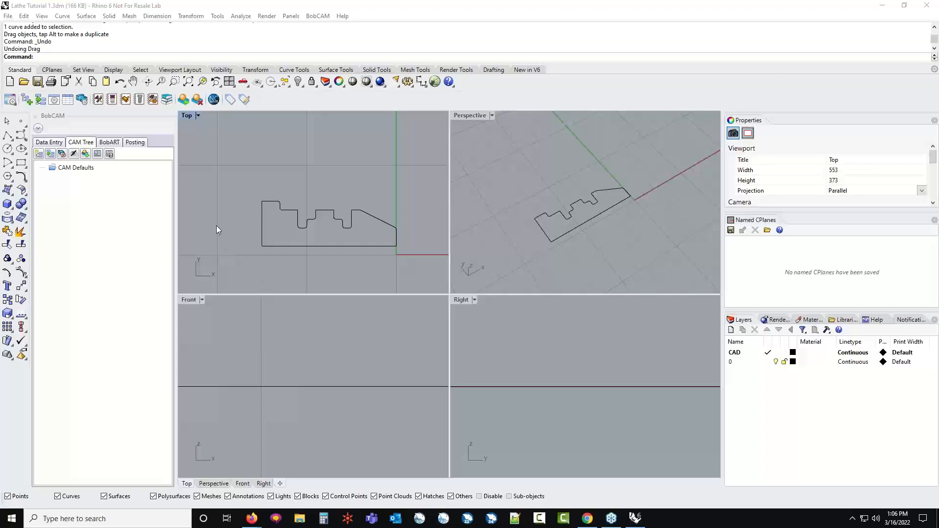
Maximize the Top viewport and examine the lathe profile's position relative to the origin and its grooves
double_click(190, 116)
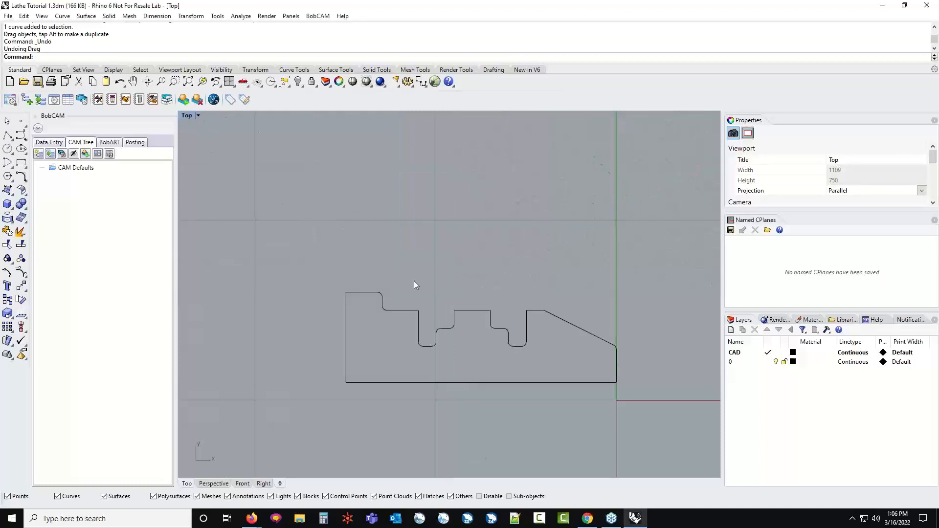
scroll(416, 283, up, 2)
scroll(427, 290, down, 5)
scroll(443, 332, up, 2)
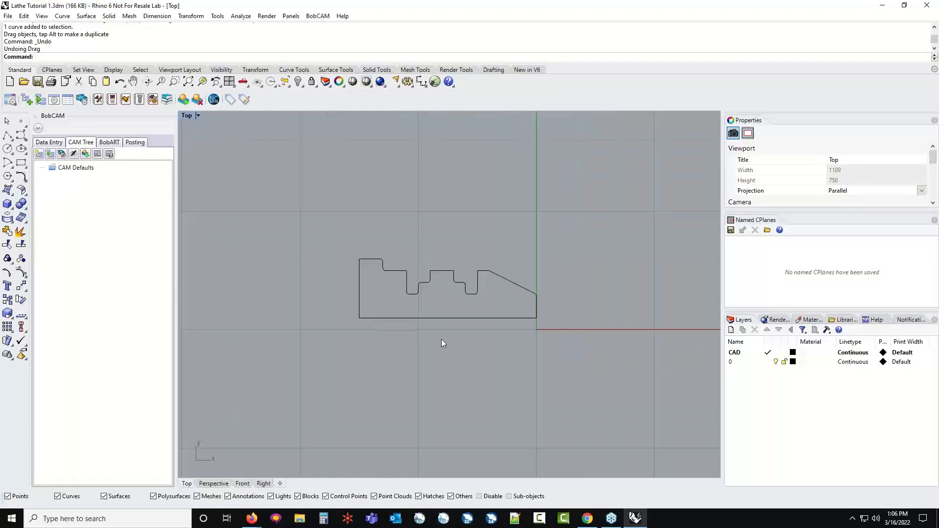
scroll(441, 341, up, 2)
scroll(443, 340, down, 4)
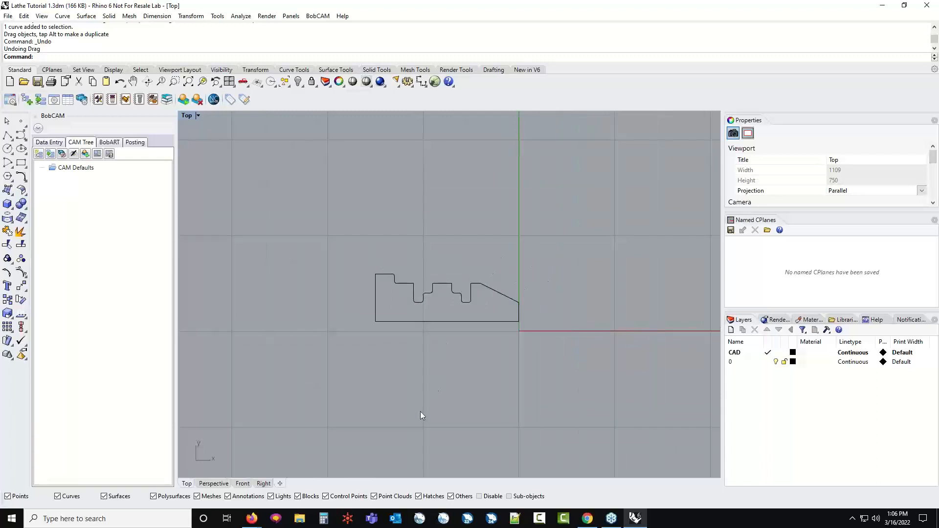
scroll(419, 413, down, 2)
scroll(415, 440, up, 3)
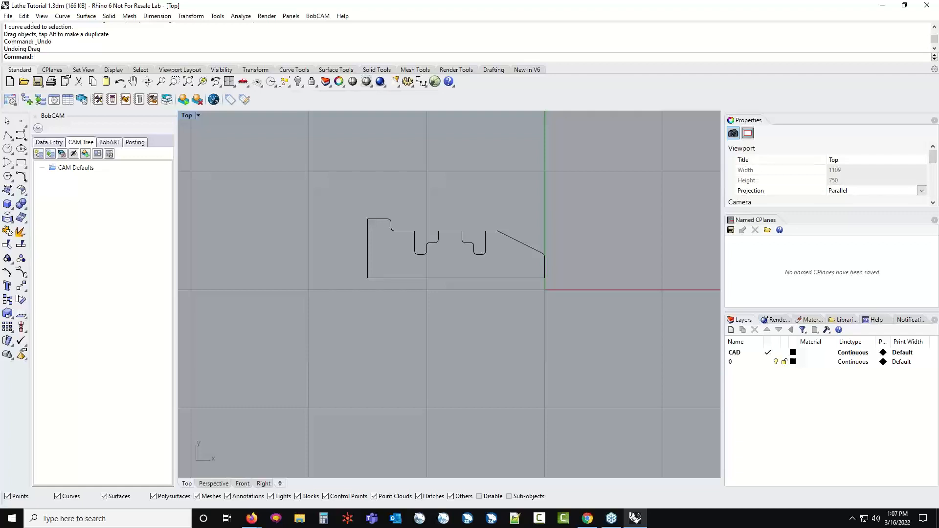
scroll(405, 260, down, 4)
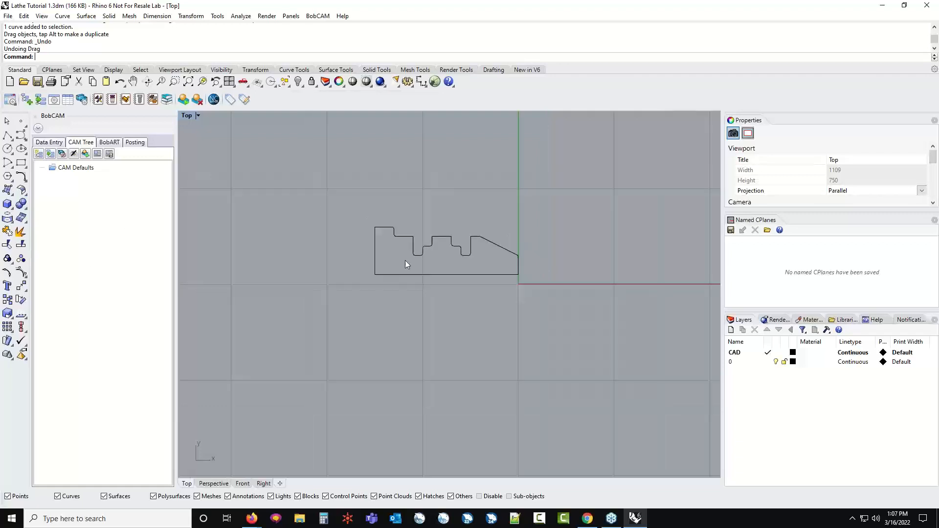
scroll(399, 260, up, 4)
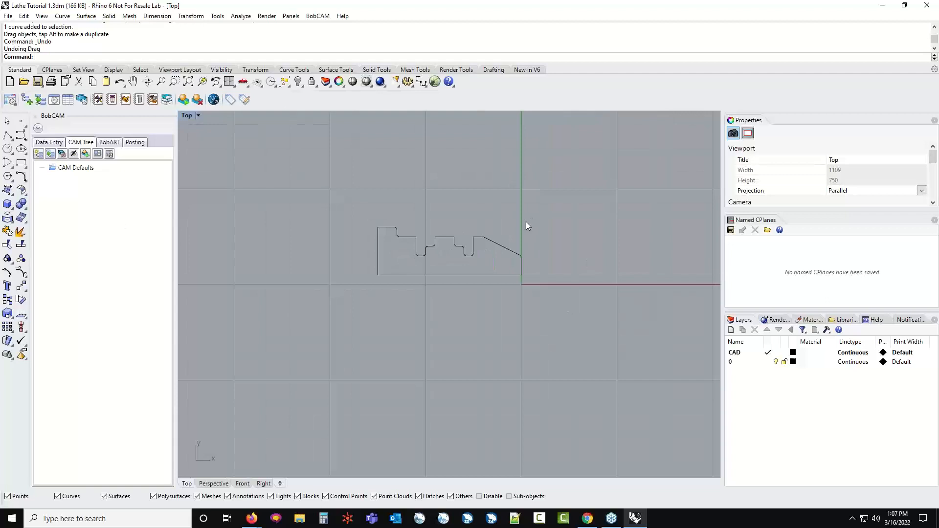
scroll(521, 276, up, 5)
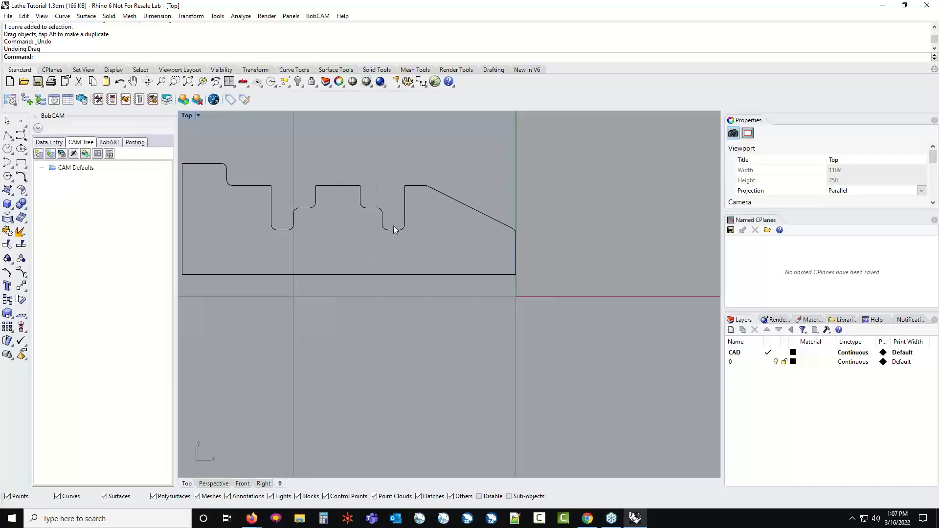
Open the BobCAM help system and enlarge its window to show the full Introduction page
click(318, 16)
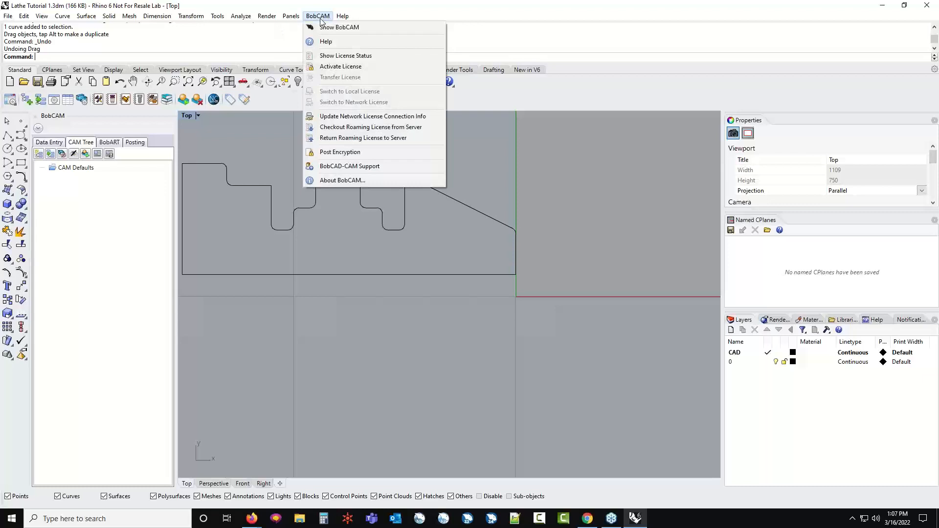
click(332, 43)
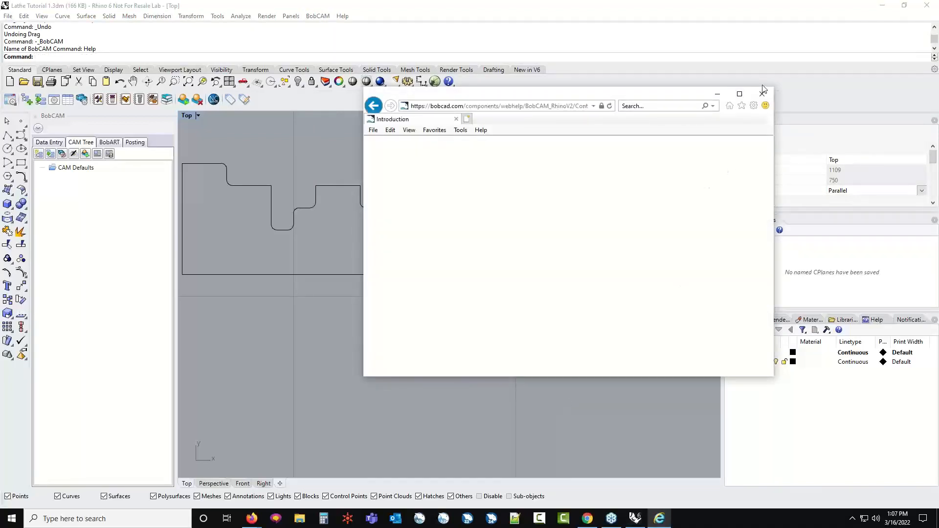
drag(651, 97, 332, 30)
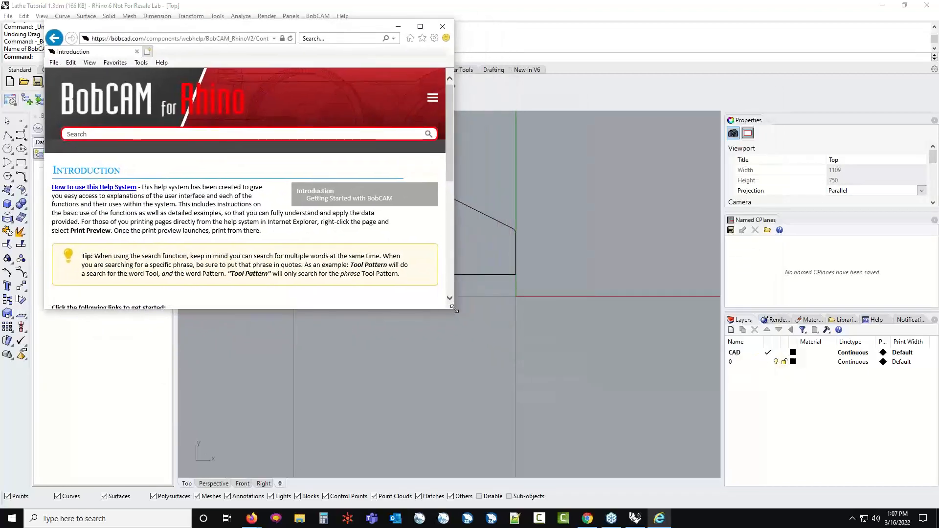
drag(450, 308, 875, 464)
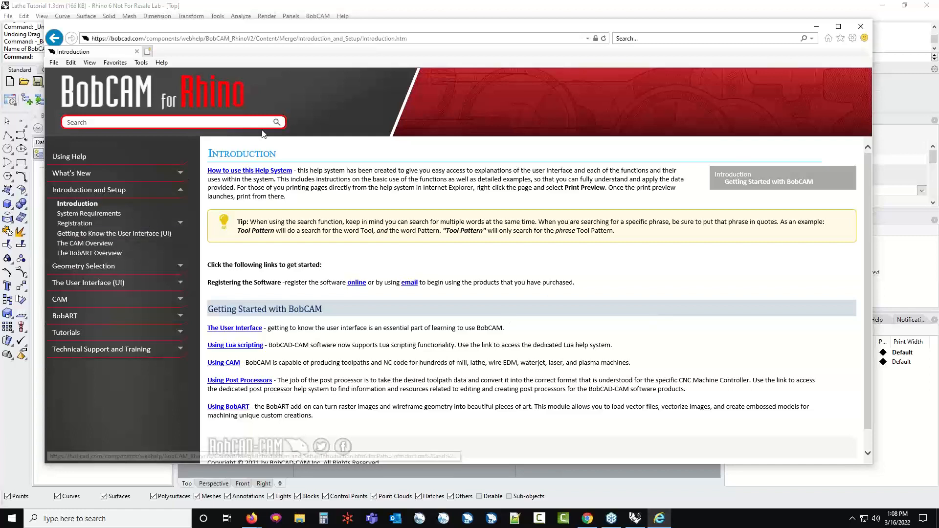
Open the CAM Quick Guide from the Using CAM overview and read its General Process steps
click(232, 363)
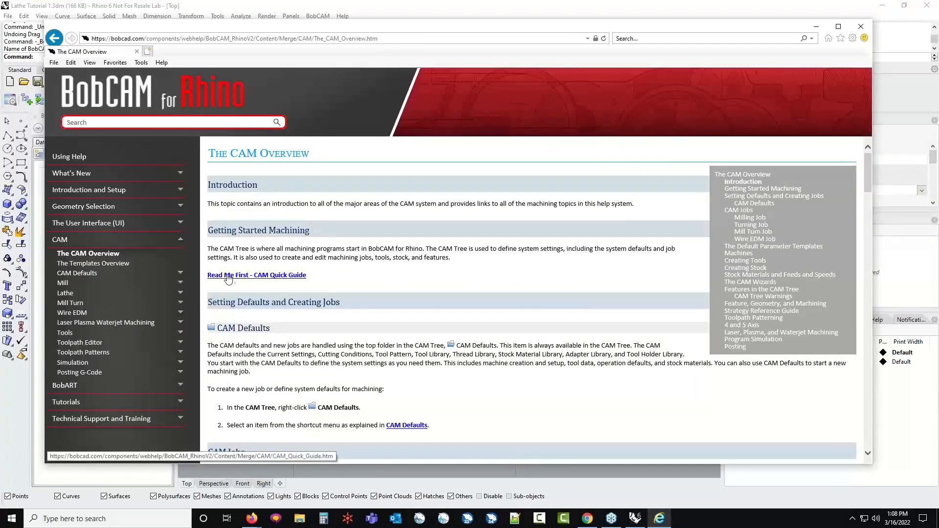
click(291, 278)
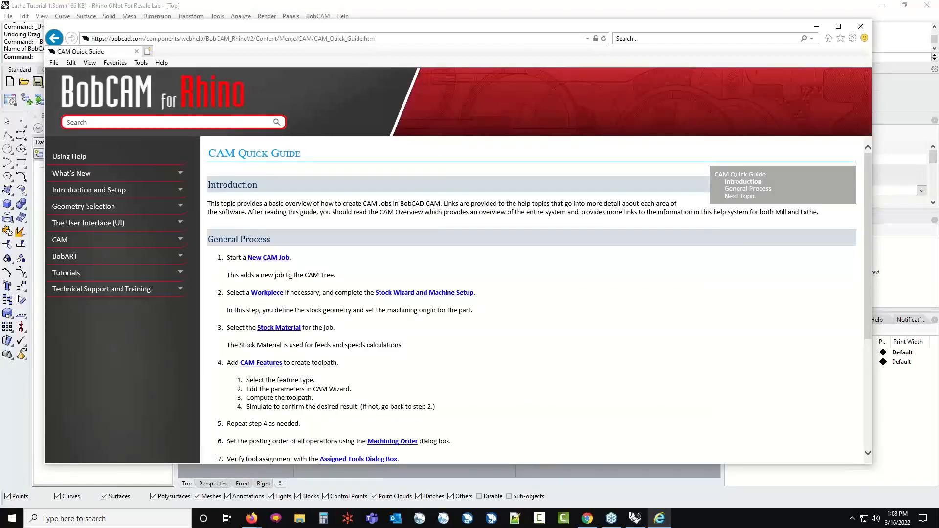
scroll(290, 275, down, 3)
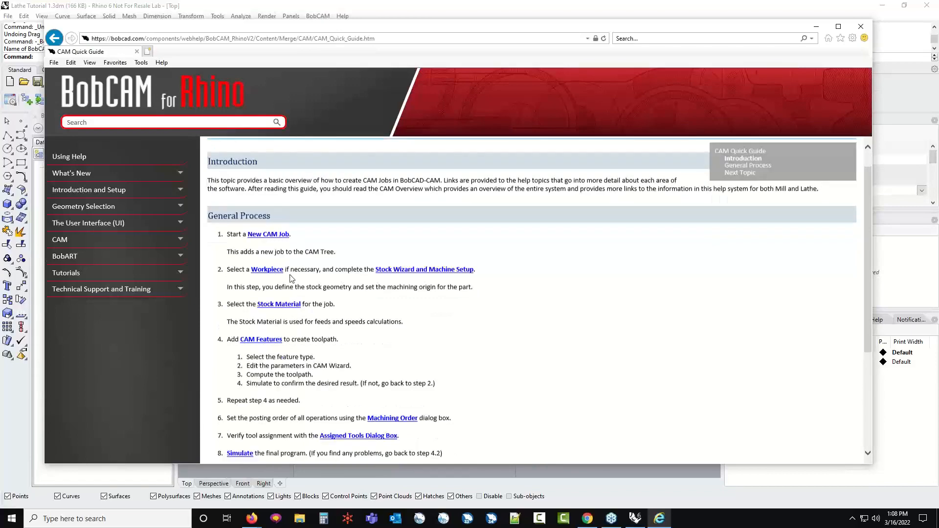
scroll(337, 281, up, 1)
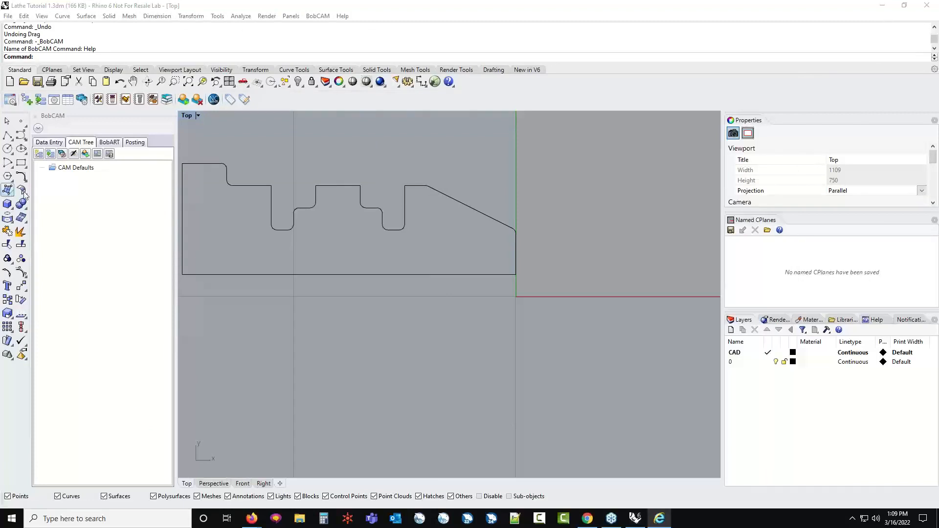
click(72, 171)
right_click(73, 171)
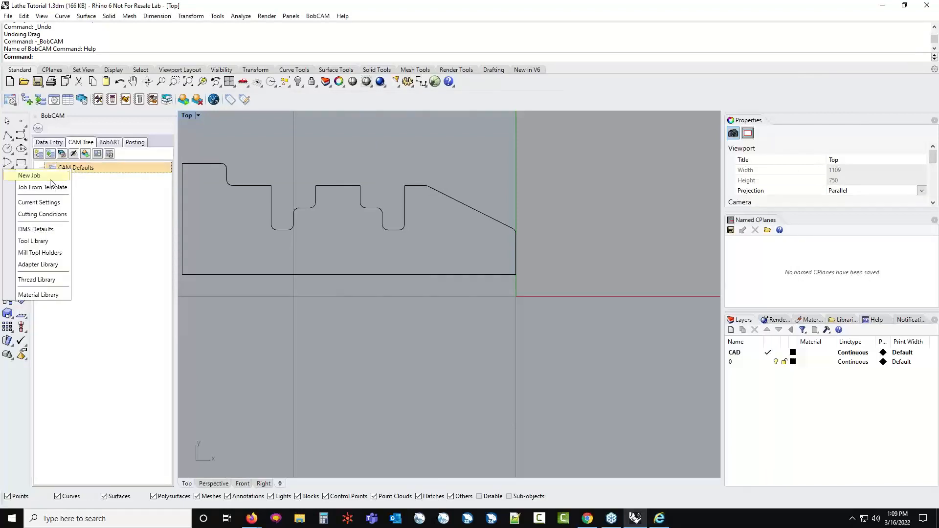
click(110, 212)
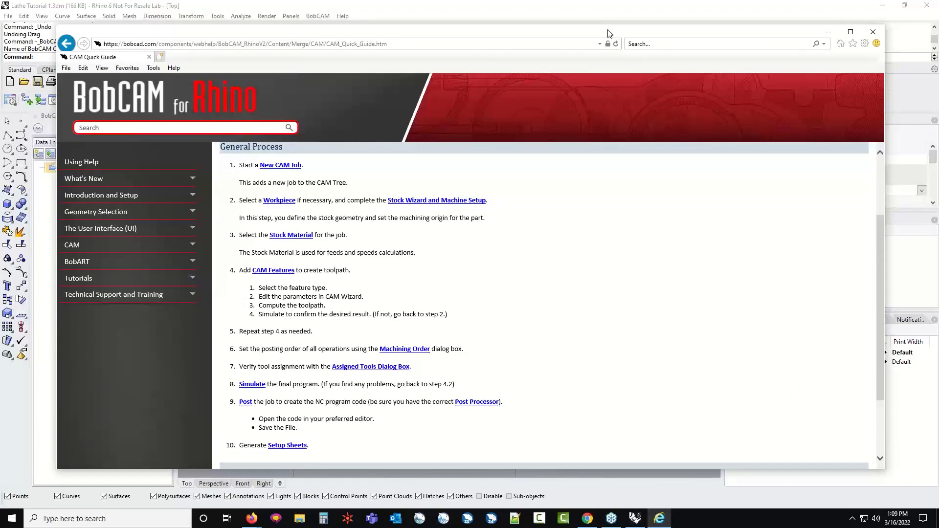
drag(608, 31, 0, 191)
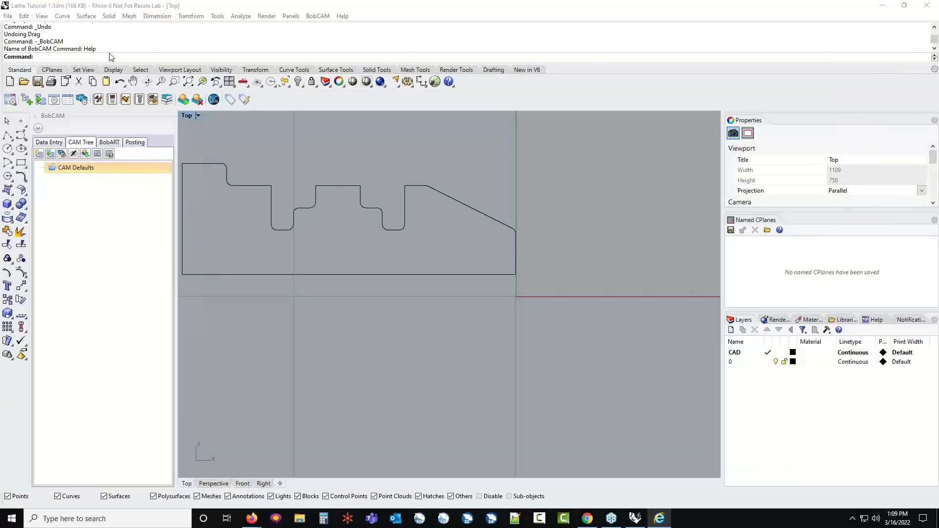
click(78, 57)
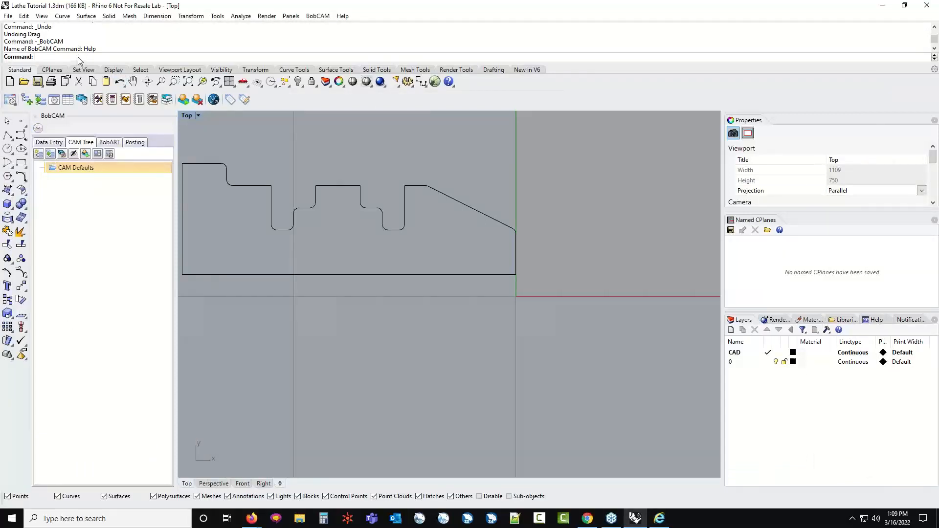
text(BobCAf)
key(BackSpace)
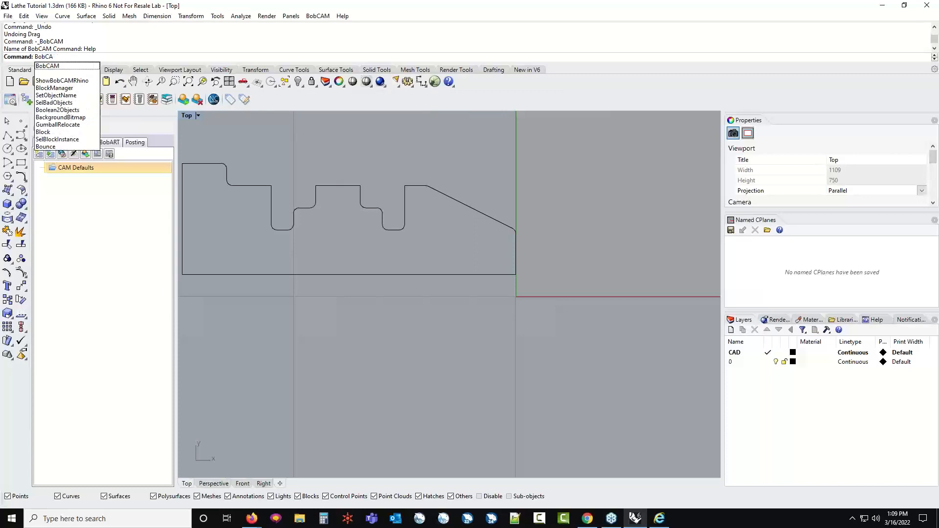
text(M)
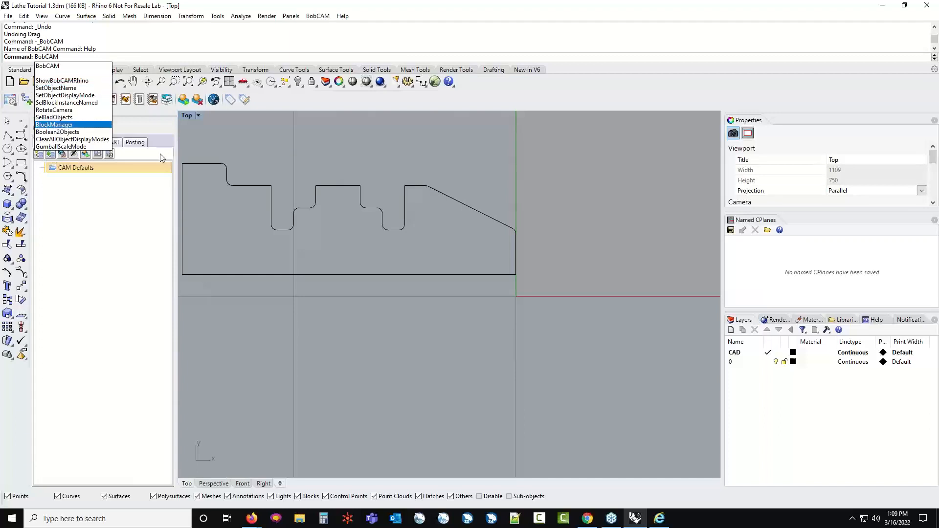
key(Return)
scroll(496, 274, down, 4)
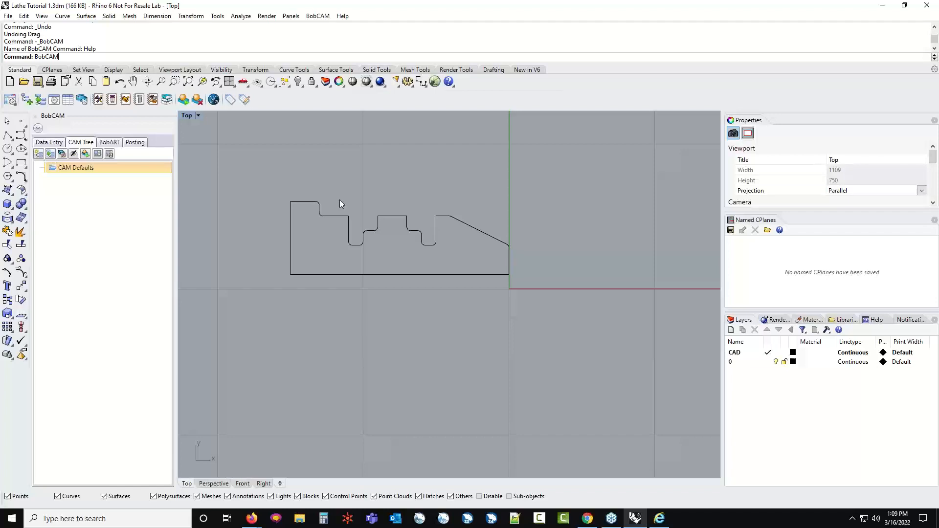
key(BackSpace)
key(BackSpace)
key(BackSpace)
key(BackSpace)
key(BackSpace)
key(BackSpace)
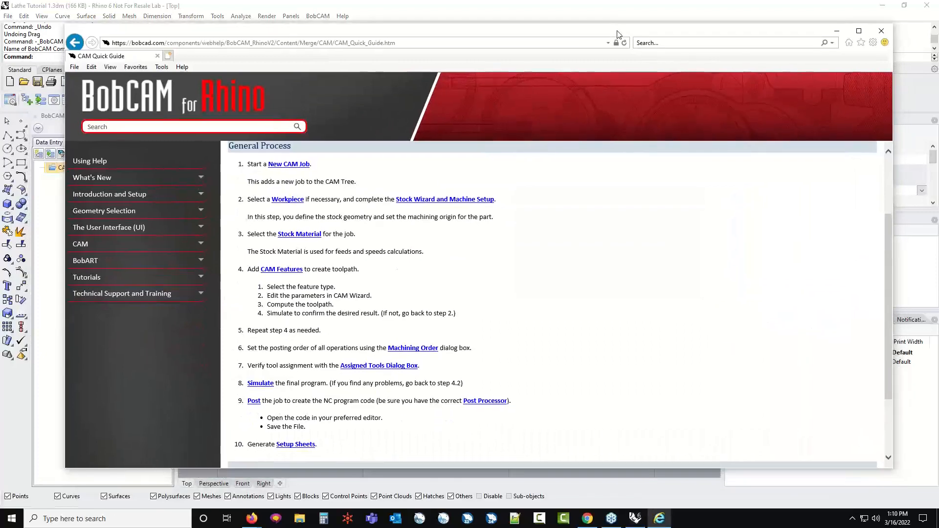
Look up the New CAM Job help topic on the Machining Job dialog, and return to the CAM Quick Guide
scroll(313, 210, up, 1)
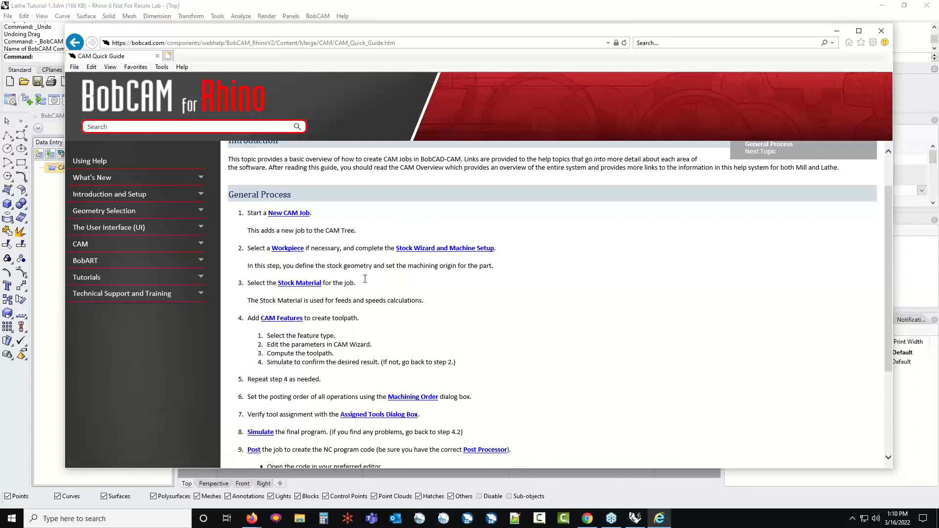
click(297, 218)
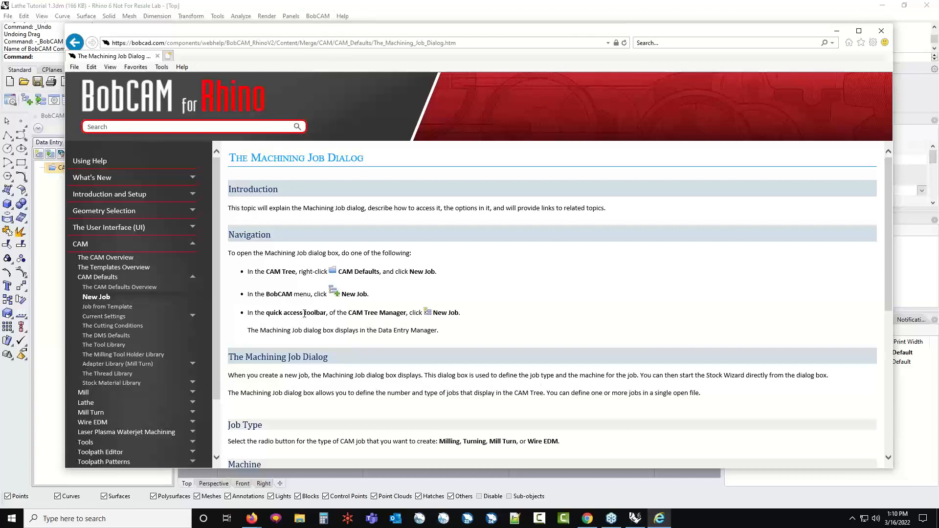
click(75, 43)
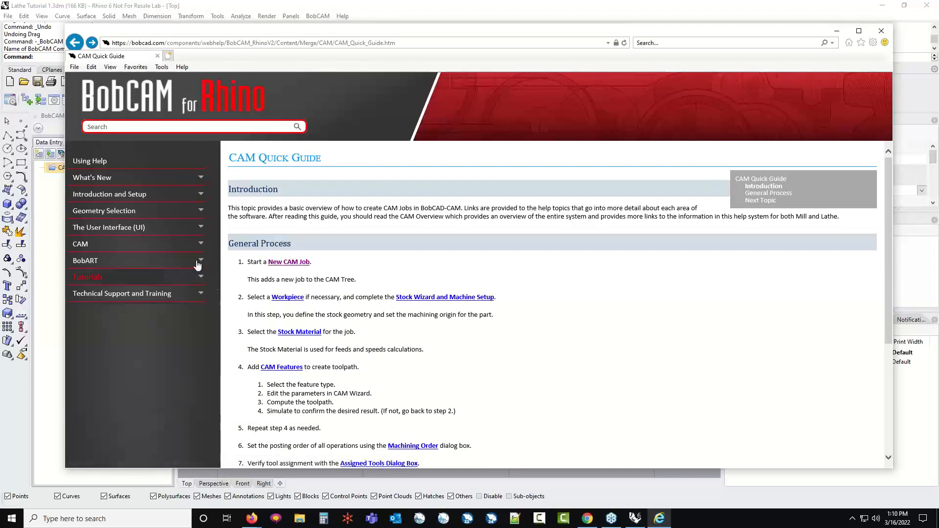
Read the Lathe Features Overview through the CAM Features topic, return to the CAM Quick Guide, and move the help window out of the way
click(283, 368)
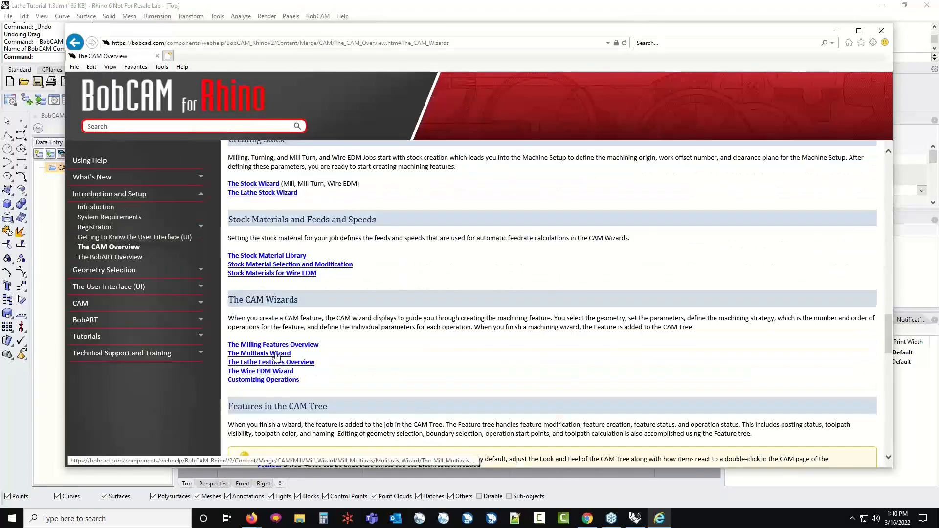
click(277, 364)
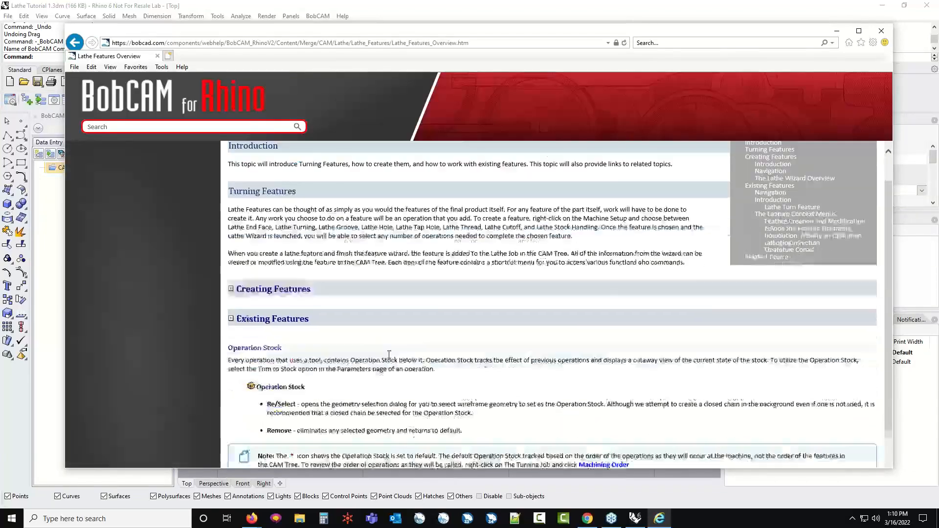
scroll(385, 360, down, 3)
scroll(386, 360, down, 3)
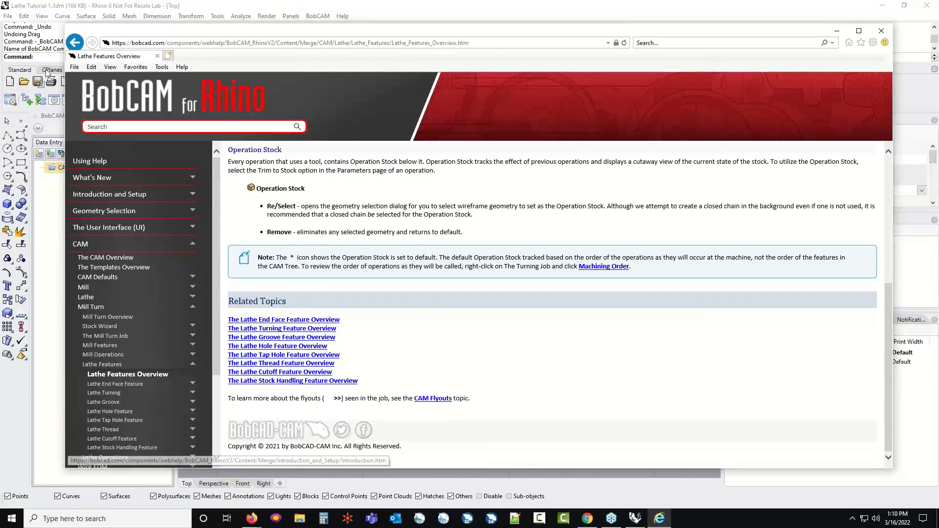
click(74, 43)
click(74, 43)
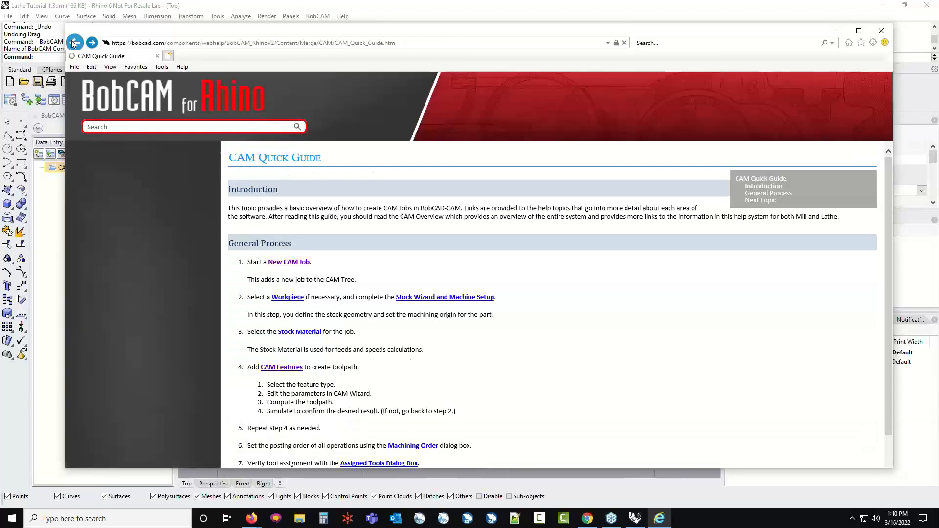
scroll(305, 259, down, 1)
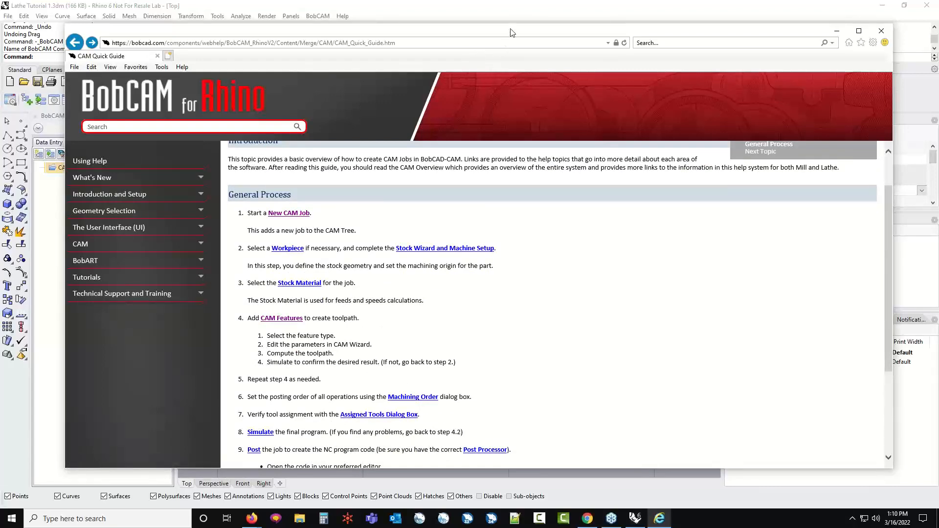
drag(513, 33, 0, 206)
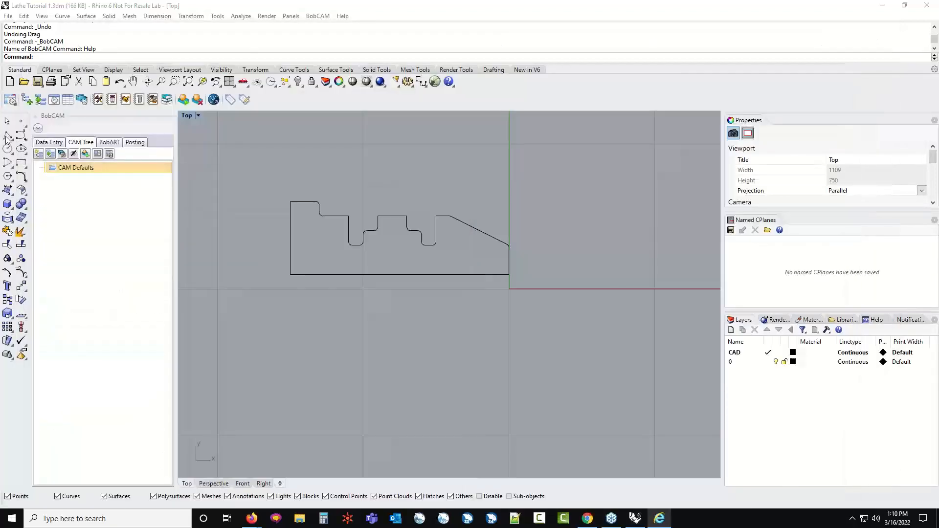
Start a new machining job from CAM Defaults and set its job type to Turning
right_click(97, 169)
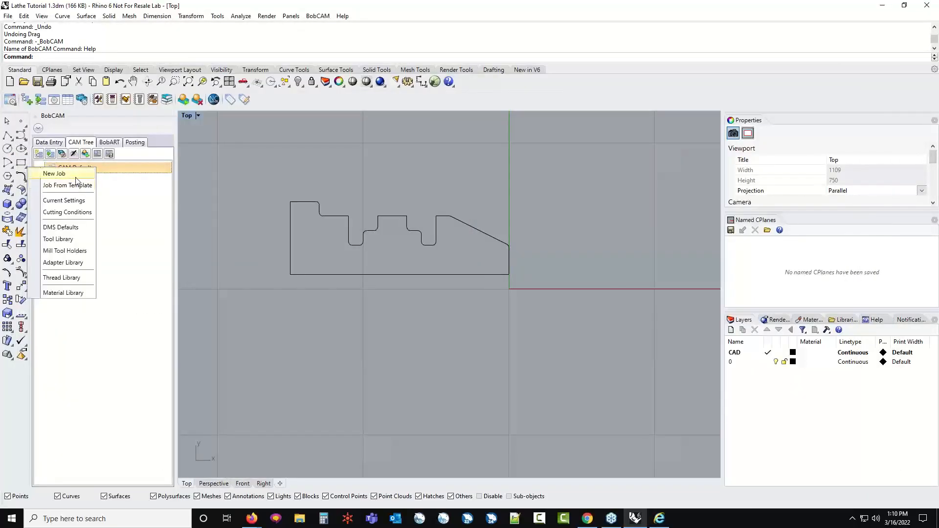
click(54, 173)
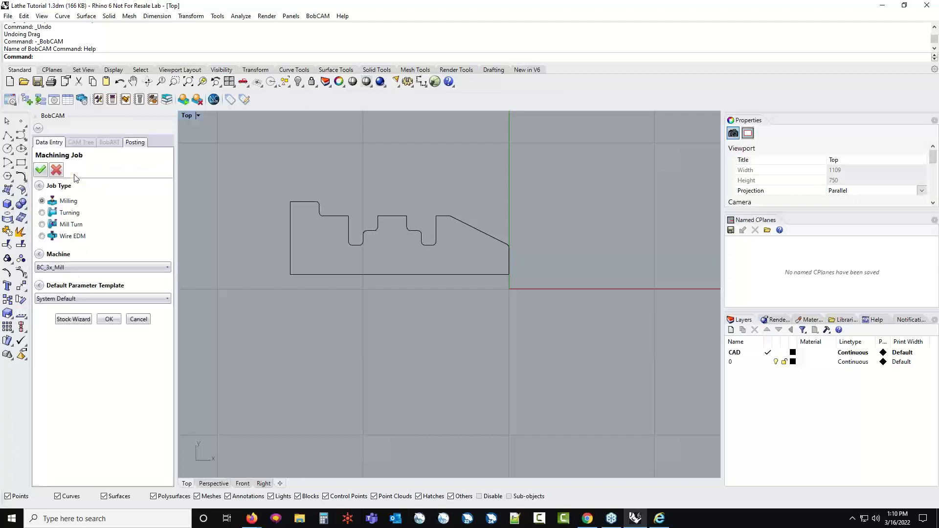
click(42, 213)
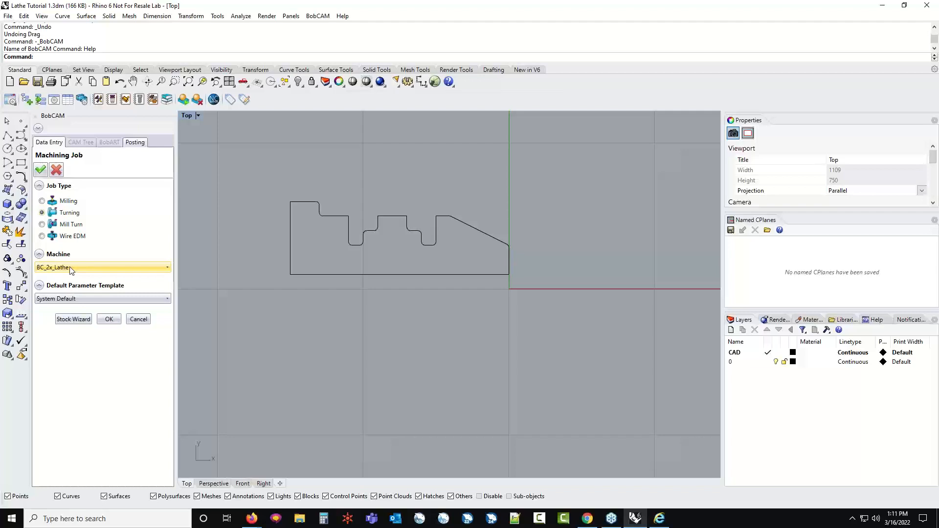
click(61, 202)
click(42, 213)
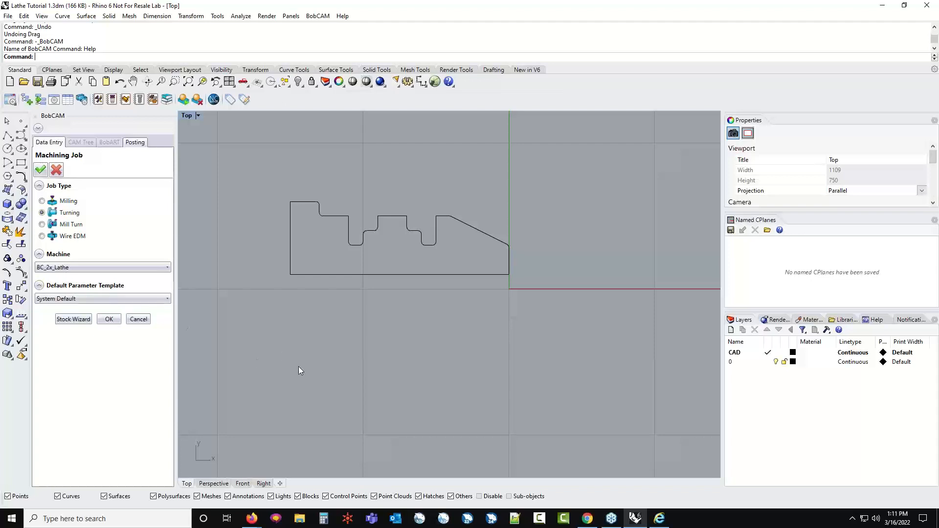
click(641, 525)
click(635, 520)
click(610, 520)
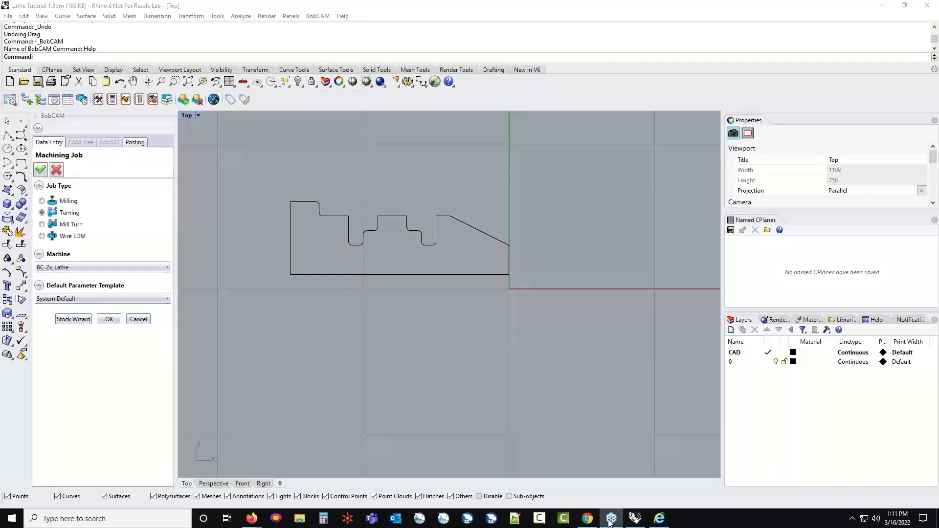
click(589, 520)
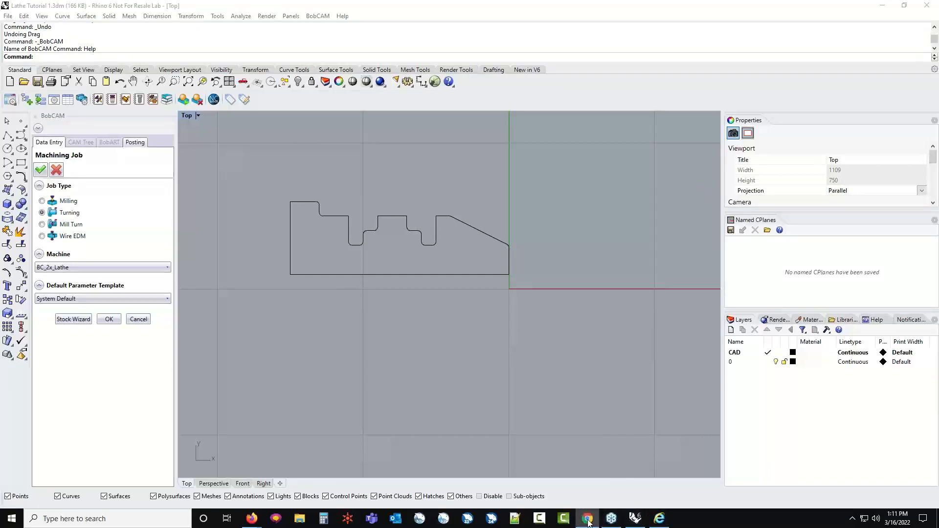
click(589, 520)
mouse_move(252, 520)
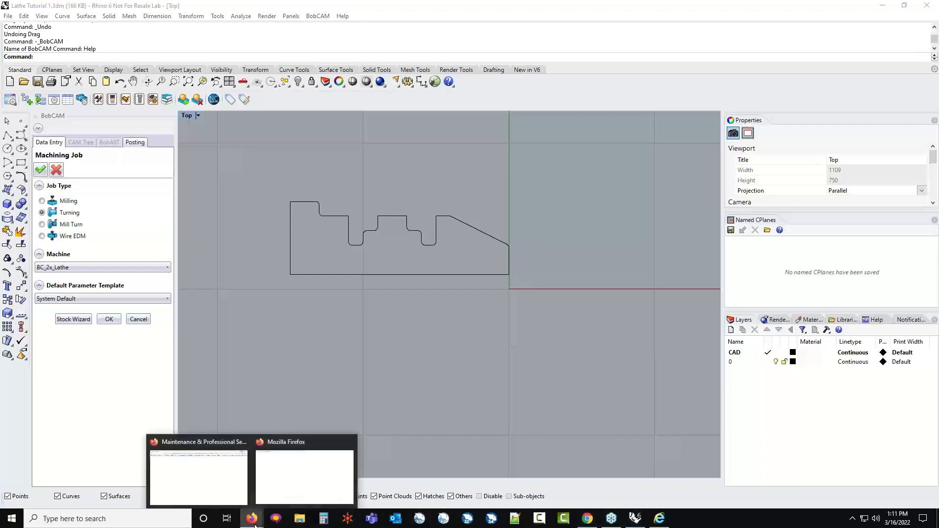
click(309, 467)
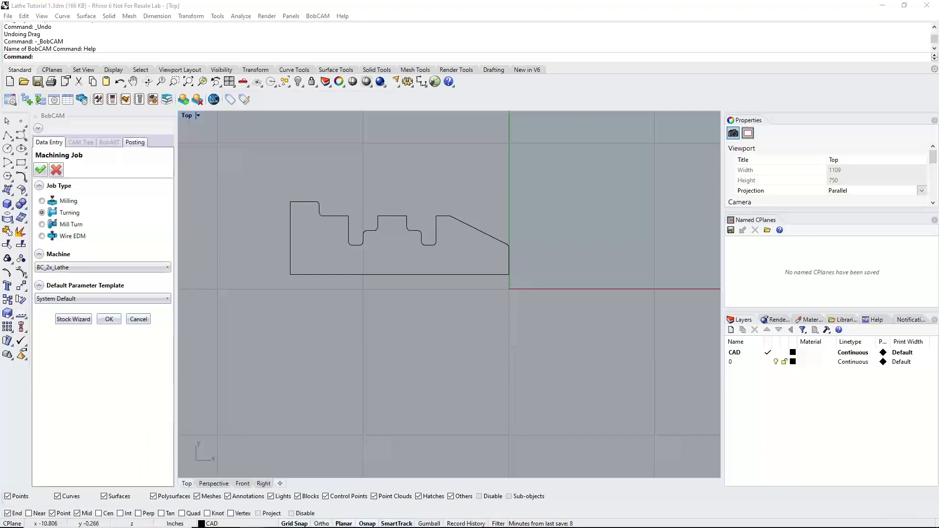
click(147, 211)
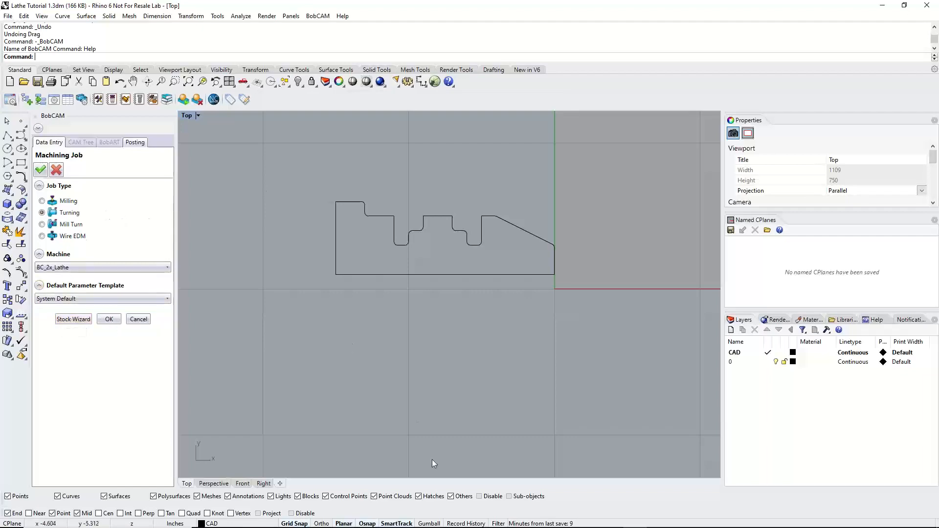
Read the Workpiece and Stock Wizard step in the CAM Quick Guide, and move the help window out of the way
mouse_move(468, 527)
click(658, 519)
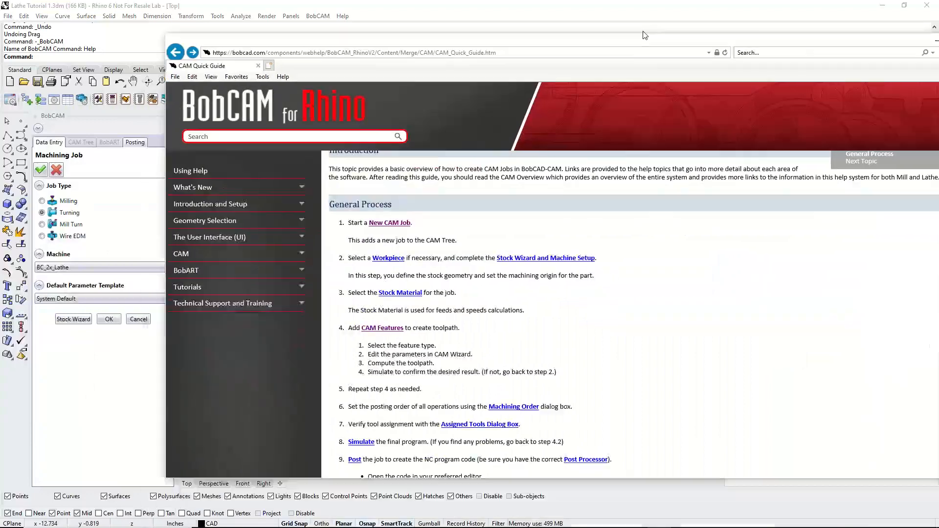
drag(645, 35, 519, 19)
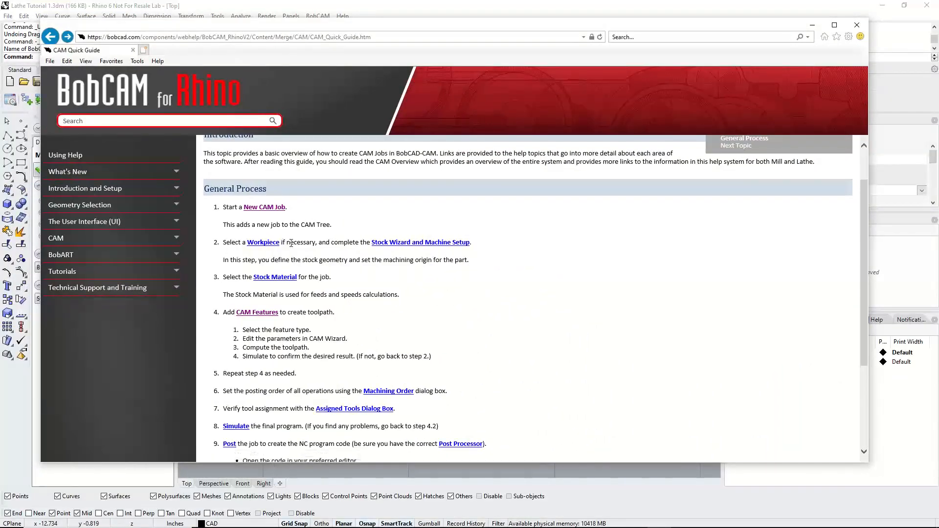
drag(316, 245, 282, 243)
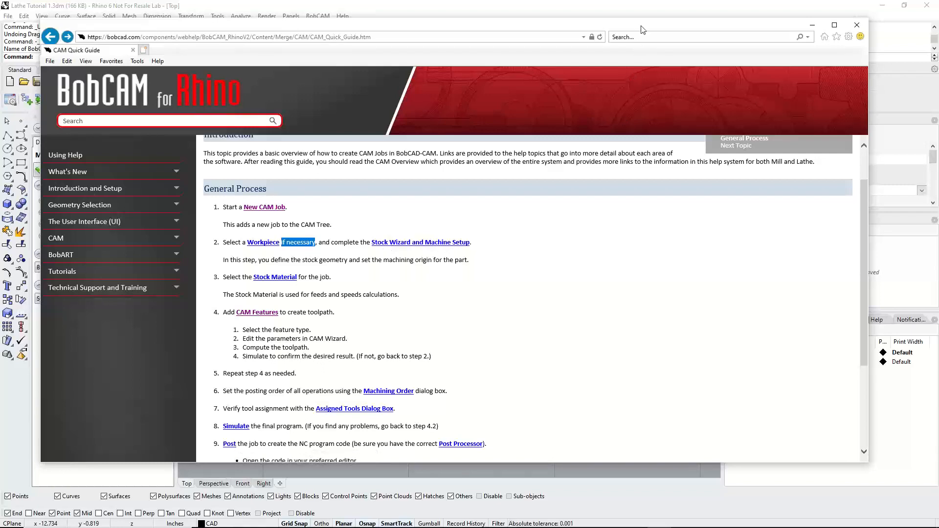
drag(642, 27, 0, 313)
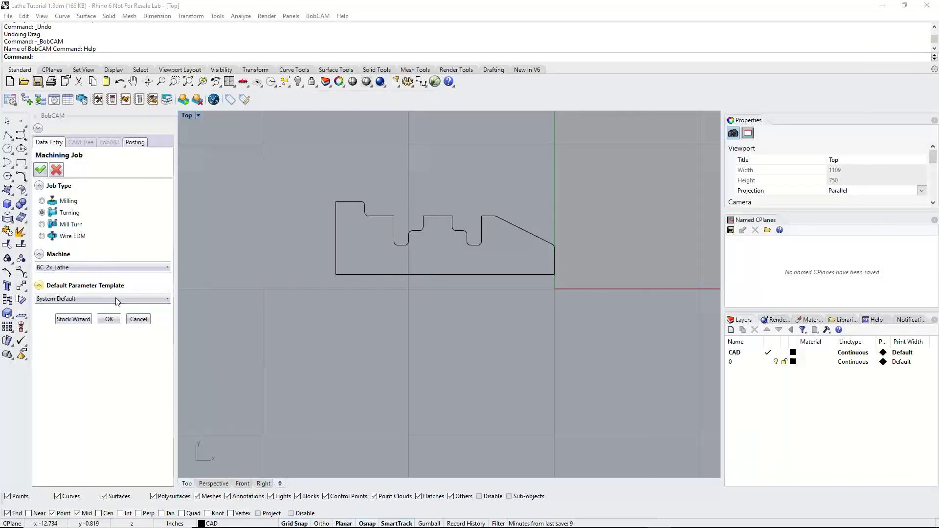
Launch the Stock Wizard and proceed past the Workpiece page without selecting geometry, reaching the Stock Definition page
click(74, 319)
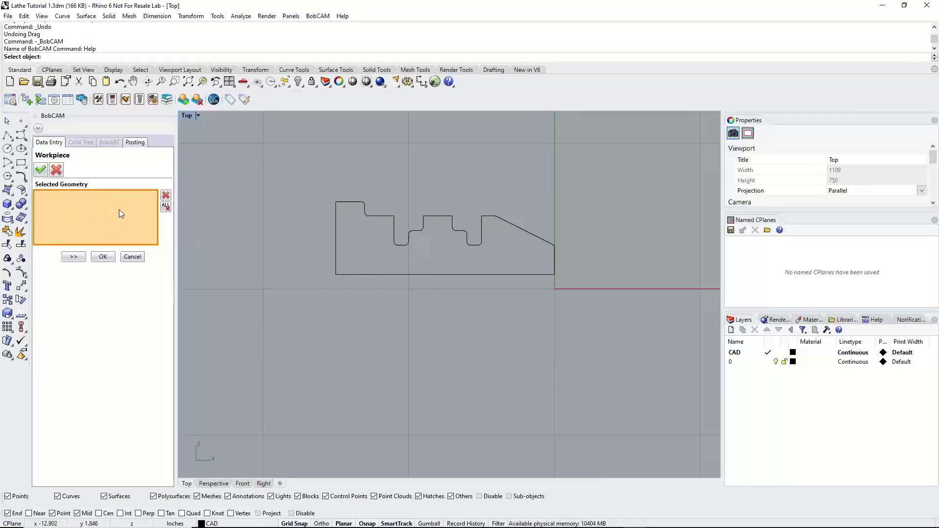
click(73, 259)
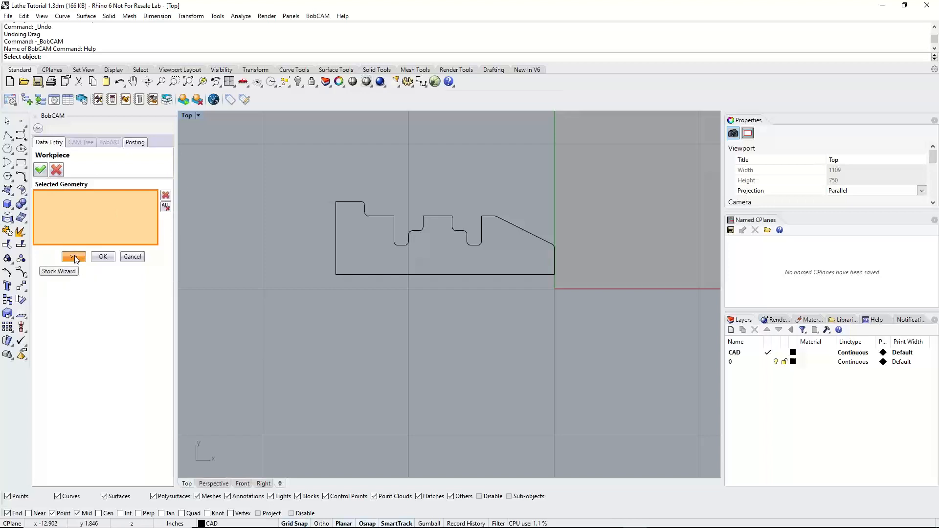
click(74, 258)
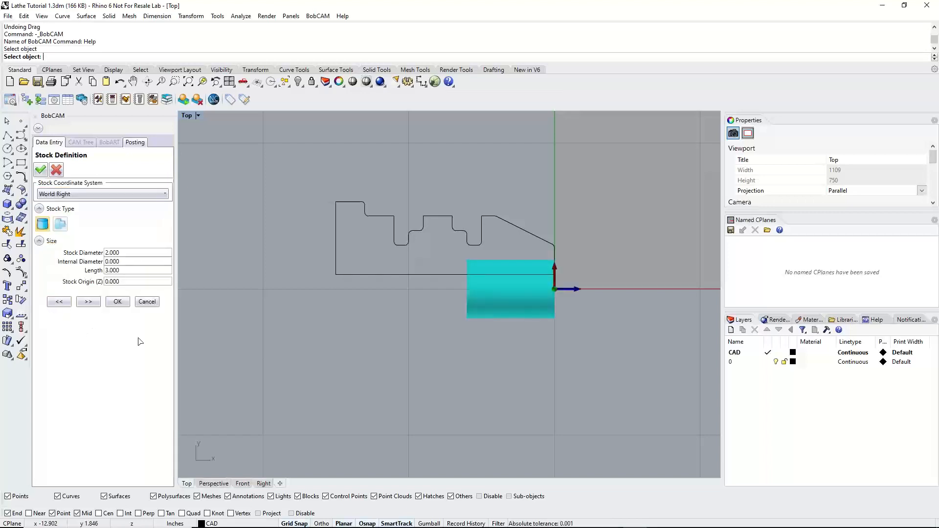
Show all four viewports and examine how the stock cylinder is oriented under the World Right coordinate system
double_click(189, 116)
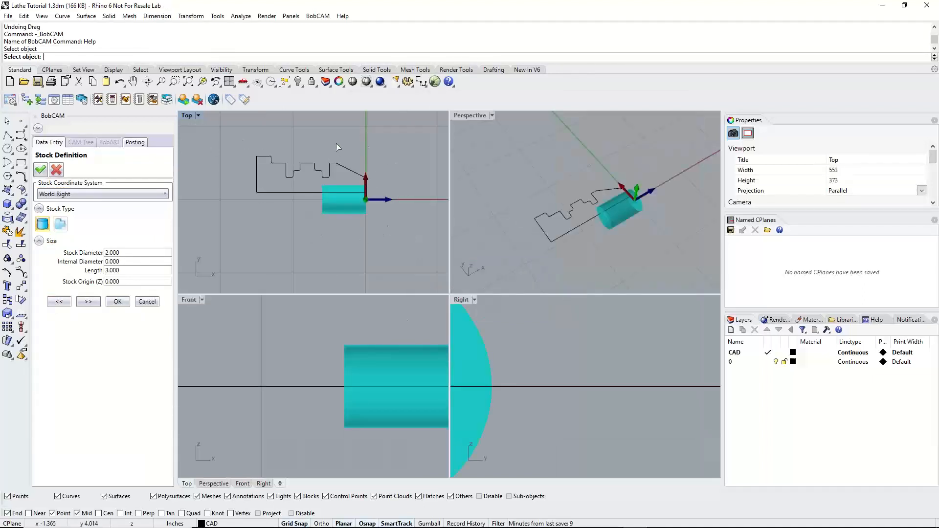
scroll(303, 399, up, 8)
scroll(289, 392, down, 14)
scroll(546, 378, up, 4)
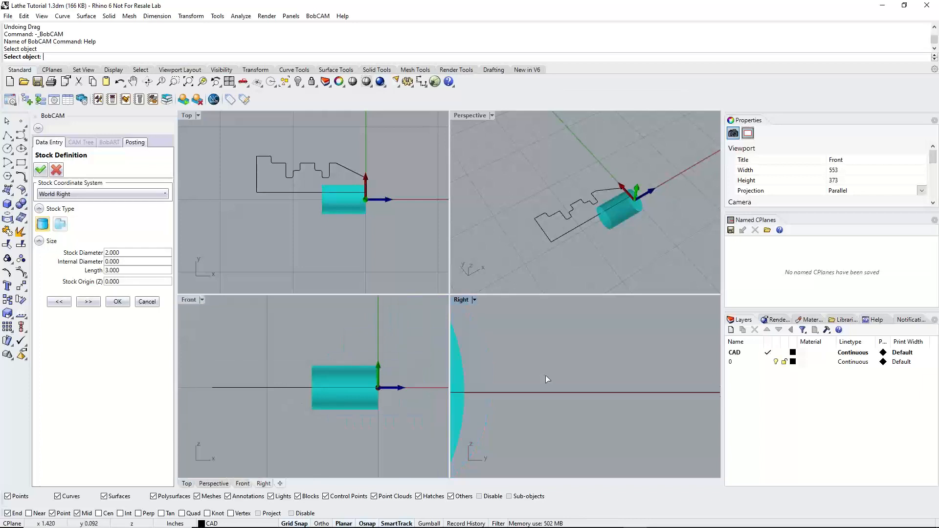
scroll(548, 376, down, 6)
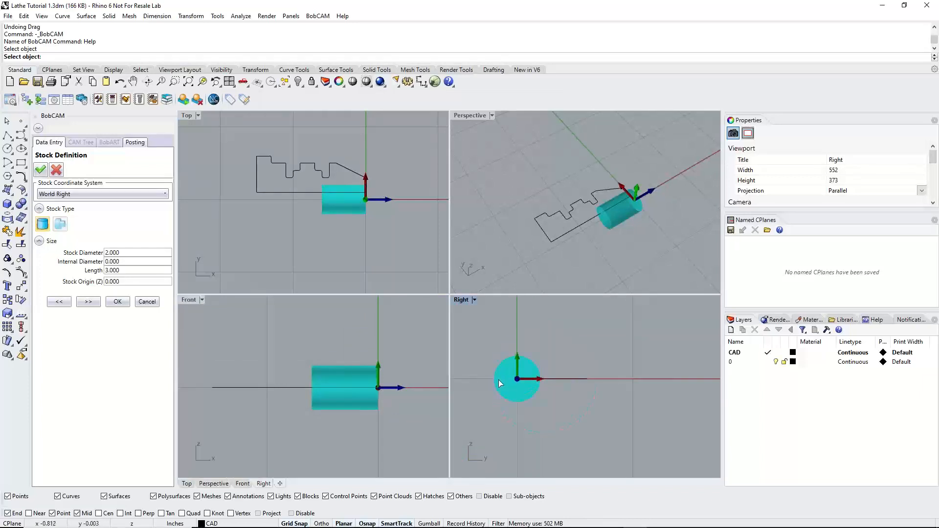
scroll(462, 379, up, 8)
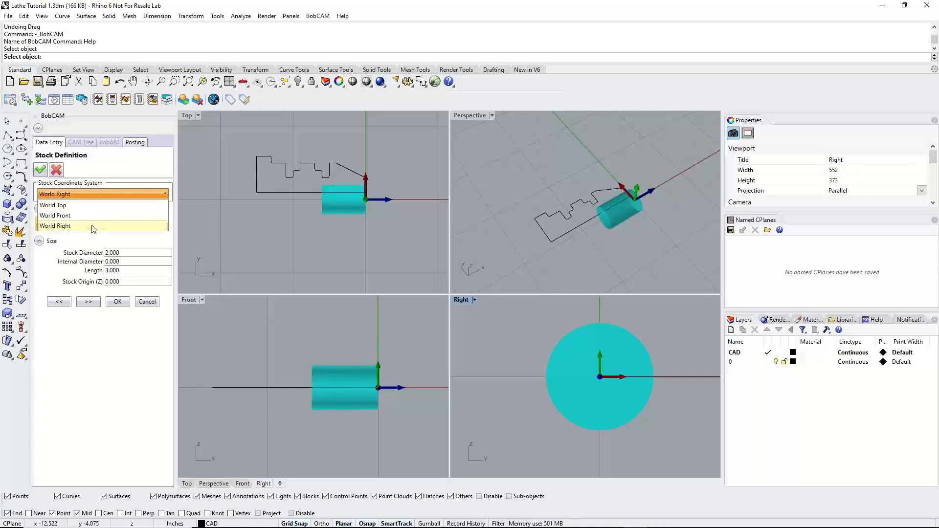
click(93, 226)
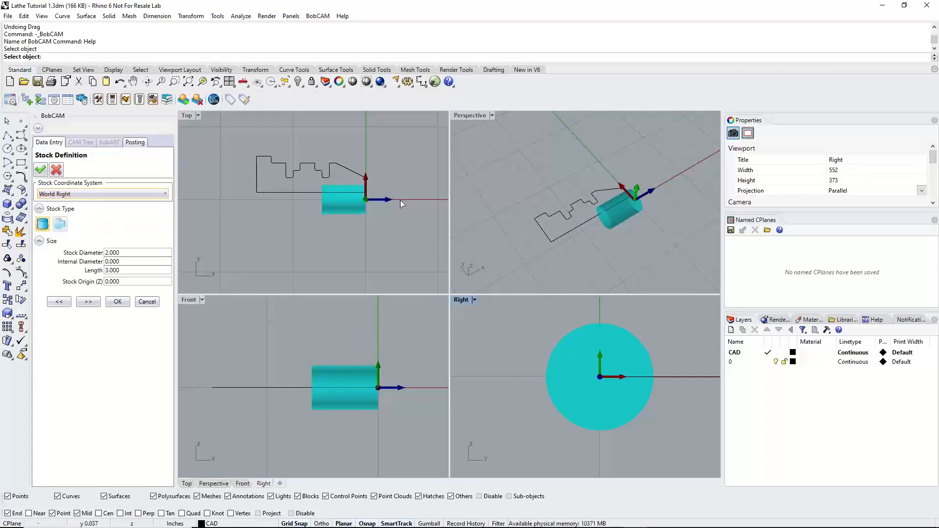
Try World Front and World Top as the stock coordinate system, and set it back to World Right
click(79, 193)
click(76, 218)
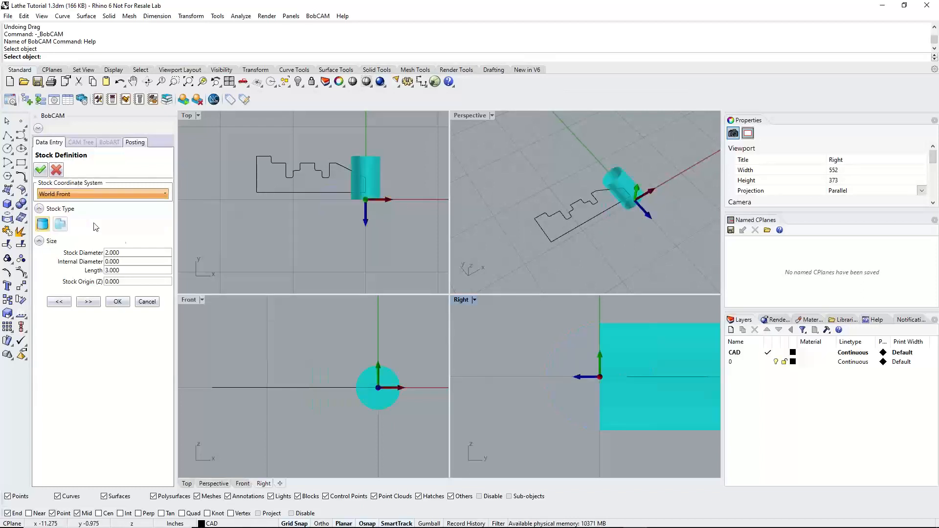
click(109, 195)
click(104, 209)
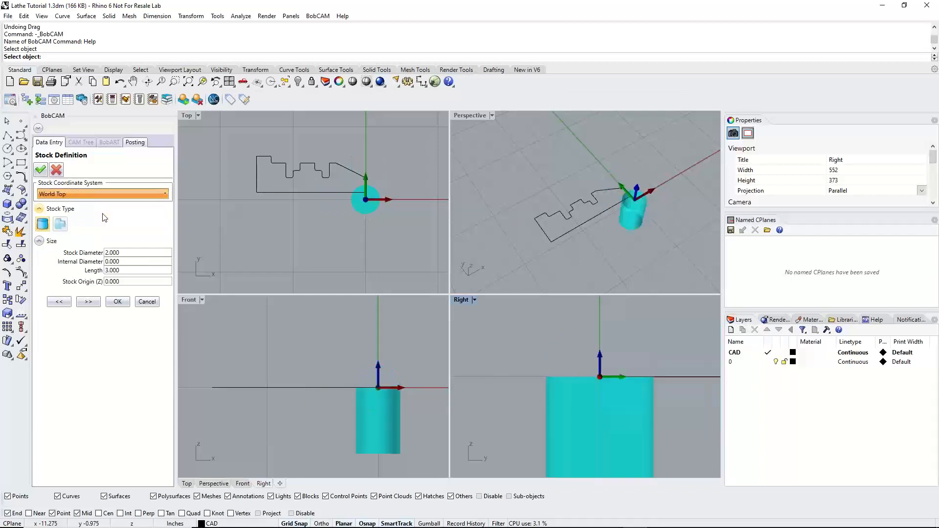
click(95, 193)
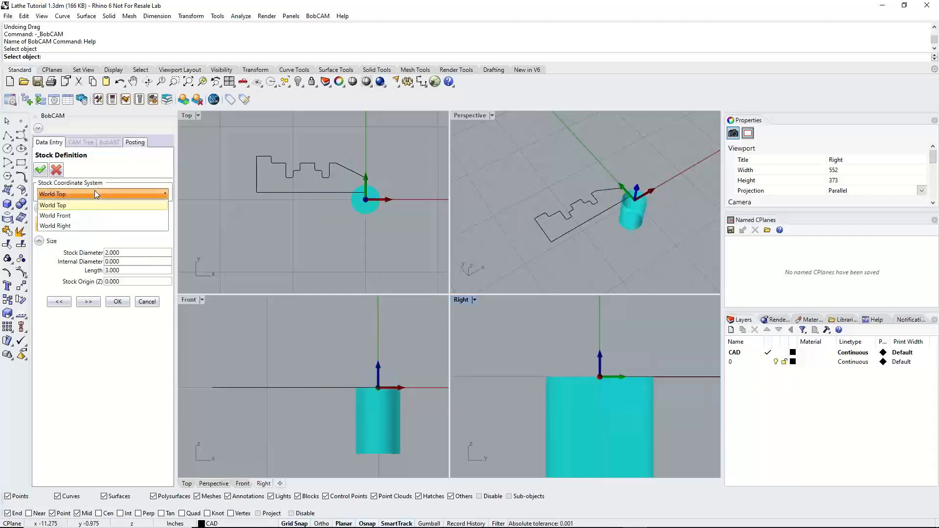
click(93, 226)
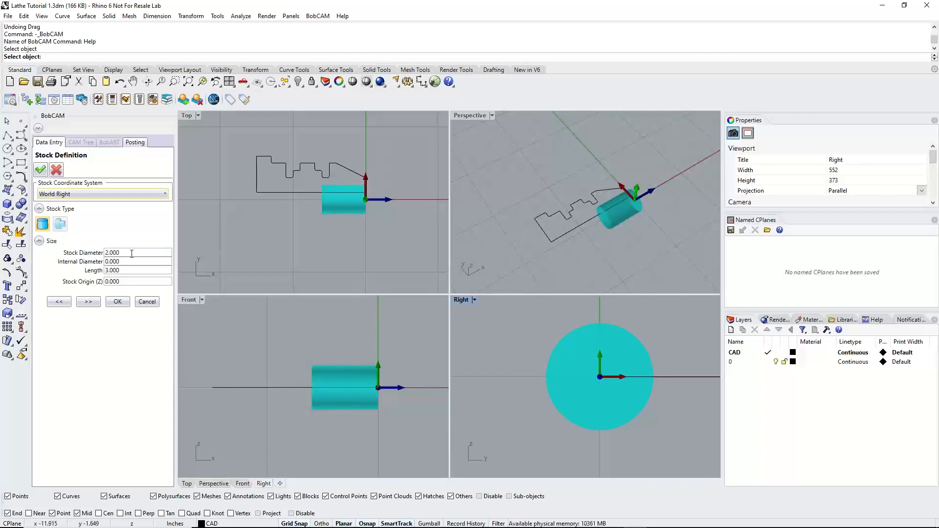
Maximize the Top viewport and set the stock diameter to 6 inches
double_click(187, 116)
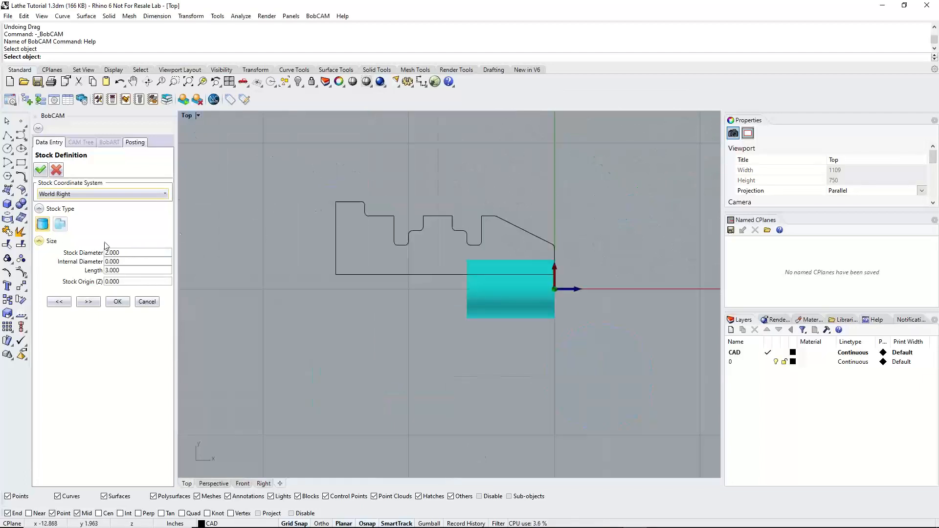
double_click(127, 253)
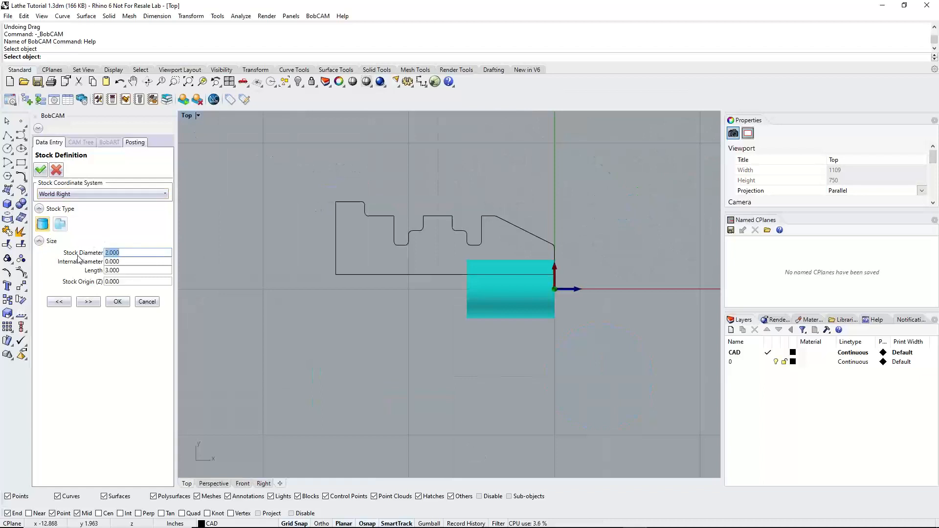
text(6)
key(Tab)
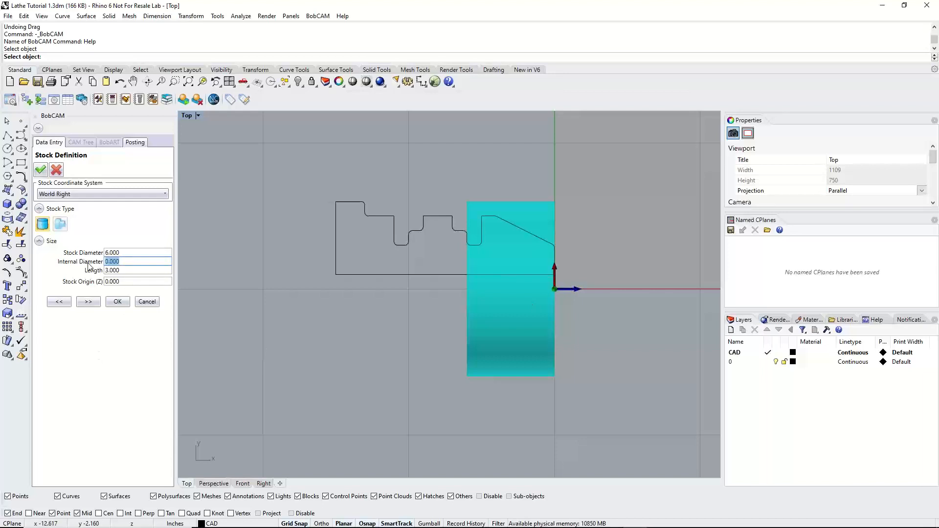
Try internal diameters of 0.5, 0.75 and 1 inch for the stock
text(.5)
click(132, 270)
scroll(538, 294, up, 4)
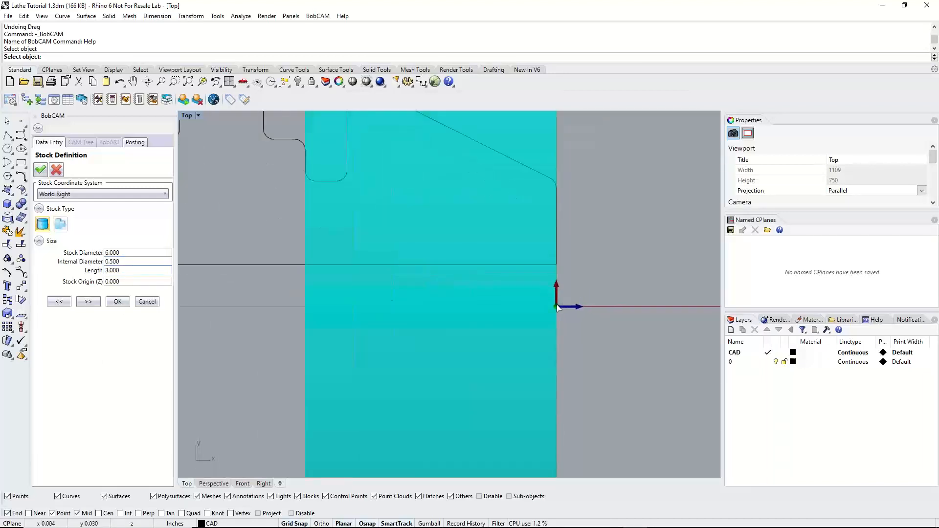
drag(126, 263, 87, 268)
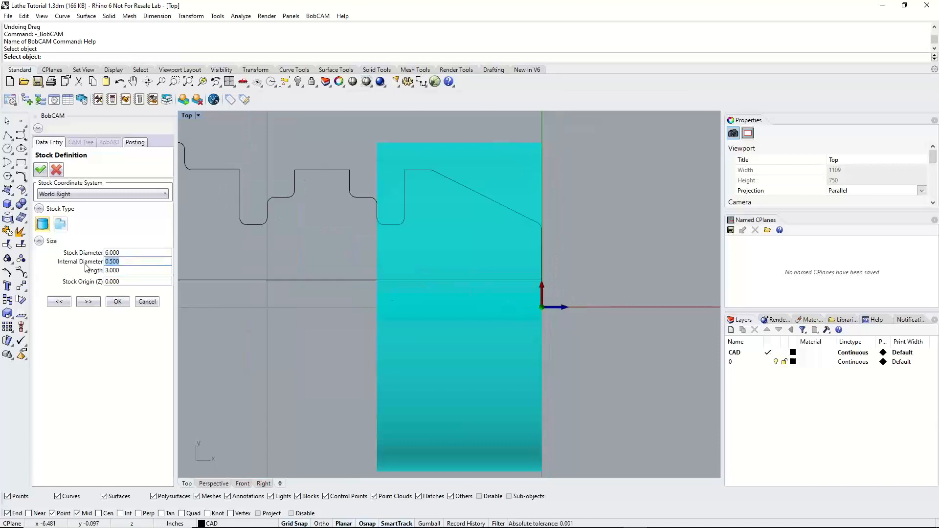
key(BackSpace)
text(.75)
click(125, 270)
drag(125, 262, 72, 262)
text(1)
click(123, 270)
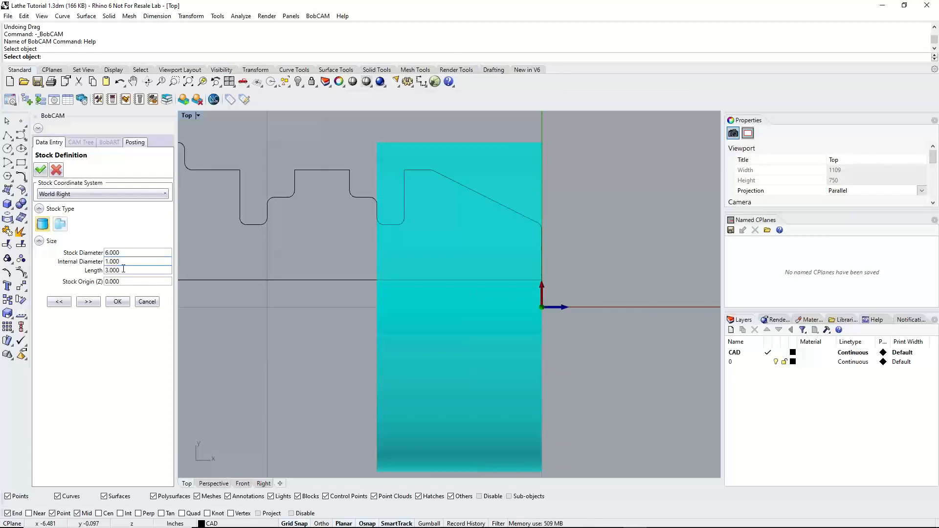
Examine the bored stock in the four-viewport layout, orbiting the Perspective view, and return to the maximized Top viewport
scroll(391, 287, down, 2)
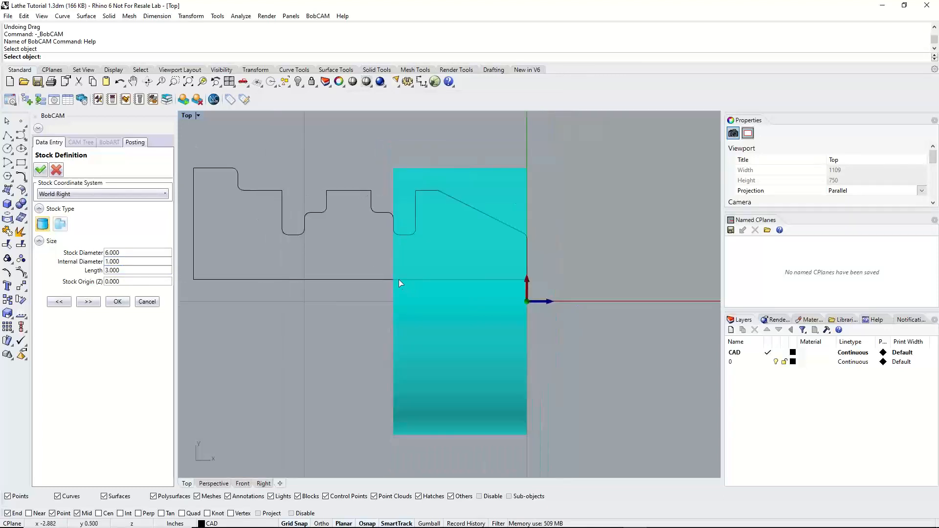
scroll(399, 280, down, 8)
double_click(187, 115)
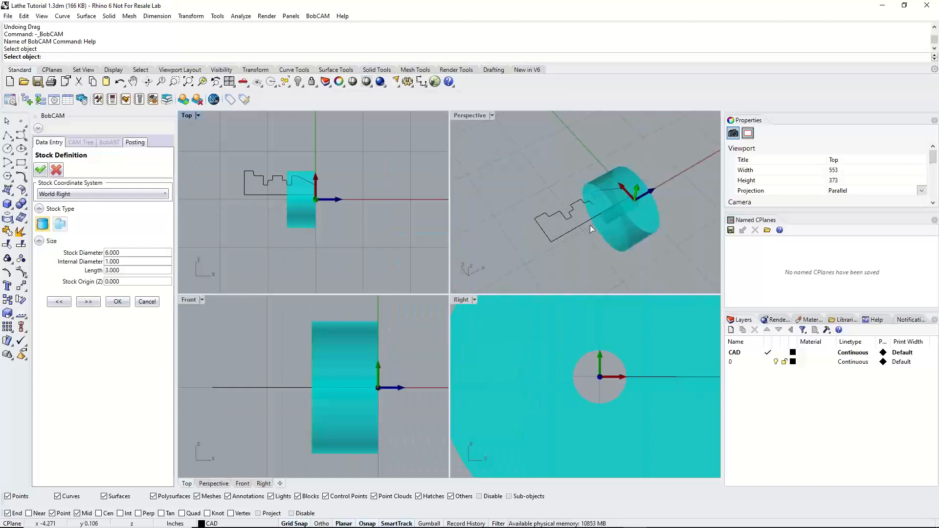
right_drag(591, 229, 600, 179)
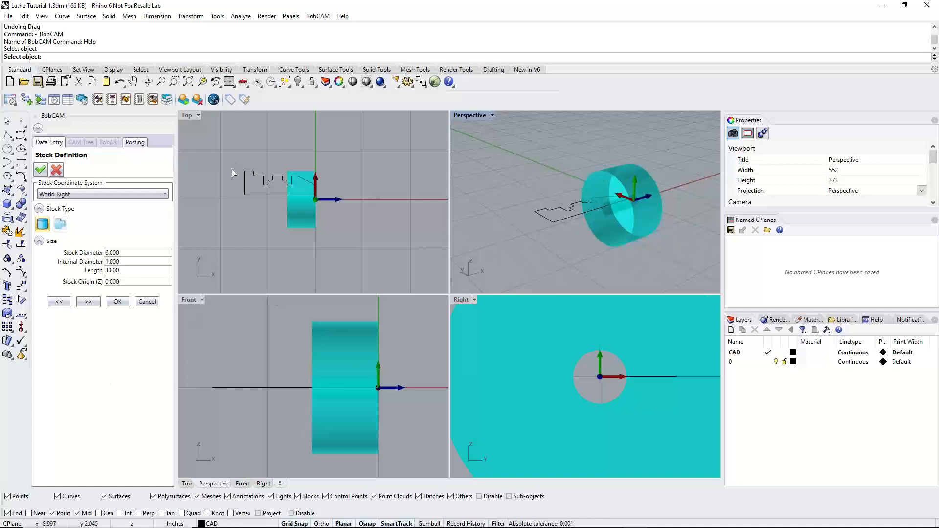
double_click(189, 116)
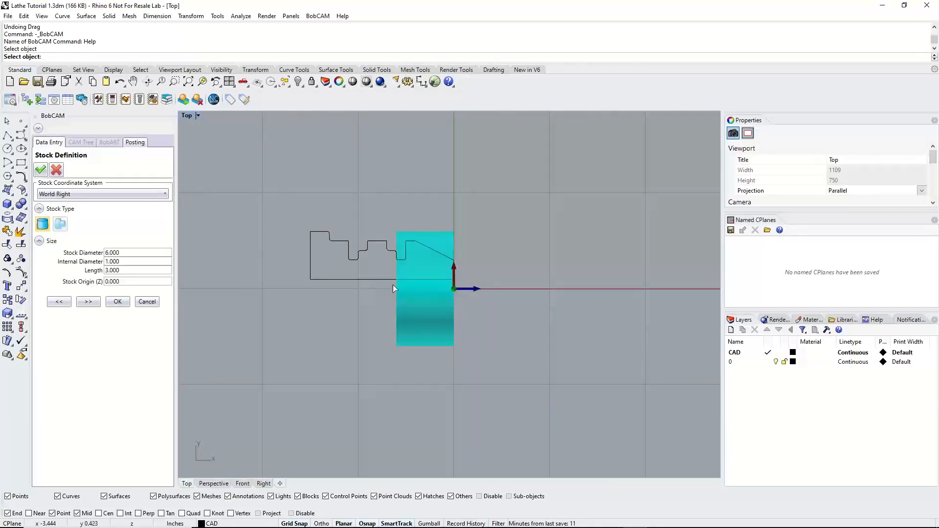
Reset the stock's internal diameter to 0 to make it solid again
scroll(403, 301, up, 5)
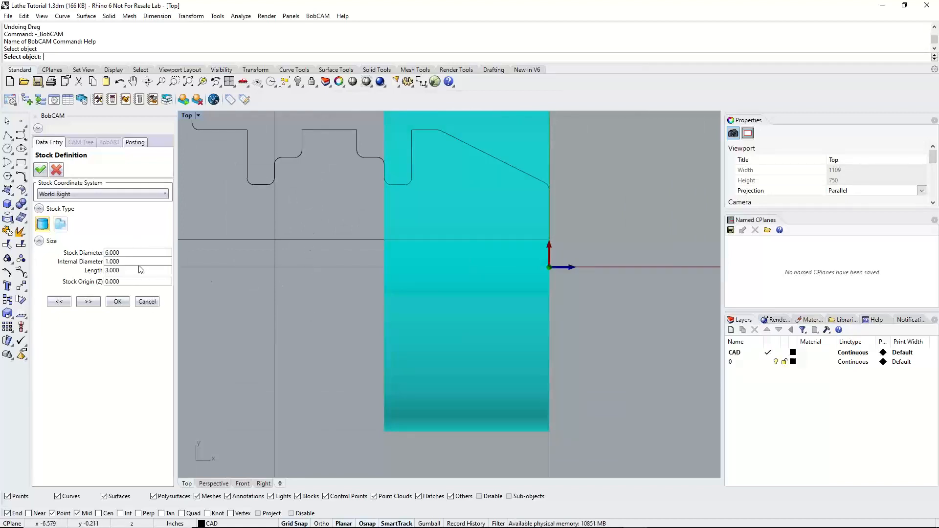
drag(140, 262, 68, 265)
text(0)
key(Tab)
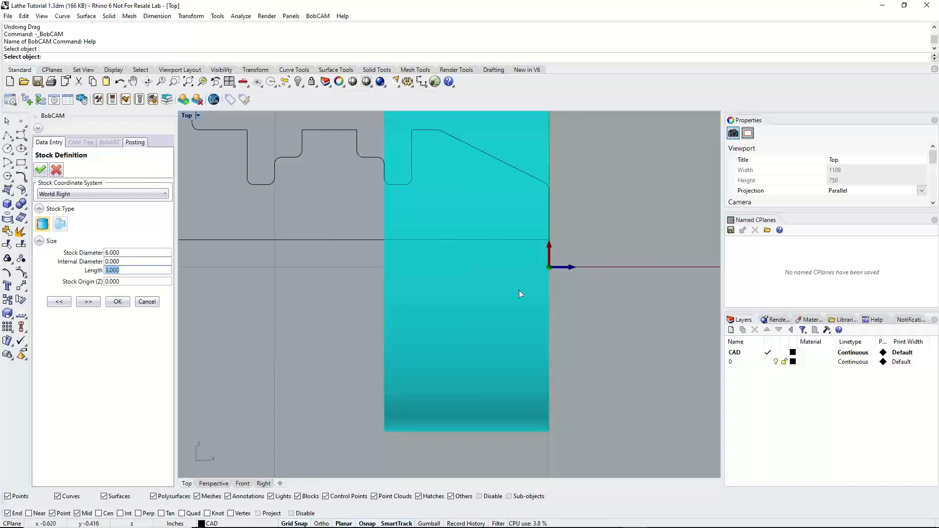
scroll(538, 288, down, 5)
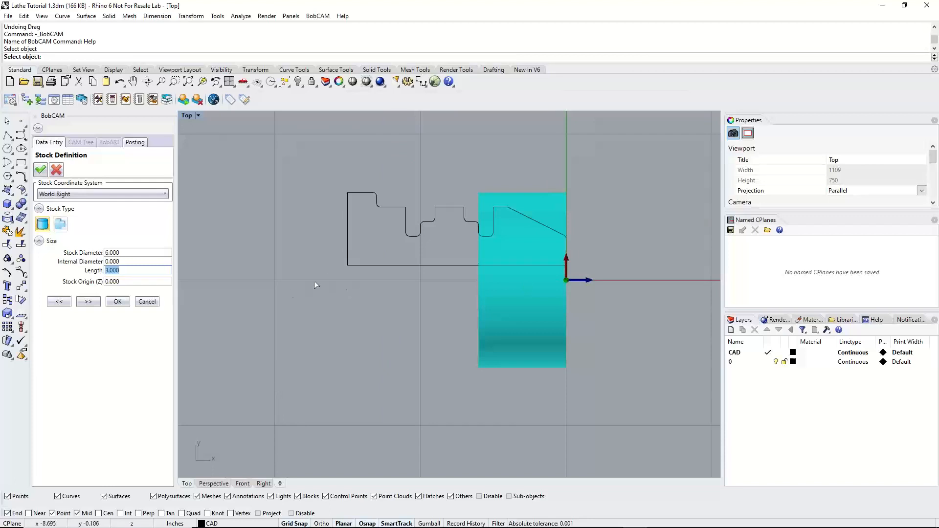
Try a stock length of 8 inches, and settle on a length of 9 inches
text(8)
key(Tab)
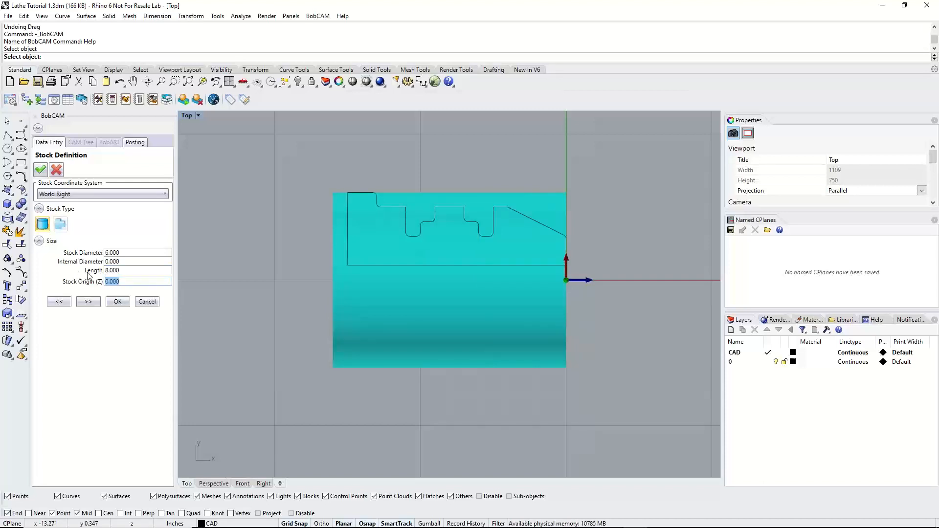
key(shift+Tab)
text(9)
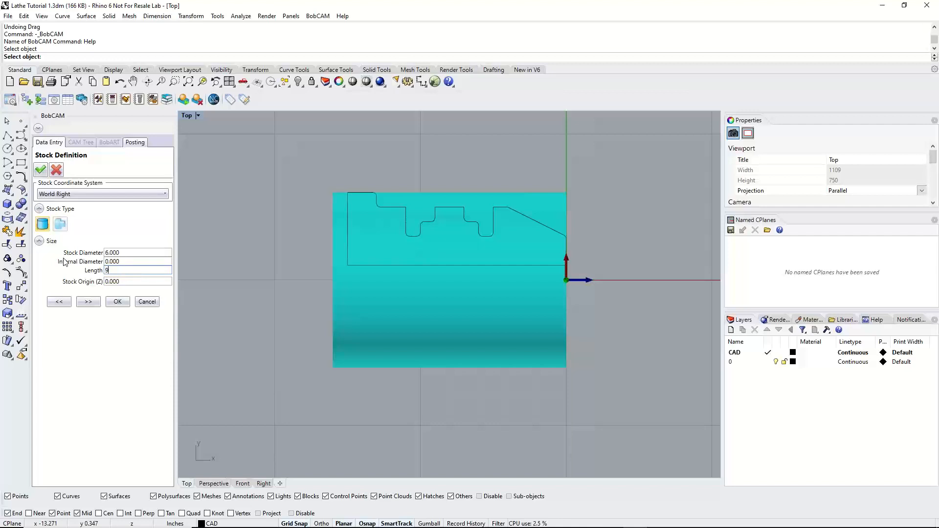
click(130, 262)
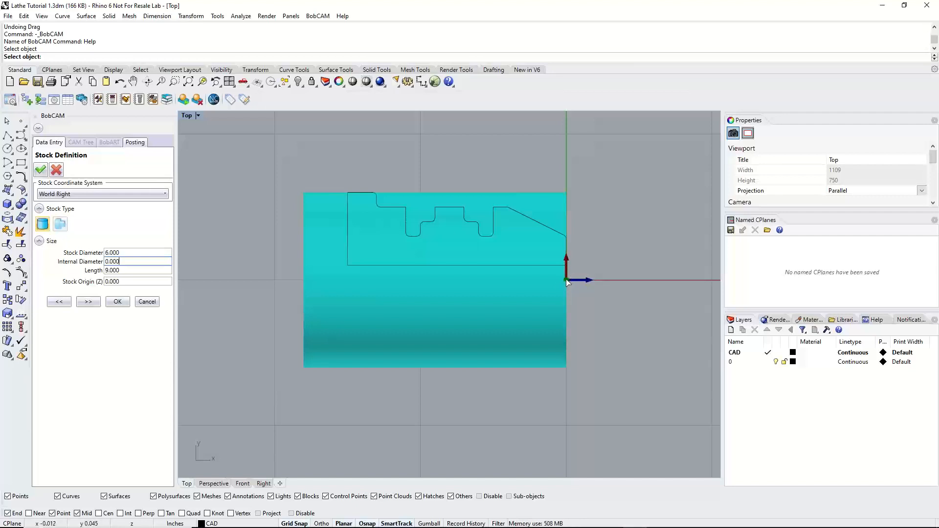
Set the stock's Z origin to 0.1 inch
click(120, 281)
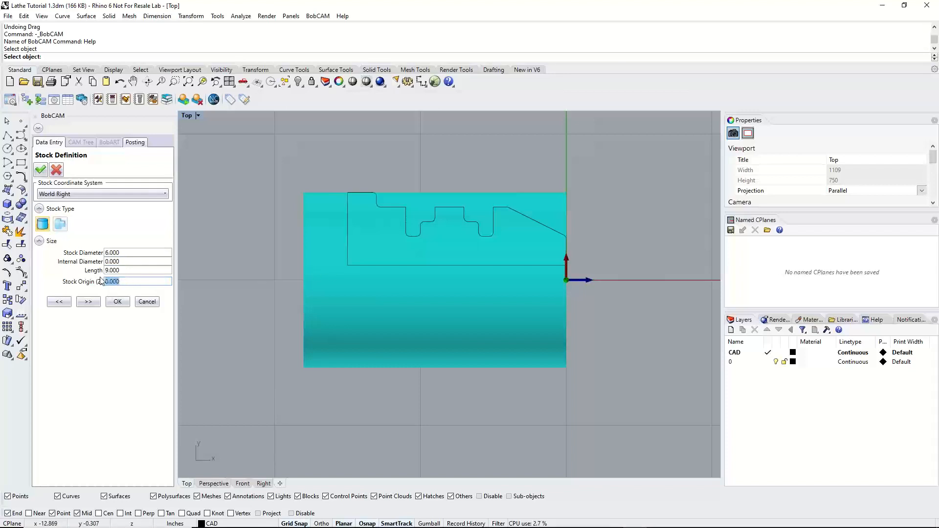
text(1)
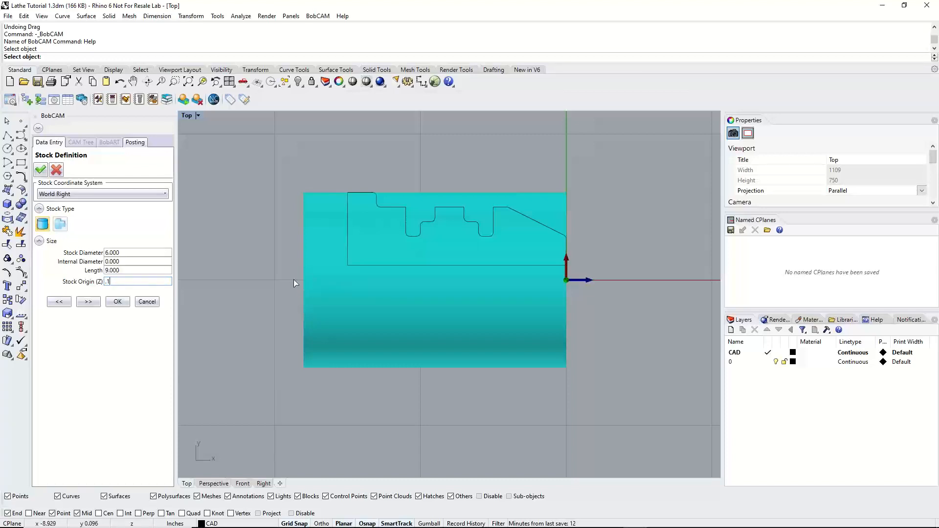
click(131, 270)
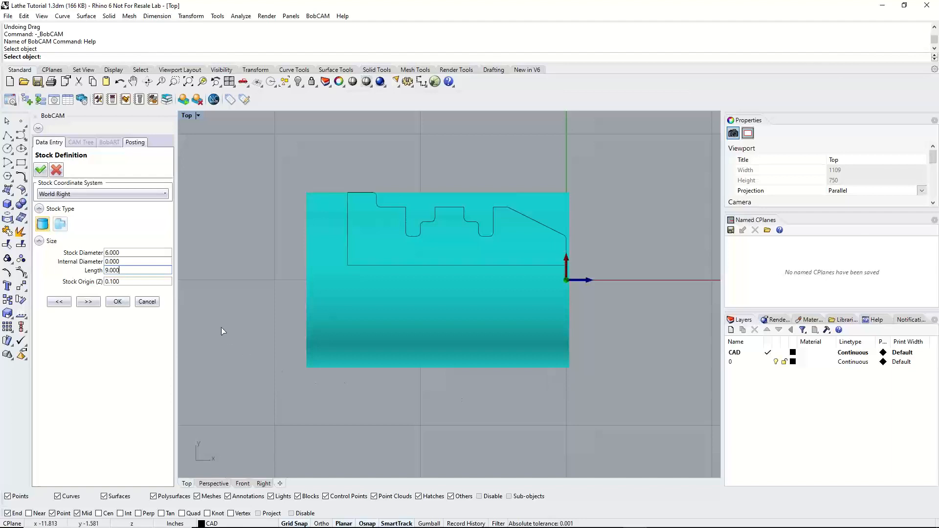
Proceed to the Machine Setup, review the face, diameter and internal diameter clearances, and accept the setup with its default values
click(87, 303)
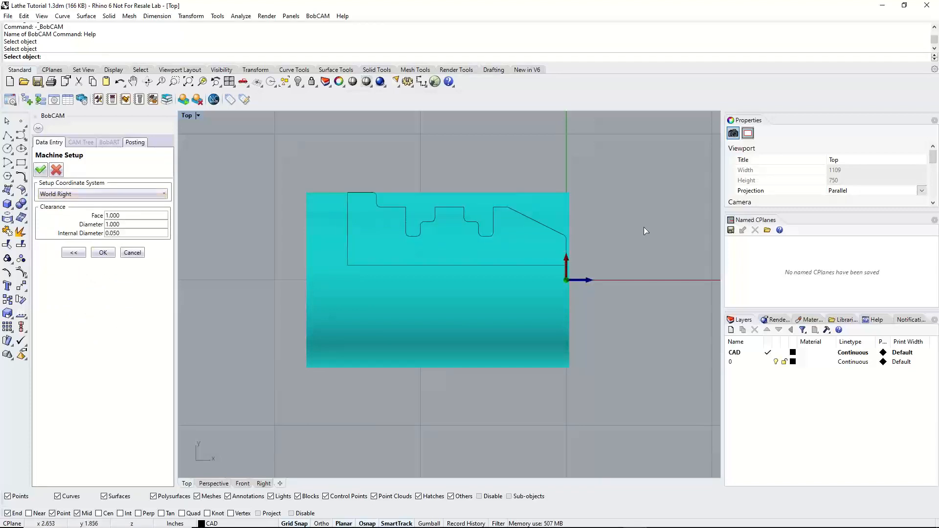
click(121, 215)
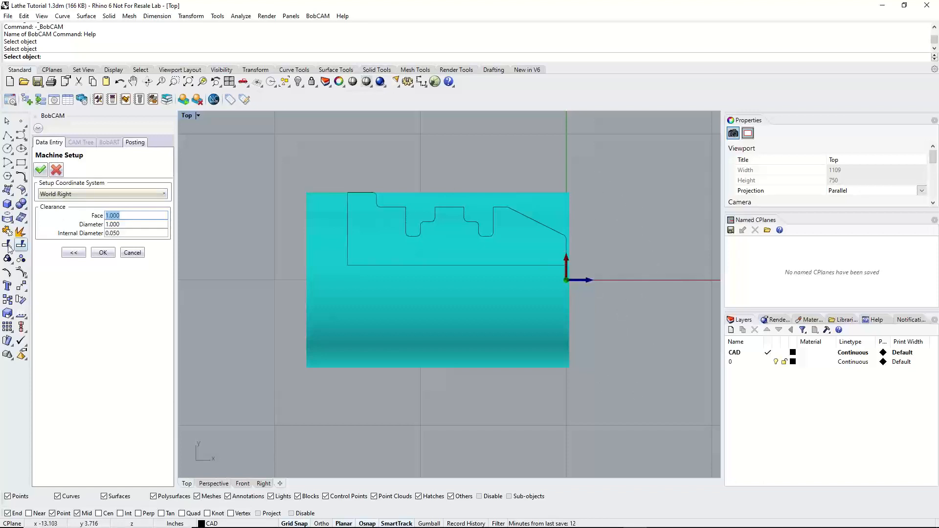
click(128, 224)
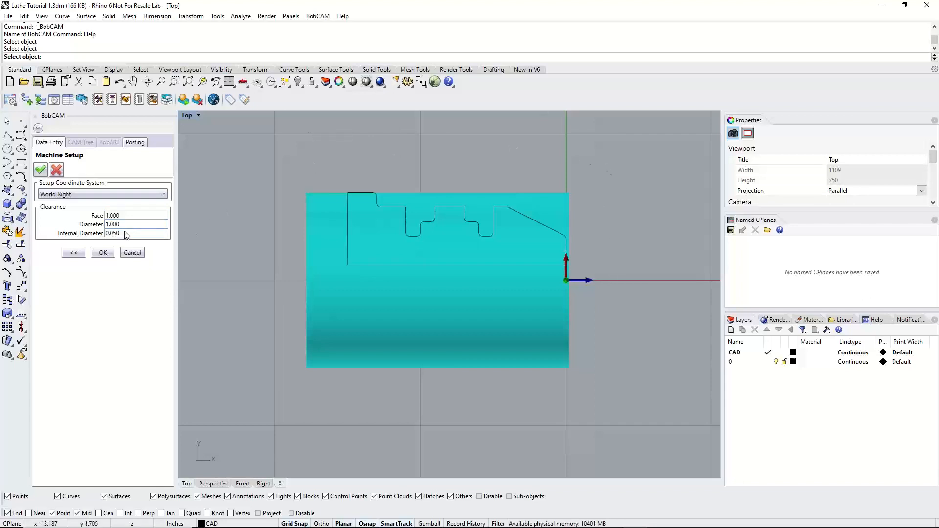
drag(126, 235, 104, 240)
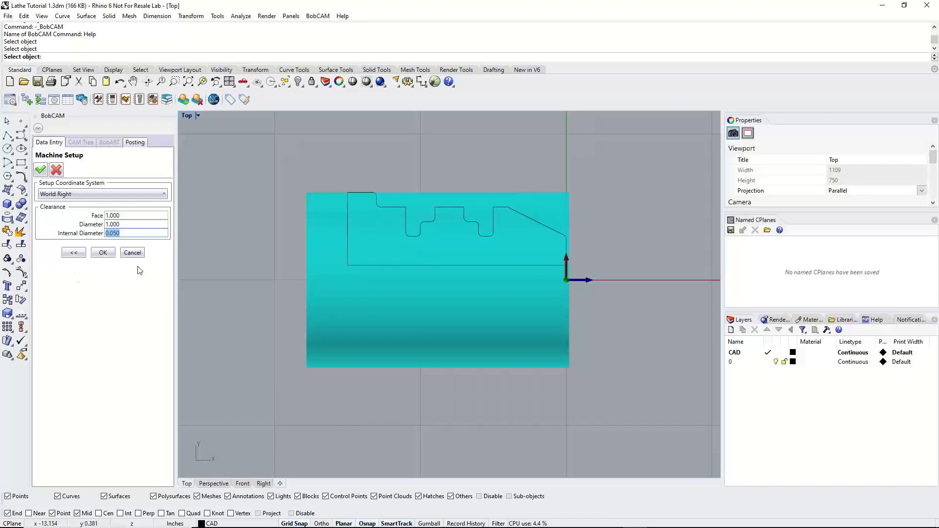
click(103, 253)
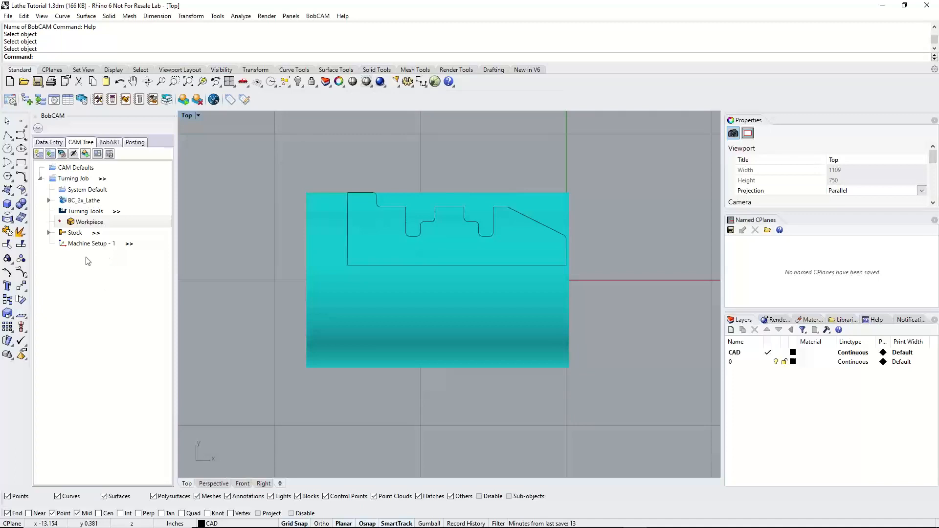
Blank the stock of the turning job and move the CAM Quick Guide window out of the way
right_click(78, 234)
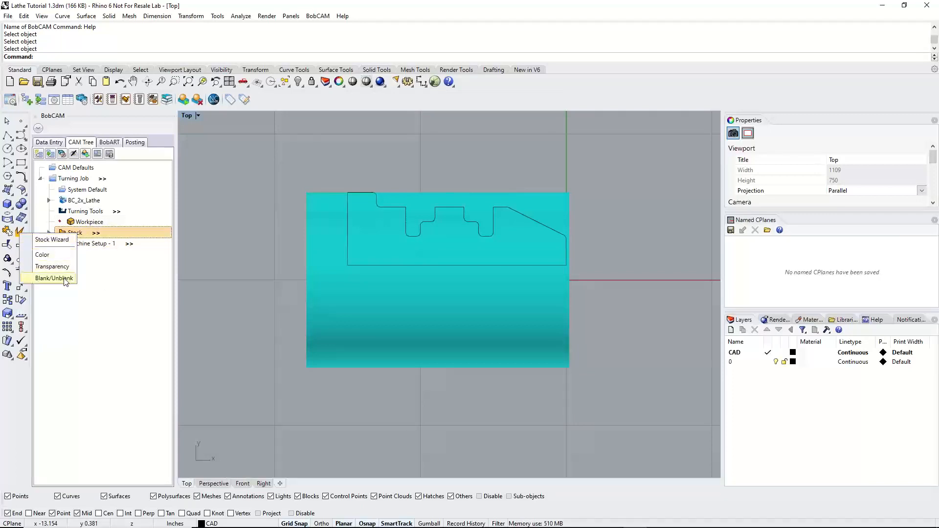
click(54, 278)
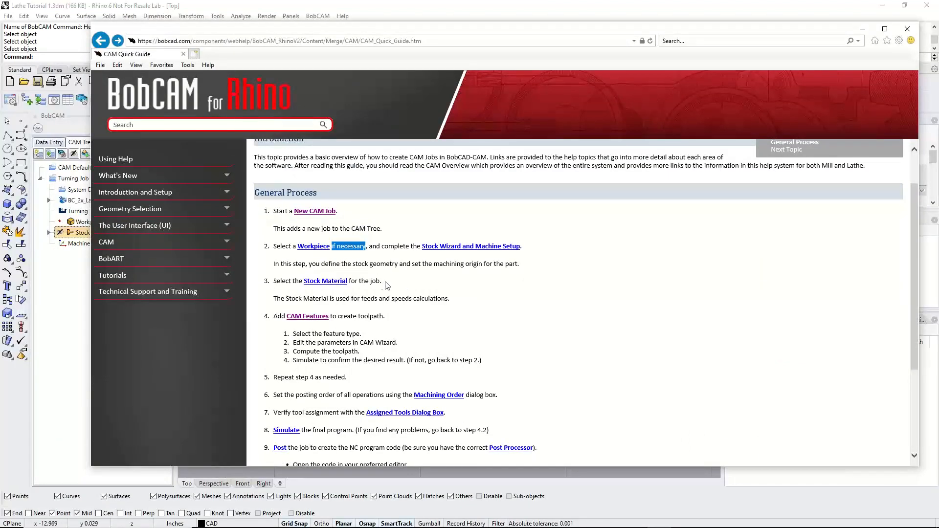
drag(575, 35, 0, 168)
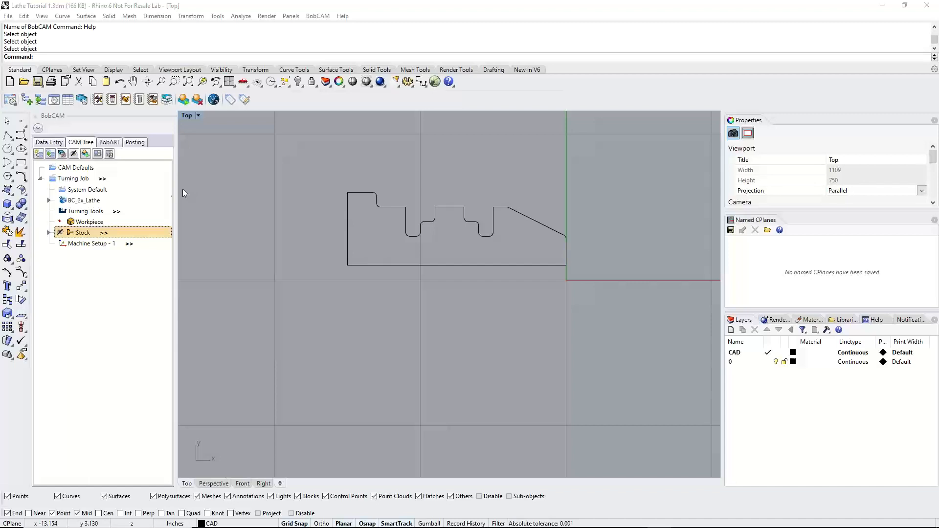
Expand the Stock entry in the CAM Tree and examine the material assigned to it
click(51, 235)
click(50, 233)
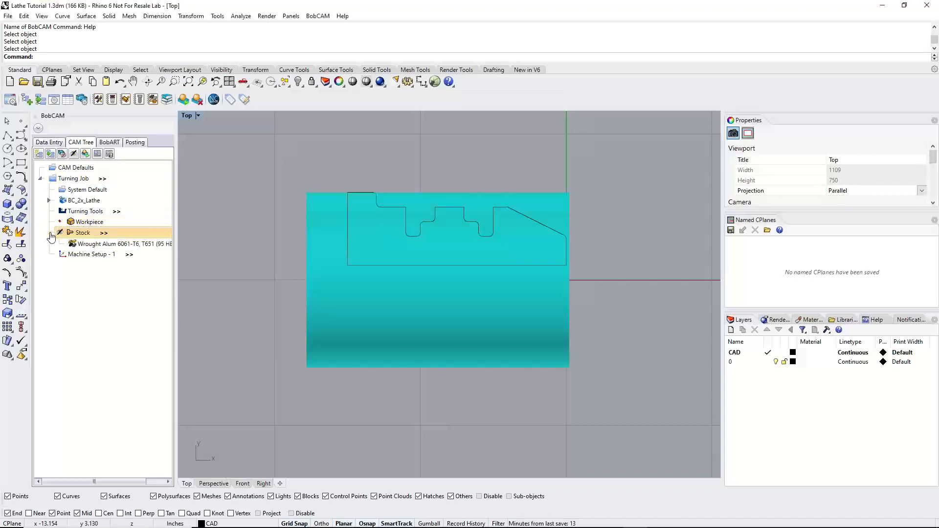
click(50, 234)
click(51, 234)
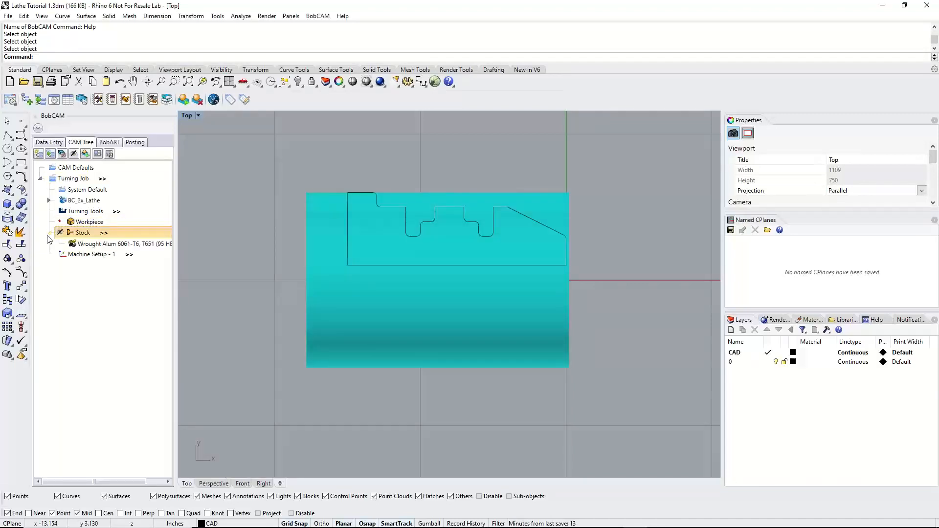
click(105, 245)
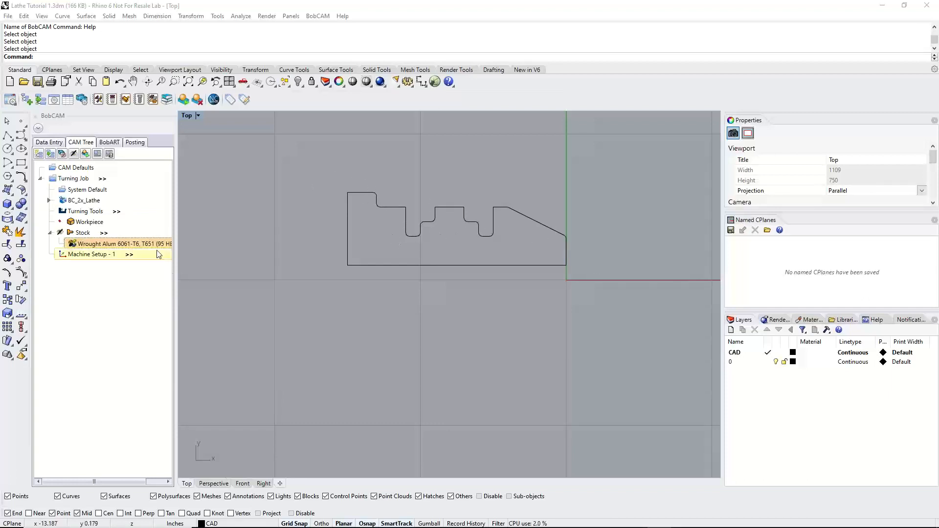
Open the Tool Crib for the turning tools and add the CNMG - 1/64 RAD - ROUGH TURNING tool from the library
click(96, 215)
right_click(96, 215)
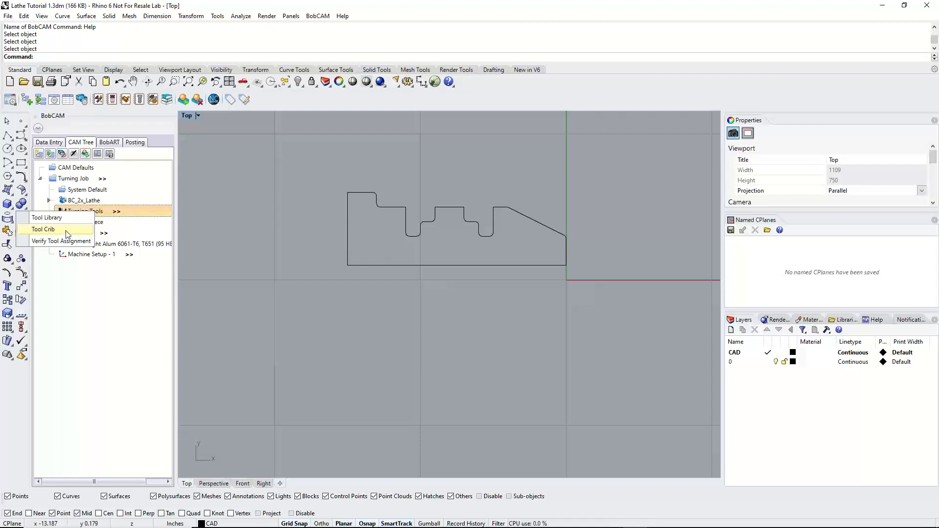
click(44, 229)
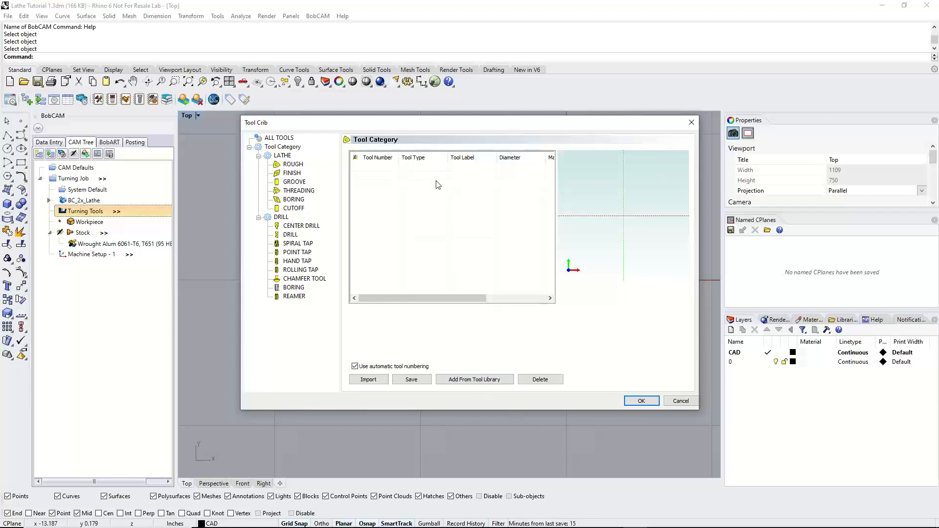
click(293, 165)
click(469, 381)
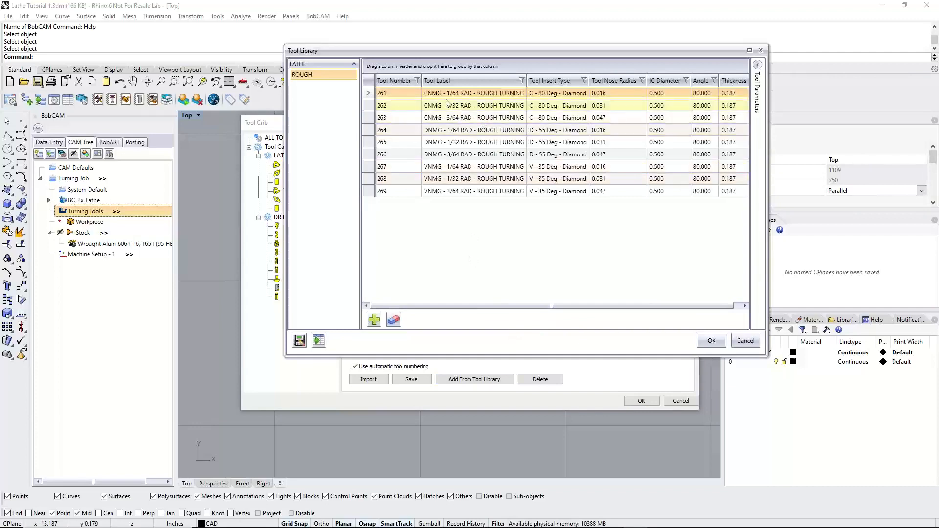
click(509, 94)
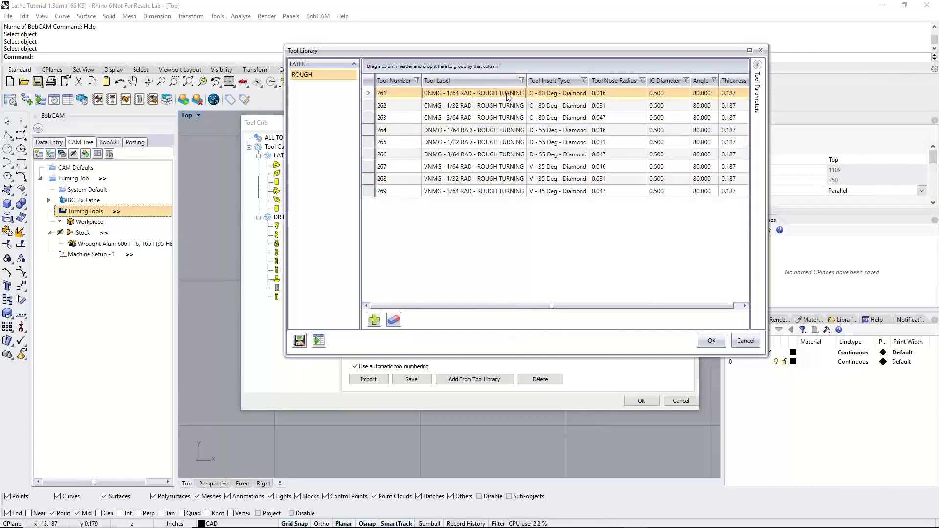
click(711, 342)
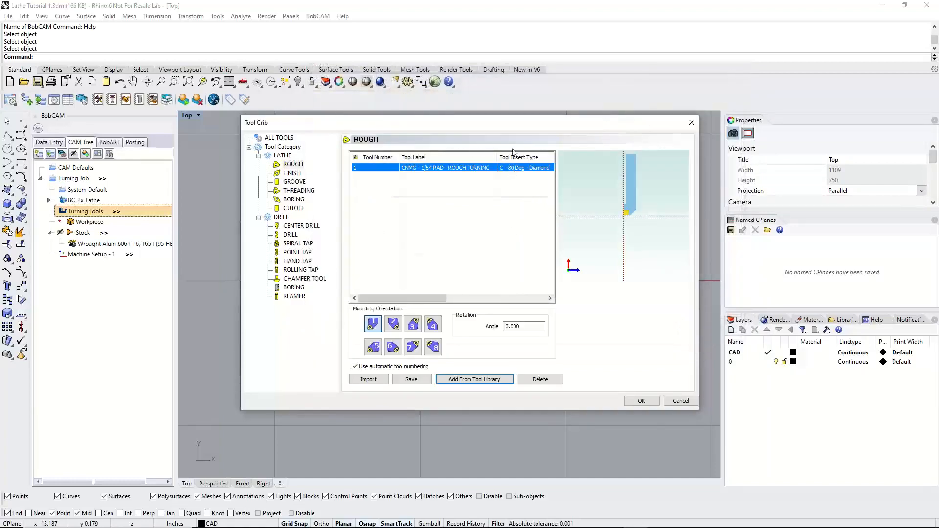
Add the VNMG - 1/64 RAD - FINISH TURNING tool from the library to the Tool Crib's finish category
drag(503, 123, 496, 157)
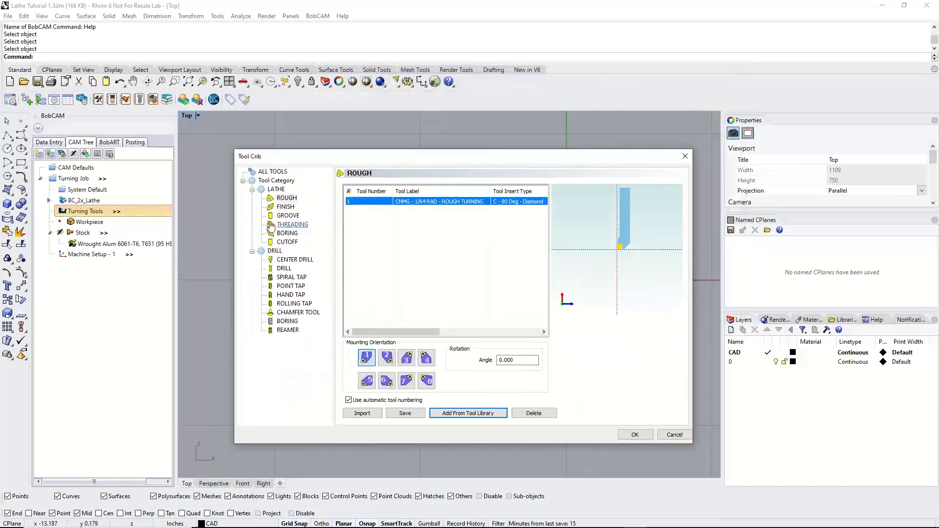
click(286, 207)
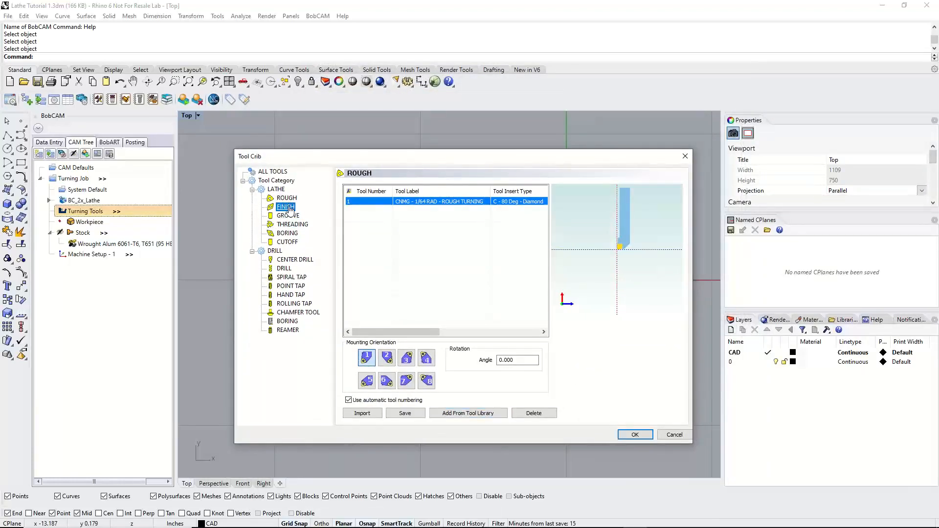
click(487, 415)
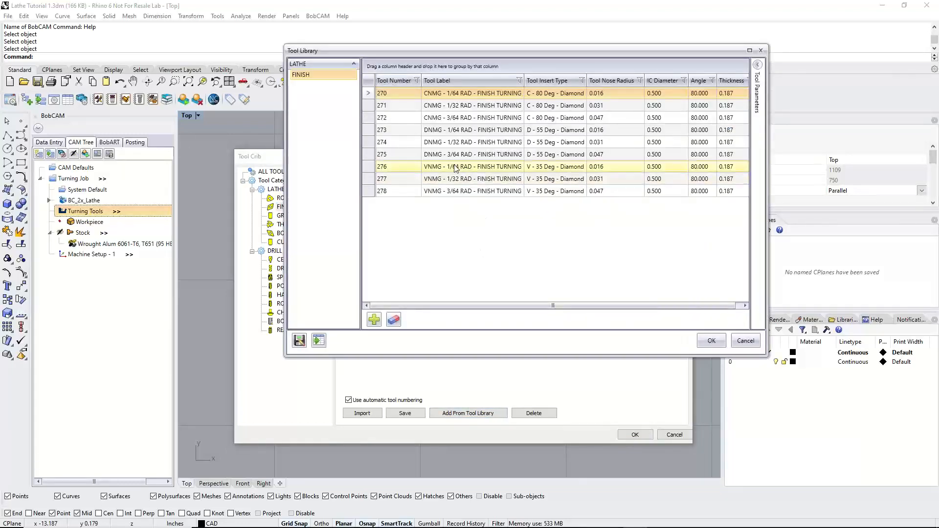
click(444, 171)
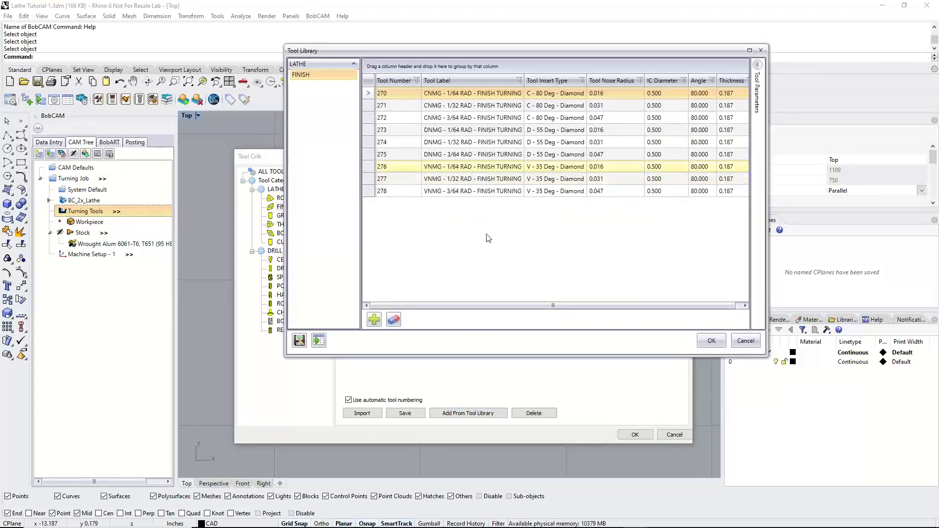
click(711, 340)
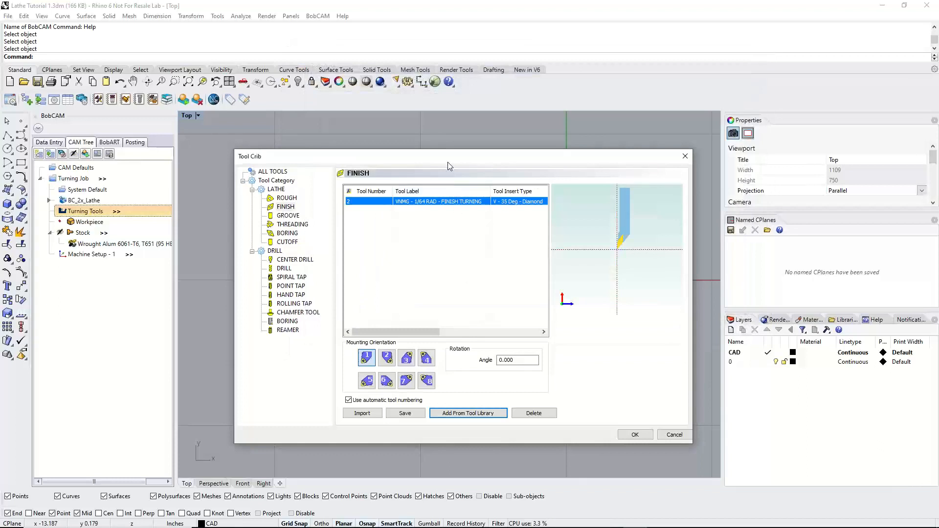
Open the tool library for the groove category and examine the parameters and holder of the "1\8 wide od groove LONG" tool
click(288, 216)
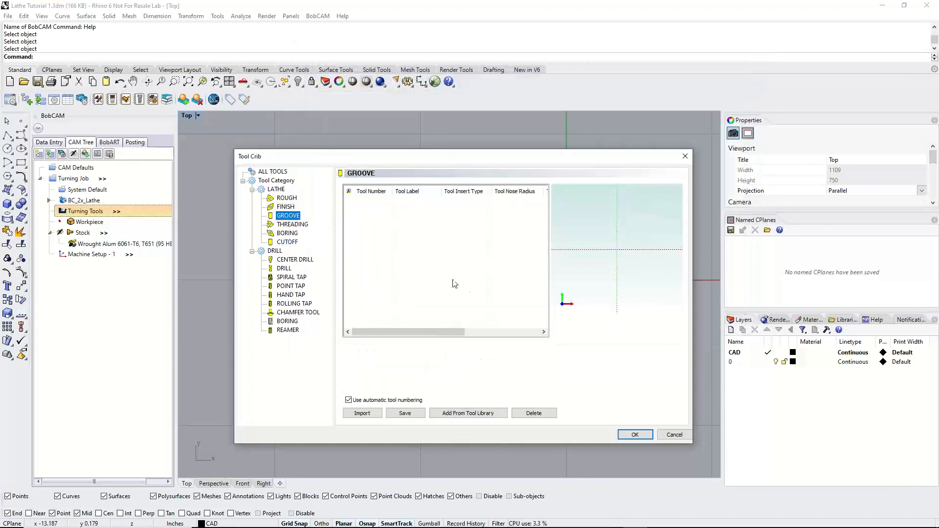
click(470, 414)
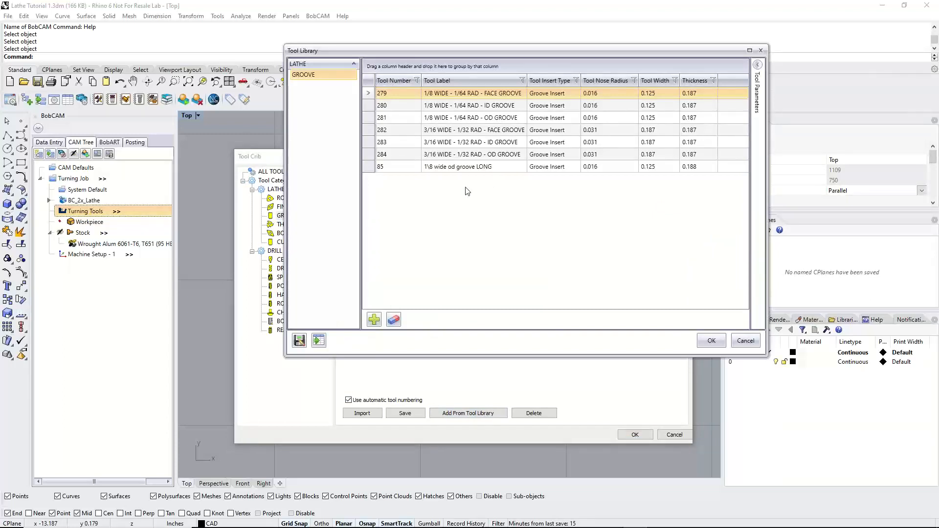
click(489, 167)
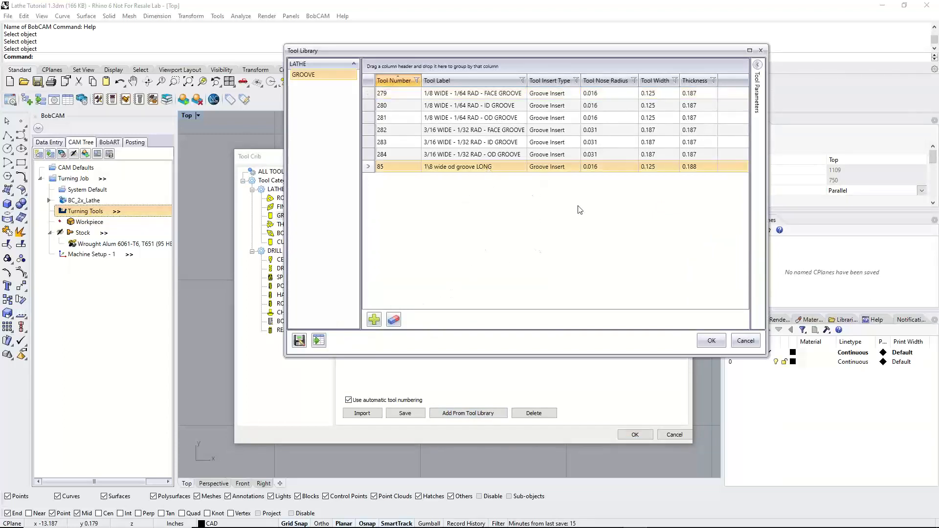
click(757, 65)
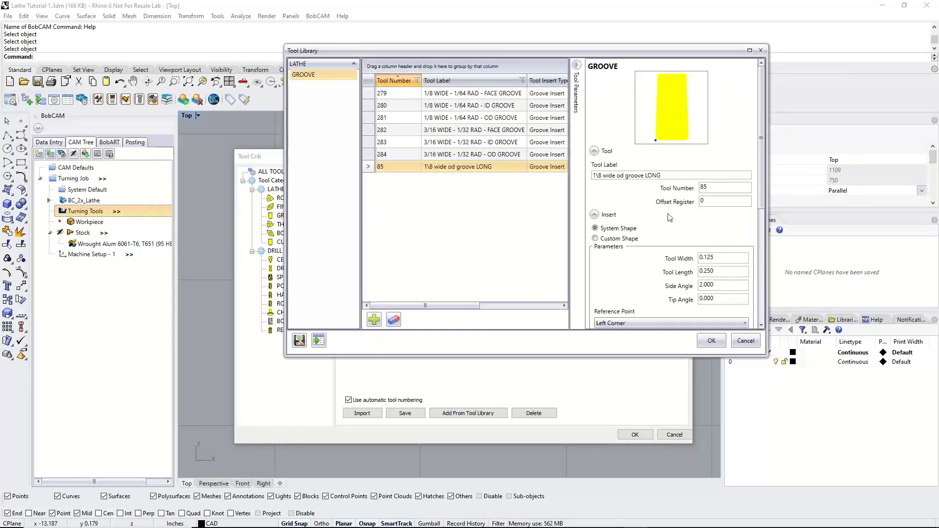
scroll(667, 226, down, 5)
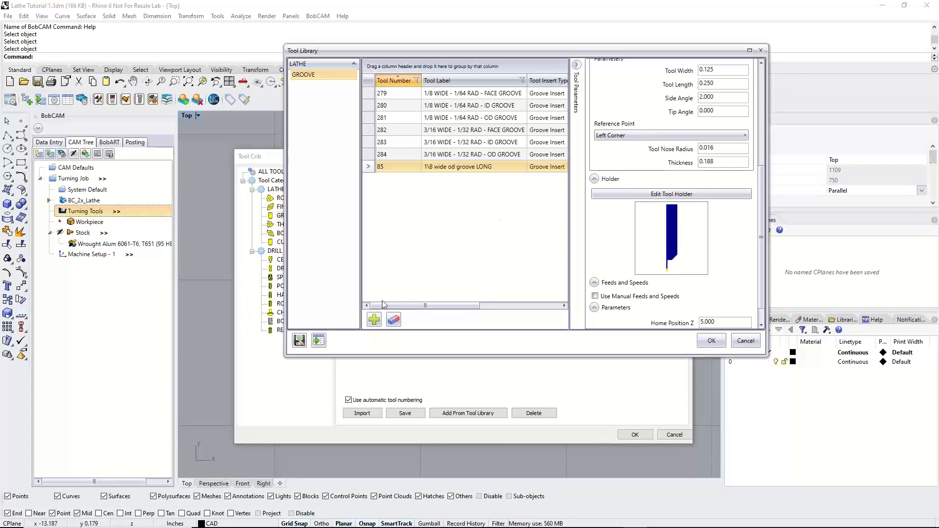
Add a new groove tool to the library and try its holder dimension A at 1.000 and 3.000
click(375, 319)
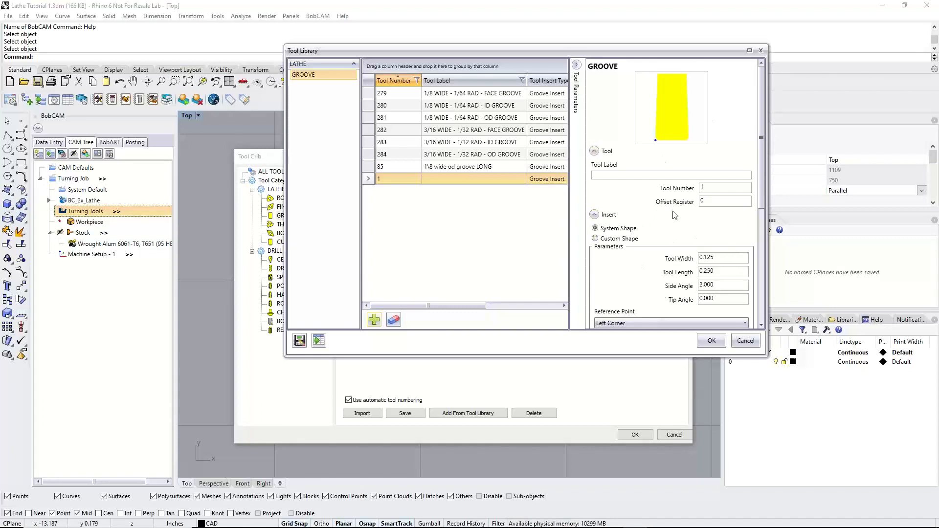
scroll(675, 242, down, 6)
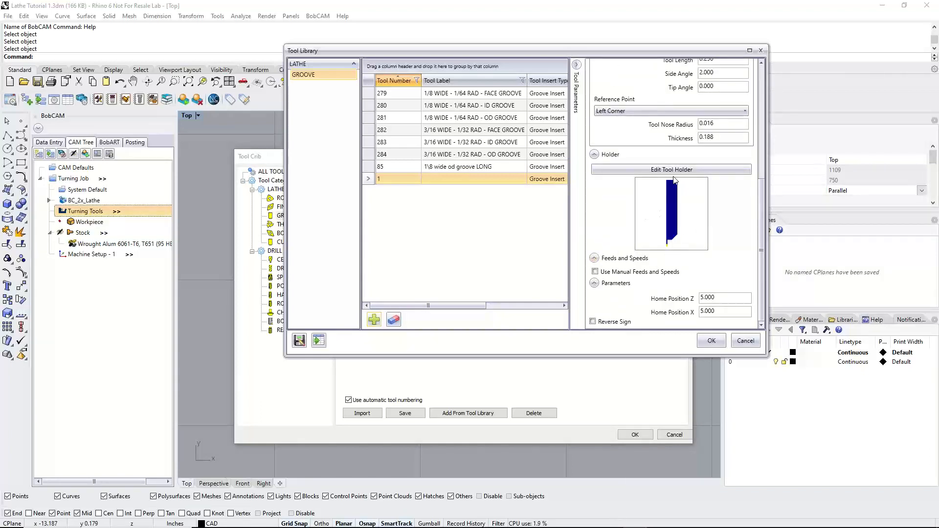
click(674, 170)
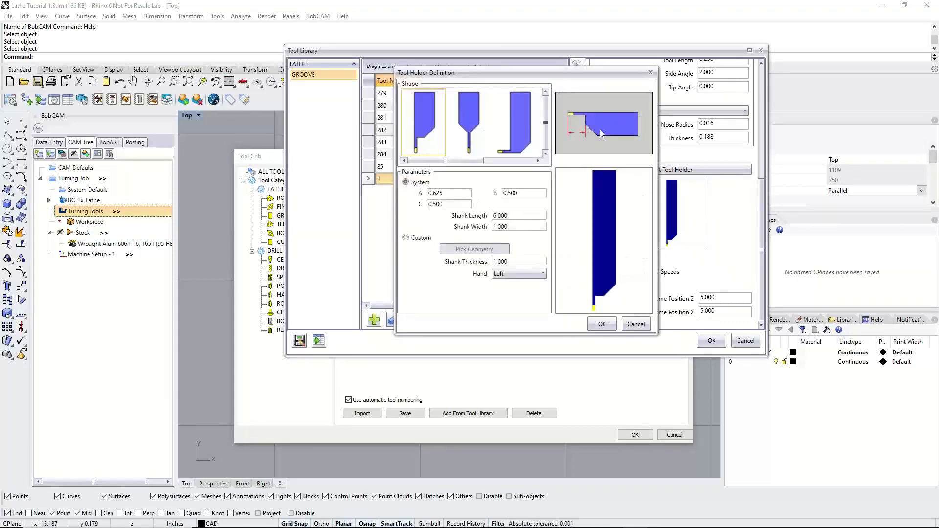
drag(445, 193, 420, 195)
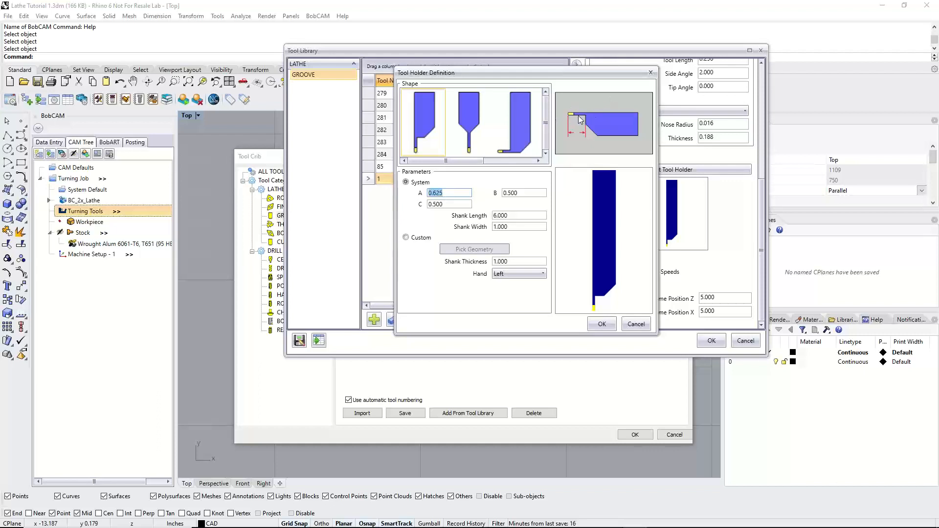
click(450, 193)
drag(450, 193, 420, 197)
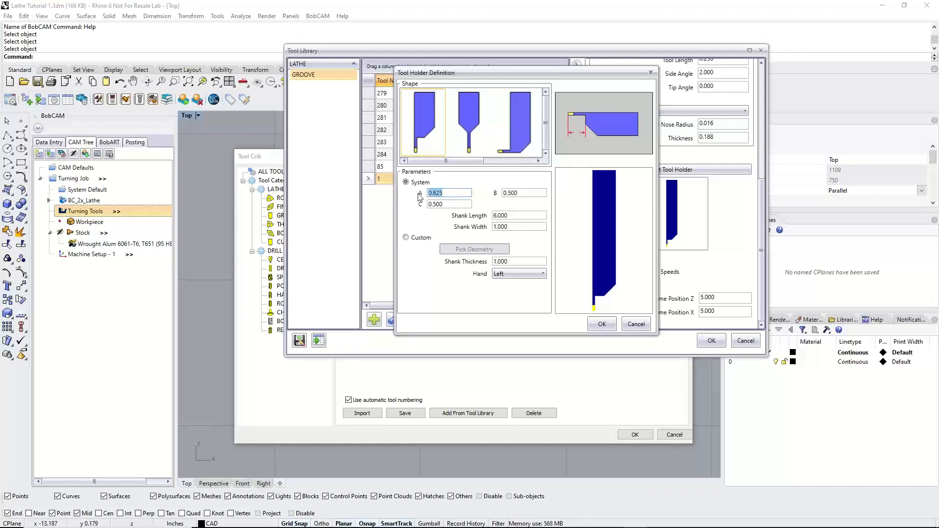
text(1)
click(533, 193)
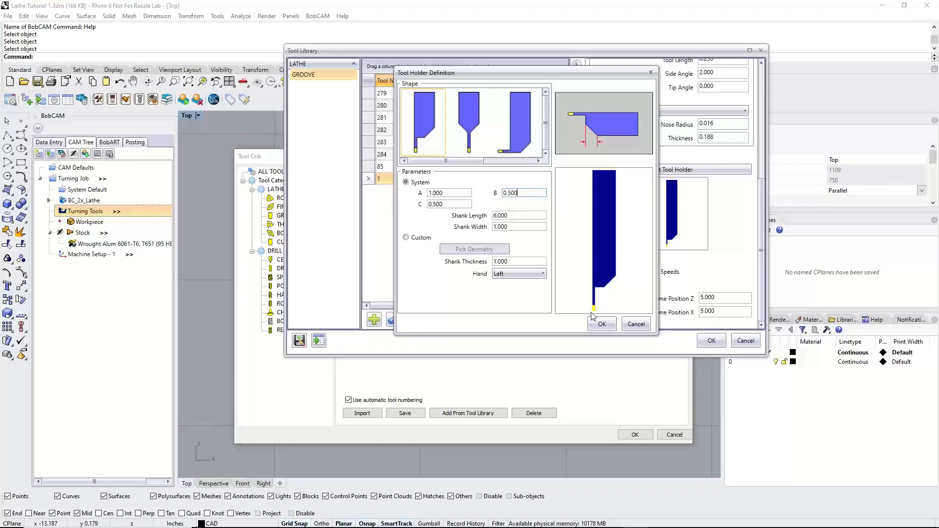
drag(471, 193, 400, 201)
text(3)
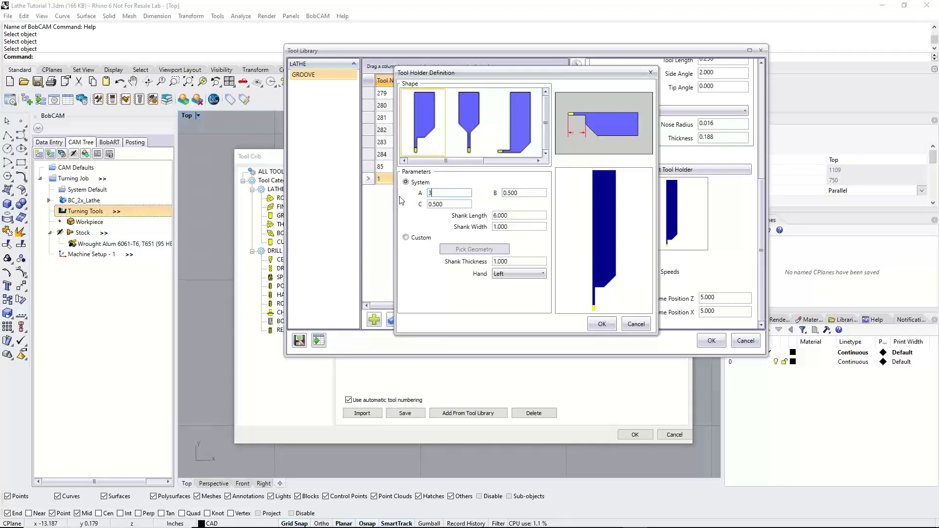
click(446, 204)
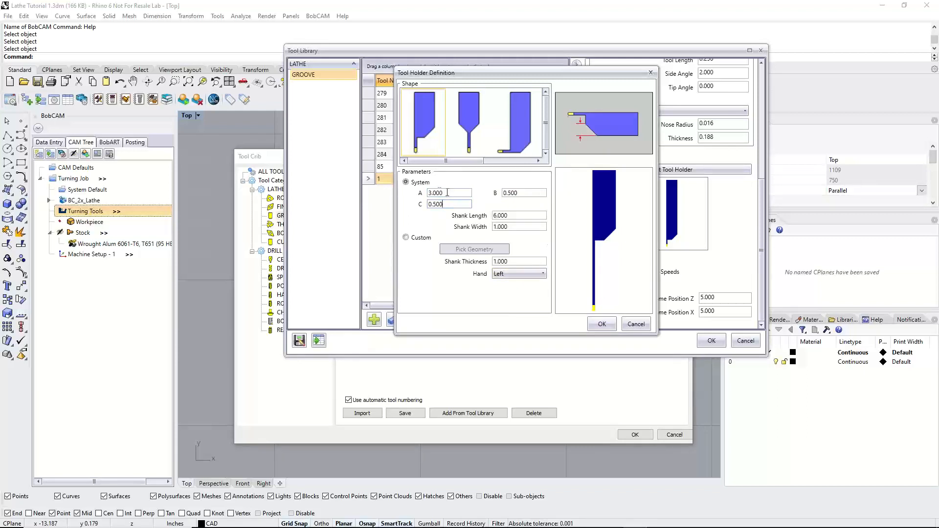
drag(442, 193, 407, 193)
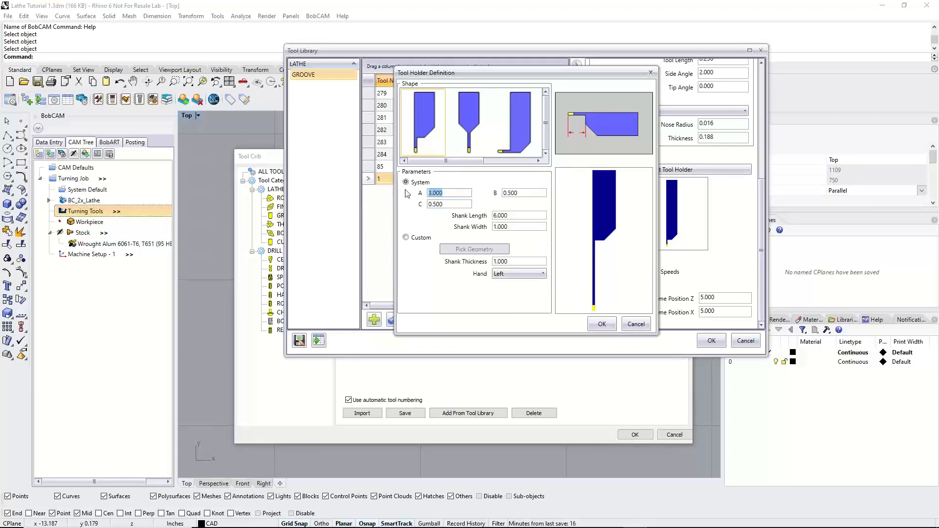
Discard the holder edits and delete the newly added groove tool from the library
click(636, 324)
click(394, 319)
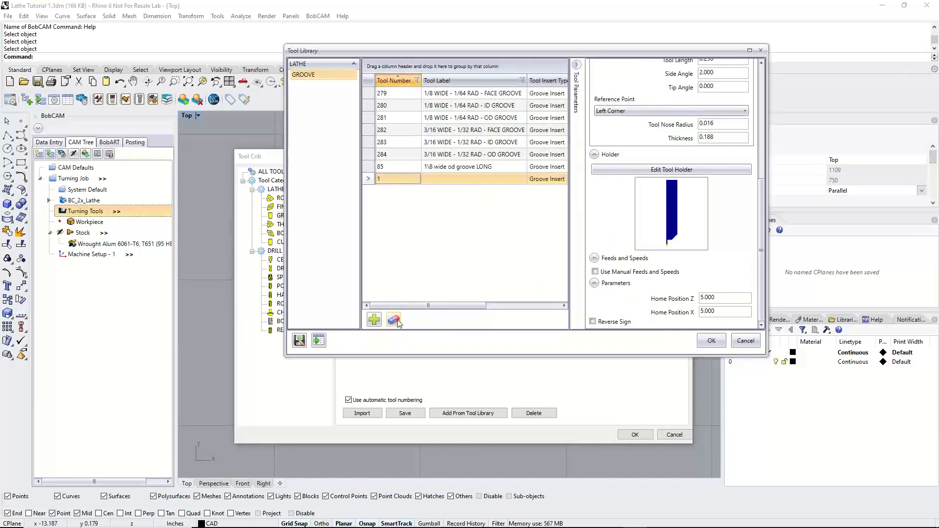
click(470, 300)
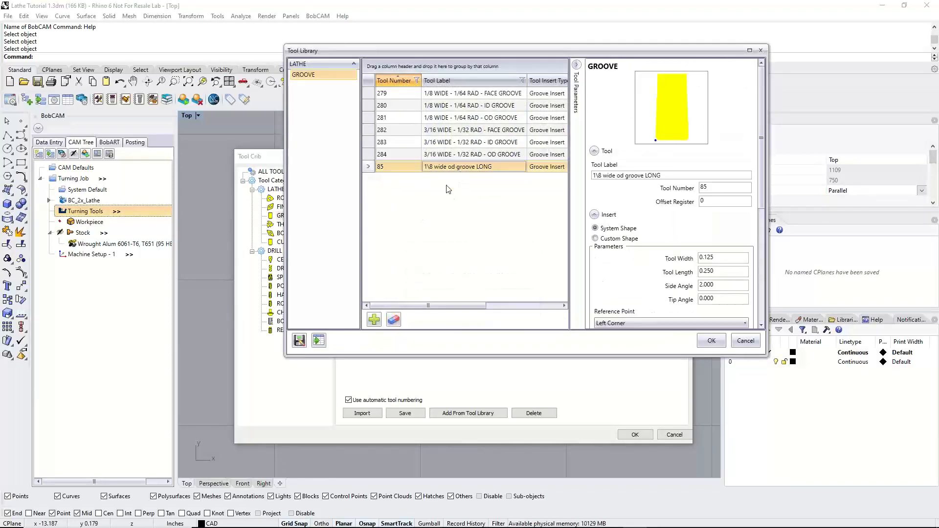
Examine the "1\8 wide od groove LONG" tool's width, length, side angle and tip angle
double_click(712, 257)
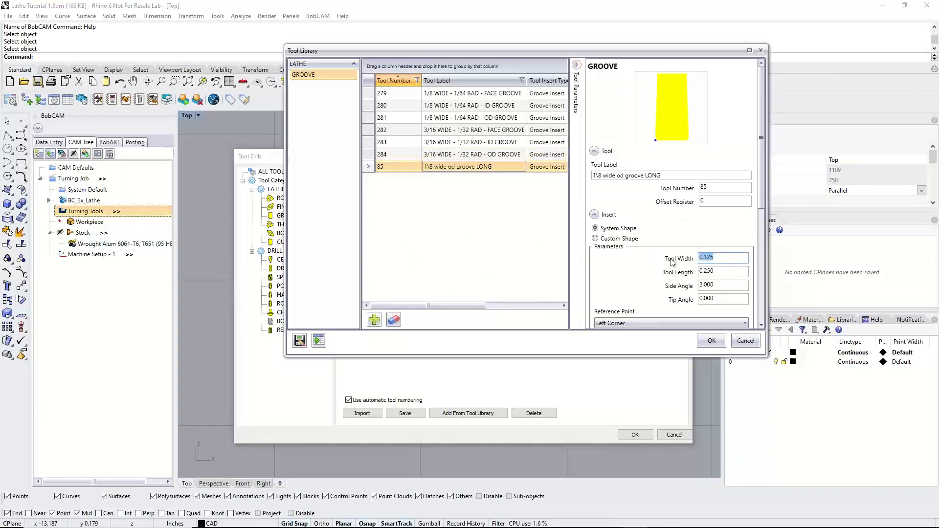
double_click(719, 271)
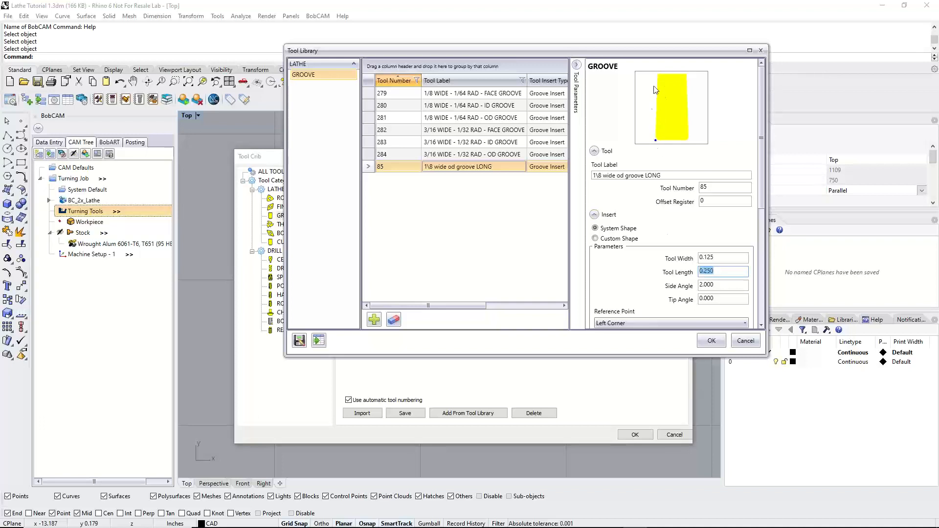
click(723, 284)
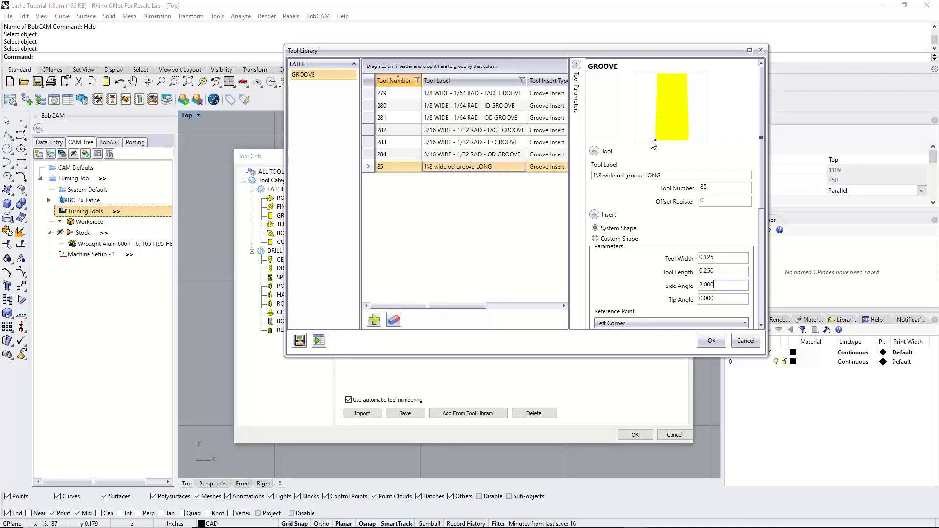
double_click(714, 300)
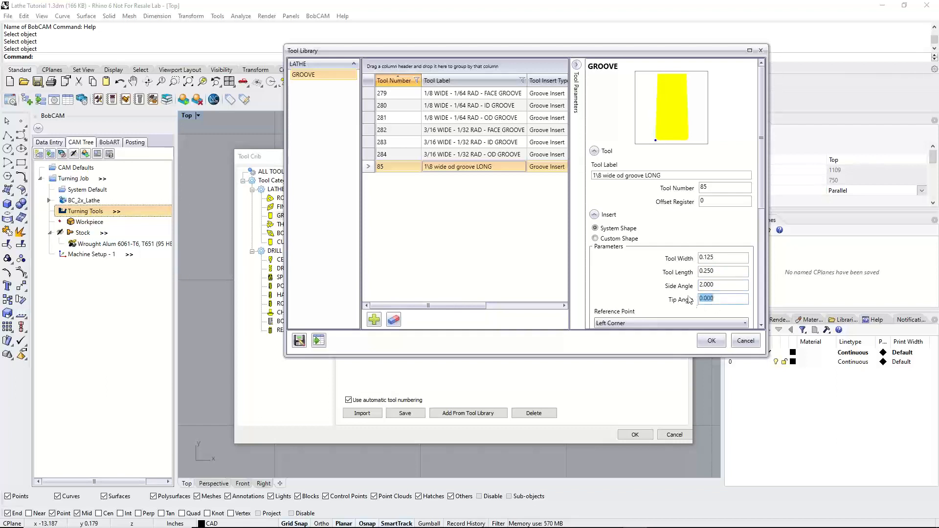
scroll(653, 283, down, 3)
scroll(643, 244, up, 3)
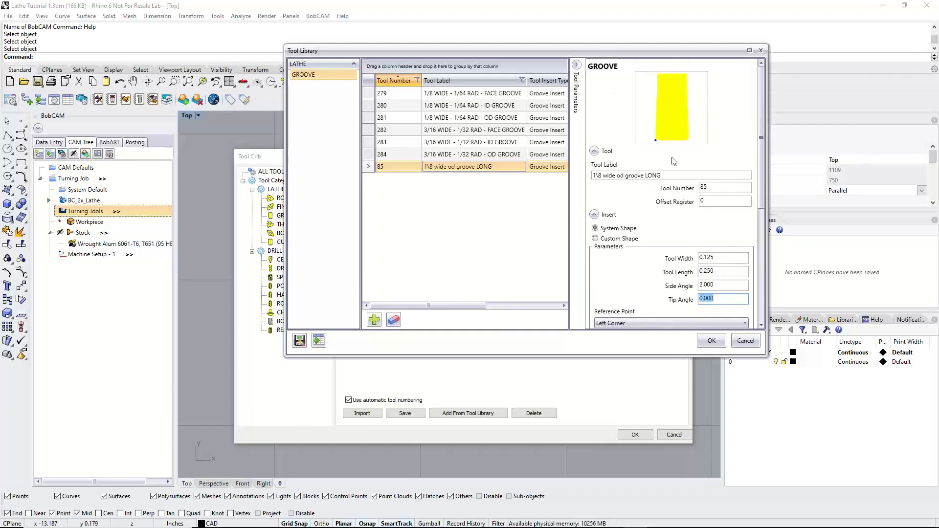
scroll(646, 200, down, 5)
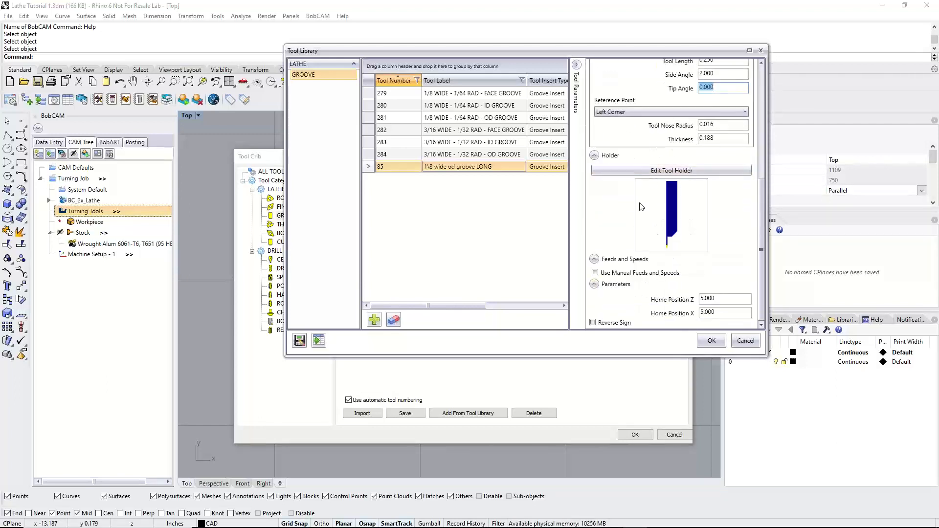
Check the holder's dimension A for the "1\8 wide od groove LONG" tool and add the tool to the Tool Crib
click(672, 170)
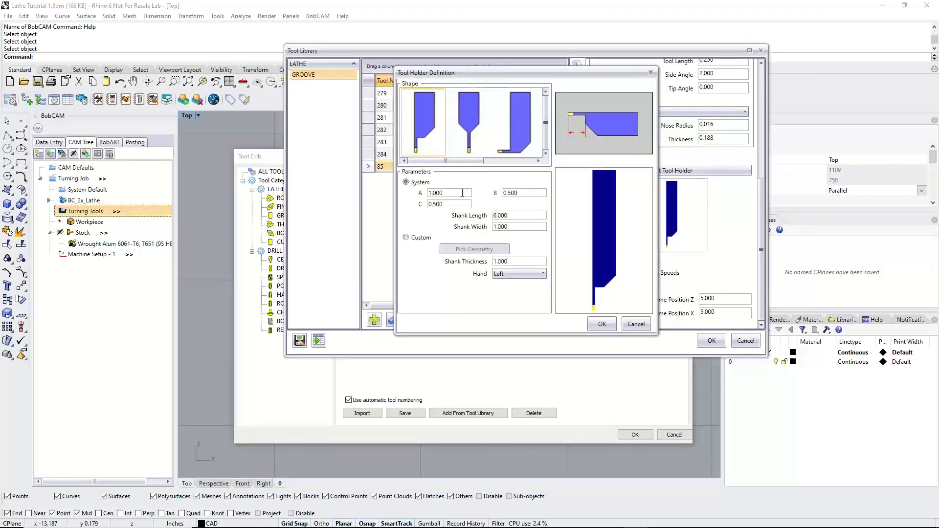
drag(462, 193, 419, 196)
click(612, 324)
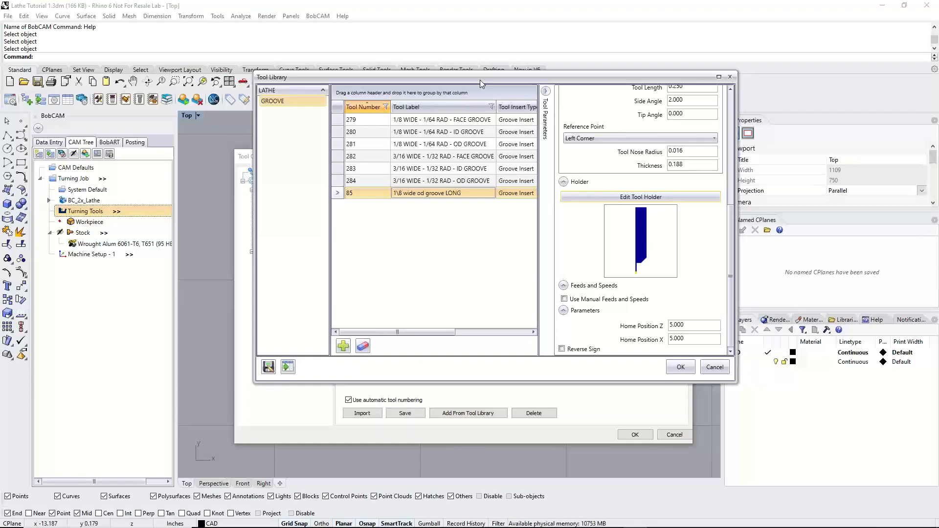
click(683, 367)
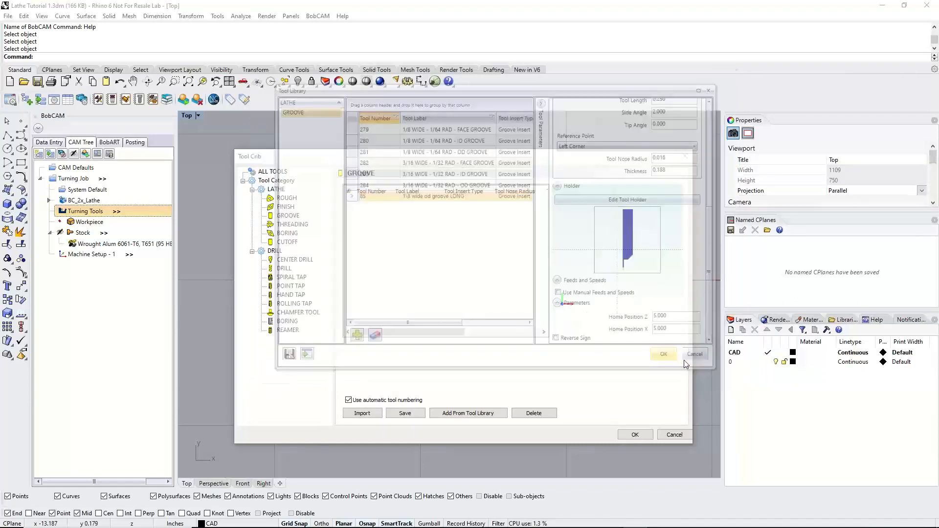
List all tools in the Tool Crib and examine the previews of the rough, finish and groove tools
click(274, 171)
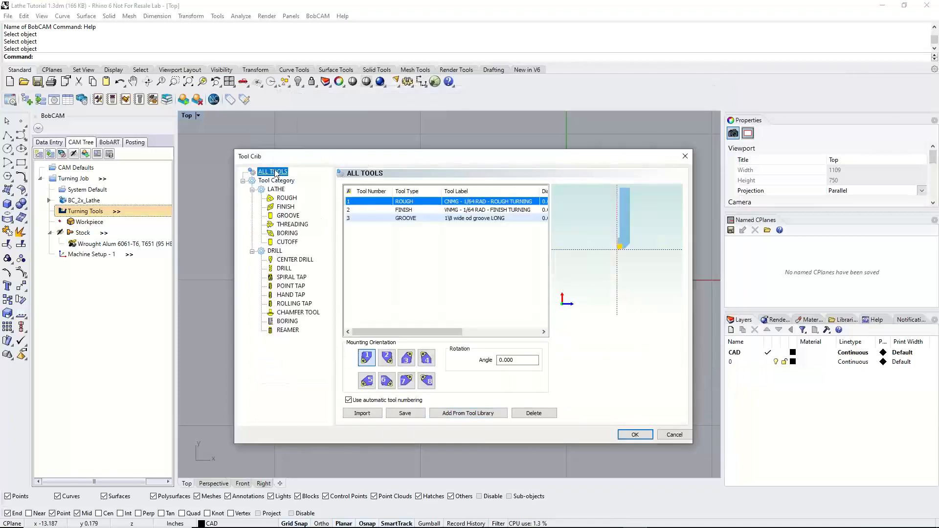
click(369, 202)
scroll(634, 245, up, 5)
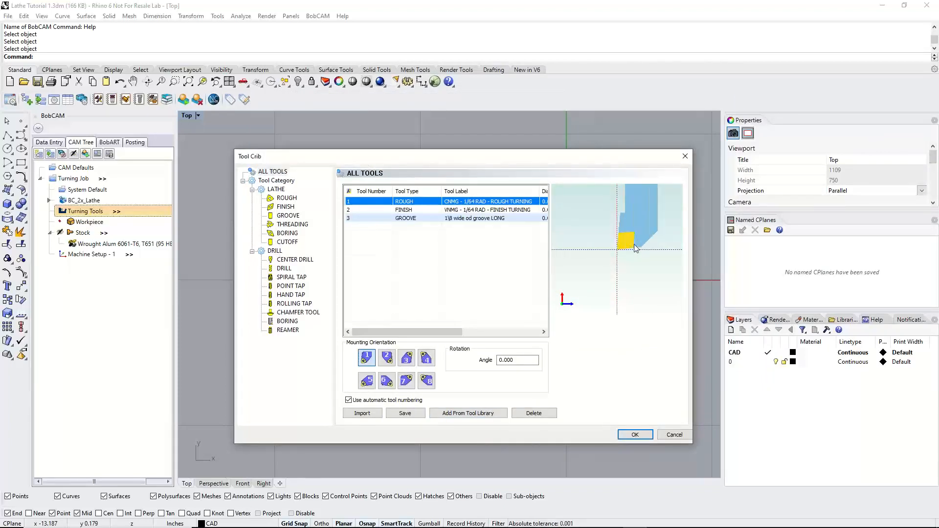
click(391, 210)
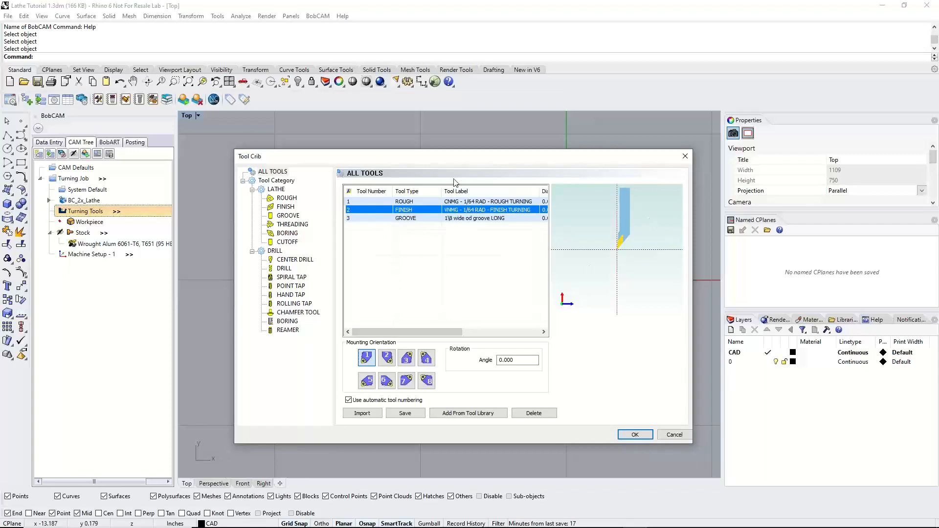
mouse_move(455, 161)
mouse_down()
mouse_move(557, 322)
mouse_move(443, 146)
mouse_move(492, 291)
mouse_move(465, 145)
mouse_move(461, 250)
mouse_move(451, 147)
mouse_up()
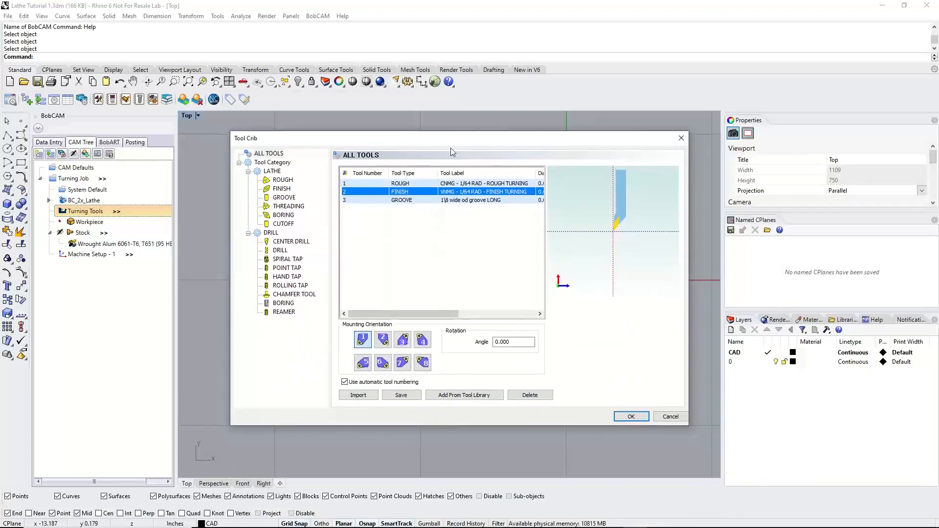
click(406, 200)
Move the Tool Crib aside to examine the part profile behind it, then bring it back into view
mouse_move(437, 141)
mouse_down()
mouse_move(439, 106)
mouse_move(476, 311)
mouse_up()
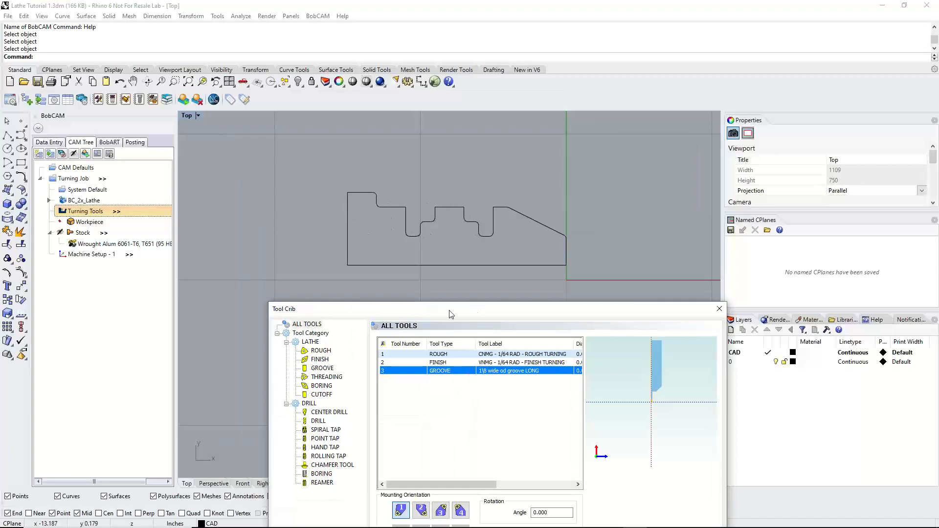
drag(451, 313, 437, 332)
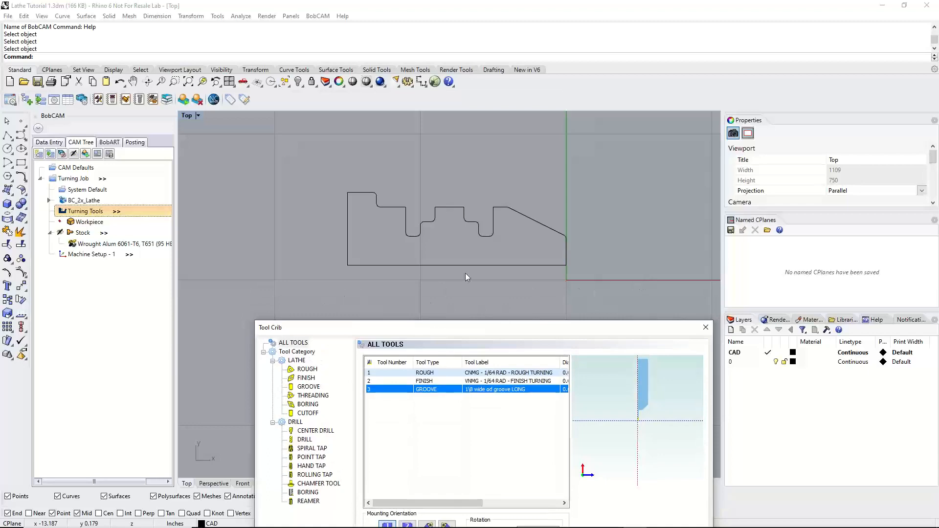
drag(413, 331, 395, 149)
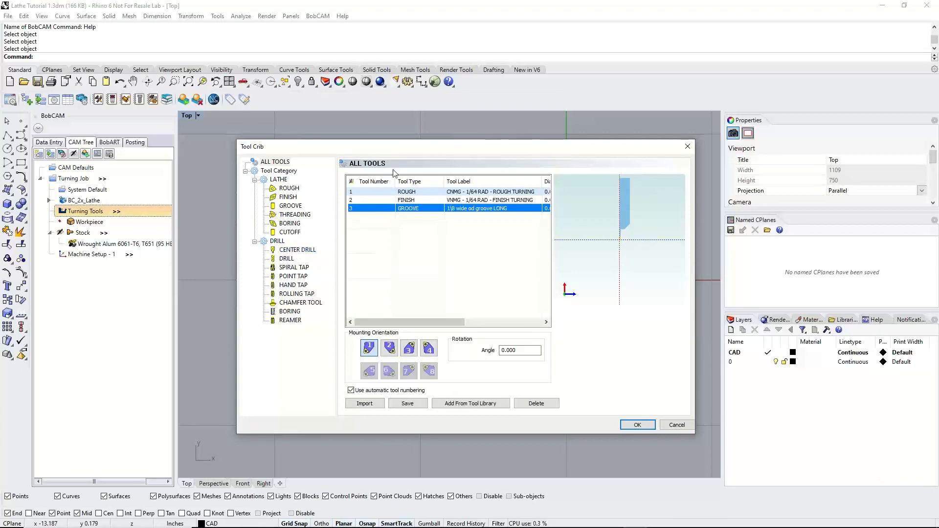
drag(384, 152, 393, 185)
mouse_move(440, 526)
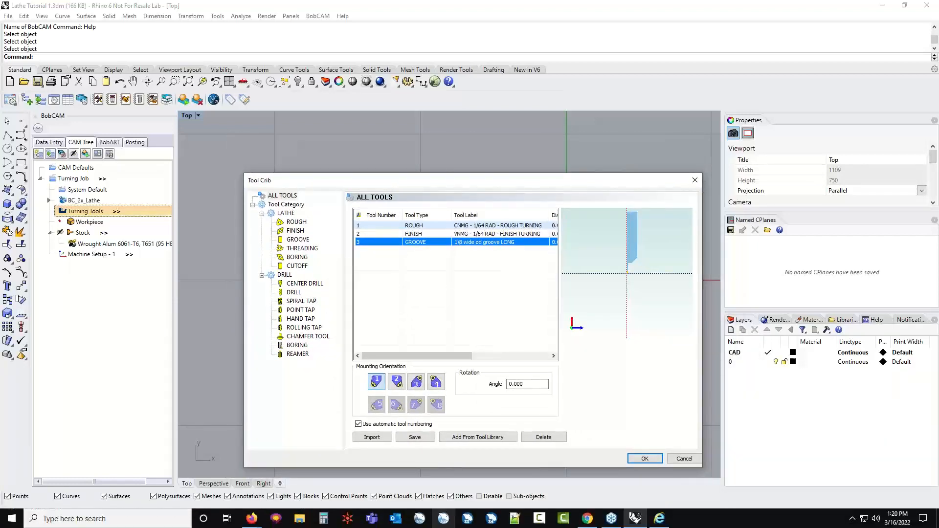
click(660, 525)
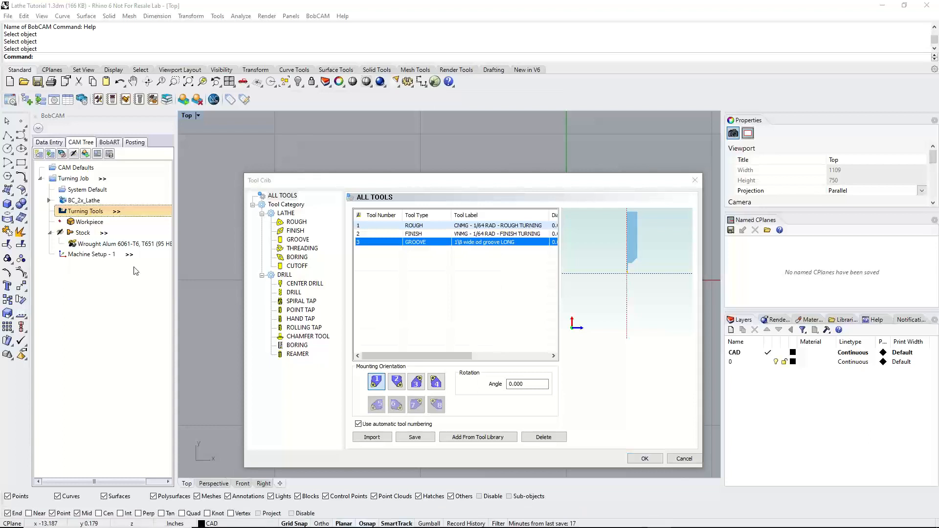
Add the "3/4 - 90 DEGREE SPOT DRILL" from the library to the Tool Crib's center drill category
click(307, 283)
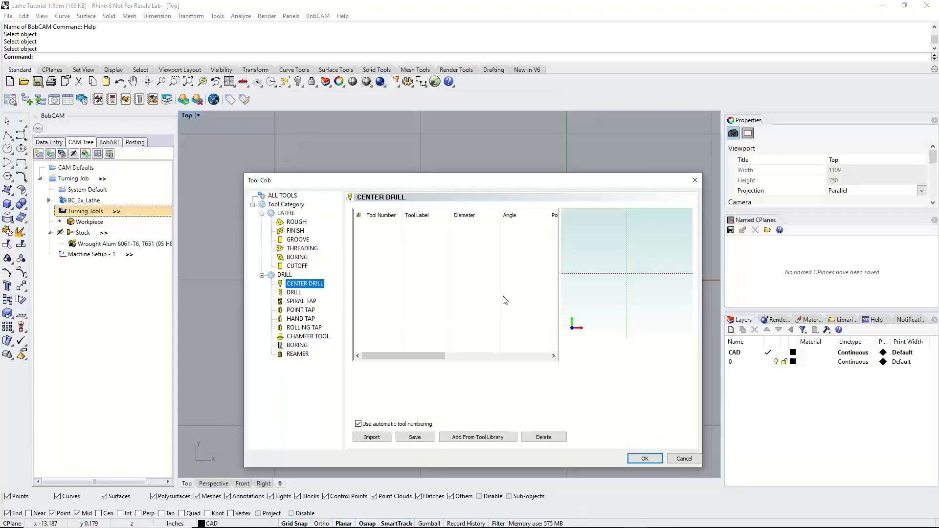
click(478, 437)
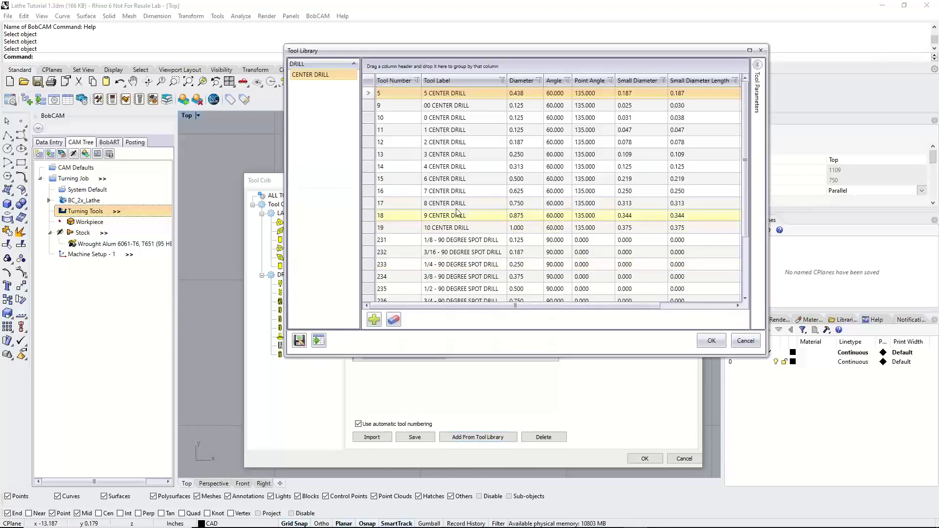
scroll(474, 266, down, 3)
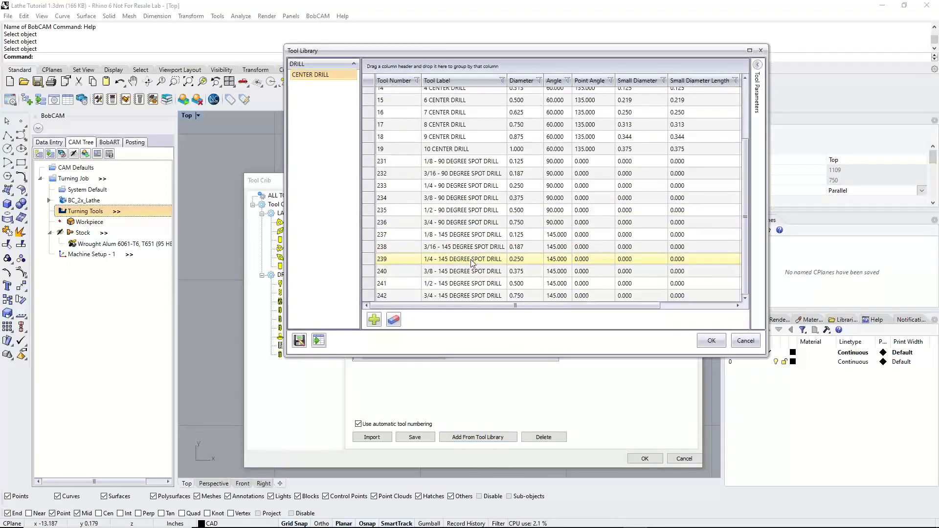
click(473, 224)
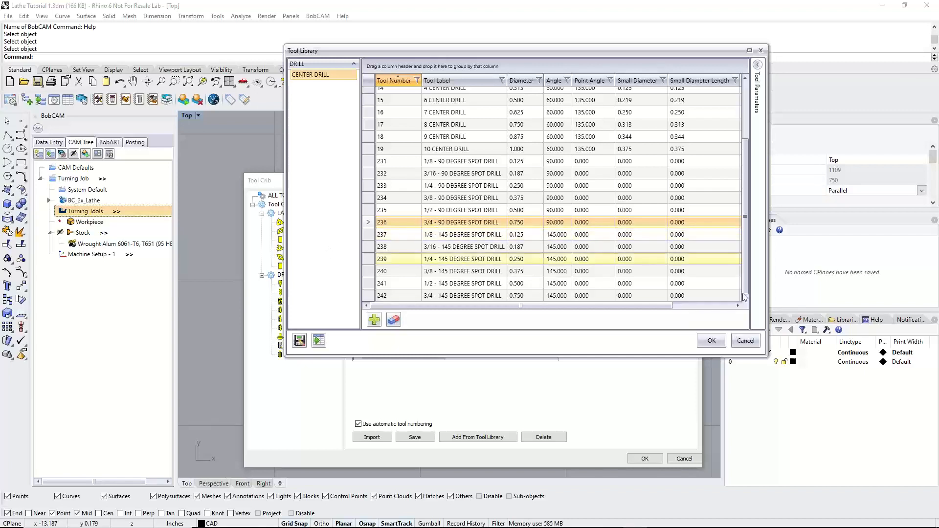
click(711, 342)
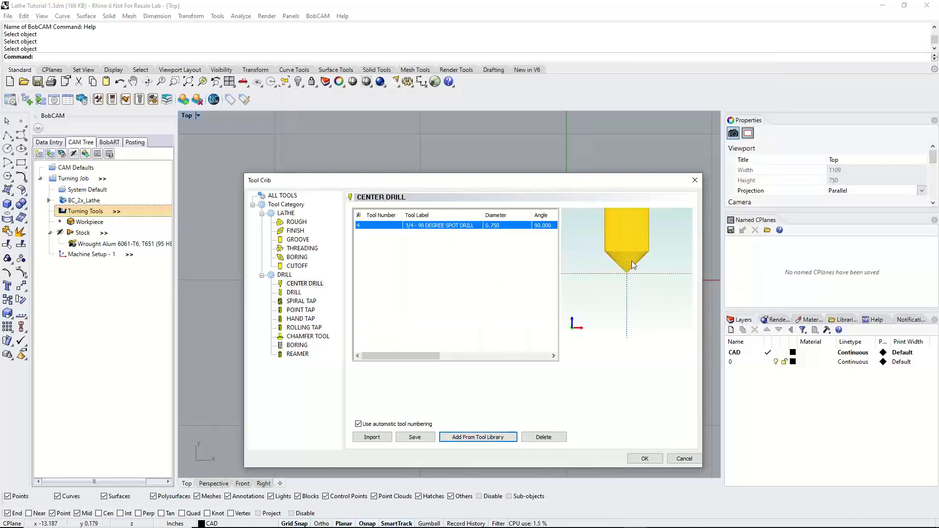
Sort the library's drill category by diameter, select the 1-inch "1 DRILL" for the Tool Crib and show its tool parameters
click(294, 292)
click(480, 439)
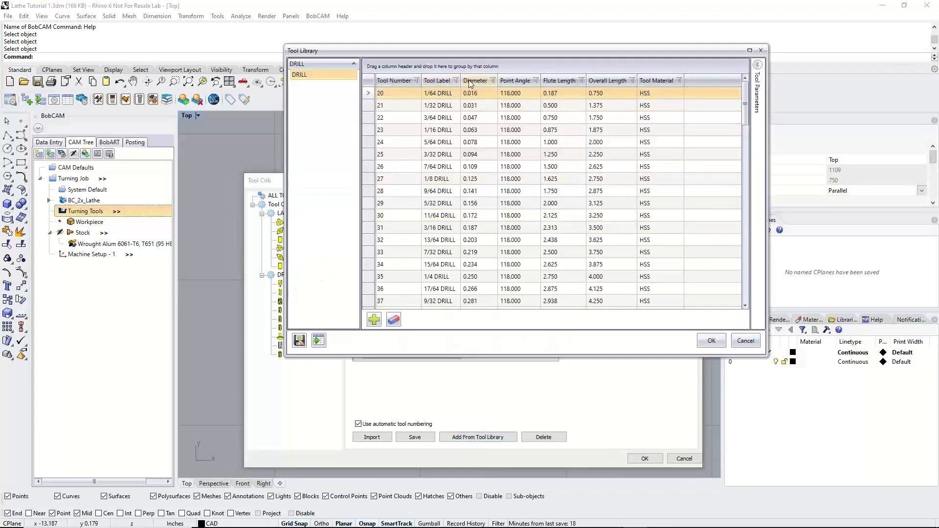
click(475, 81)
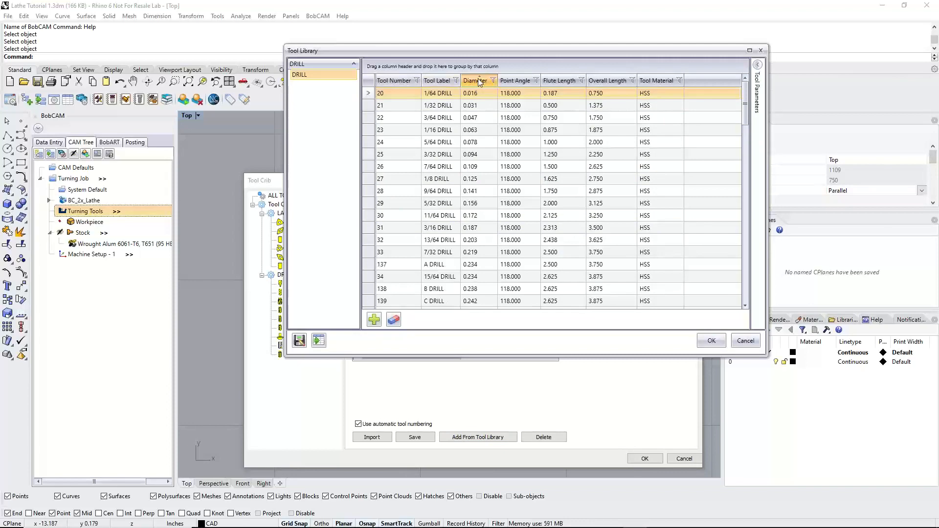
scroll(481, 205, down, 3)
scroll(481, 205, down, 7)
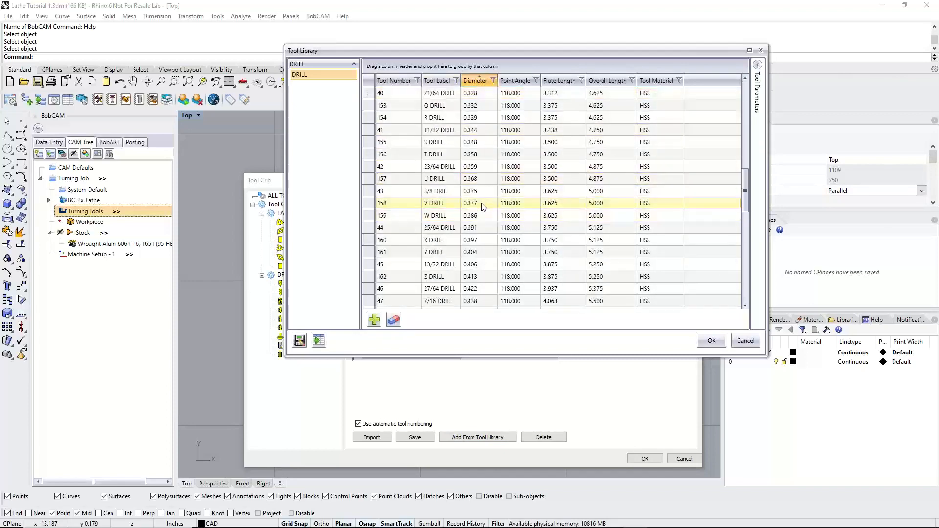
click(476, 80)
scroll(472, 141, up, 5)
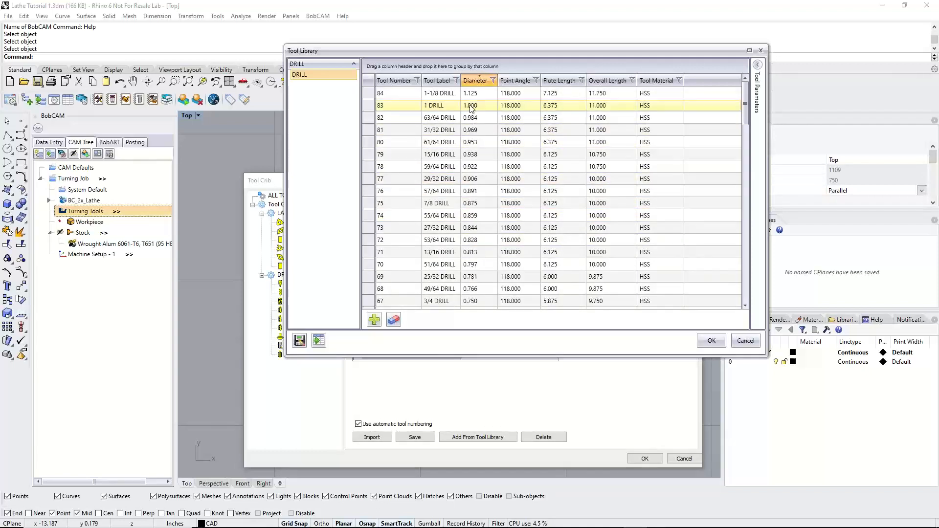
click(471, 107)
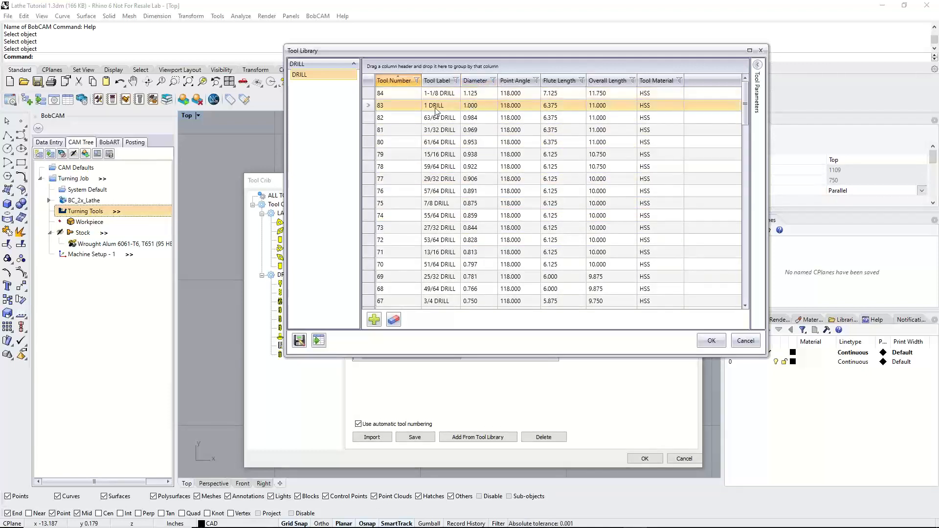
double_click(481, 109)
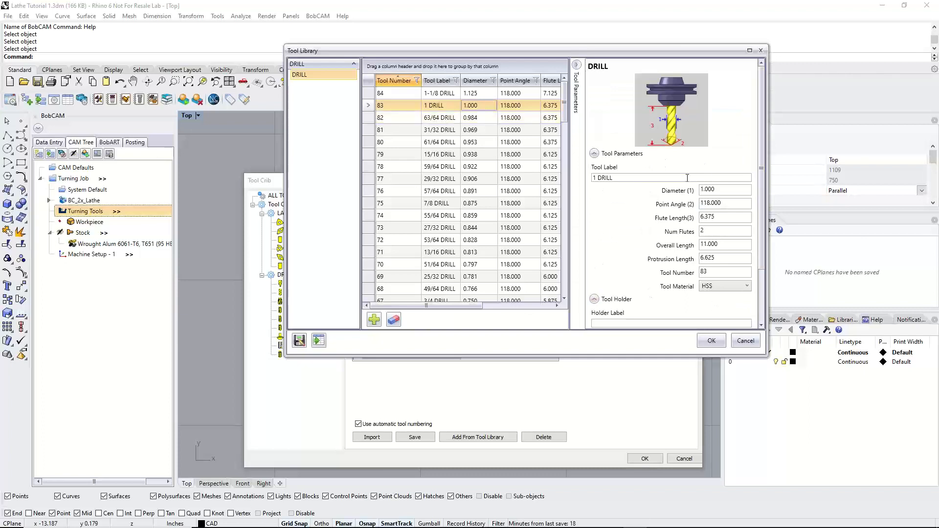
Review the diameter, point angle and length values of the "1 DRILL" and set its protrusion length to 9
click(723, 190)
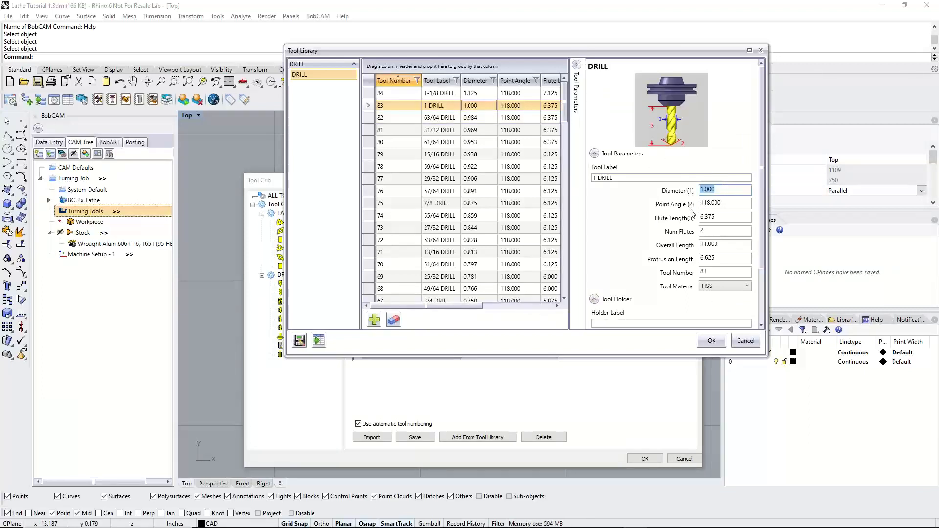
key(Tab)
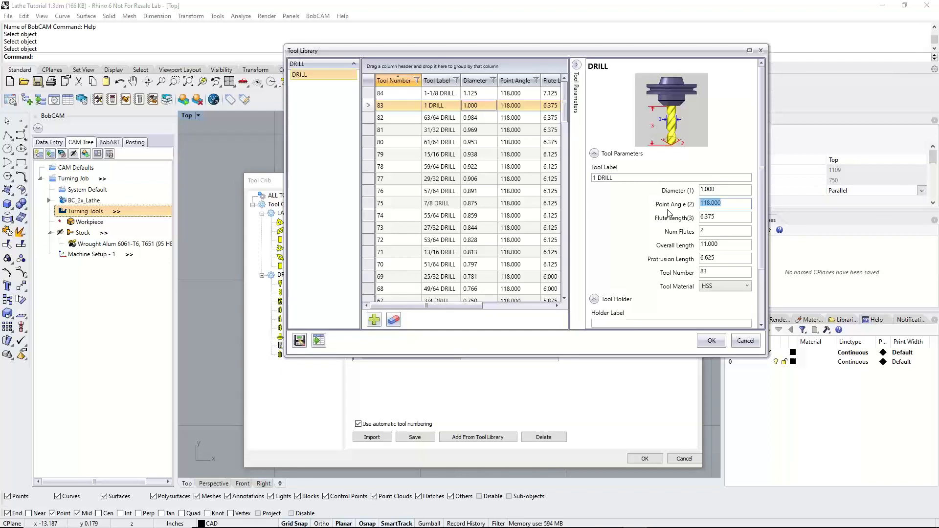
key(Tab)
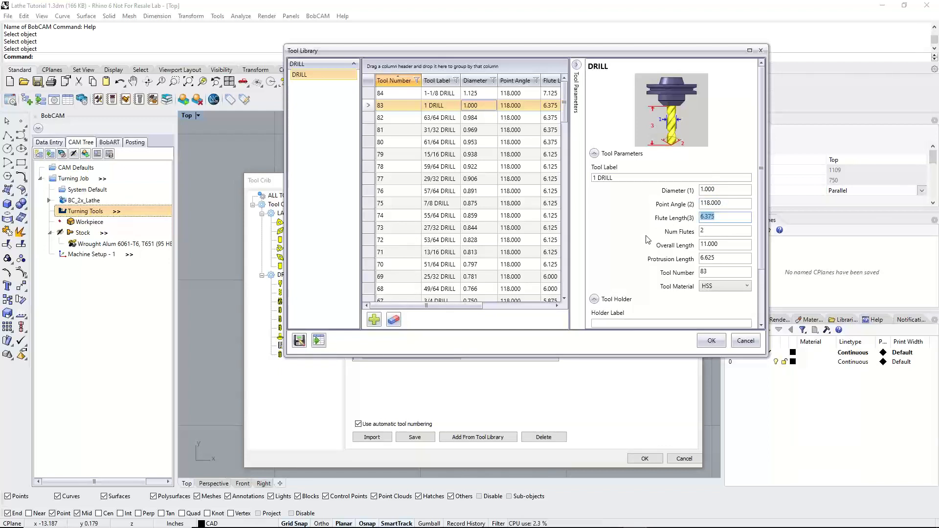
drag(730, 242, 687, 244)
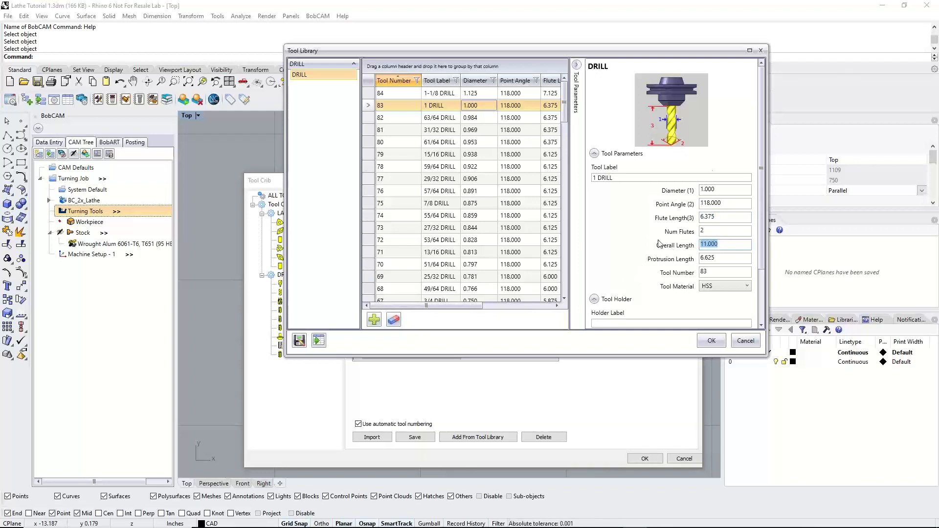
drag(722, 259, 677, 261)
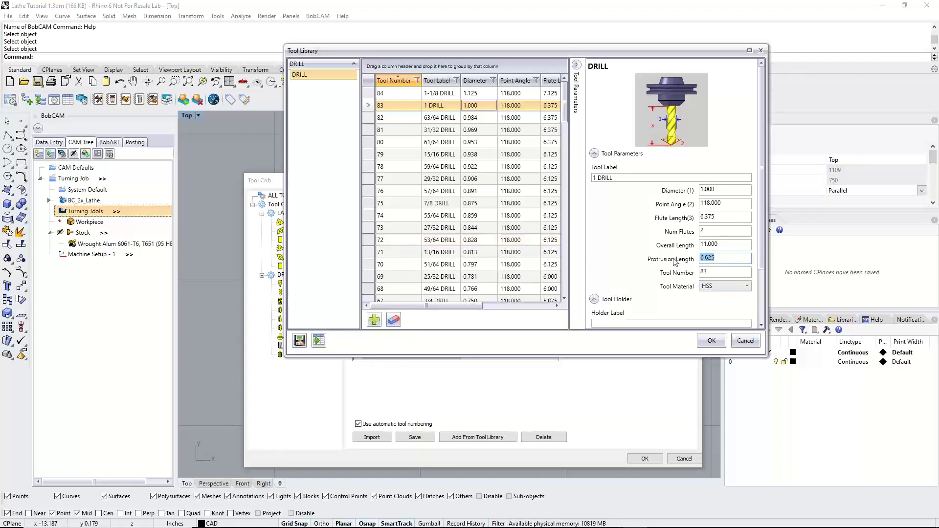
text(9)
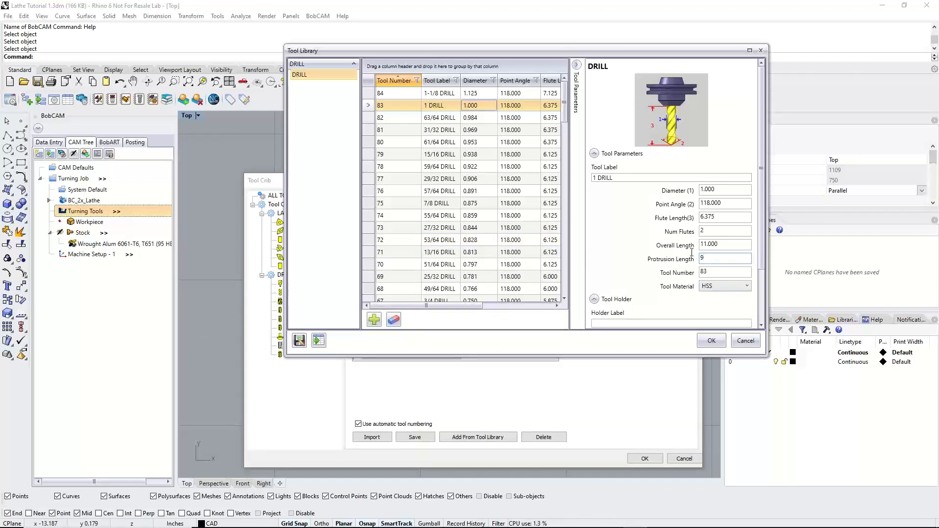
click(725, 244)
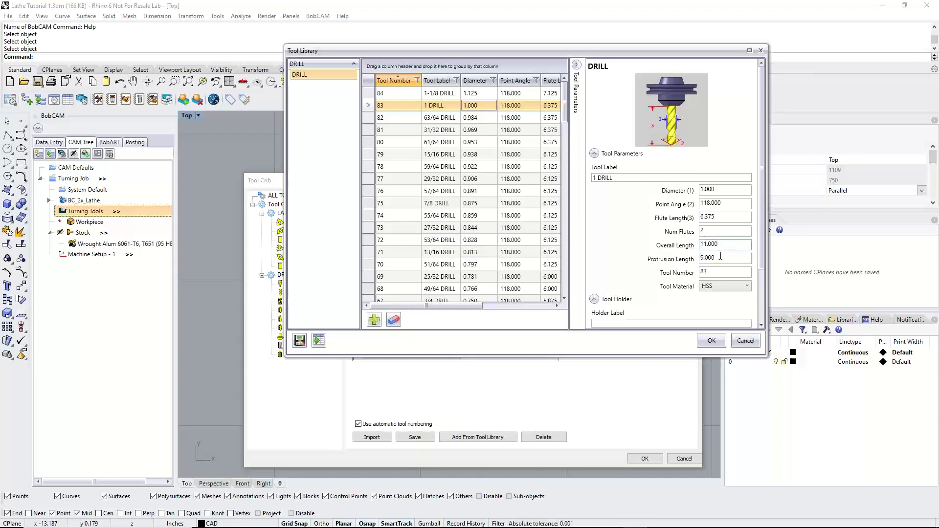
click(721, 256)
Check the flute length, holder settings and tool material options of the "1 DRILL" and add it to the Tool Crib
drag(722, 216, 673, 221)
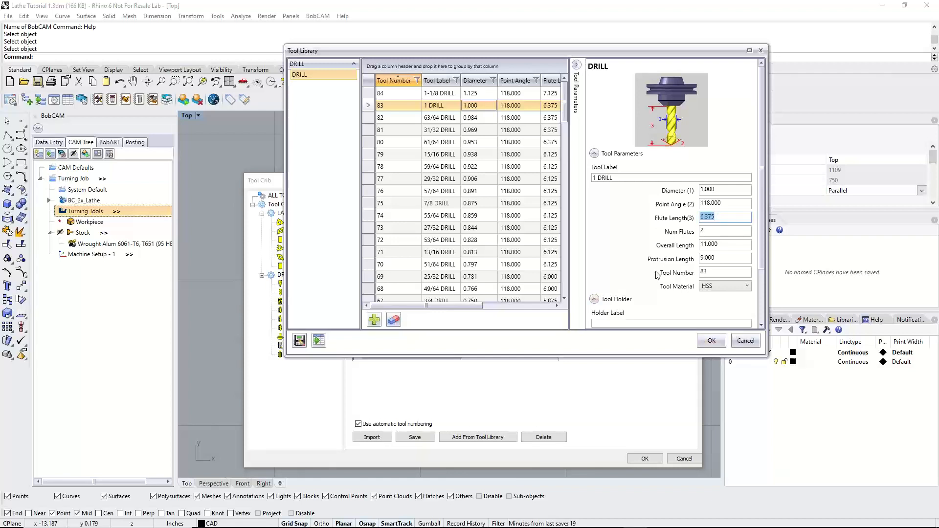
scroll(657, 275, down, 3)
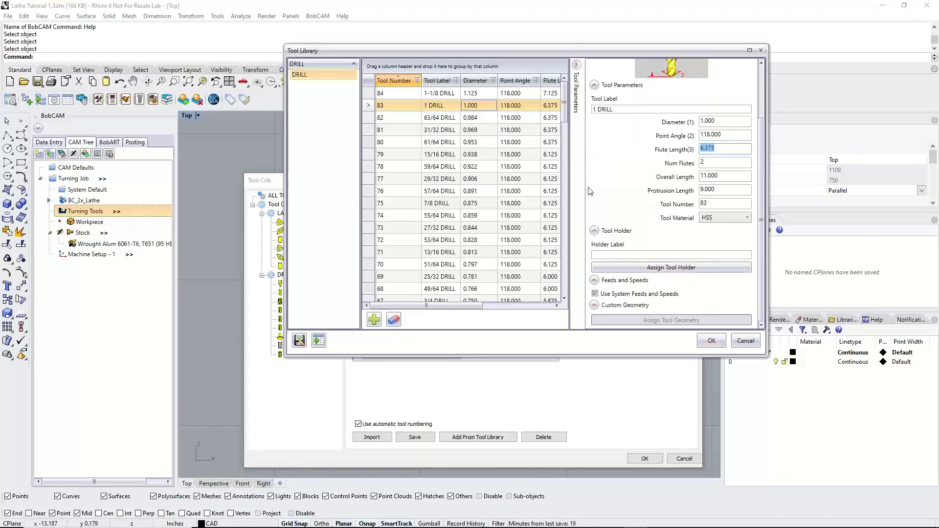
scroll(590, 191, up, 3)
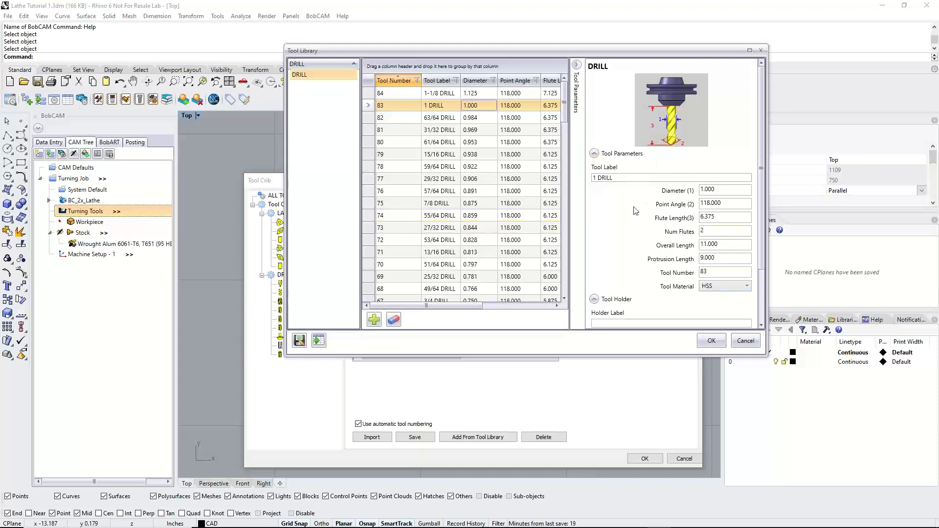
click(723, 289)
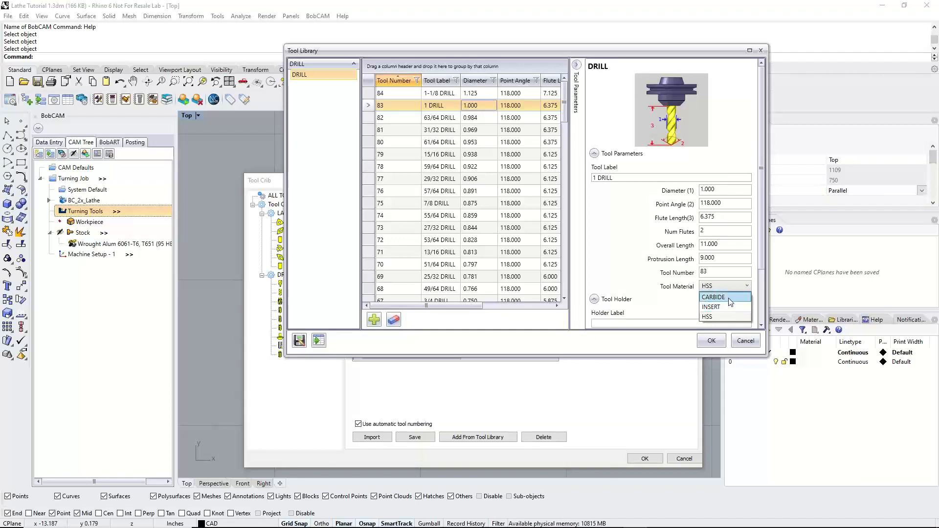
click(630, 260)
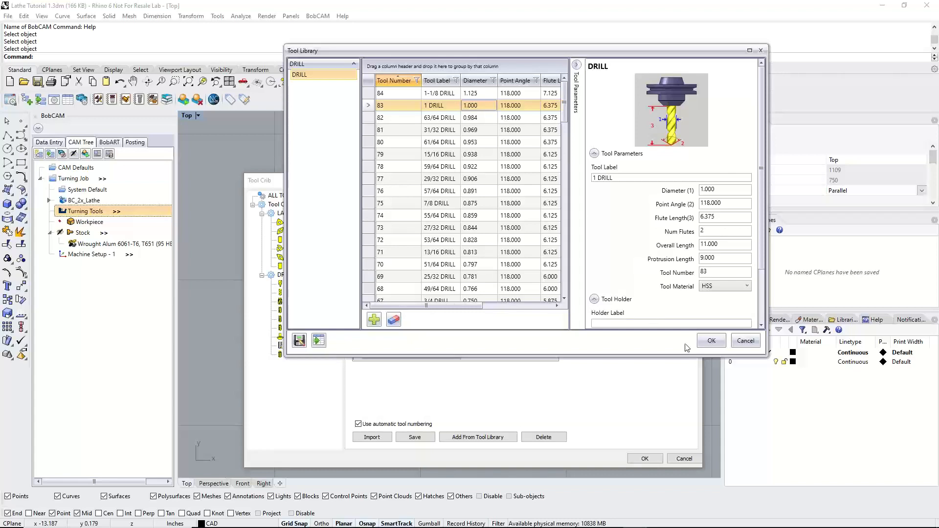
click(704, 341)
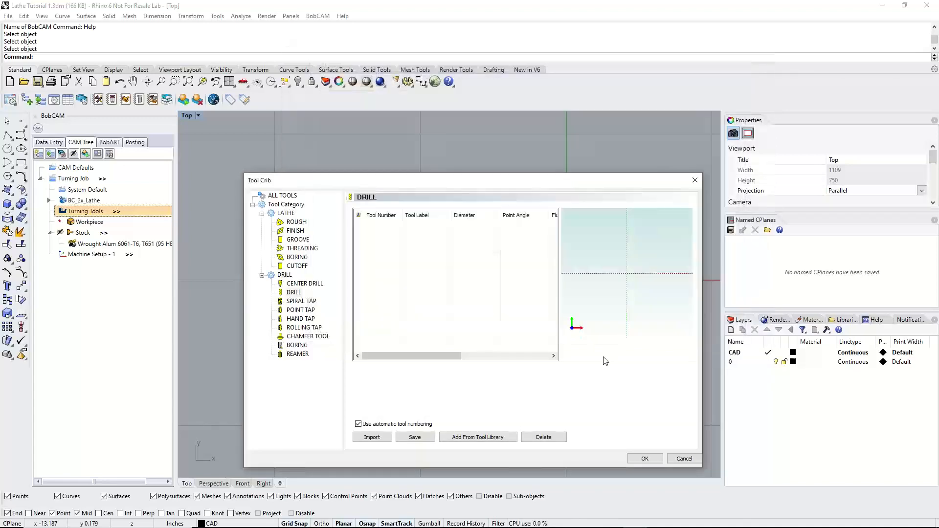
scroll(631, 266, up, 4)
scroll(632, 266, down, 10)
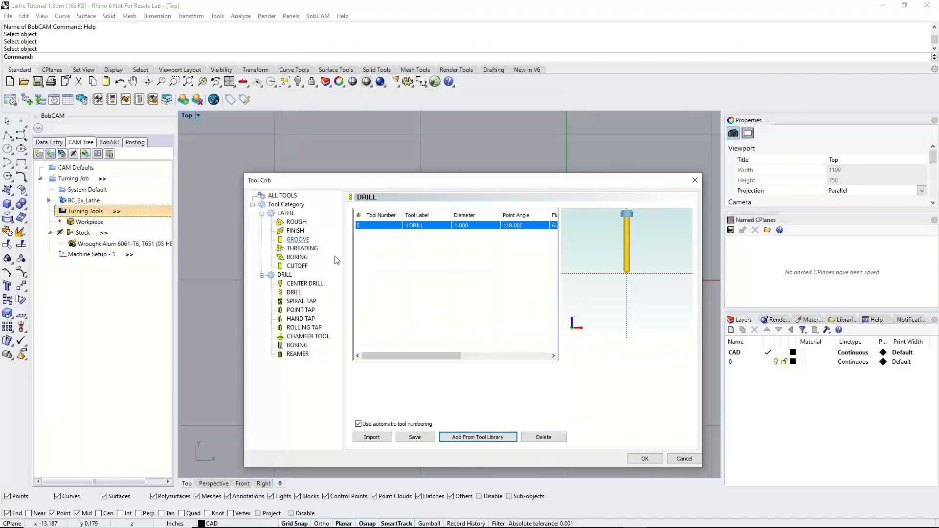
Select the "3.25 LENGTH - 1/8 WIDE CUTOFF" tool from the library's cutoff category and open its tool holder definition
click(298, 266)
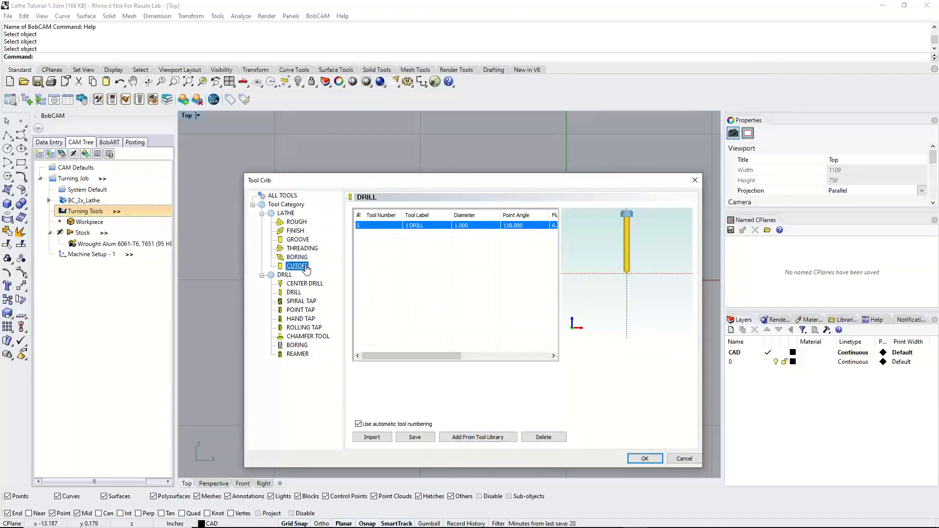
click(469, 437)
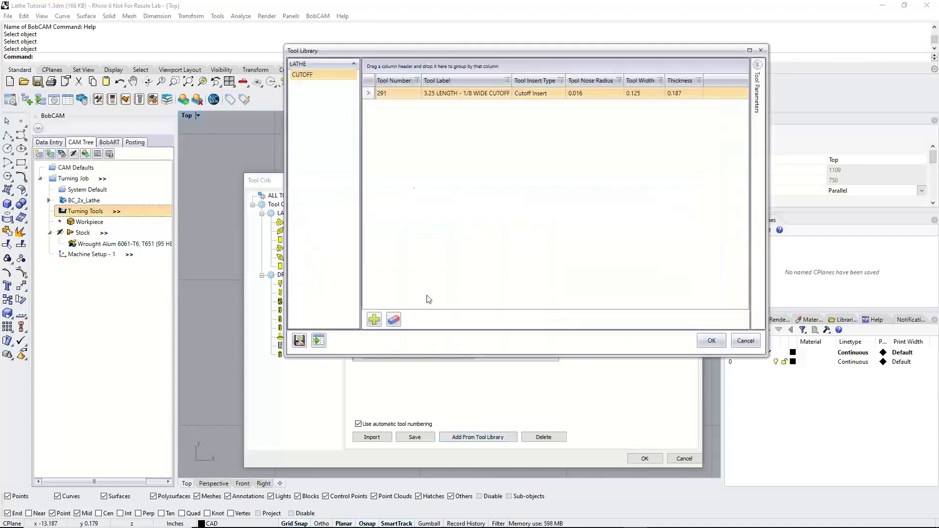
click(407, 93)
scroll(666, 225, down, 5)
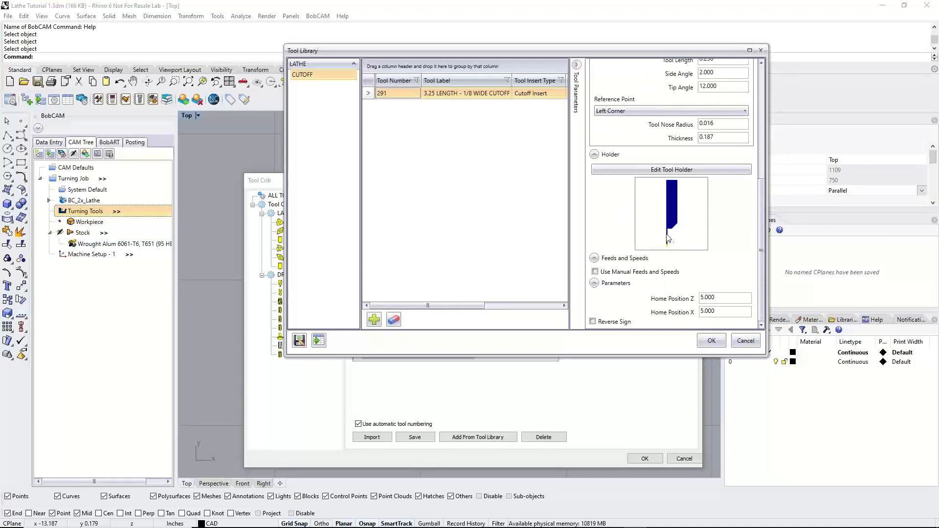
click(684, 170)
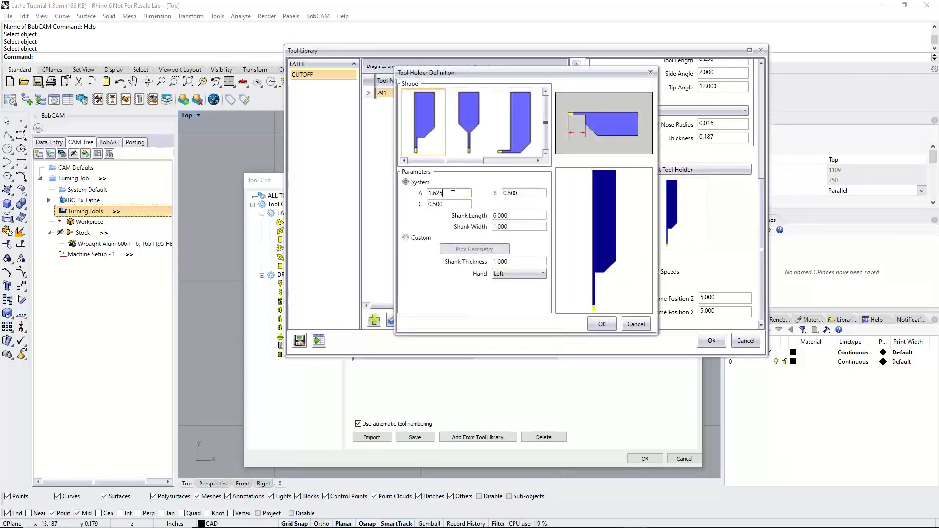
Set the cutoff holder's dimension A to 3.25 and add the cutoff tool to the Tool Crib
click(453, 193)
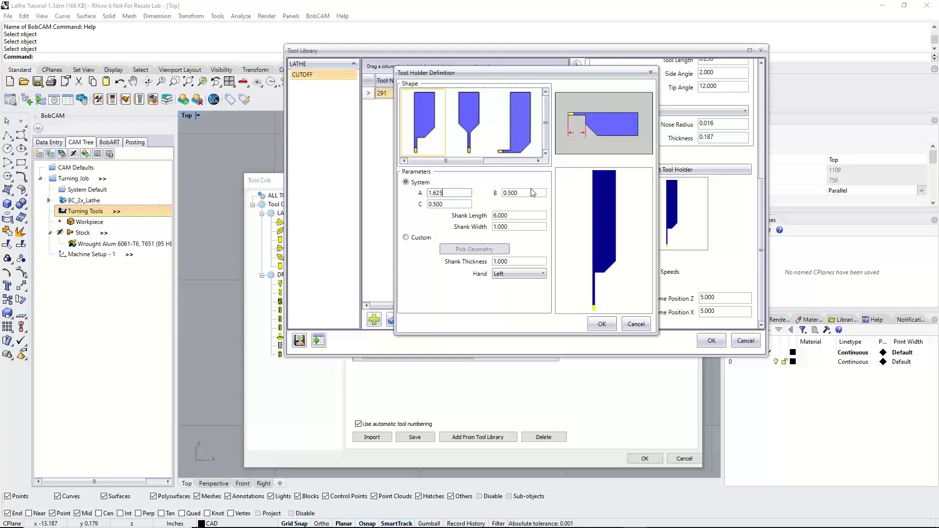
drag(460, 193, 419, 198)
text(3.25)
click(532, 194)
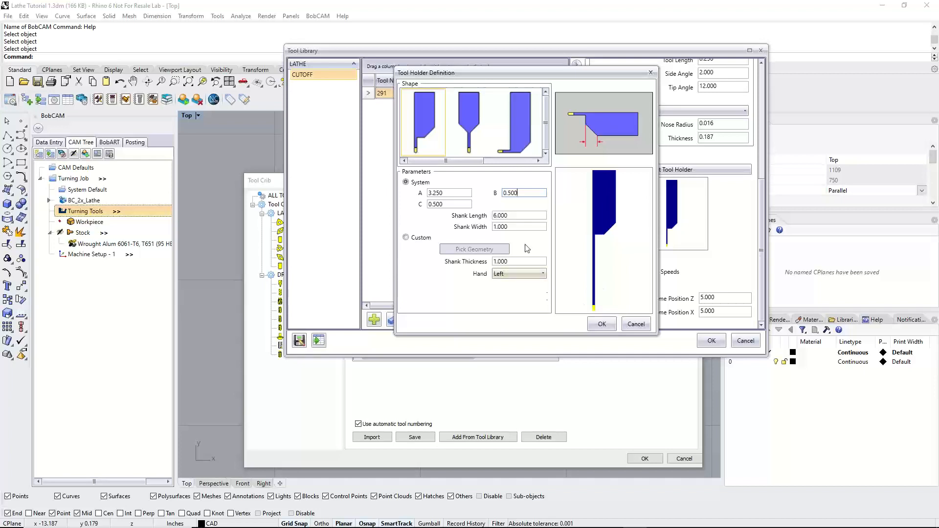
drag(522, 216, 468, 228)
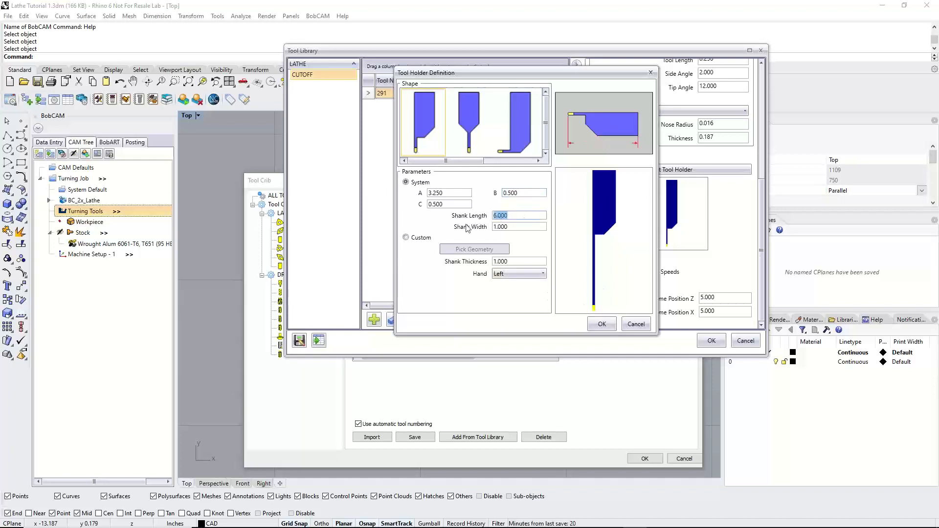
click(520, 214)
click(460, 193)
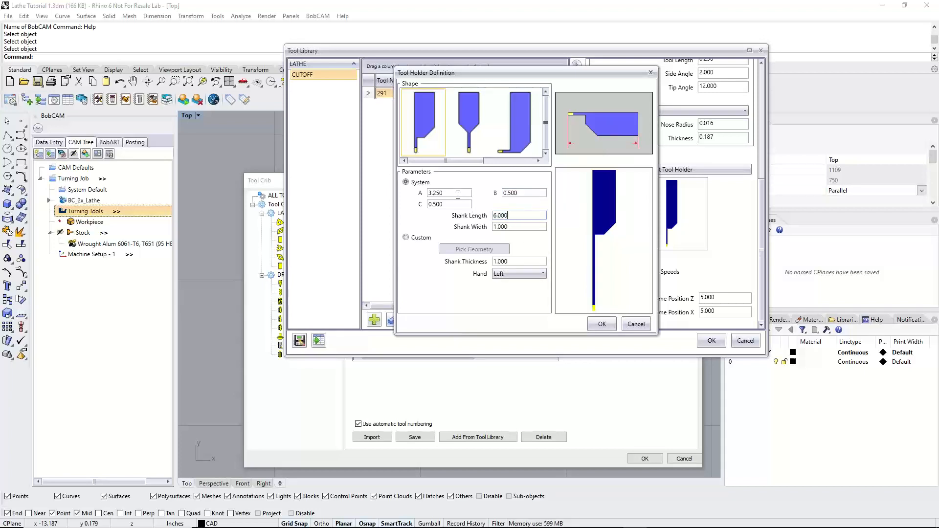
click(598, 326)
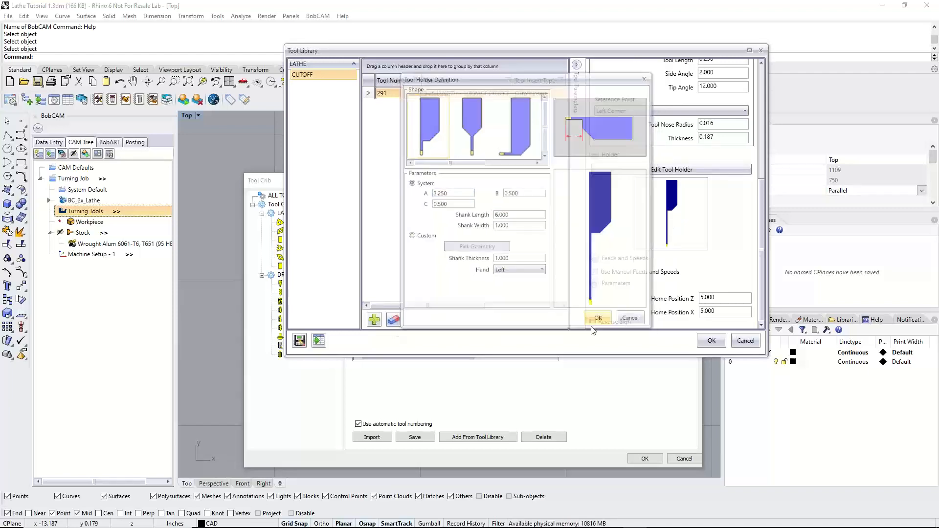
click(711, 341)
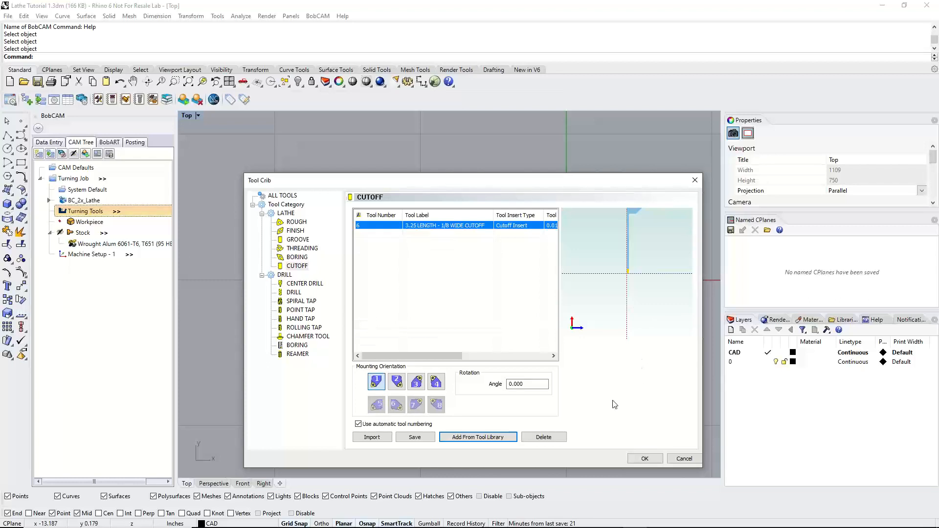
Review the full tool list and the General Process in the CAM Quick Guide, and accept the Tool Crib
drag(549, 173, 545, 113)
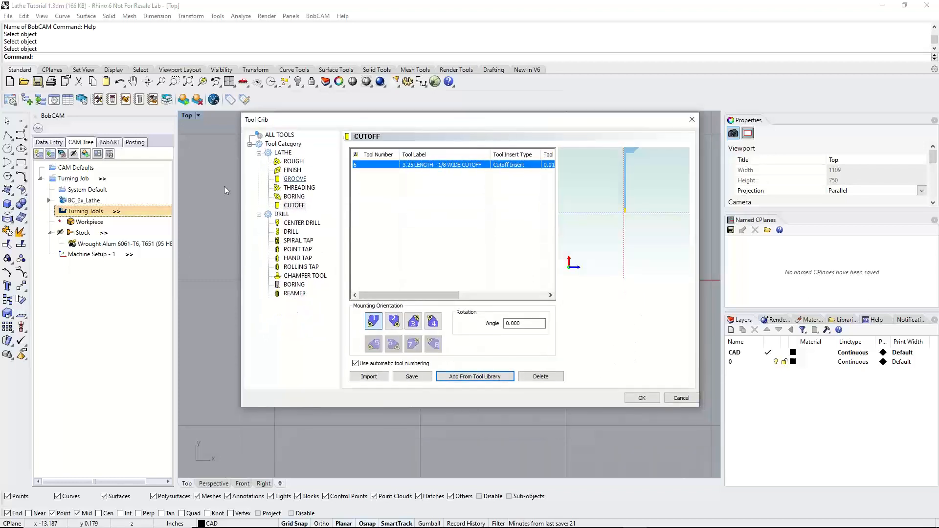
click(279, 135)
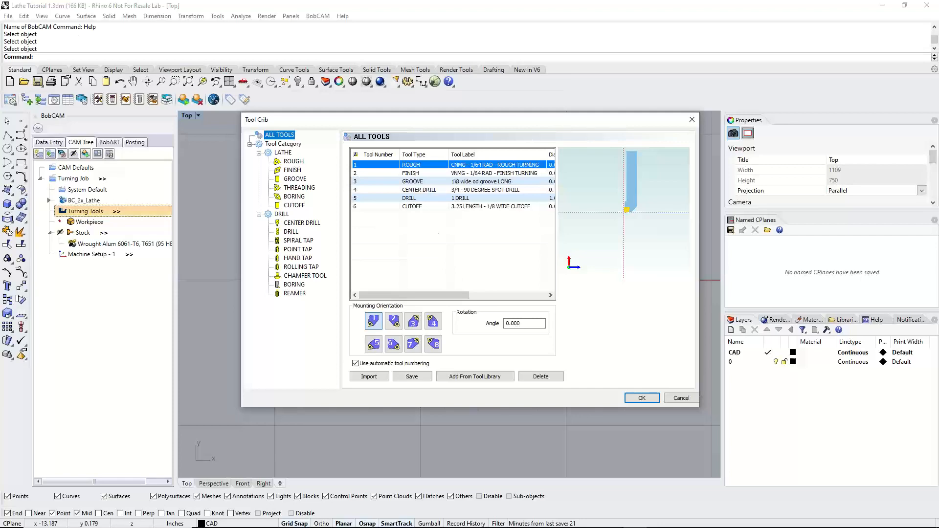
drag(0, 208, 750, 33)
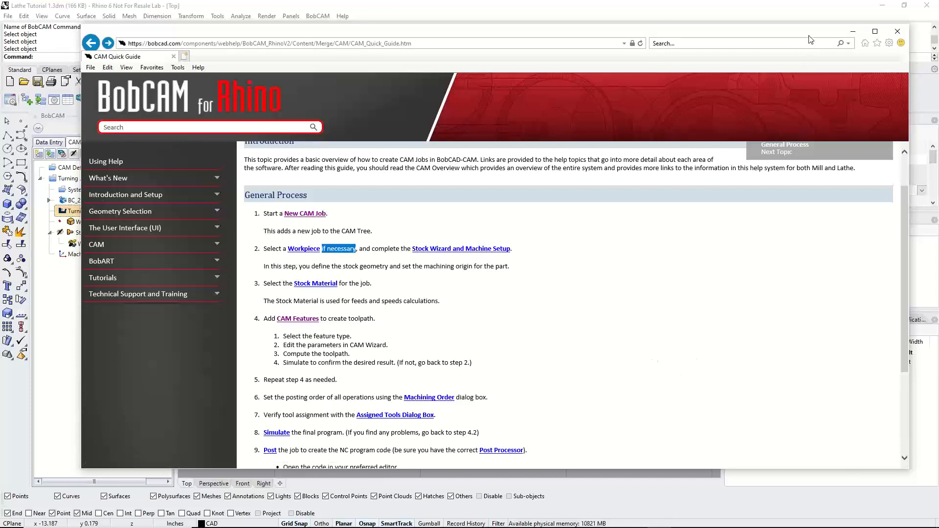
drag(809, 36, 0, 39)
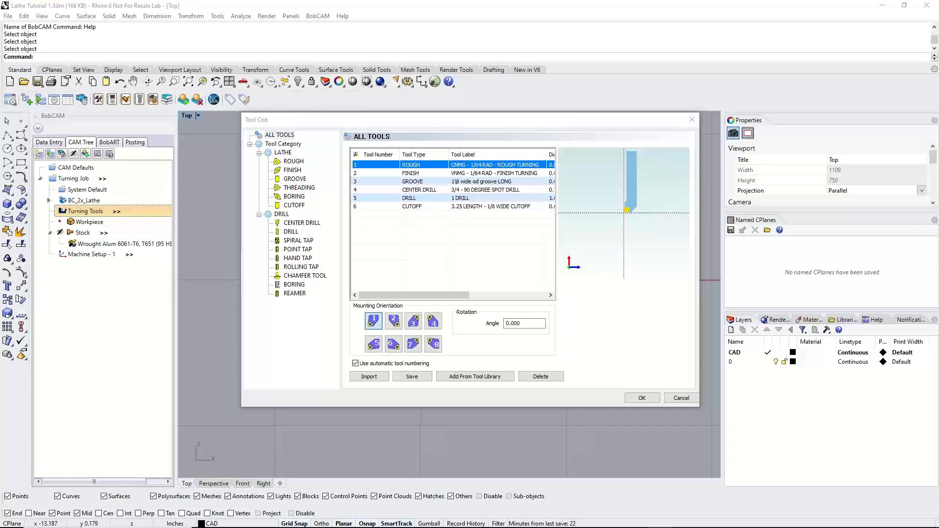
click(658, 398)
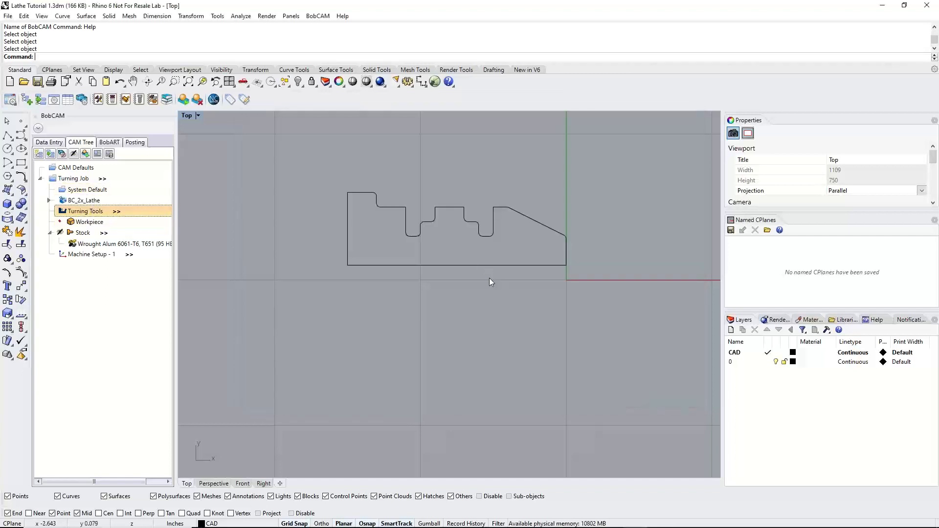
Preview the stock around the part profile and read step 4 on adding CAM Features in the CAM Quick Guide
click(84, 233)
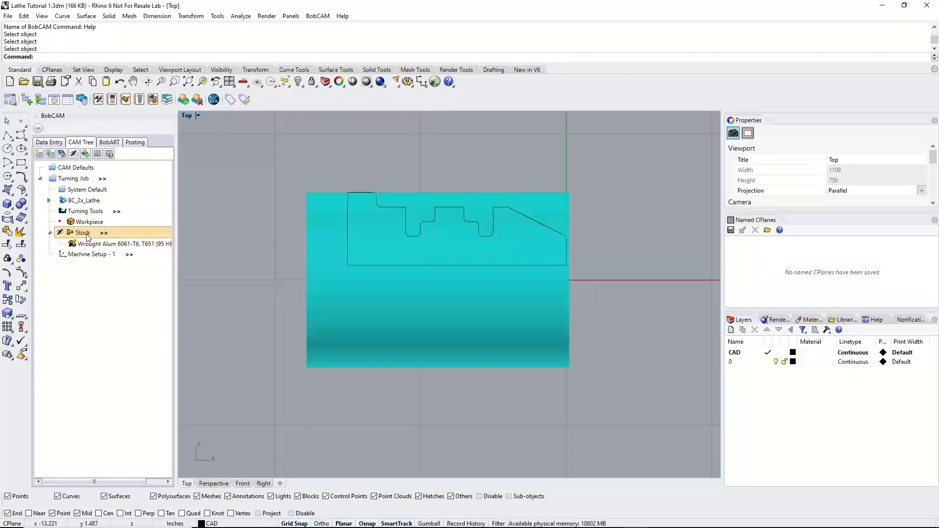
click(88, 212)
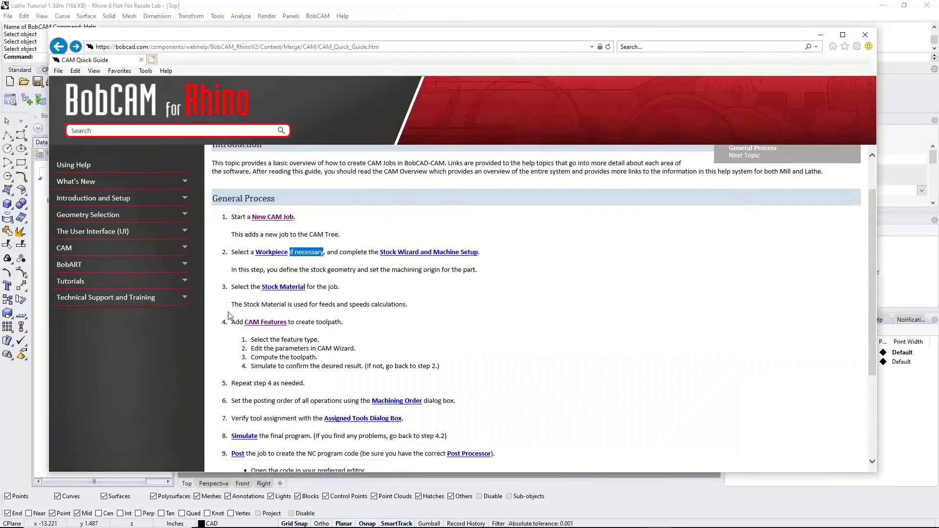
drag(228, 315, 461, 367)
click(469, 366)
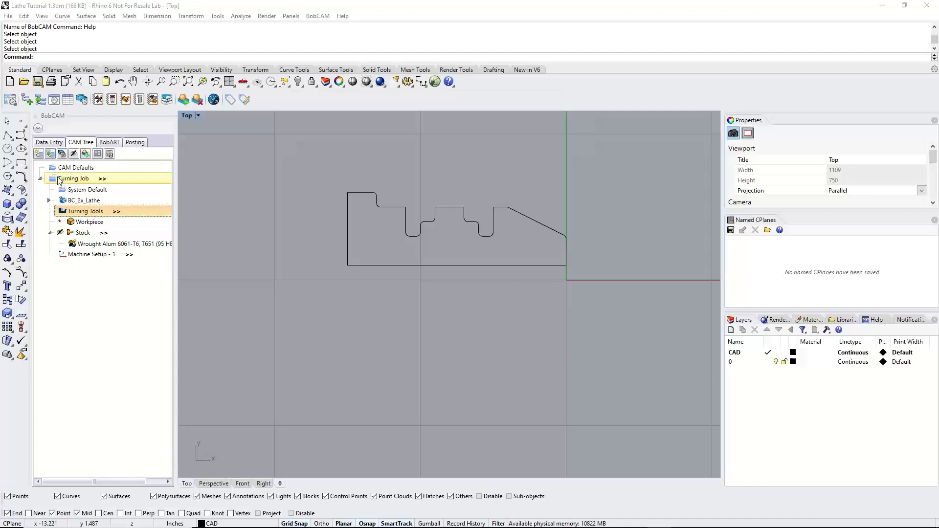
Check the stock against the part profile and add a Lathe End Face feature to Machine Setup - 1
right_click(101, 255)
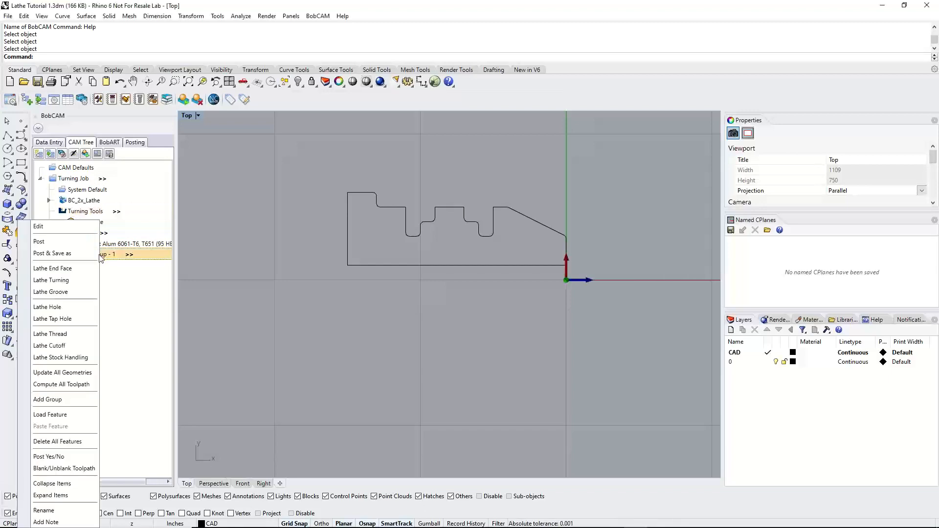
click(333, 285)
click(82, 234)
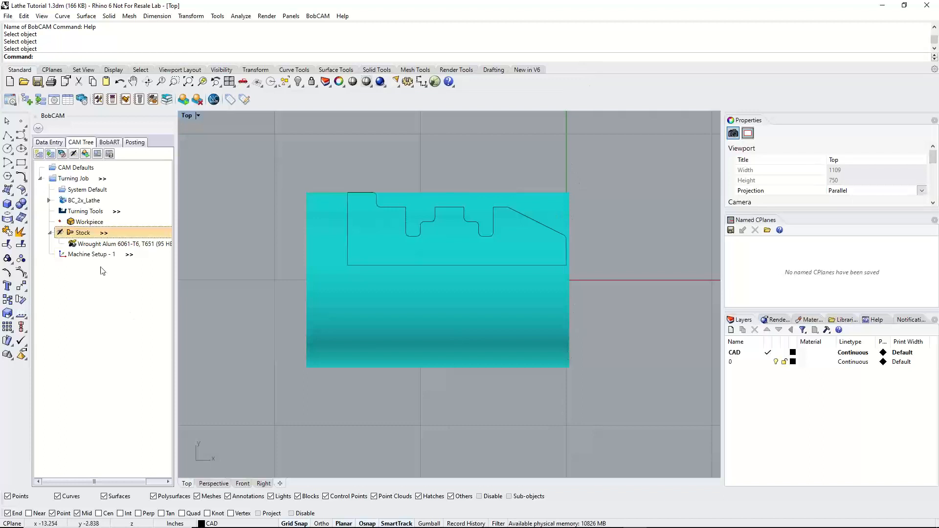
right_click(90, 255)
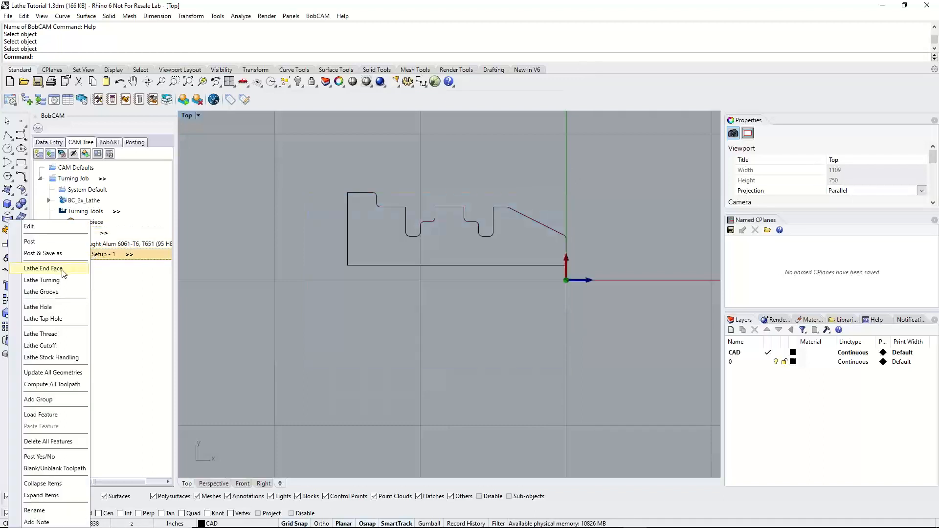
click(49, 269)
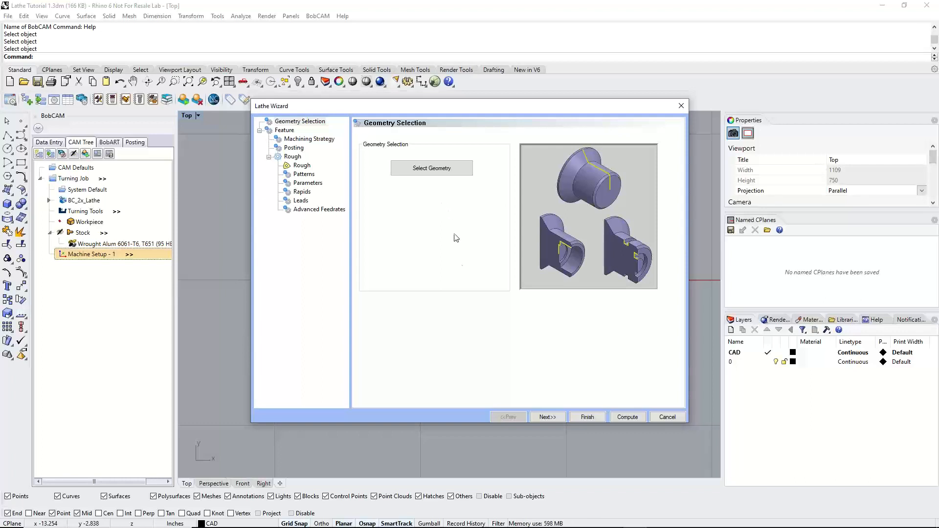
Continue past geometry selection and examine the end face feature's region and rapid plane settings
click(548, 417)
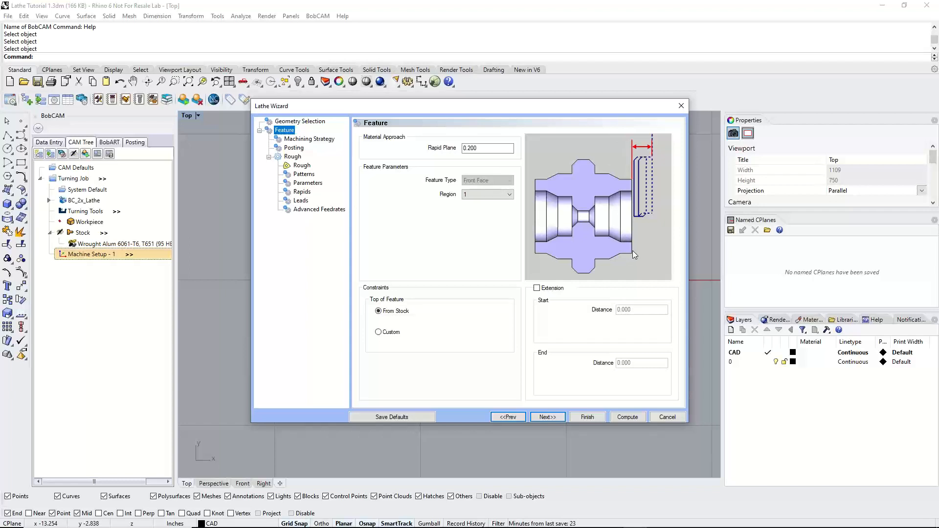
click(477, 196)
click(476, 196)
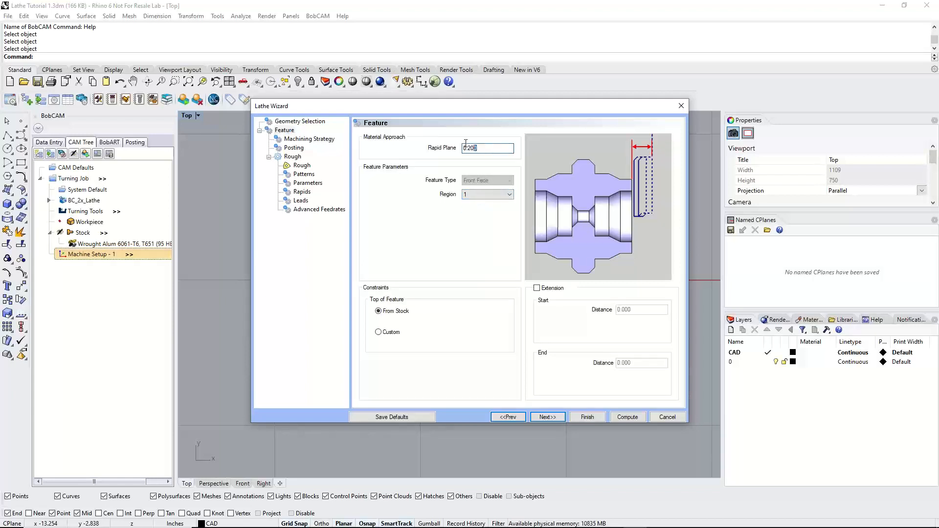
double_click(490, 148)
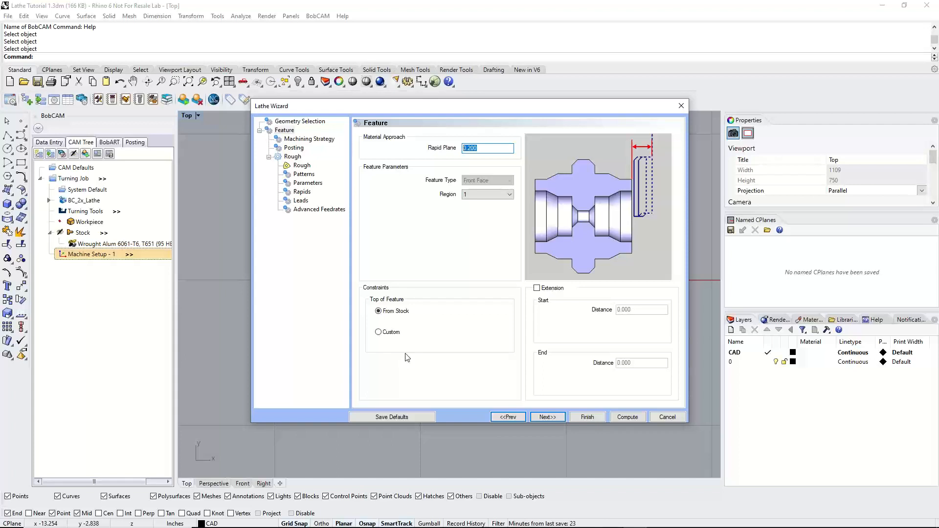
Enable the end face extension with a start distance of 0.125 and an end distance of 0.0625
click(537, 289)
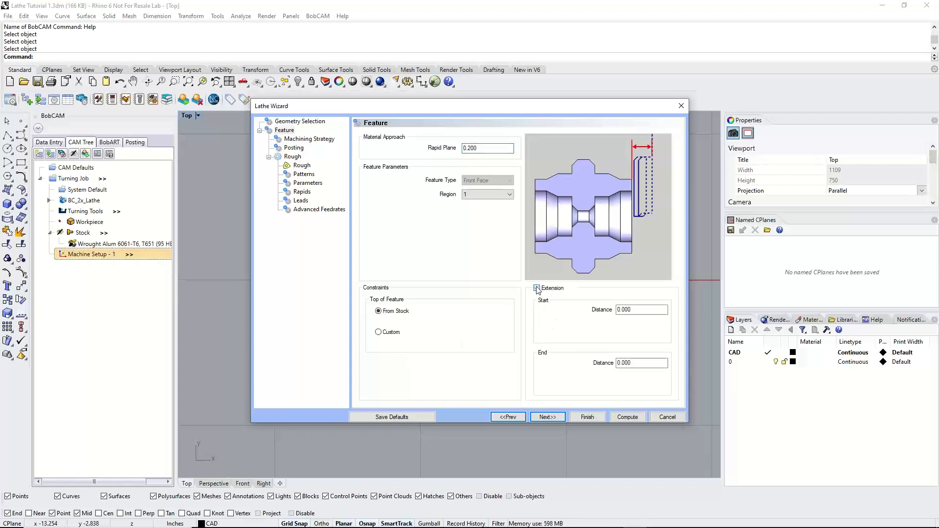
click(641, 311)
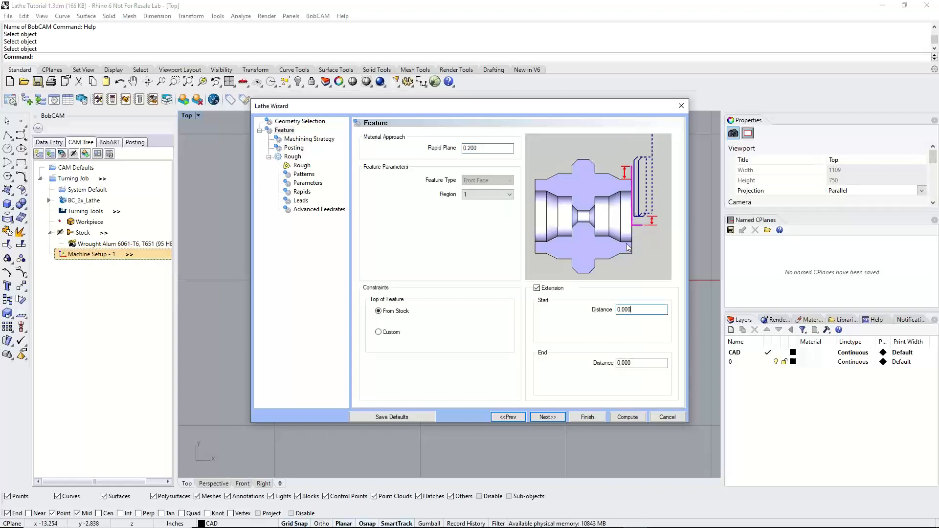
double_click(633, 310)
text(.125)
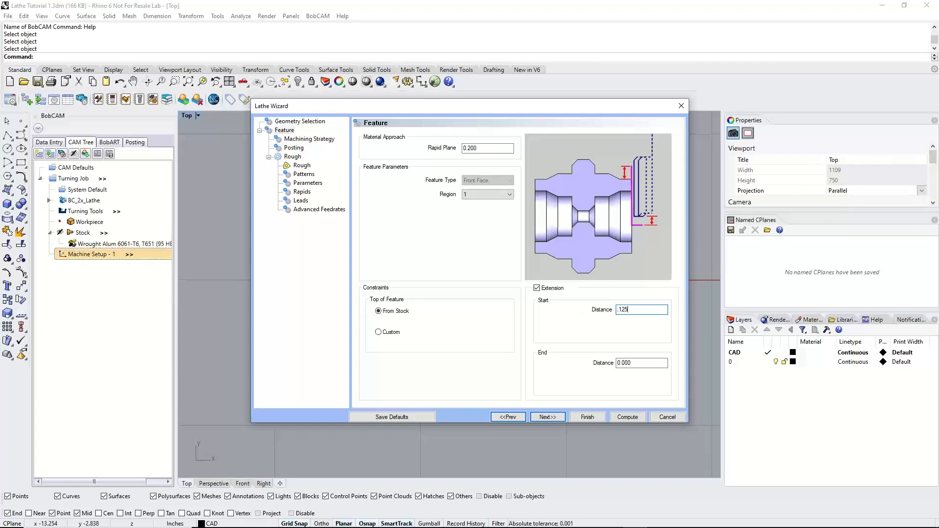
drag(607, 106, 559, 255)
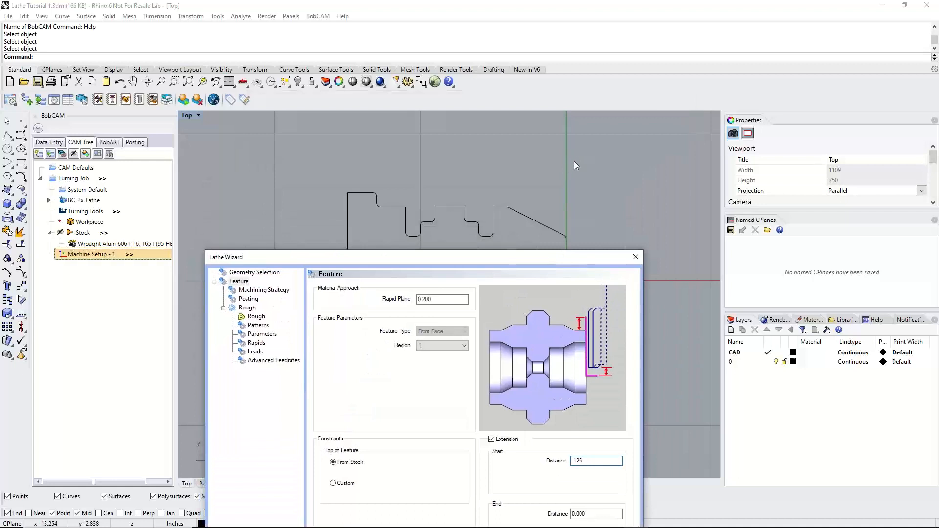
drag(563, 254, 591, 181)
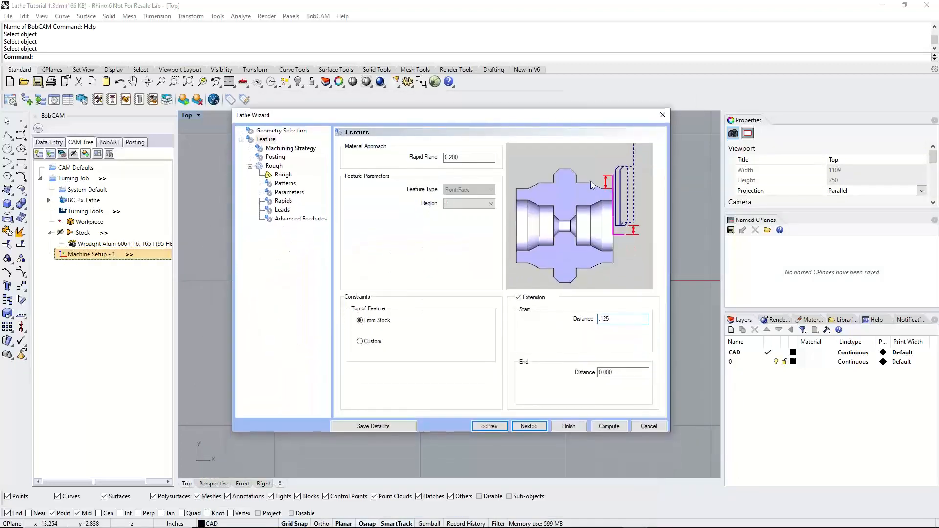
double_click(624, 373)
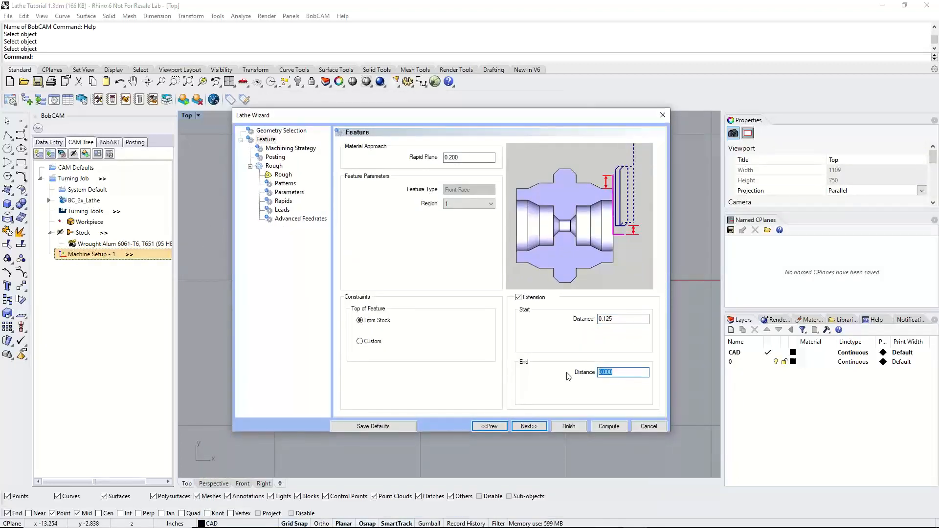
text(.0625)
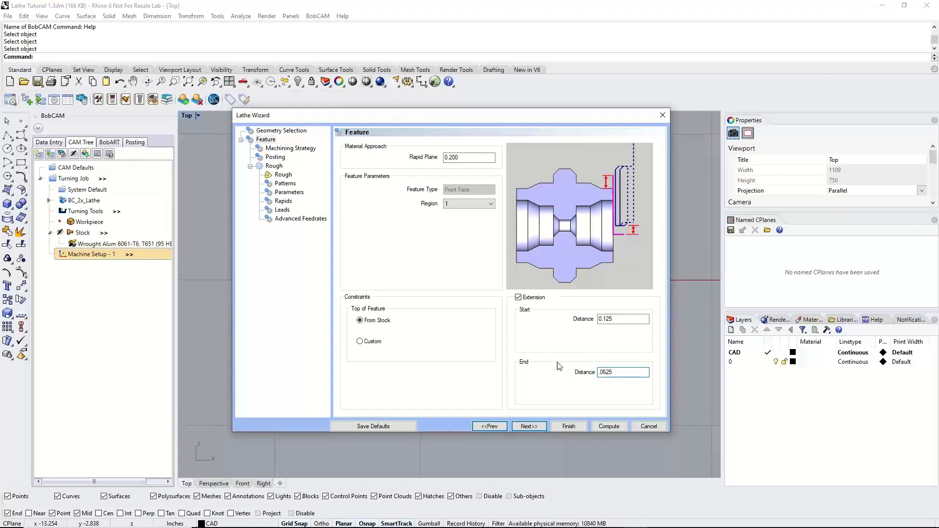
click(618, 319)
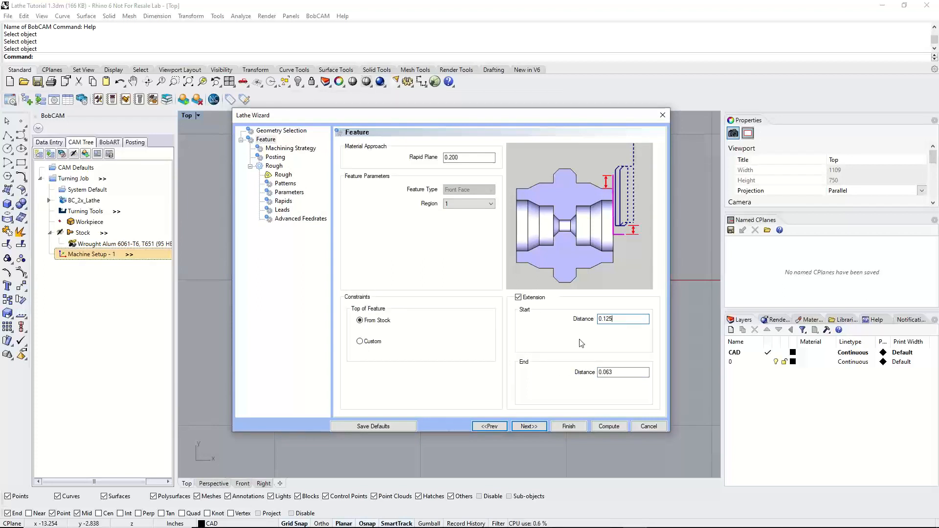
Choose the End Face Rough / Finish machining strategy for the end face feature
click(532, 427)
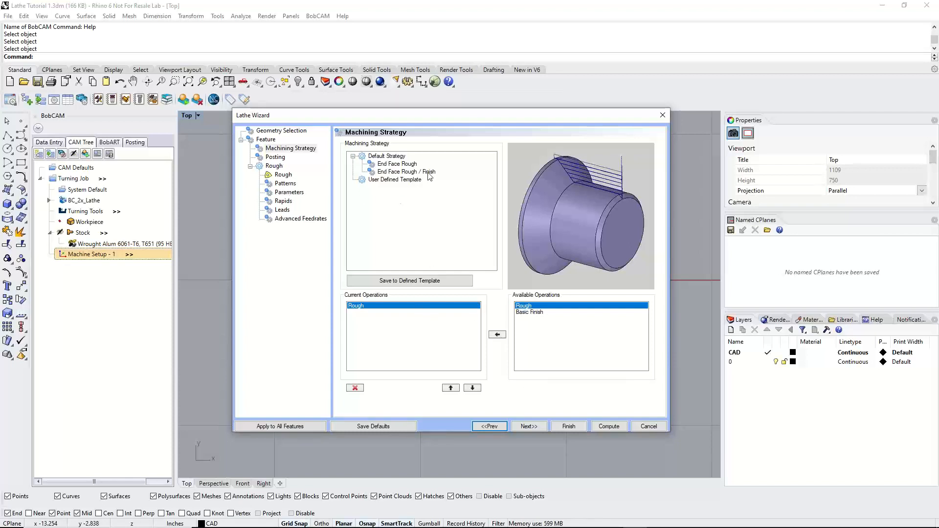
click(406, 171)
click(375, 313)
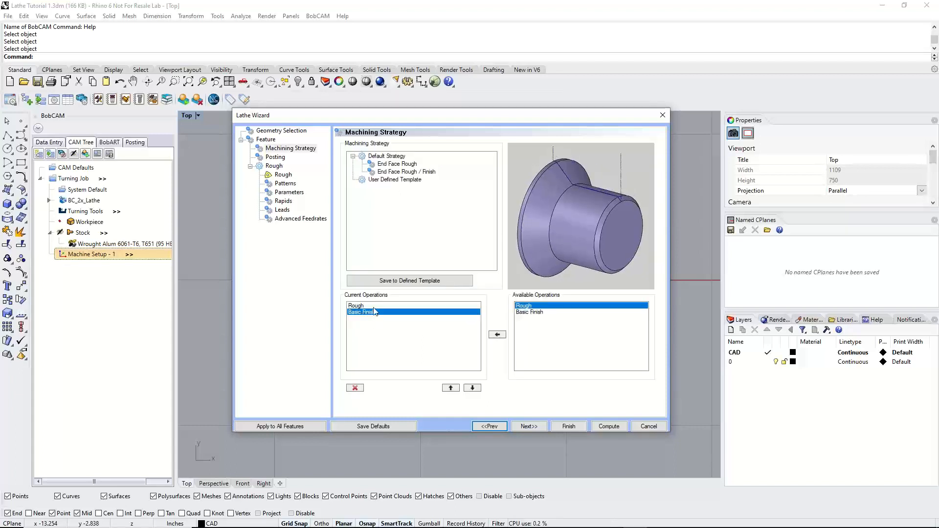
Compare the posting options for the end face feature and keep Separate Moves
click(529, 427)
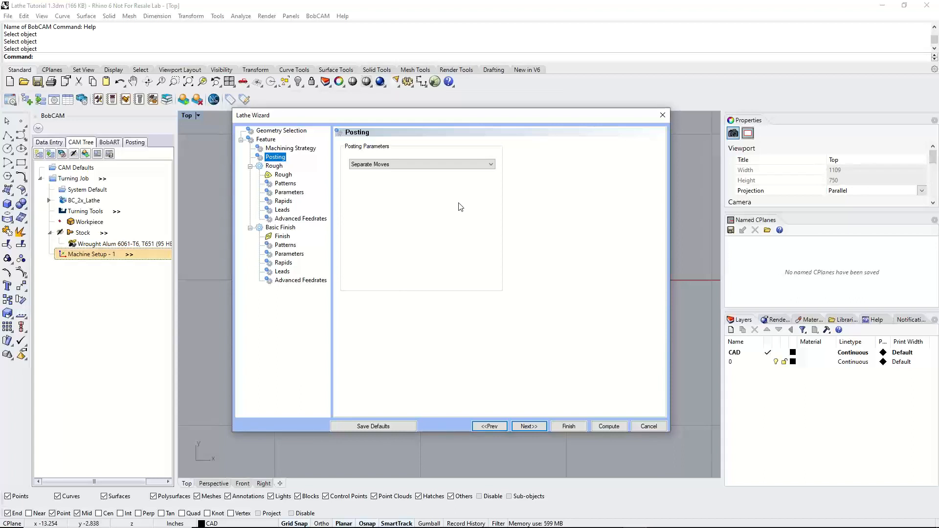
click(463, 165)
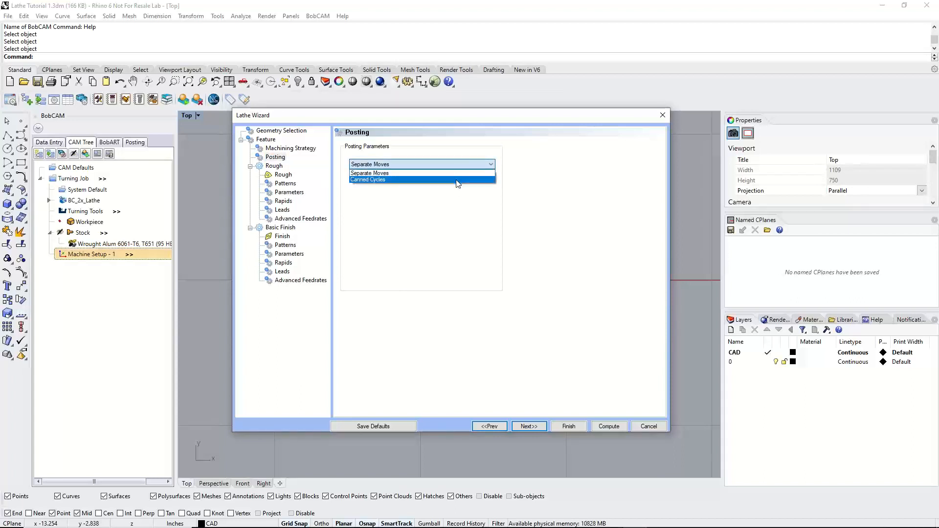
click(459, 173)
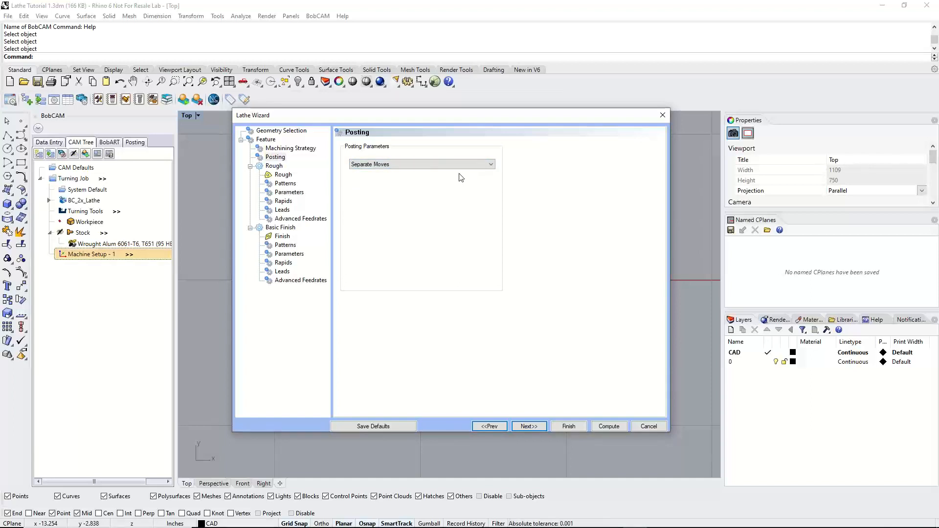
click(460, 167)
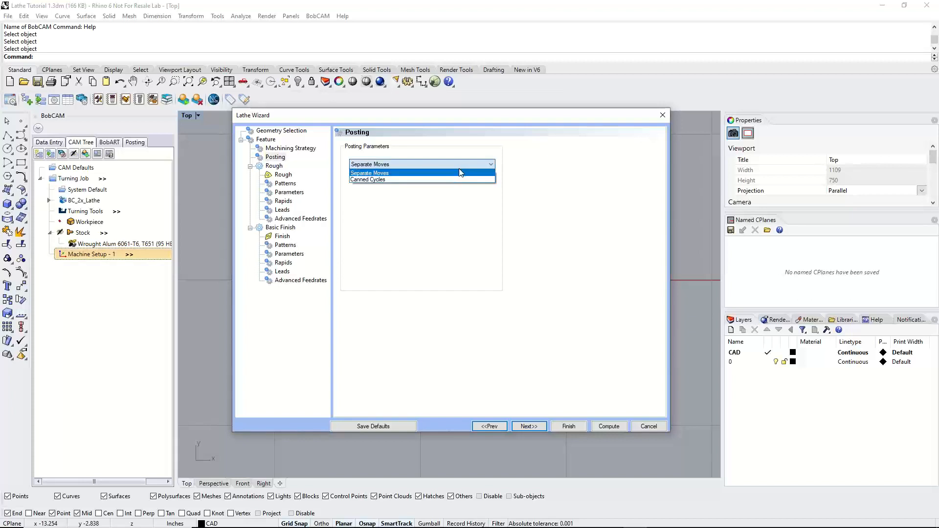
click(460, 173)
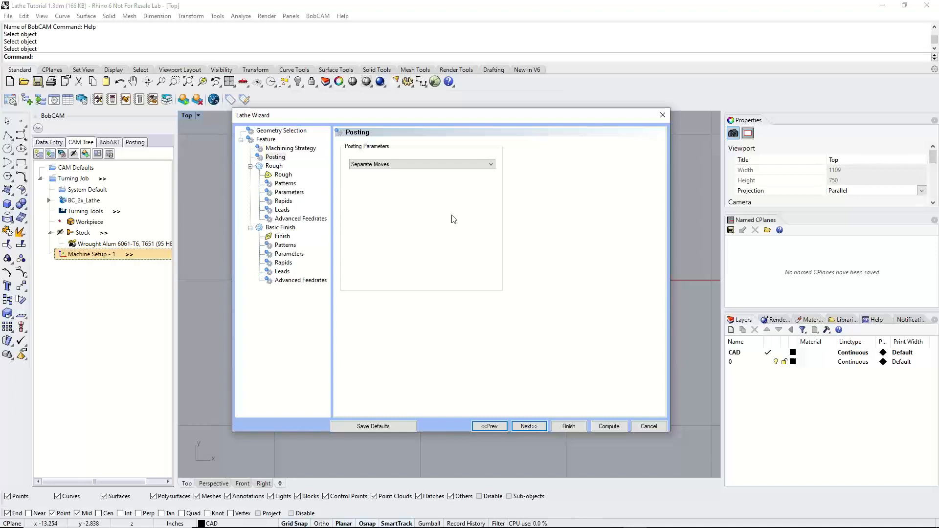
Display the rough tool with its holder, check its nose radius and IC diameter, and recheck the feature parameters
click(530, 427)
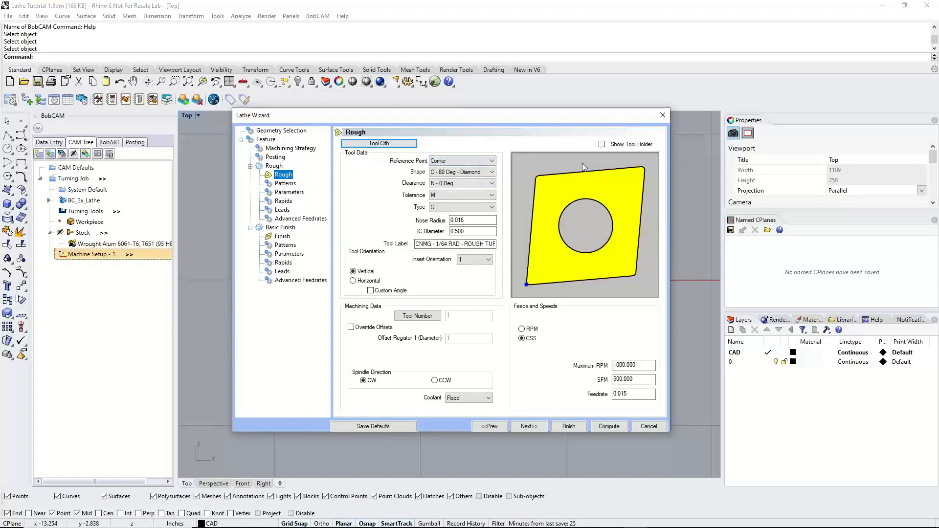
click(602, 144)
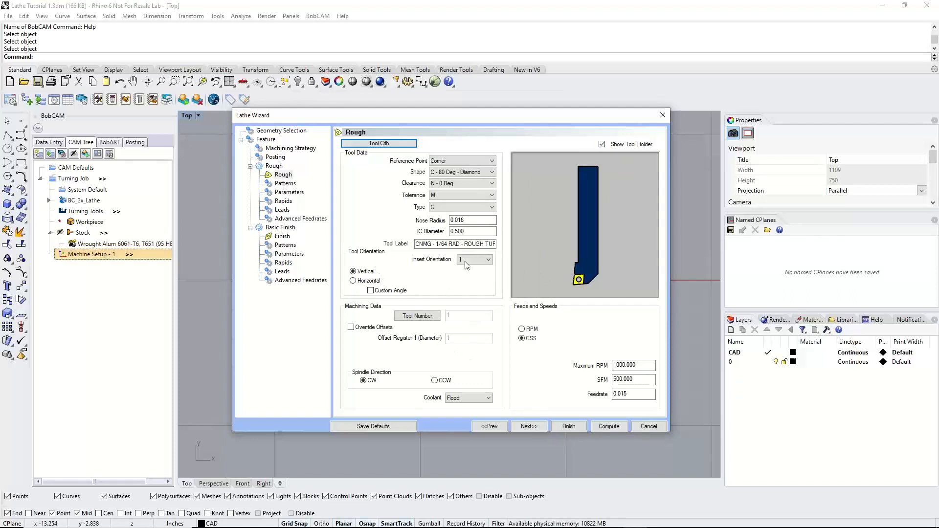
drag(473, 220, 443, 217)
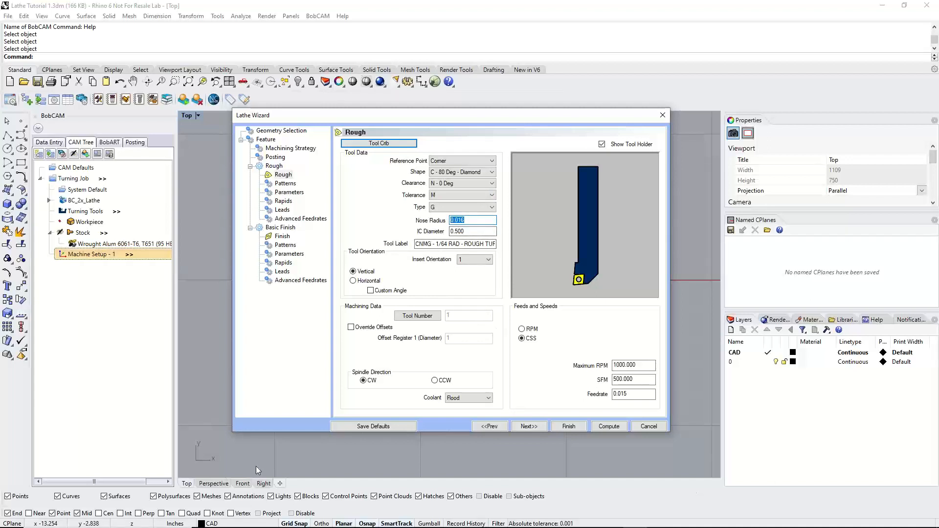
click(466, 221)
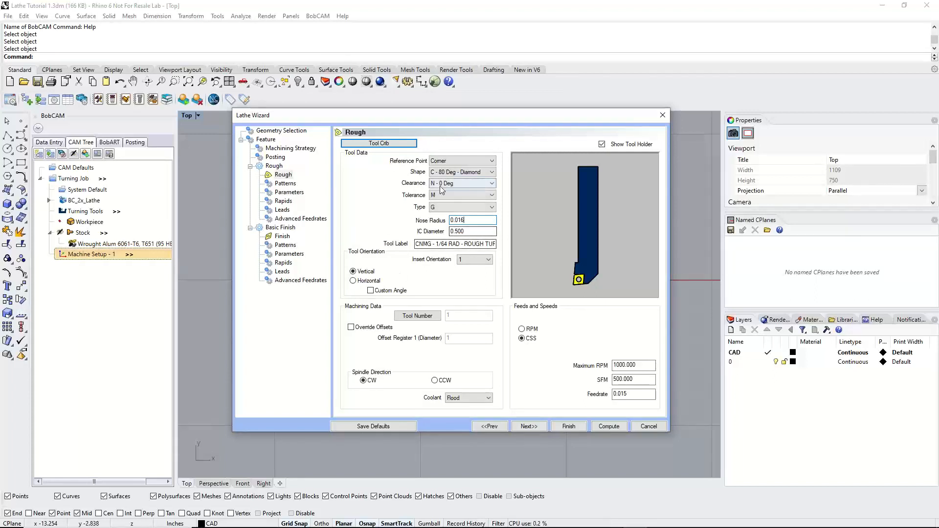
double_click(480, 231)
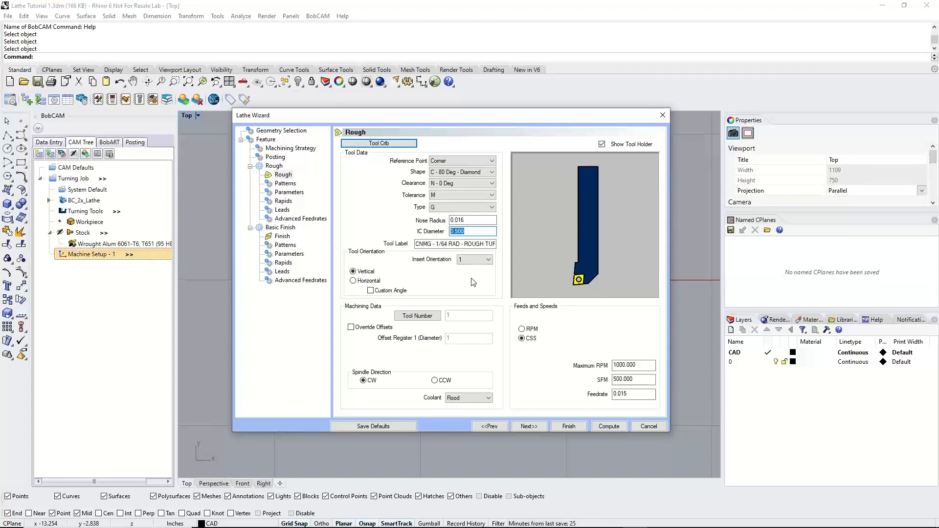
click(267, 140)
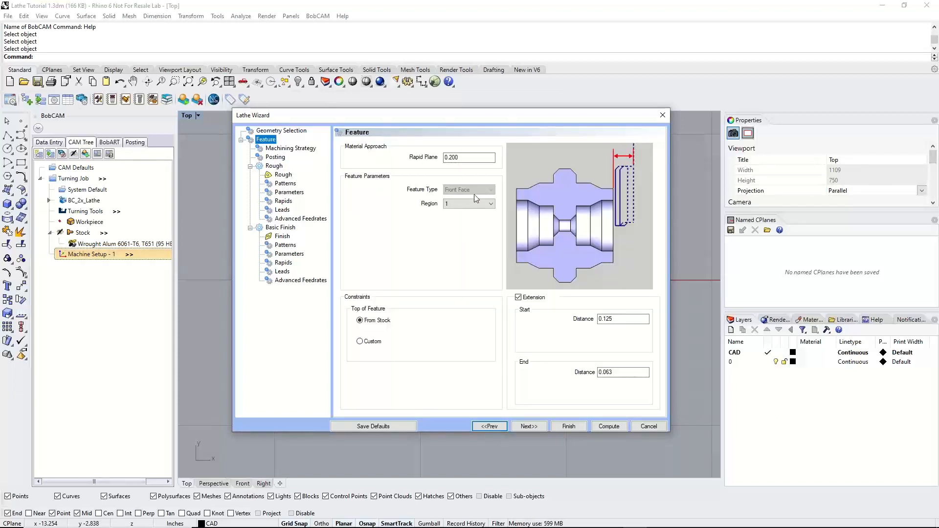
click(283, 175)
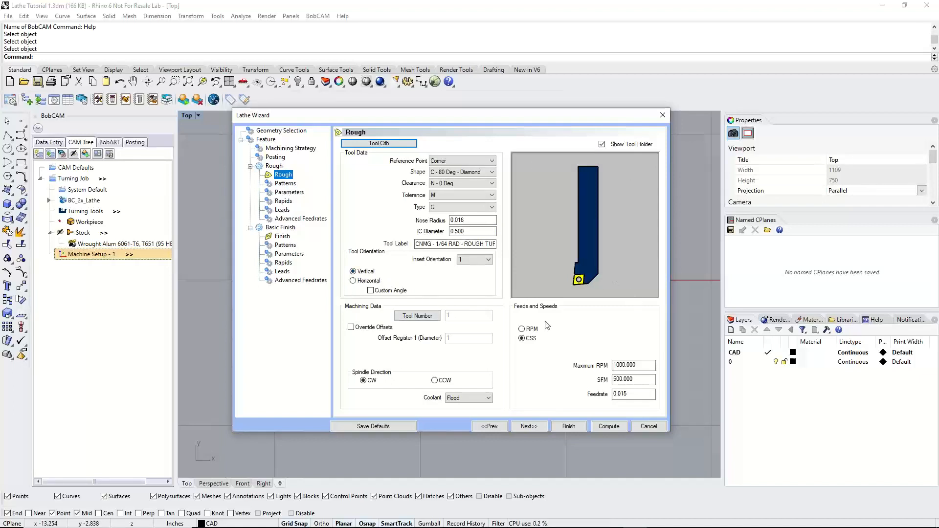
Try insert orientations 2 and 3 for the rough tool and return the orientation to 1
click(473, 260)
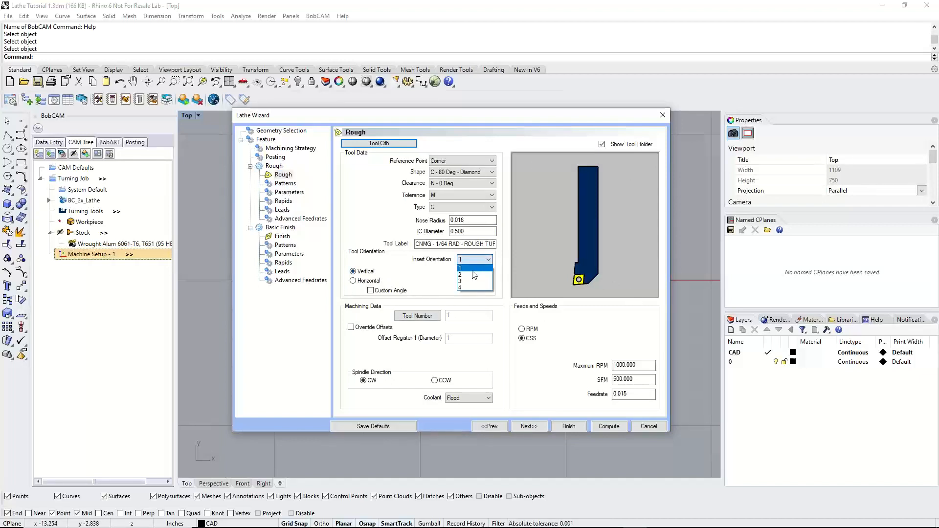
click(473, 275)
click(472, 260)
click(471, 282)
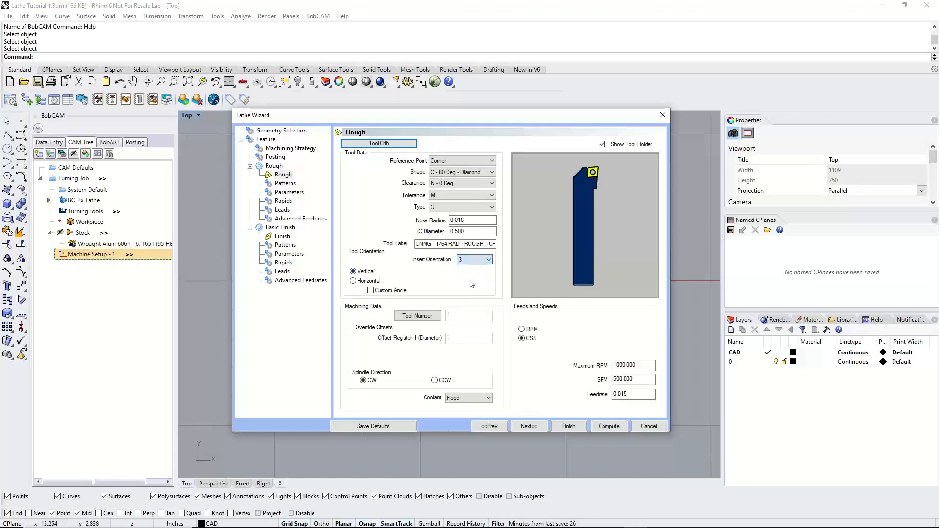
click(474, 260)
click(476, 268)
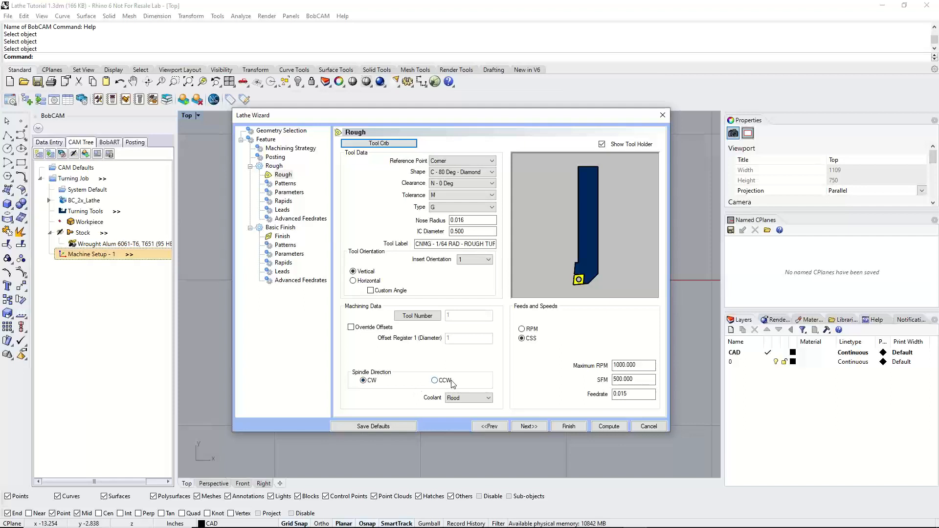
Review the rough tool's coolant options, keep Flood with CSS spindle speed, and accept the tool settings
click(486, 400)
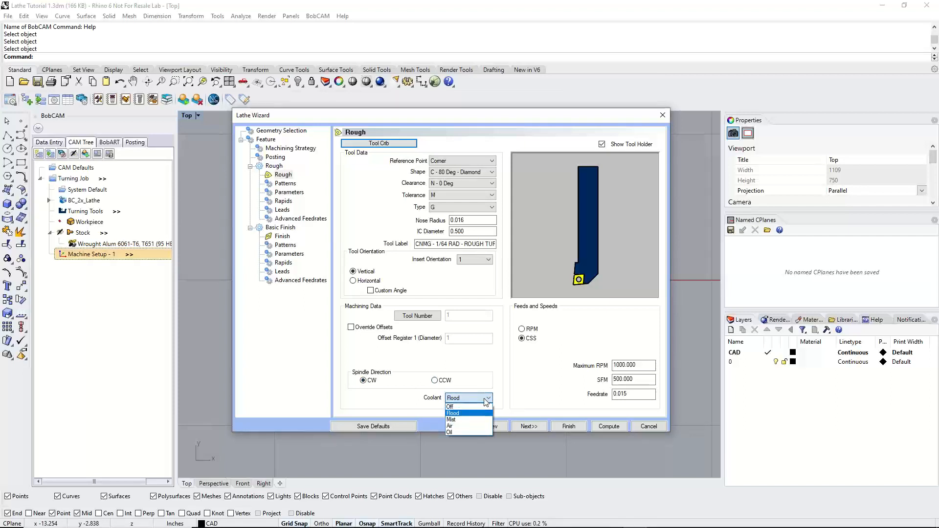
click(531, 395)
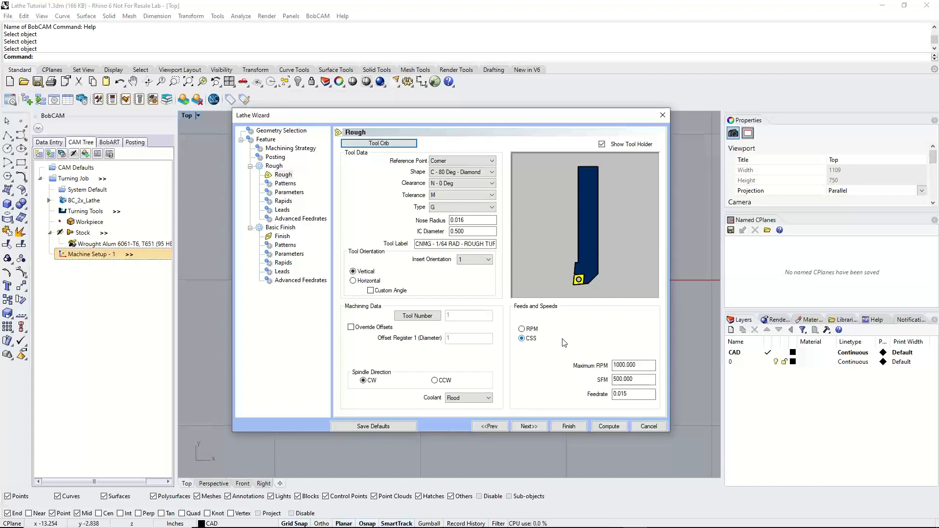
click(537, 427)
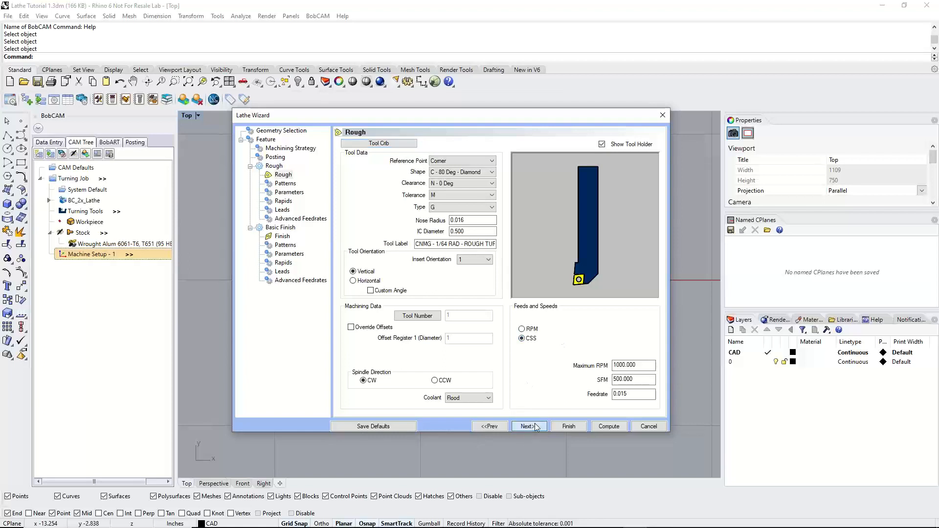
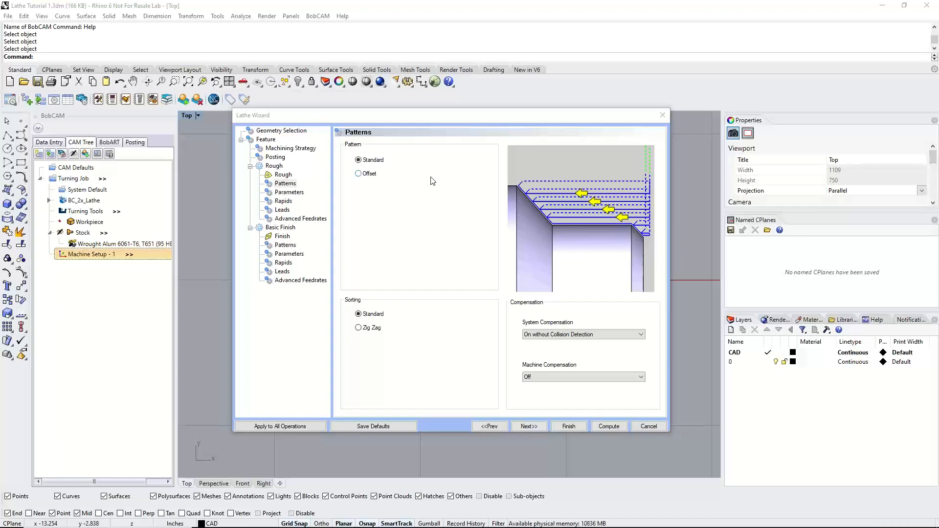
Compare the Offset pattern and Zig Zag sorting for the rough operation, and return both to Standard
click(359, 162)
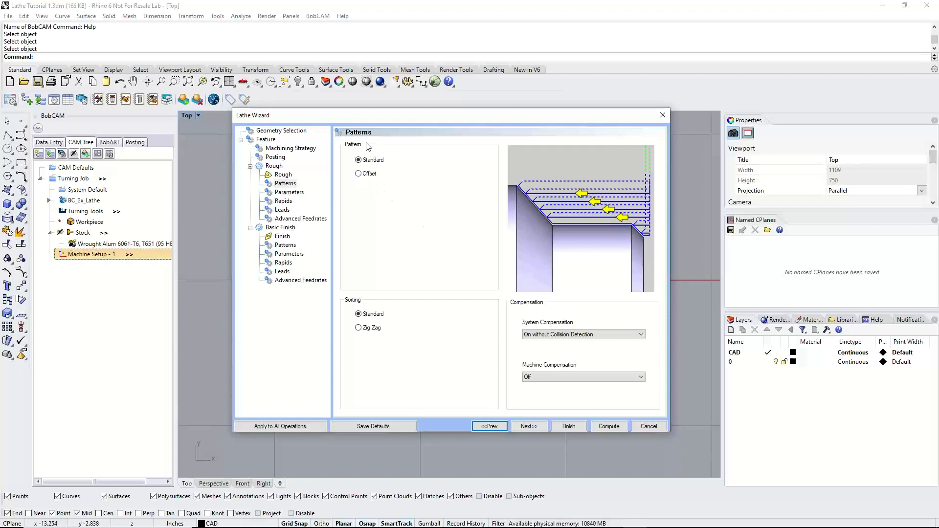
click(361, 174)
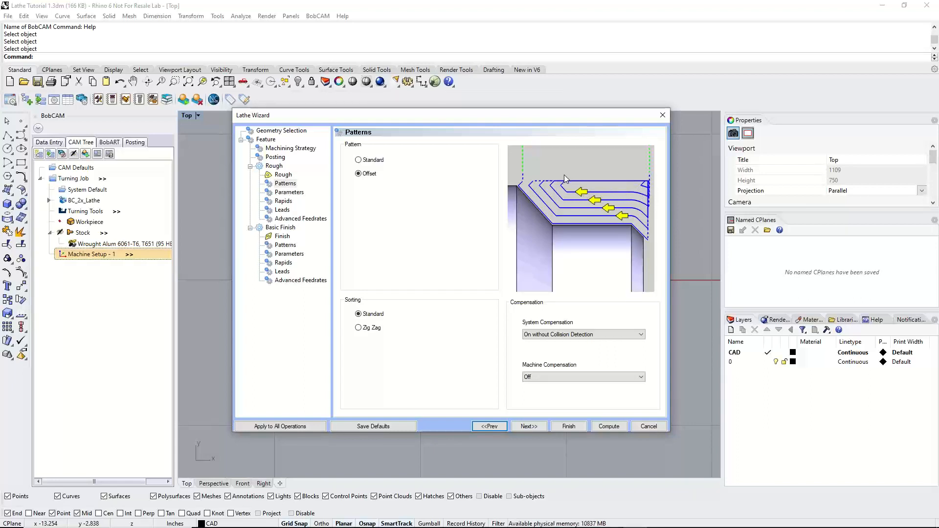
click(372, 162)
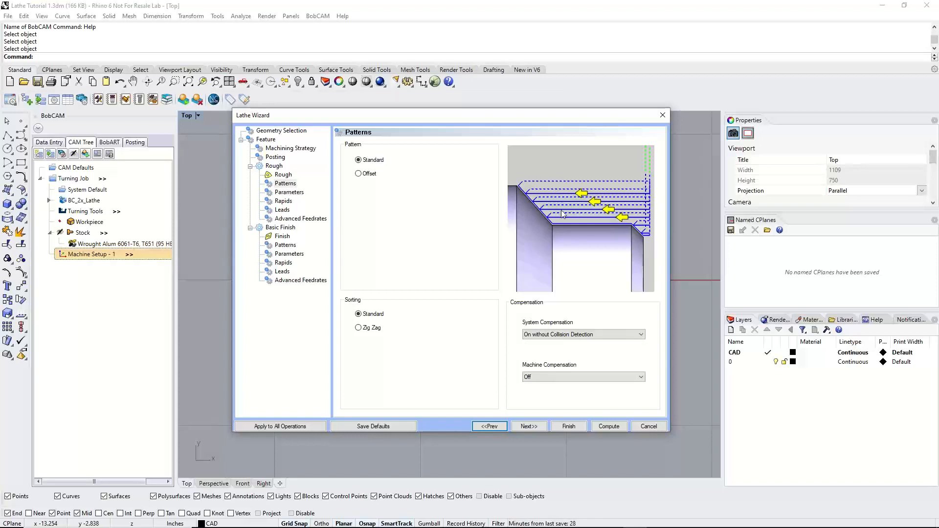
click(368, 175)
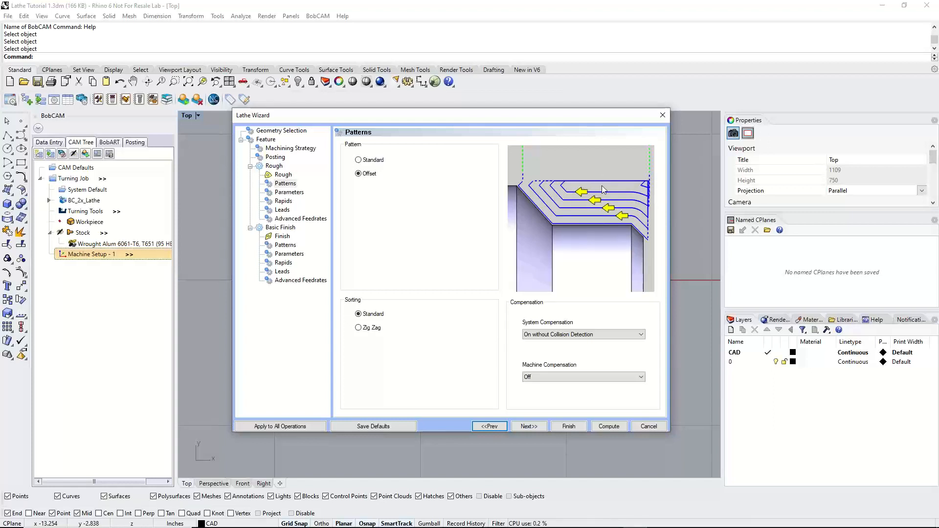
click(362, 164)
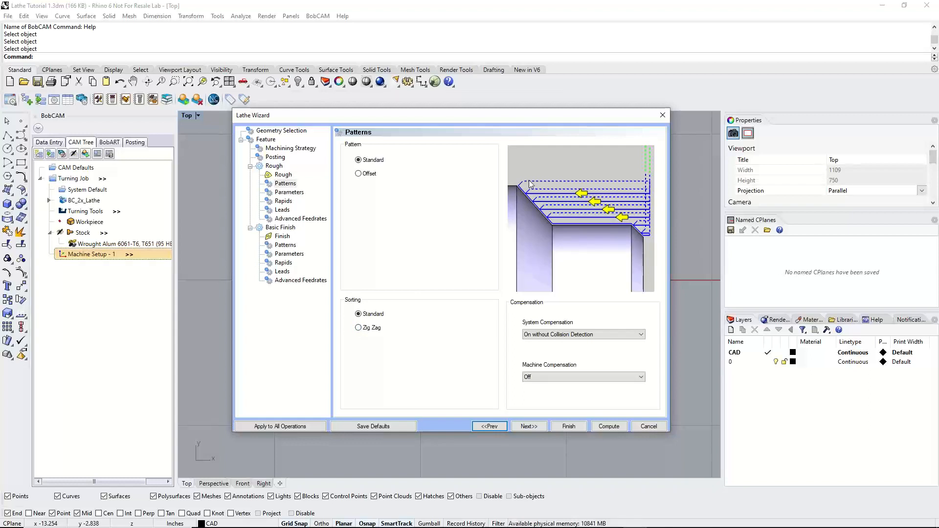
click(375, 328)
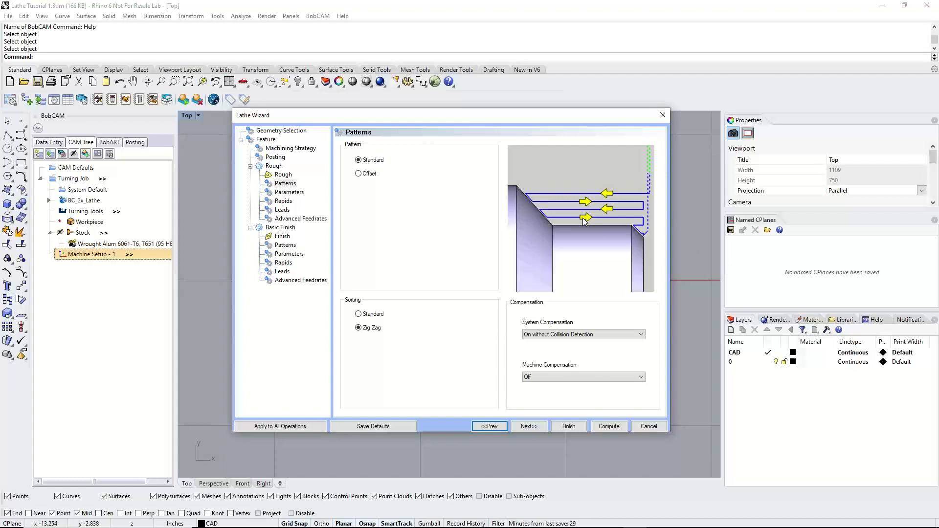
click(373, 316)
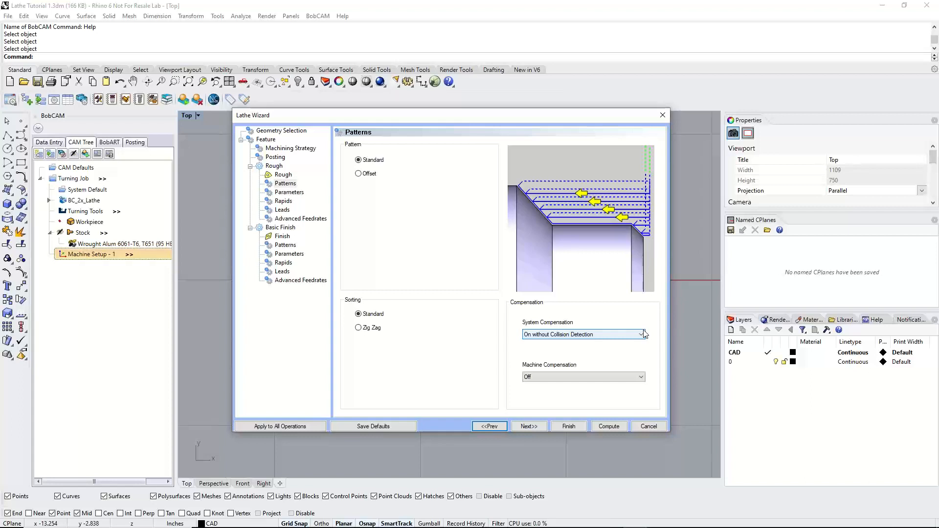
Try system compensation Off, review the machine compensation options, and return system compensation to On without Collision Detection
click(643, 334)
click(638, 343)
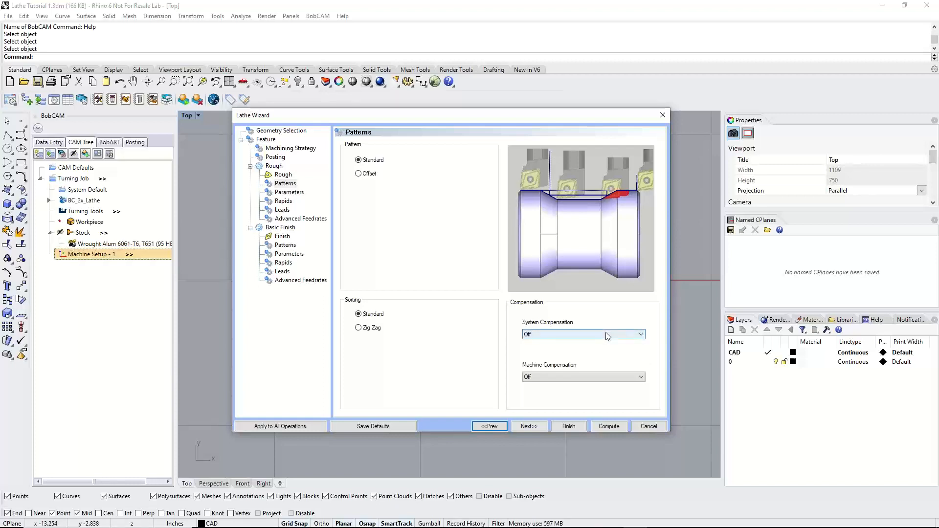
click(600, 378)
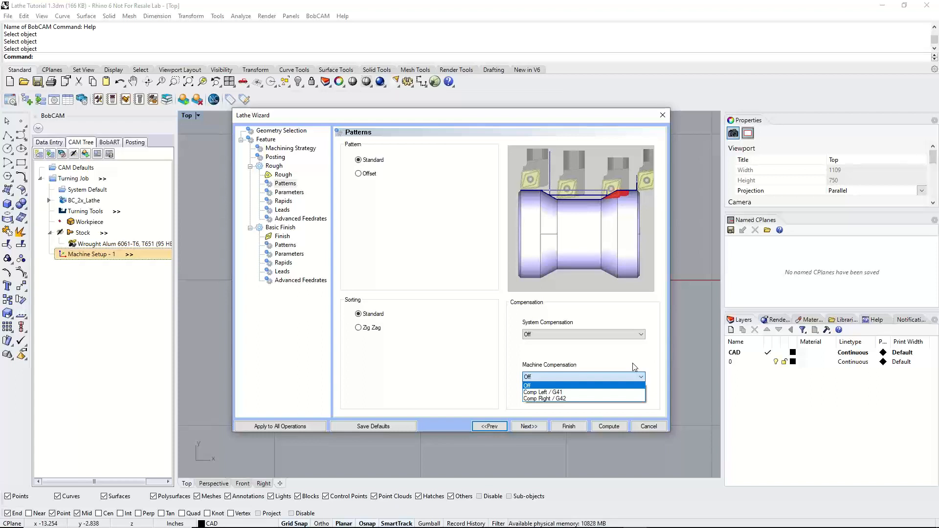
click(623, 363)
click(612, 334)
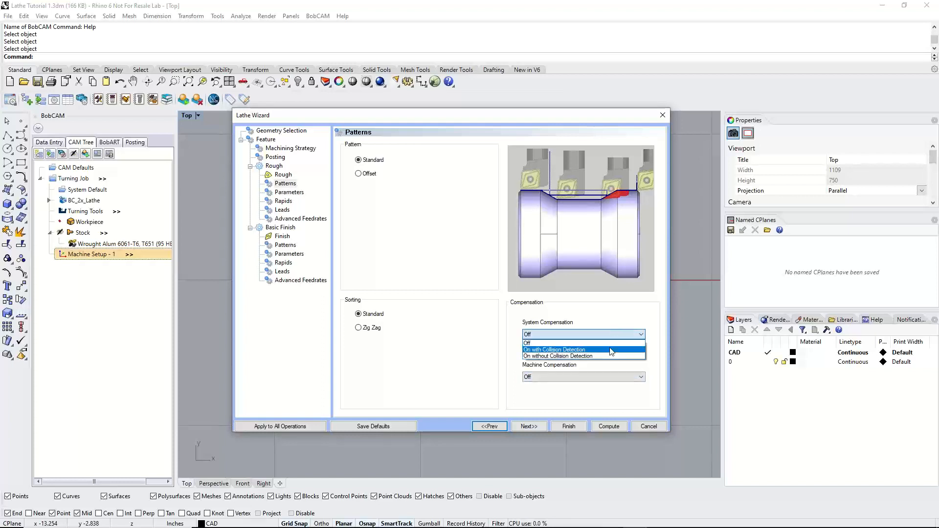
click(612, 356)
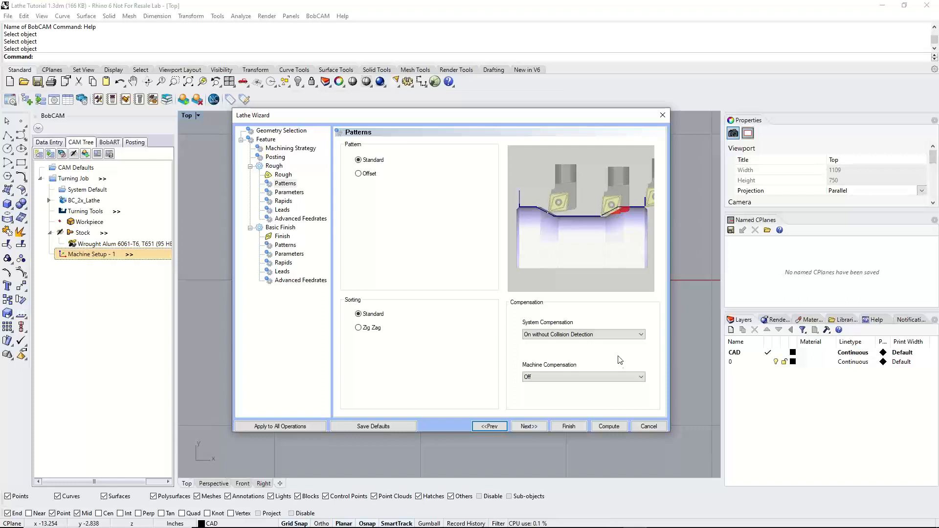
Recheck the rough tool's holder and set the rough system compensation to On with Collision Detection with Use Tool Holder enabled
click(283, 175)
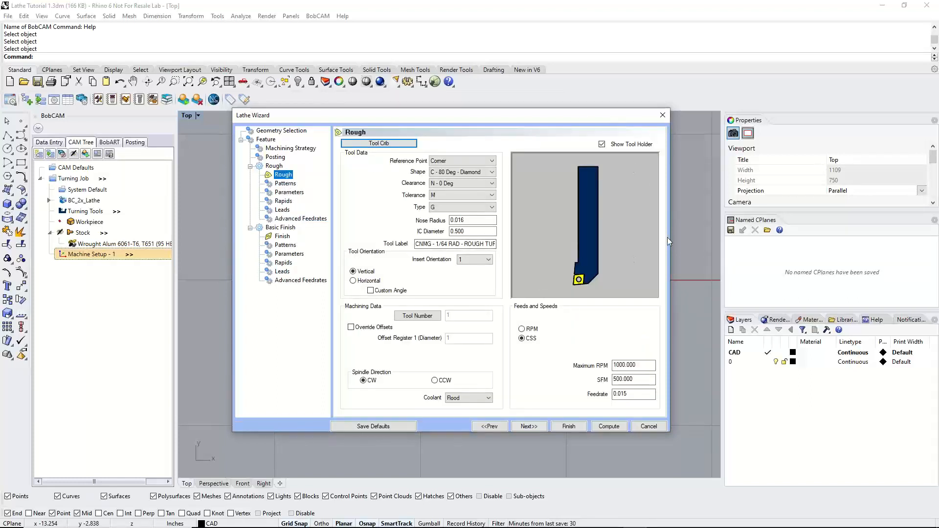
click(287, 184)
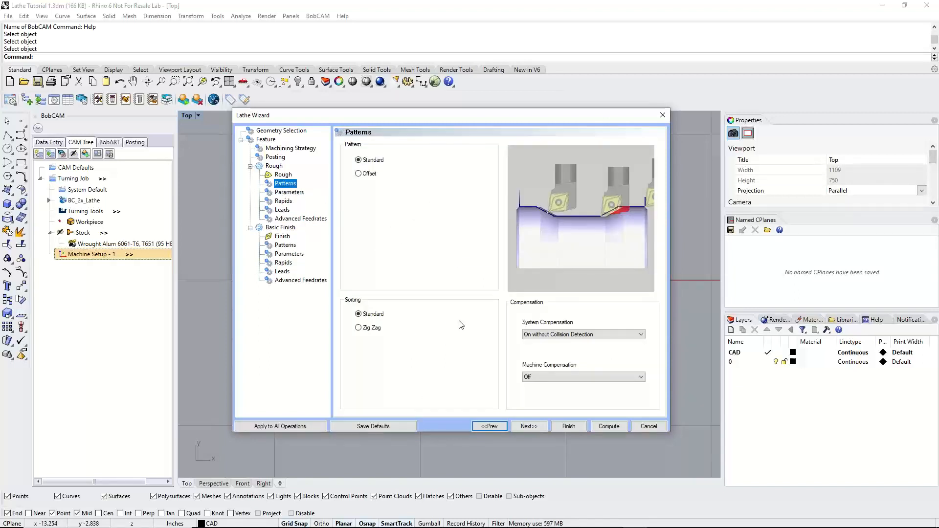
click(567, 334)
click(568, 335)
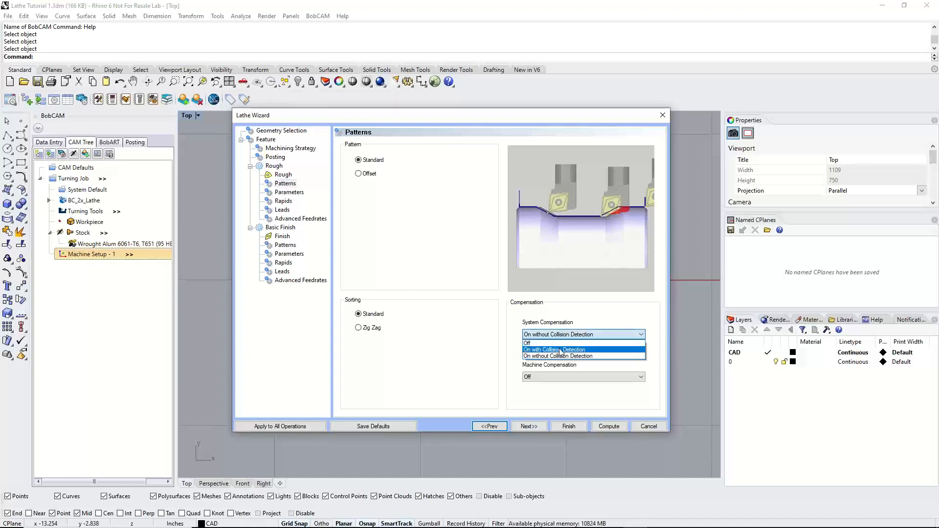
click(561, 351)
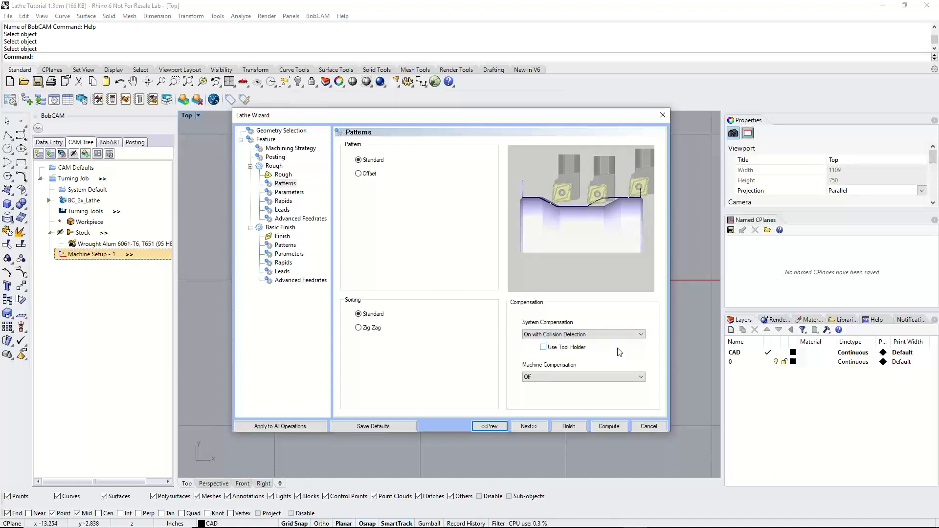
click(543, 347)
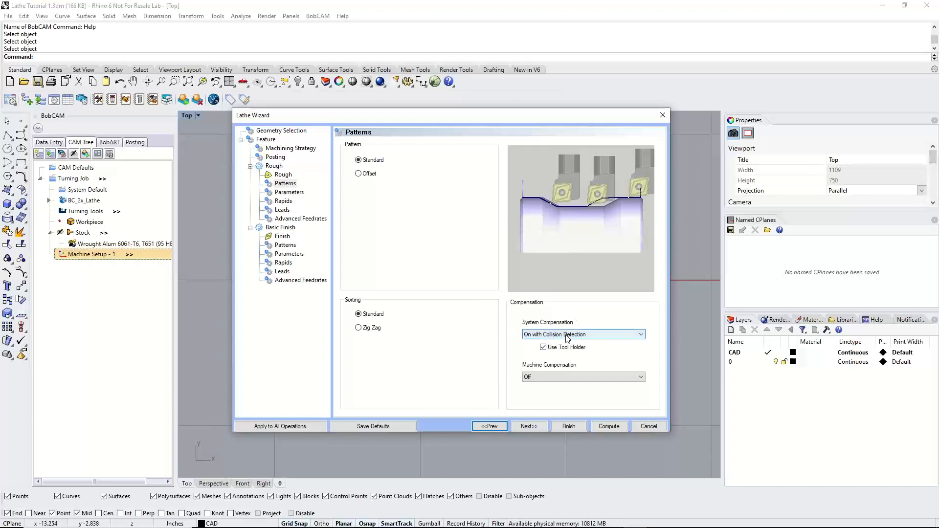
Check the rough operation's depth of cut and its Z and X finish allowances
click(529, 426)
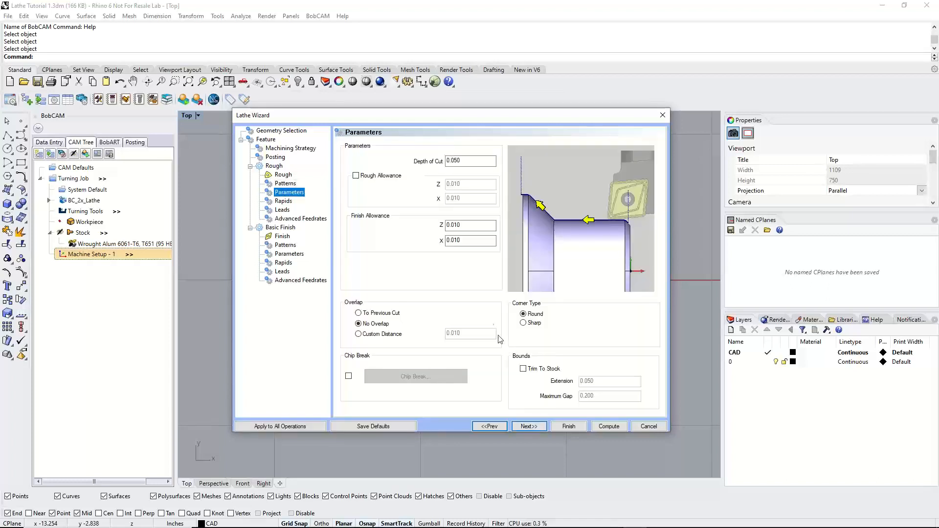
click(478, 157)
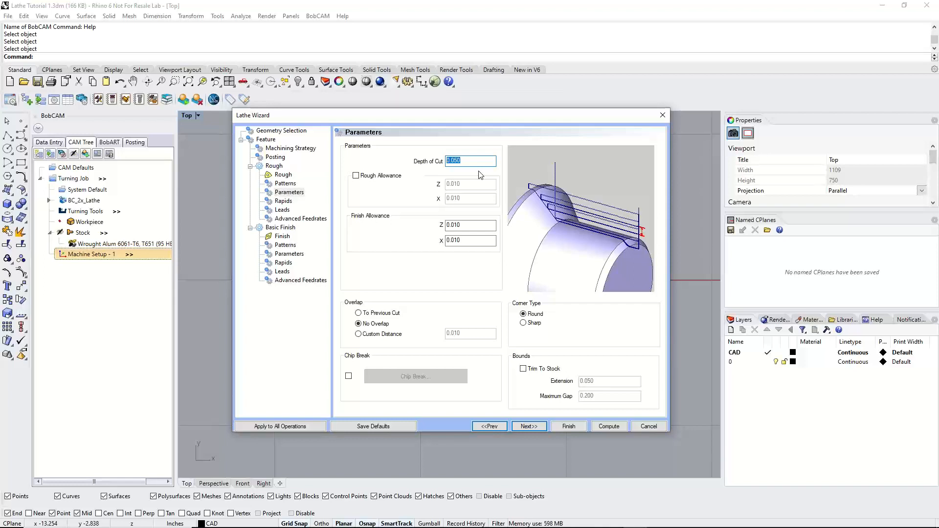
click(476, 160)
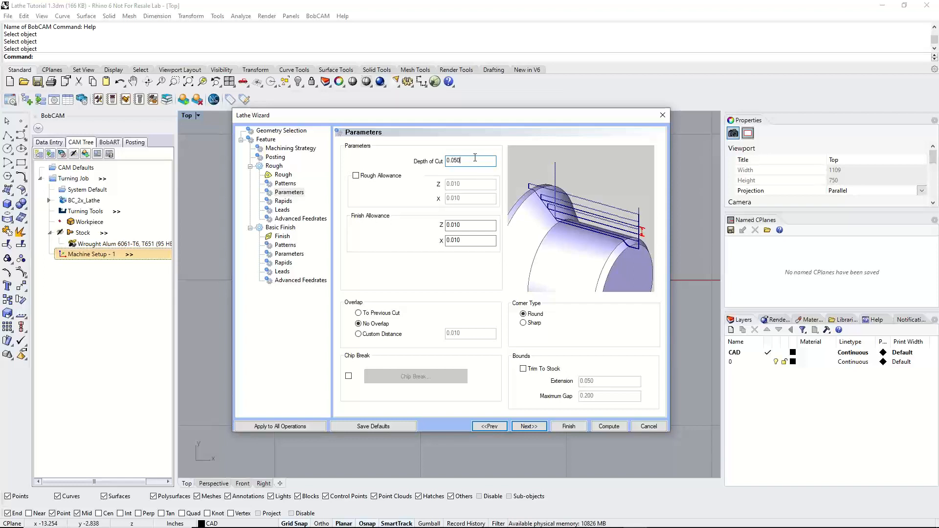
click(471, 224)
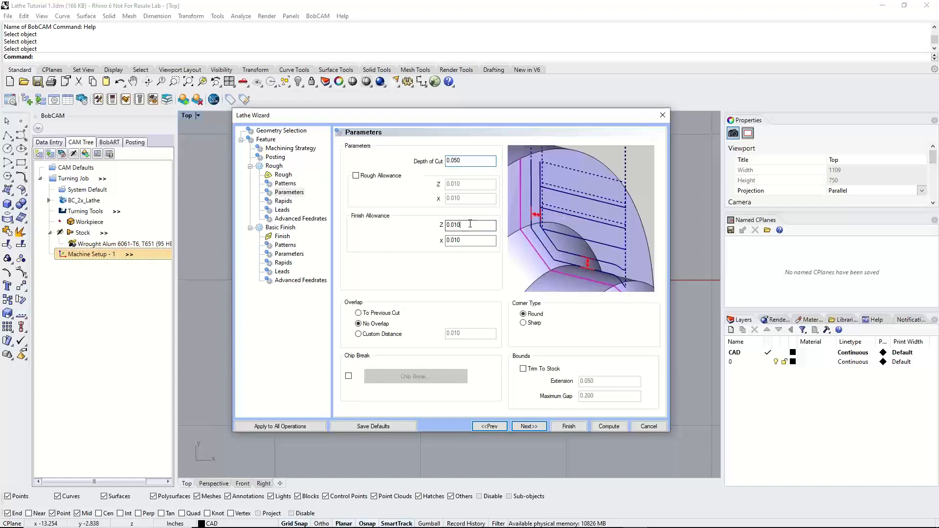
drag(474, 241, 444, 238)
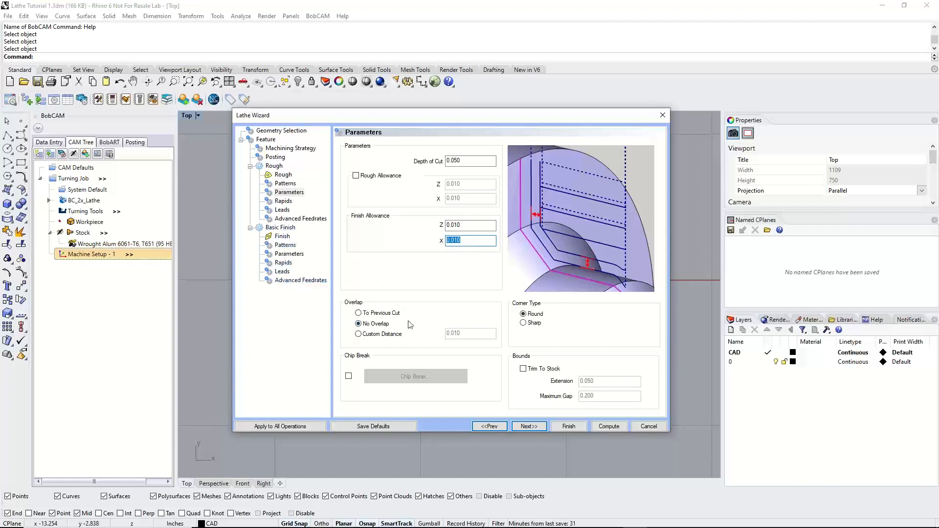
Compare the To Previous Cut overlap with No Overlap for the rough passes and return to No Overlap
click(358, 324)
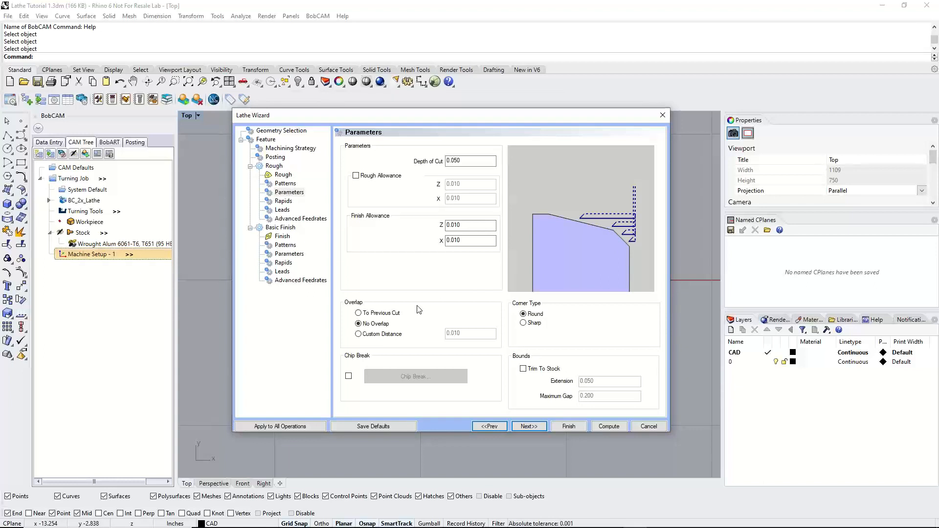
click(380, 316)
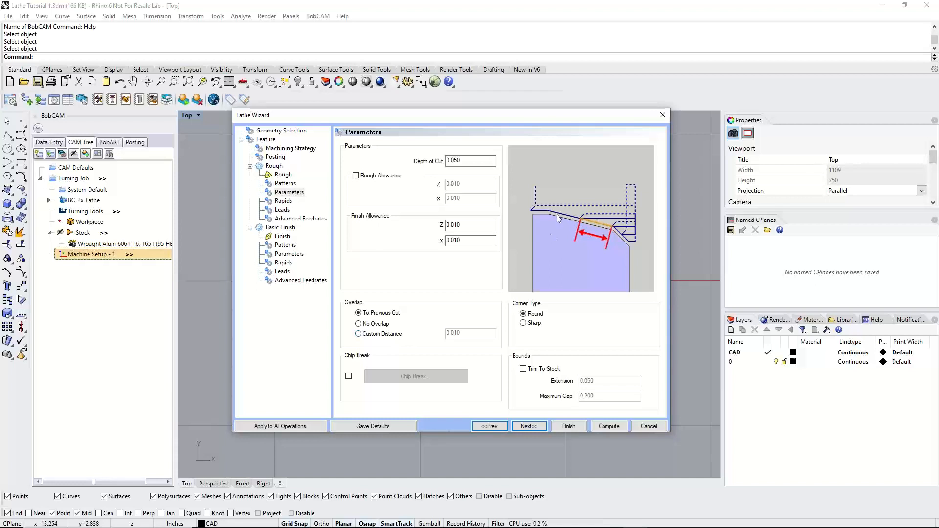
click(380, 324)
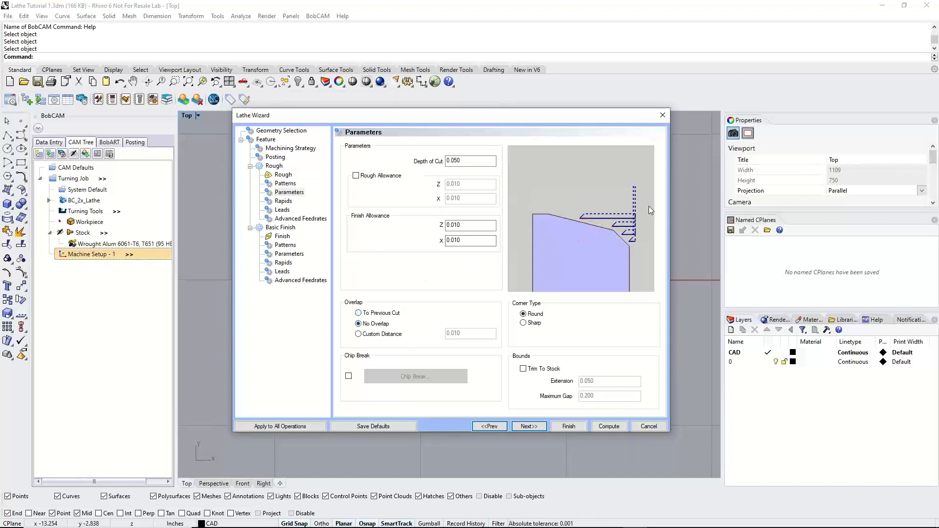
click(386, 314)
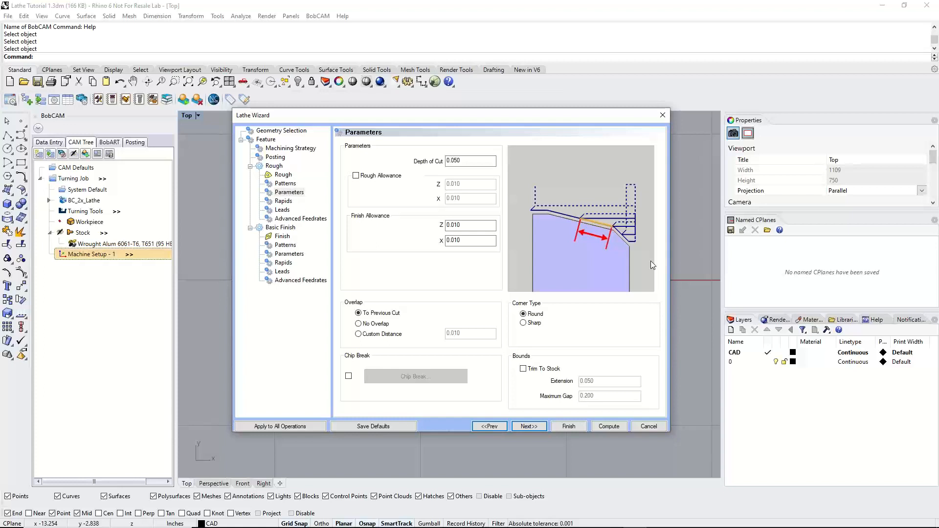
click(373, 323)
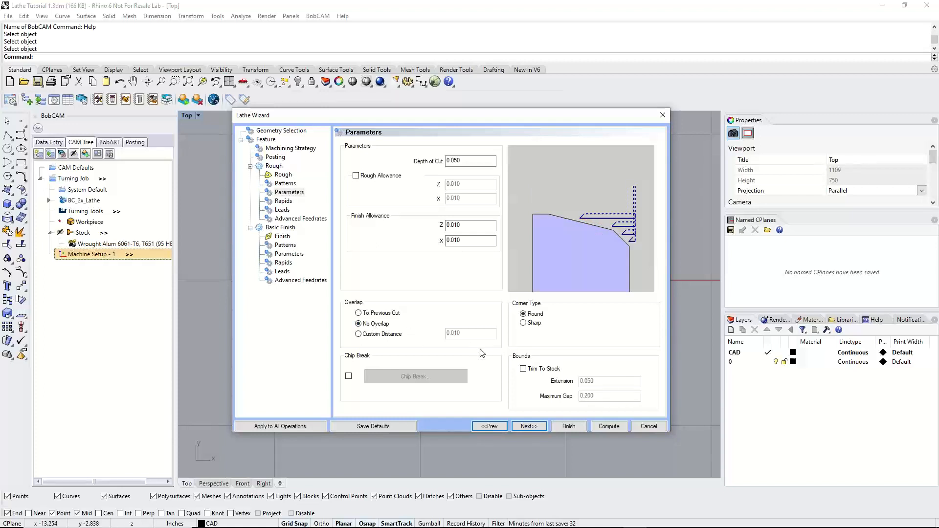
Enable chip break, compare its Time, Length of chip and Length of cut options, cancel the settings and disable chip break
click(349, 377)
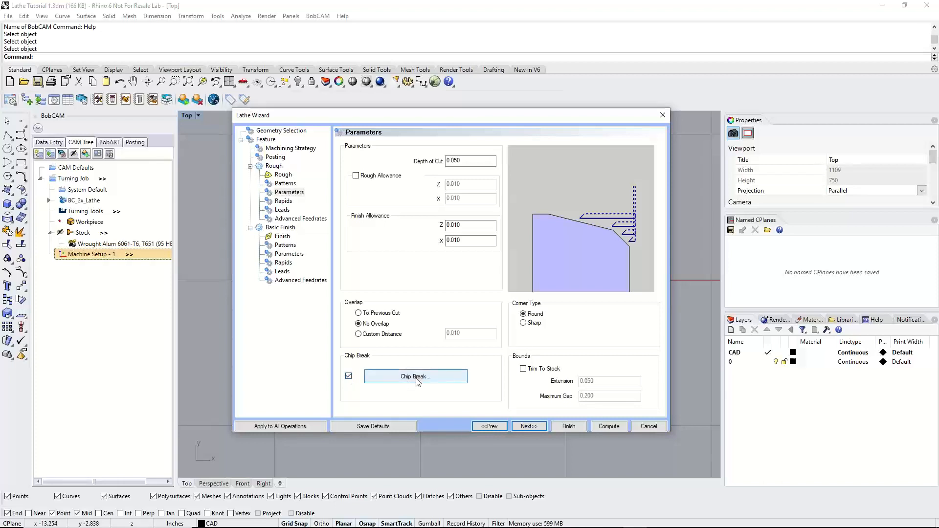
click(414, 380)
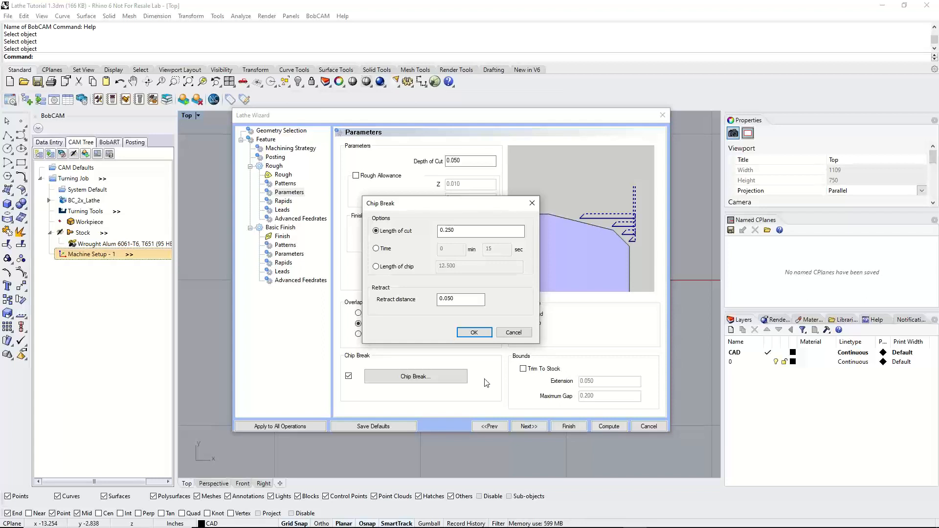
click(377, 249)
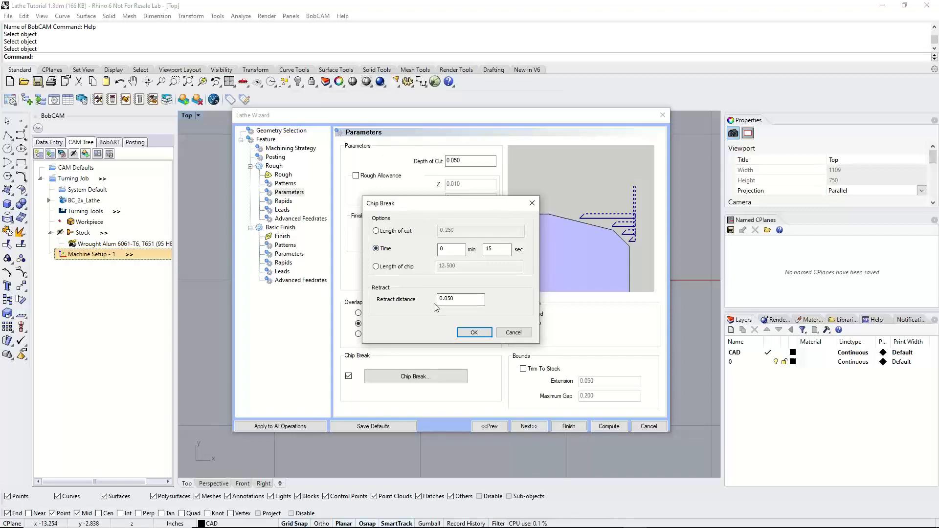
click(376, 266)
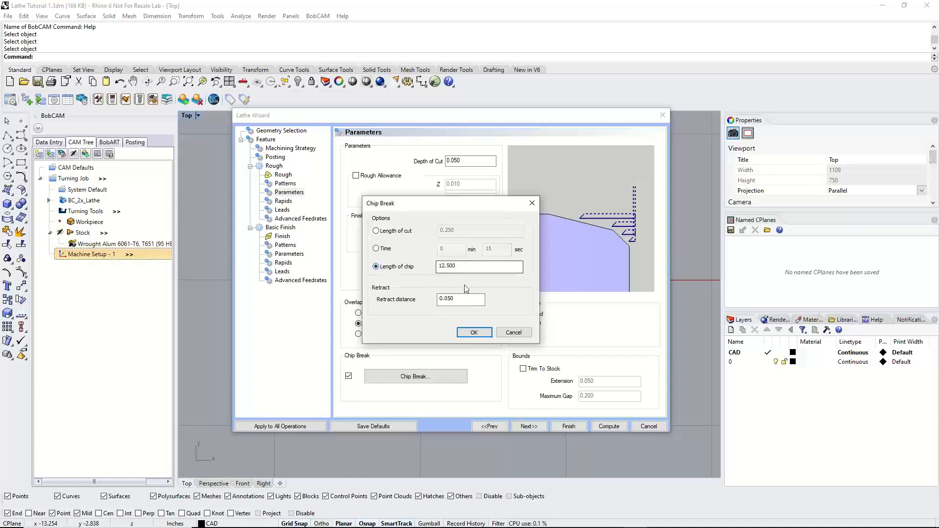
click(376, 230)
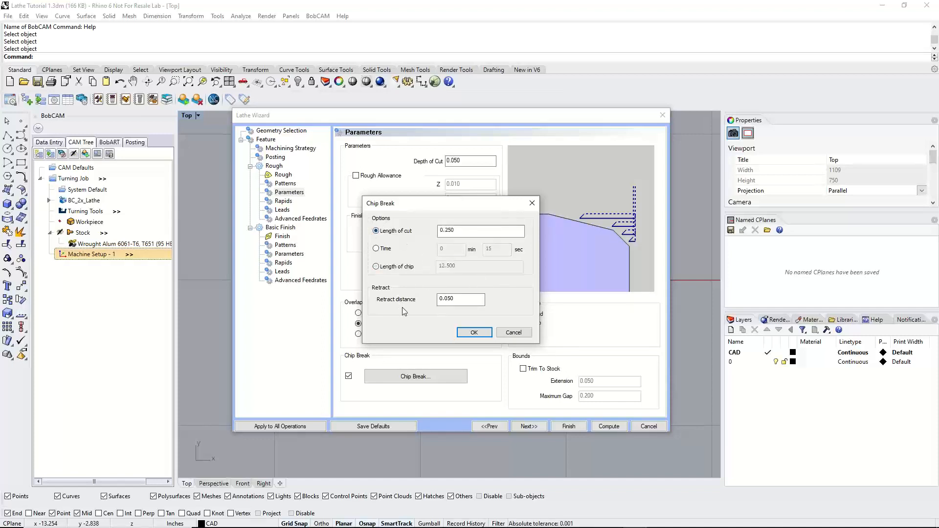
drag(477, 299, 416, 303)
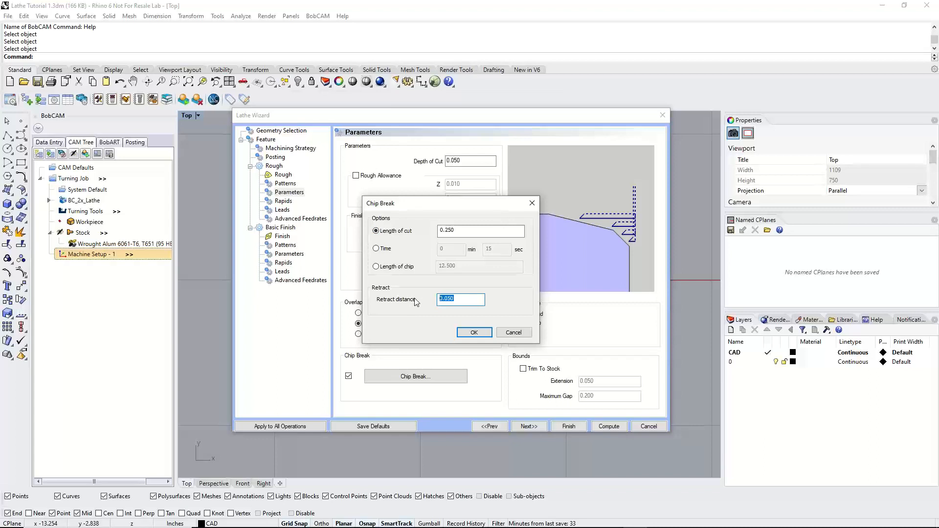
click(513, 332)
click(348, 376)
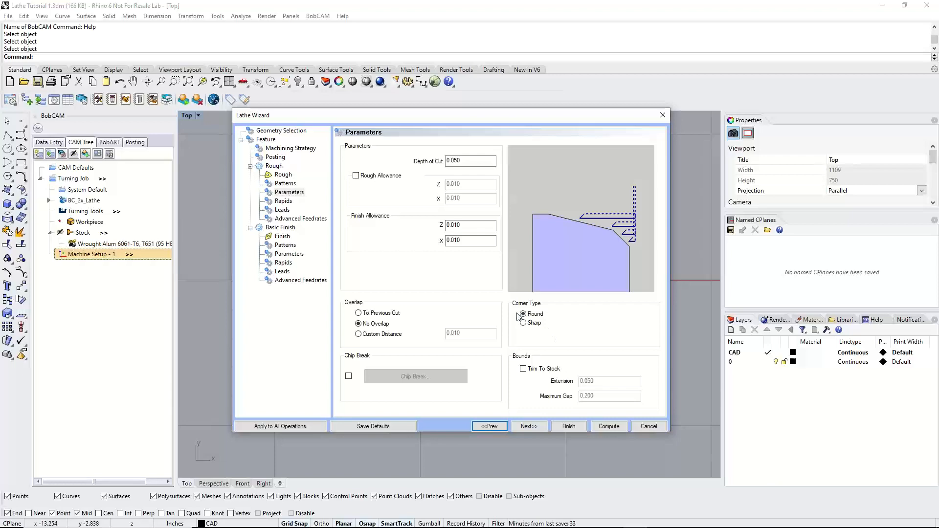
drag(504, 113, 381, 189)
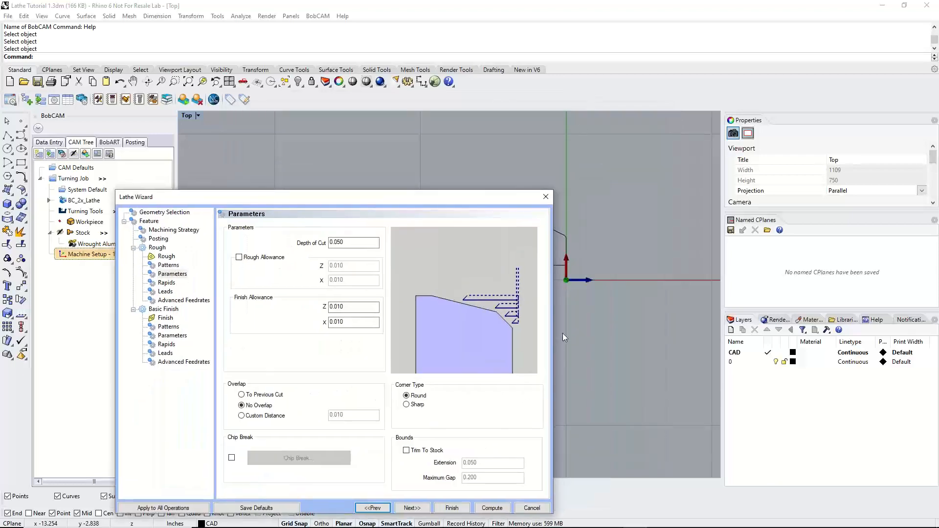
drag(467, 195, 585, 144)
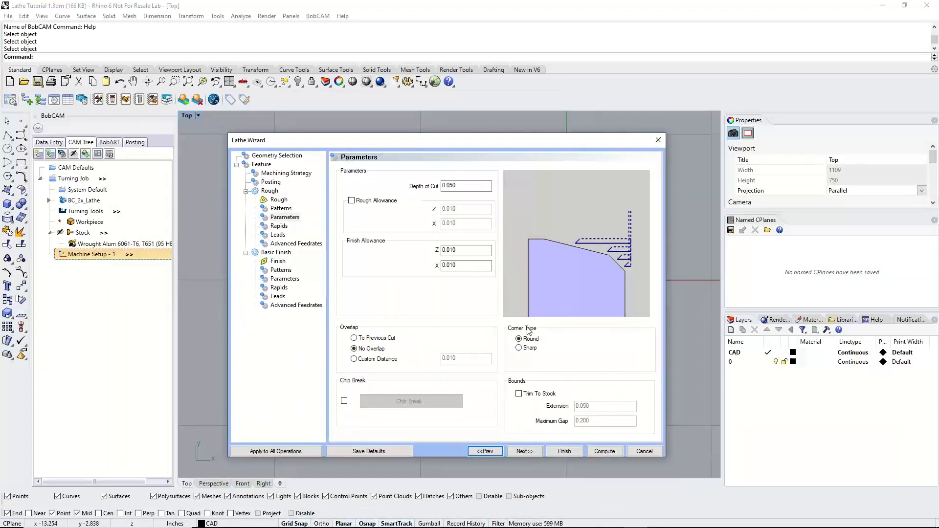
Compare the Sharp and Round corner types for the rough passes and return to Round
click(519, 341)
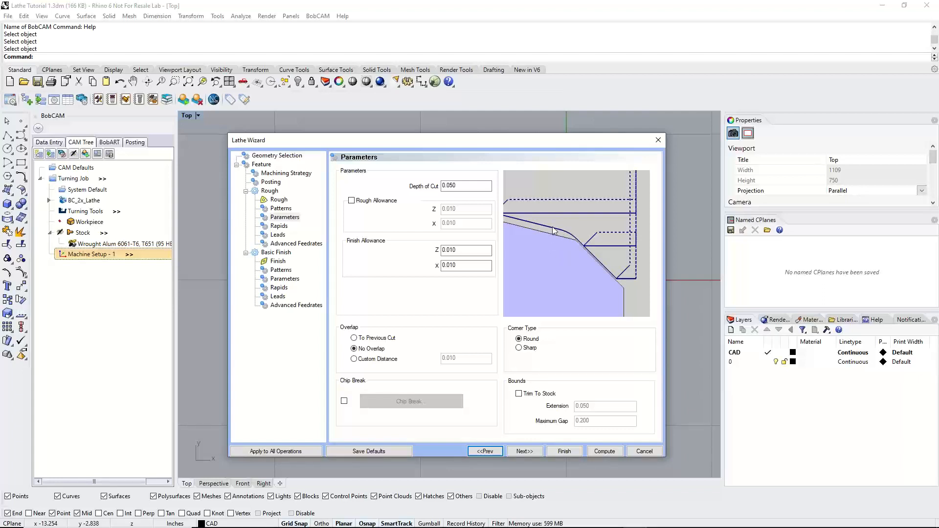
click(520, 348)
click(519, 339)
click(519, 348)
click(519, 339)
Compare the rough toolpath with and without Trim To Stock and leave the option disabled
click(518, 394)
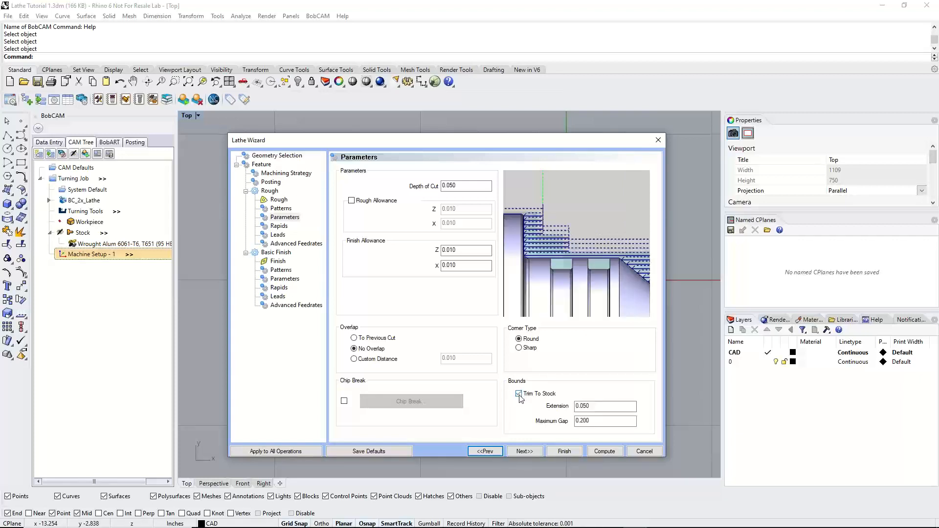
click(519, 395)
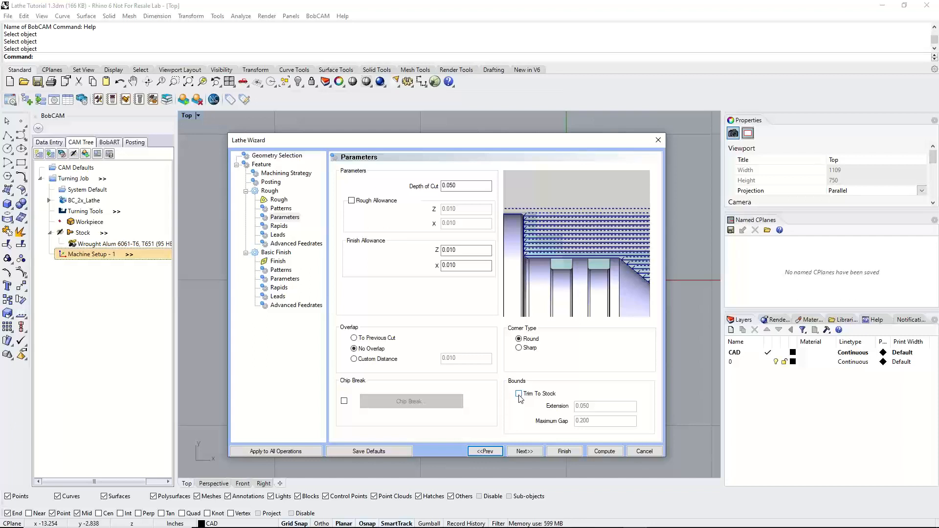
click(519, 393)
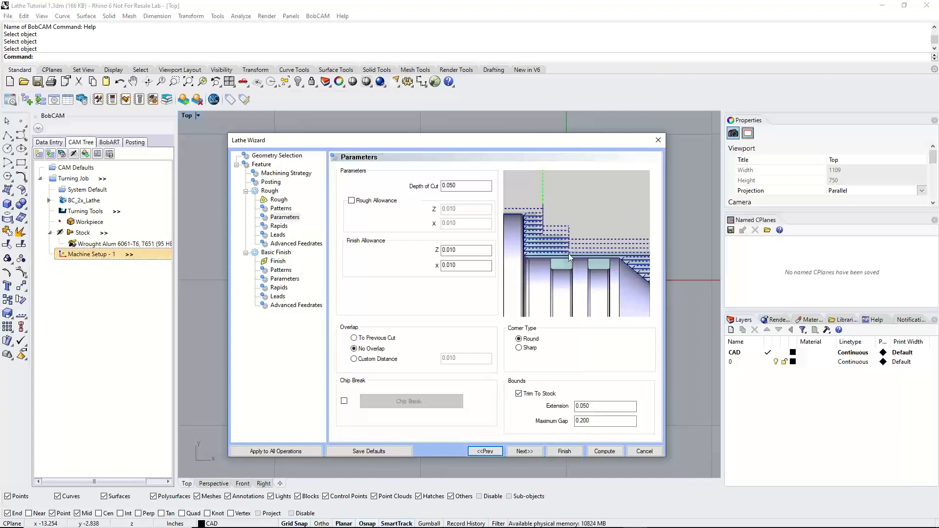
click(518, 394)
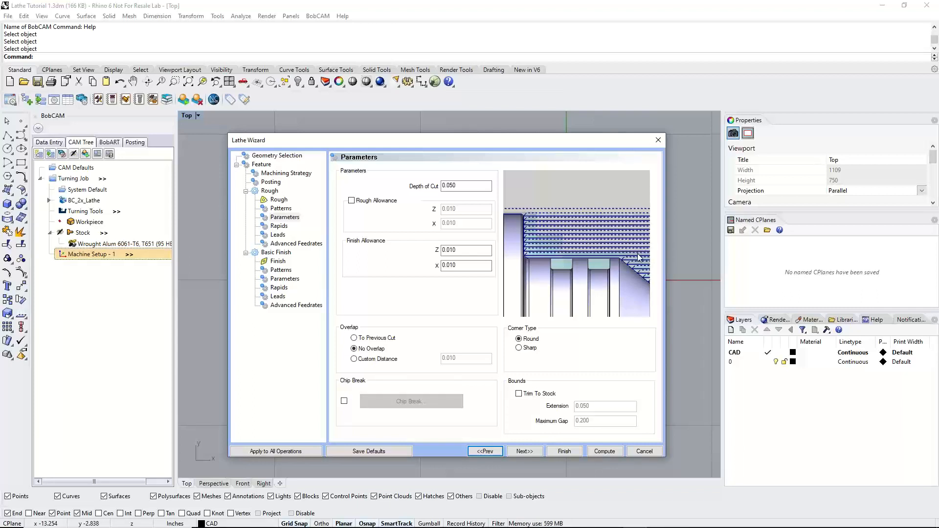
click(519, 394)
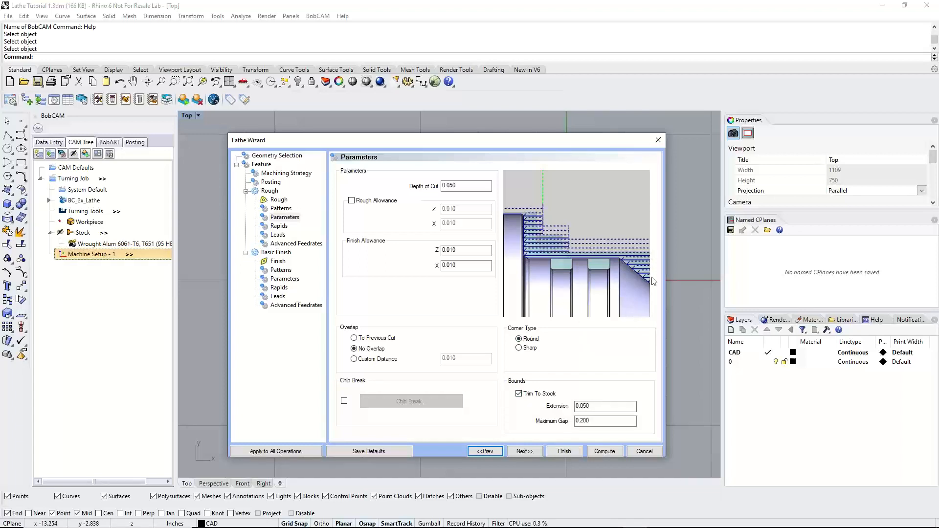
click(519, 394)
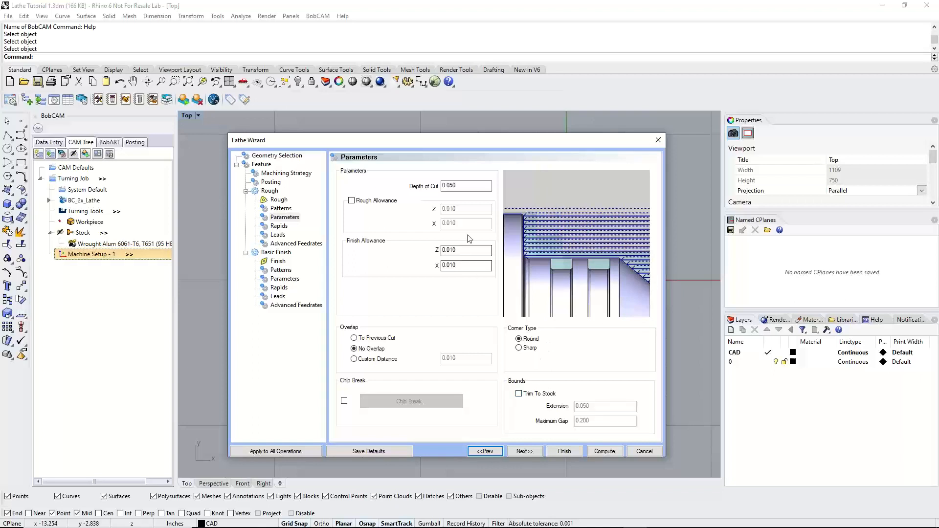
Review the rapid approach options for the rough operation, keeping Default Rapid Approach
click(529, 451)
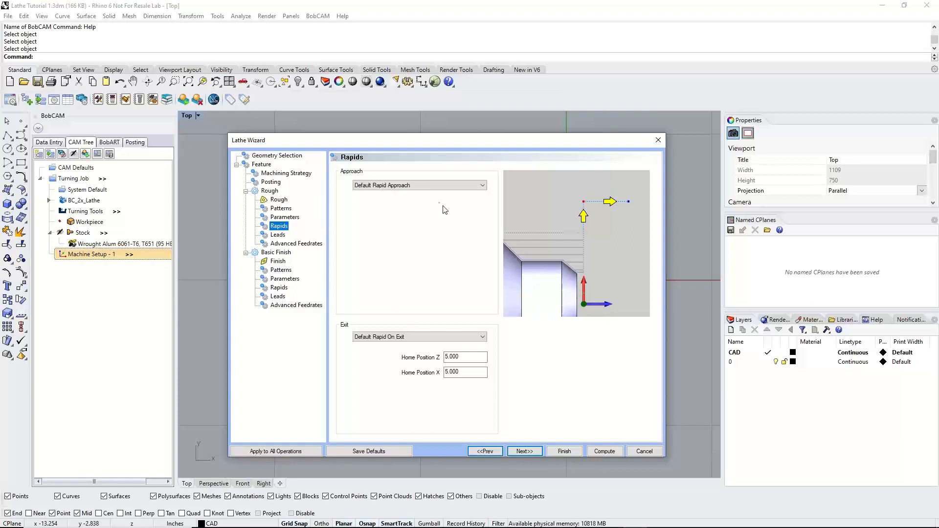
click(438, 186)
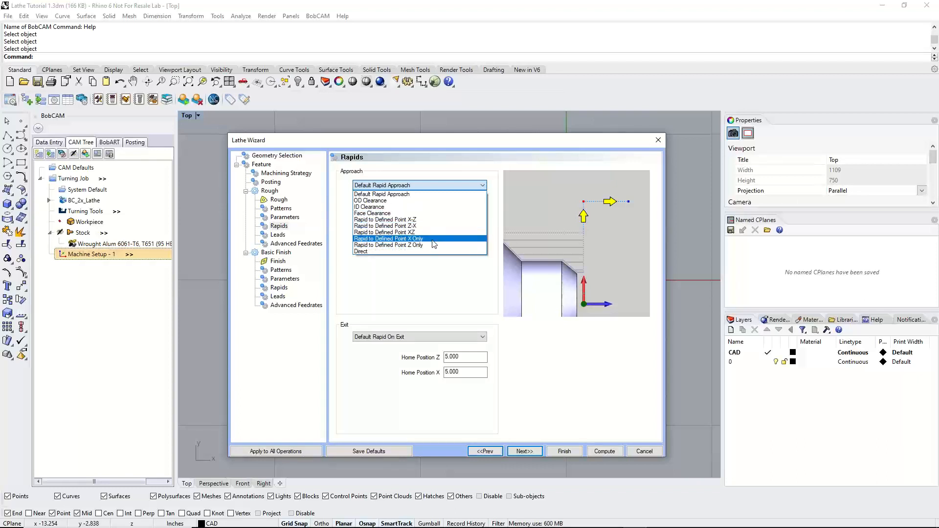
click(424, 288)
Compare the rough operation's Rapid On Exit To Tool Home options X - Z, Z - X and ZX
click(412, 338)
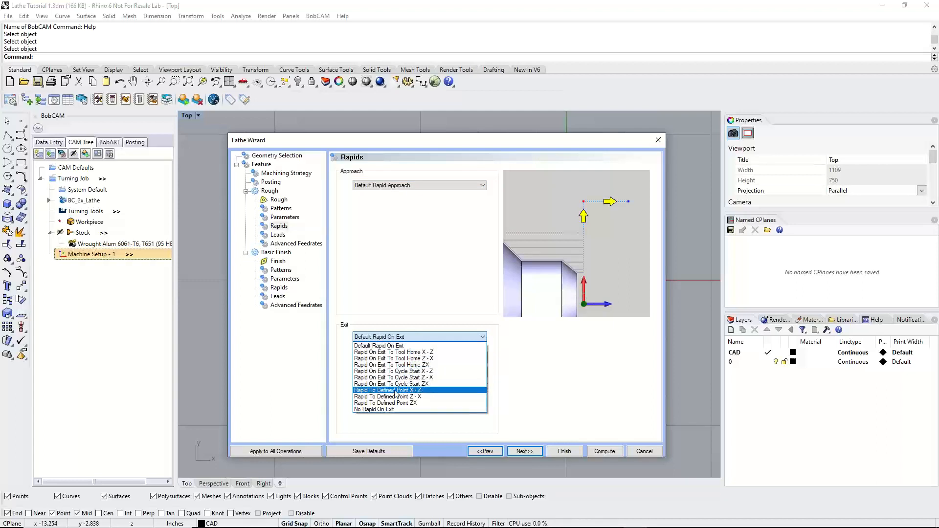
click(427, 352)
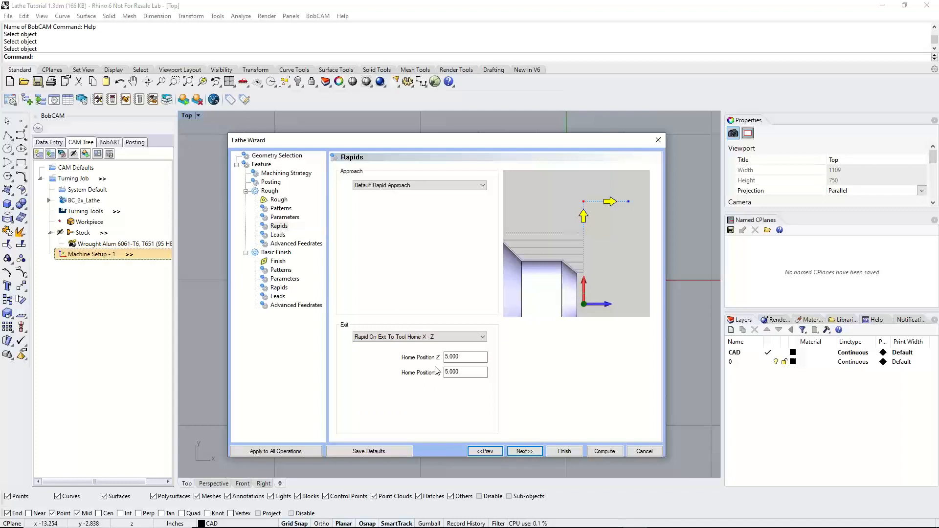
click(444, 338)
click(444, 358)
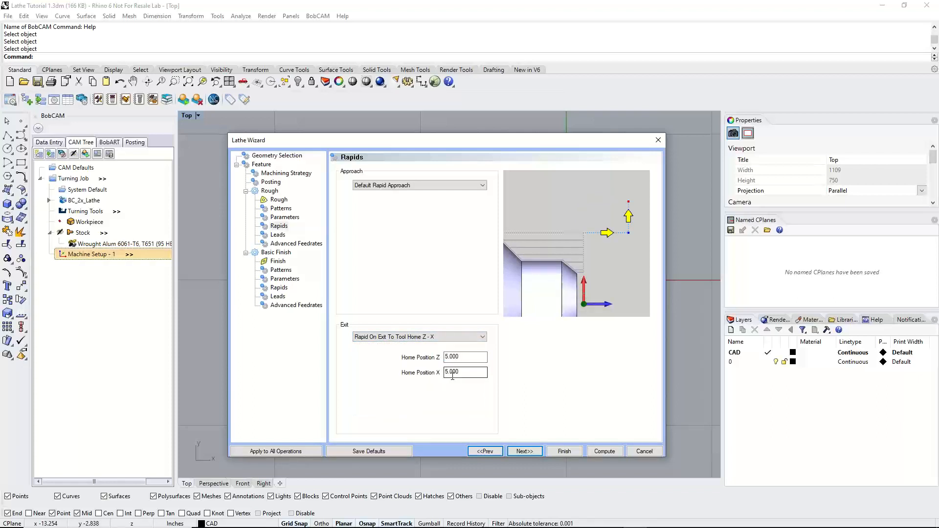
click(467, 337)
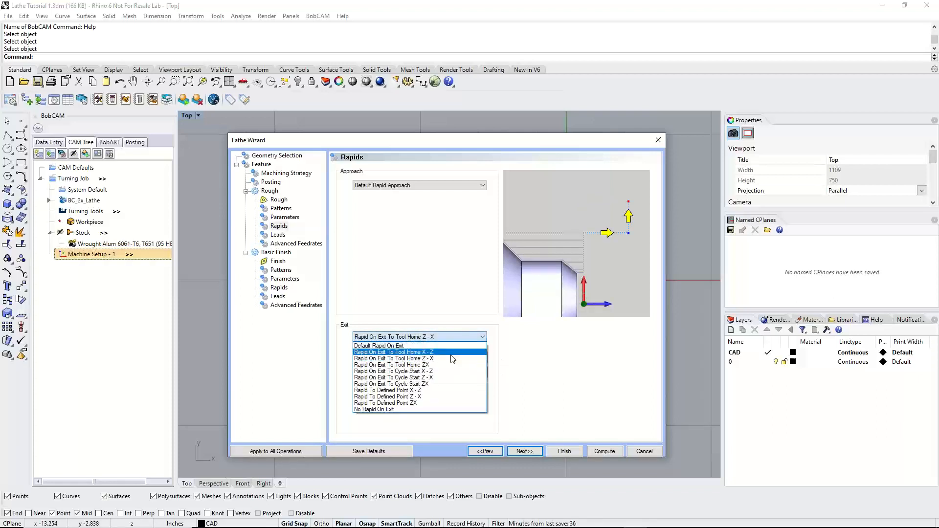
click(449, 368)
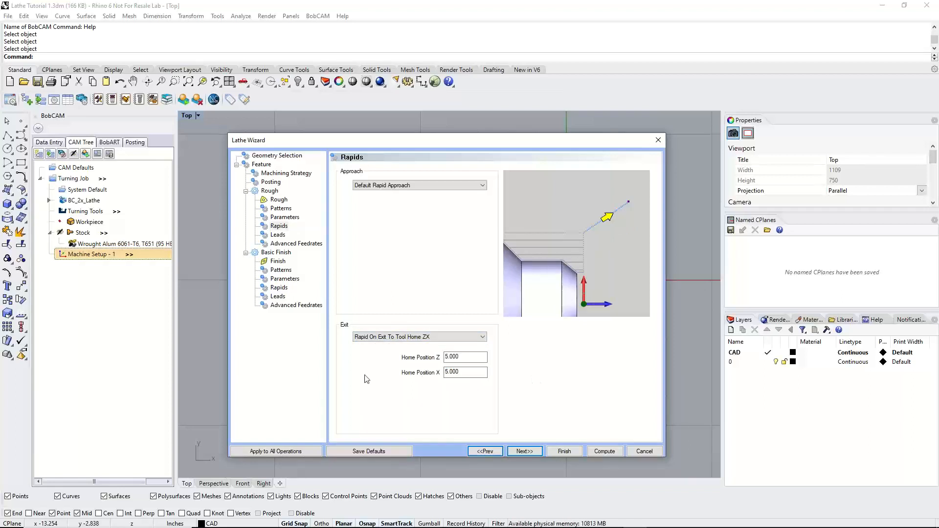
click(467, 373)
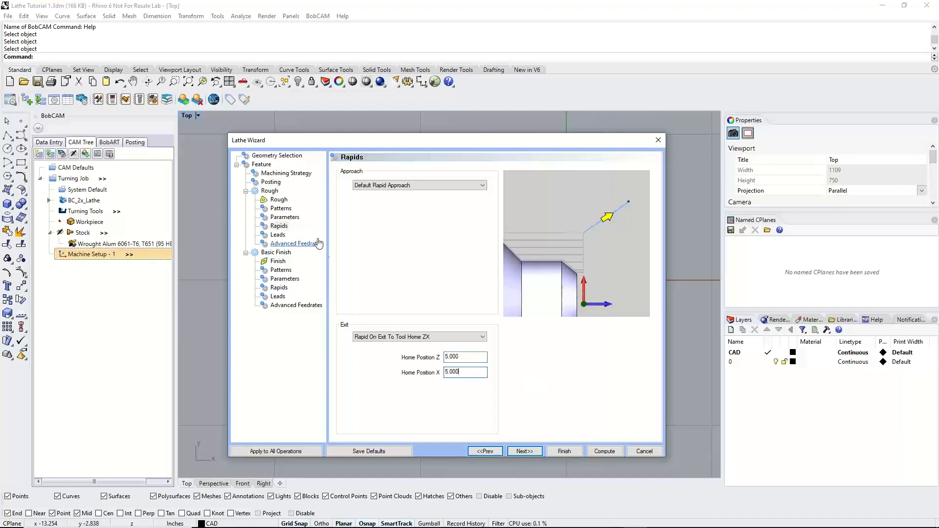
Recheck the rough tool page and restore the rough rapid exit to Default Rapid On Exit
click(280, 201)
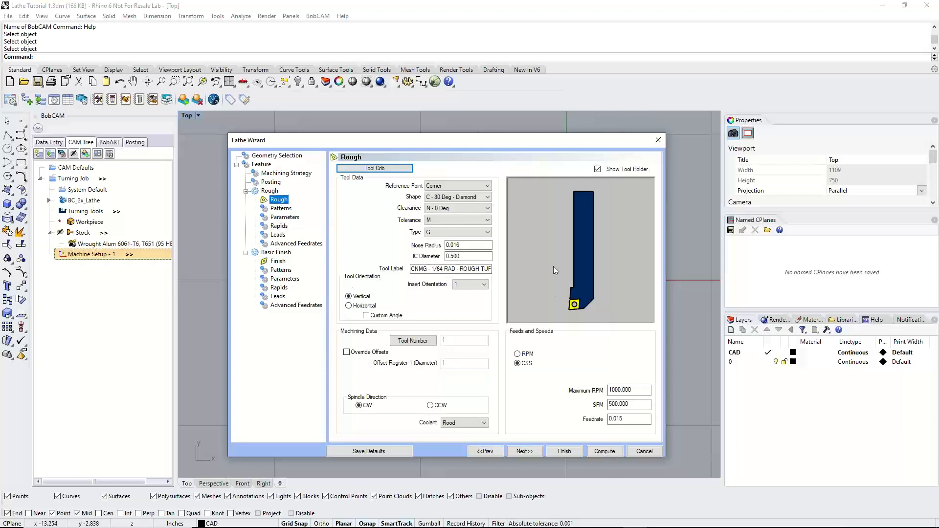
click(278, 235)
click(279, 226)
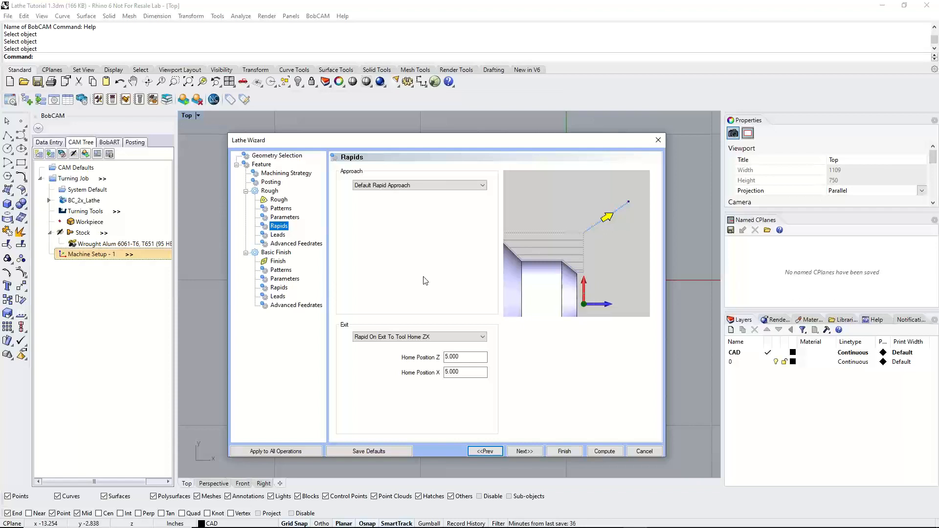
click(402, 337)
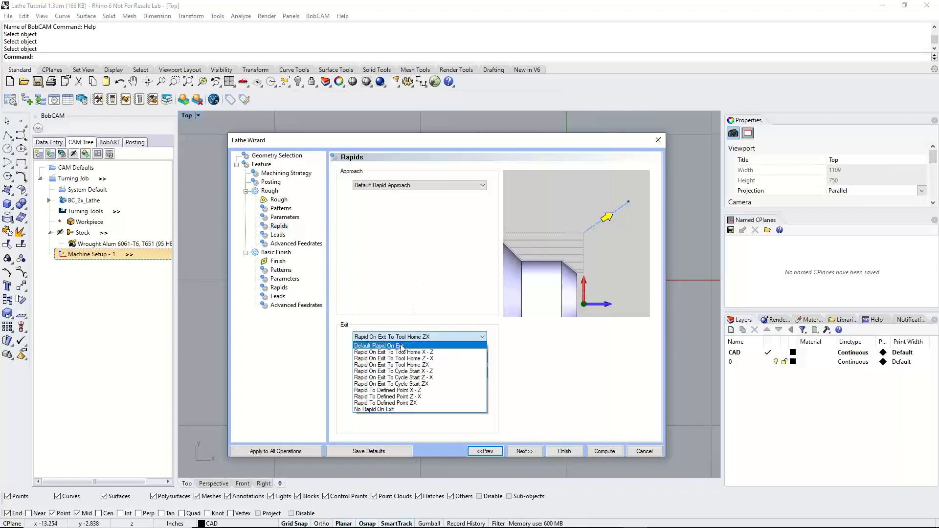
click(401, 346)
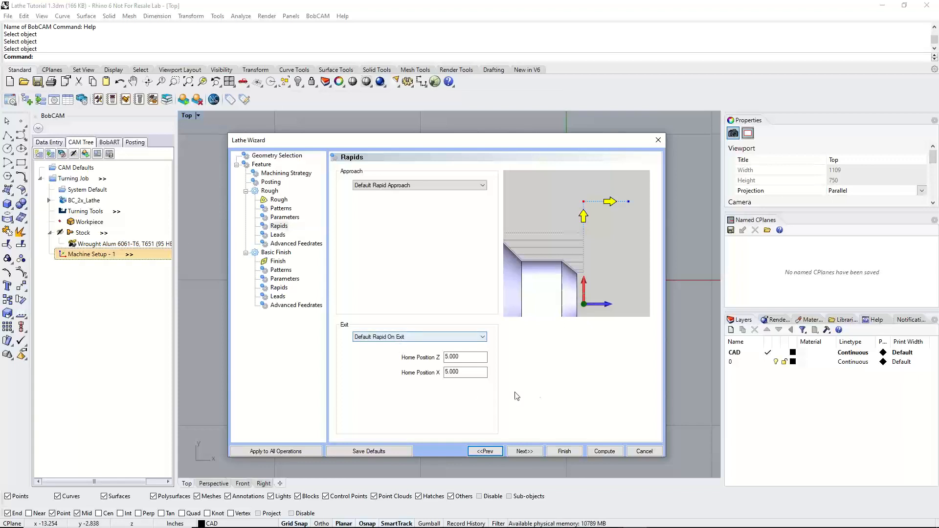
Check the rough lead-in and lead-out settings and the Convert Rapid to Feed override, leaving the override off
click(523, 451)
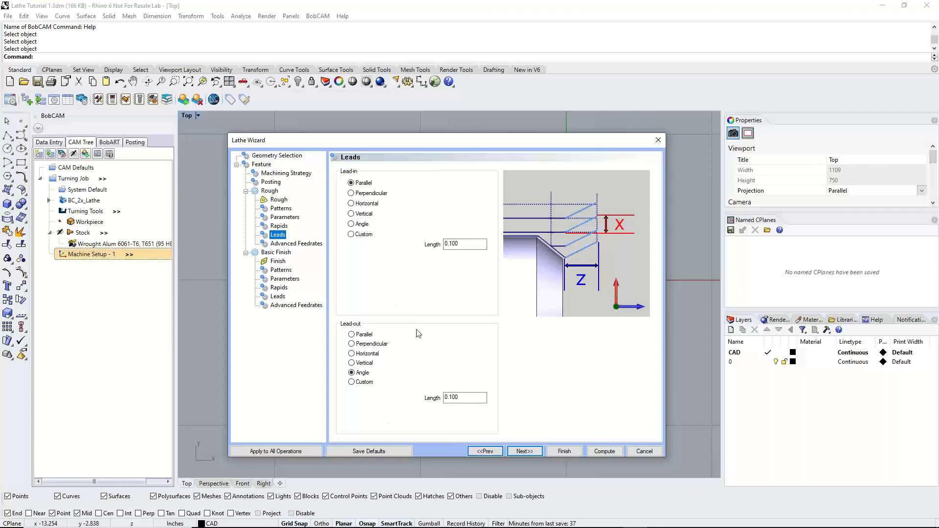
click(525, 451)
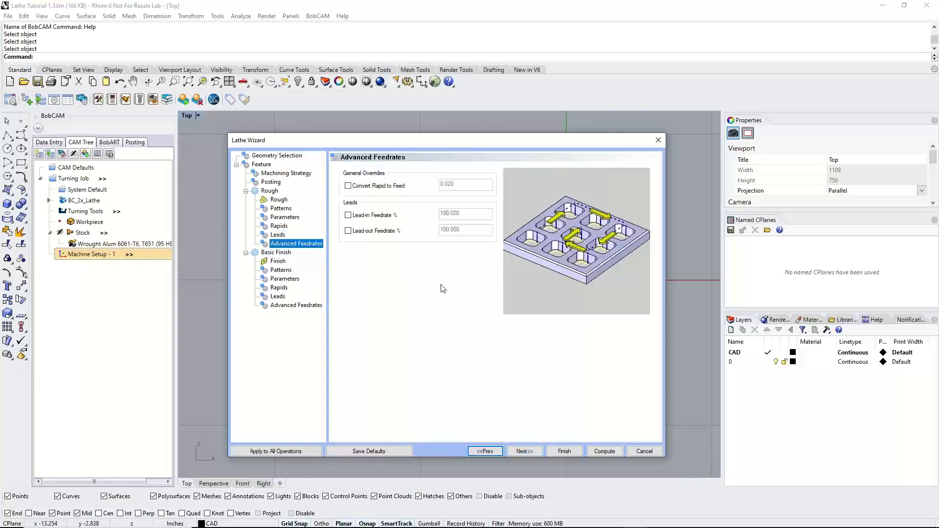
click(350, 186)
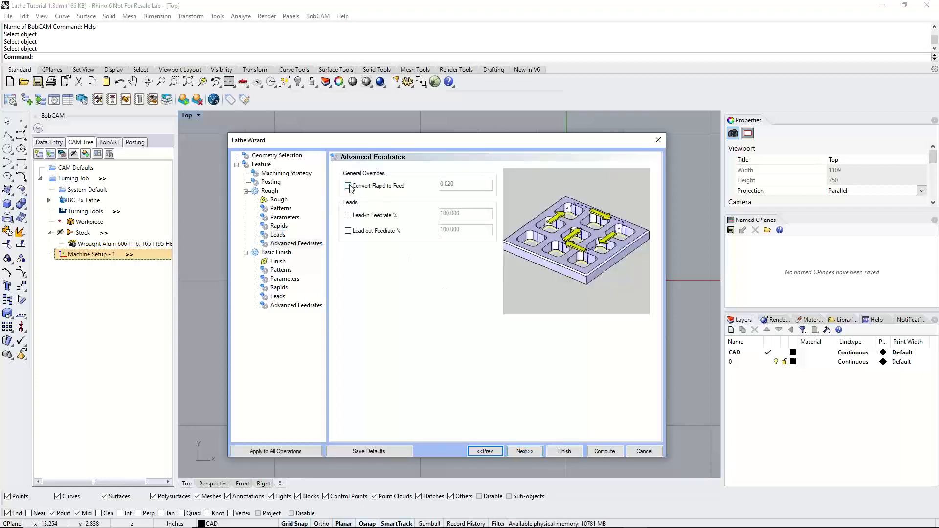
click(349, 186)
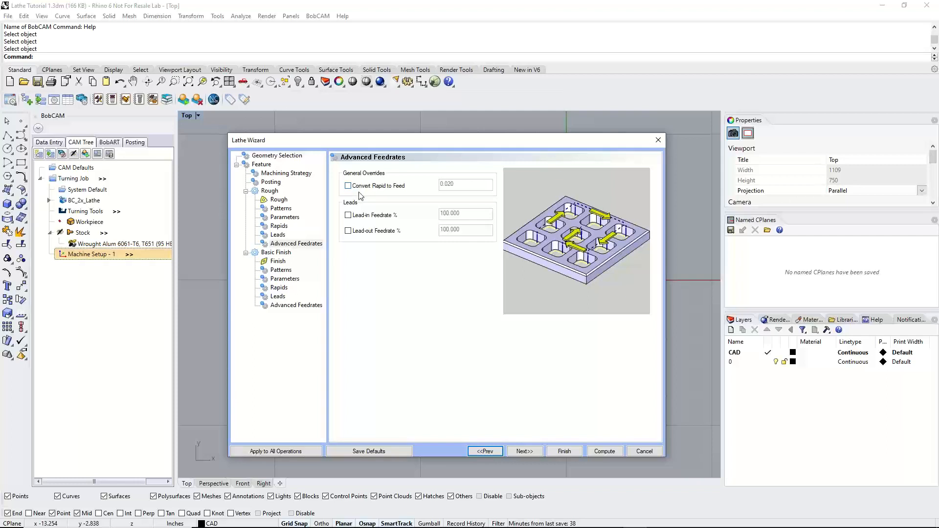
click(363, 191)
click(367, 191)
Review the finish tool's data and the Tool Crib's FINISH category, closing the crib without changes
click(536, 454)
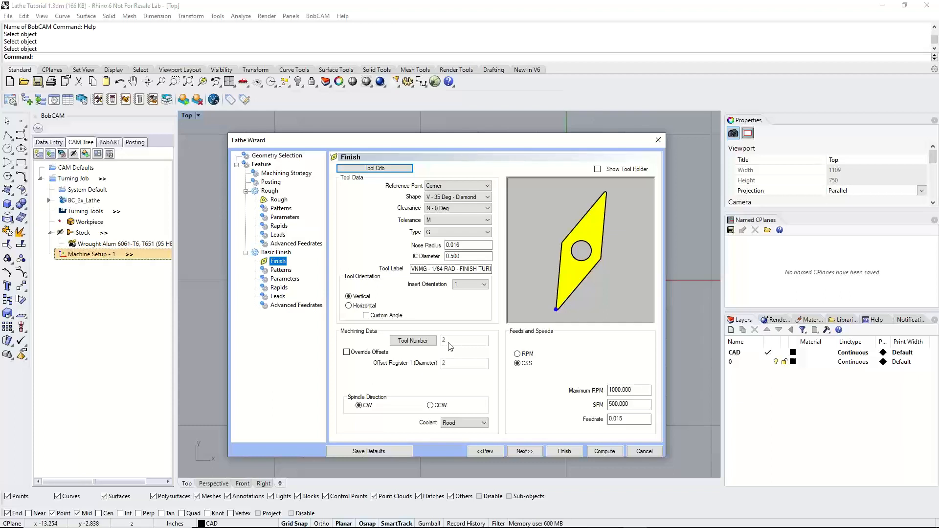
click(380, 169)
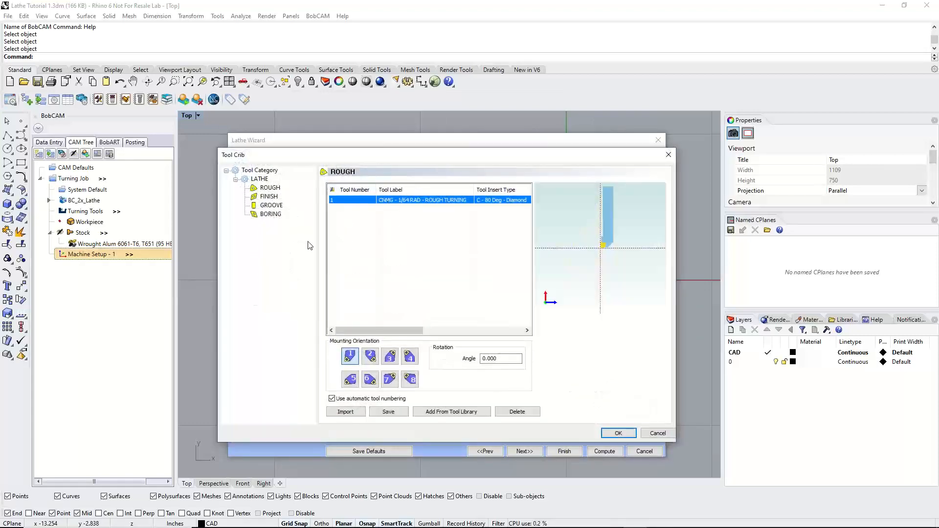
click(270, 197)
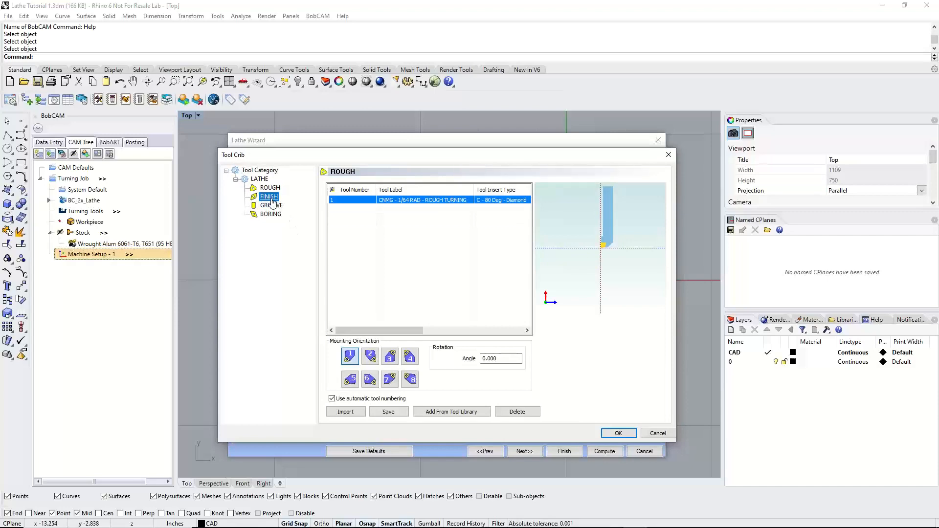
click(657, 433)
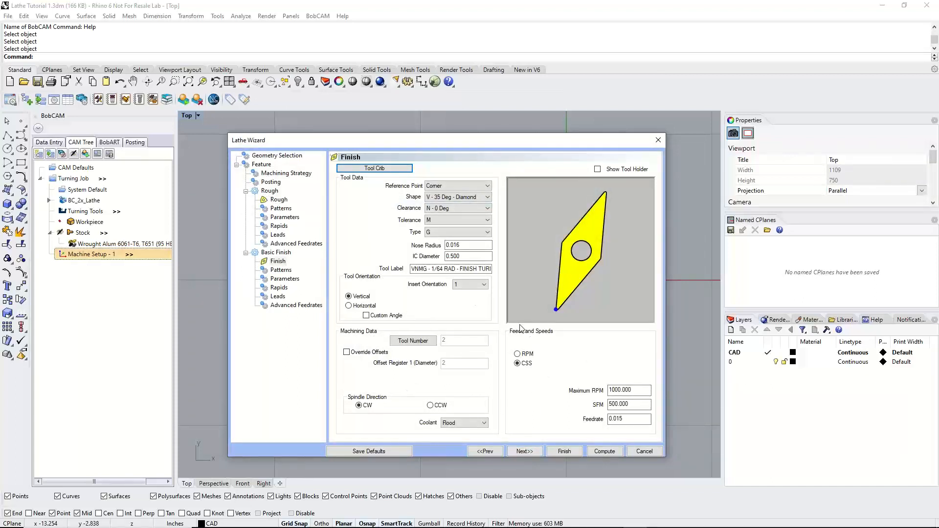
Compare the finish pattern's Alternate options Both, Face Vertical Only and Turn Diameter Only, and return to Continuous
click(533, 453)
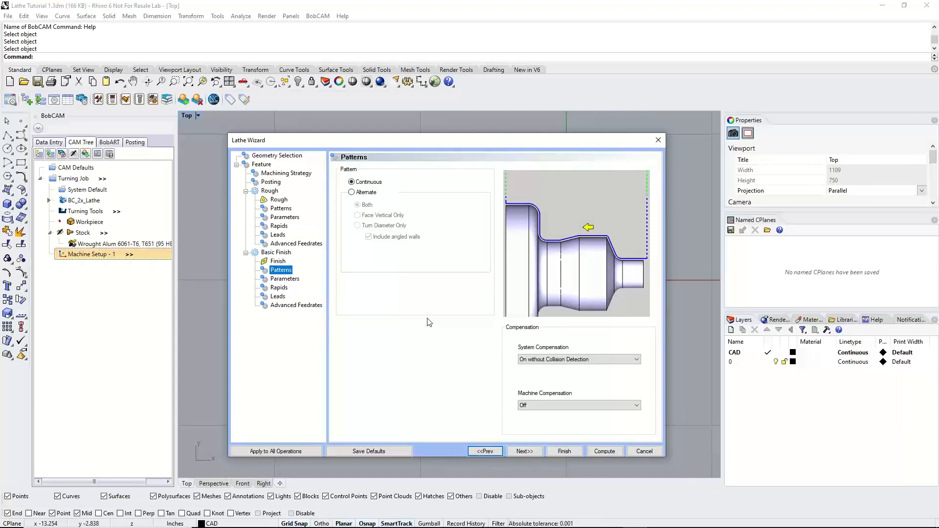
click(351, 182)
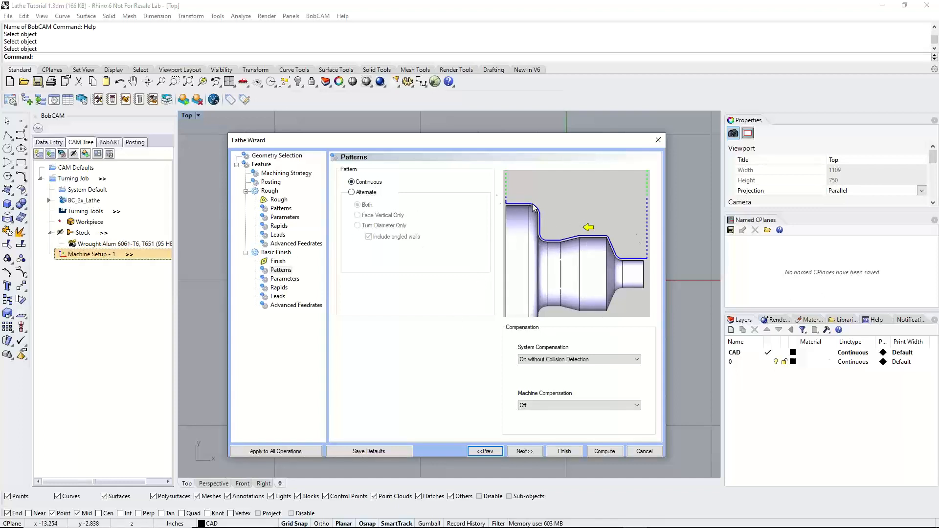
click(352, 192)
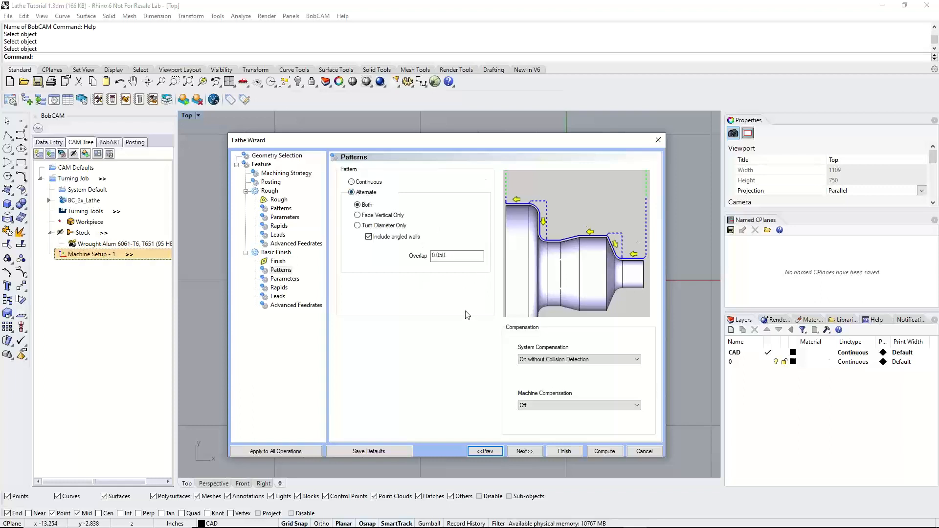
click(358, 215)
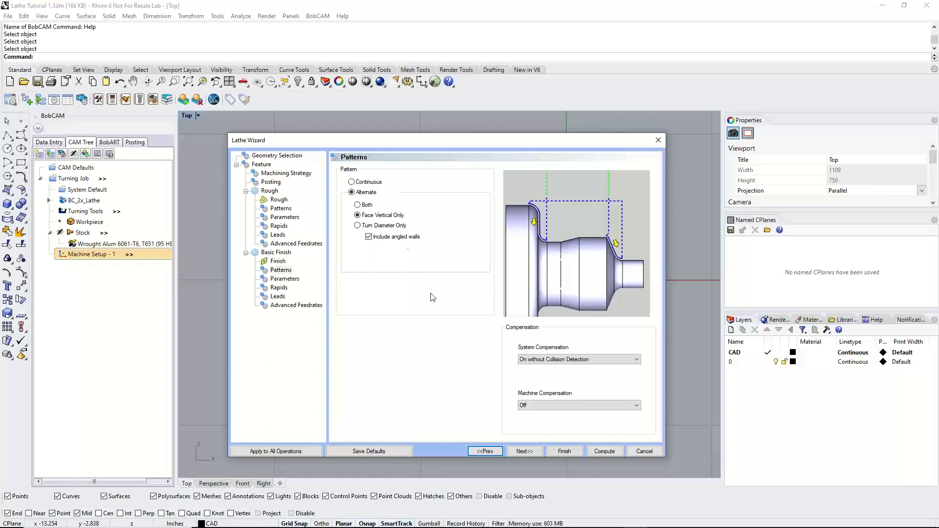
click(385, 226)
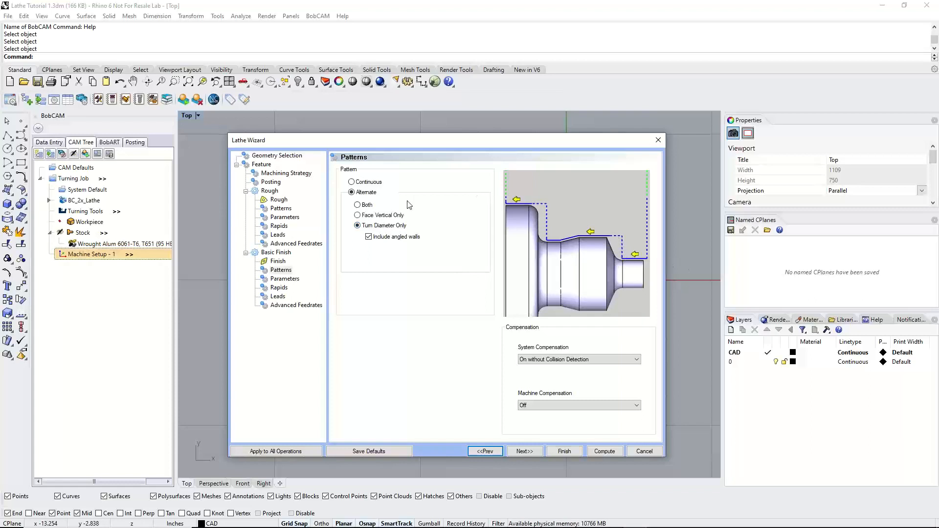
click(357, 205)
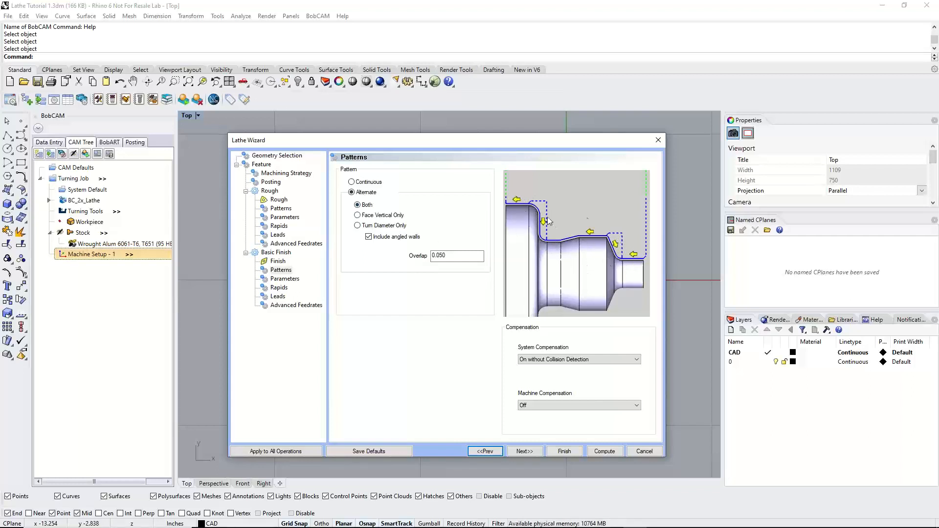
click(374, 182)
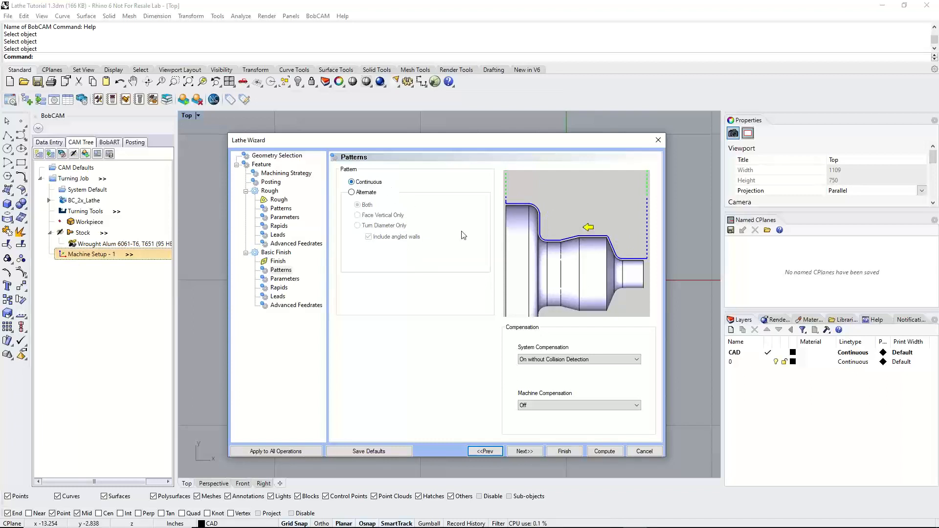
Set the finish pattern's System Compensation to On with Collision Detection
click(598, 359)
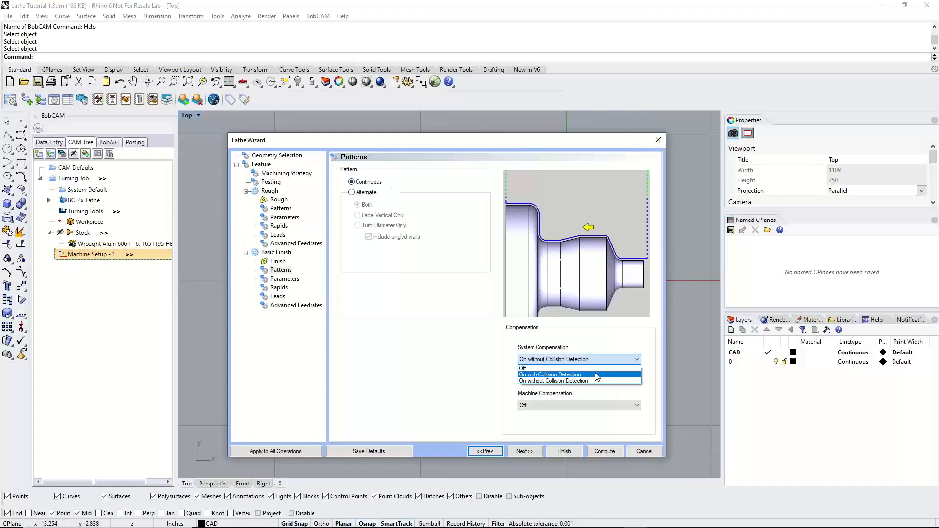
click(597, 375)
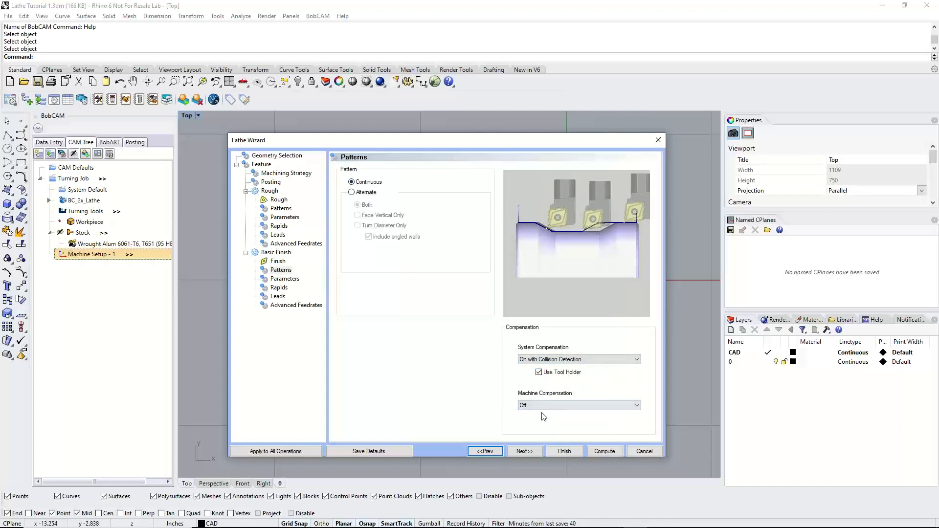
Review the finish operation's allowances, rapids, leads and advanced feedrates without changing them
click(525, 451)
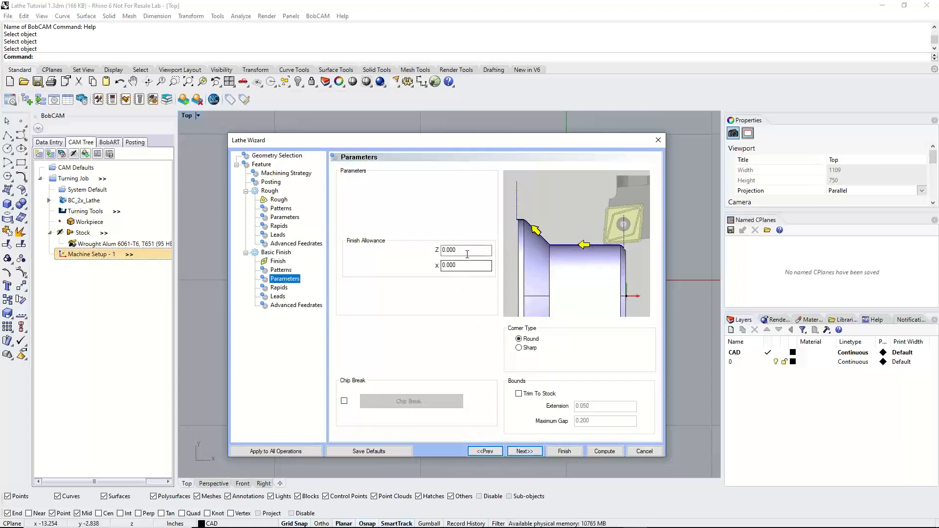
click(442, 252)
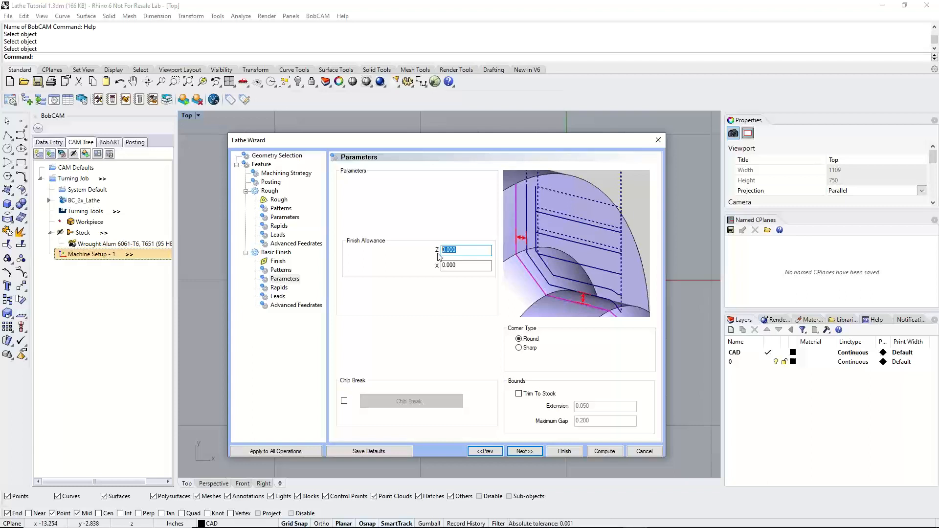
click(524, 451)
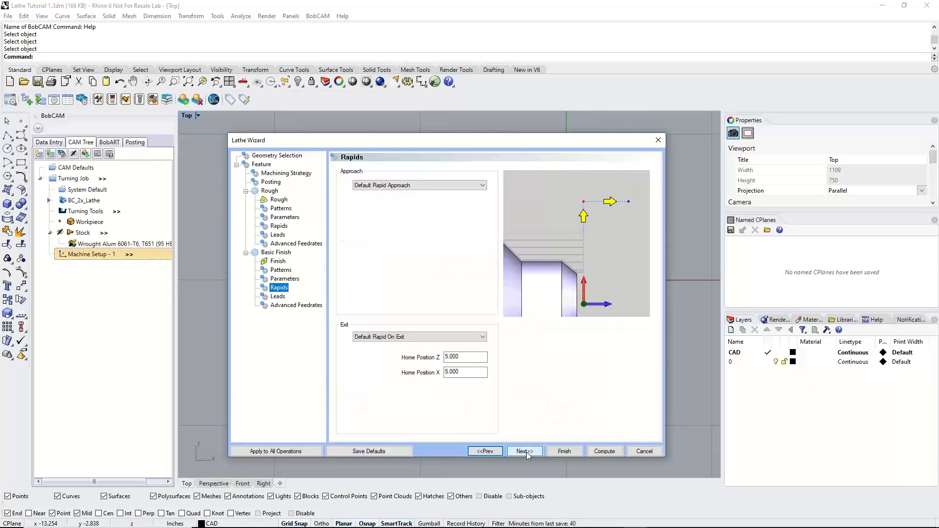
click(526, 452)
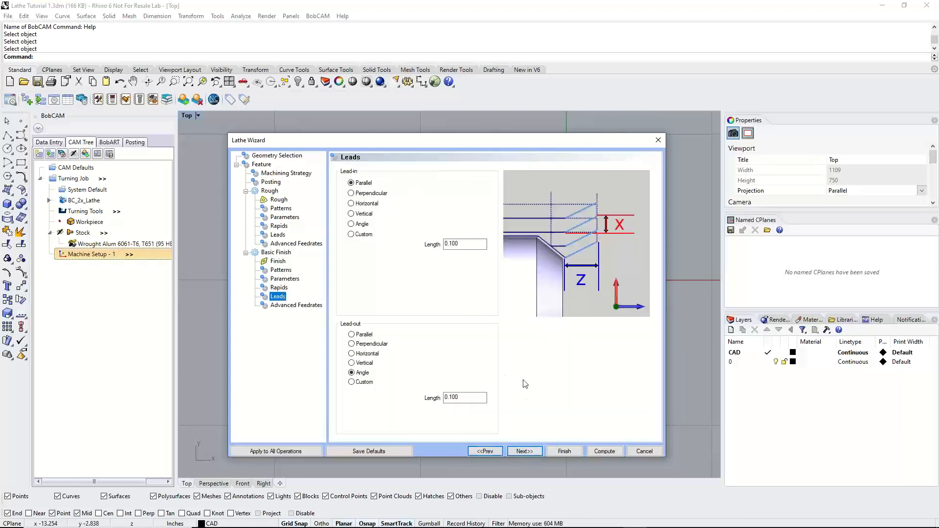
click(523, 451)
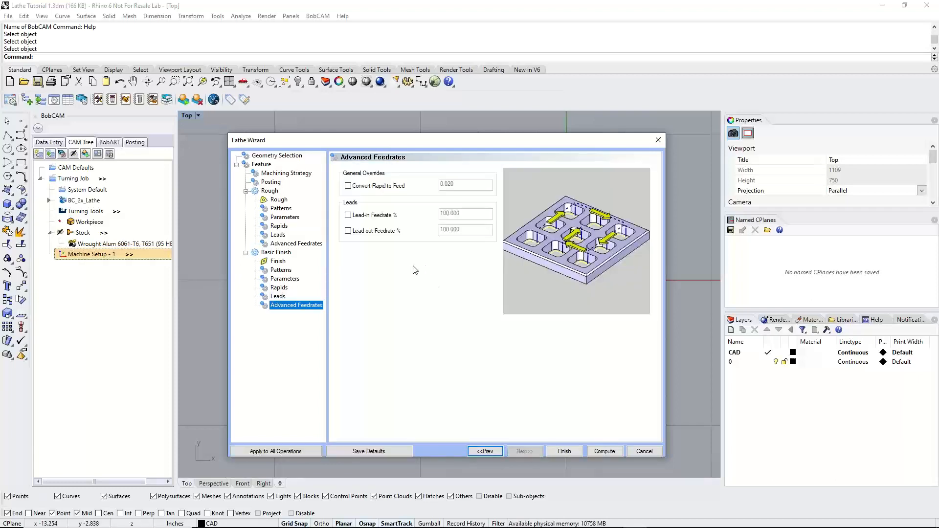
Compare the compensation settings of the rough and finish patterns, and compute the end face feature
click(281, 270)
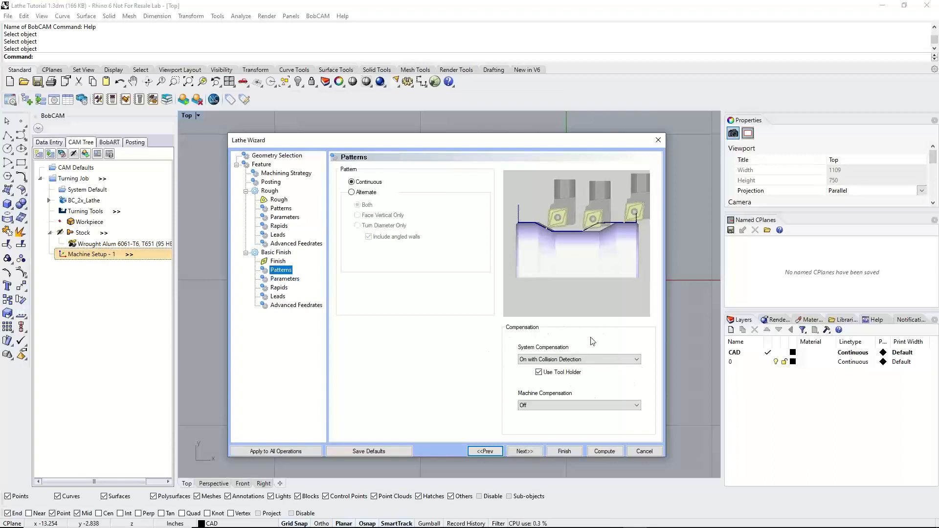
click(286, 209)
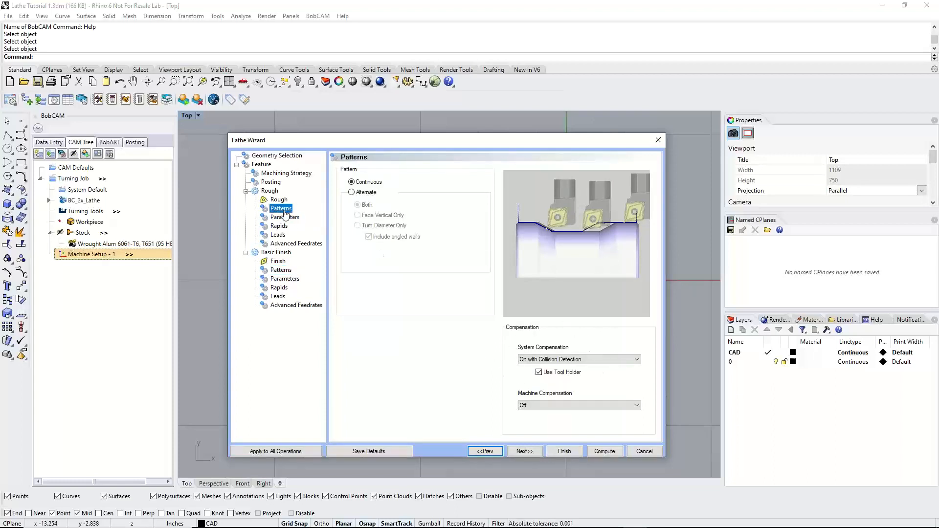
click(281, 270)
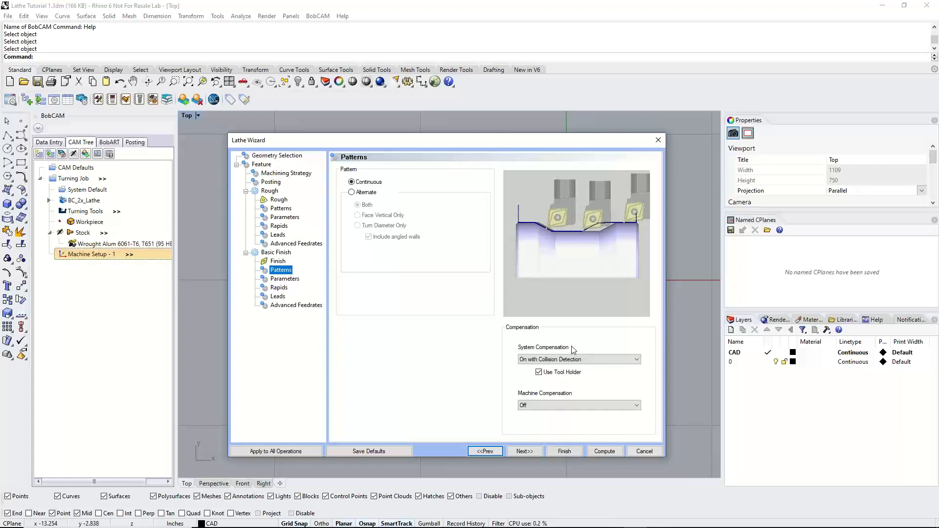
click(604, 452)
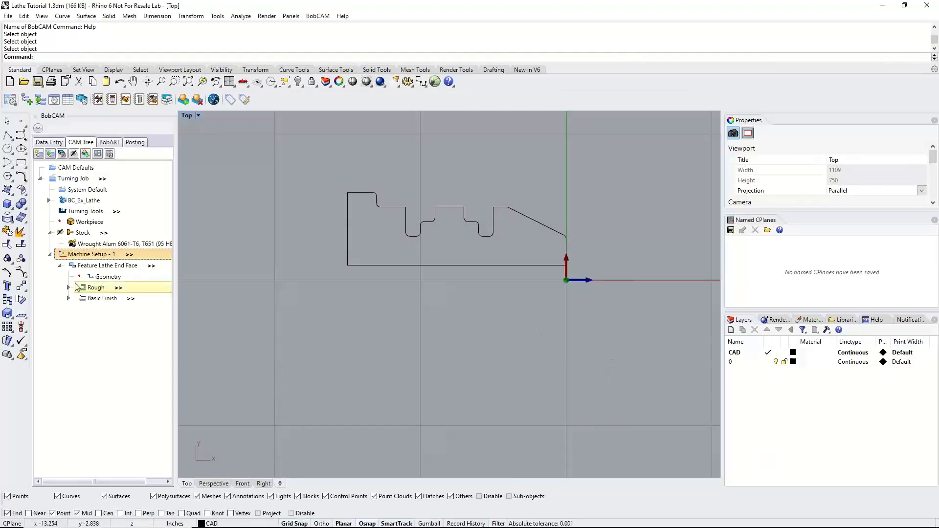
Inspect the computed rough and basic finish toolpaths at the part's end face
click(105, 266)
click(98, 289)
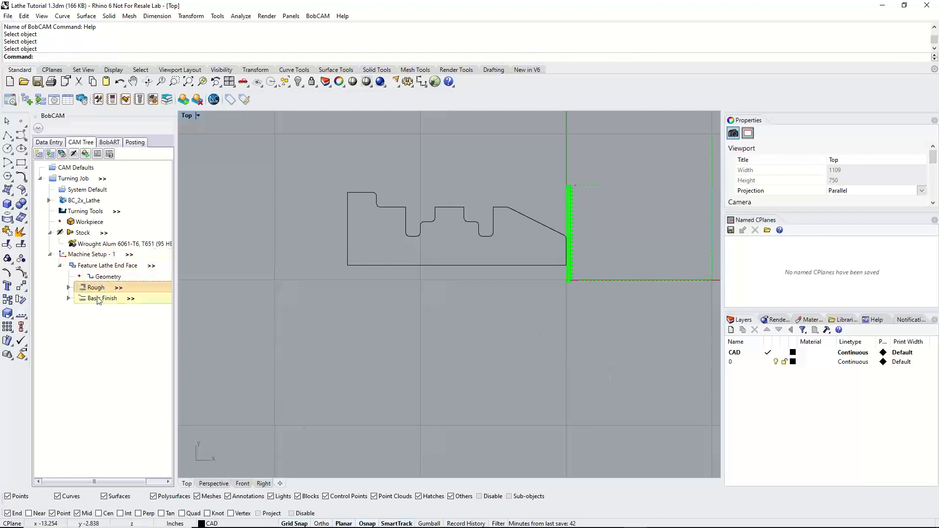
click(100, 299)
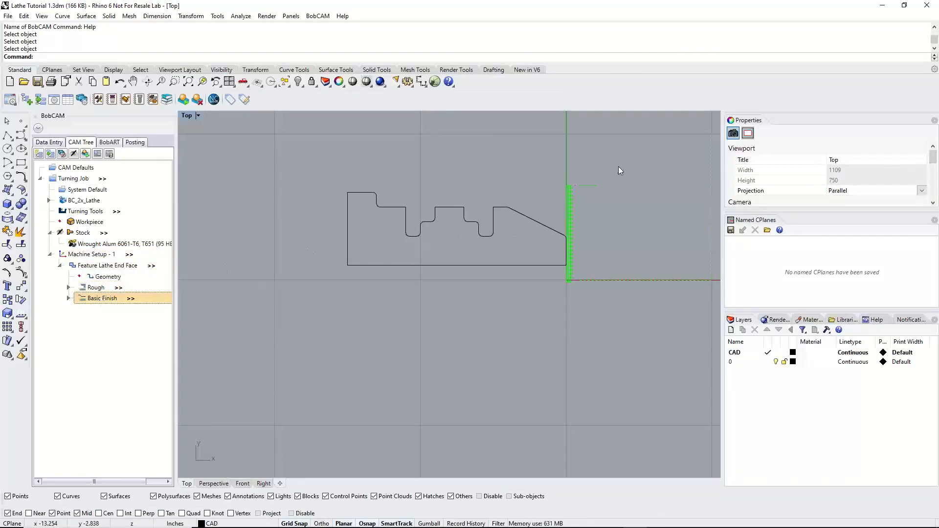
scroll(606, 191, up, 5)
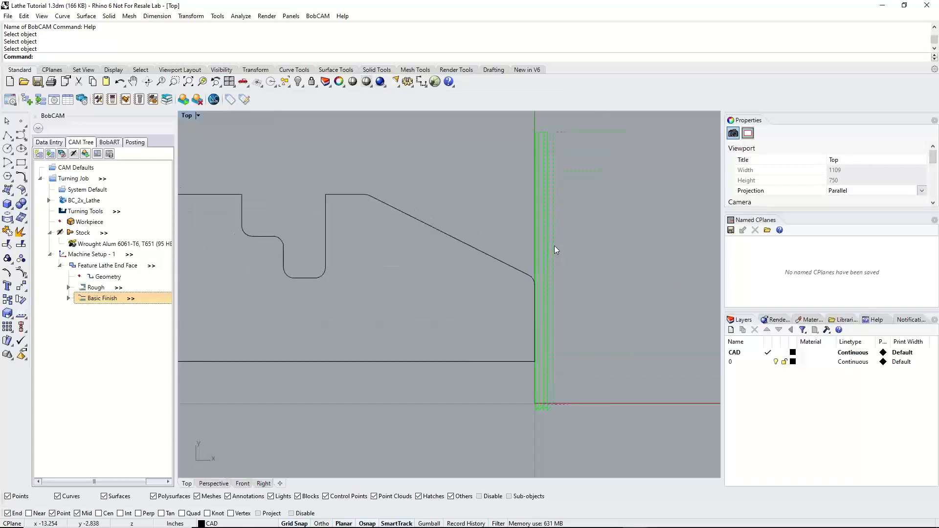
scroll(555, 244, down, 3)
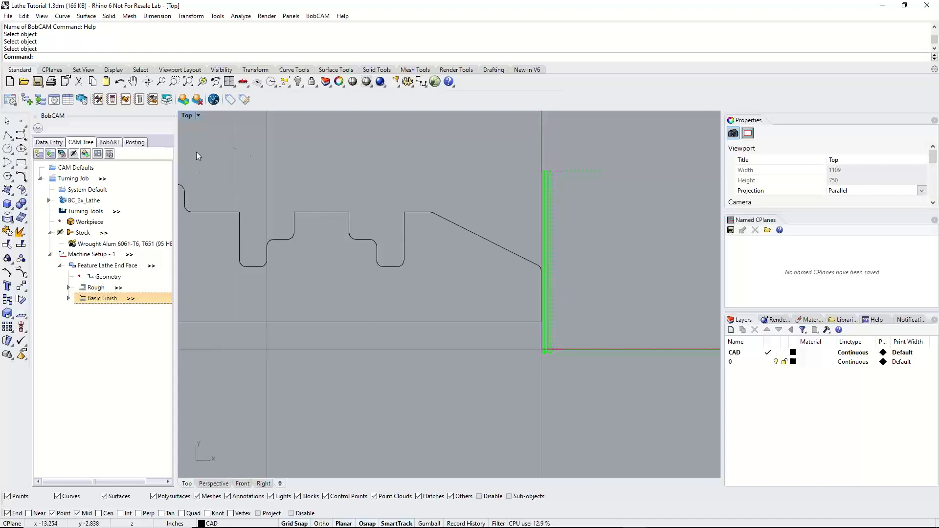
Widen the CAM tree area enough to fit the full stock material name
drag(177, 154, 196, 160)
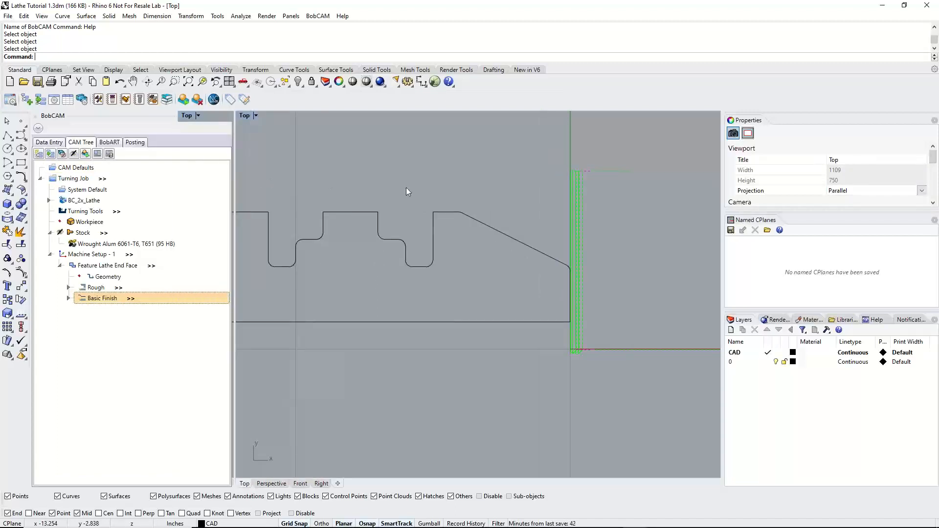
scroll(345, 222, down, 6)
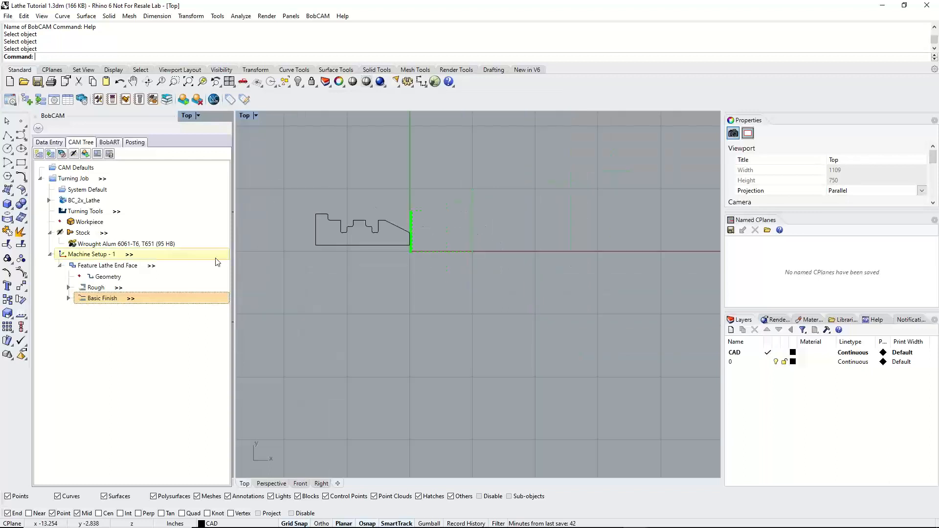
drag(234, 239, 201, 239)
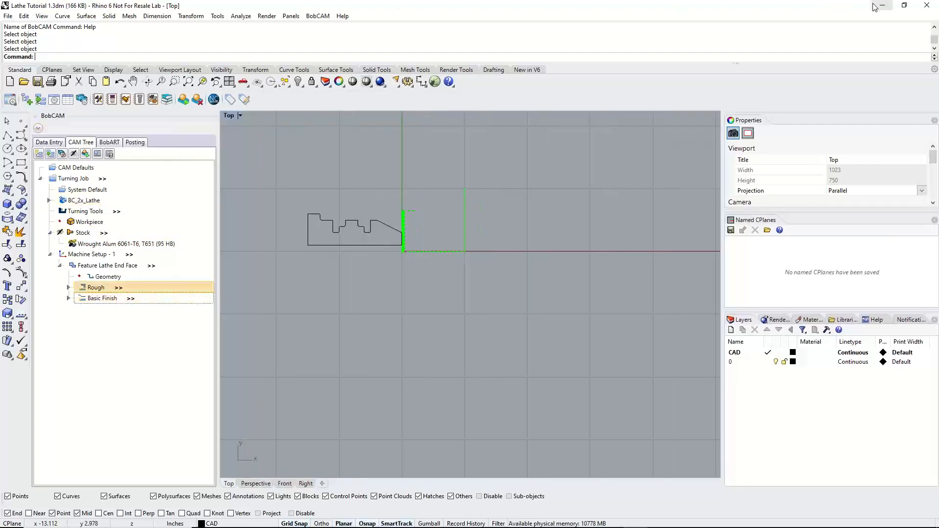
click(319, 16)
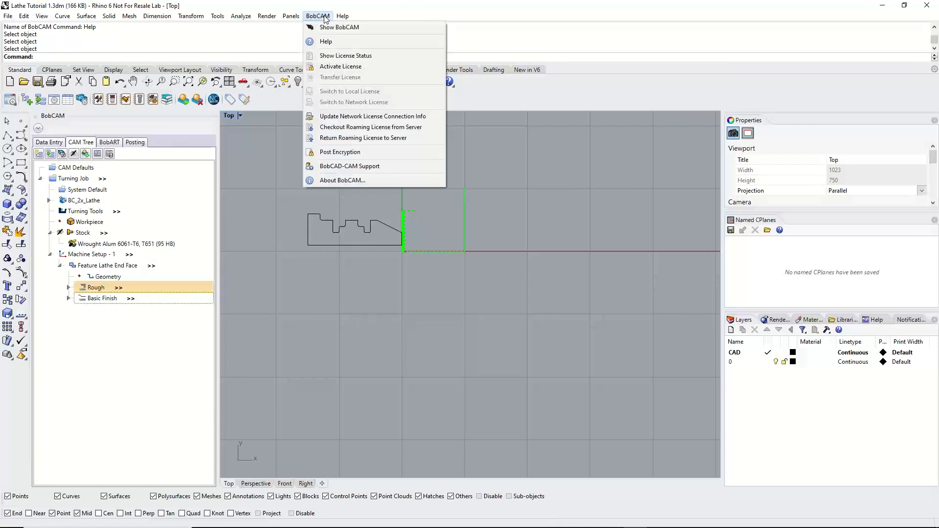
click(324, 18)
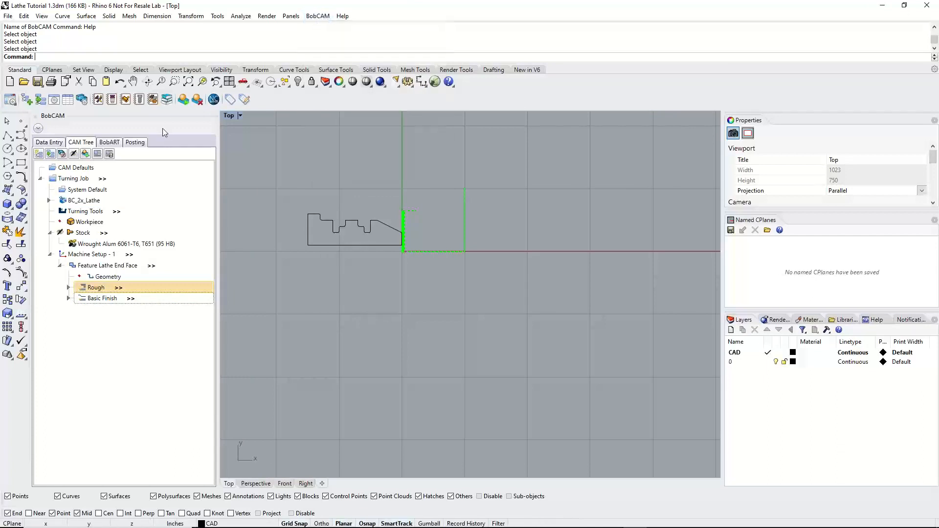
click(57, 103)
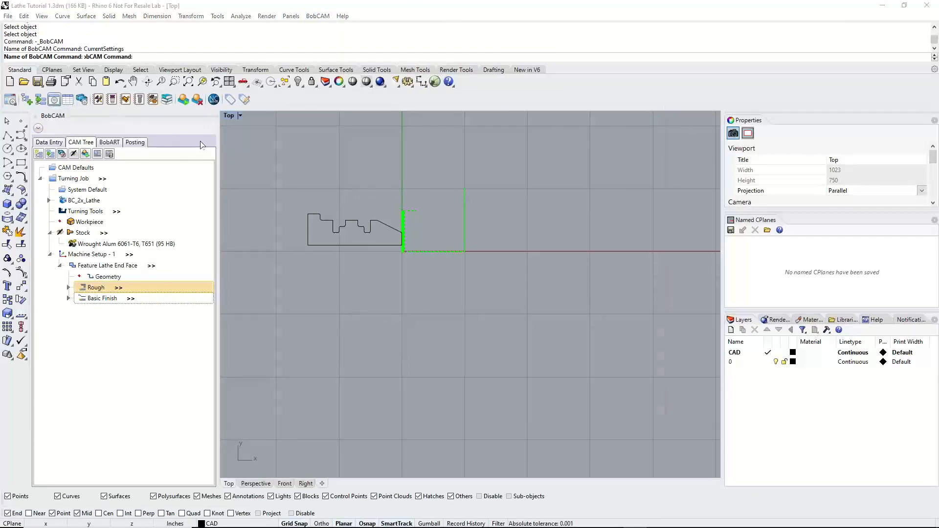
click(667, 108)
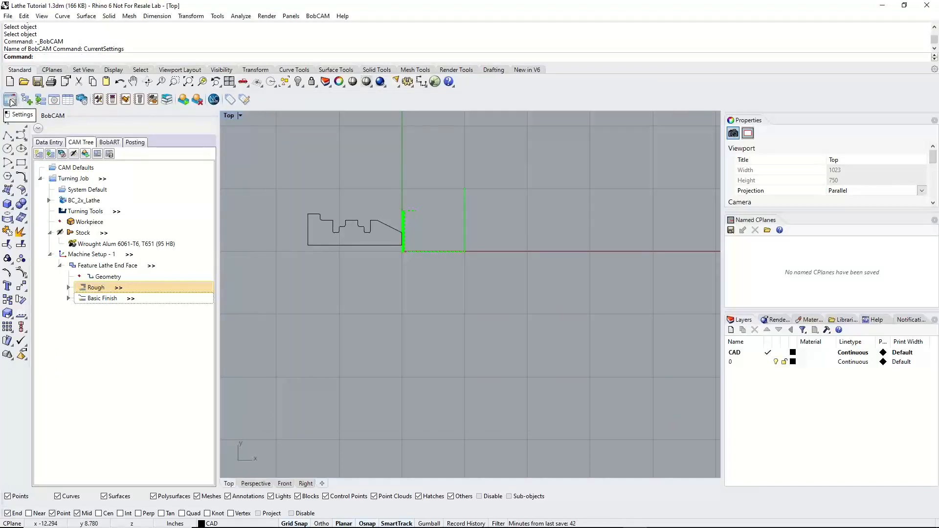
Open the BobCAM system settings and look through the User Interface and CAM options
click(11, 102)
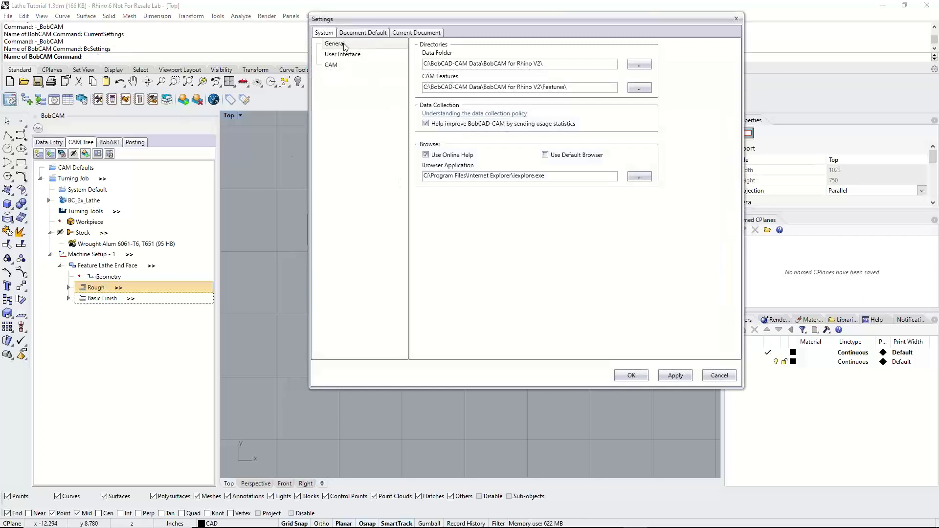
click(343, 54)
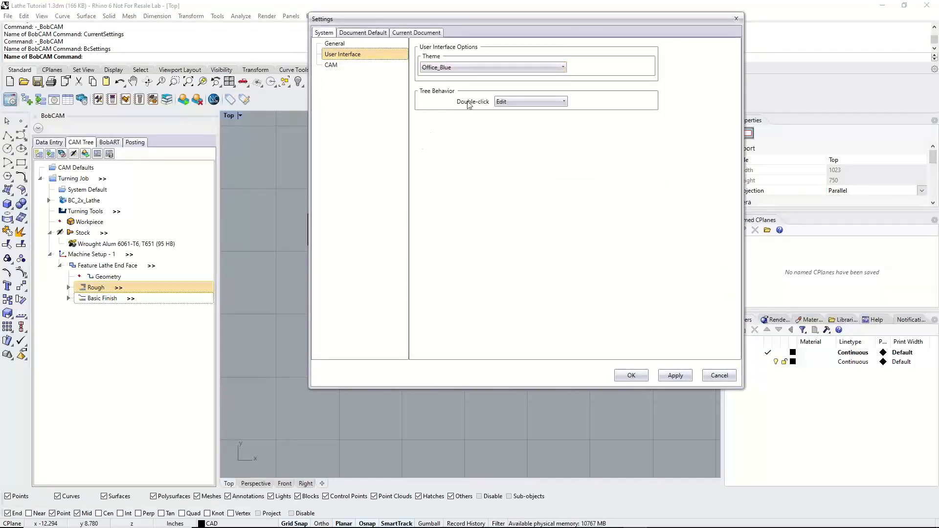
click(338, 65)
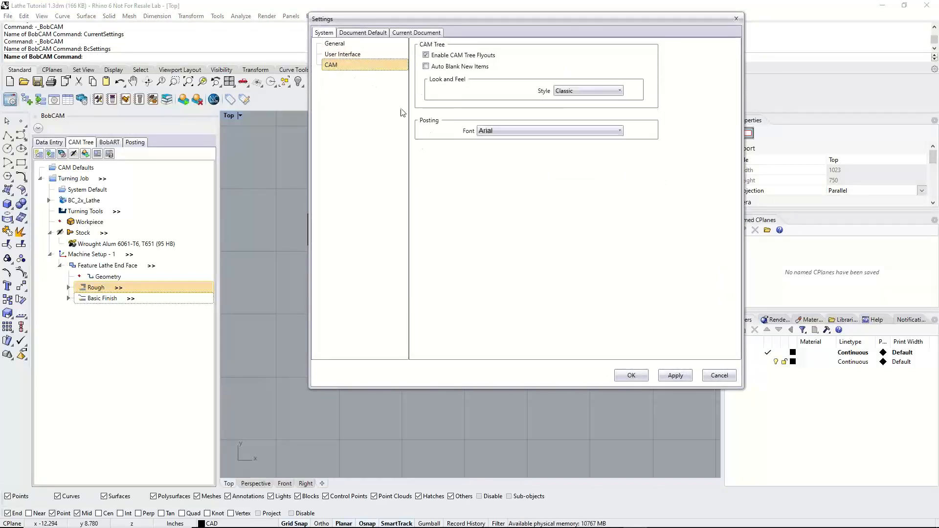
Preview the Extended options for the CAM tree's look and feel, and return the style to Classic
click(578, 91)
click(578, 113)
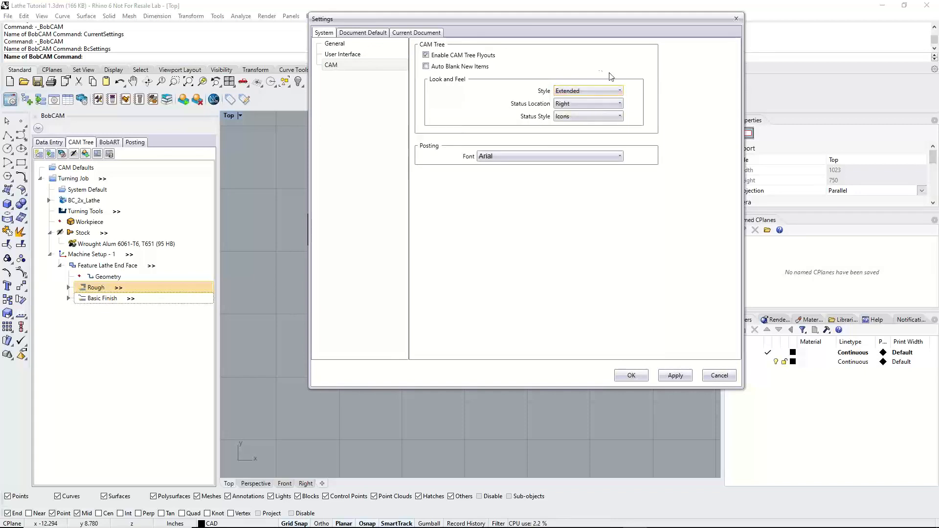
click(579, 90)
click(576, 101)
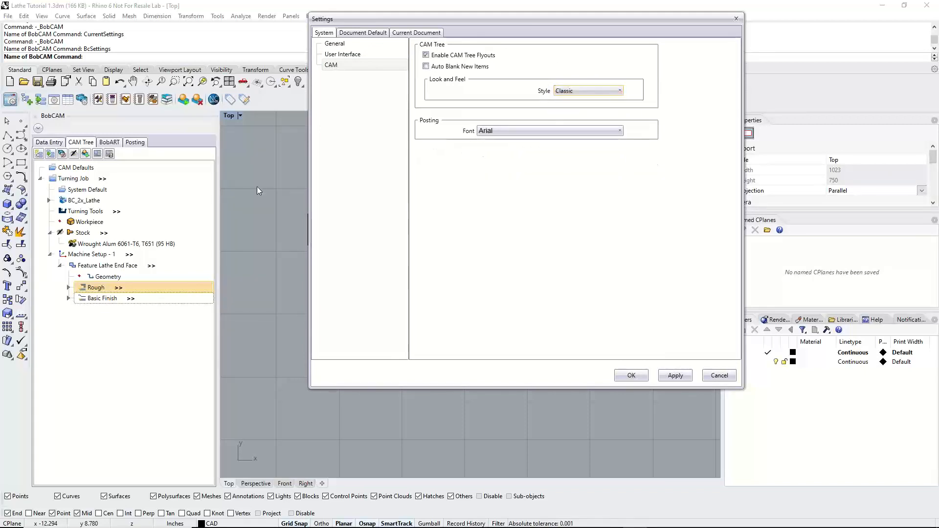
Set the CAM tree style to Extended and apply the settings
click(570, 91)
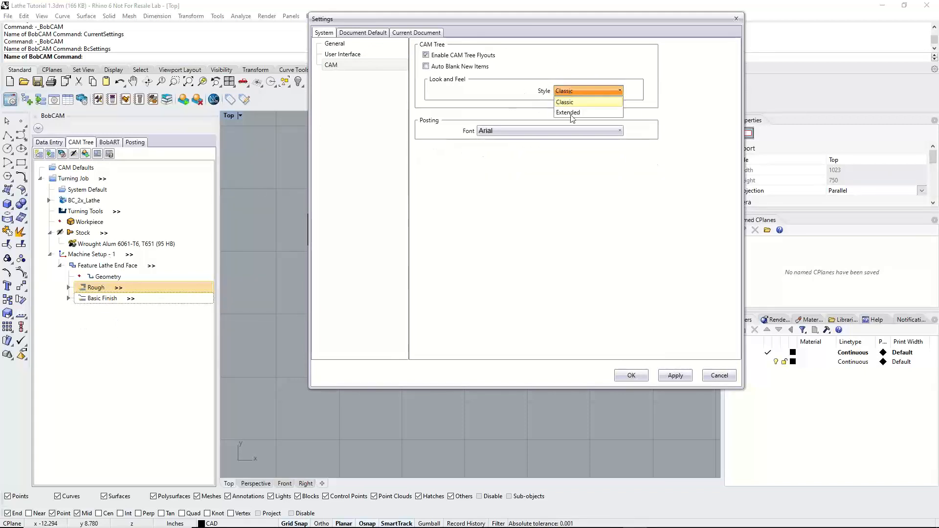
click(577, 113)
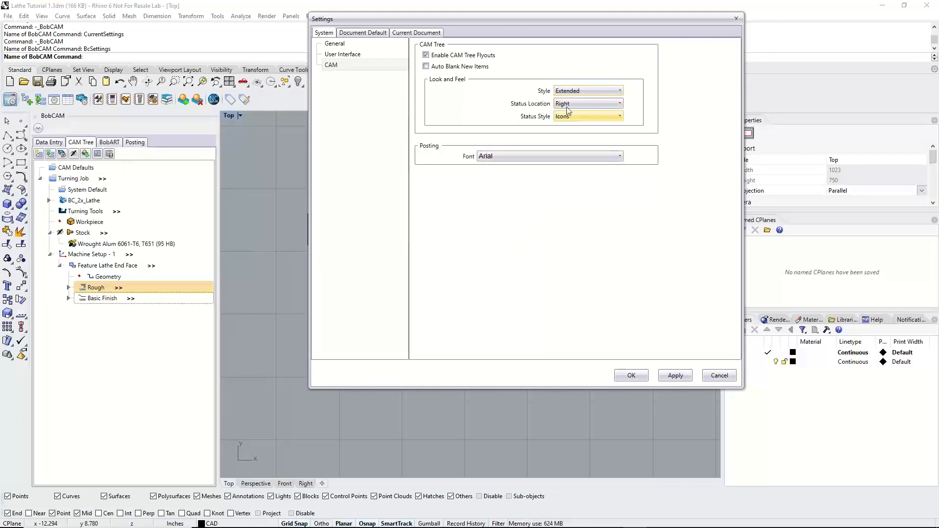
click(675, 376)
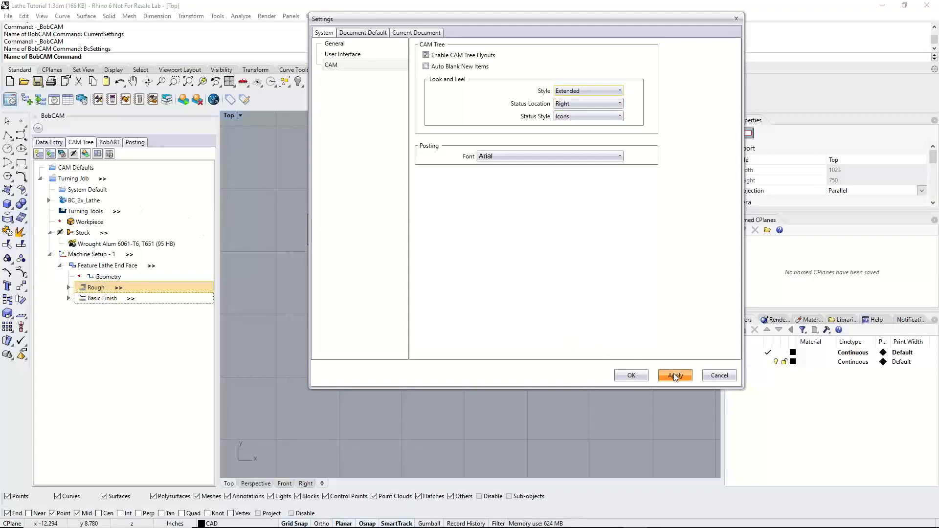
click(625, 376)
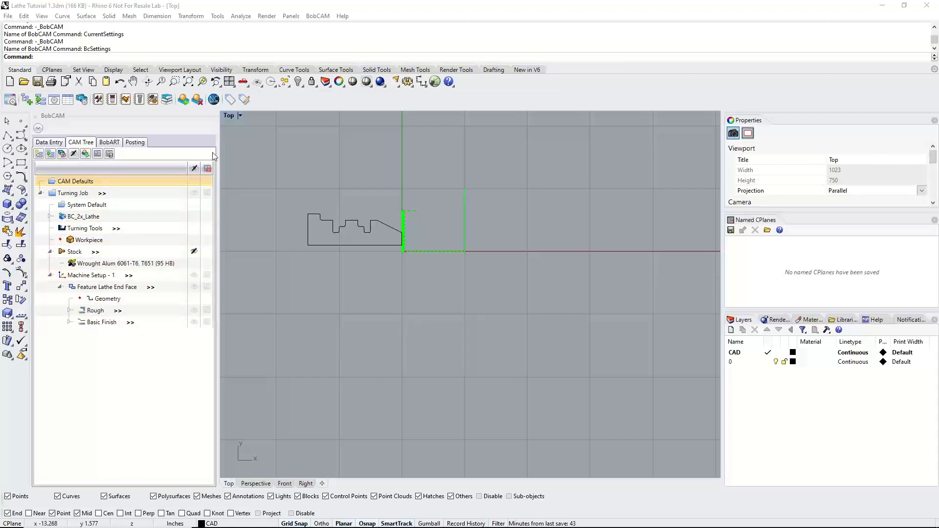
Hide and redisplay the turning job from the CAM tree's status column, check the stock's toggle, and inspect the part with its toolpaths
click(194, 193)
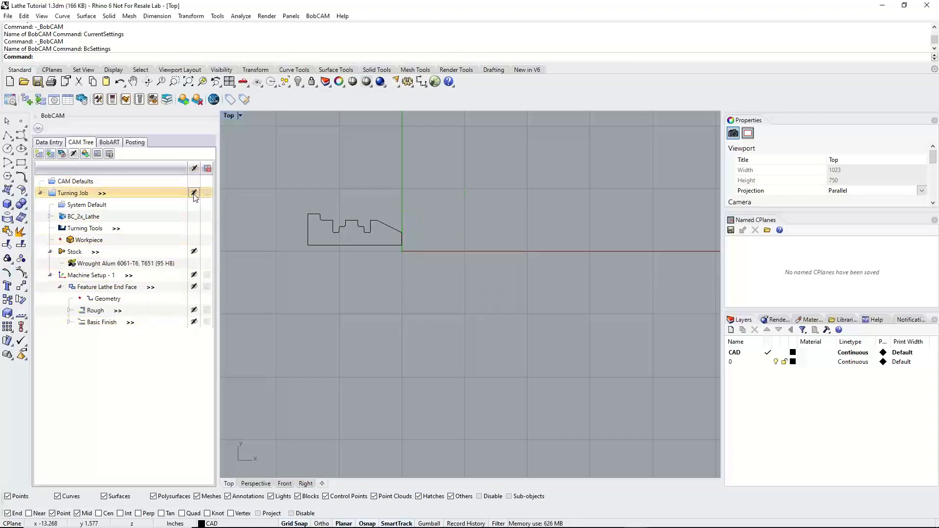
click(195, 194)
click(195, 254)
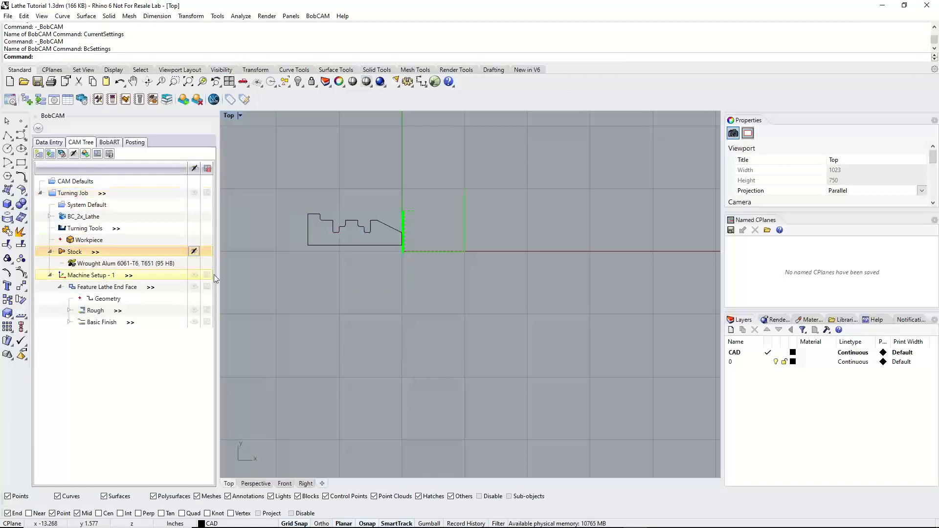
scroll(287, 207, up, 5)
scroll(289, 196, up, 2)
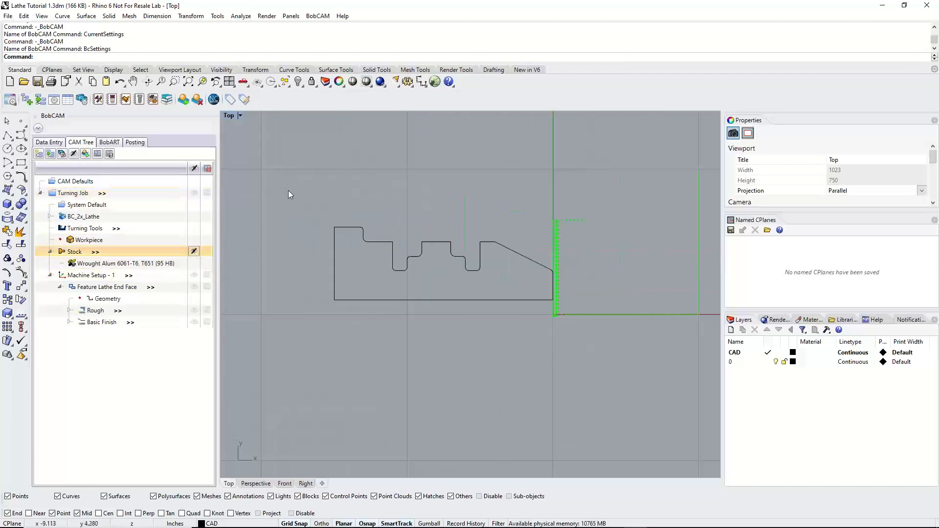
scroll(314, 216, up, 1)
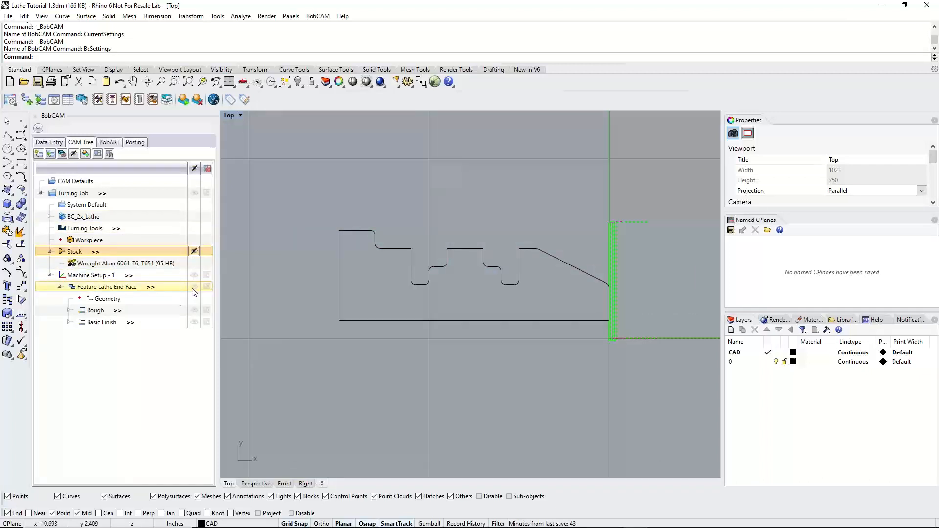
Hide the end face feature's toolpaths and select its Rough operation to inspect that toolpath on its own
click(103, 287)
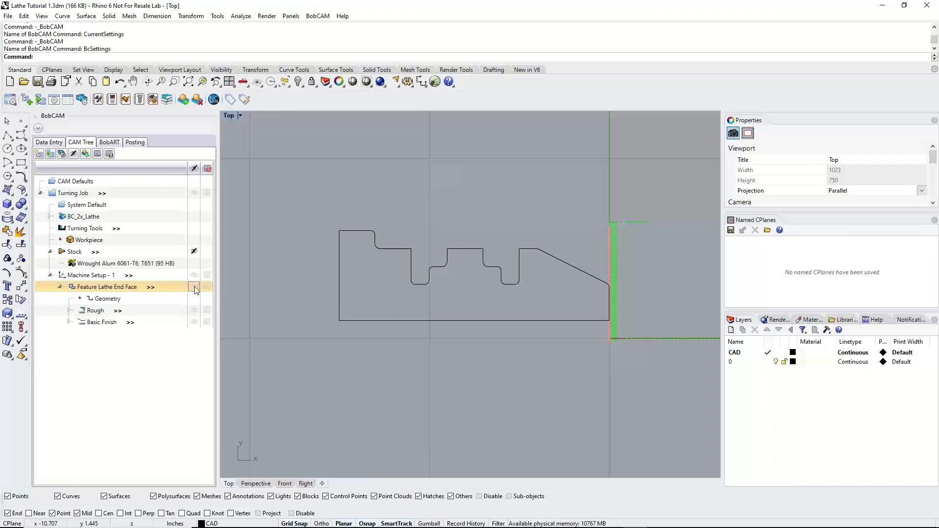
click(98, 312)
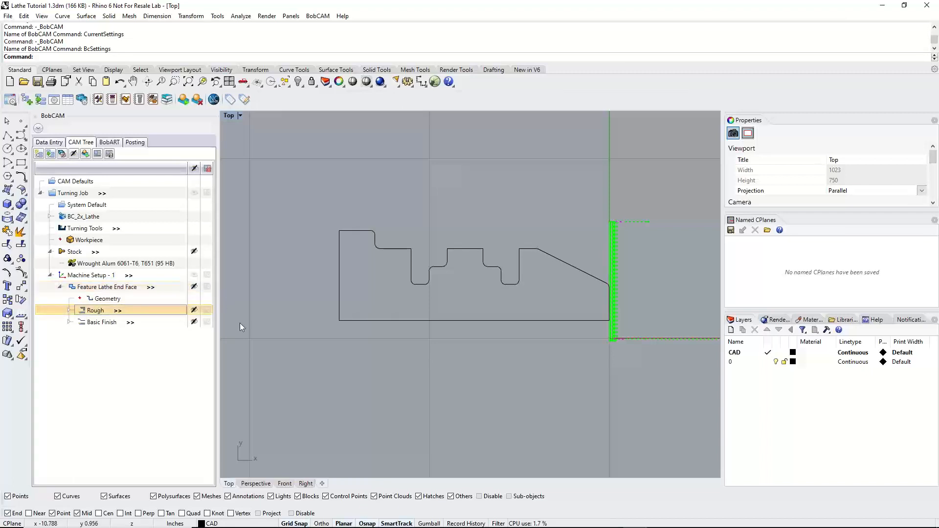
scroll(682, 302, up, 6)
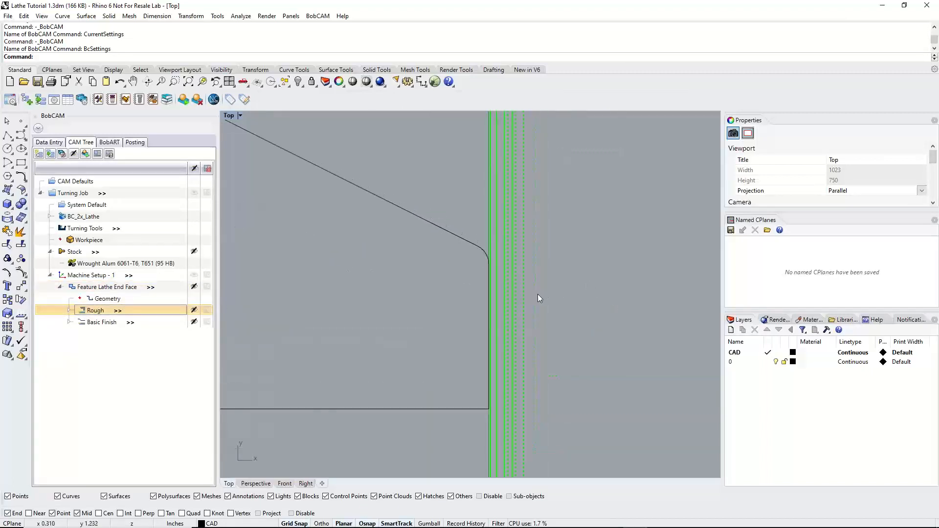
scroll(538, 299, down, 5)
Select the end face's Basic Finish operation and inspect its toolpath where it passes the part's centerline
click(96, 324)
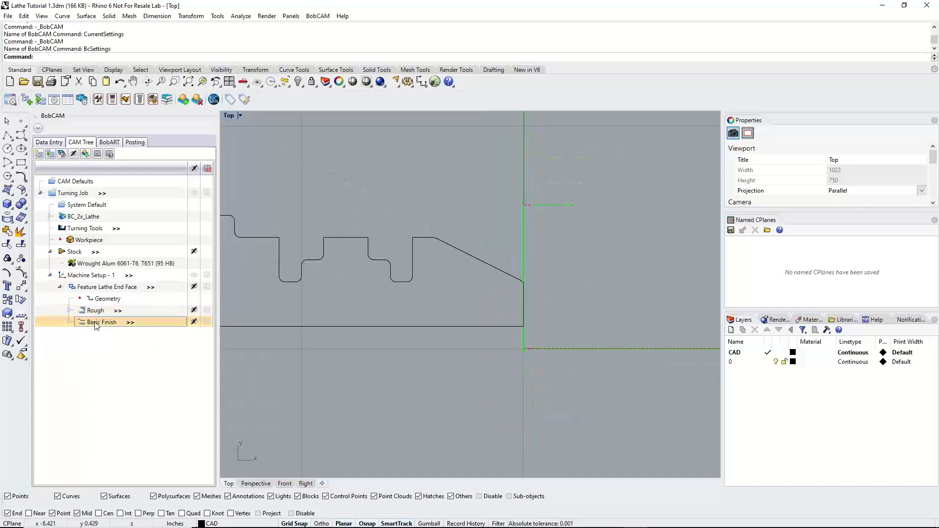
scroll(495, 345, up, 2)
scroll(529, 344, up, 3)
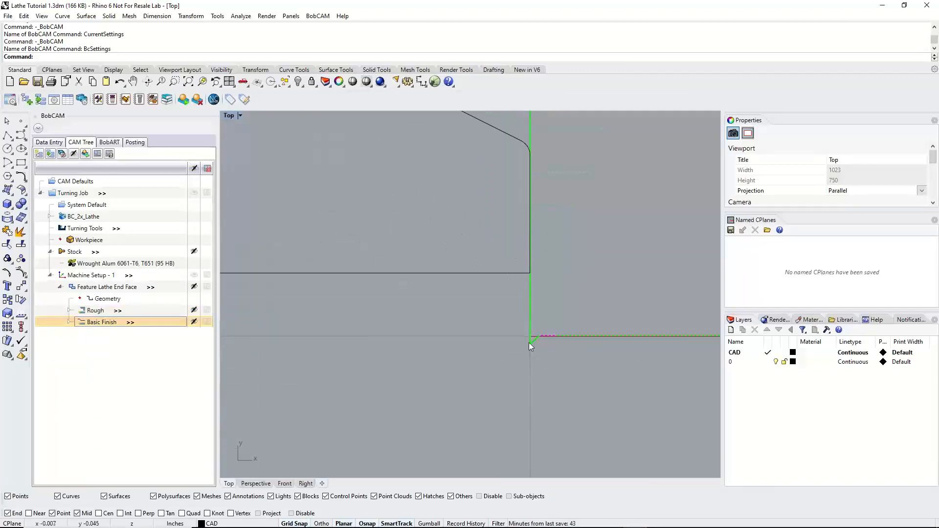
scroll(529, 345, up, 3)
scroll(533, 345, down, 5)
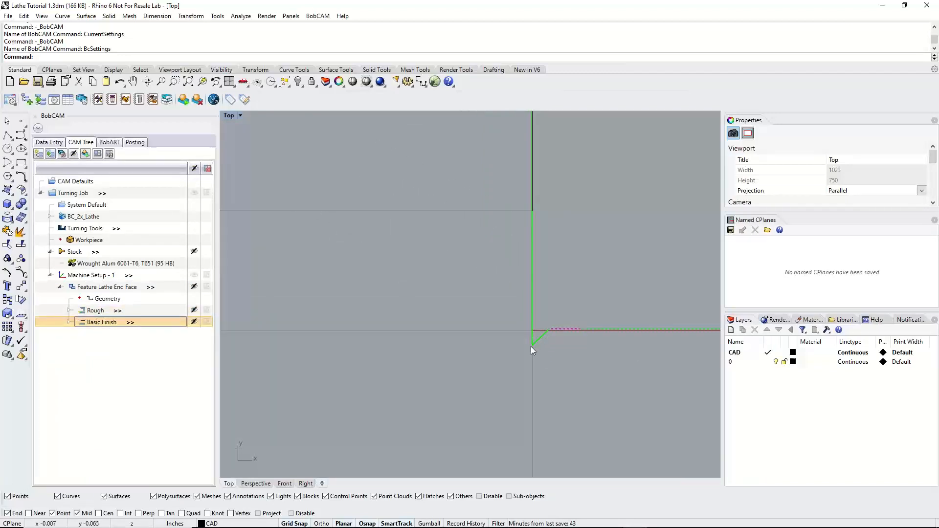
scroll(553, 354, down, 2)
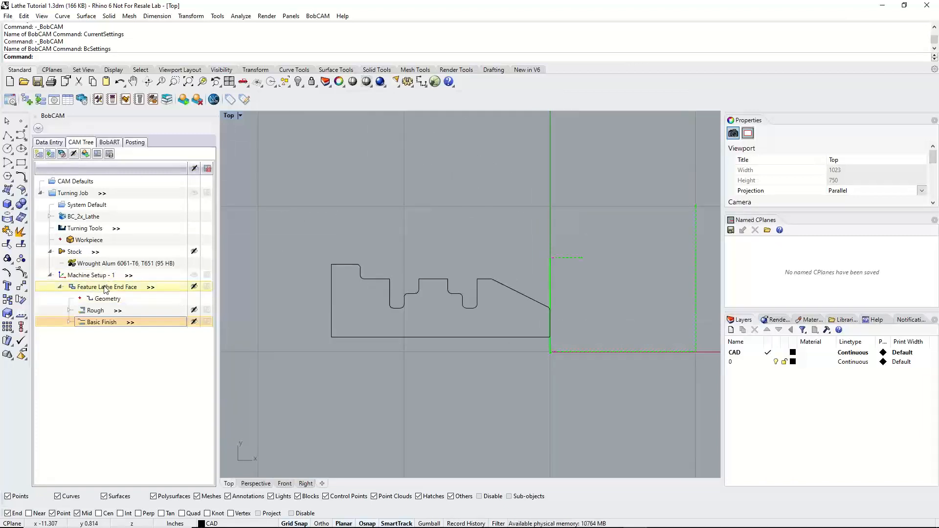
Collapse the end face feature, add a Lathe Turning feature to Machine Setup - 1 and start its geometry selection
click(60, 288)
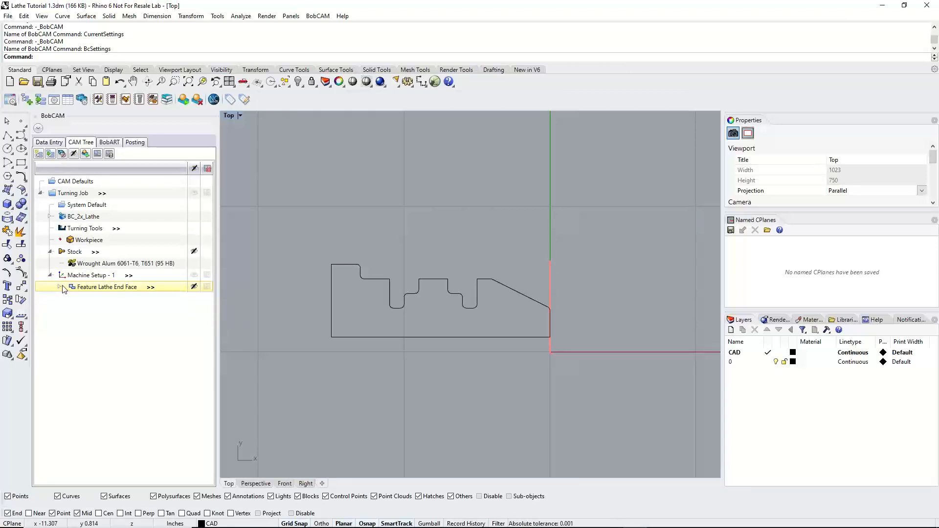
click(86, 278)
right_click(87, 278)
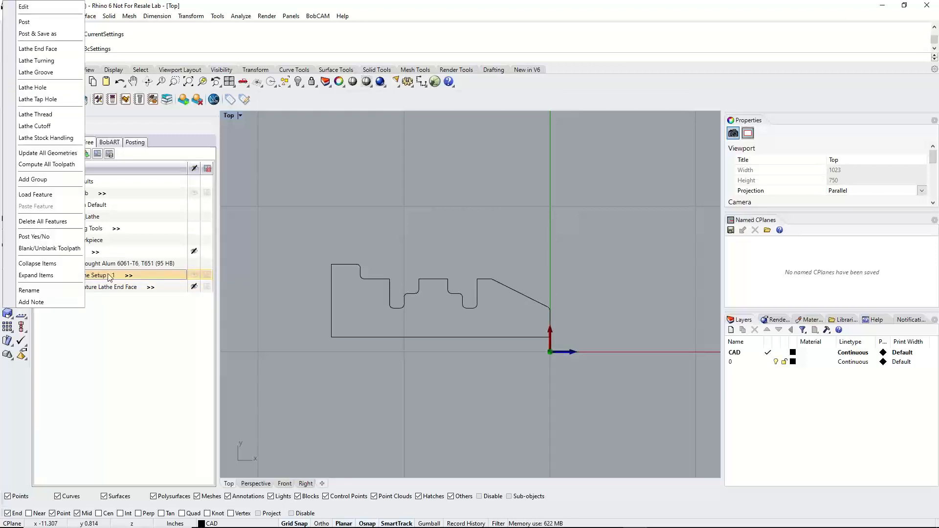
click(49, 62)
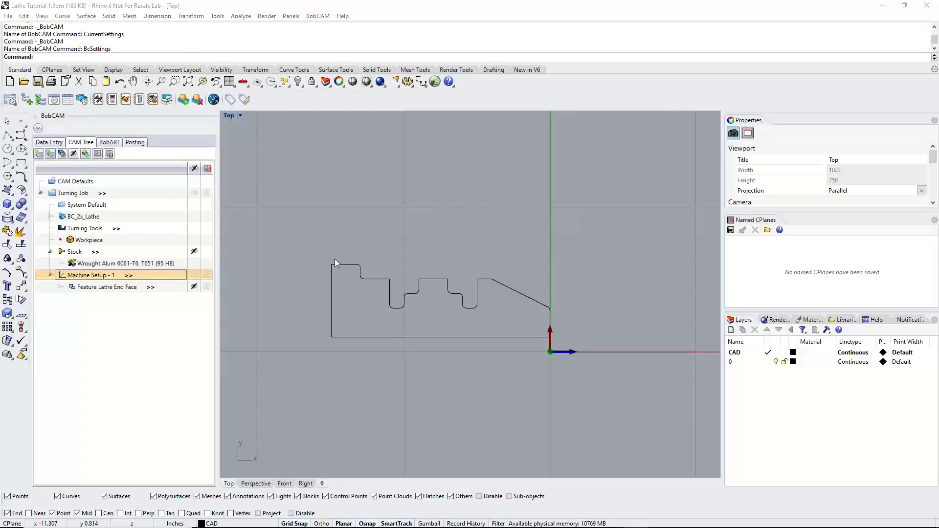
click(418, 169)
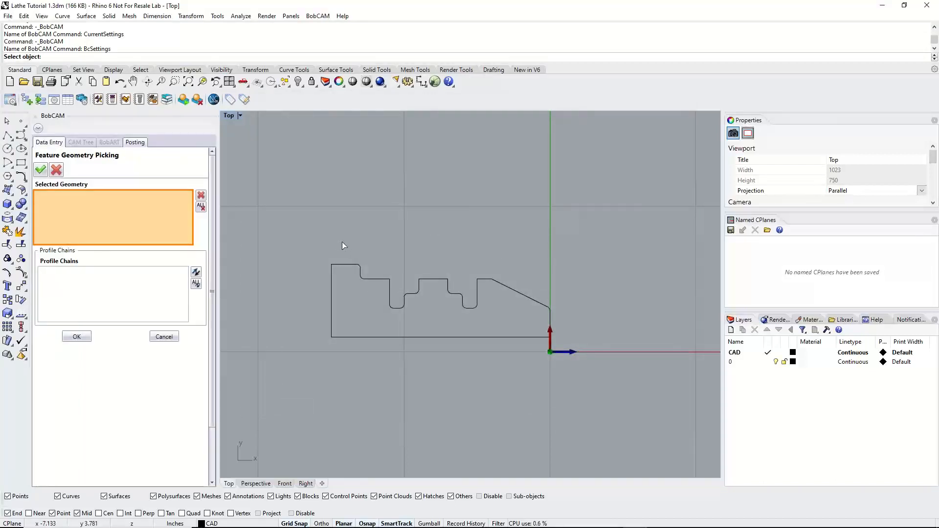
Assign the part's outer profile, from the front corner arc to the rear upper edge, as the turning geometry after checking its chain direction
drag(342, 242, 547, 315)
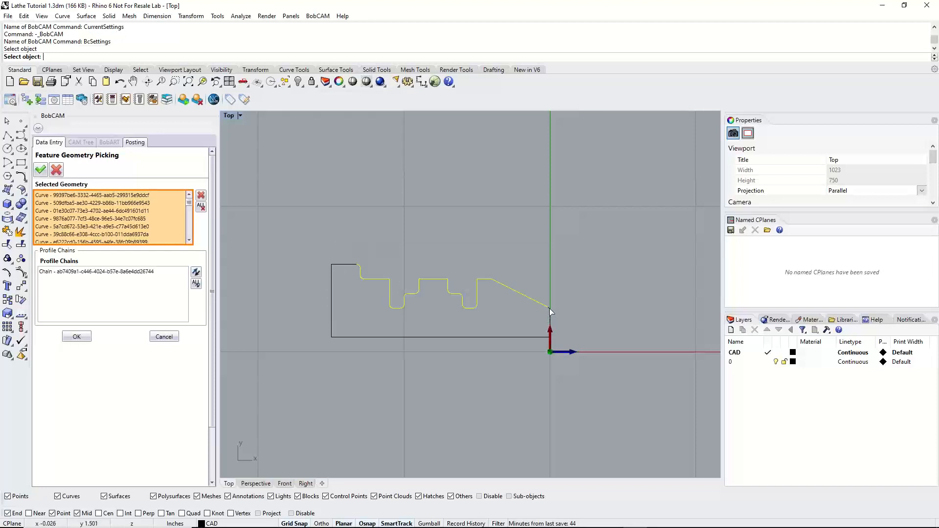
click(550, 308)
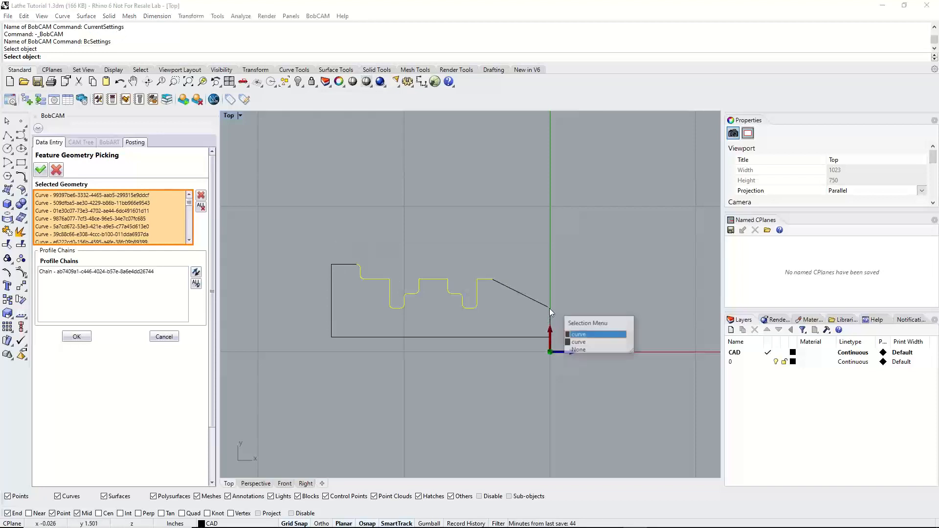
click(606, 335)
click(344, 266)
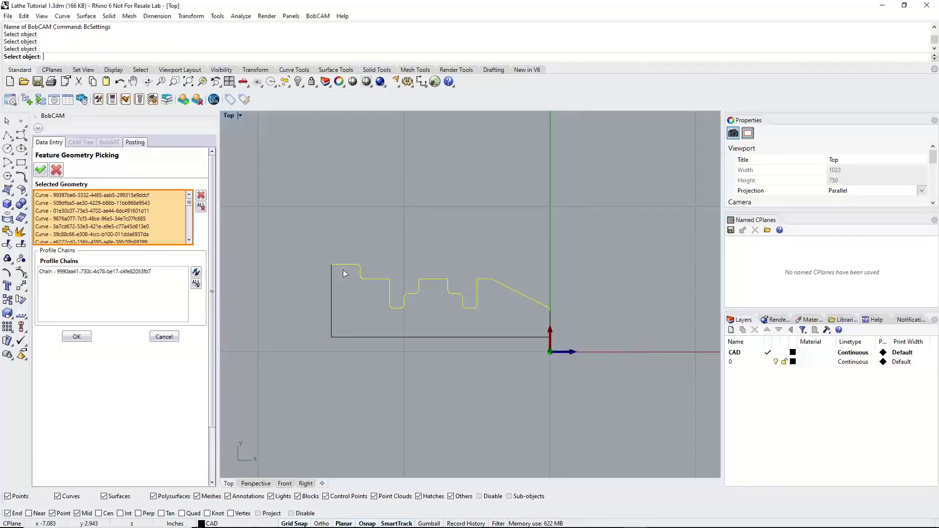
click(98, 272)
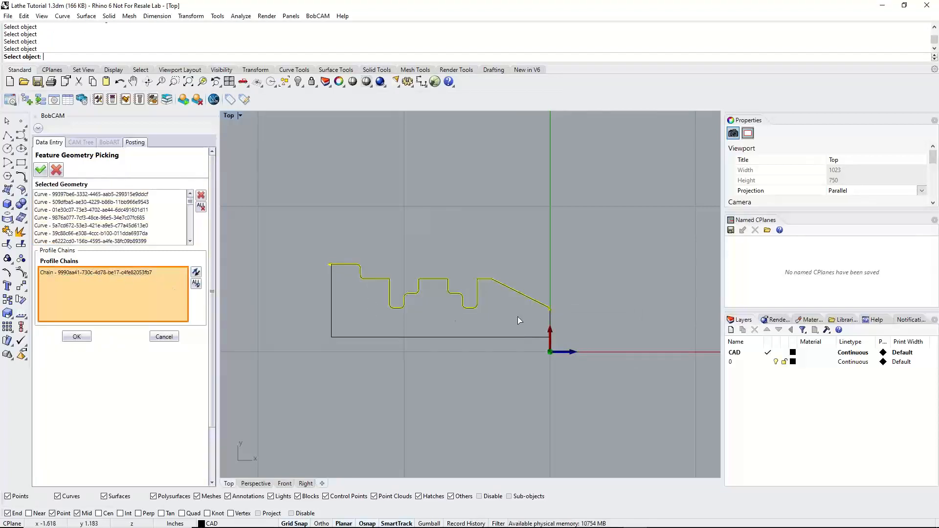
scroll(550, 311, up, 3)
scroll(542, 304, down, 1)
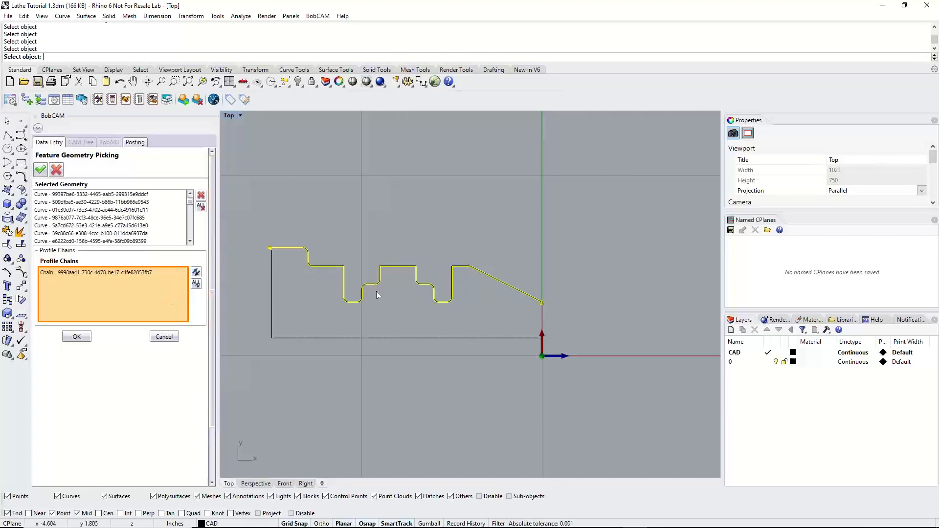
click(76, 336)
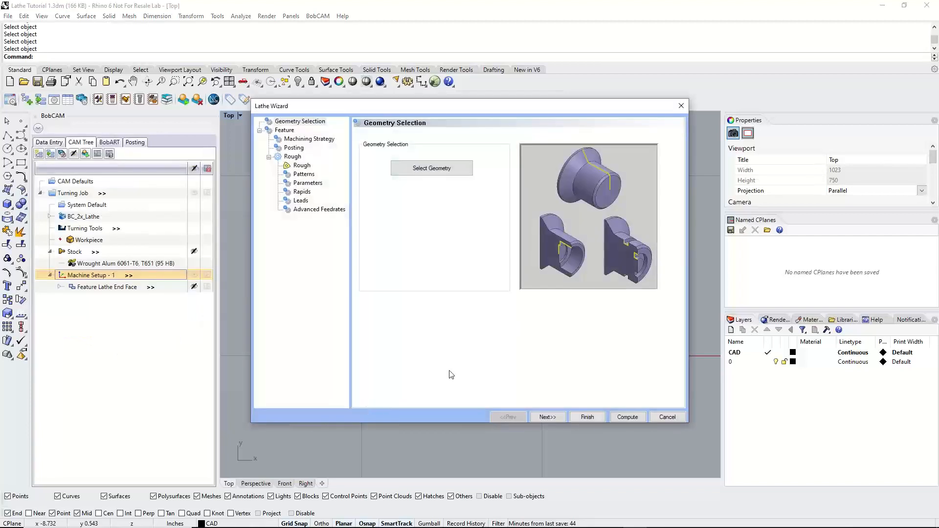
Enable removal of the primary and secondary undercuts for the turning feature, and check the illustration of the rapid plane
click(547, 417)
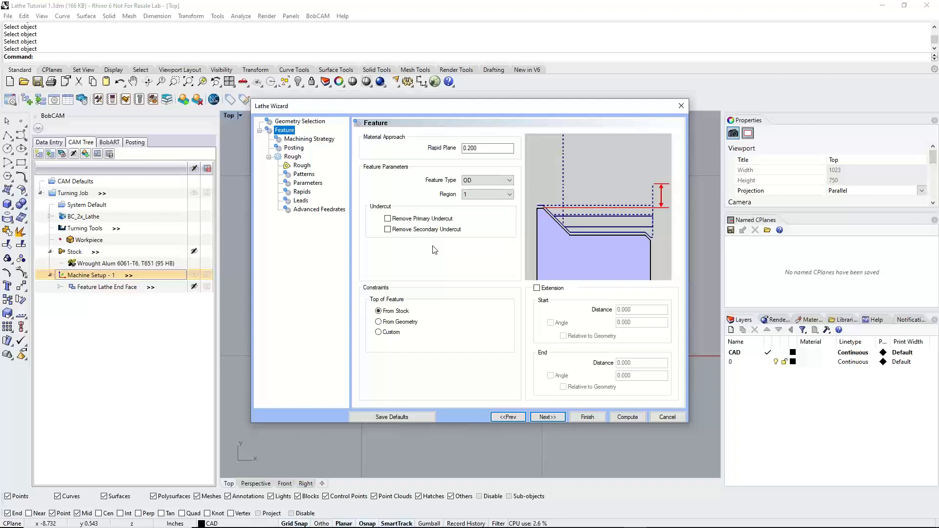
click(388, 219)
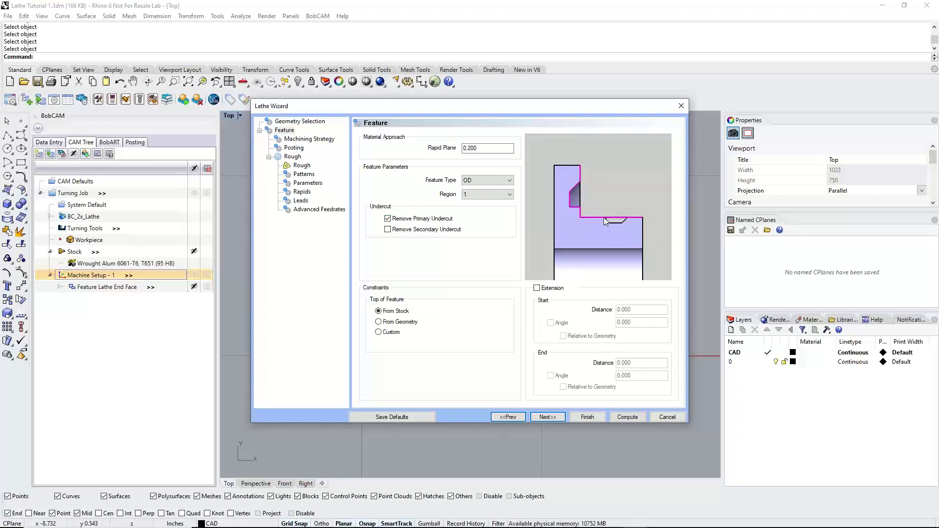
click(388, 230)
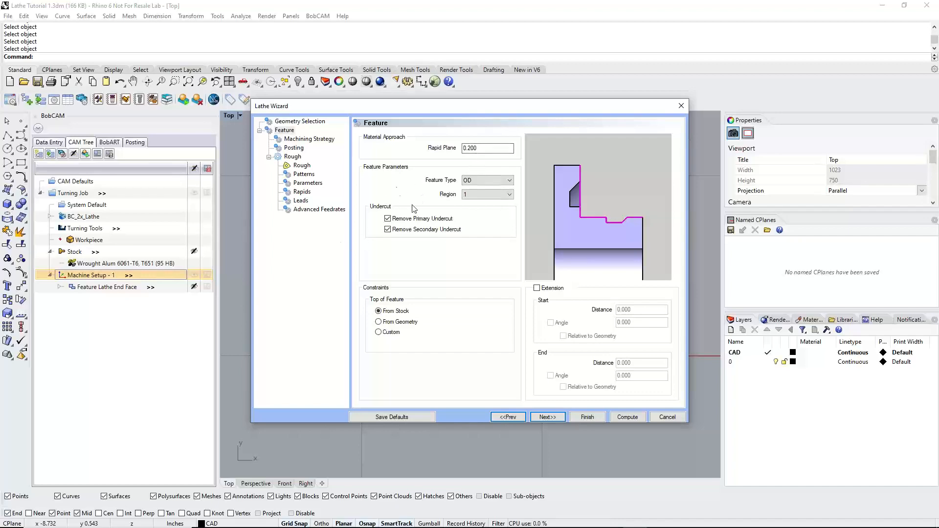
mouse_move(488, 112)
mouse_down()
mouse_move(525, 233)
mouse_move(526, 360)
mouse_move(476, 176)
mouse_move(487, 128)
mouse_up()
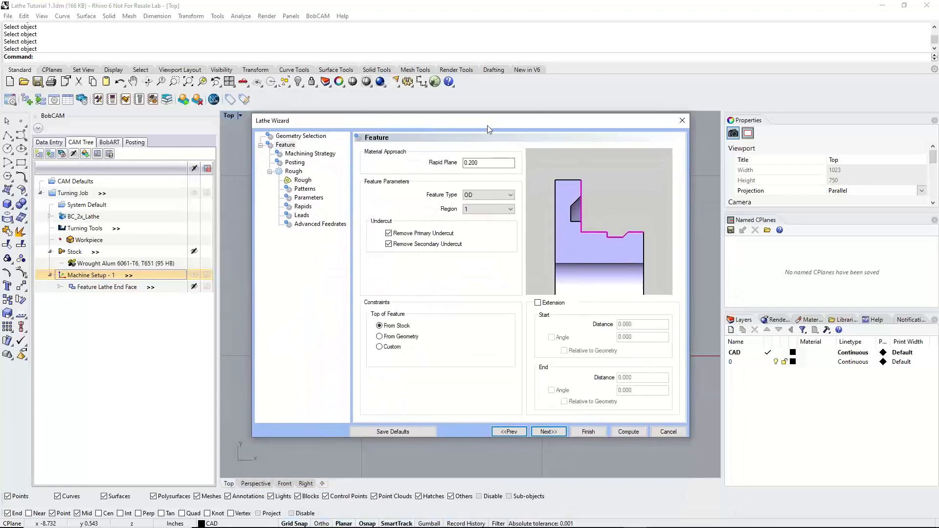
click(469, 167)
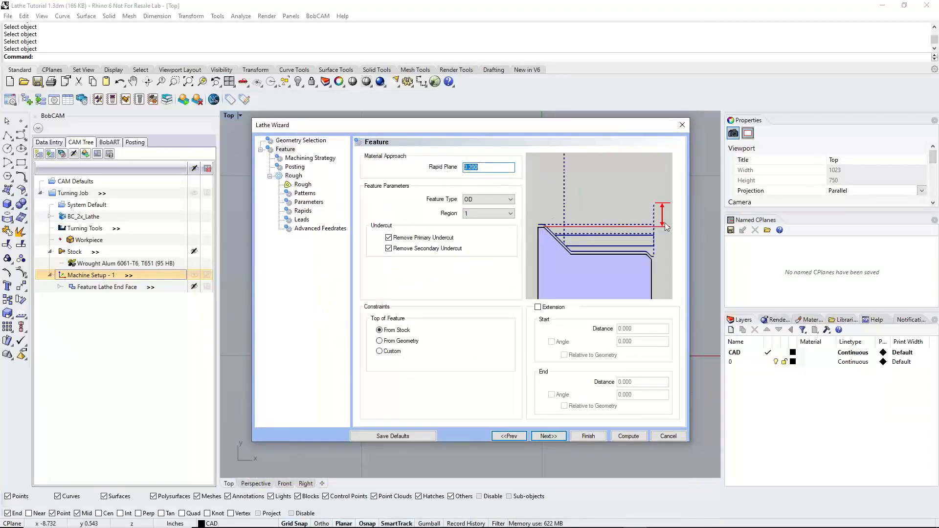
Preview the ID, Front Face and Back face feature types in the illustration, and return the type to OD
click(501, 200)
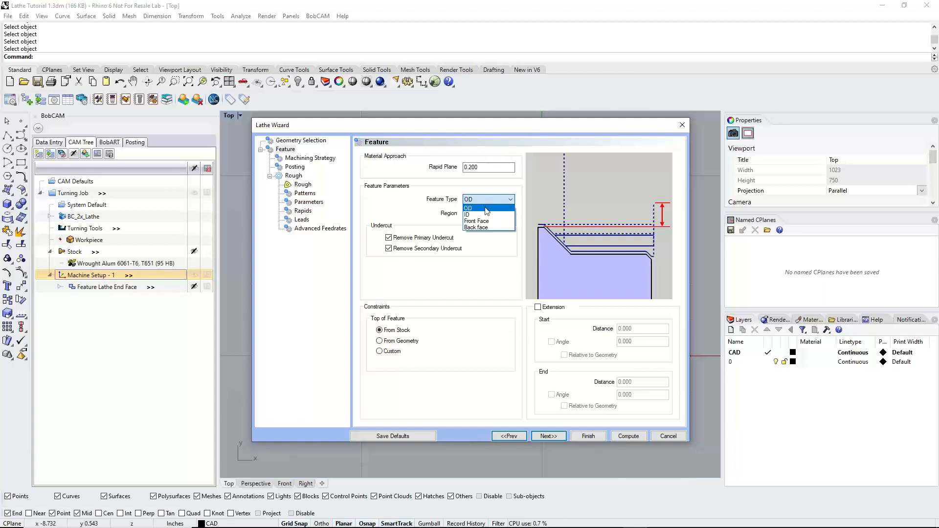
click(486, 208)
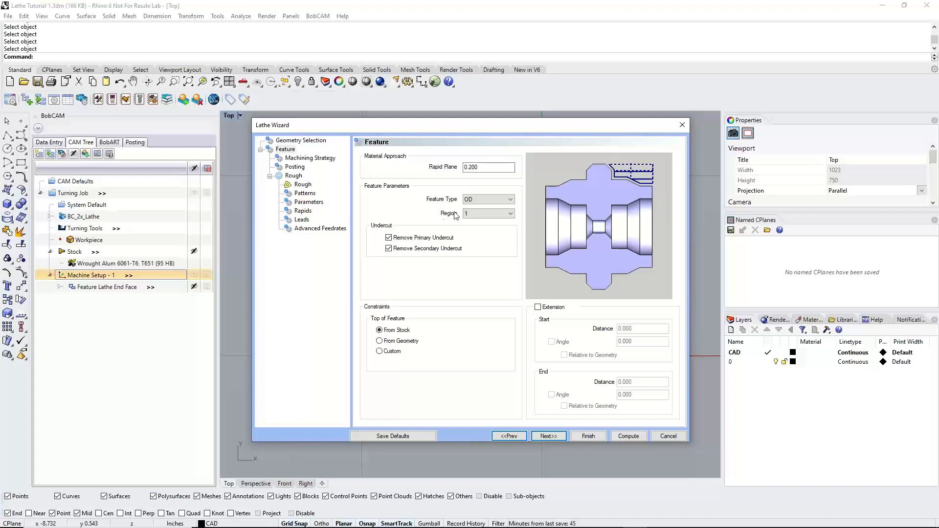
click(480, 199)
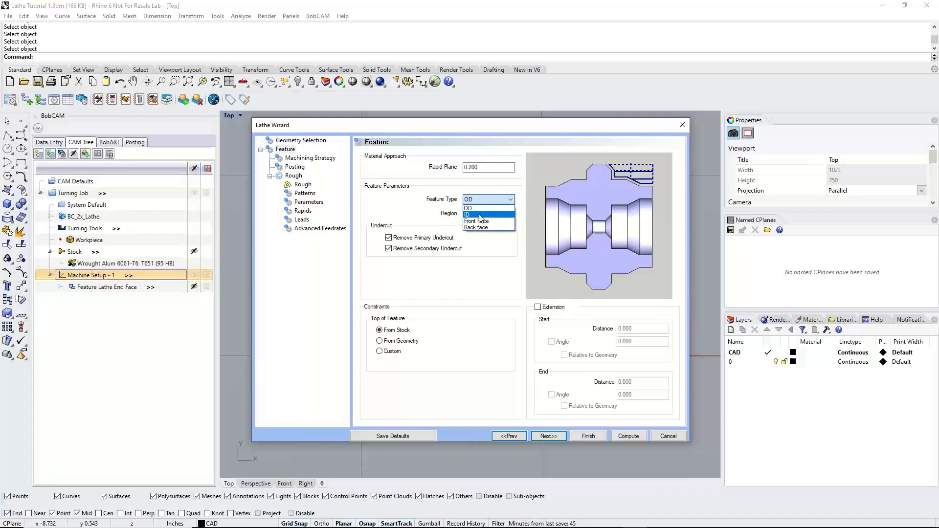
click(478, 212)
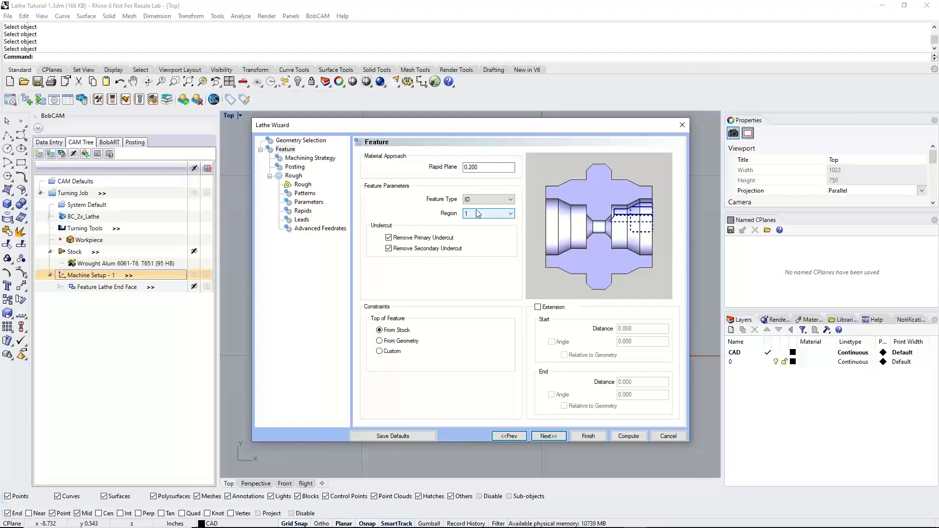
click(480, 199)
click(483, 221)
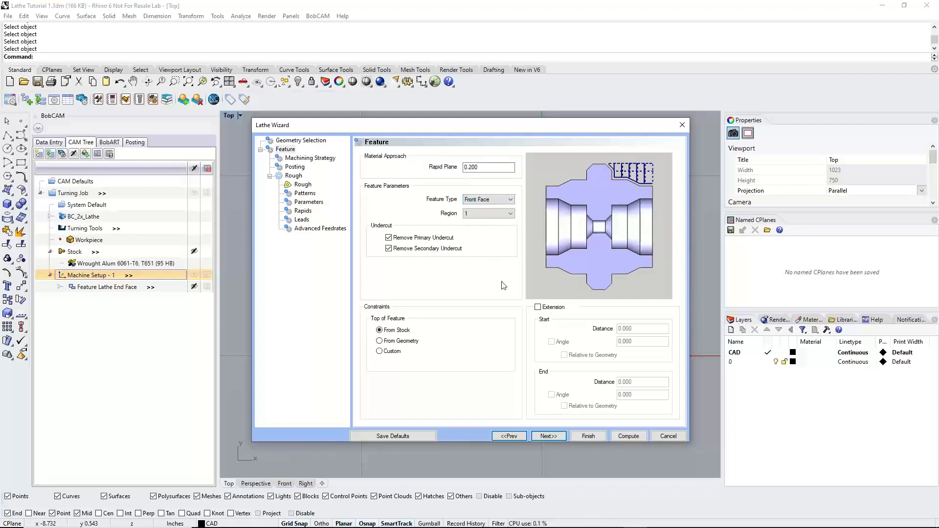
click(486, 199)
click(487, 228)
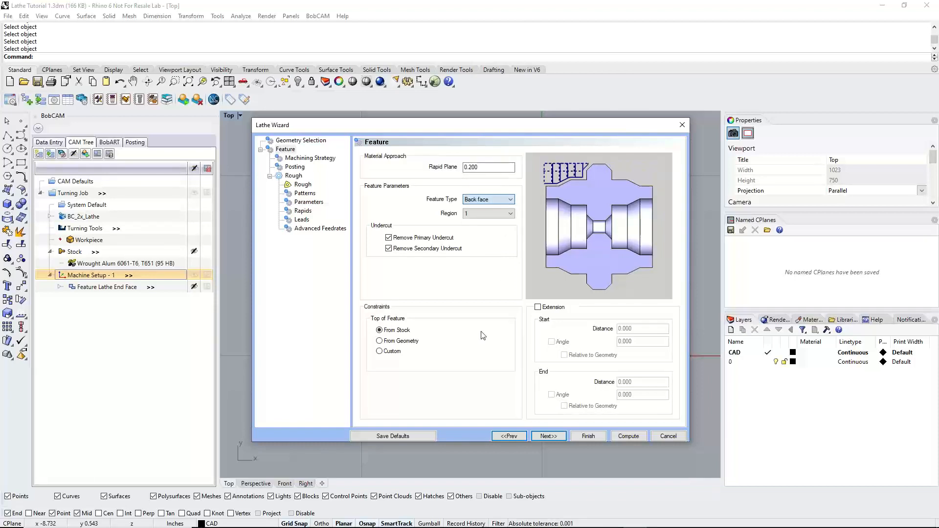
click(490, 200)
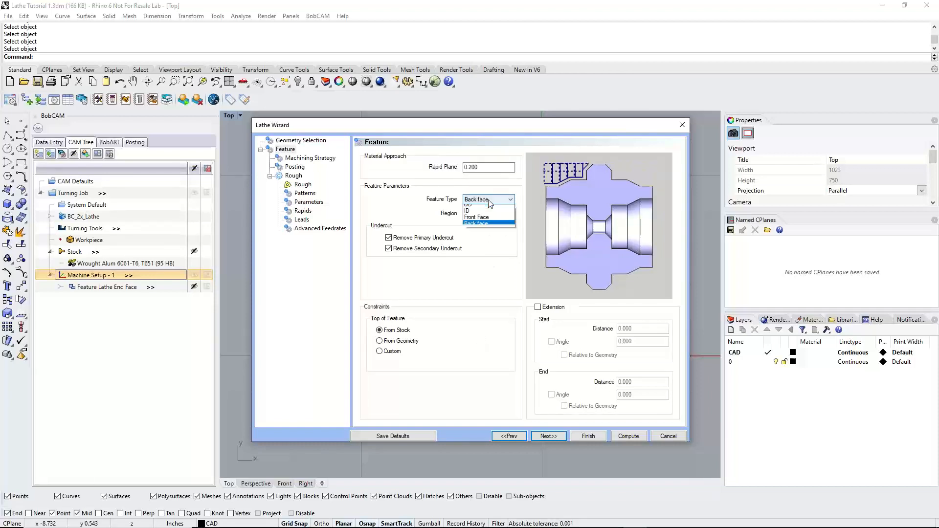
click(489, 206)
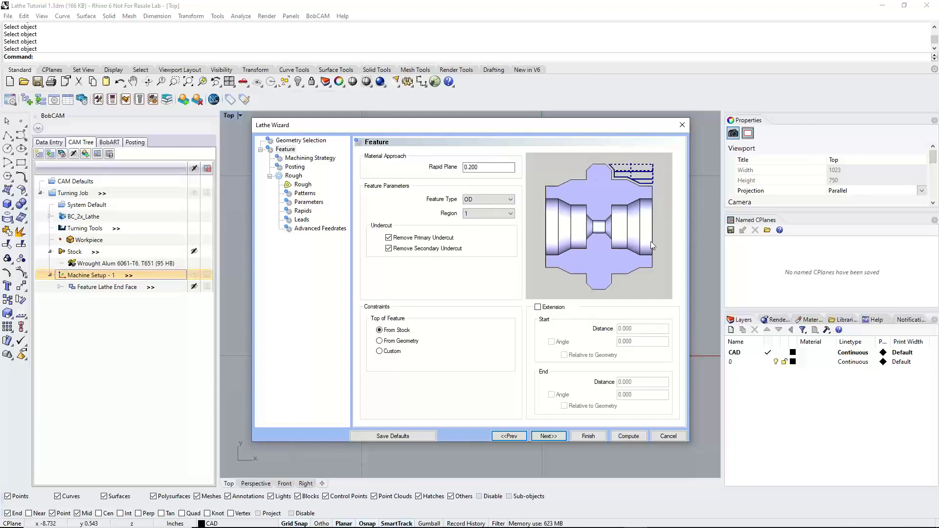
Preview region 2 for the OD feature in the illustration, and return the region to 1
click(490, 214)
click(489, 232)
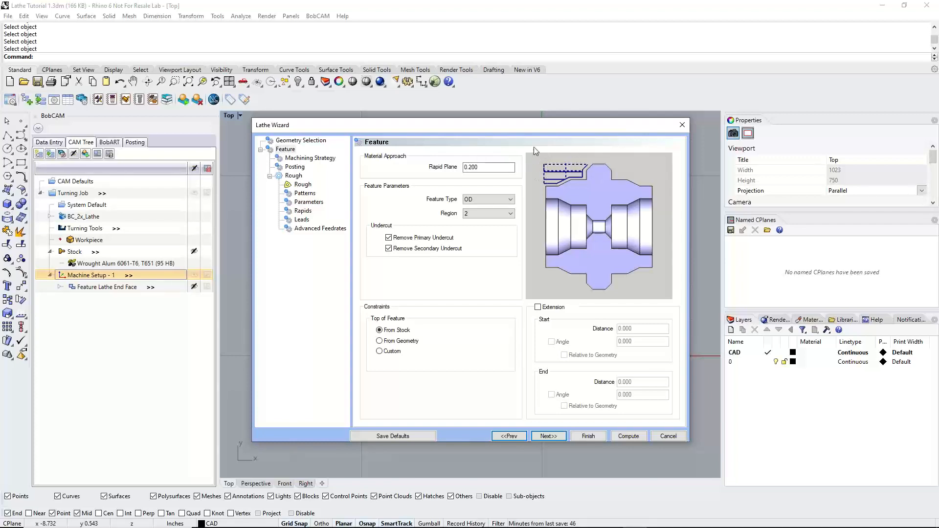
click(490, 214)
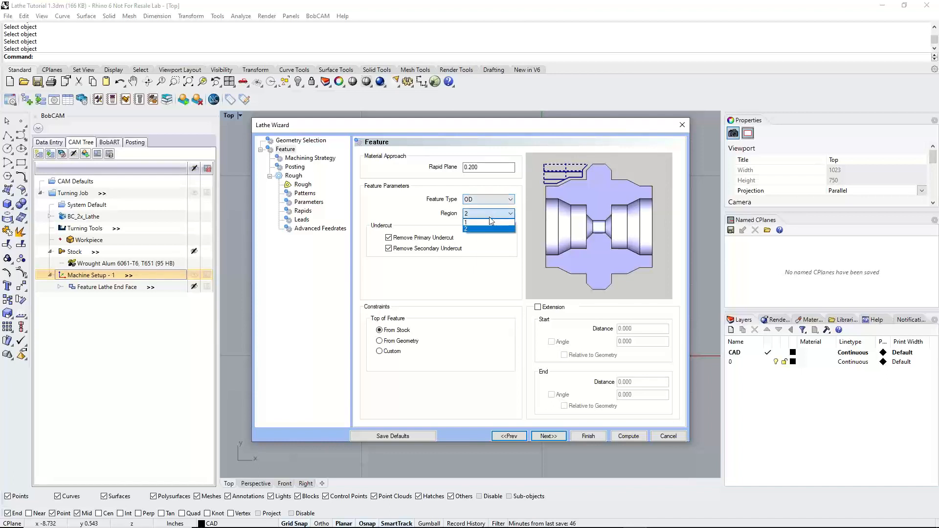
click(488, 223)
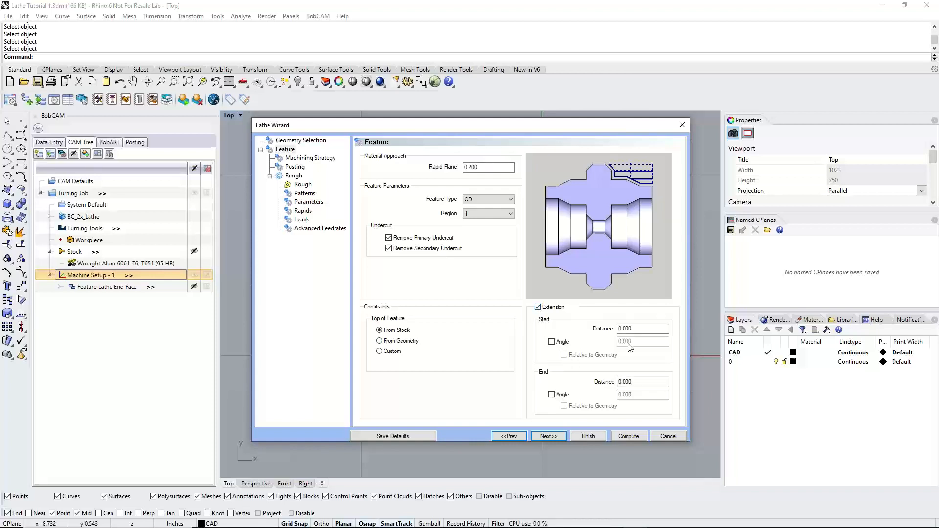
Set the OD feature's start and end extension distances to 0.125, and check the part profile behind the wizard
click(631, 329)
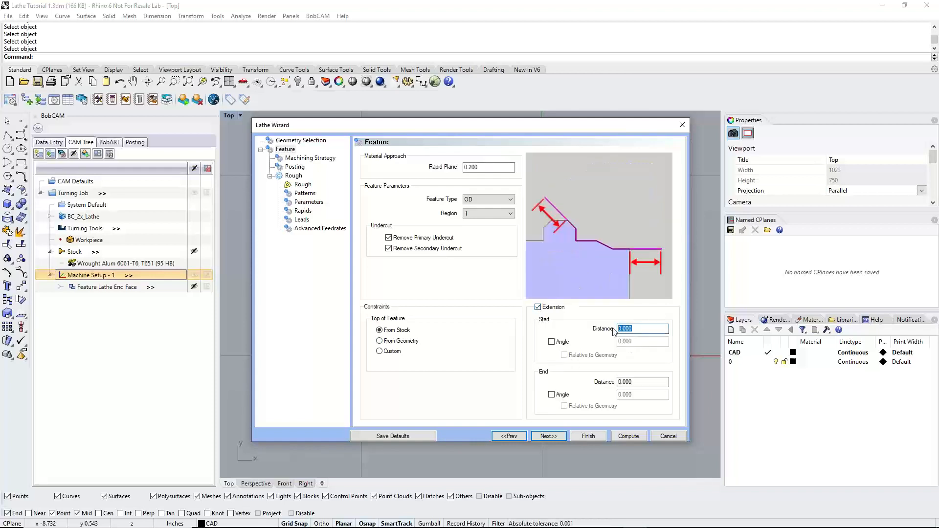
text(.125)
click(636, 382)
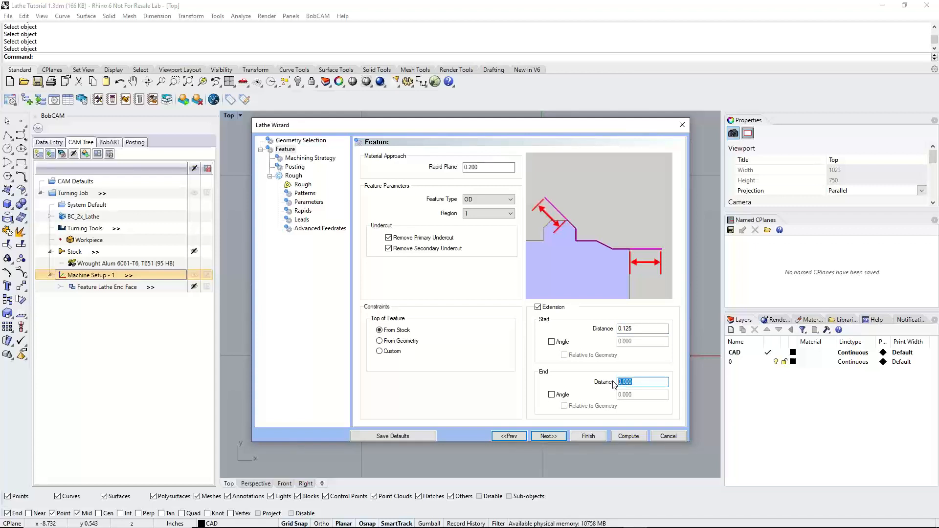
text(.125)
drag(441, 127, 469, 268)
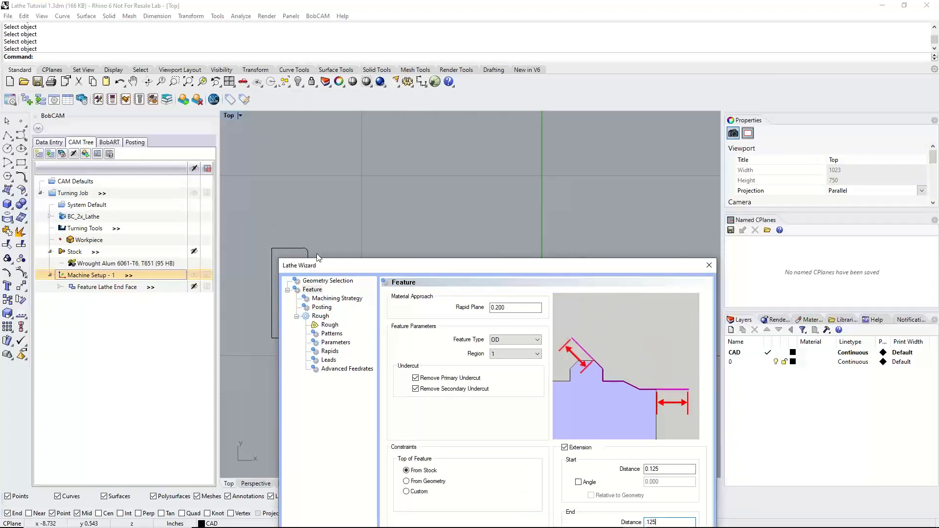
drag(337, 265, 310, 136)
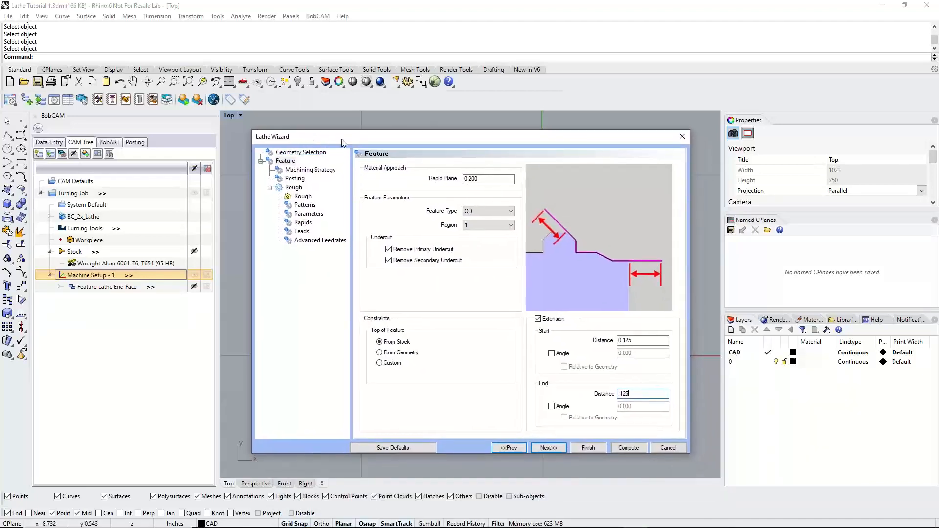
drag(342, 138, 598, 126)
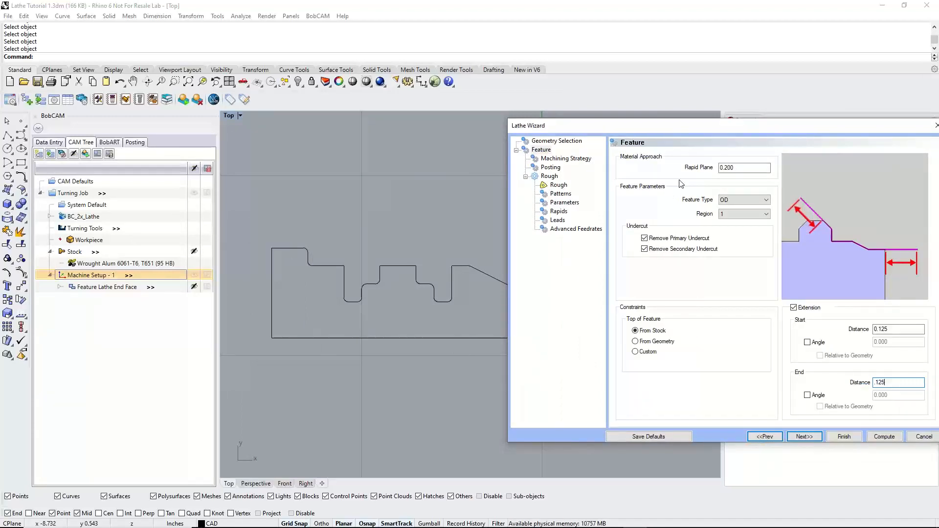
drag(671, 126, 405, 135)
Choose the Rough / Finish machining strategy, and view the illustrations of the Pattern Repeat and Basic Finish operations
click(536, 445)
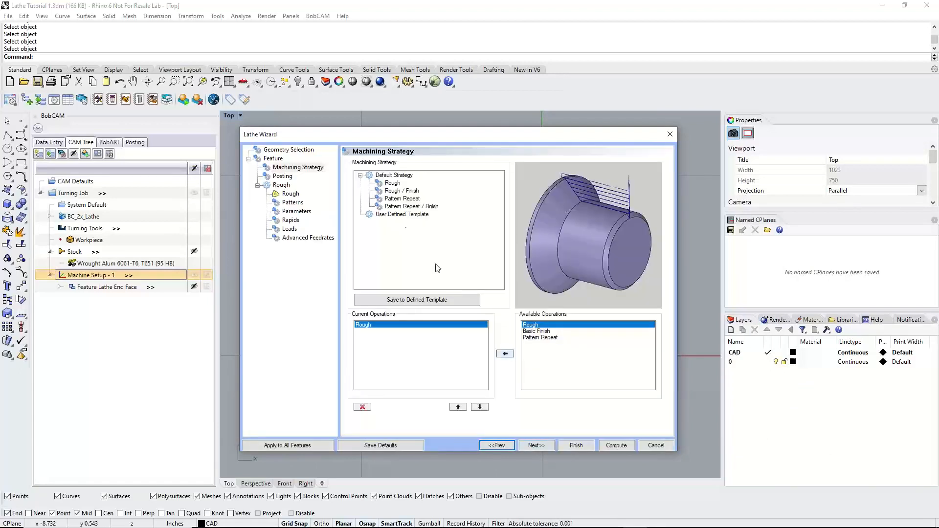
click(399, 192)
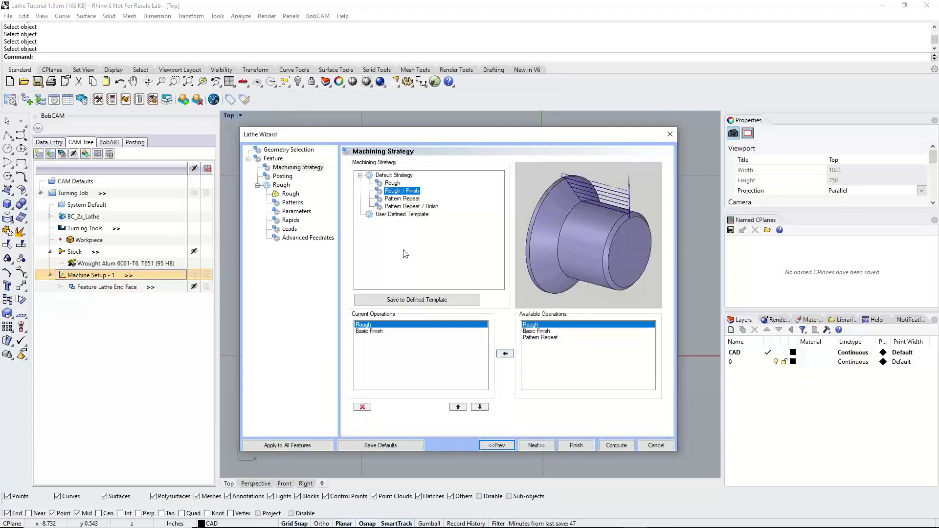
click(538, 338)
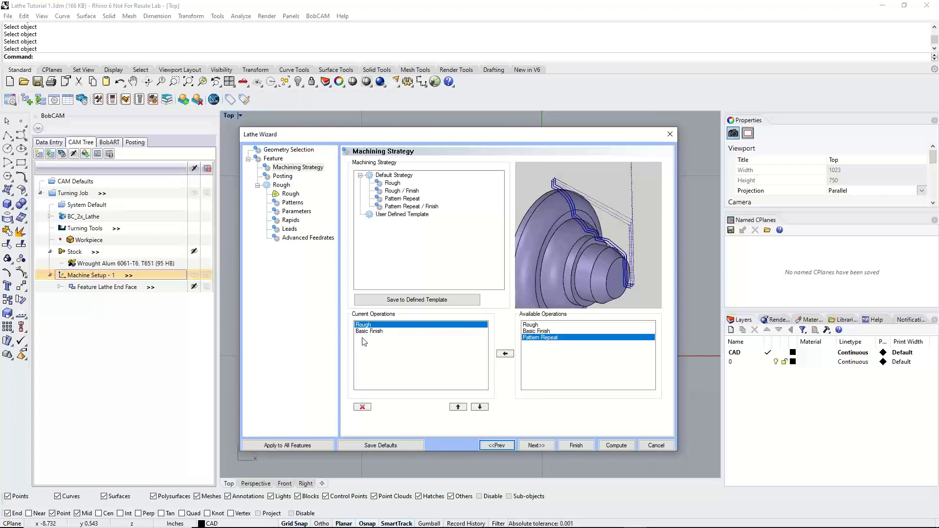
click(376, 330)
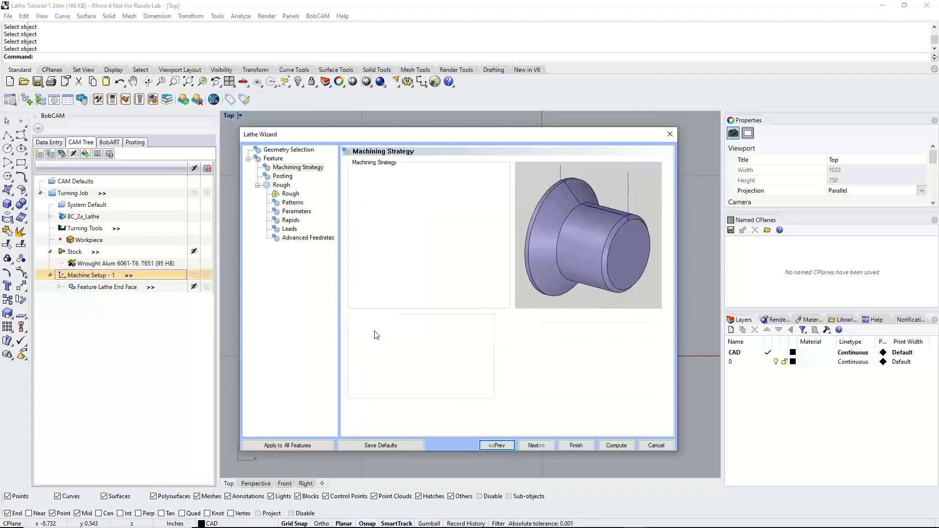
Keep posting on Separate Moves after checking the alternatives, and show the tool holder in the roughing tool preview
click(528, 446)
click(392, 184)
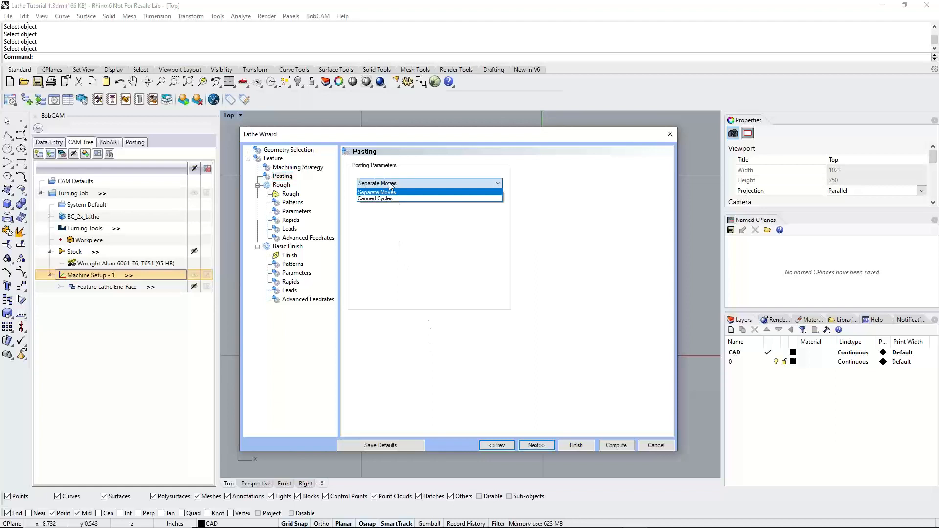
click(391, 192)
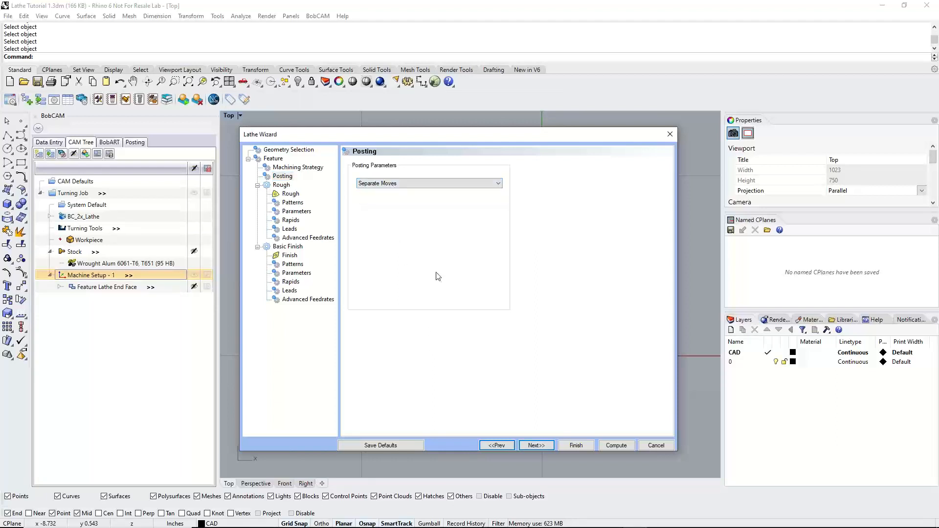
click(538, 445)
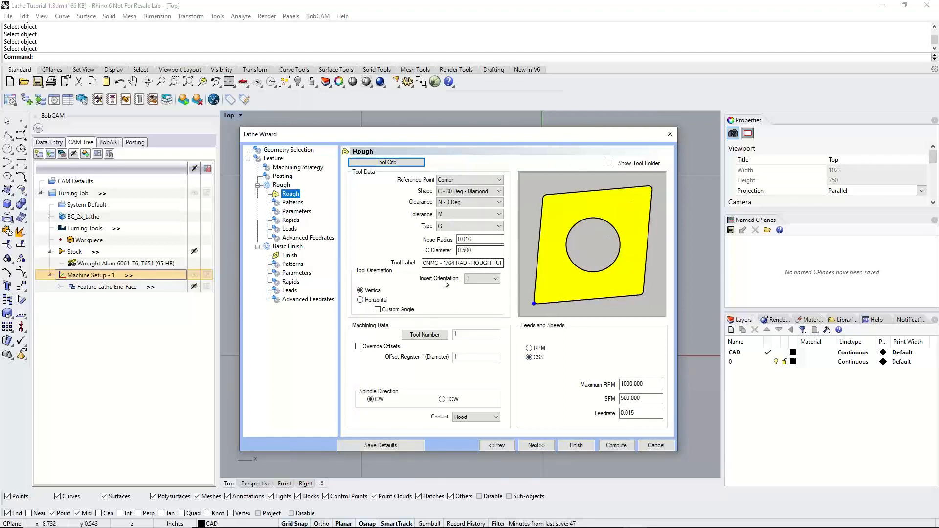
click(612, 164)
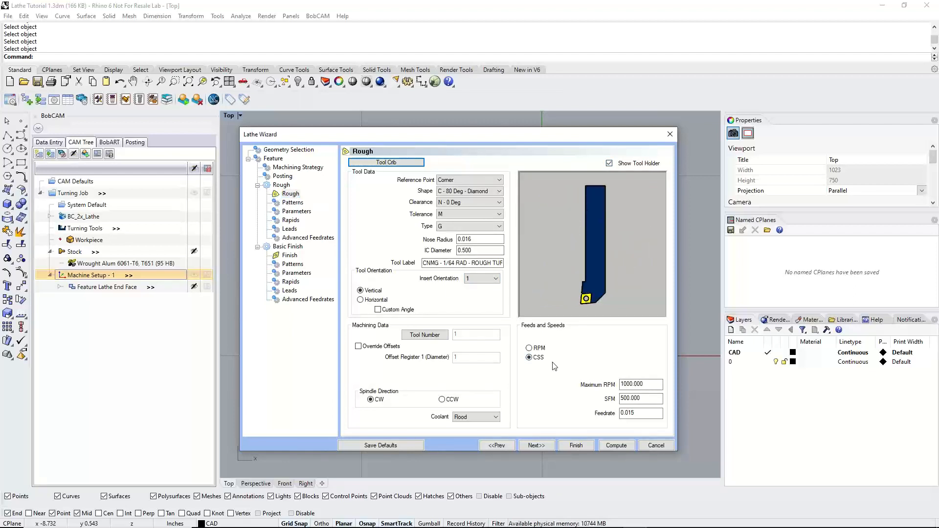
Preview the Offset pattern and Zig Zag sorting for the roughing operation, and return both options to Standard
click(536, 445)
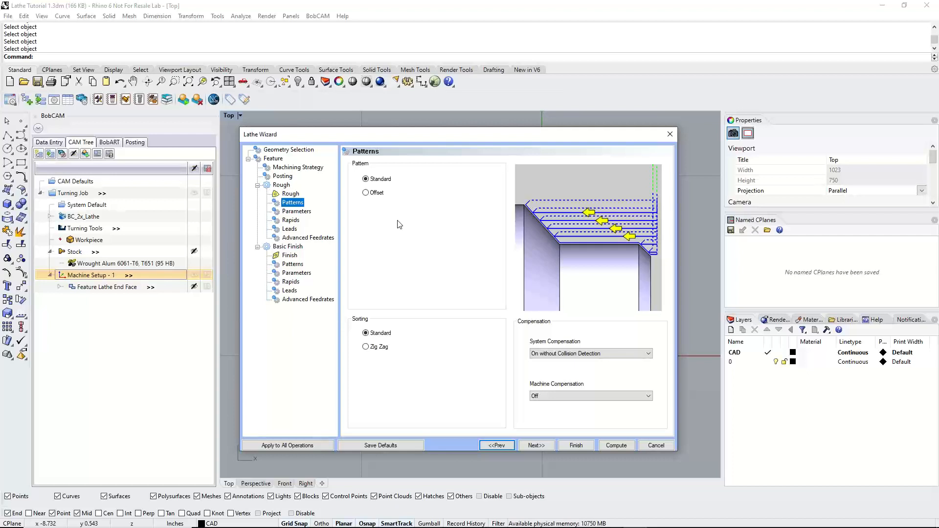
click(366, 179)
click(365, 193)
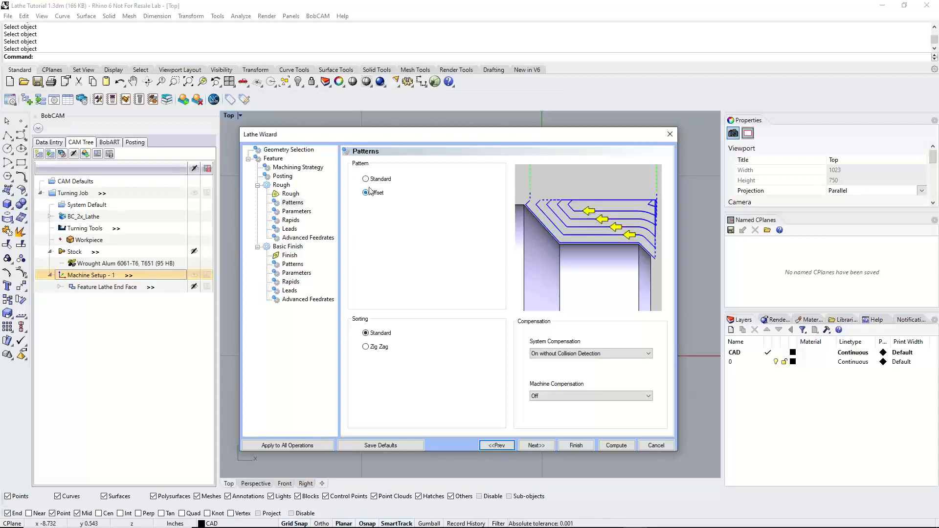
click(366, 179)
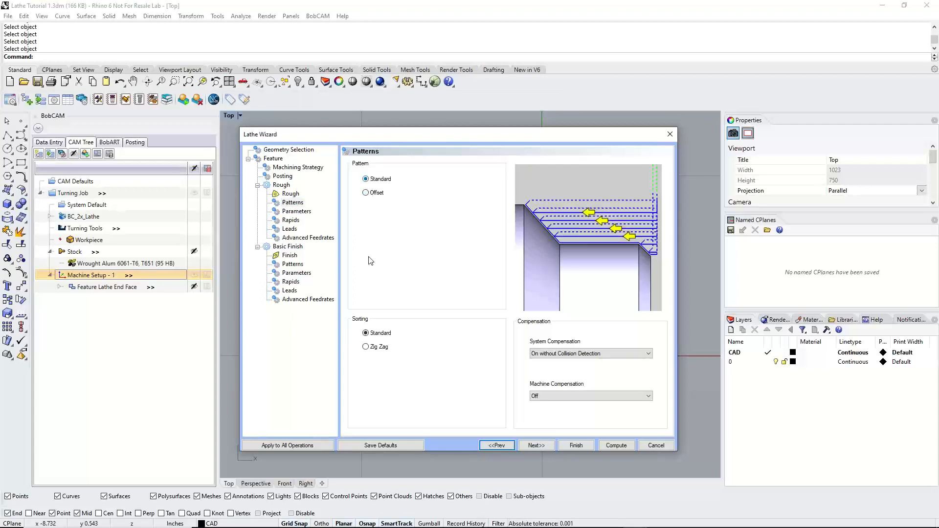
click(366, 347)
click(365, 333)
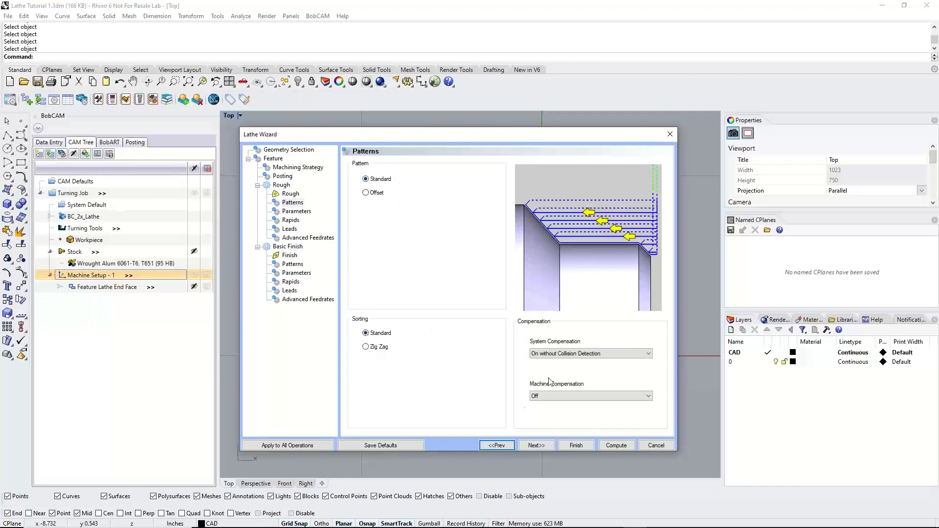
Set the roughing operation's system compensation to On with Collision Detection
click(566, 355)
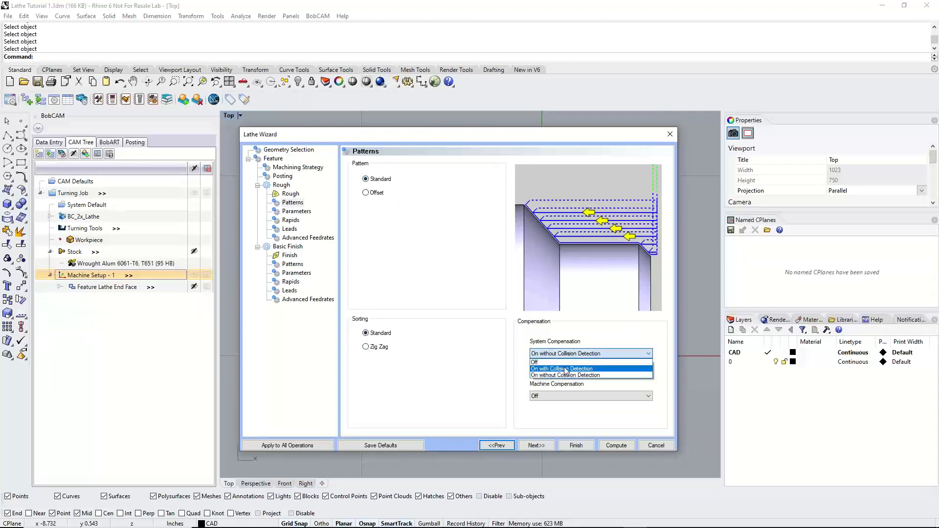
click(557, 371)
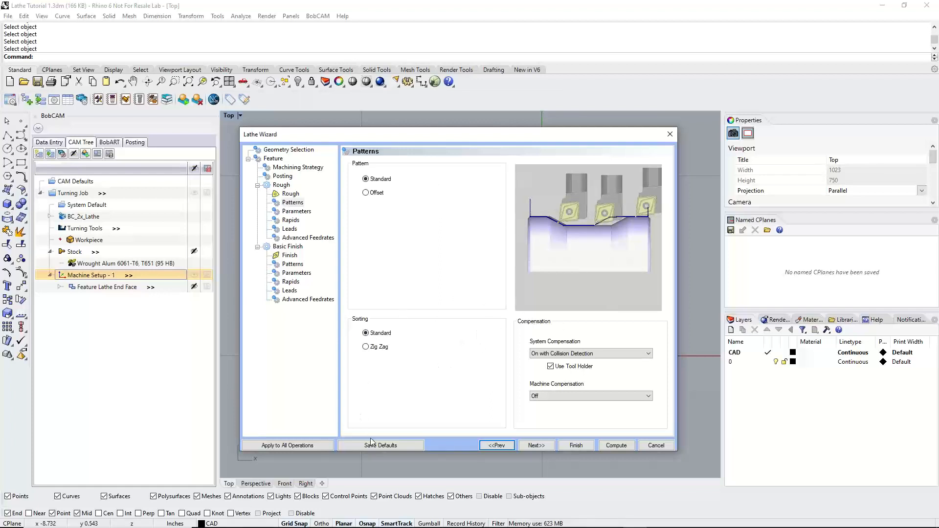
Check which templates the default parameters can be saved to, including Existing Template, and leave without saving
click(404, 444)
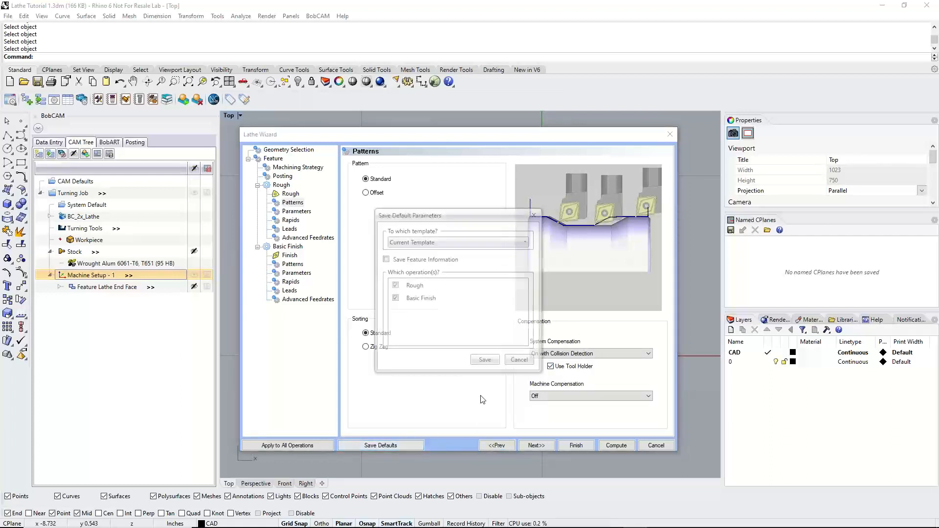
click(428, 243)
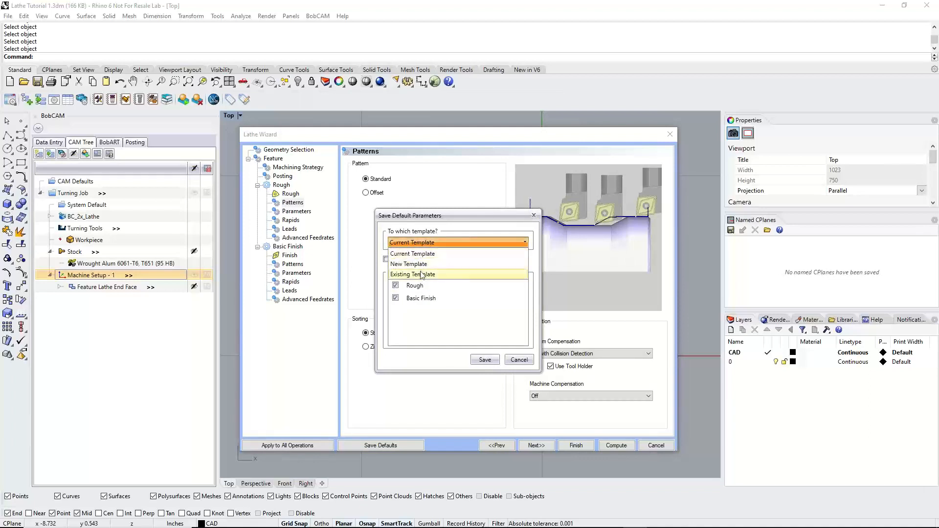
click(421, 275)
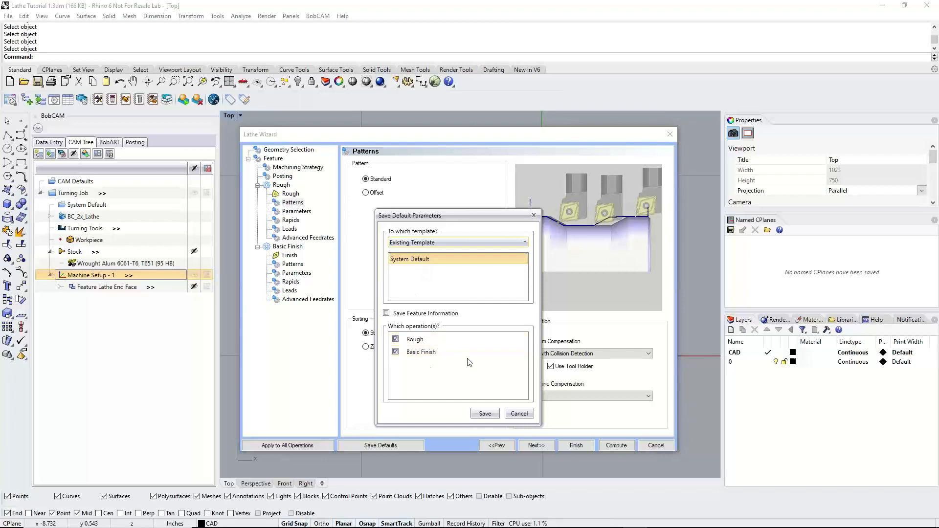
click(534, 216)
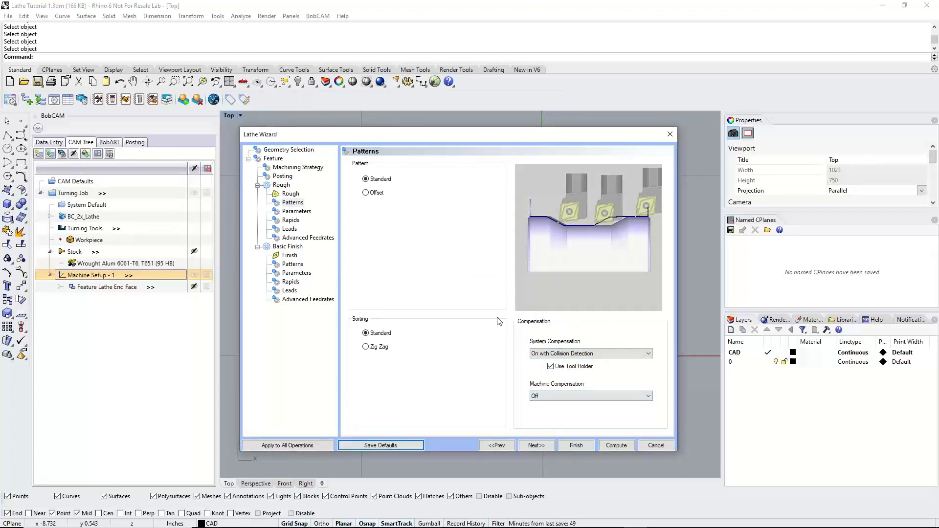
Apply the roughing pattern's compensation settings to all operations, and compare the Basic Finish patterns with the Rough ones
click(313, 446)
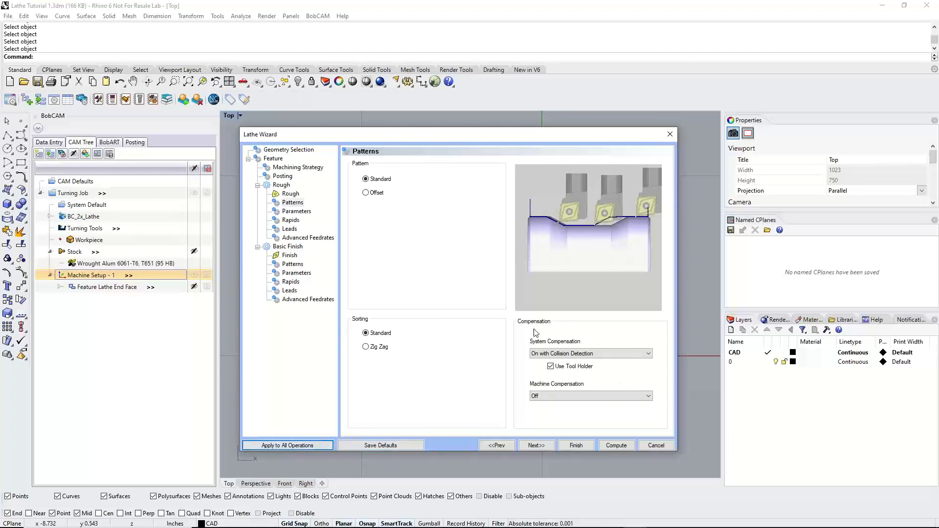
click(296, 265)
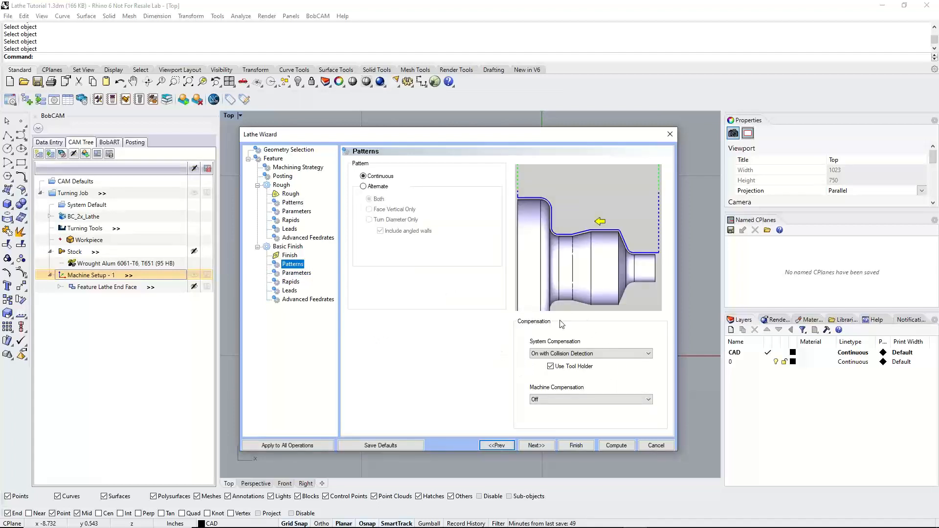
click(295, 203)
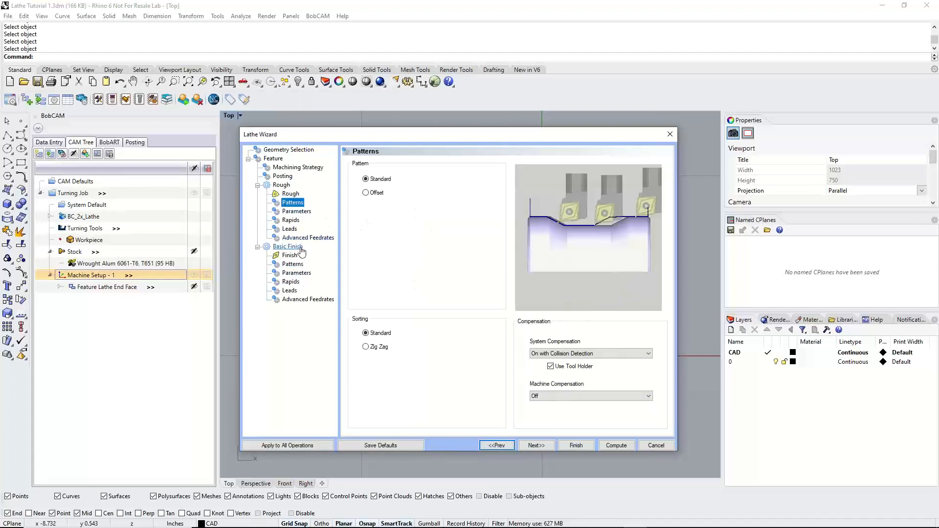
click(294, 264)
click(296, 204)
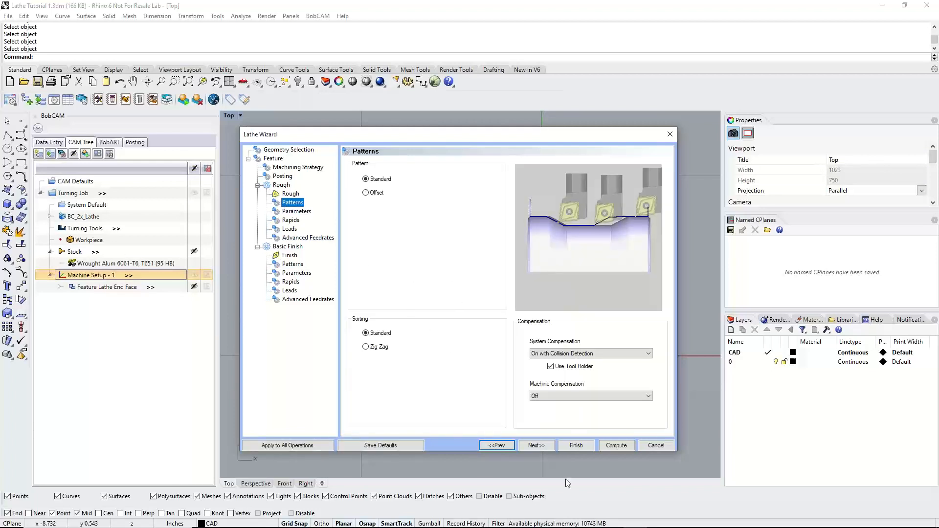
Examine the roughing depth of cut, rough allowance and finish allowance options, leaving the rough allowance off
click(547, 446)
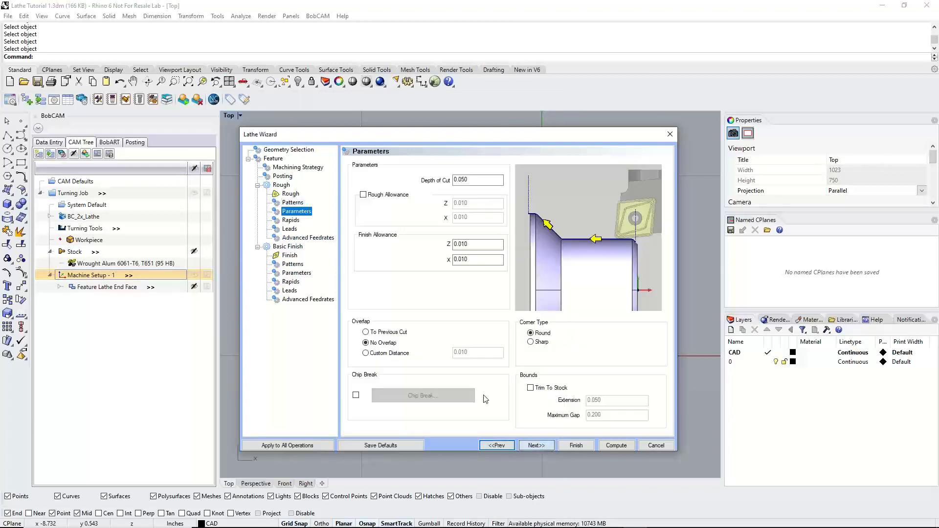
click(477, 182)
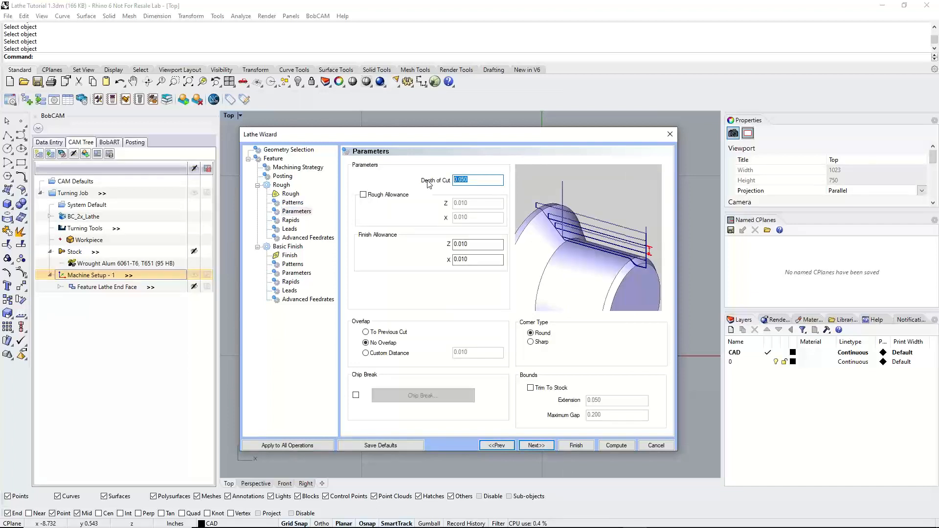
click(466, 244)
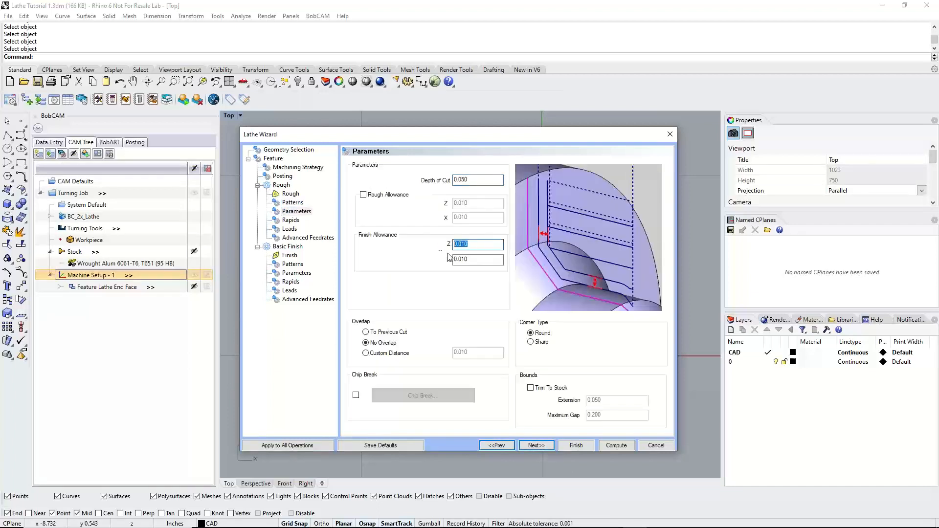
click(484, 260)
click(363, 195)
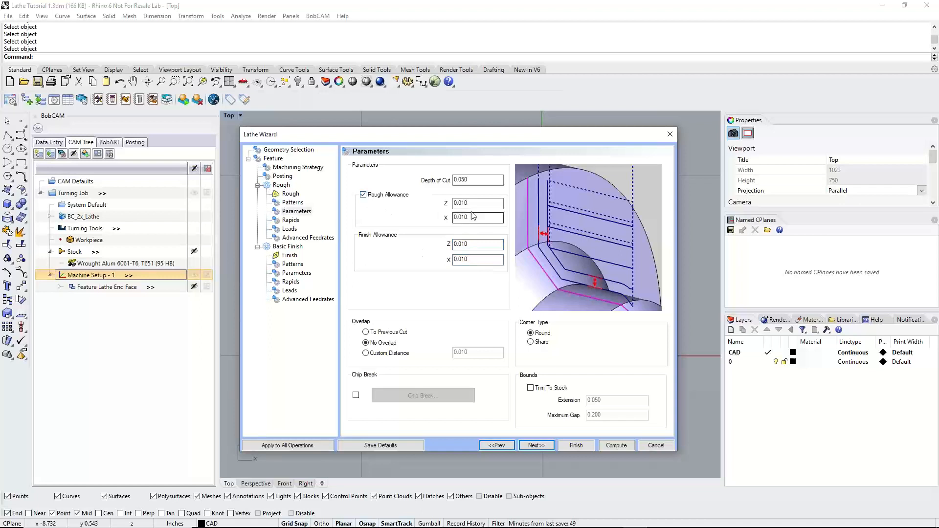
click(484, 204)
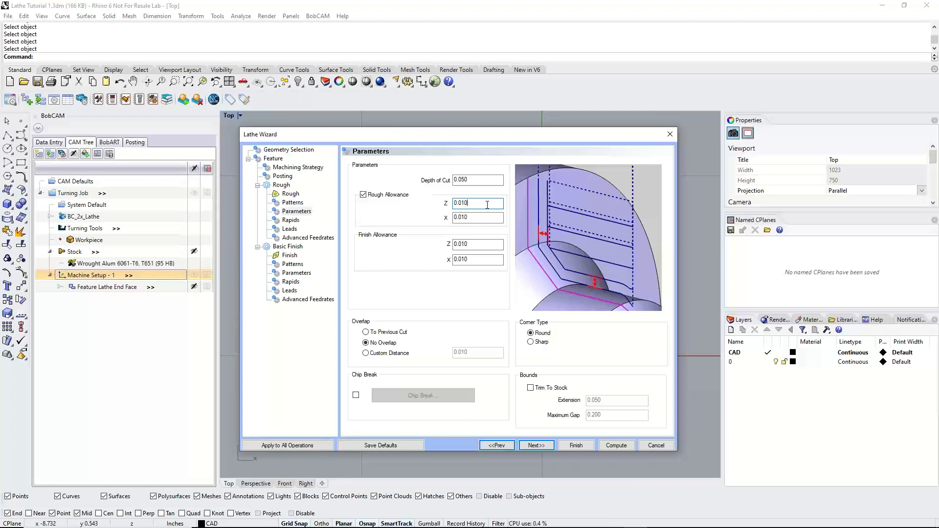
click(390, 196)
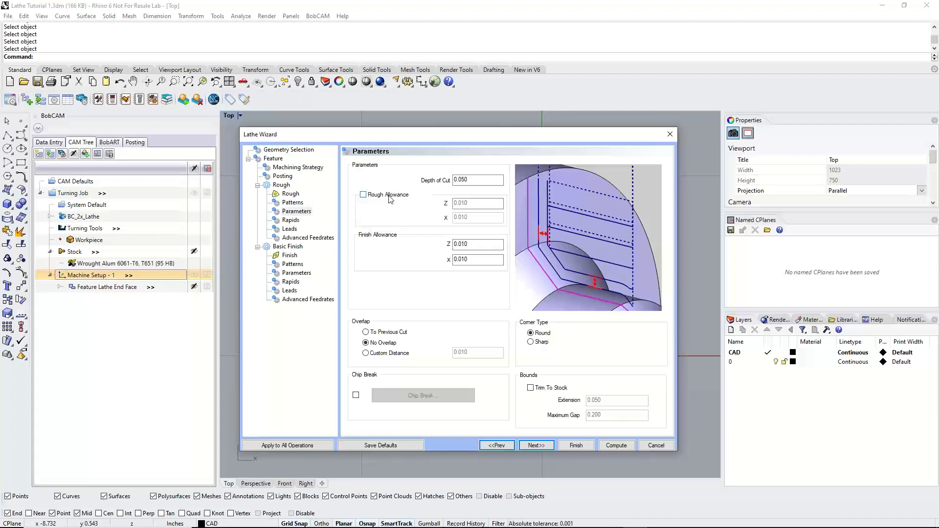
drag(473, 244, 451, 260)
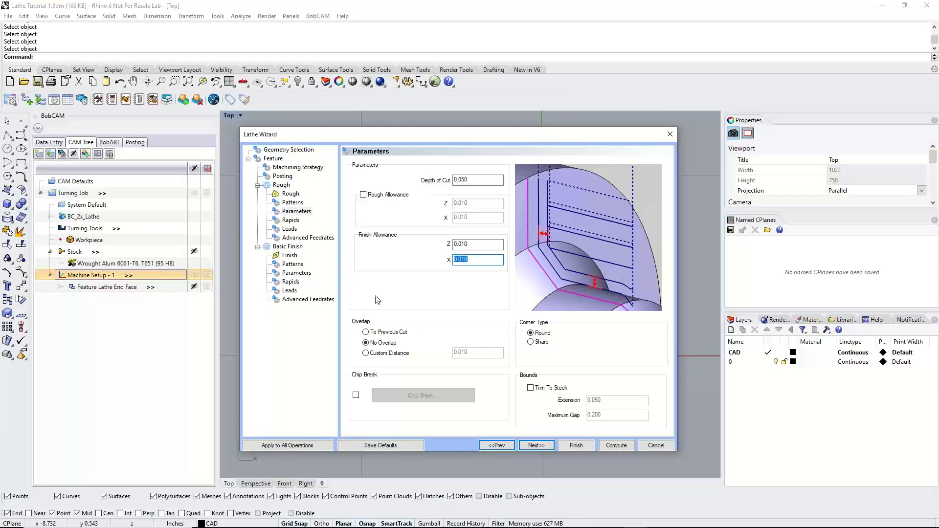
Set the roughing overlap to To Previous Cut and preview the Trim To Stock option, leaving it off
click(366, 333)
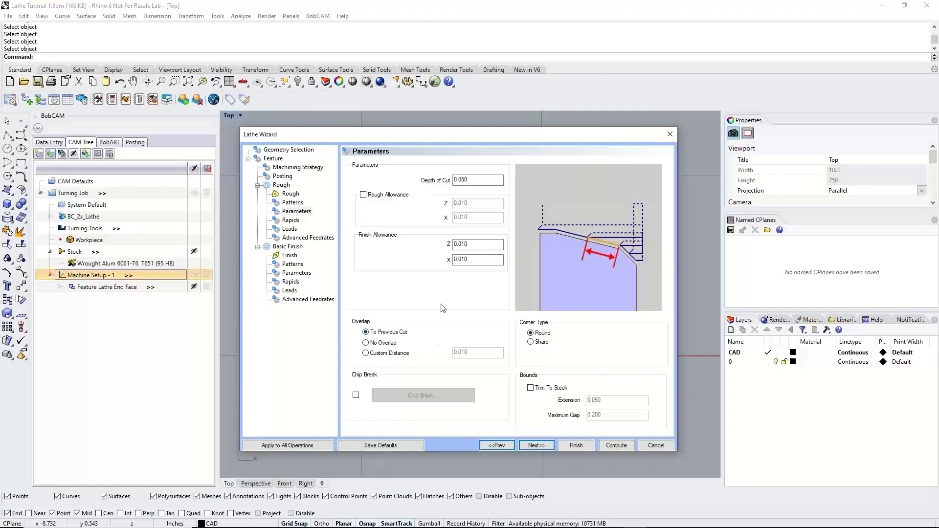
drag(467, 134, 509, 141)
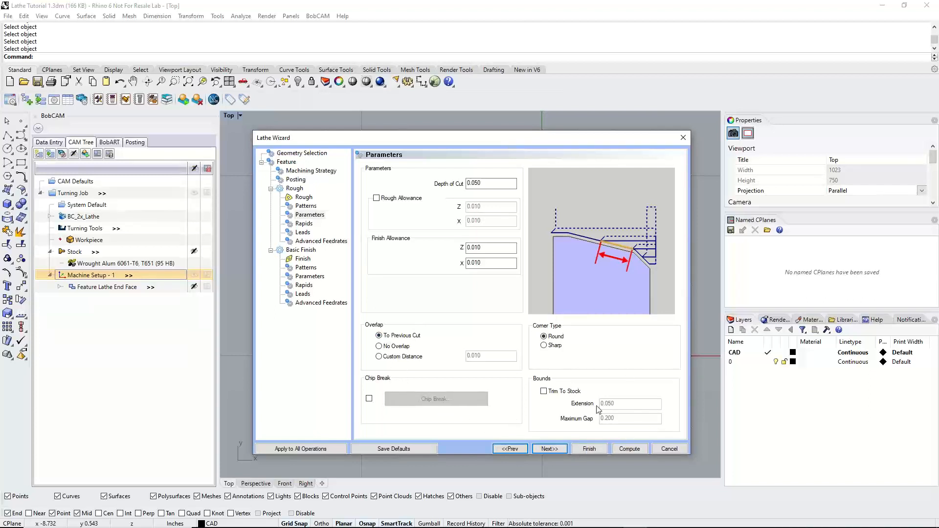
click(544, 392)
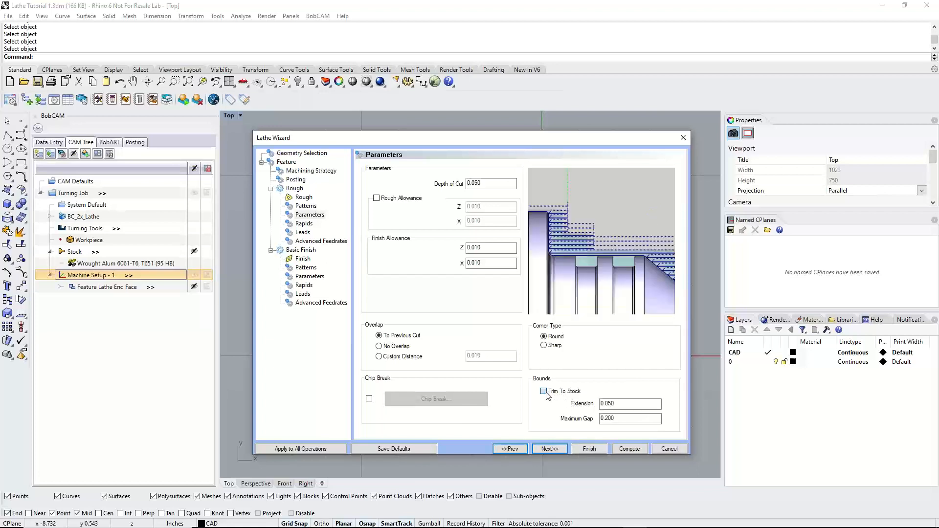
click(544, 392)
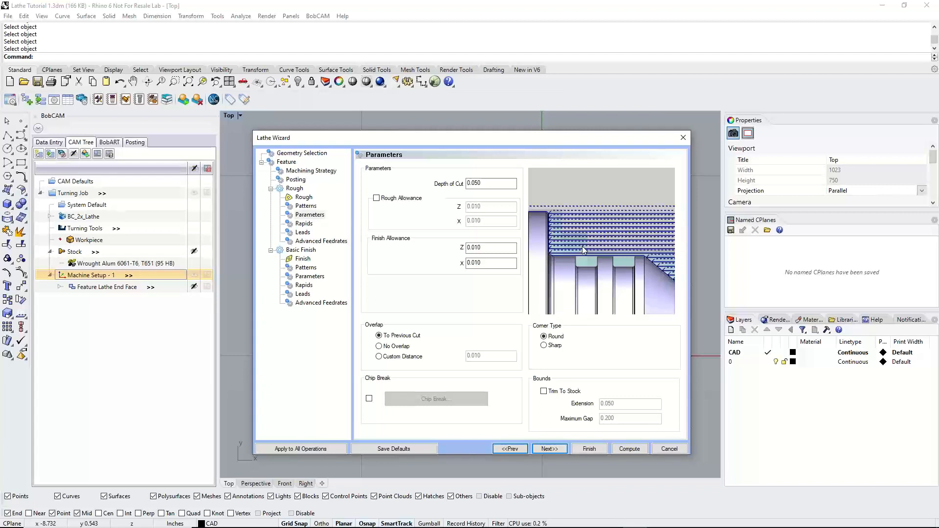
Review the roughing rapids, lead-in and lead-out lengths, and advanced feedrate options
click(549, 449)
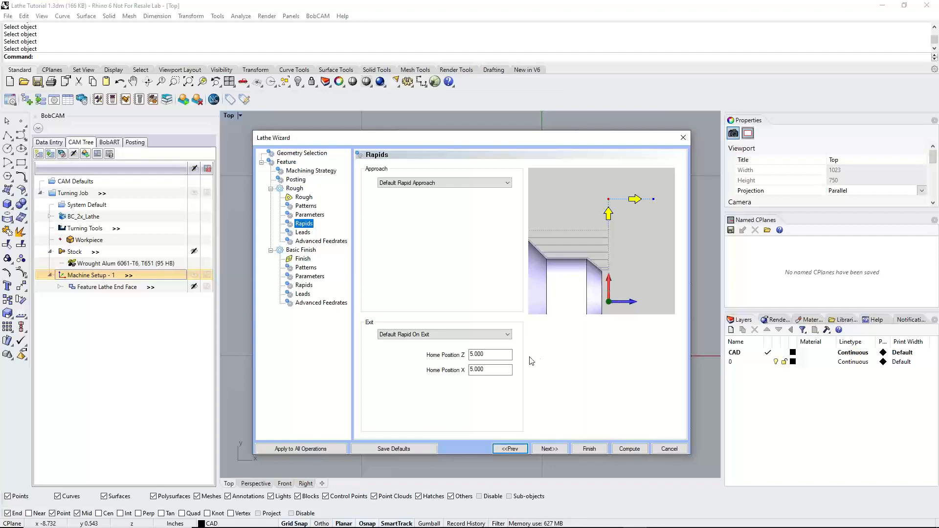
click(550, 448)
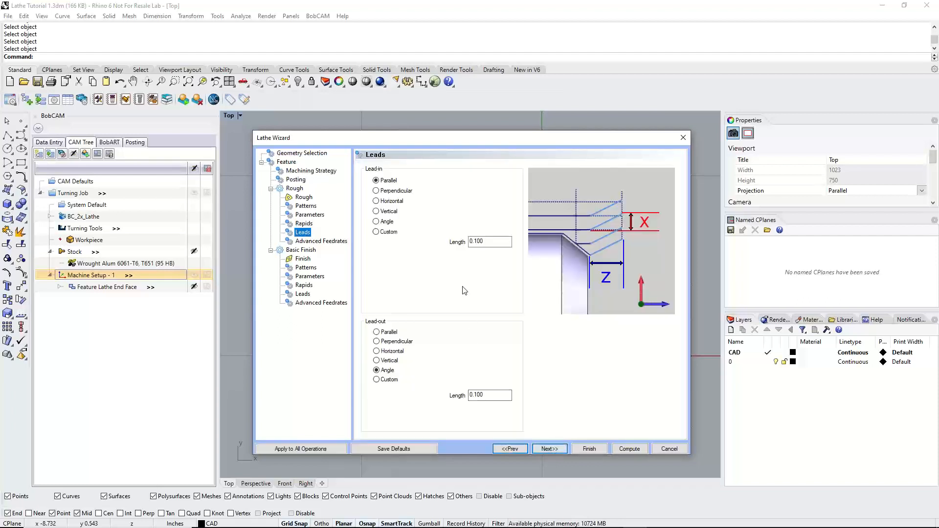
click(498, 243)
drag(499, 244, 444, 238)
drag(504, 397, 447, 384)
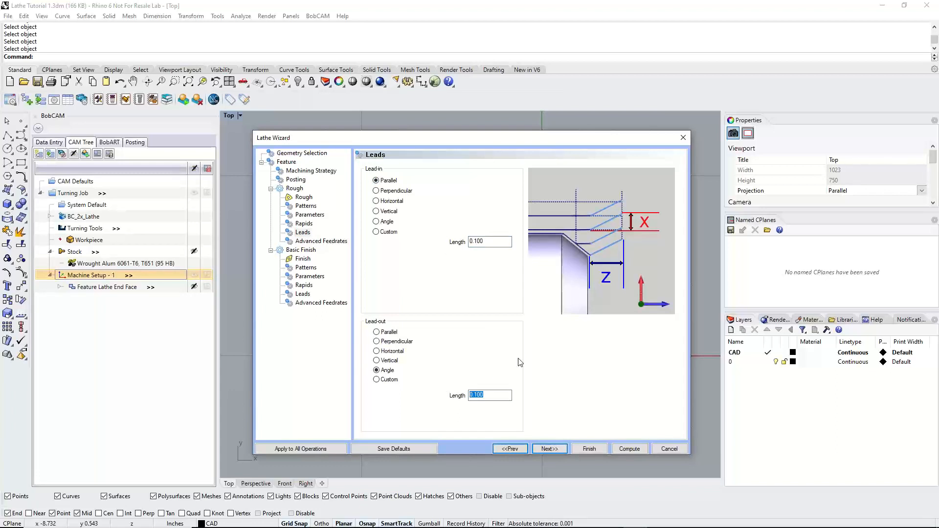
click(550, 448)
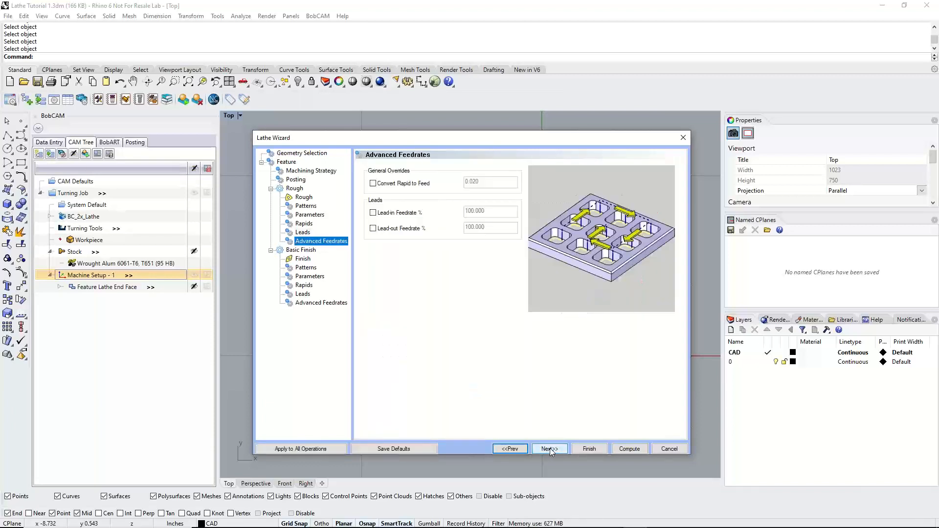
Show the tool holder in the finish tool preview and use the Continuous pattern for the finish operation
click(550, 448)
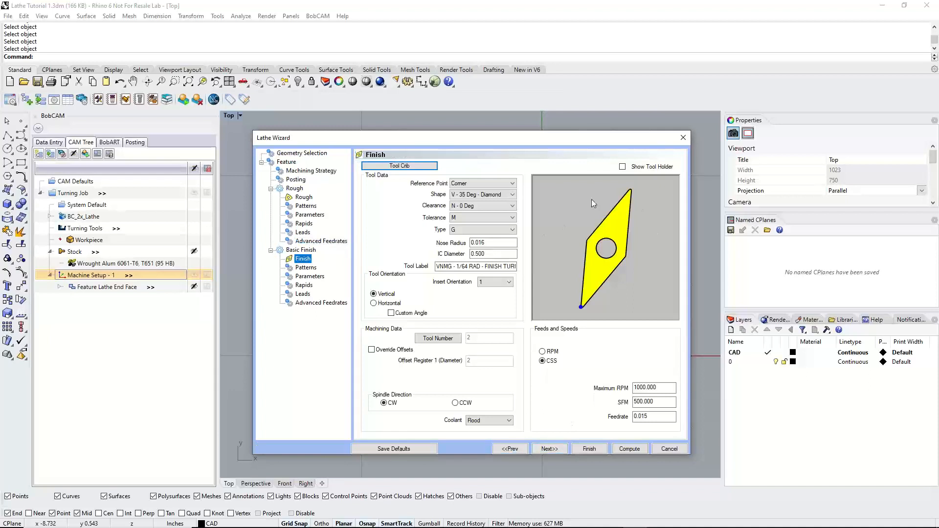
click(623, 166)
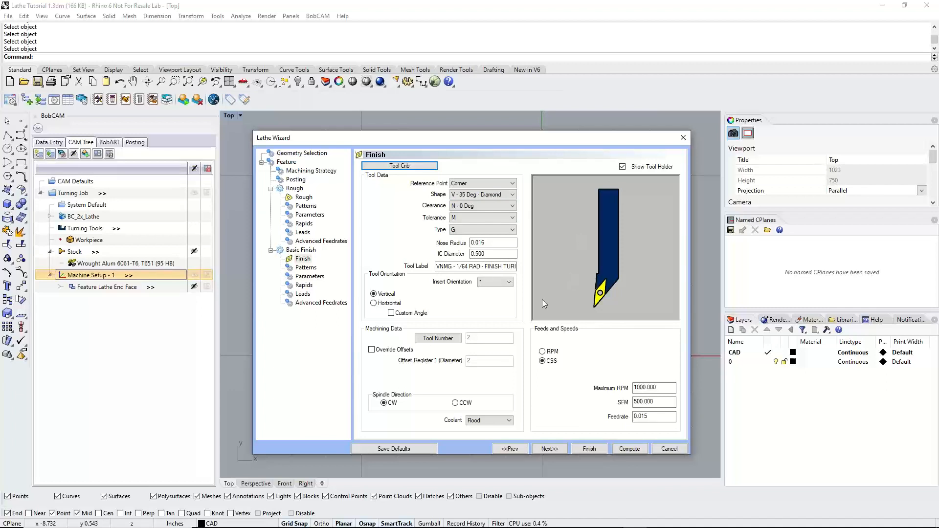
click(549, 449)
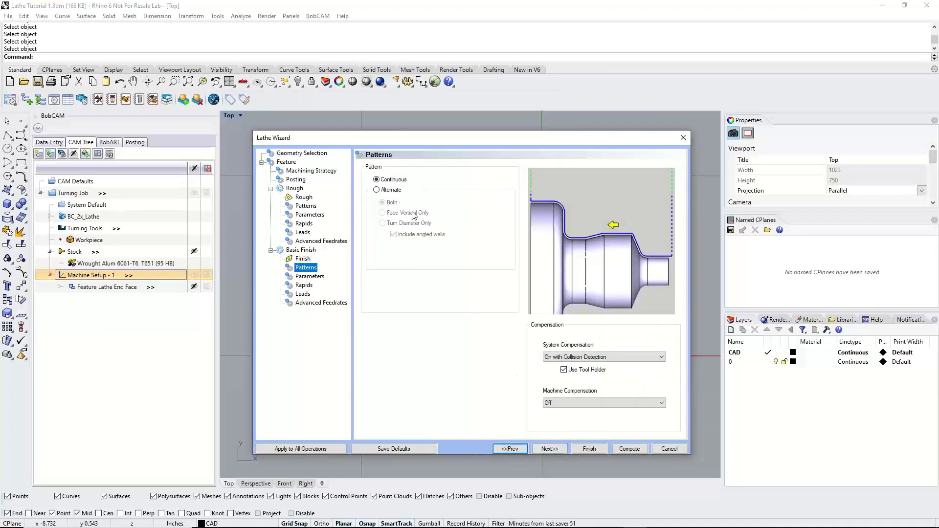
click(376, 179)
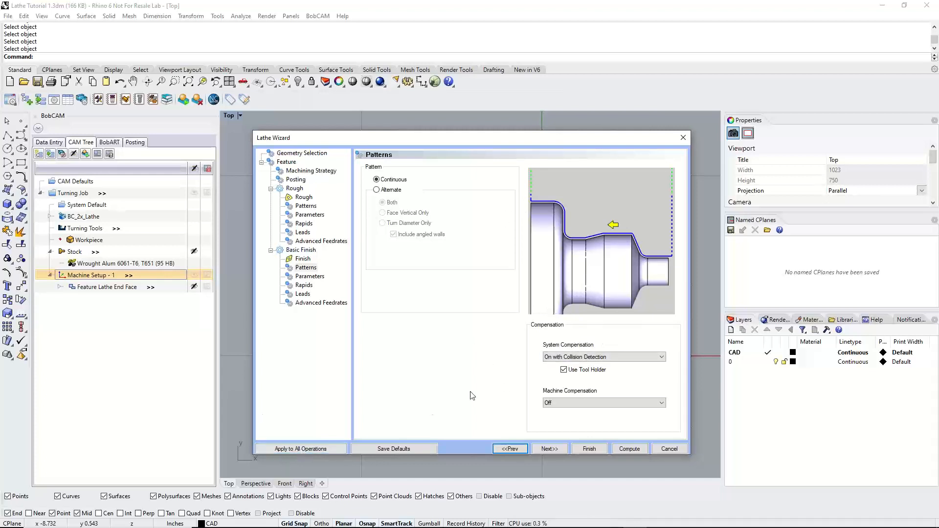
Review the Basic Finish operation's Z and X finish allowances, rapid approach, leads and advanced feedrates
click(546, 449)
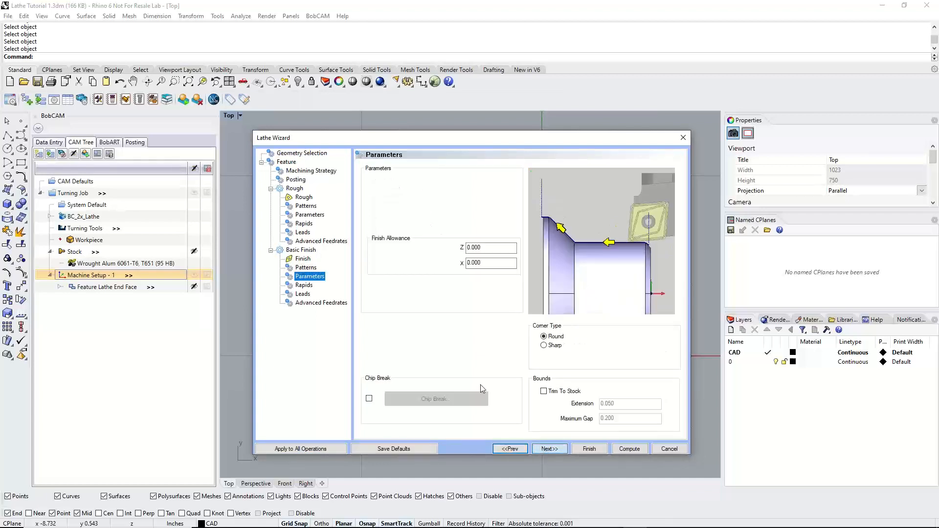
click(492, 248)
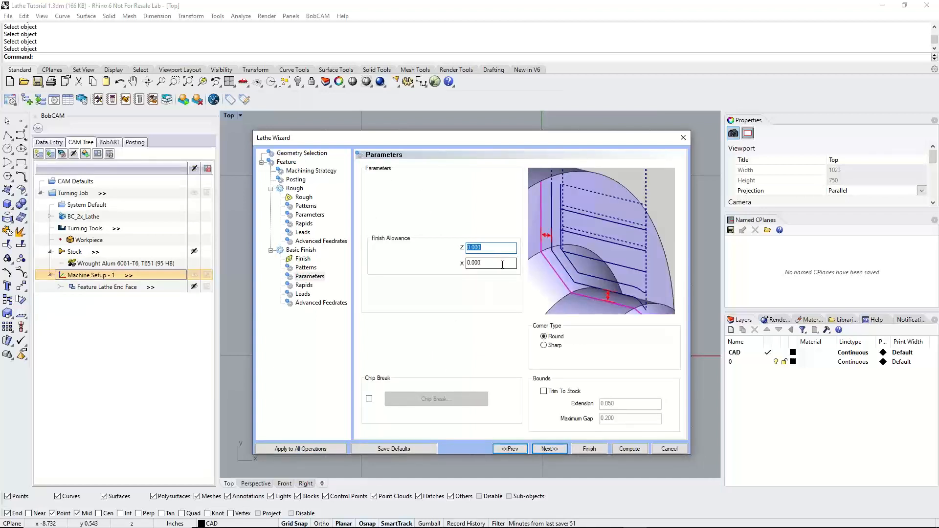
click(503, 264)
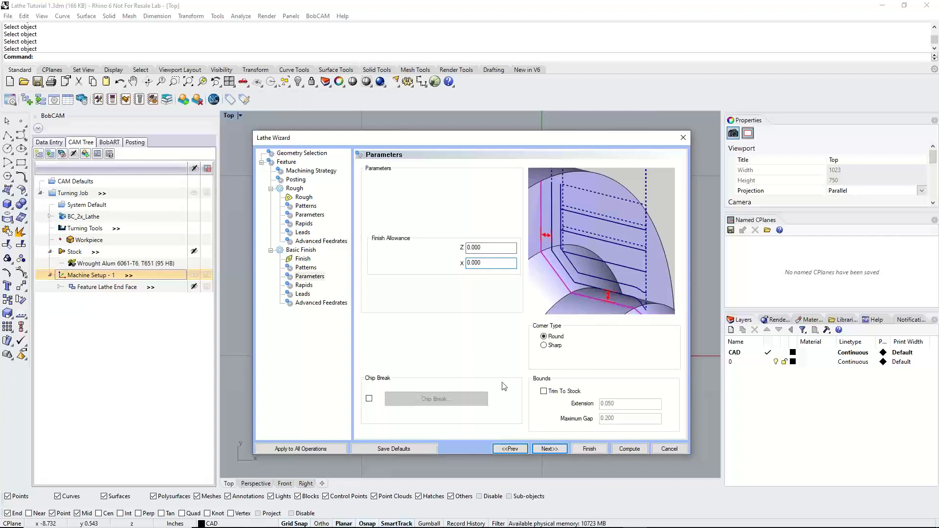
click(560, 450)
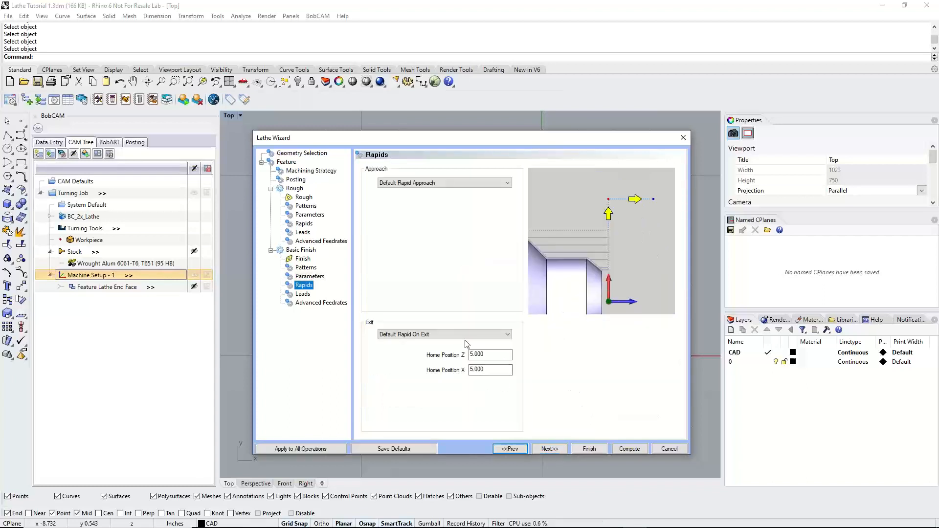
click(434, 188)
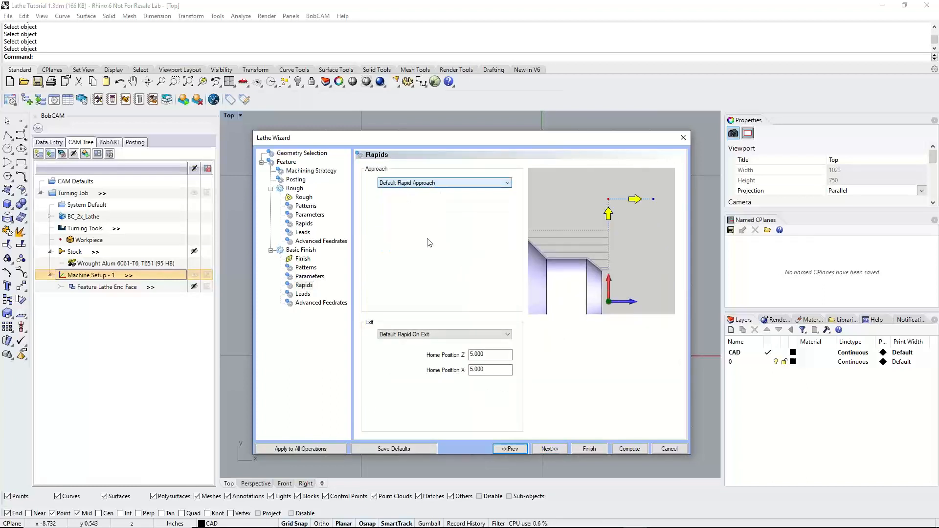
click(550, 449)
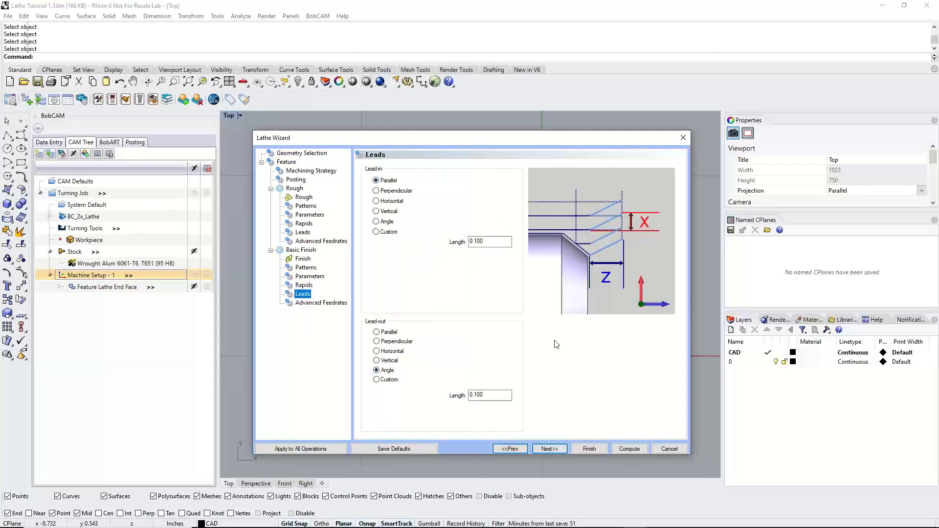
click(561, 451)
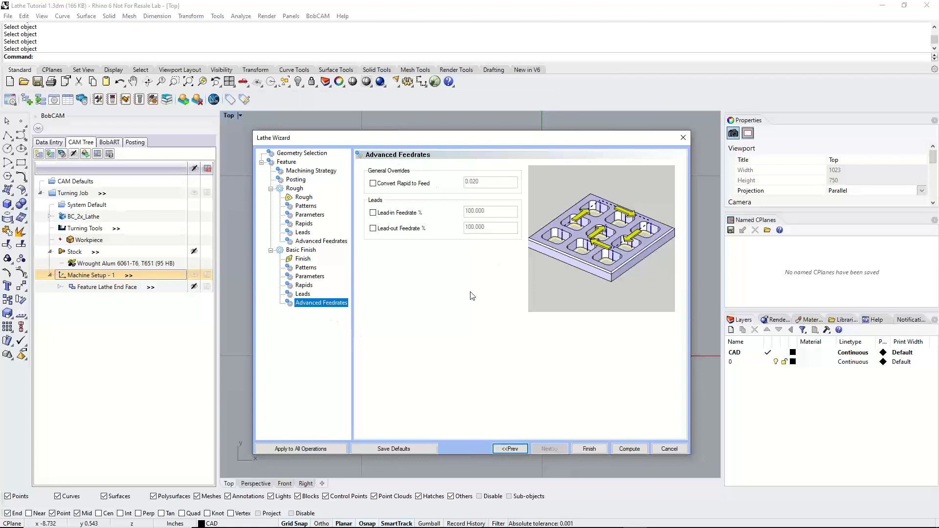
Compute the rough and finish turning toolpaths, and blank the turning feature's toolpath display
click(630, 449)
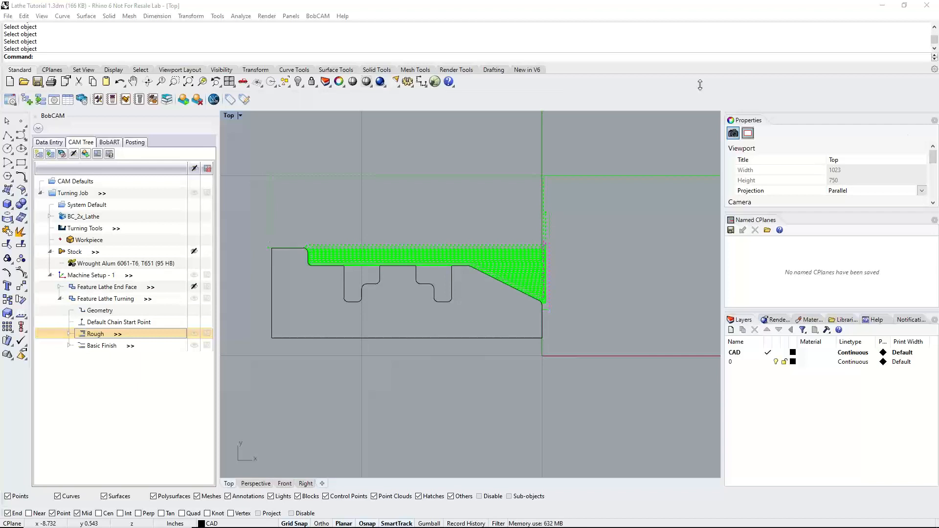
click(194, 298)
click(59, 299)
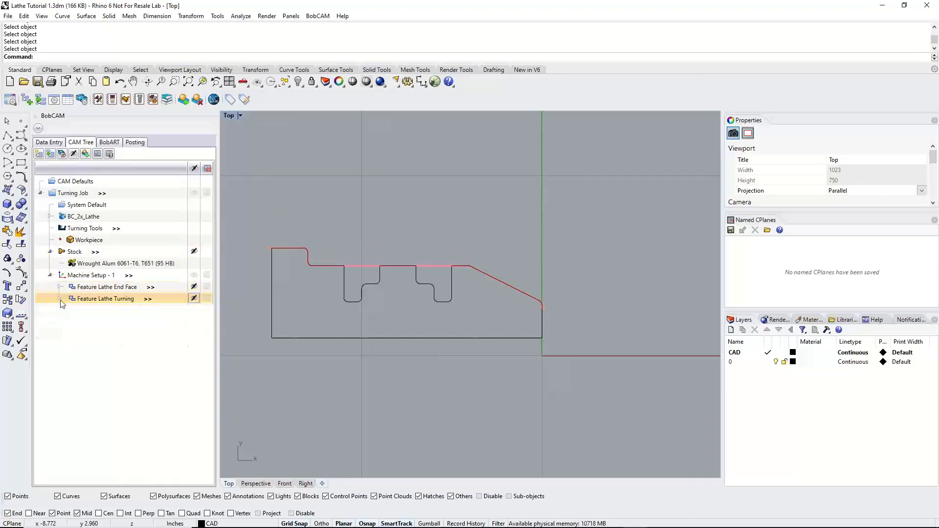
Examine the Rough operation's toolpath along the part profile, from the rear shoulder to the front taper
click(59, 299)
click(176, 335)
scroll(441, 300, up, 1)
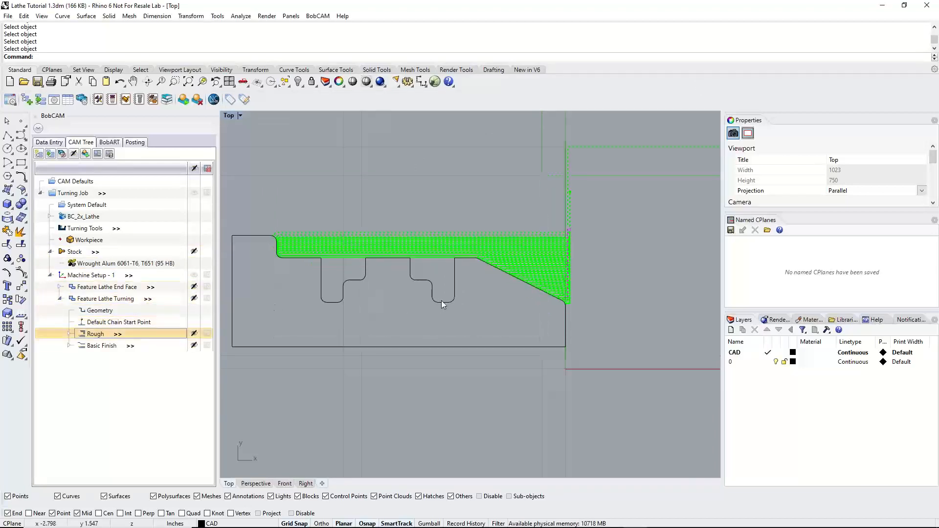
scroll(537, 294, up, 4)
scroll(557, 279, down, 6)
scroll(334, 254, up, 12)
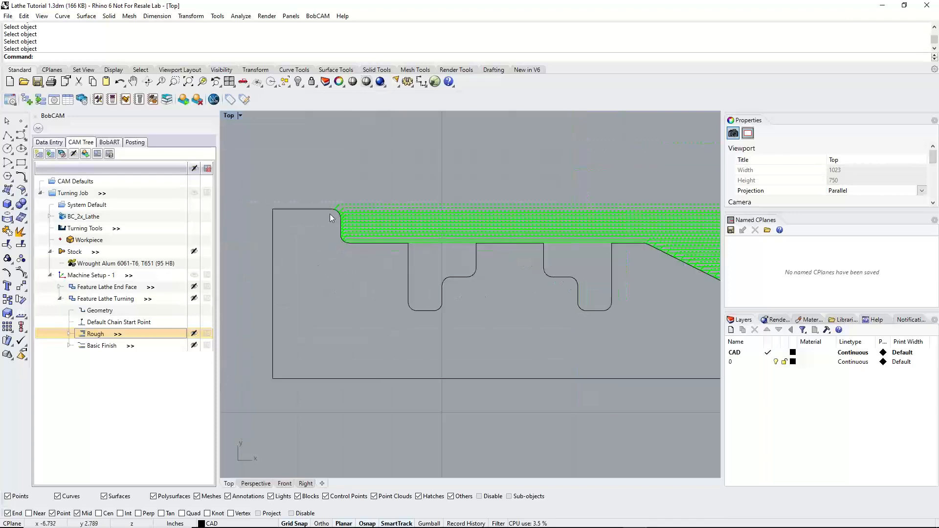
scroll(334, 220, down, 8)
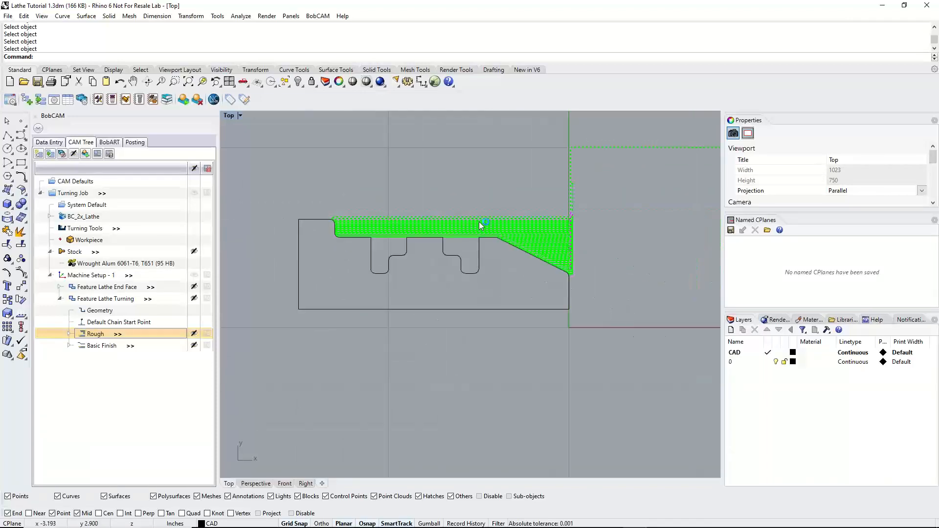
scroll(583, 281, up, 8)
scroll(586, 283, down, 8)
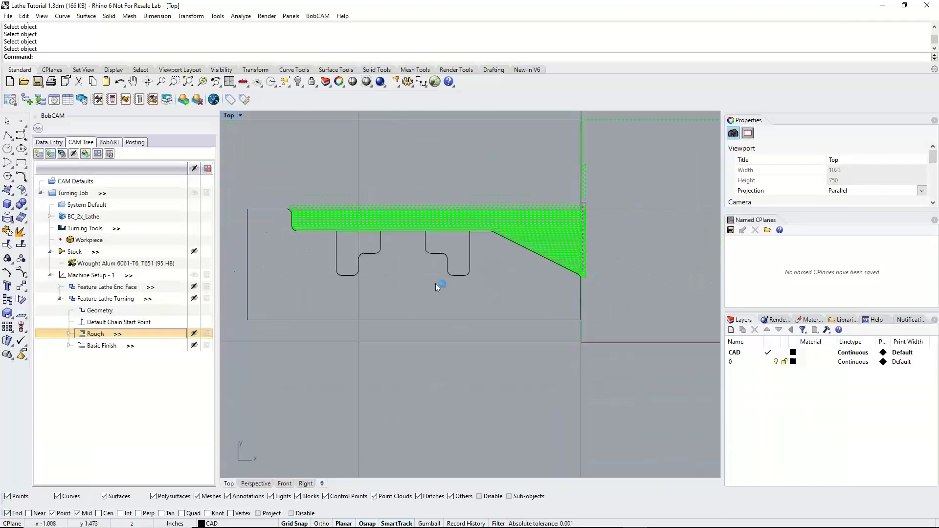
Inspect the Basic Finish toolpath's offset from the profile around the rounded front corner and its lead-in
click(105, 346)
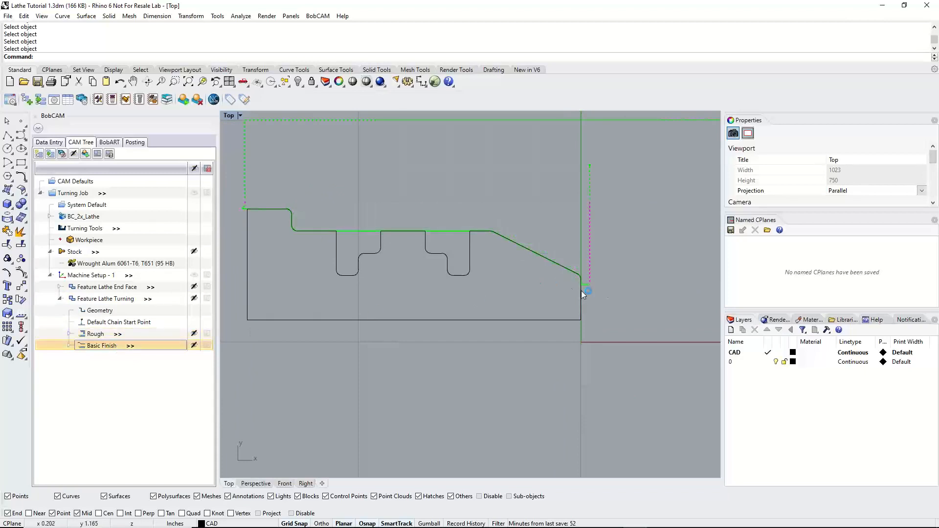
scroll(580, 275, up, 8)
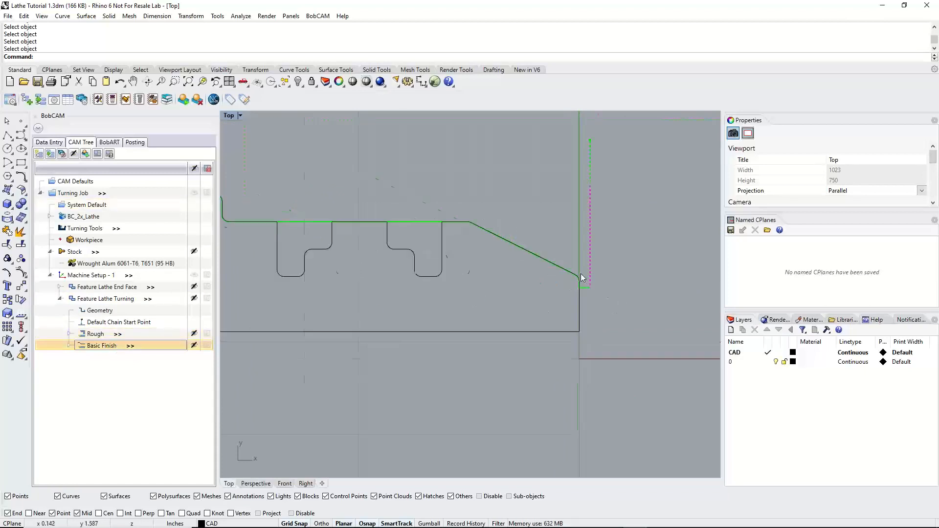
scroll(575, 276, up, 5)
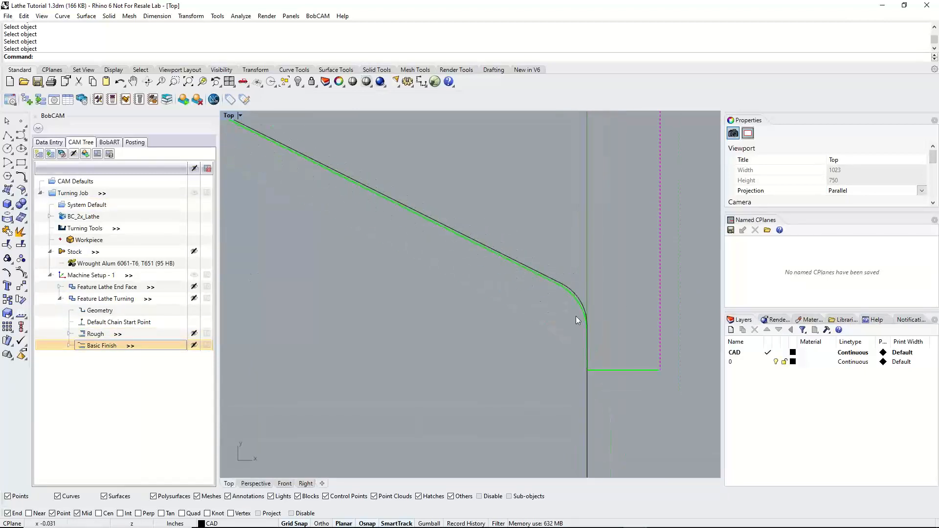
scroll(587, 313, down, 3)
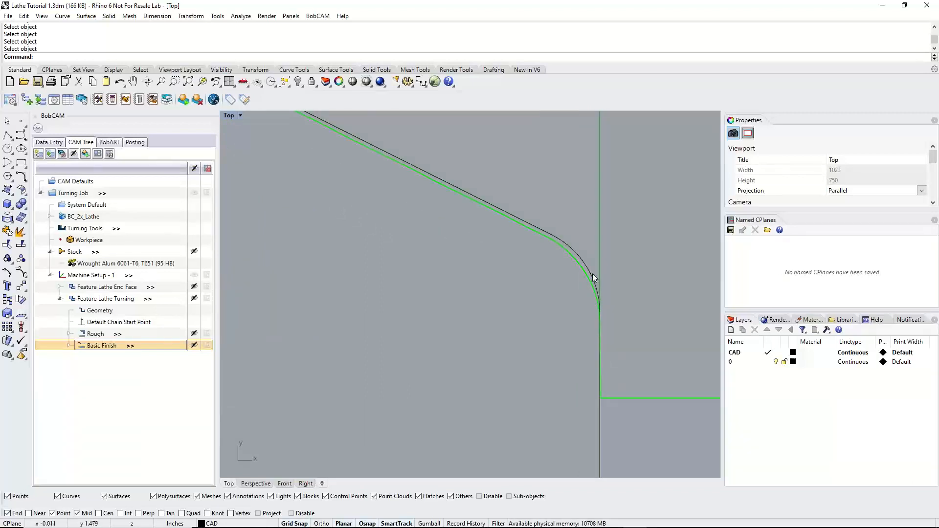
scroll(558, 294, up, 6)
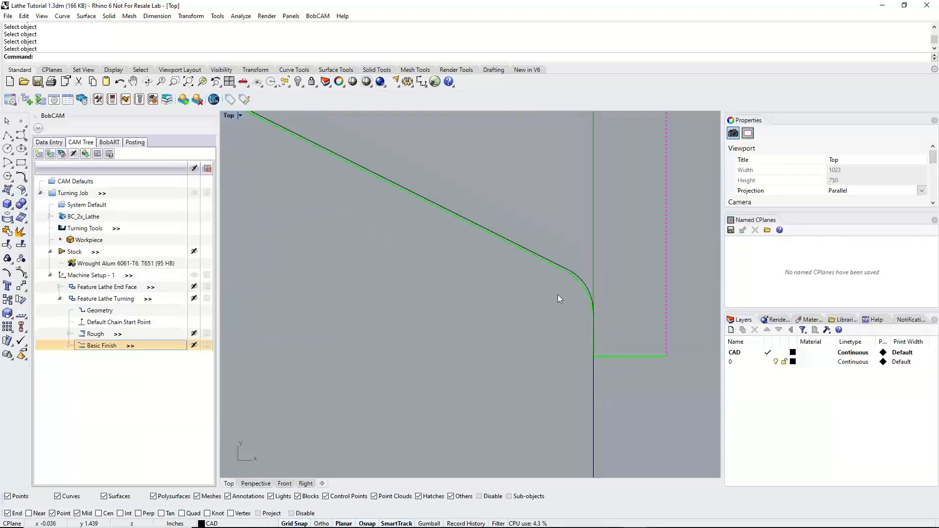
scroll(491, 239, down, 5)
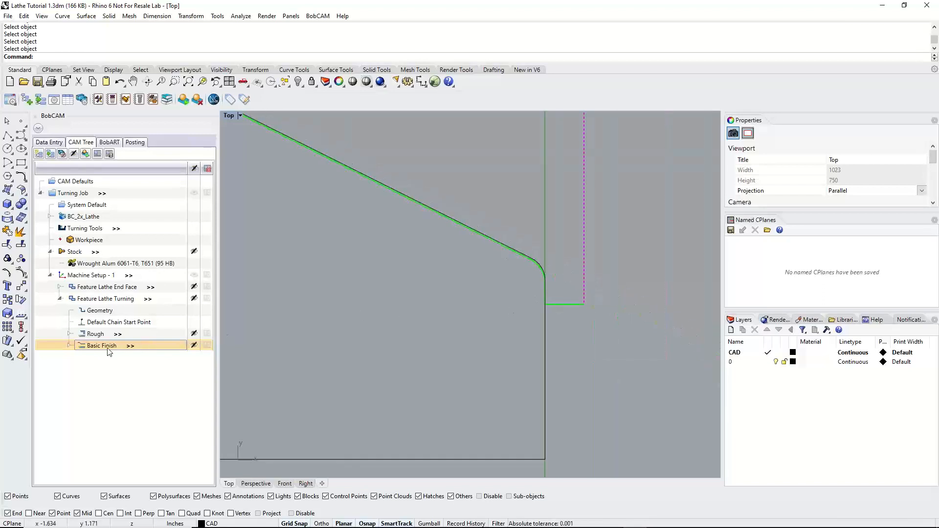
Edit the turning feature to turn off Show Tool Holder for the finish tool, and recompute the toolpath
right_click(106, 299)
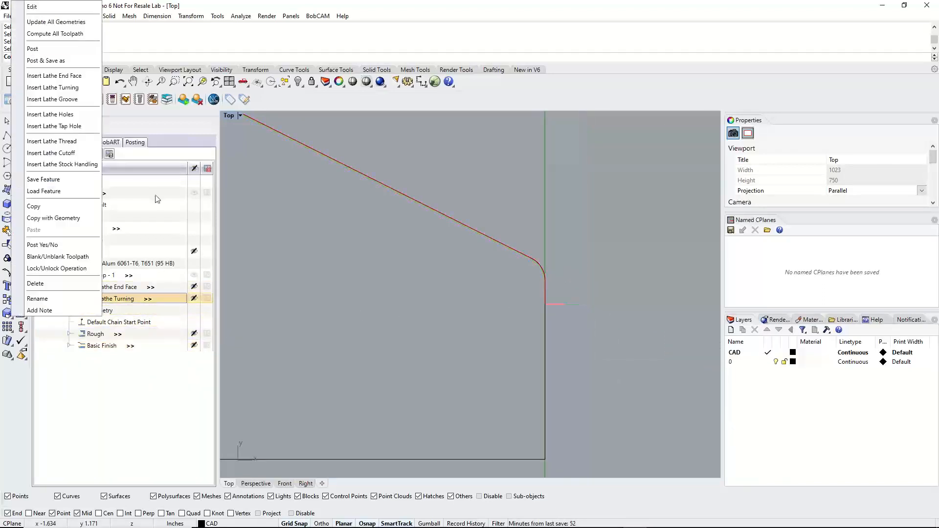
click(33, 7)
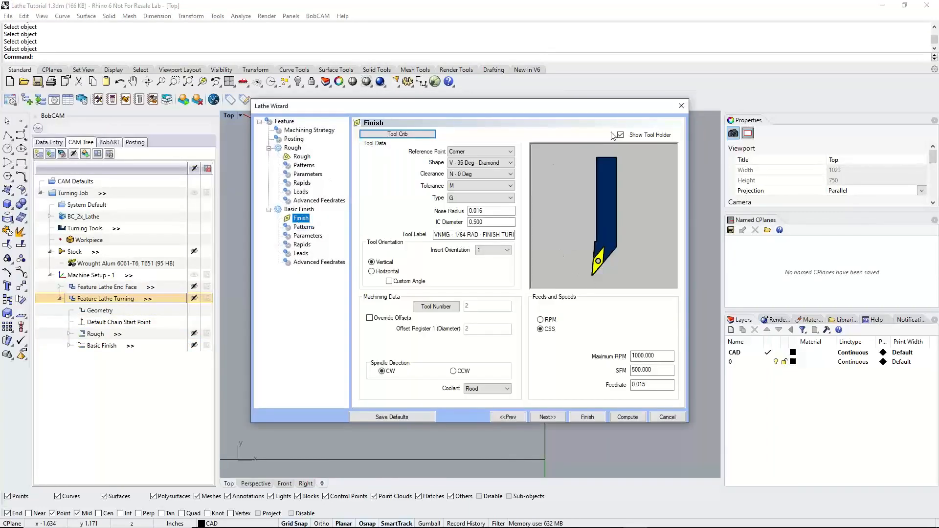
click(619, 135)
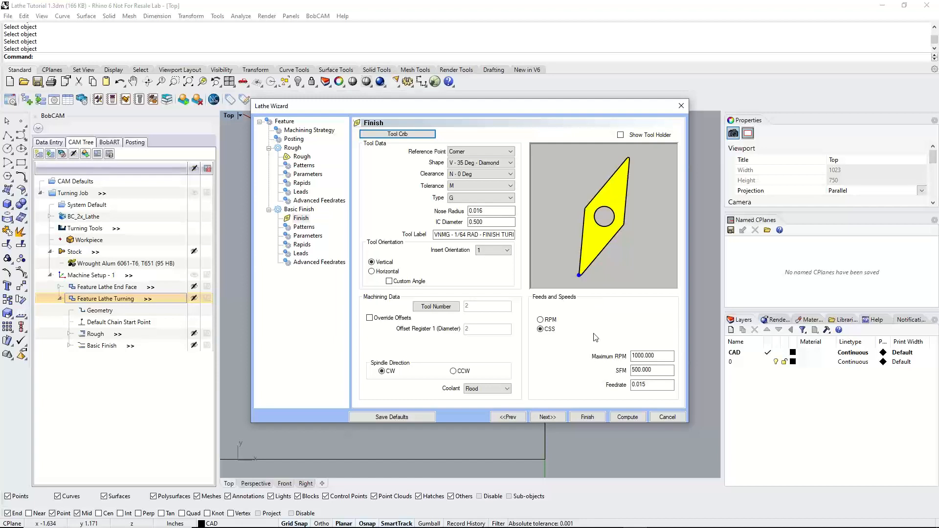
click(641, 415)
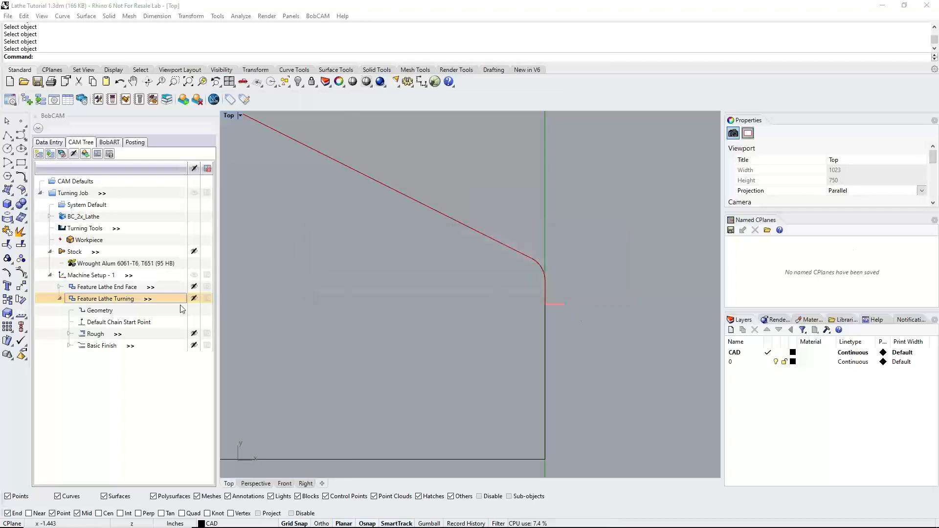
Backplot the Basic Finish operation with the tool display set to Shaded, stepping the insert to the front face to inspect its contact
right_click(115, 348)
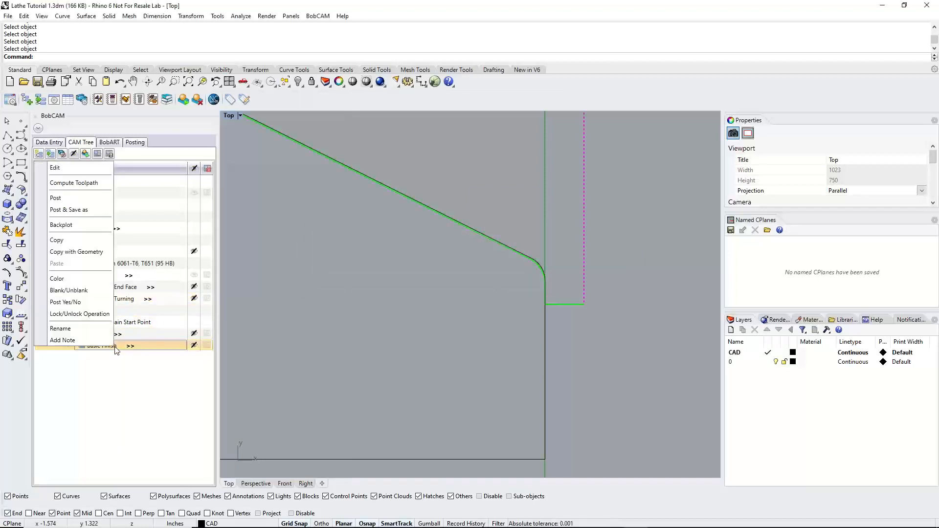
click(77, 226)
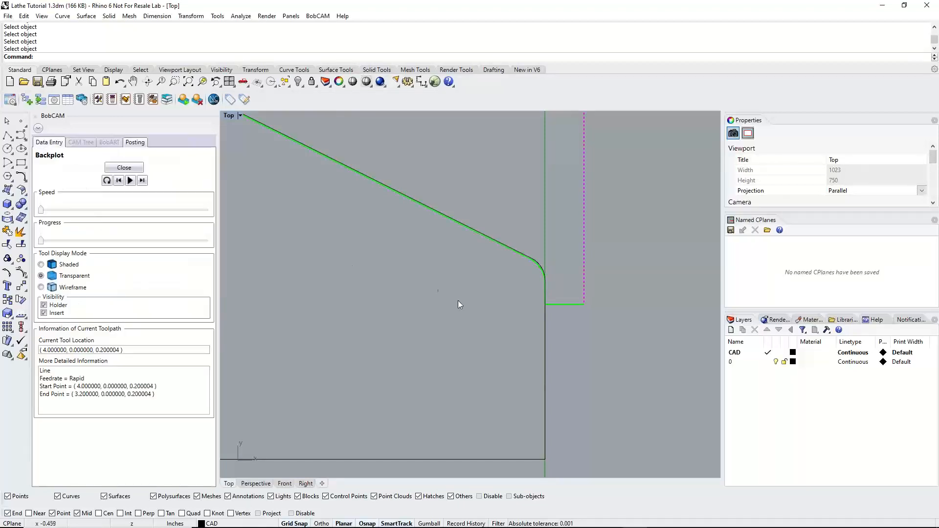
click(142, 181)
click(141, 181)
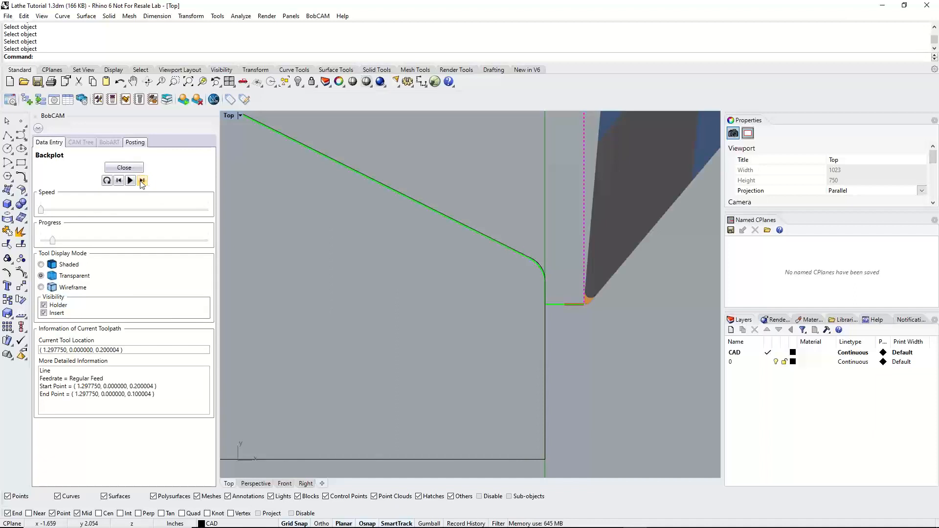
click(41, 264)
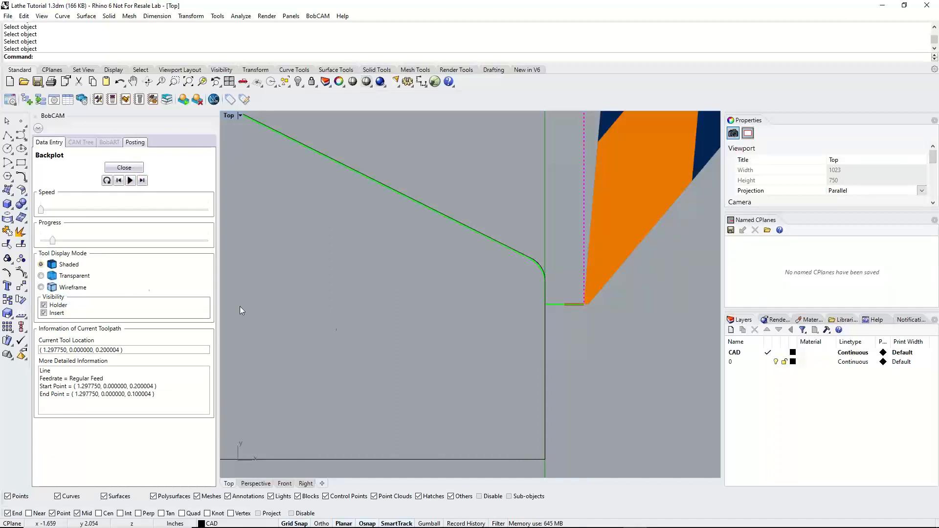
click(142, 180)
click(142, 180)
scroll(524, 282, up, 1)
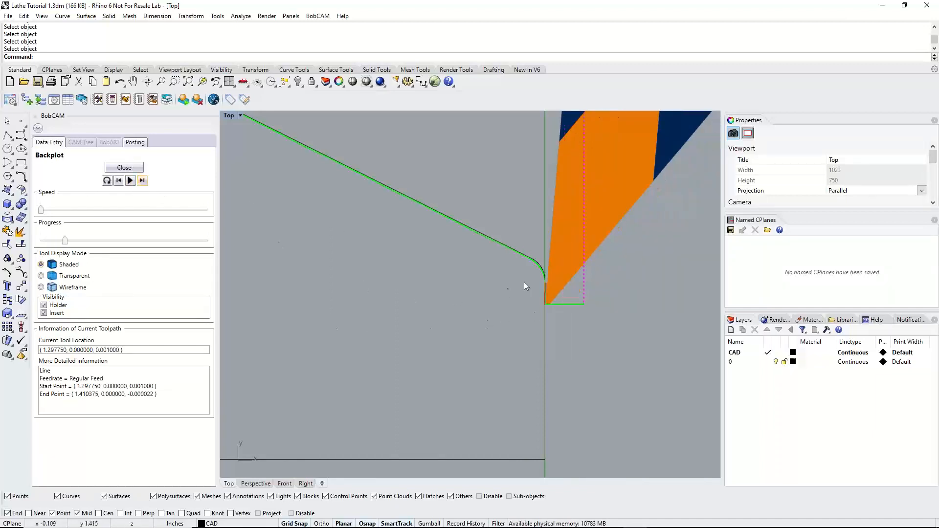
scroll(555, 303, down, 2)
scroll(551, 302, up, 5)
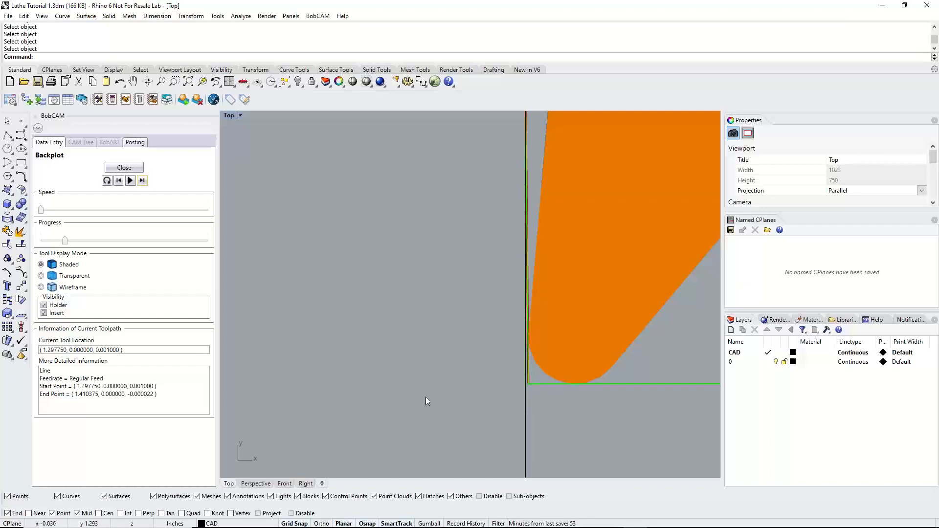
scroll(558, 382, down, 3)
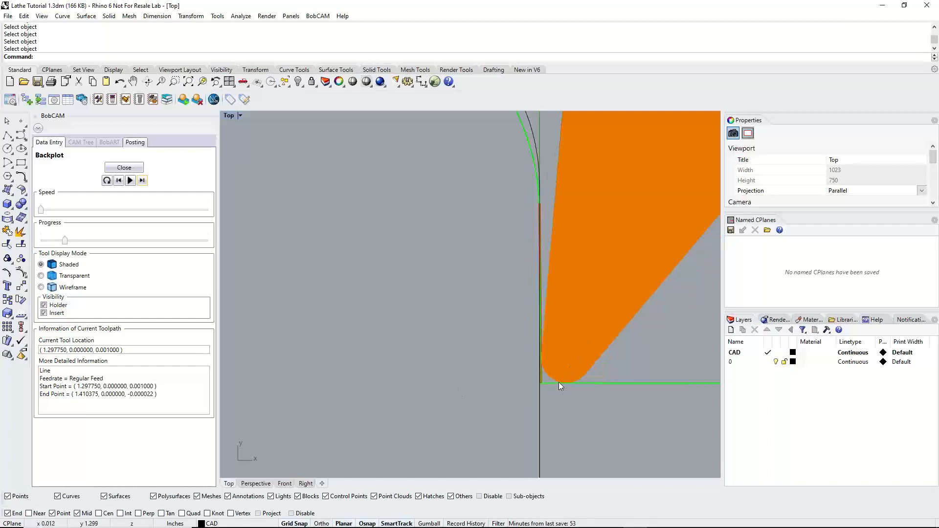
Step the backplot around the rounded front corner, compare the insert nose with the profile, and close the backplot
click(142, 180)
scroll(566, 238, up, 3)
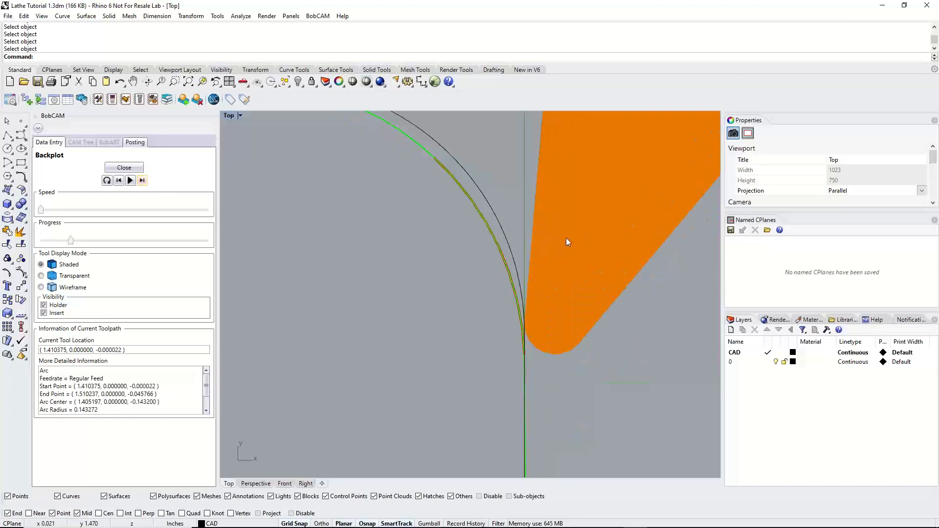
click(142, 180)
scroll(524, 260, down, 3)
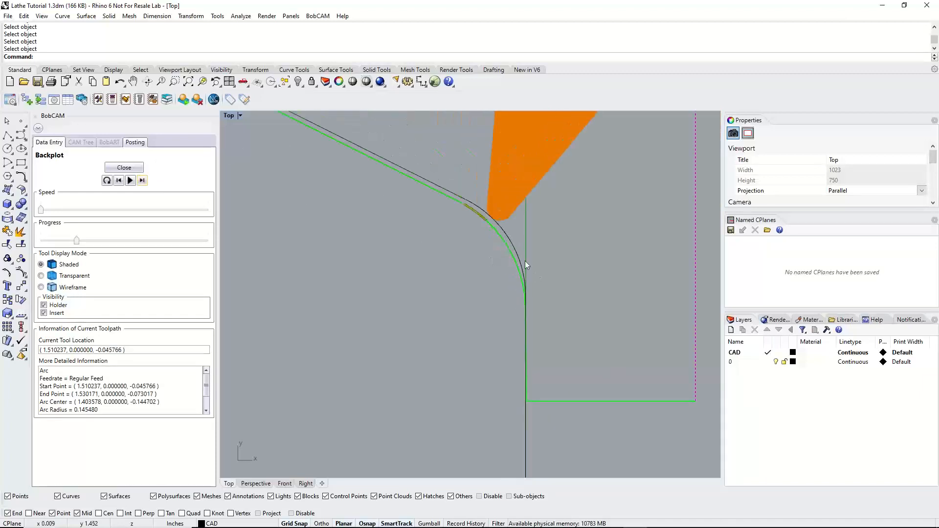
scroll(486, 216, up, 4)
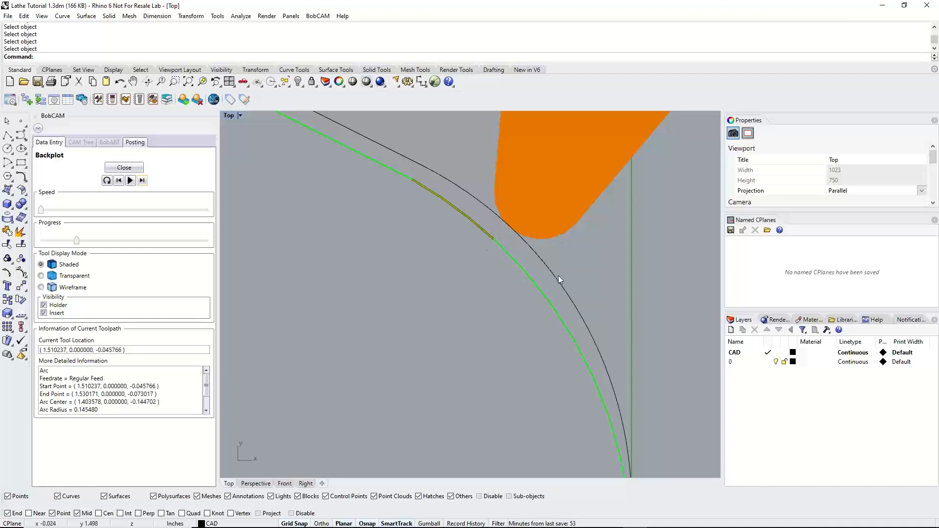
scroll(559, 275, up, 3)
click(126, 168)
scroll(525, 273, down, 5)
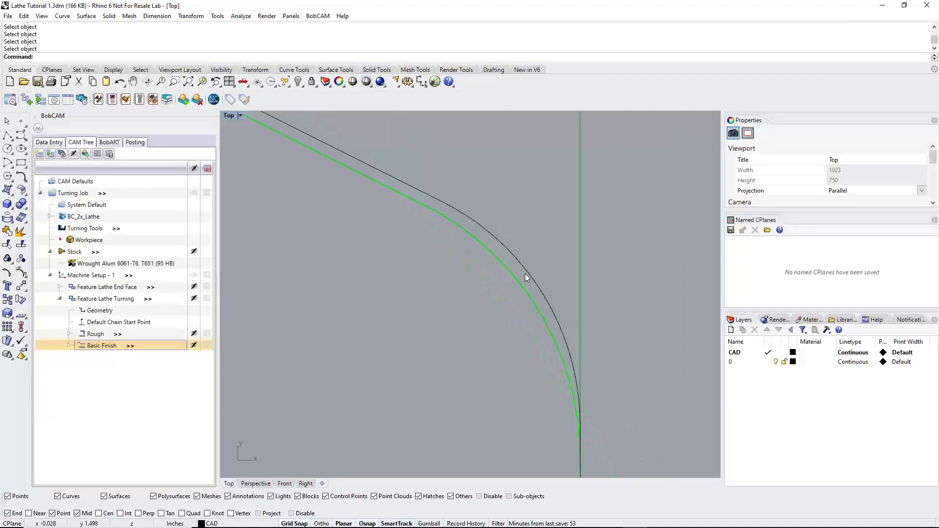
scroll(533, 274, down, 1)
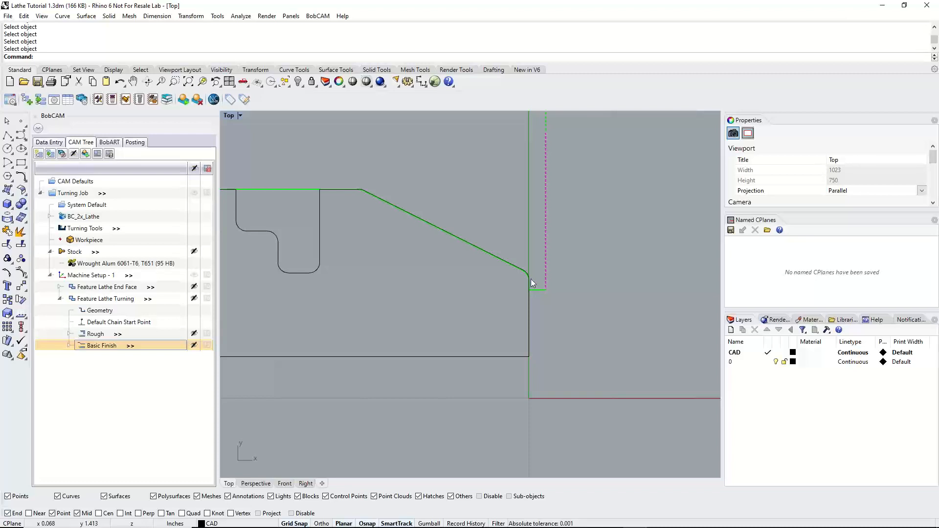
scroll(530, 279, up, 10)
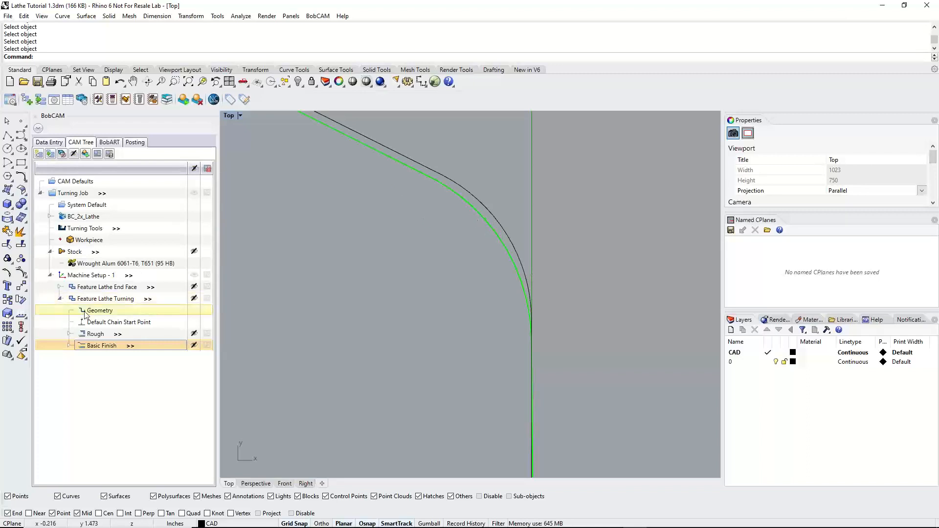
Edit the Basic Finish patterns to set System Compensation to Off, and recompute the toolpath
right_click(101, 346)
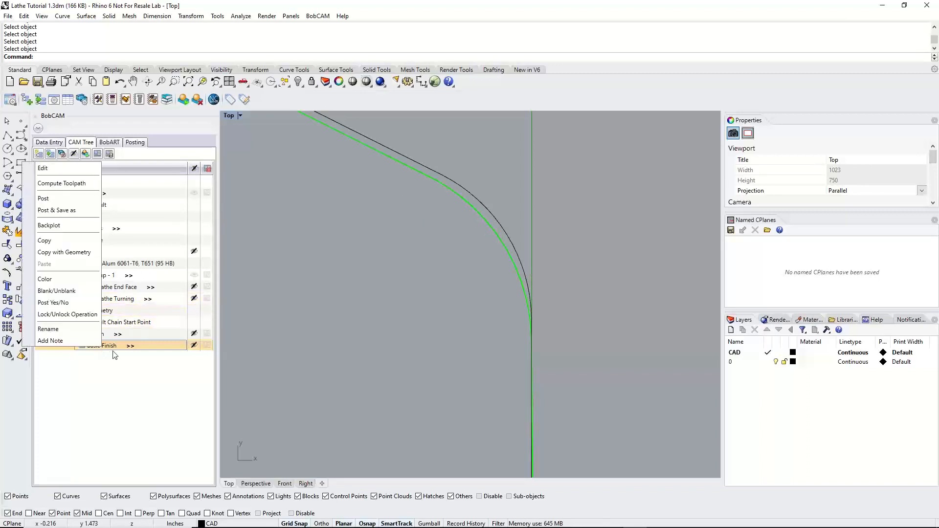
click(121, 347)
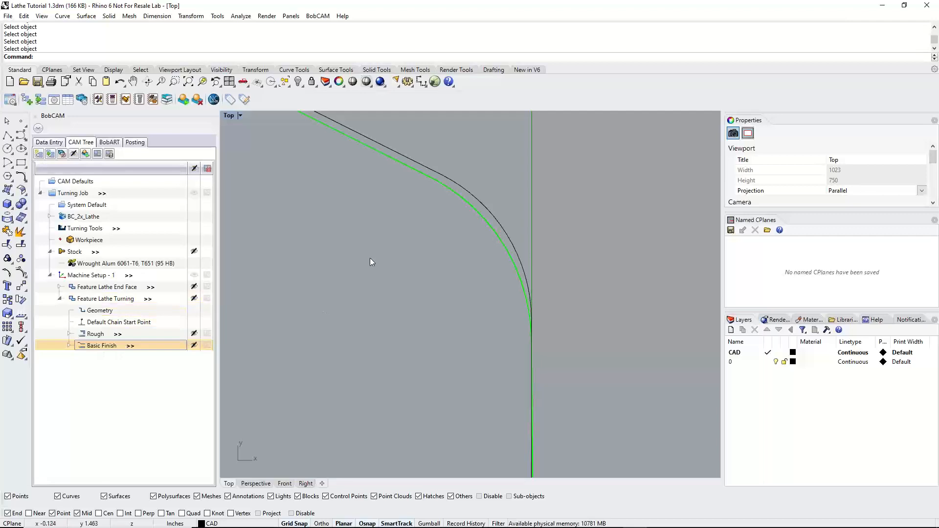
double_click(104, 346)
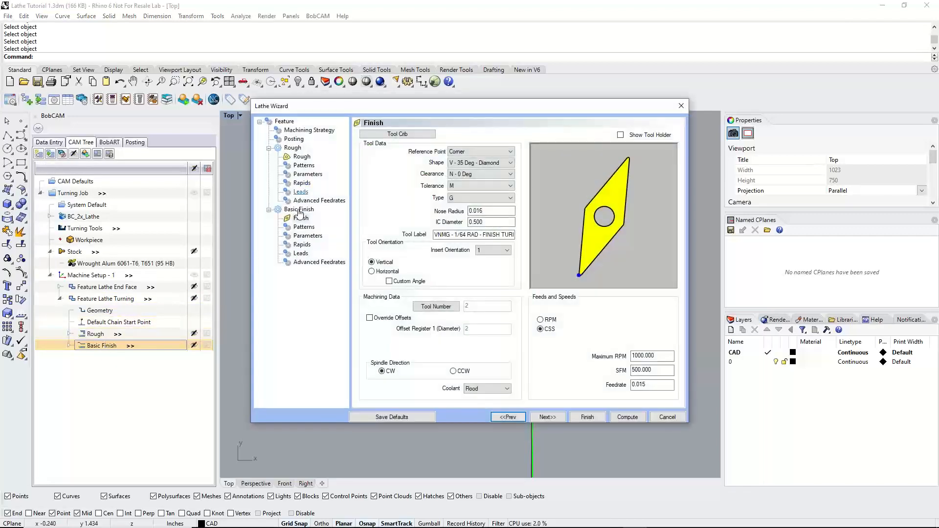
click(303, 227)
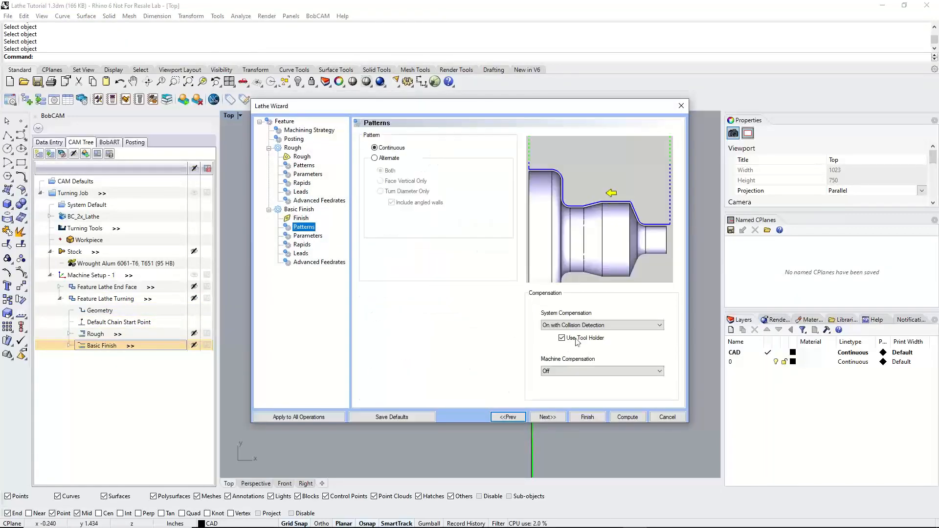
click(576, 325)
click(573, 335)
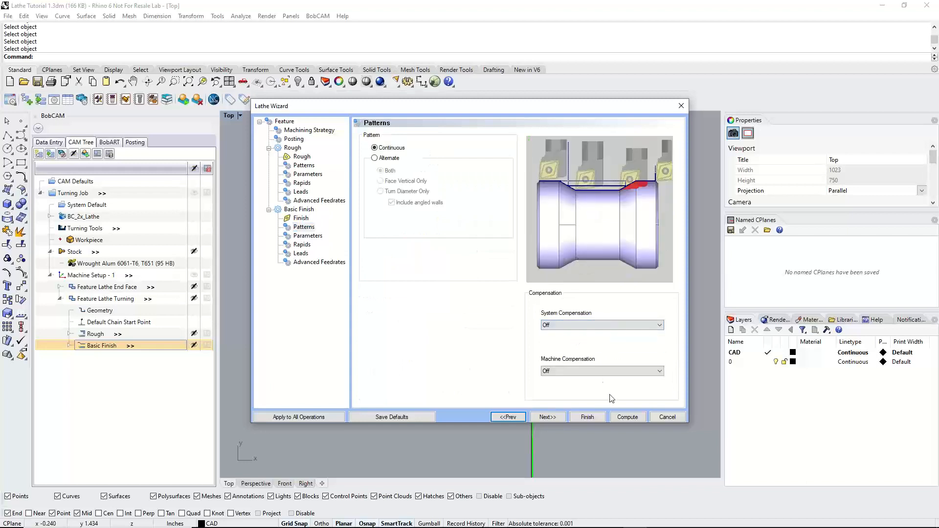
click(627, 418)
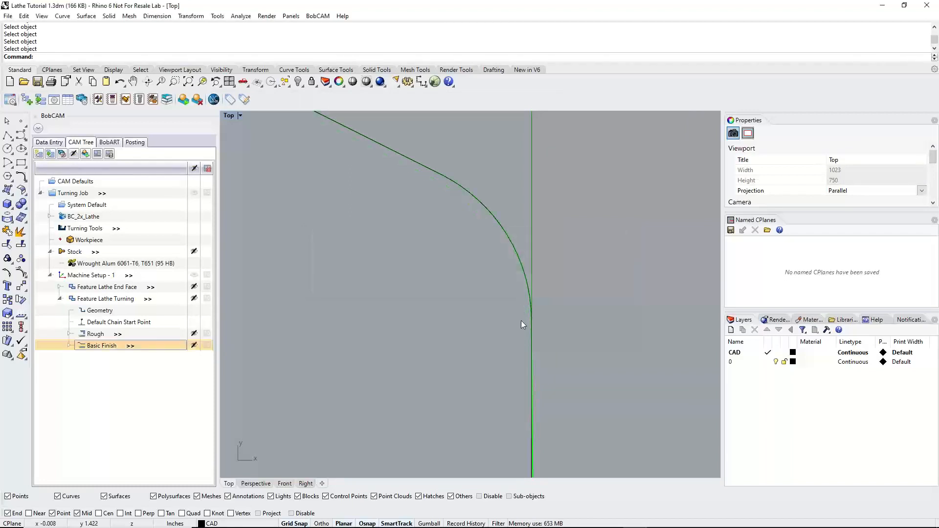
Backplot the uncompensated Basic Finish past the rounded corner, inspect the gap between insert nose and profile, and close the backplot
scroll(499, 254, down, 3)
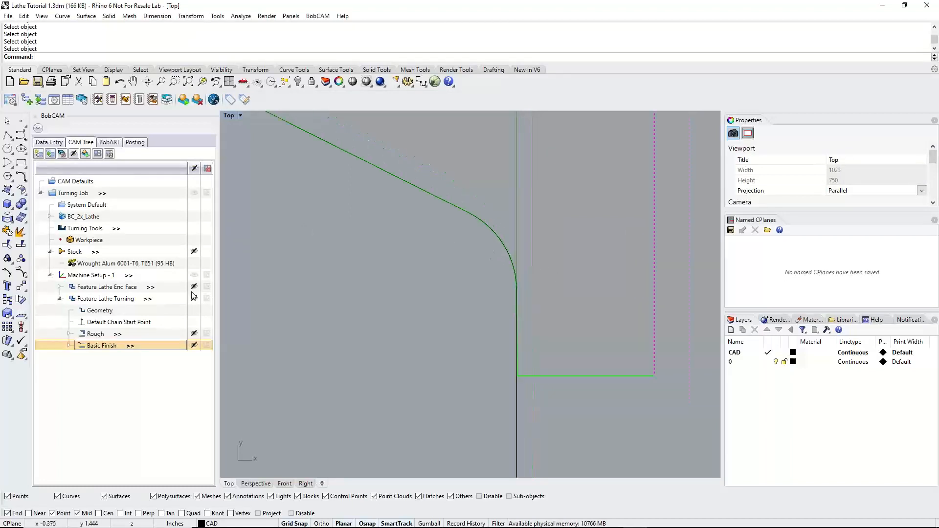
right_click(97, 348)
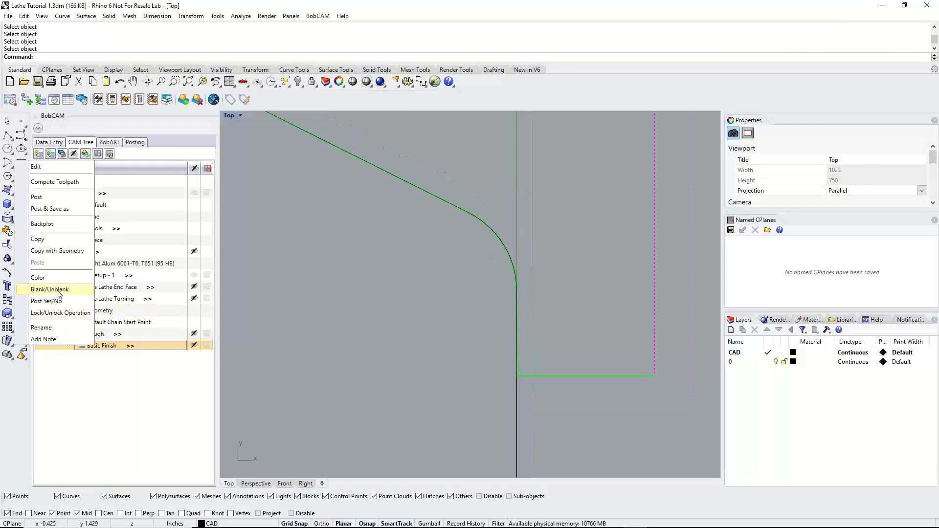
click(53, 224)
click(142, 181)
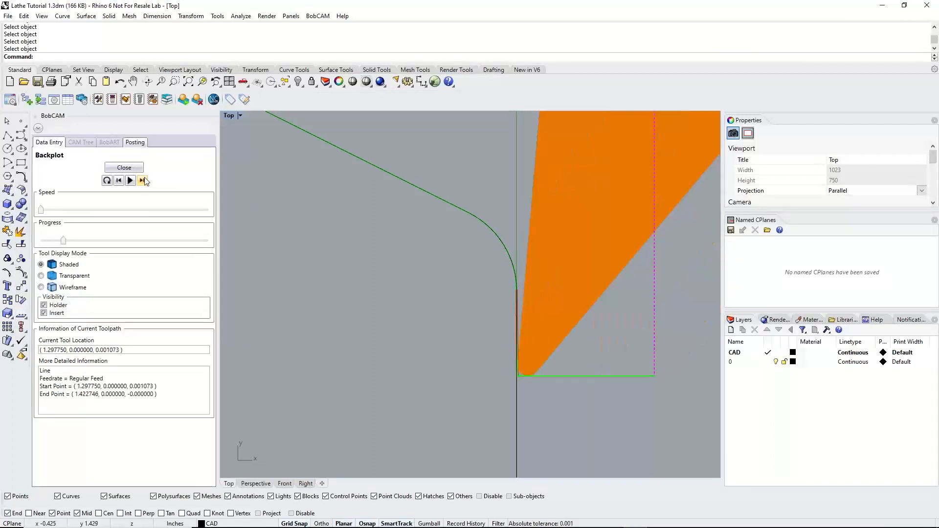
click(145, 181)
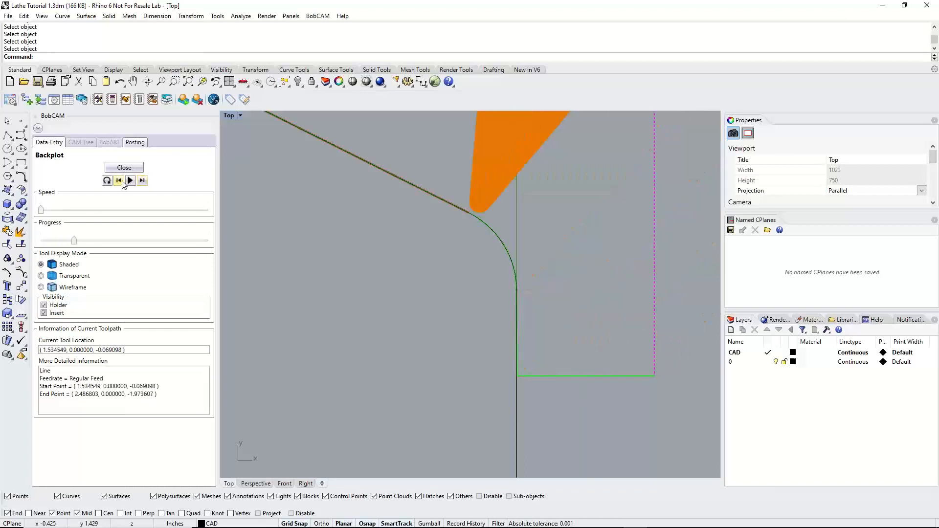
scroll(509, 215, up, 4)
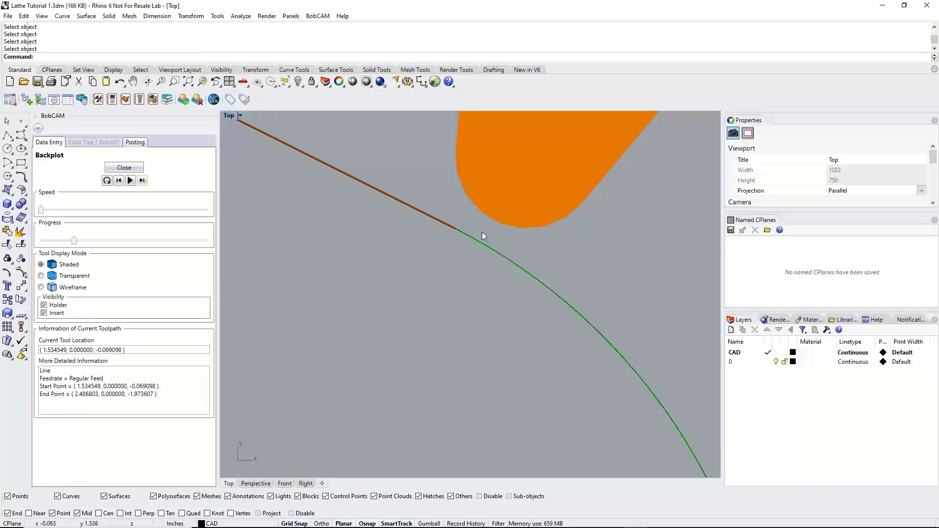
click(124, 168)
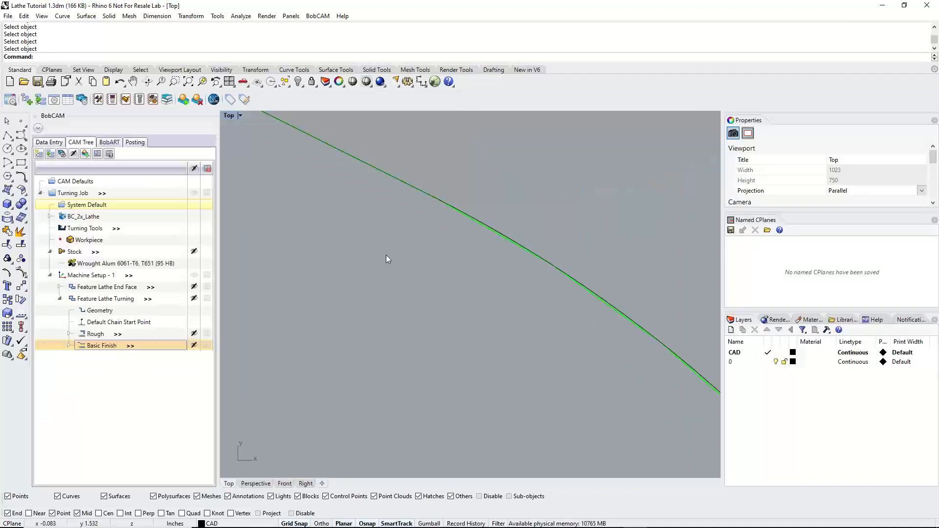
Set the Basic Finish System Compensation back to On with Collision Detection and recompute the toolpath
scroll(452, 257, down, 4)
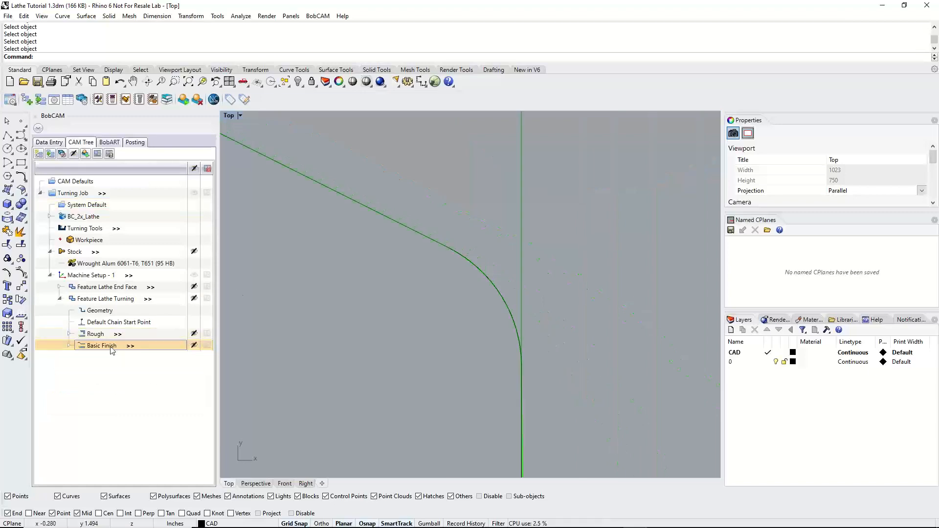
double_click(112, 350)
click(304, 227)
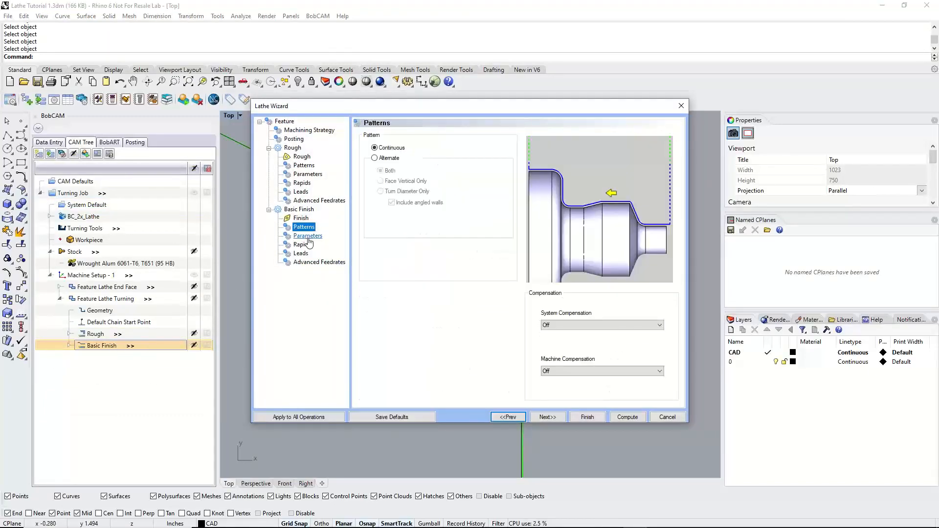
click(602, 326)
click(577, 343)
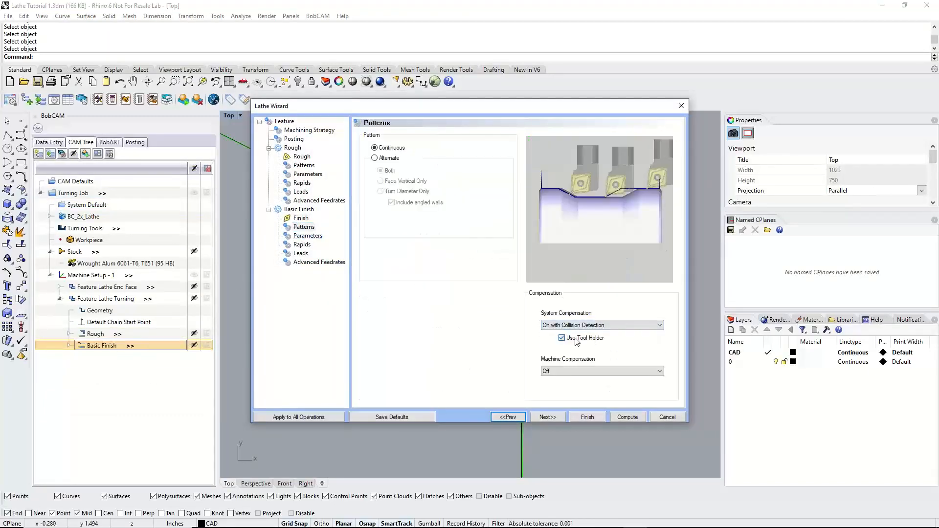
click(627, 415)
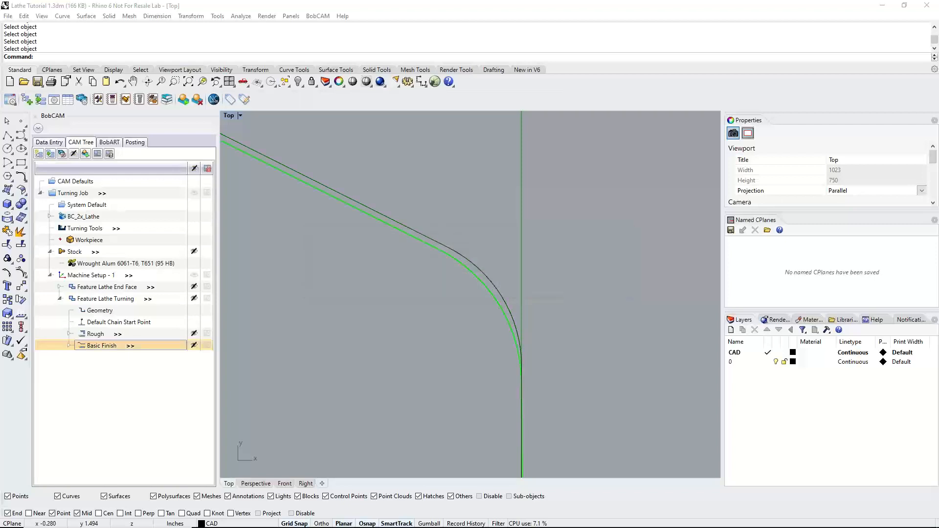
Review the recomputed finish toolpath, collapse the turning feature, and add a Lathe Groove feature to Machine Setup - 1
scroll(520, 380, down, 2)
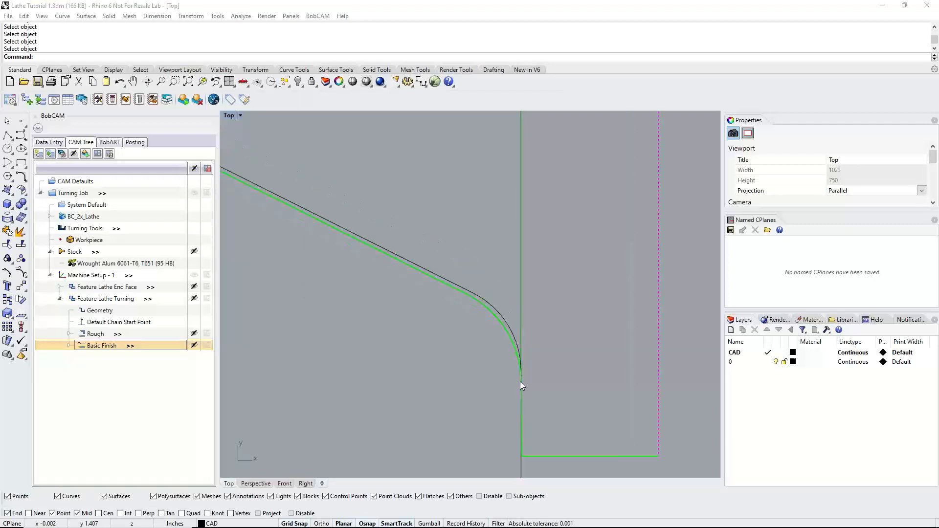
scroll(522, 383, up, 4)
scroll(551, 311, down, 5)
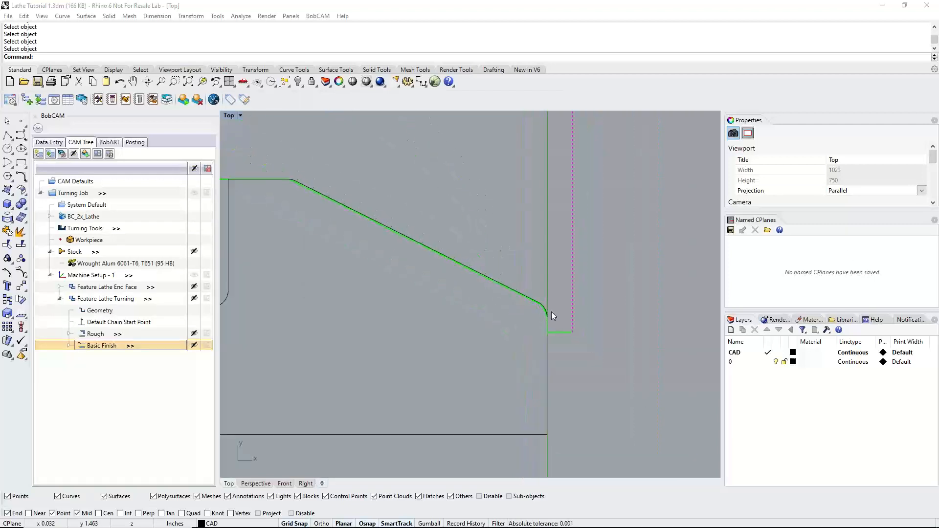
scroll(548, 314, down, 2)
scroll(446, 333, up, 2)
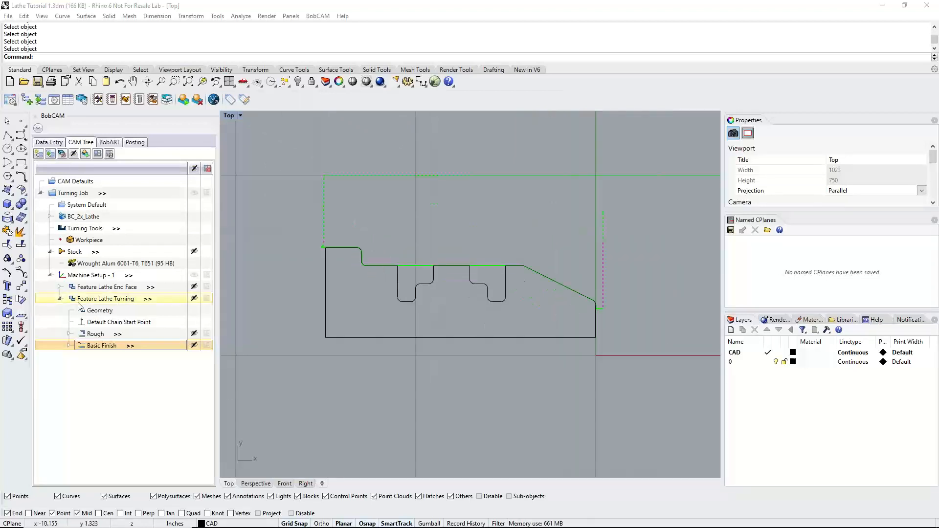
click(59, 299)
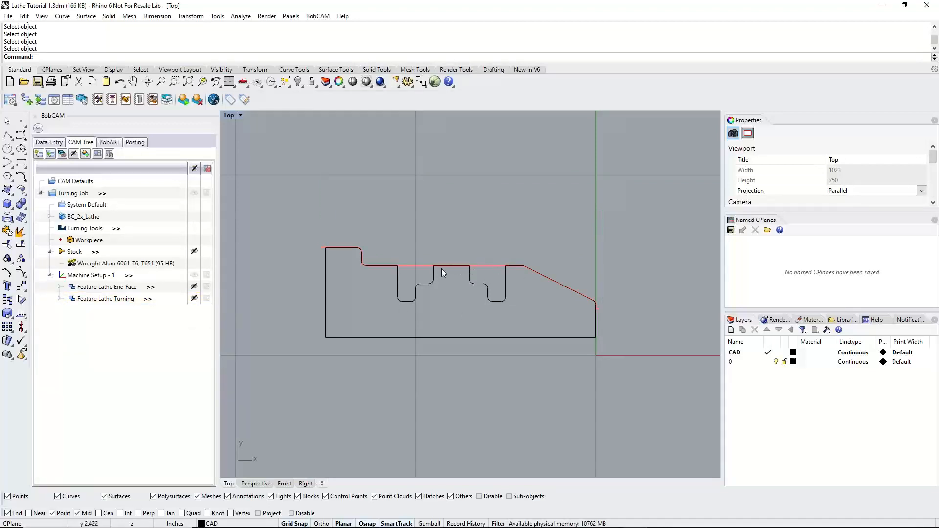
click(90, 276)
right_click(91, 277)
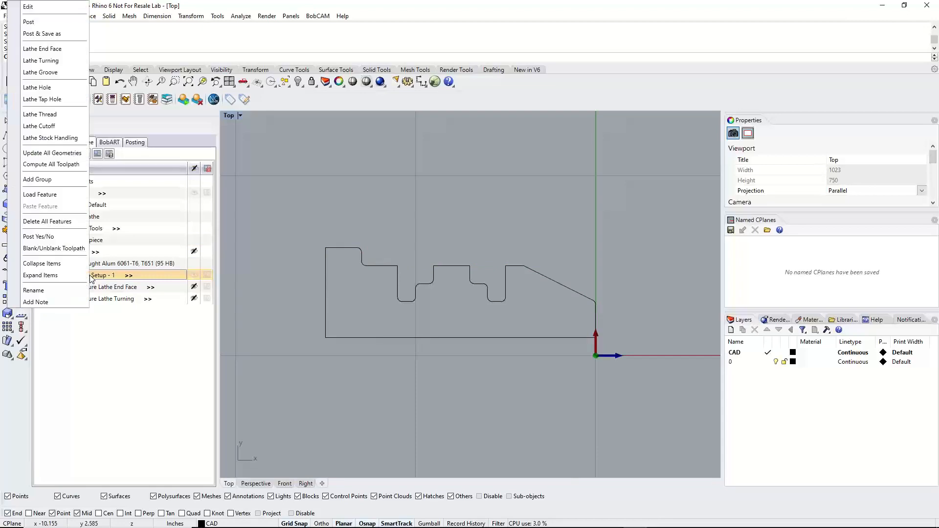
click(48, 74)
Select only the curves of both stepped grooves, including their vertical walls, as the feature geometry, and highlight their profile chains
click(438, 169)
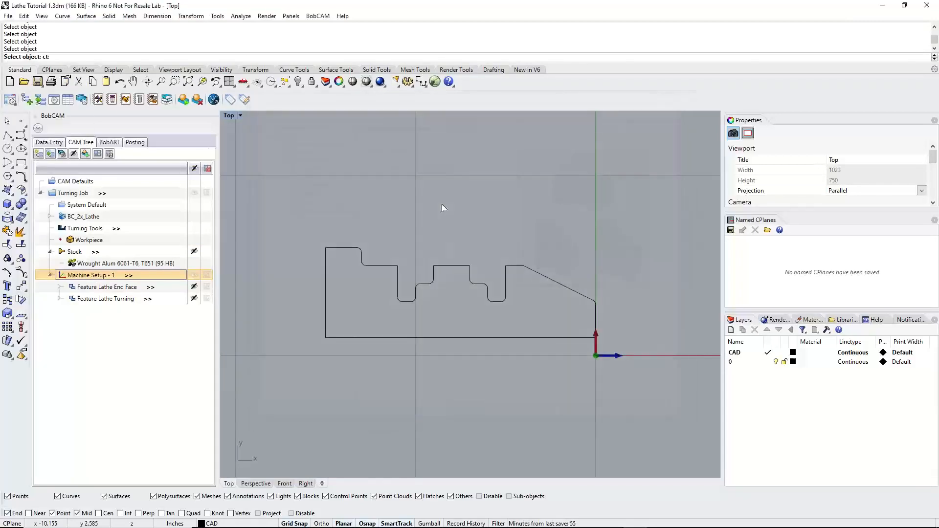
click(392, 267)
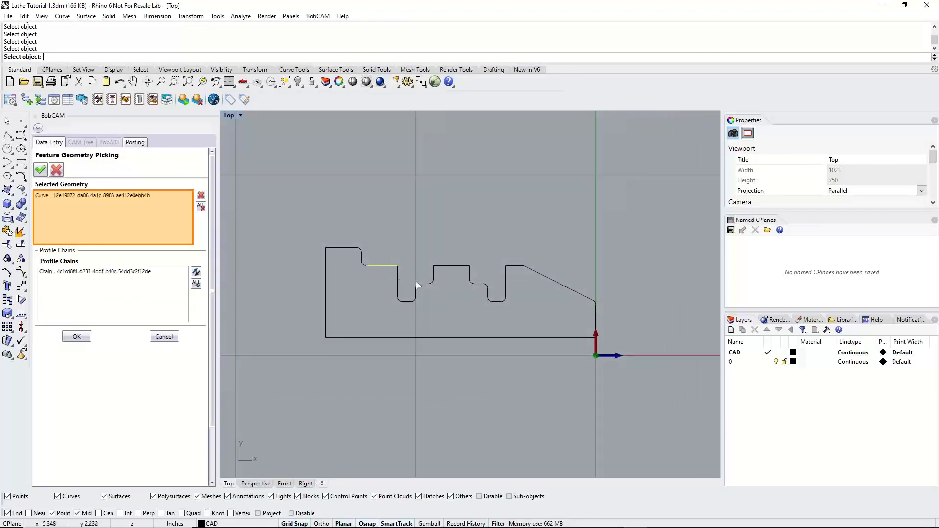
click(201, 206)
drag(387, 271, 521, 314)
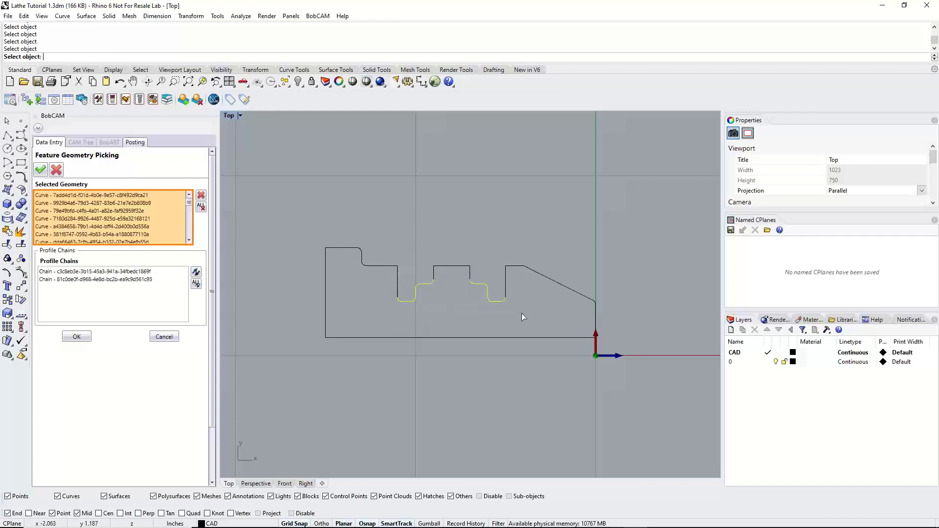
click(399, 283)
click(434, 279)
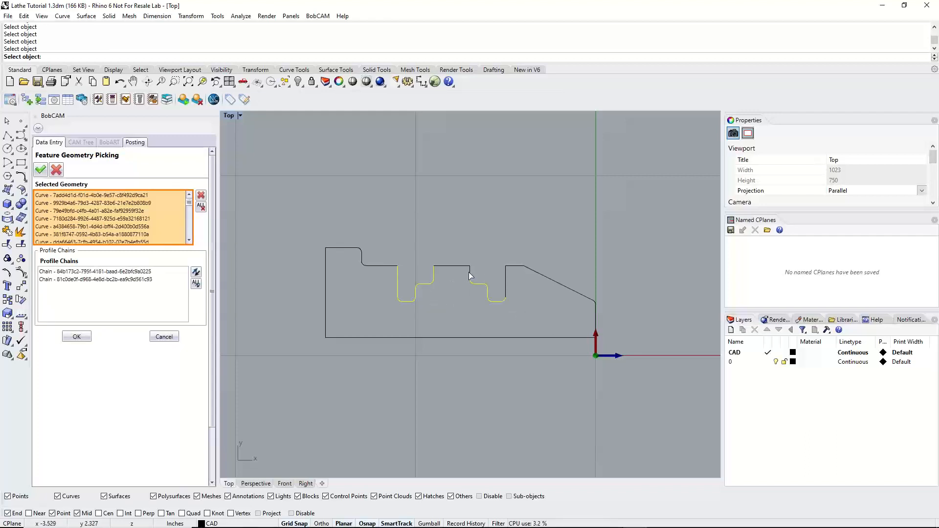
click(470, 275)
click(506, 283)
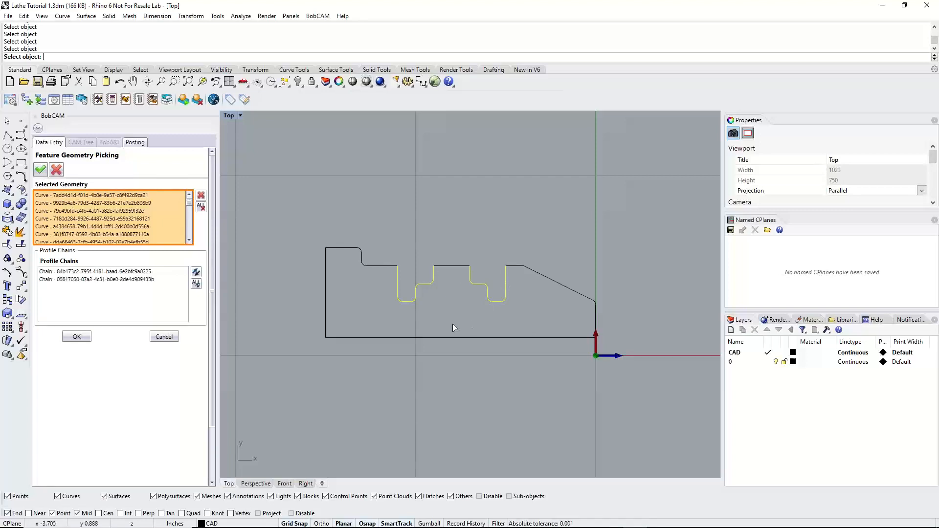
click(86, 283)
scroll(494, 277, up, 5)
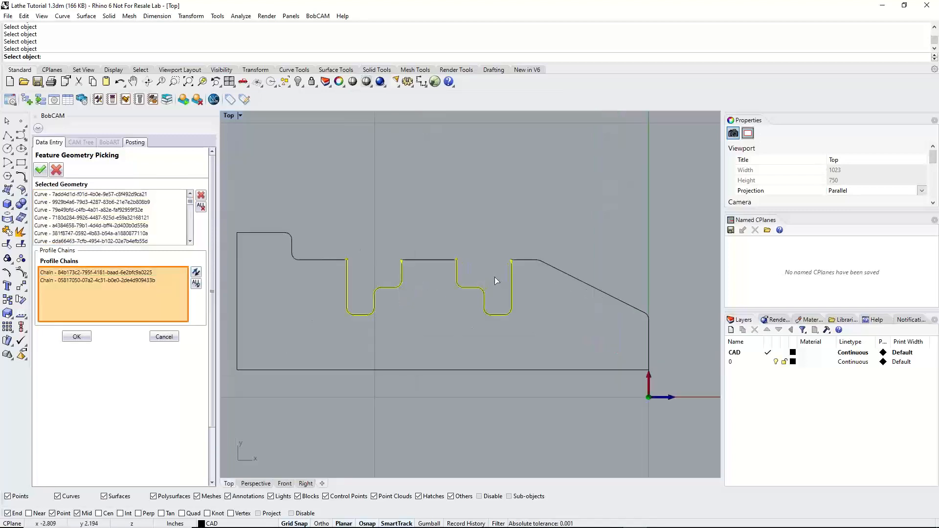
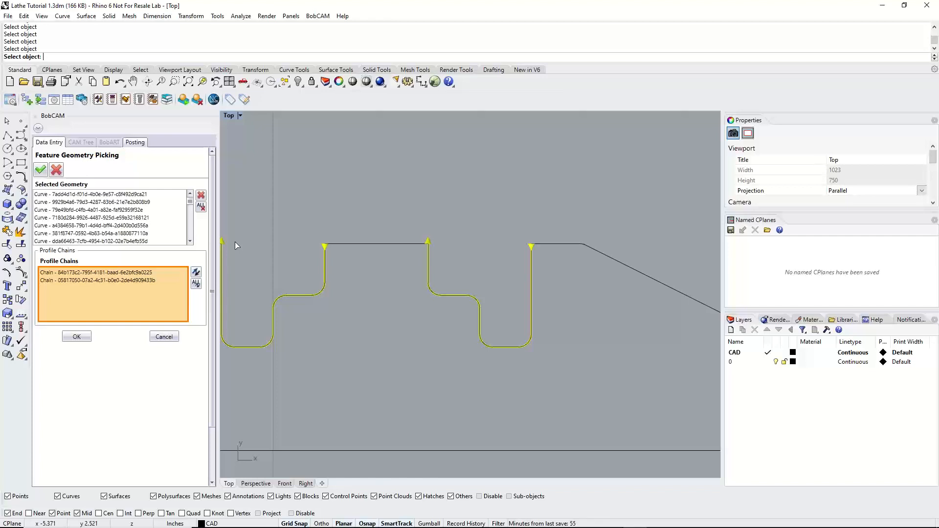
Accept the two stepped-groove profile chains as the feature geometry and continue to the groove's feature parameters
scroll(510, 313, down, 2)
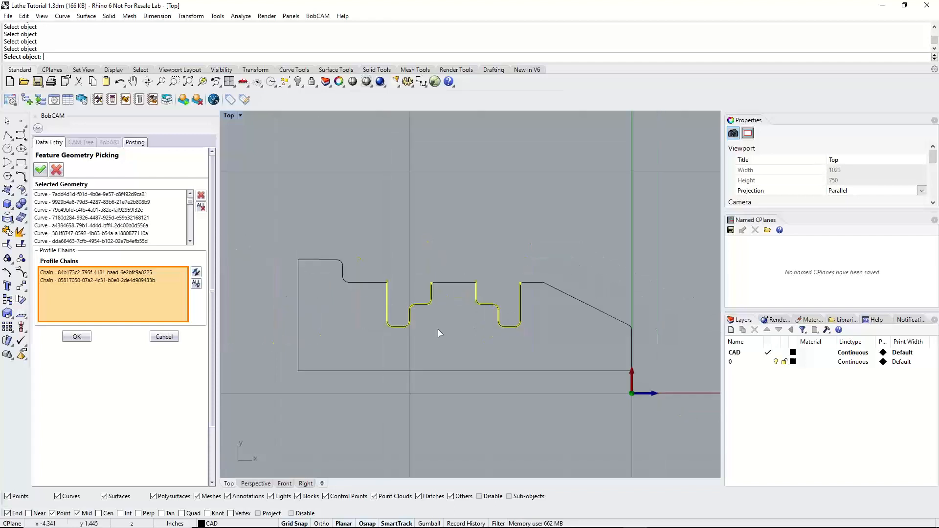
scroll(391, 332, up, 2)
click(76, 337)
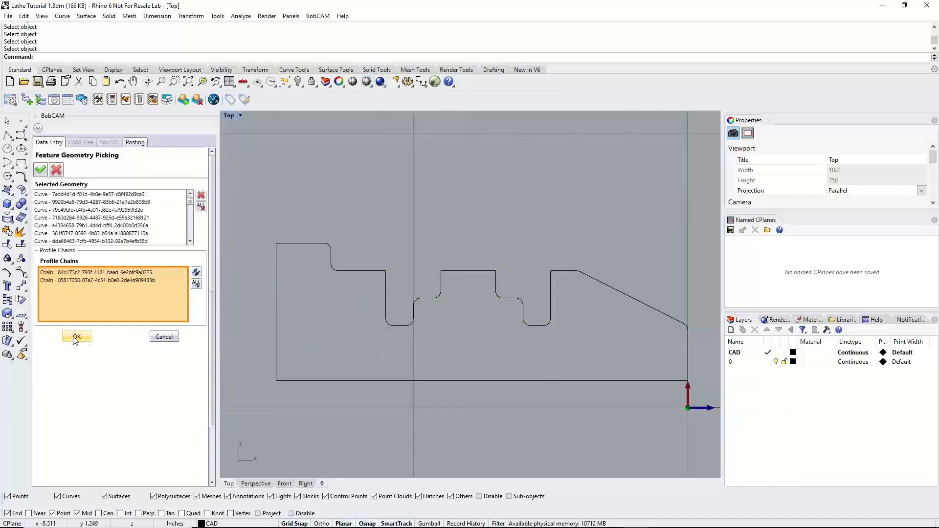
click(544, 416)
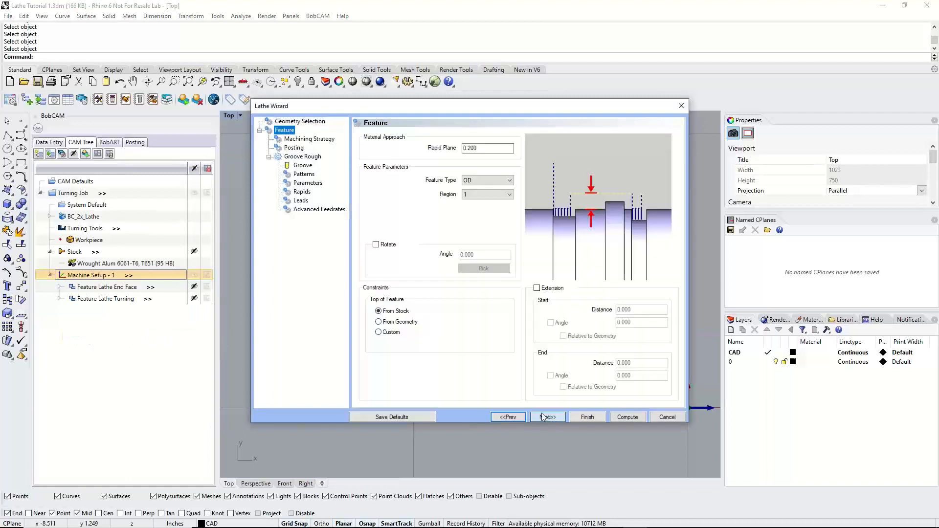
Try Region 2 for the OD groove feature to compare the groove machining order, and return to Region 1
key(Tab)
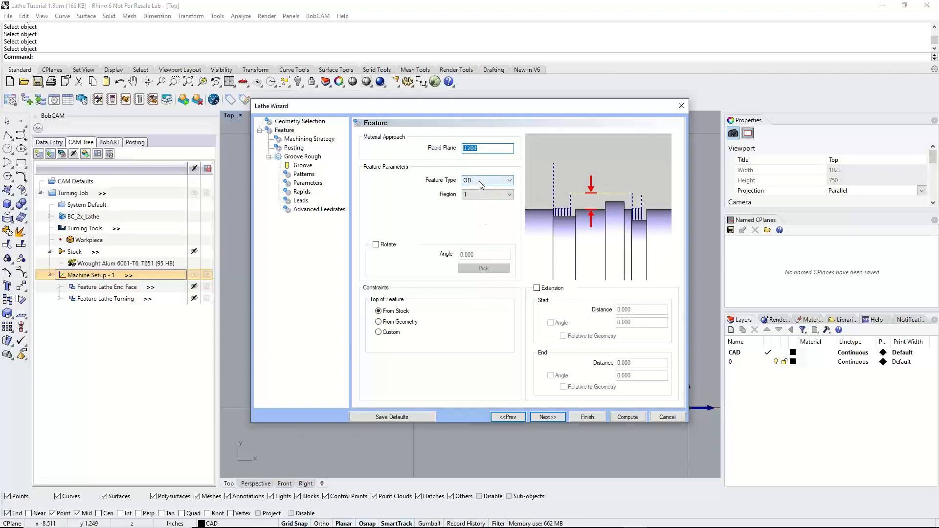
click(477, 194)
click(476, 202)
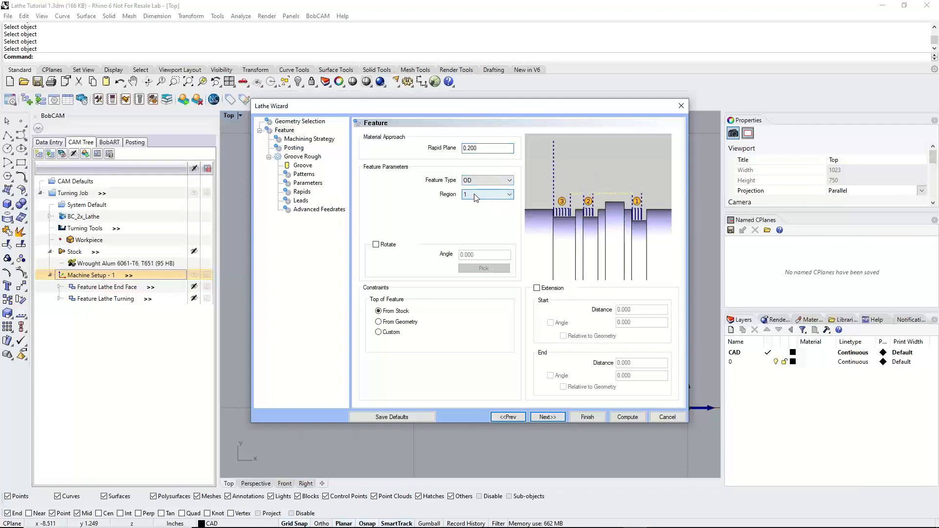
click(477, 194)
click(474, 209)
click(477, 194)
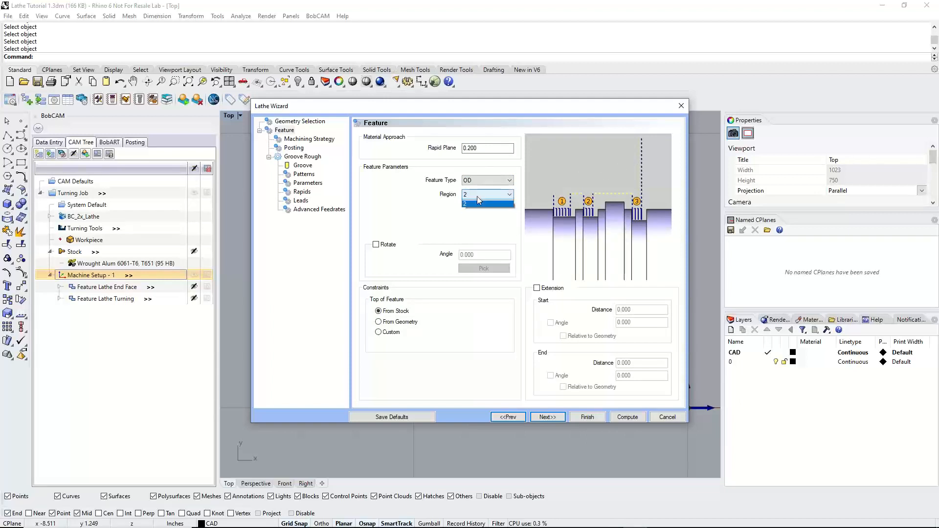
click(475, 202)
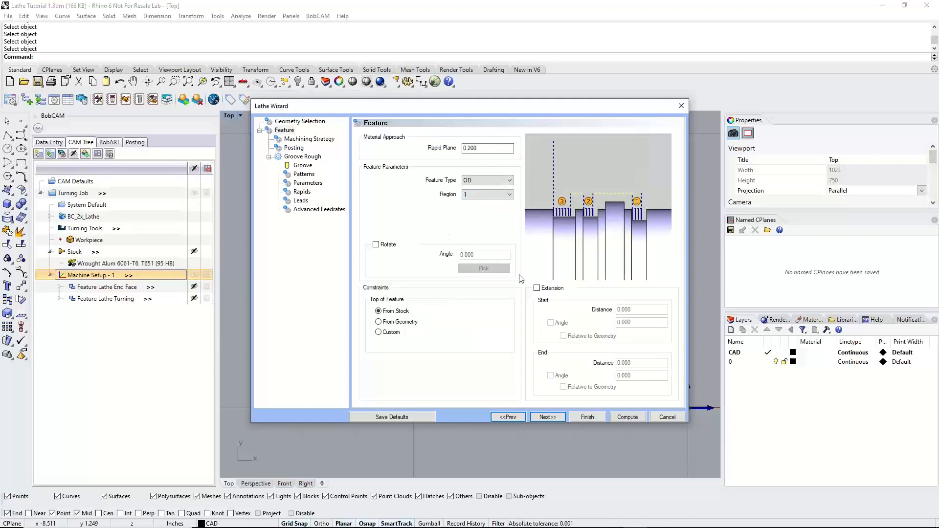
Try the Rotate option for angled grooves on the feature and turn it back off
click(376, 244)
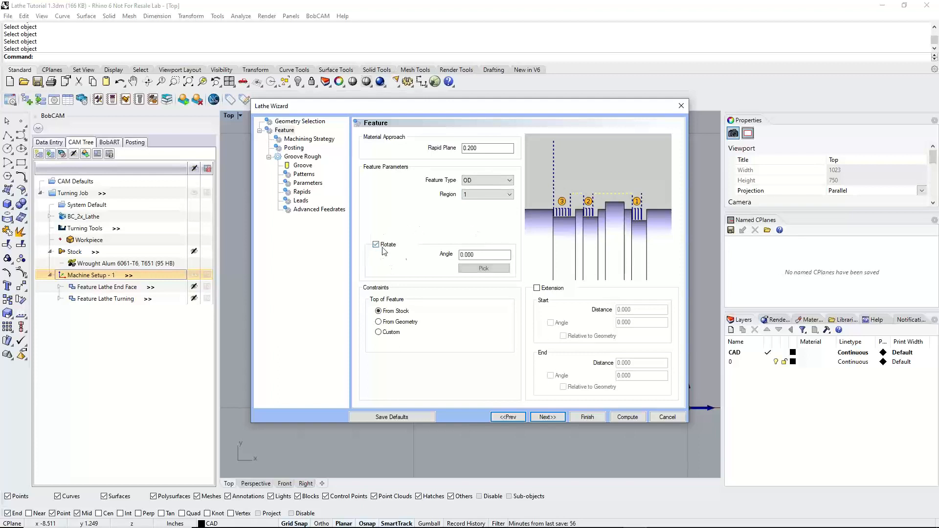
click(486, 254)
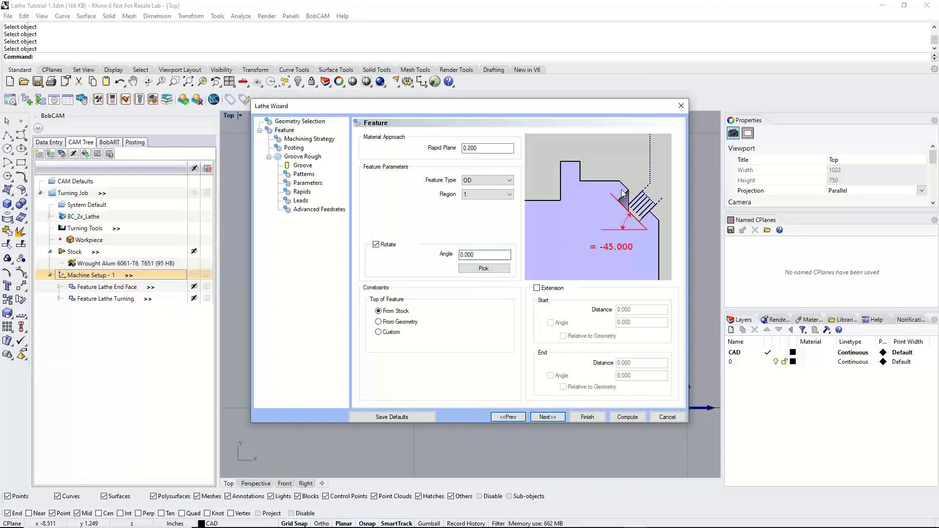
click(376, 244)
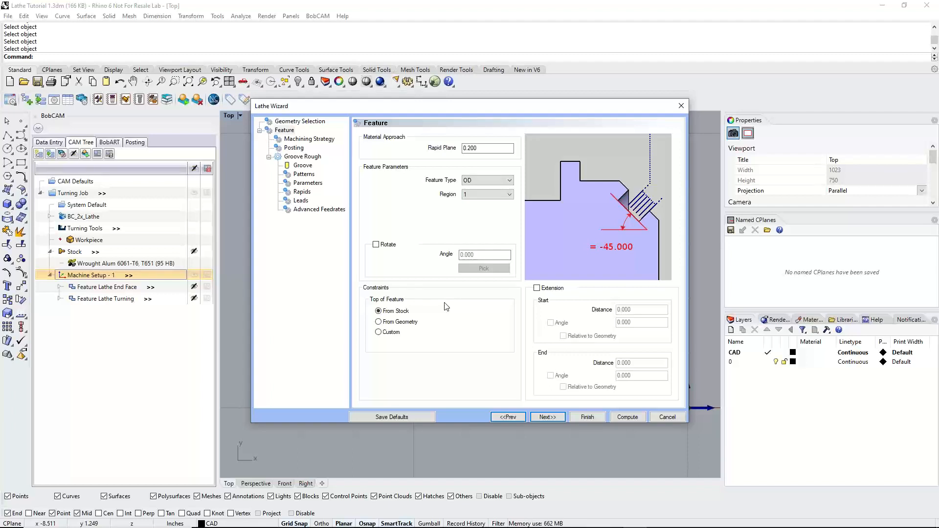
Set the groove's Top of Feature to From Geometry and uncover the part profile briefly to compare
click(401, 322)
drag(549, 108, 547, 344)
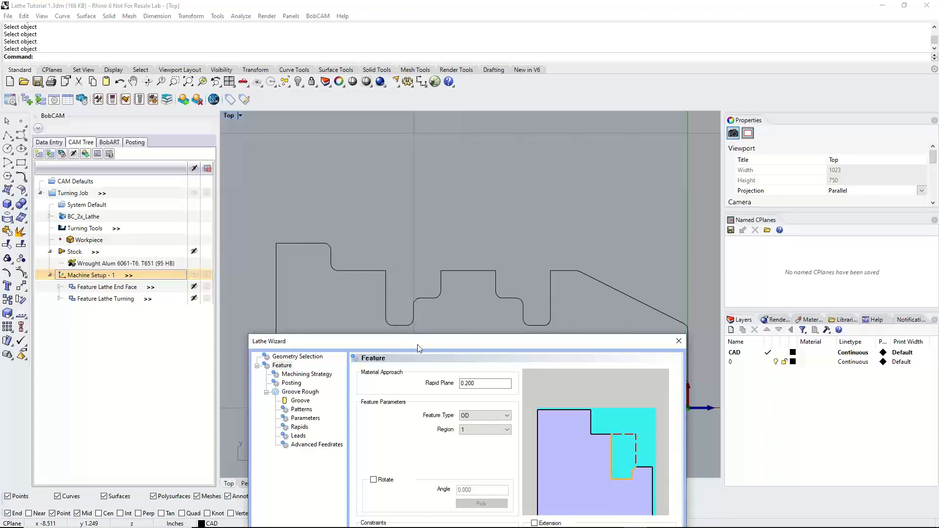
drag(419, 349, 412, 146)
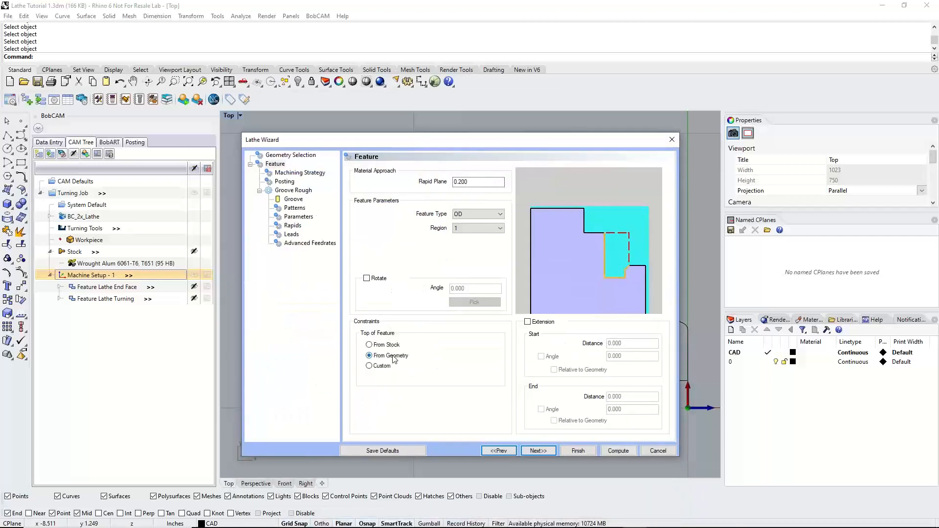
Apply the Groove Rough/Finish machining strategy and preview its Groove Rough and Groove Finish operations
click(538, 450)
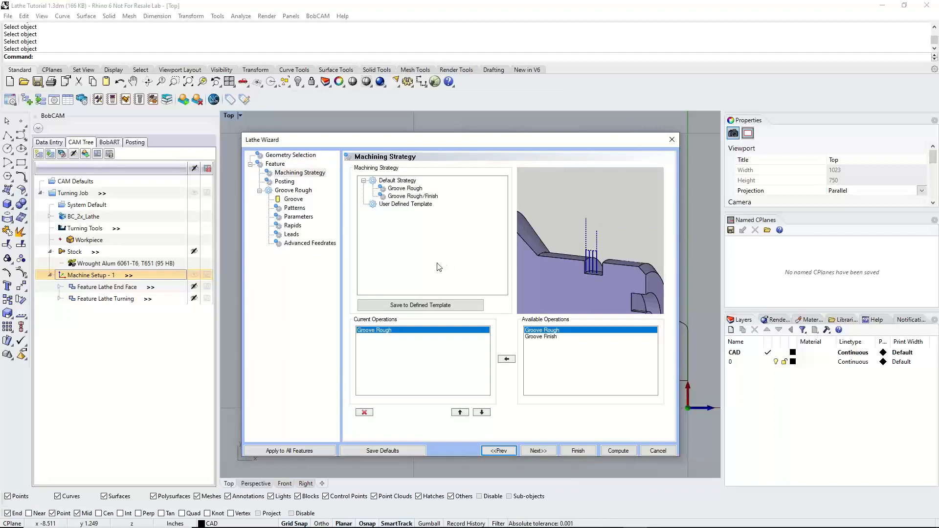
click(410, 196)
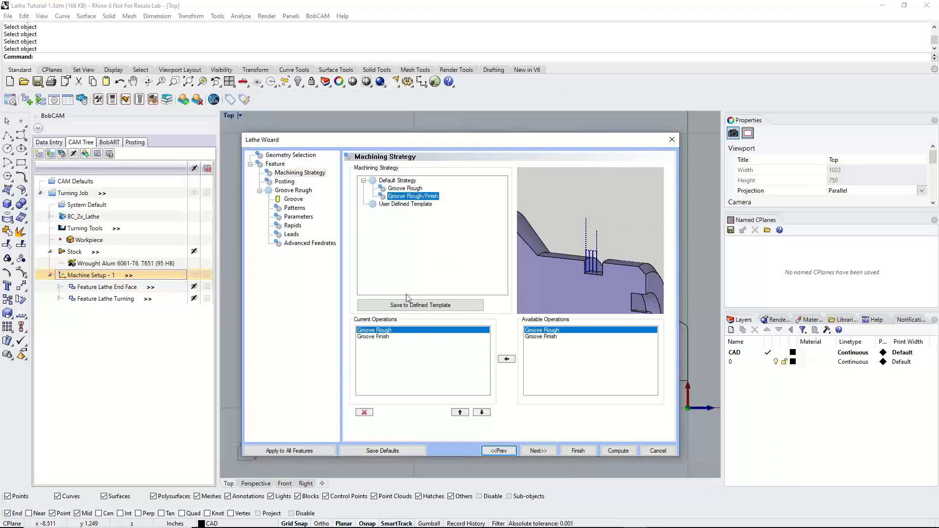
click(395, 332)
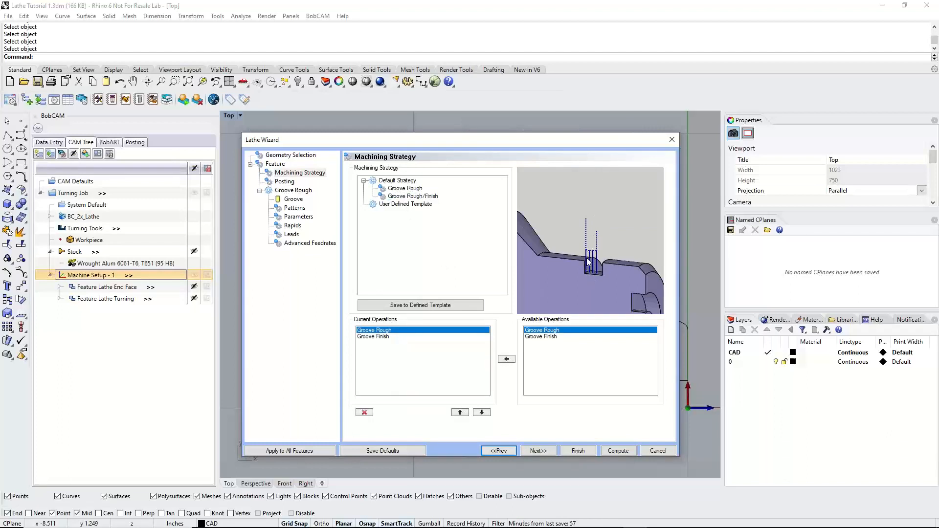
click(385, 337)
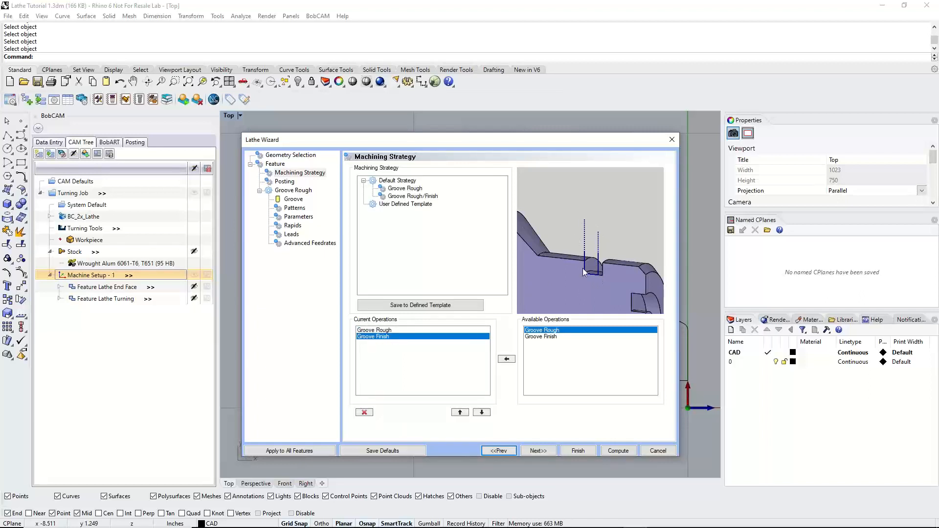
Review the groove feature's posting output options, keeping Separate Moves
click(538, 451)
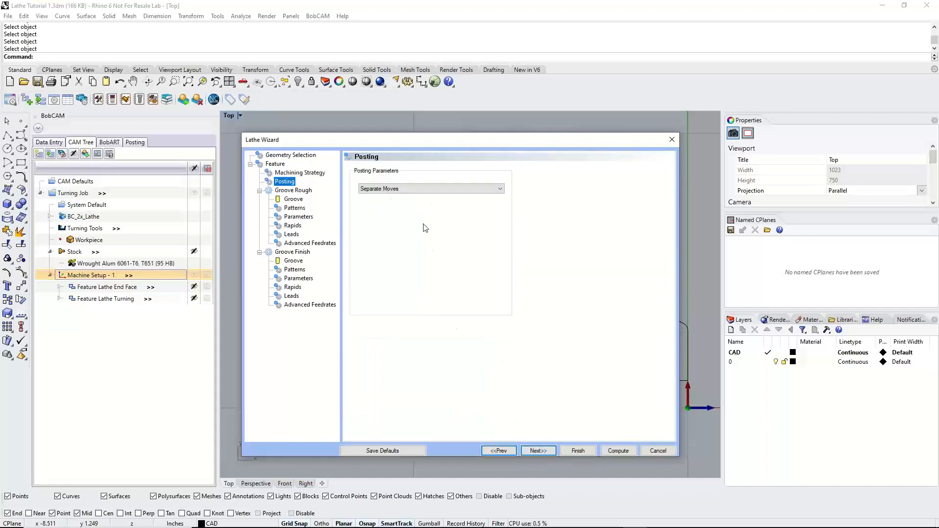
click(421, 190)
click(420, 189)
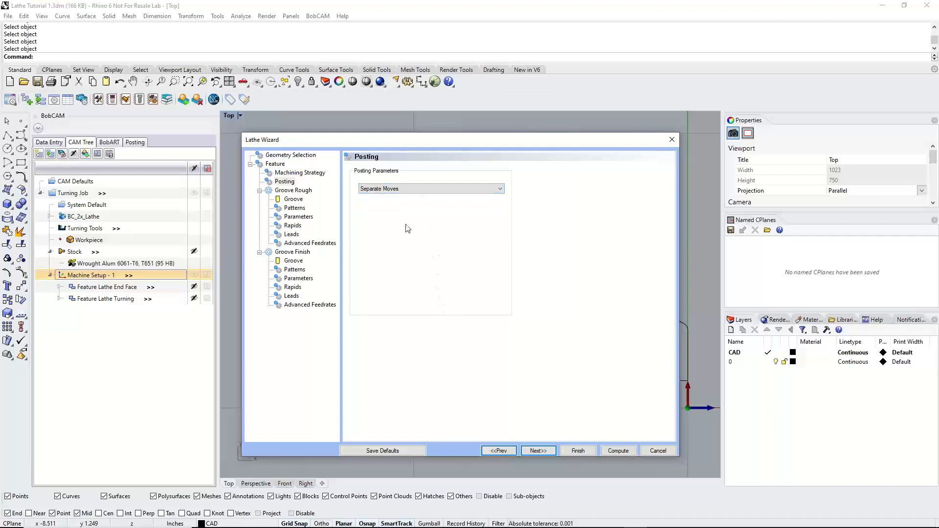
click(394, 189)
click(390, 197)
Show the Groove Rough tool holder, compare tools 3 and 7 in the tool crib, and assign tool 3, 1\8 wide od groove LONG
click(538, 450)
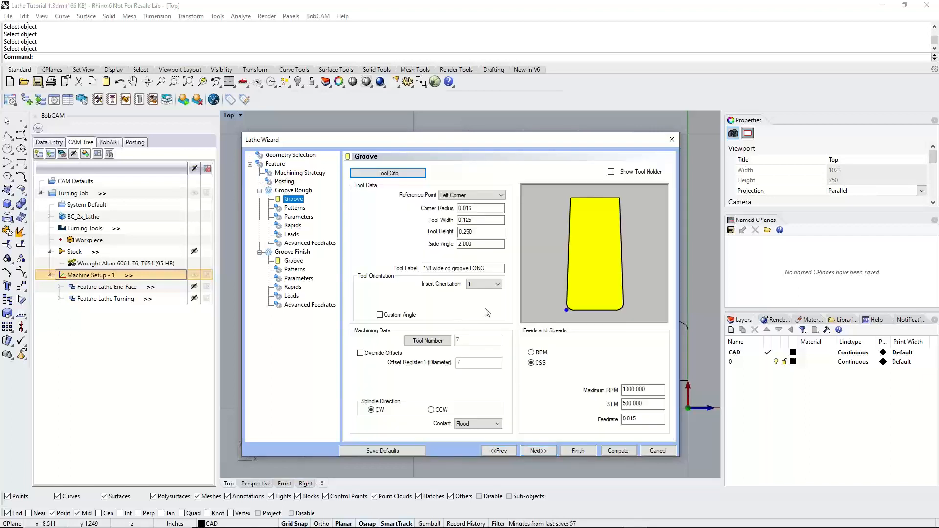
click(612, 172)
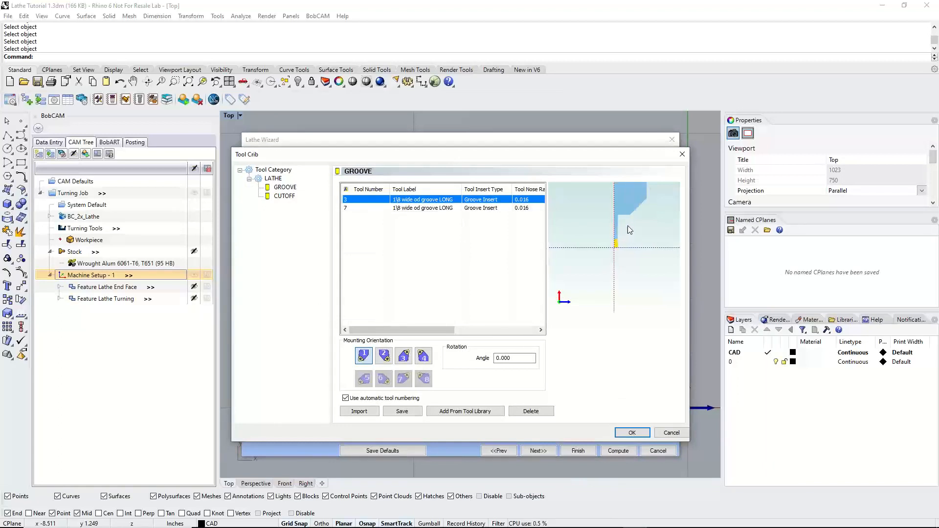
click(428, 209)
click(428, 200)
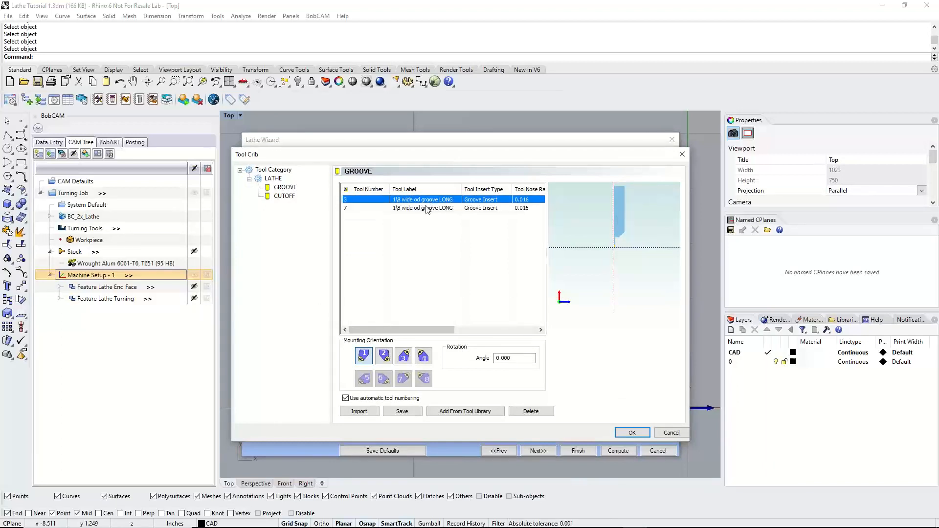
click(428, 208)
click(426, 200)
click(426, 208)
click(426, 200)
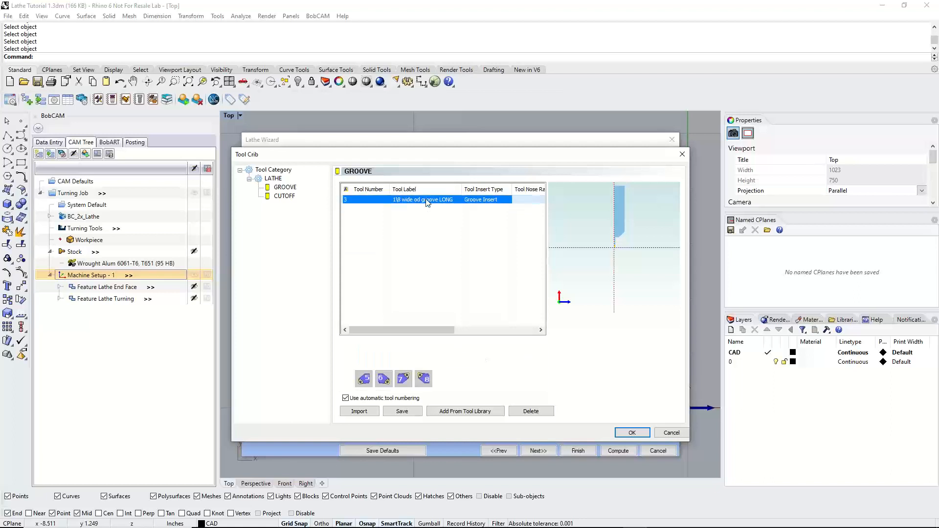
click(426, 208)
click(426, 200)
click(427, 208)
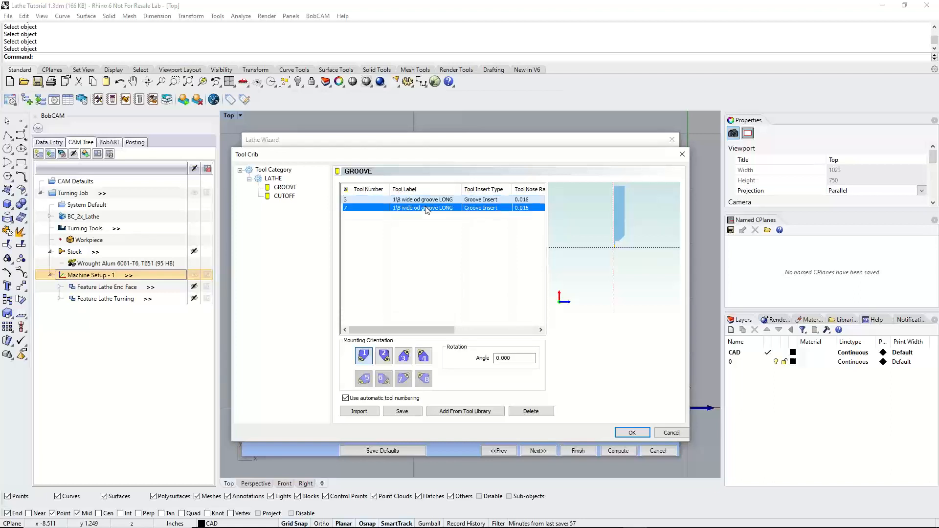
click(426, 200)
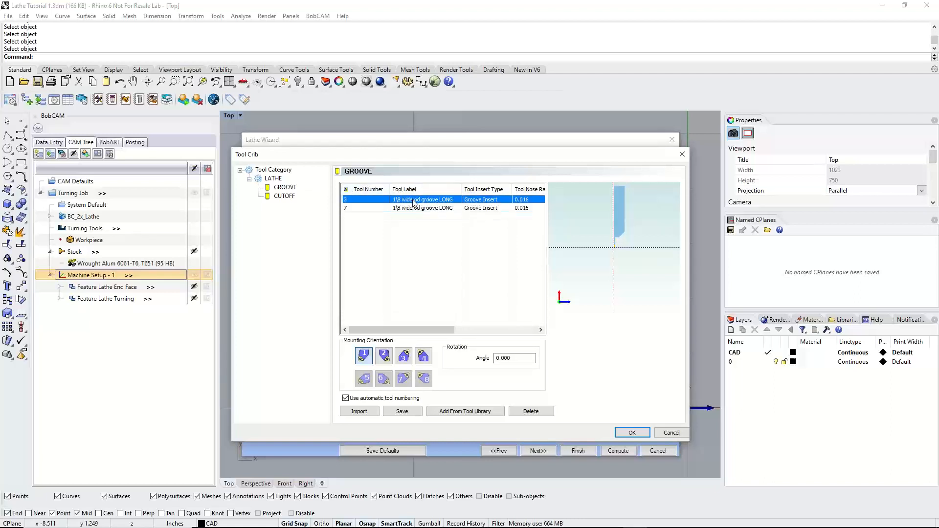
click(632, 433)
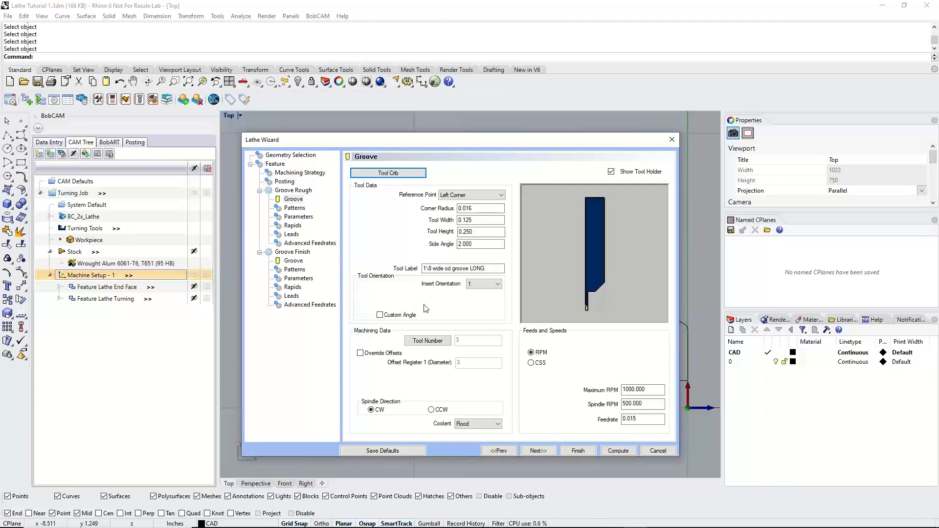
Preview the Single Pass pattern for Groove Rough and return the pattern to Standard
click(538, 451)
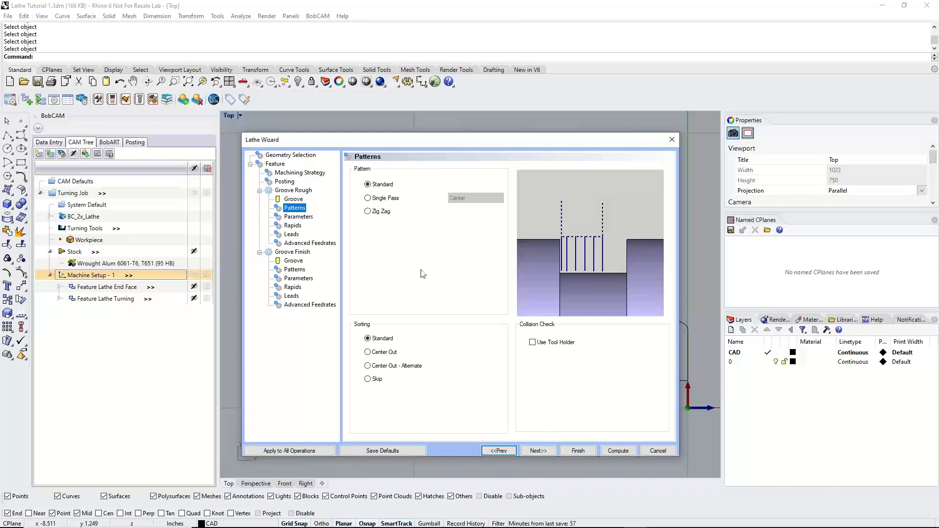
click(368, 185)
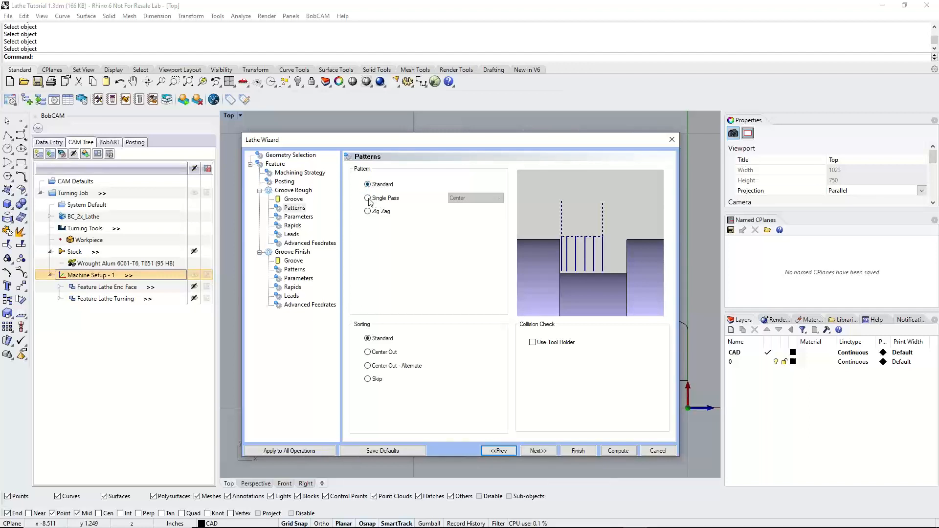
click(369, 199)
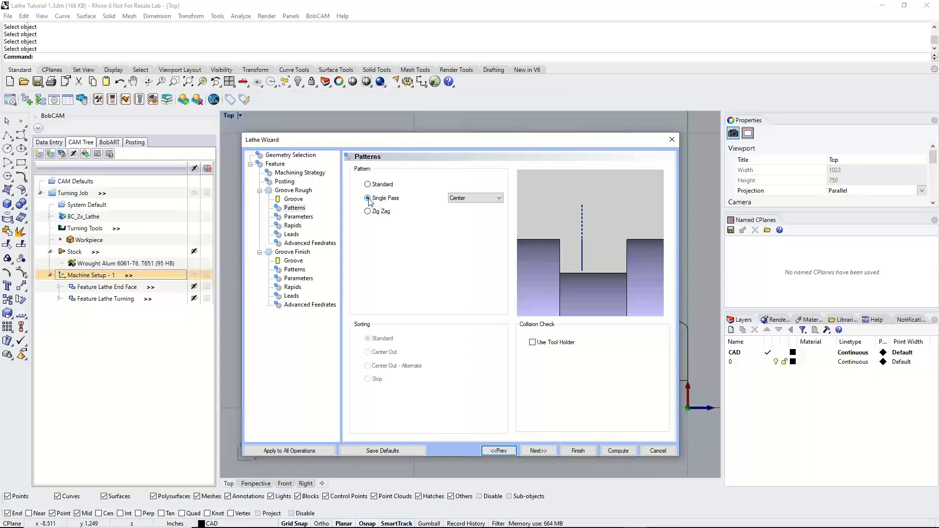
click(367, 184)
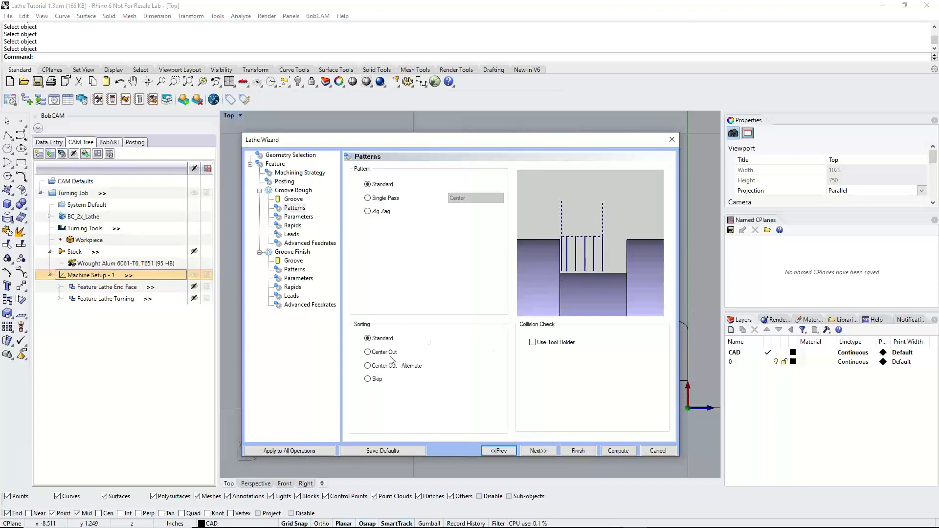
Preview the Center Out, Center Out - Alternate and Skip sorting and the Zig Zag pattern, returning both sorting and pattern to Standard
click(381, 338)
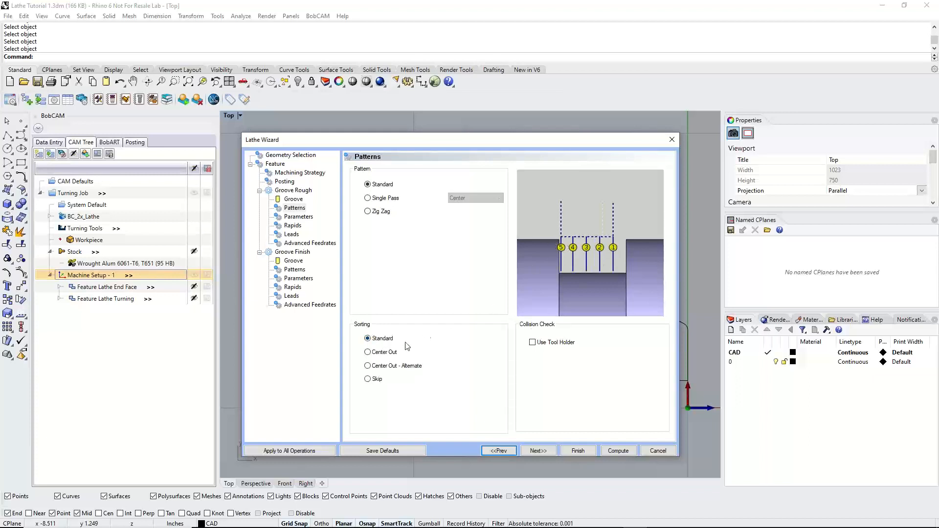
click(394, 352)
click(413, 367)
click(374, 379)
click(376, 339)
click(368, 212)
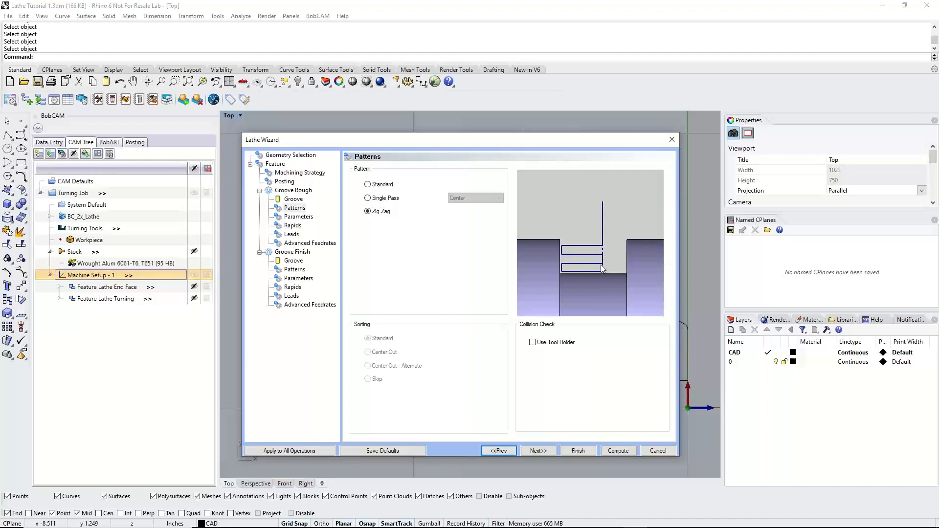
click(368, 184)
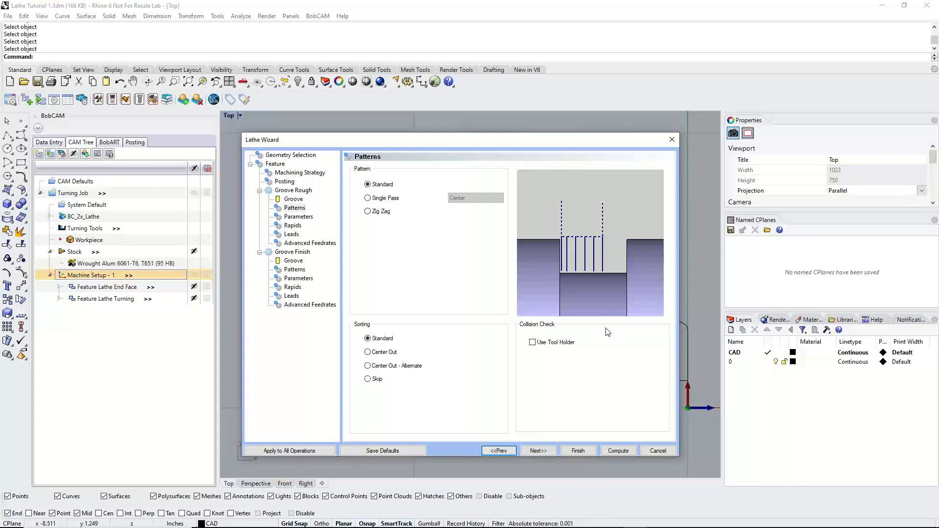
Enable the Use Tool Holder collision check for Groove Rough and move the wizard clear of the groove profile
click(532, 342)
drag(409, 140, 428, 172)
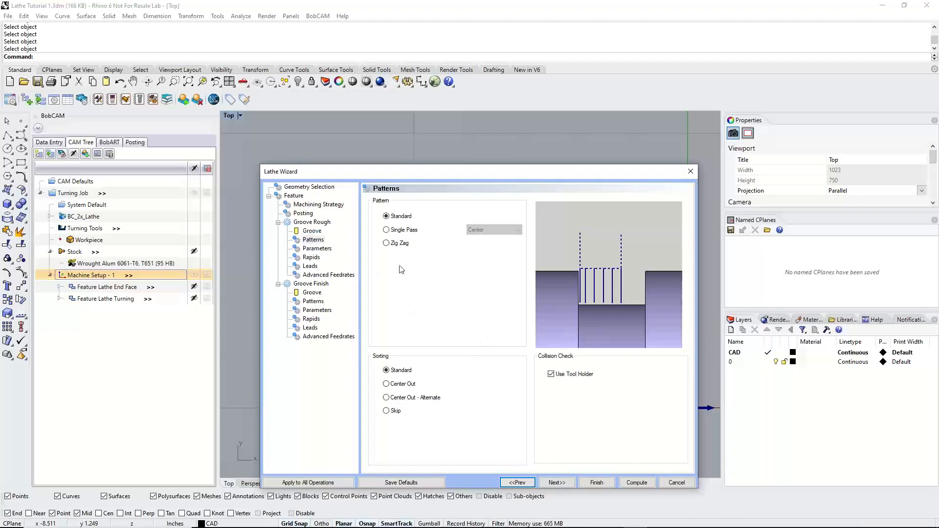
drag(415, 174, 443, 365)
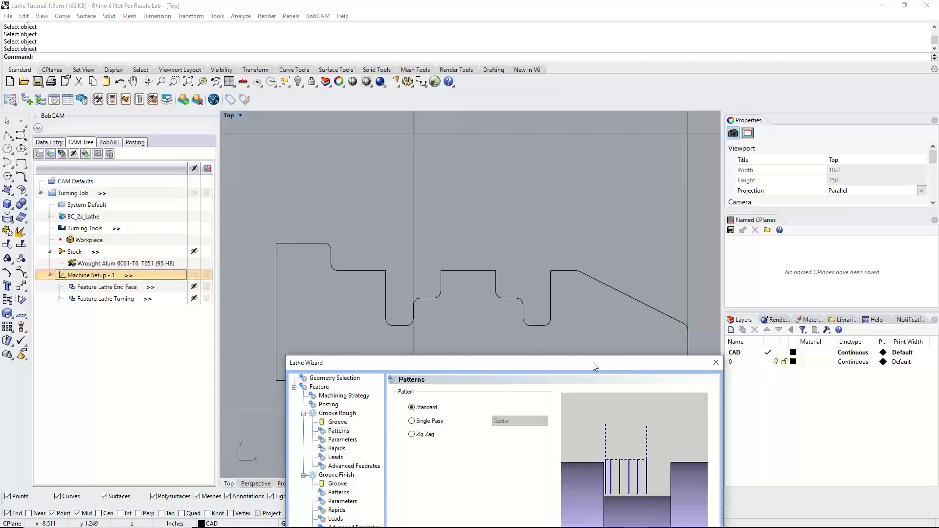
drag(595, 367, 587, 384)
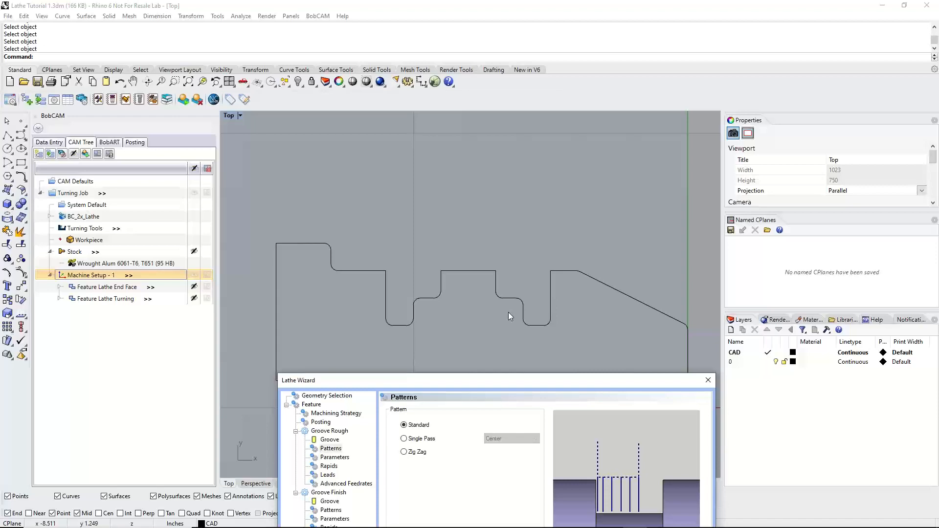
Set the Groove Rough stepover to .06 and keep the Z and X finish allowances at 0.010
drag(581, 381, 559, 139)
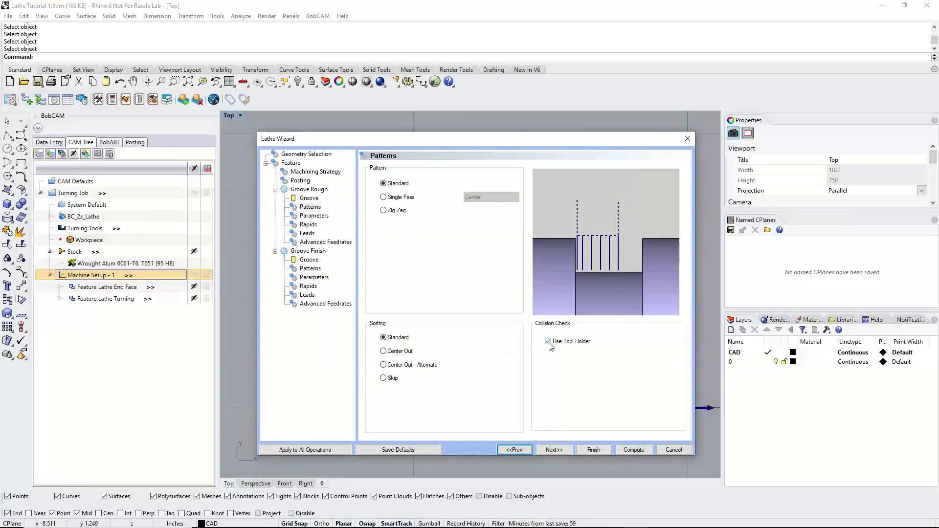
click(562, 450)
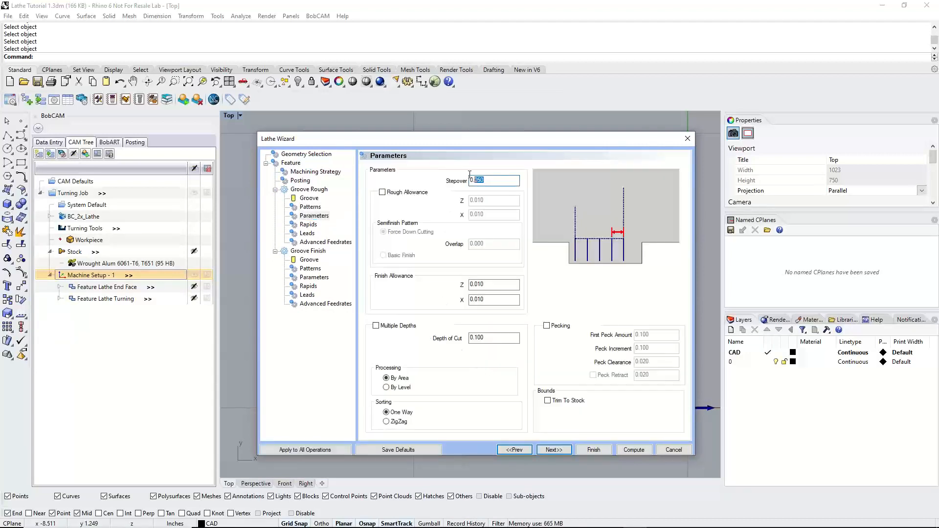
text(.06)
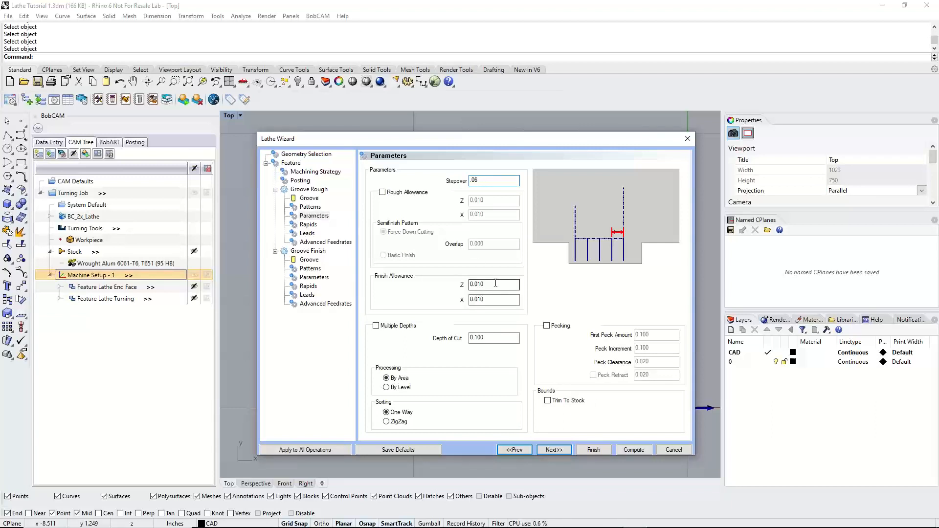
drag(495, 283, 456, 281)
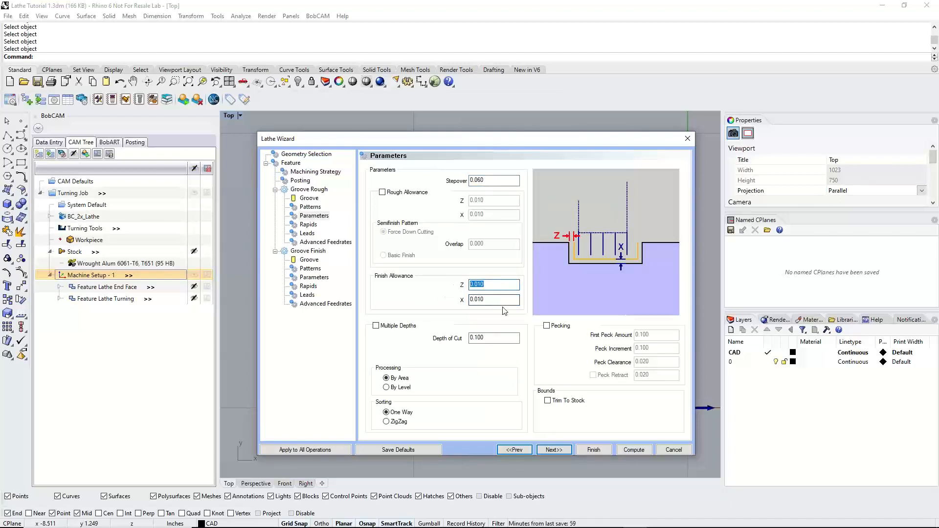
key(Tab)
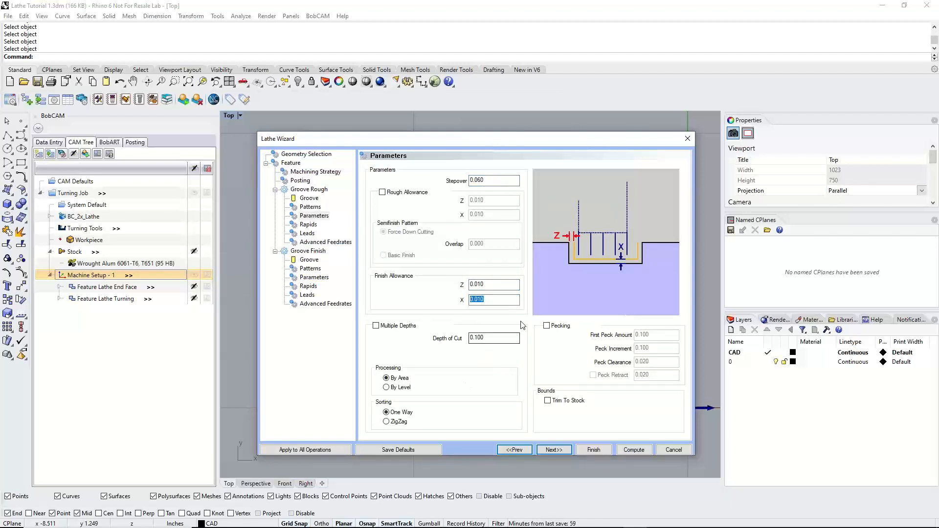
click(501, 285)
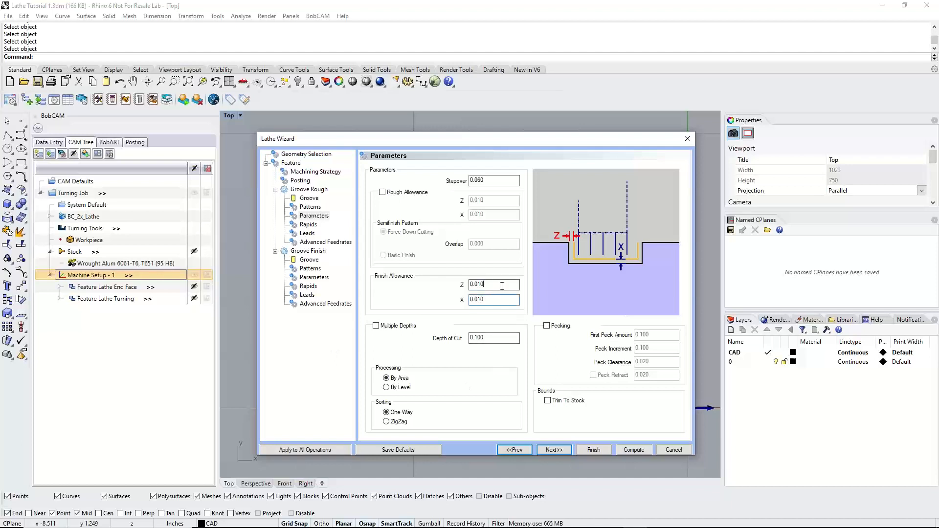
Preview Multiple Depths with its depth of cut for Groove Rough and turn the option off again
click(376, 326)
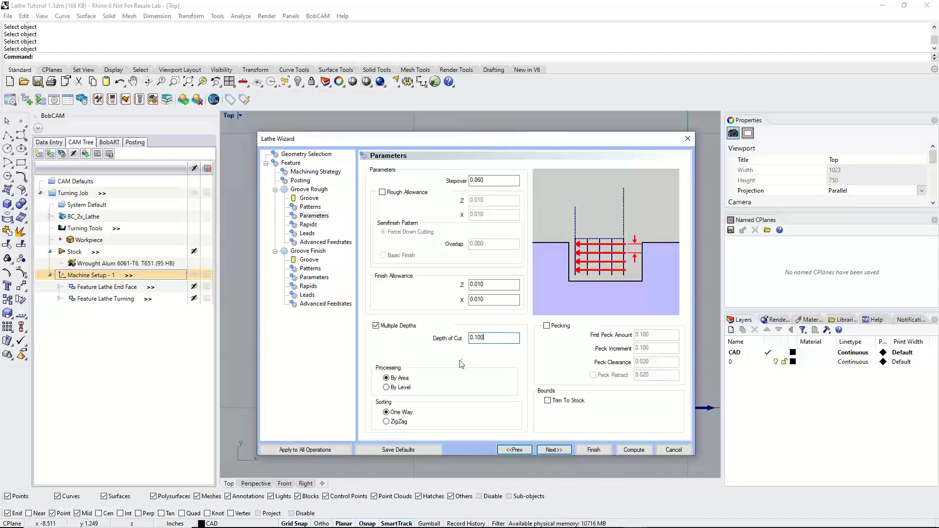
double_click(491, 338)
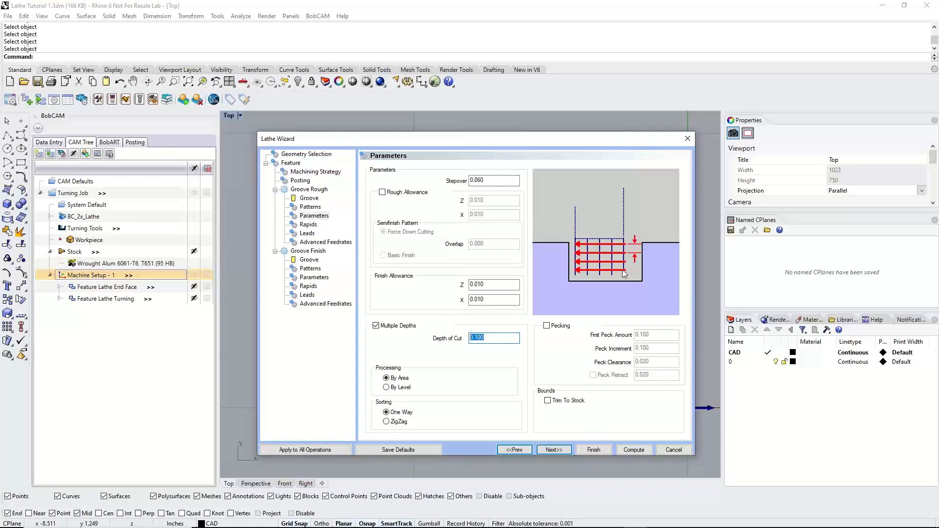
click(410, 329)
Preview By Level processing and ZigZag sorting for Groove Rough, returning them to By Area and One Way
click(386, 388)
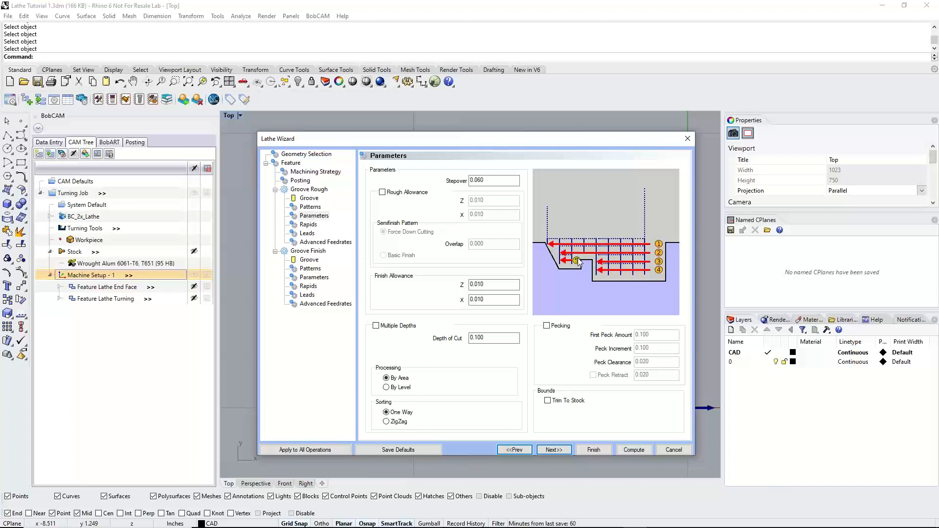
click(386, 388)
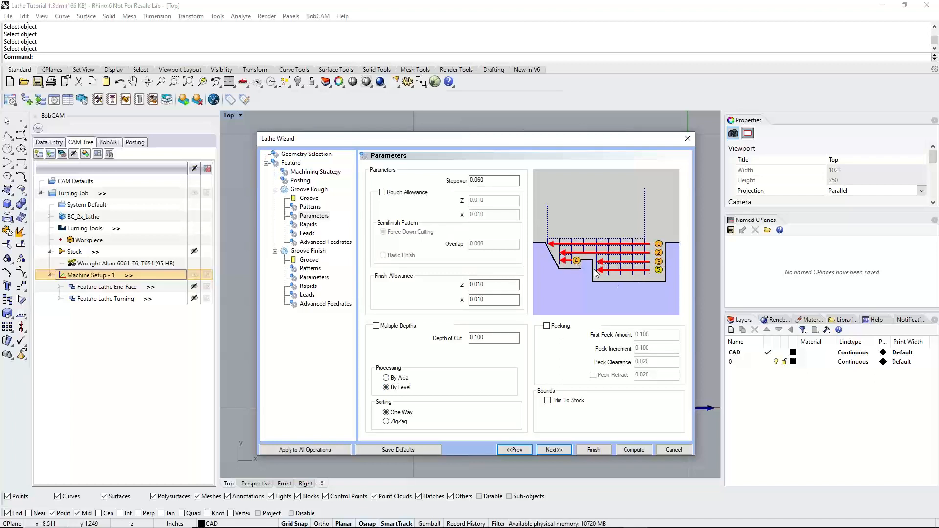
click(396, 378)
click(387, 414)
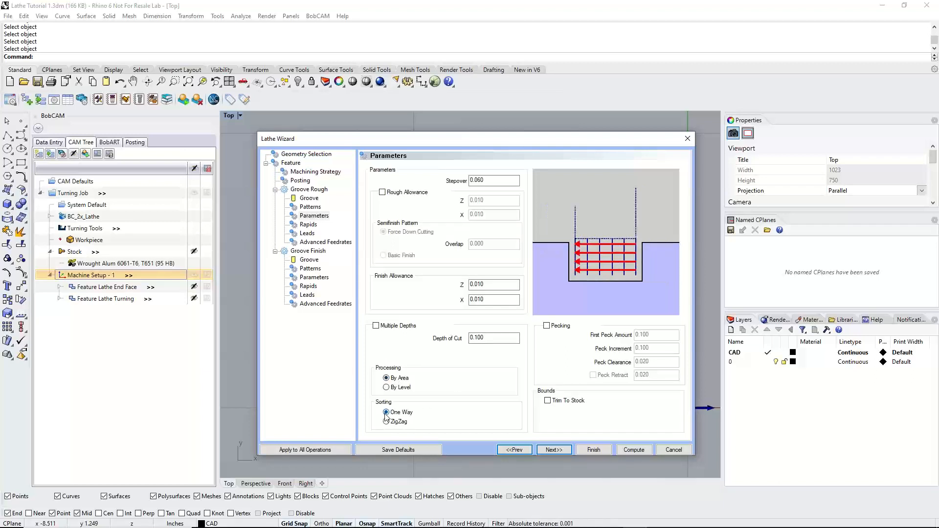
click(386, 422)
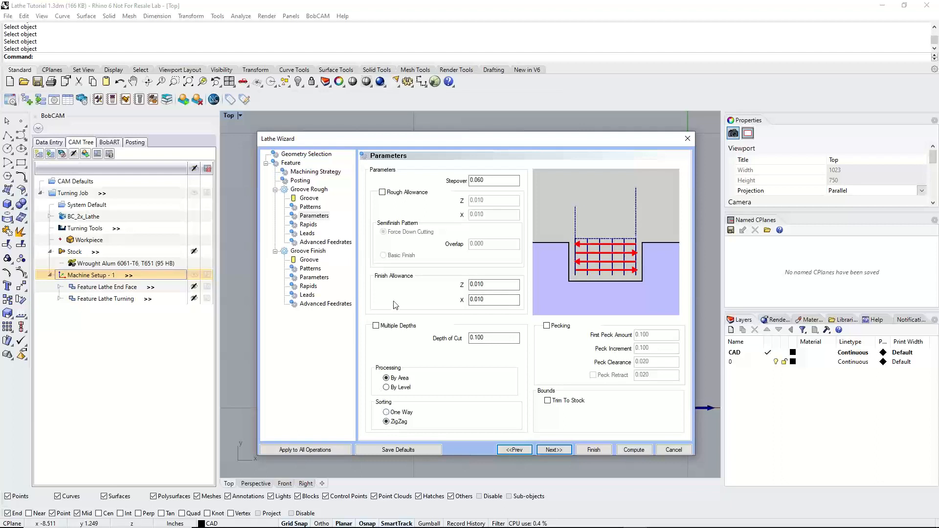
click(386, 413)
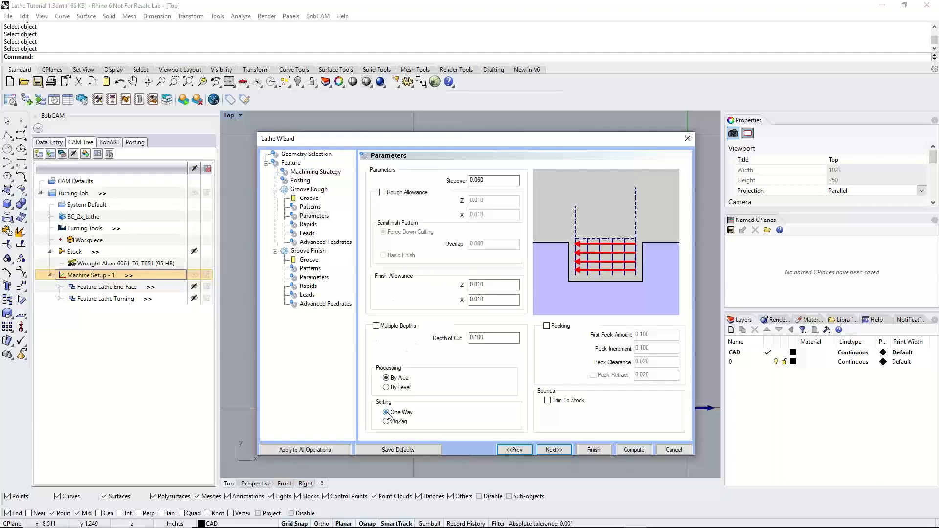
Enable Pecking to examine the first peck amount, peck increment and peck clearance, and disable it again
click(547, 326)
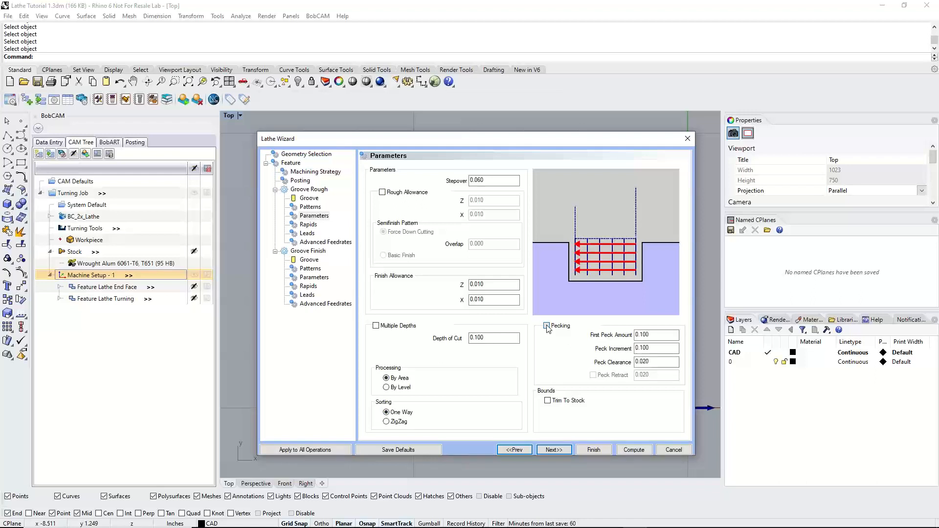
click(638, 336)
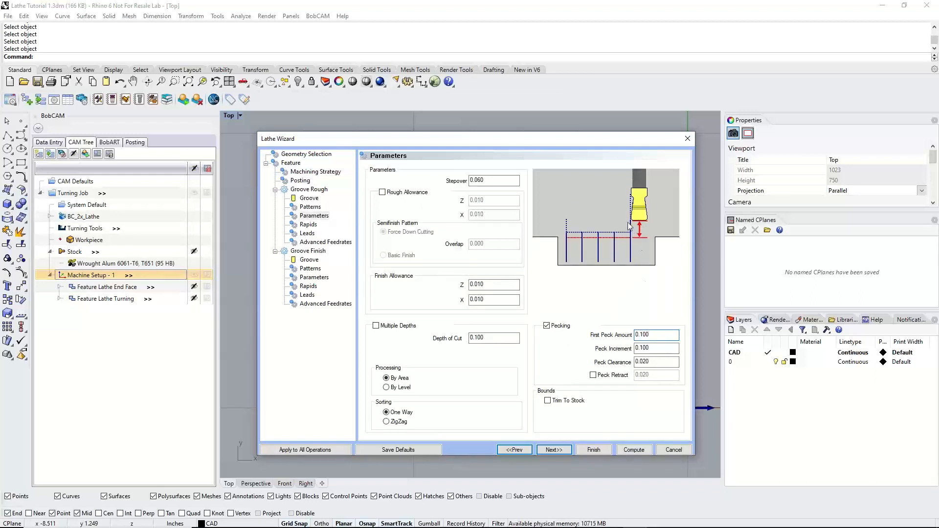
double_click(658, 336)
key(Tab)
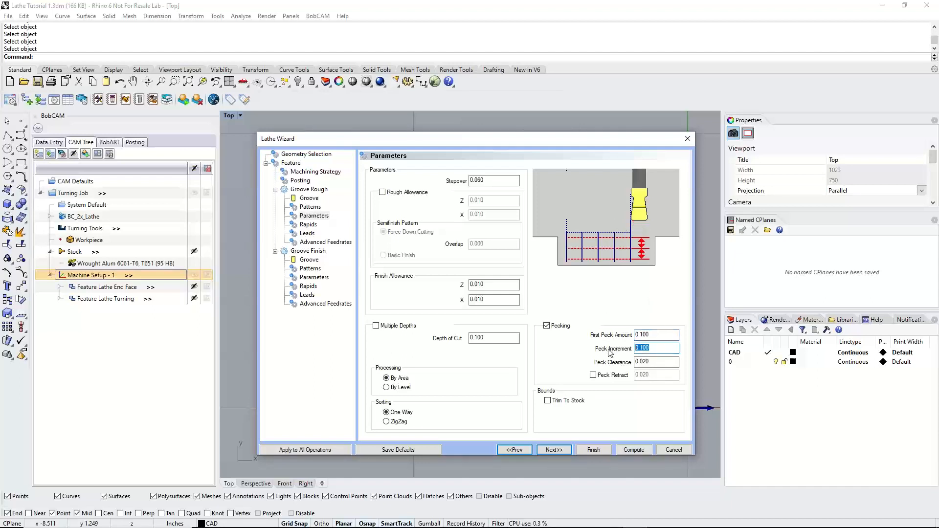
key(Tab)
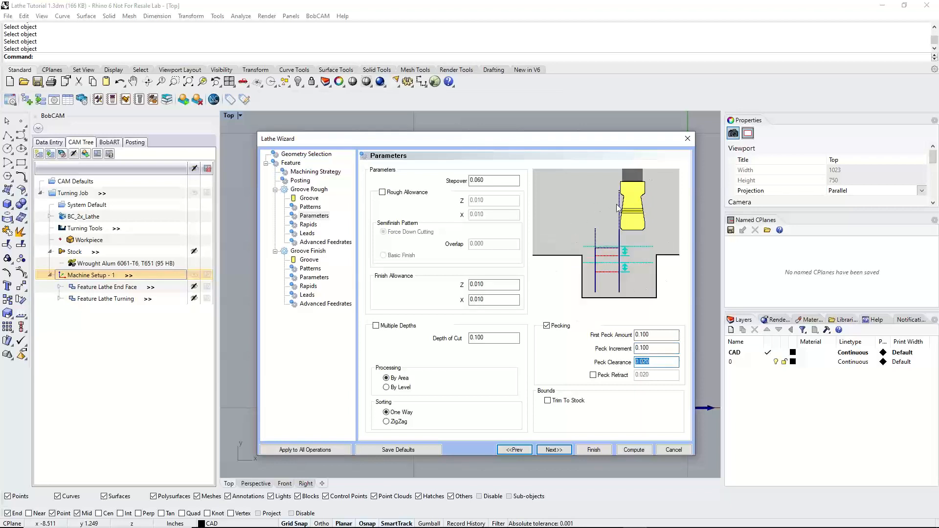
click(547, 326)
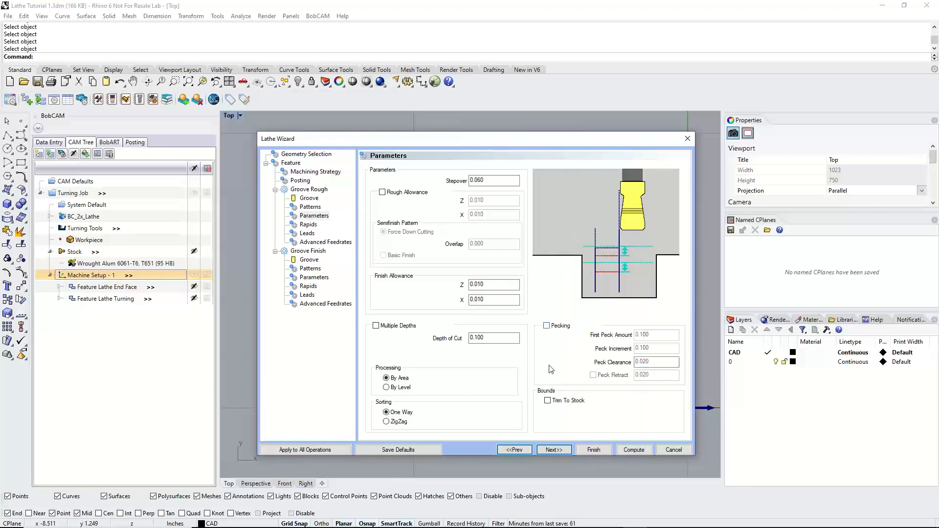
Preview the Trim To Stock bounds, turn it off, and check the Top of Feature constraint in the feature settings
click(548, 401)
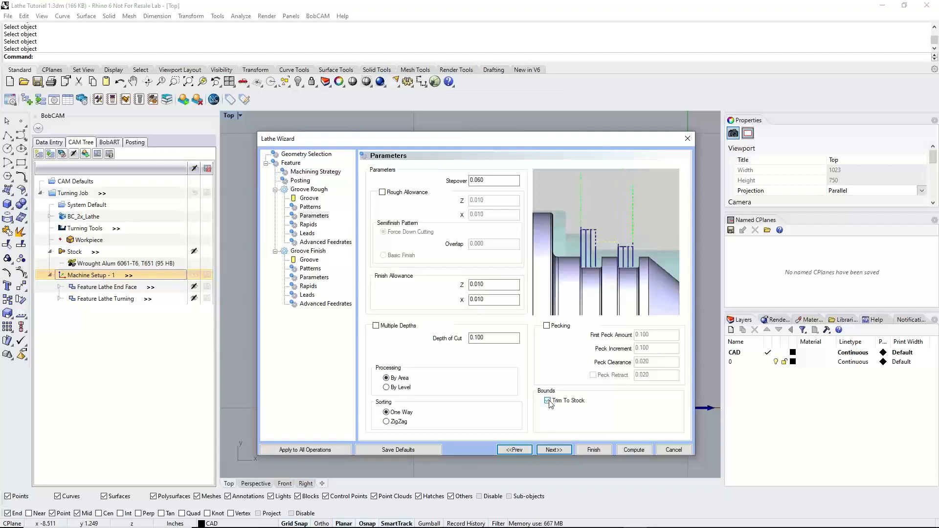
click(548, 401)
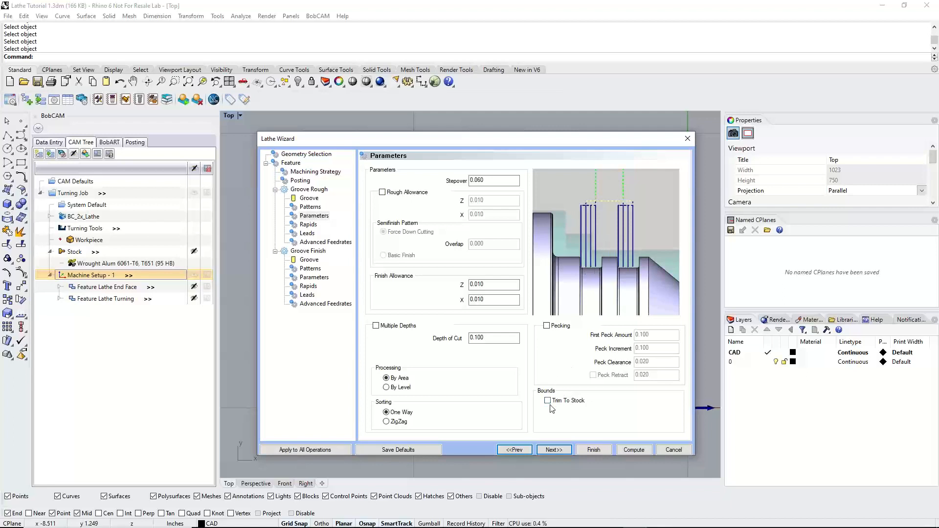
click(294, 163)
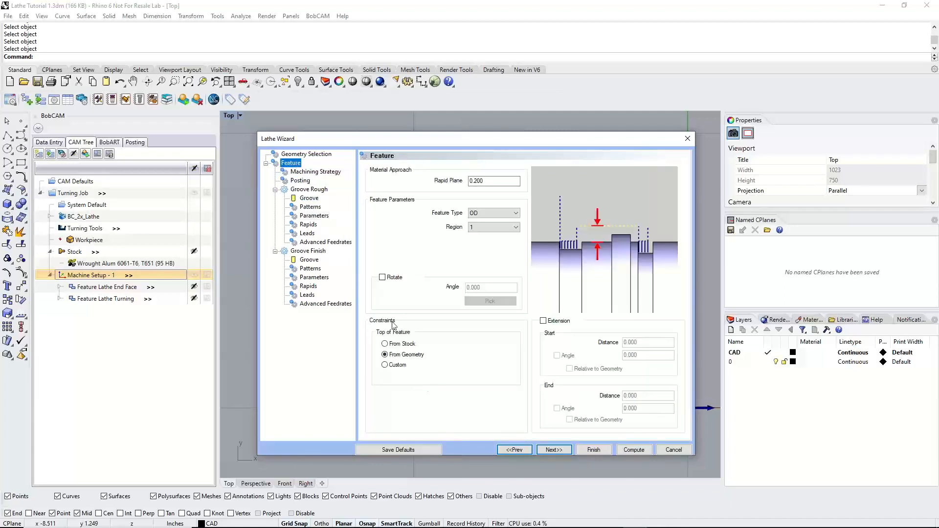
click(312, 216)
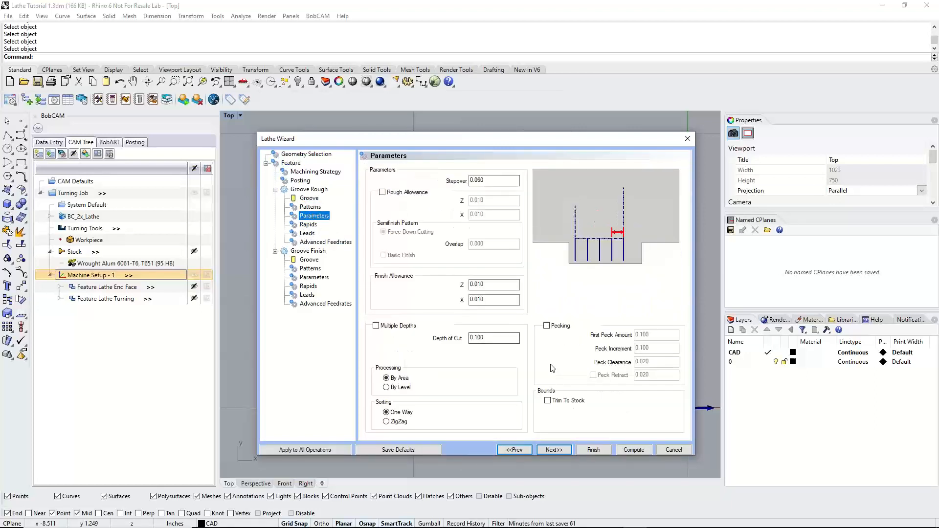
Keep the default Groove Rough rapids, leads and feedrates, and assign tool 3, 1\8 wide od groove LONG, to Groove Finish
click(554, 450)
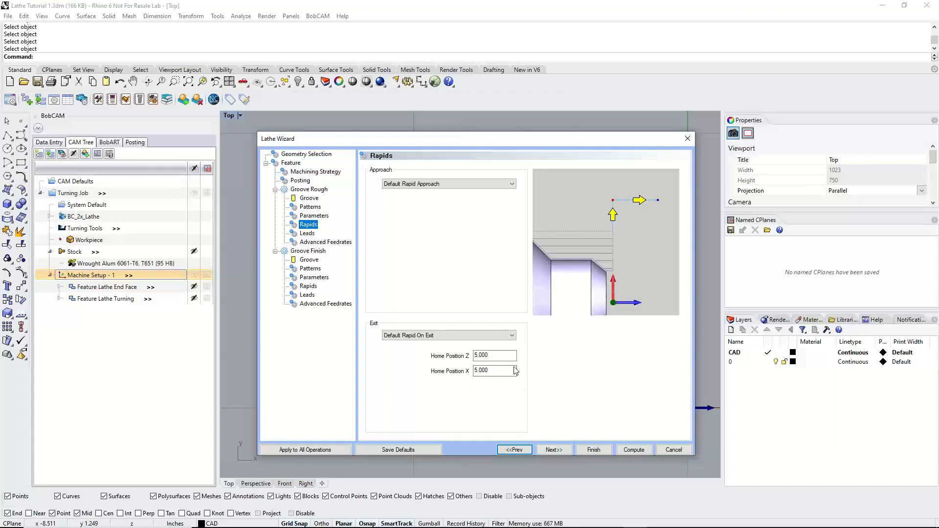
click(553, 449)
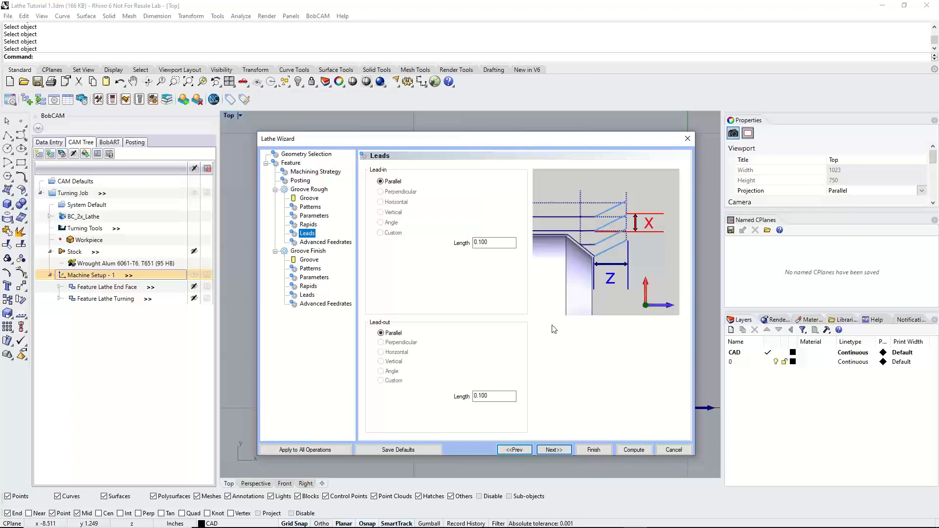
click(554, 448)
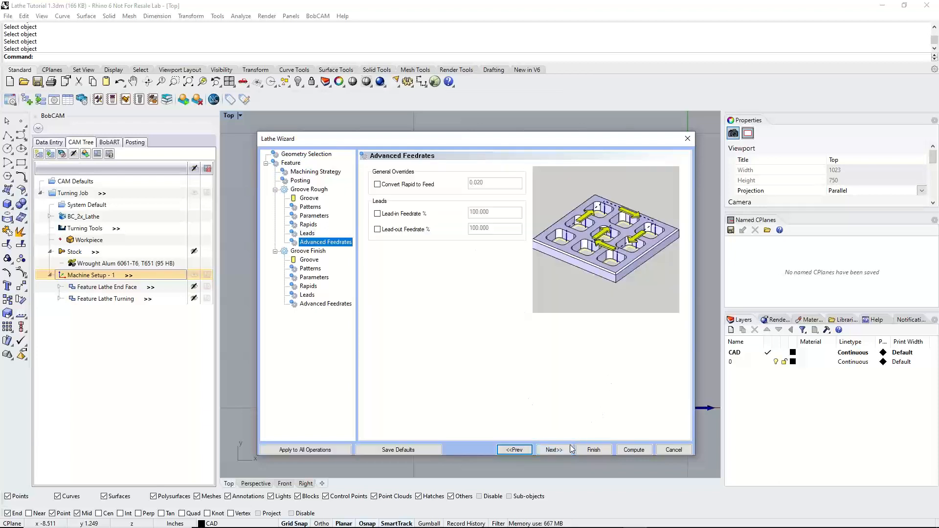
click(555, 449)
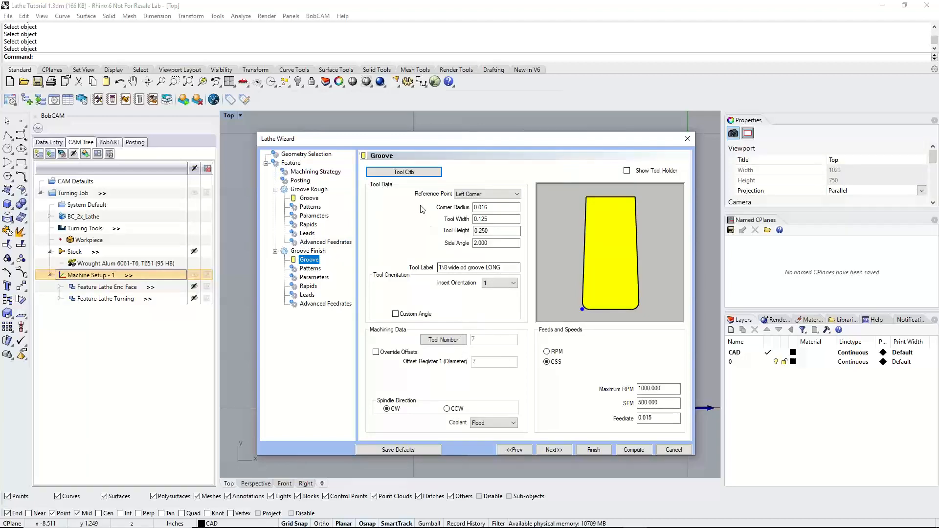
click(412, 173)
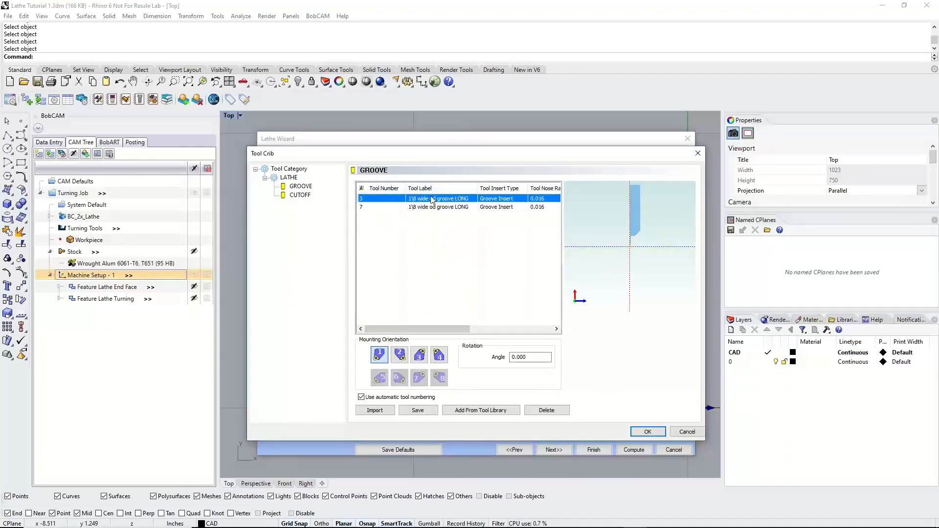
click(647, 432)
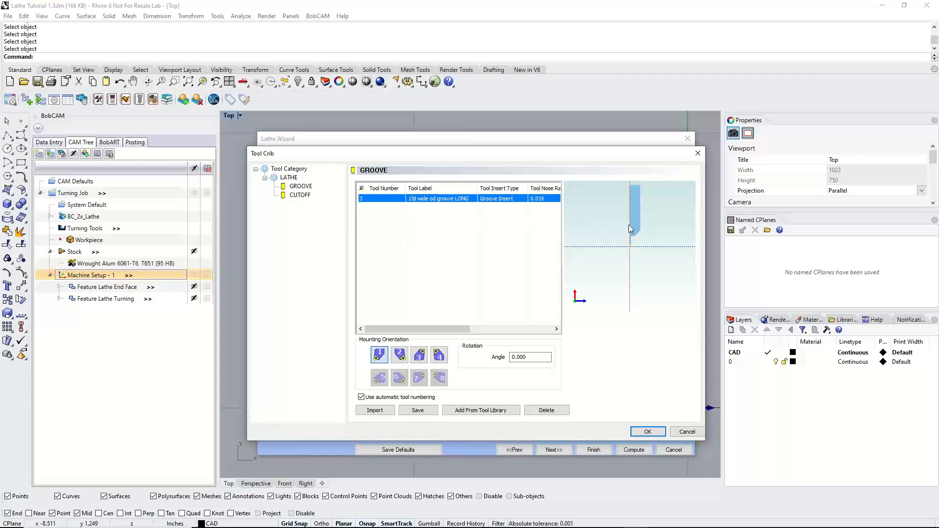
Examine the parameters and holder of tool 85, 1\8 wide od groove LONG, in the tool library without adding it
click(463, 410)
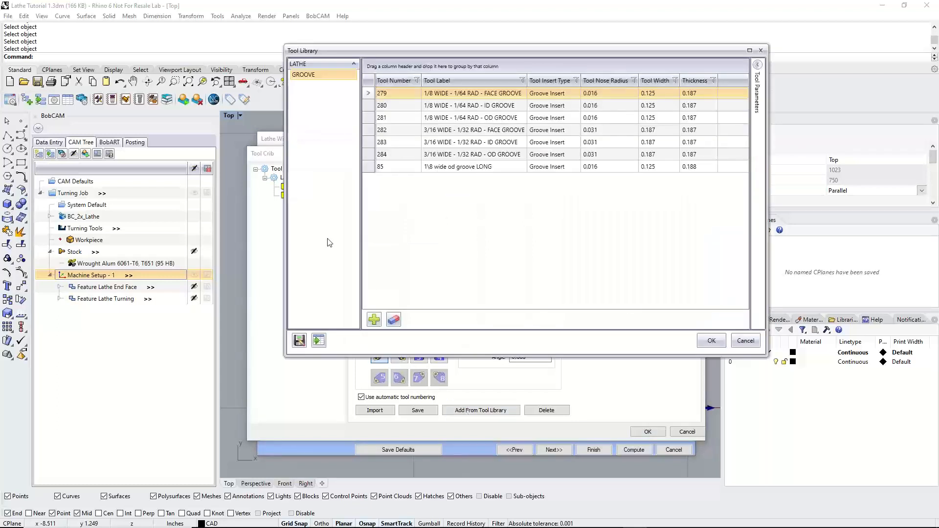
click(474, 167)
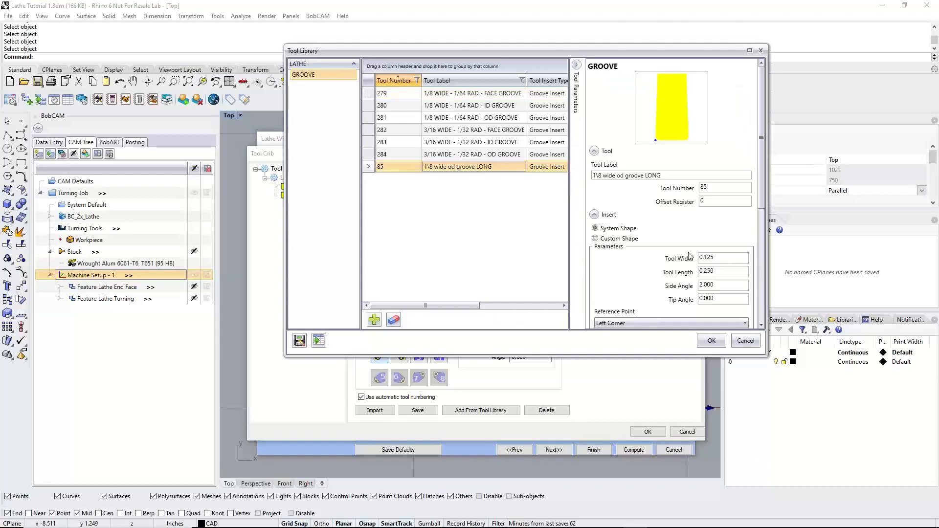
scroll(690, 254, down, 5)
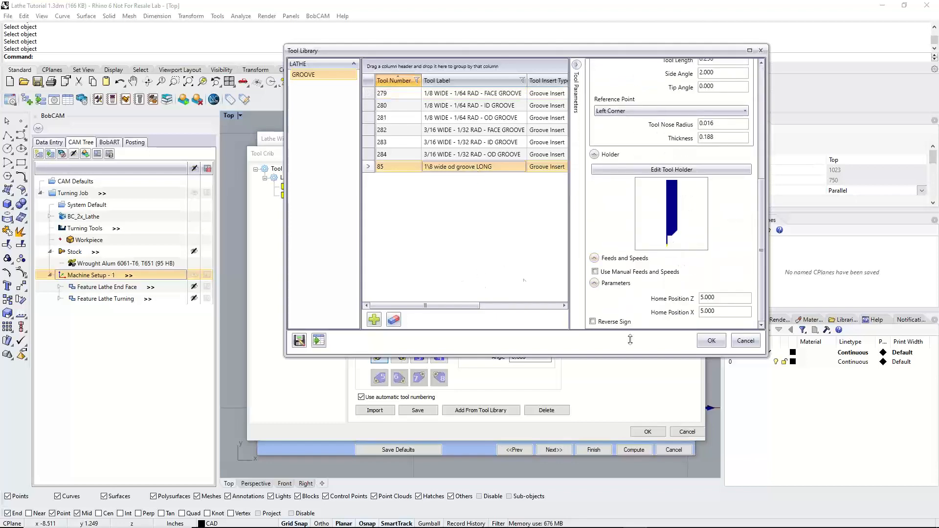
click(746, 341)
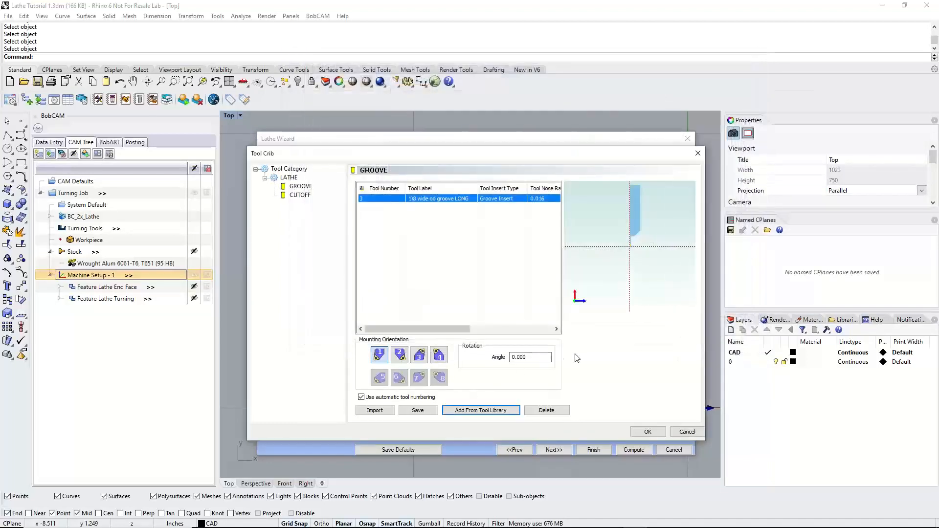
click(648, 432)
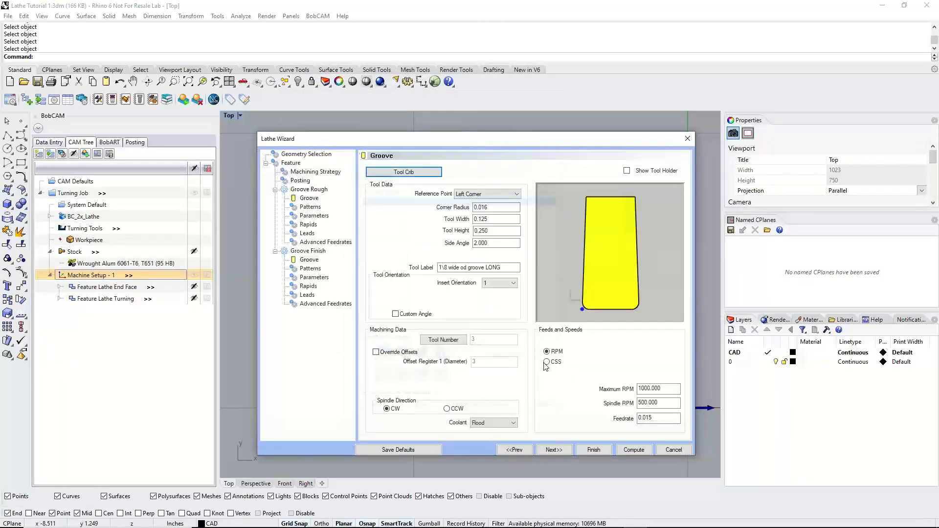
Set the Force Down Cutting overlap to .0625 in the Groove Finish pattern
click(555, 450)
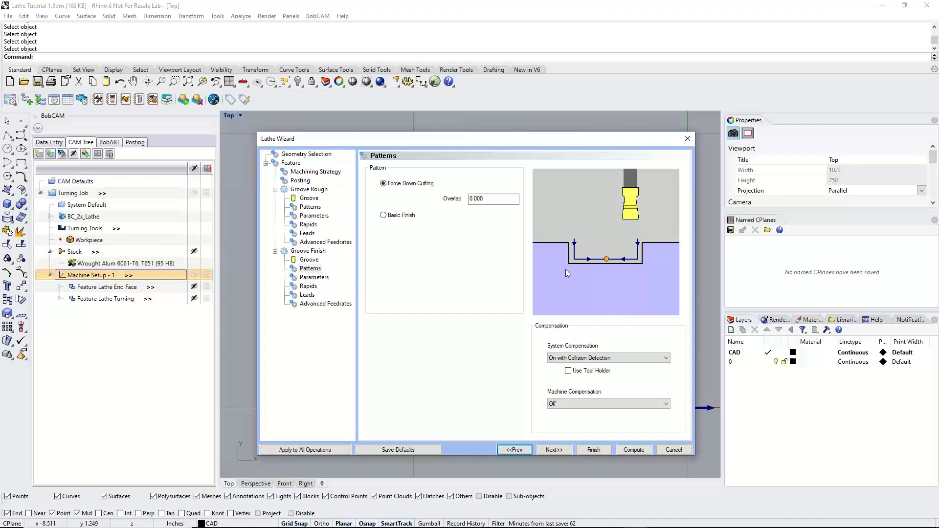
click(506, 198)
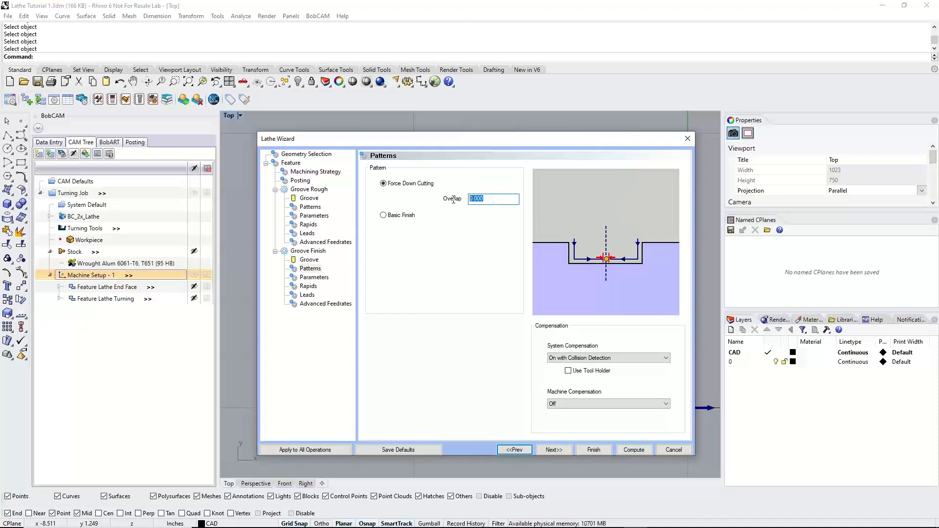
text(.0625)
Set the Groove Finish pattern to Basic Finish, keep system compensation On with Collision Detection, and enable Use Tool Holder
click(418, 186)
click(396, 215)
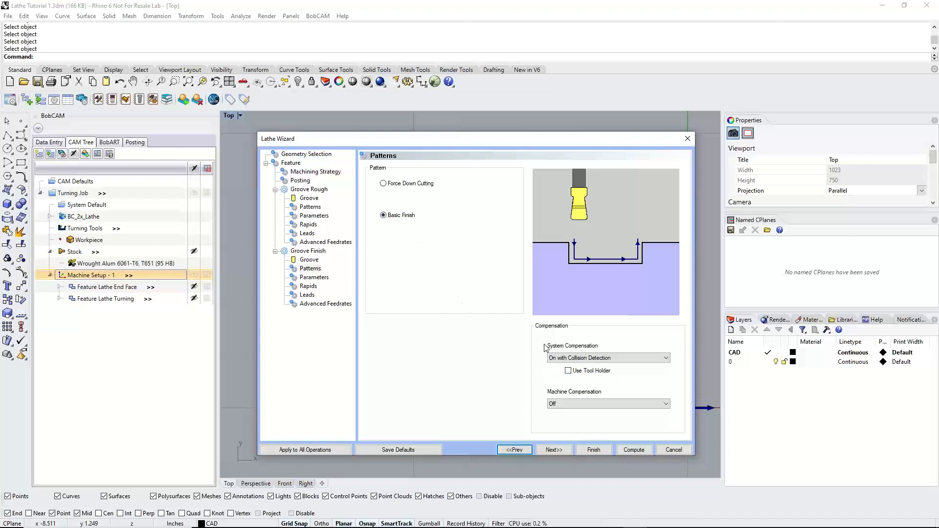
click(599, 358)
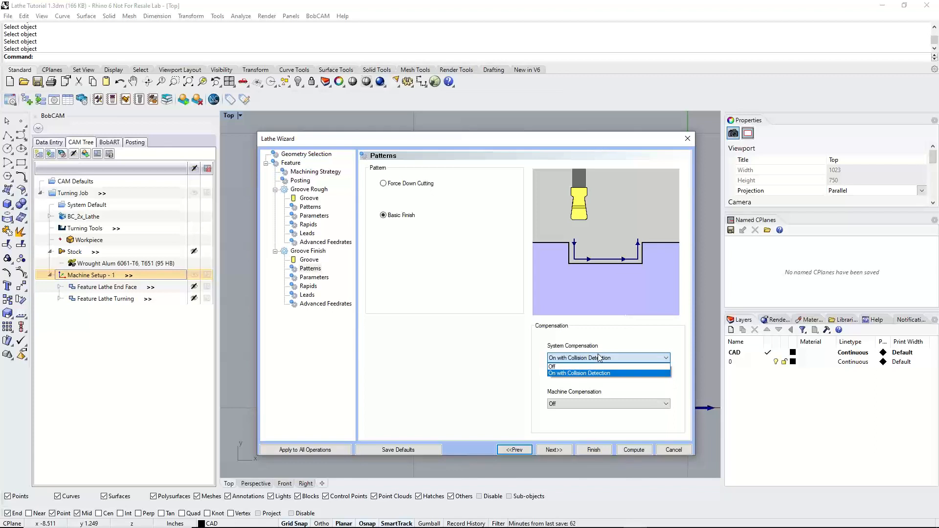
click(626, 346)
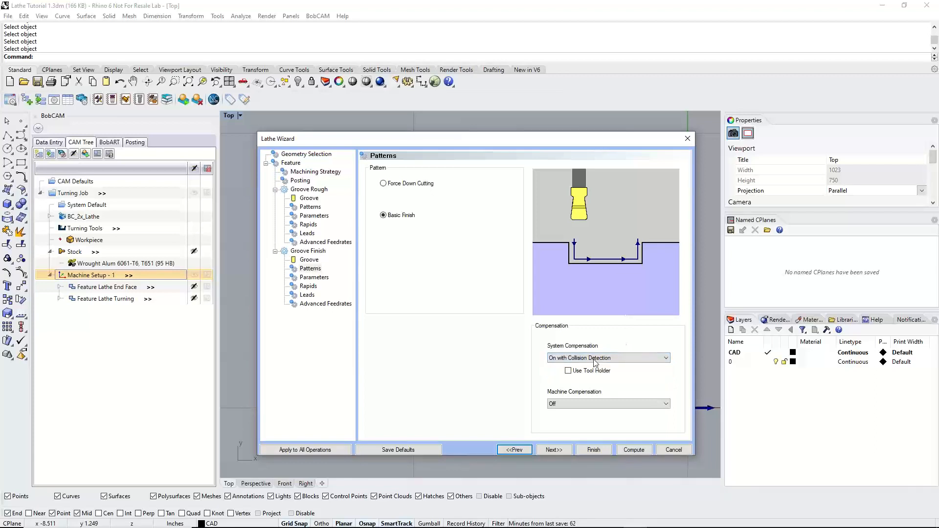
click(568, 372)
click(555, 450)
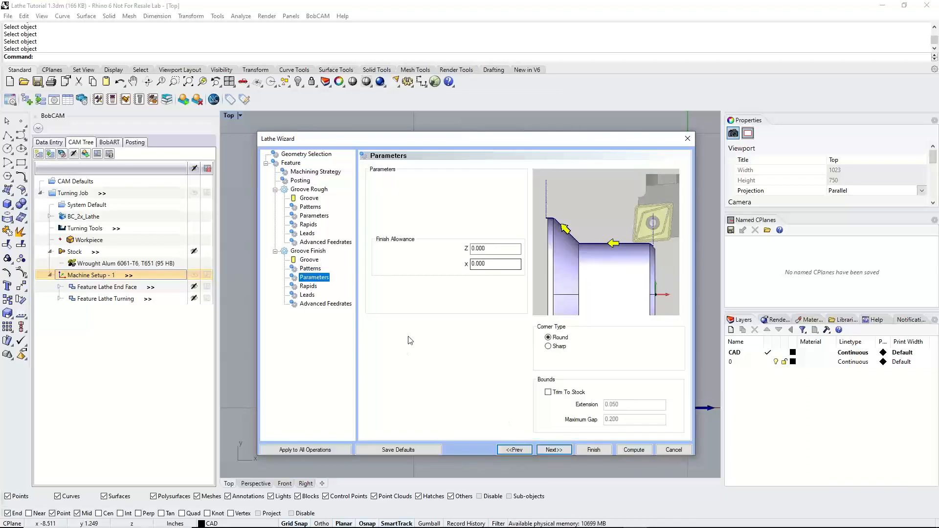
Keep the Groove Finish Z and X allowances at 0.000 and set the corner type to Sharp
drag(499, 251, 471, 249)
key(Tab)
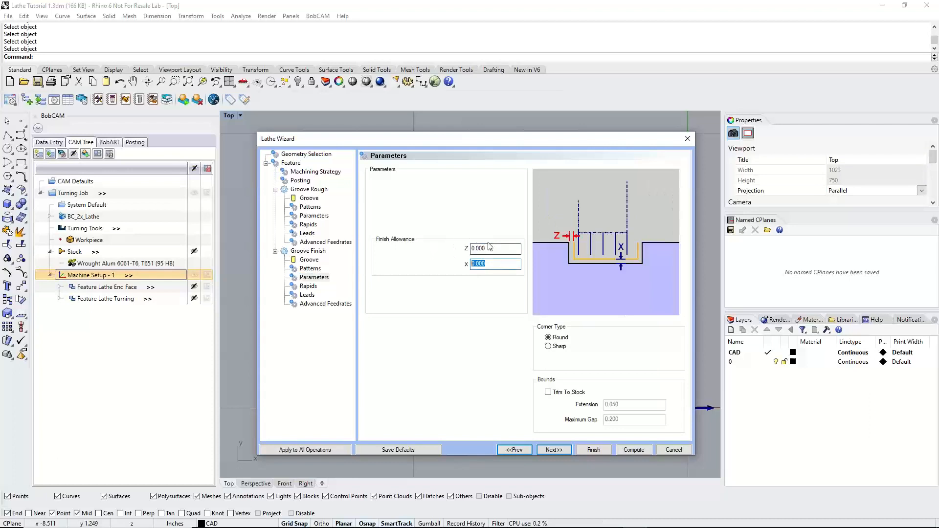
key(shift+Tab)
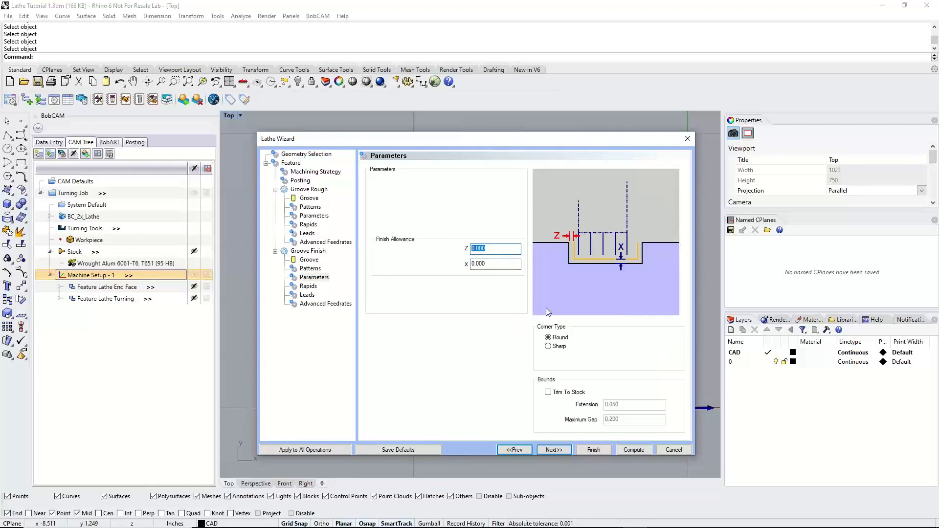
click(548, 338)
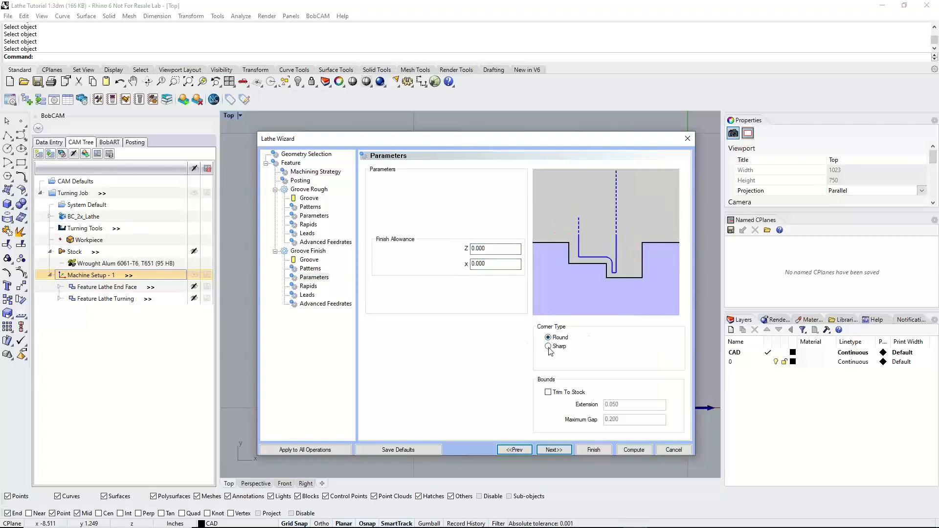
click(549, 346)
click(548, 346)
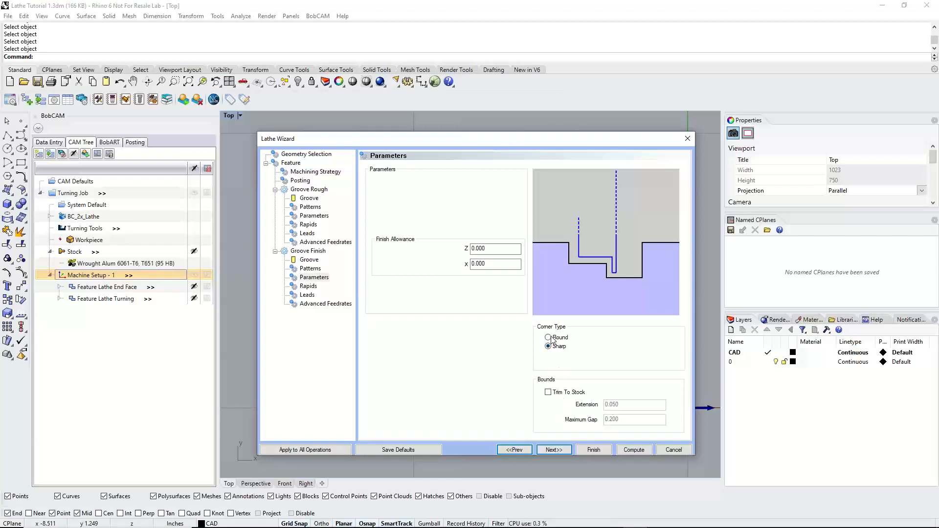
click(551, 448)
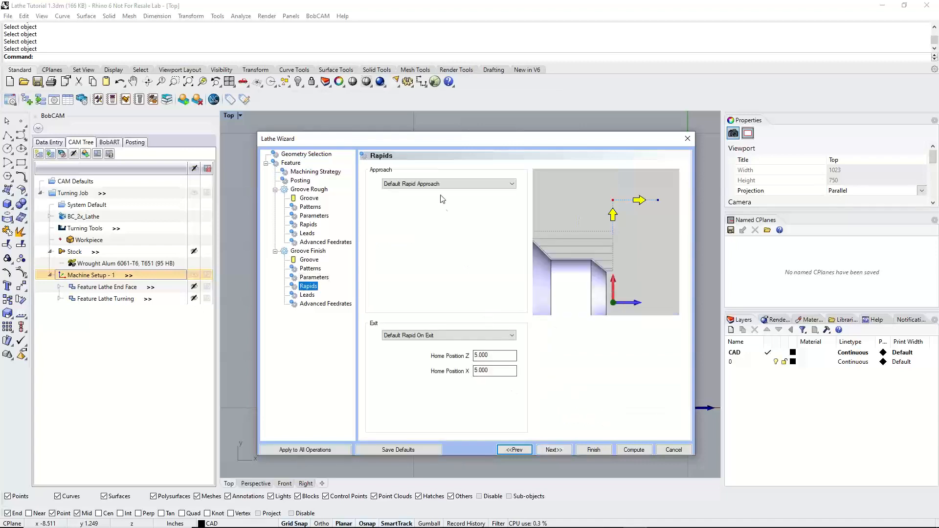
Accept the default Groove Finish rapids, leads and advanced feedrates, and complete the groove feature
click(551, 450)
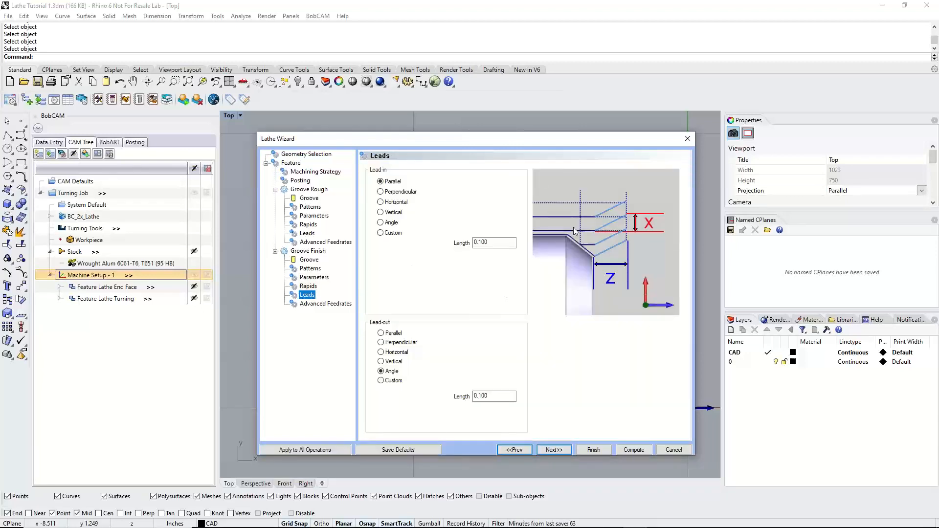
click(550, 450)
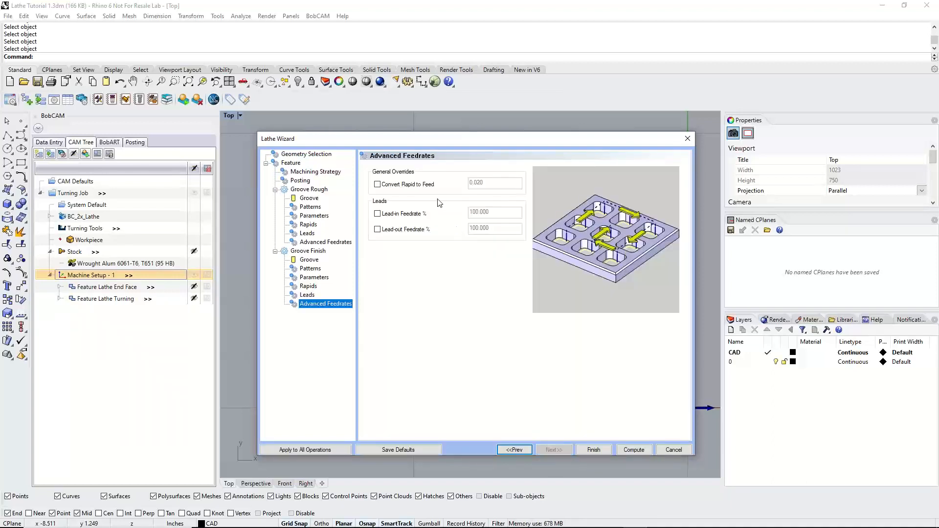
click(594, 450)
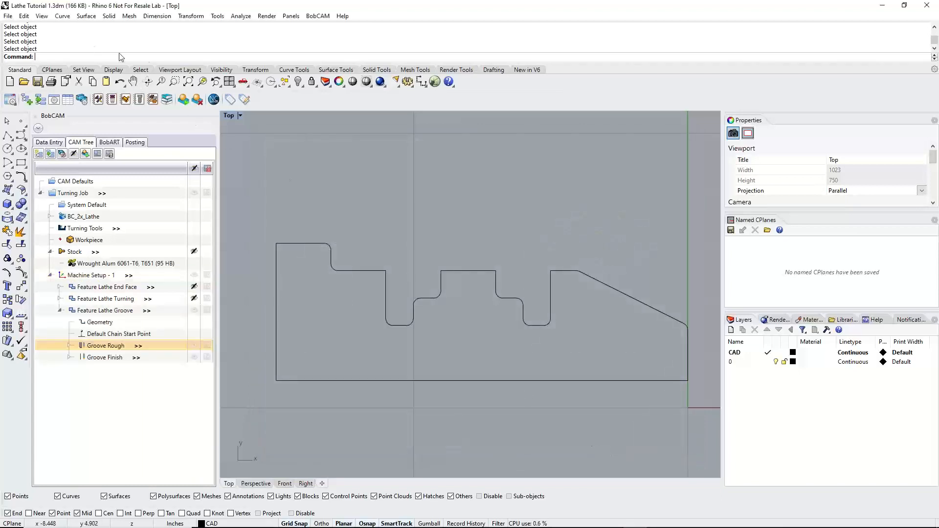
Save the file and compute all toolpaths of the Lathe Groove feature
click(8, 15)
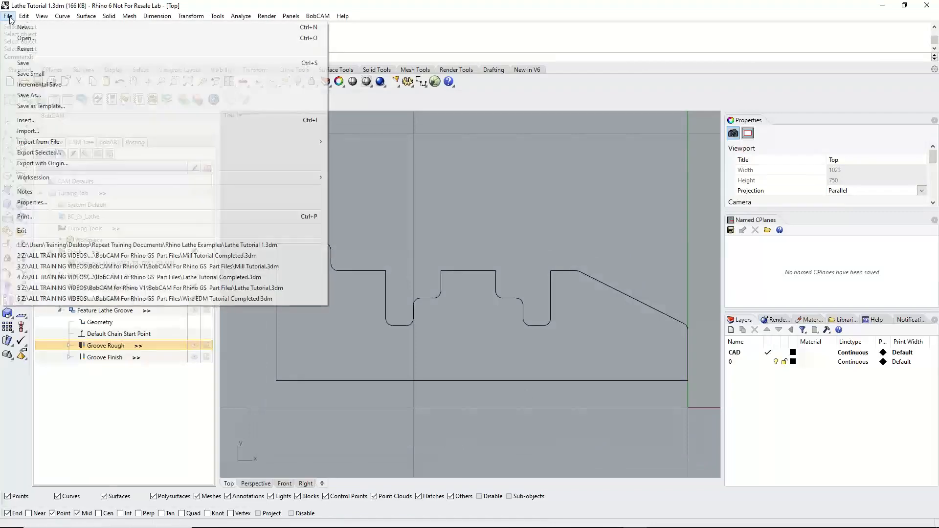
click(45, 64)
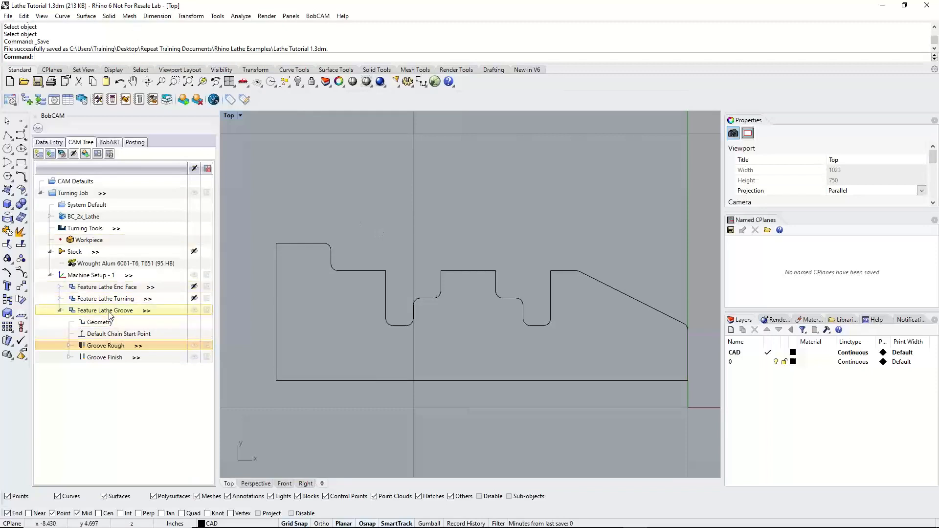
right_click(123, 311)
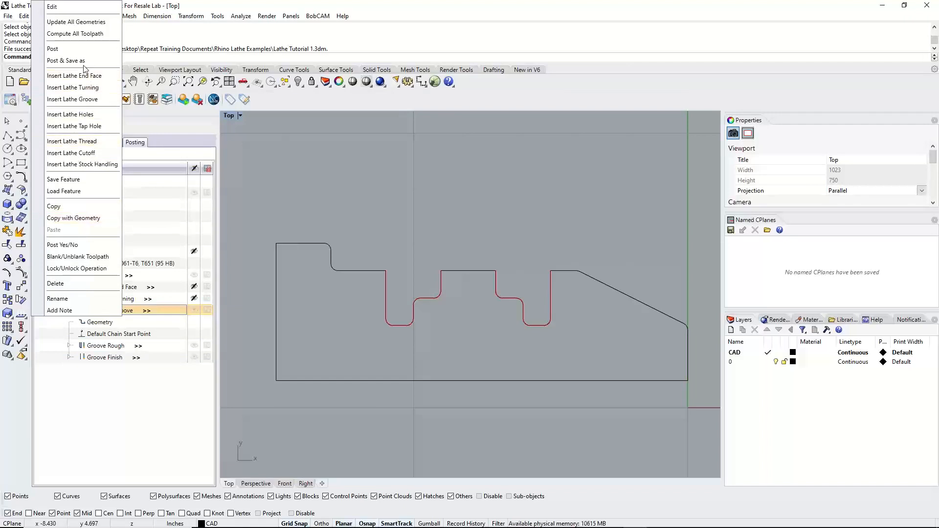
click(90, 34)
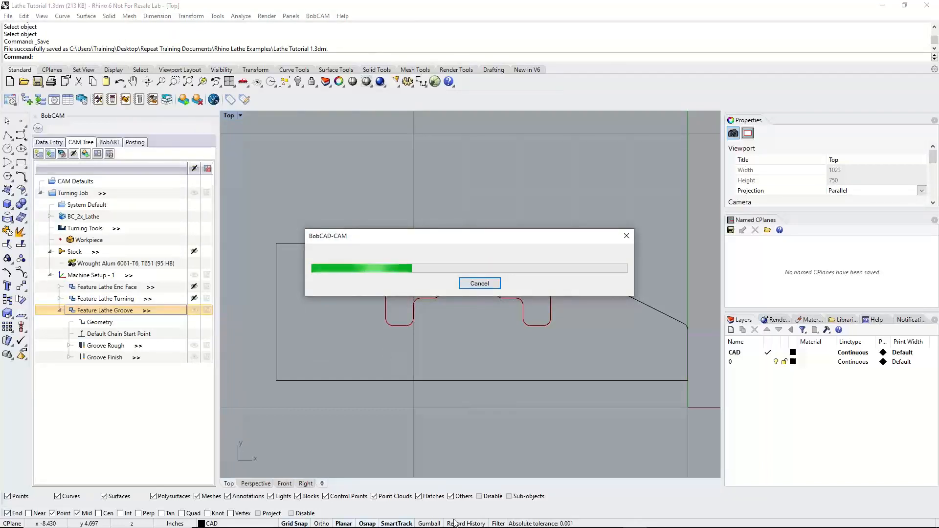
mouse_move(496, 519)
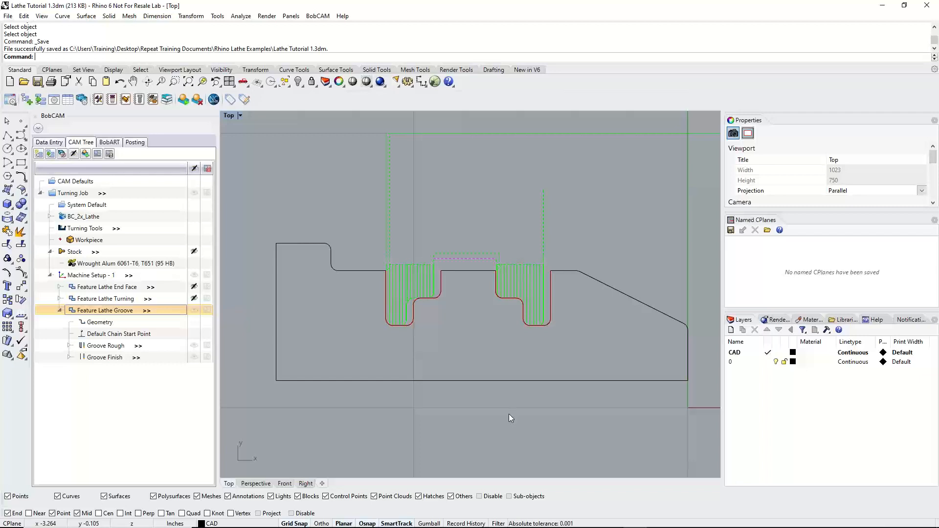
Blank the Lathe Groove toolpaths, examine the Groove Rough and Groove Finish paths individually, and collapse the feature
click(192, 310)
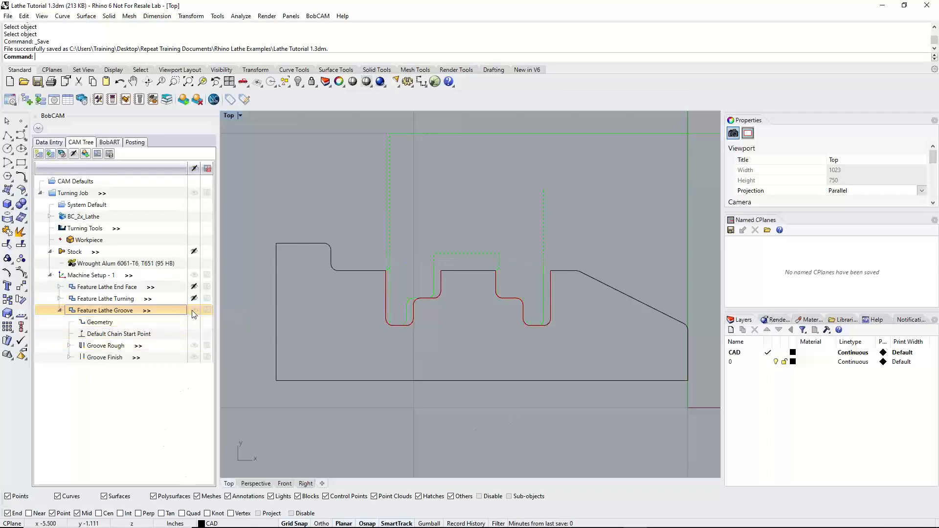
click(105, 345)
scroll(444, 275, up, 3)
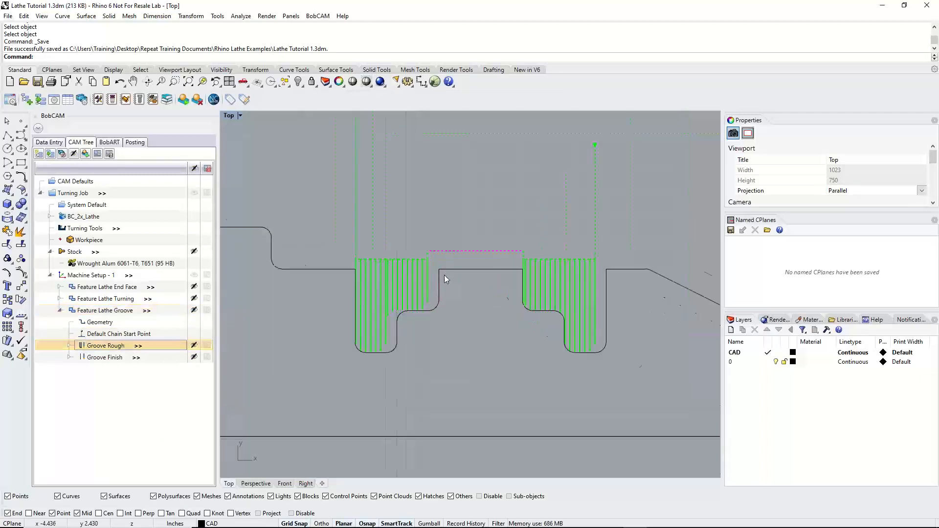
scroll(436, 284, up, 3)
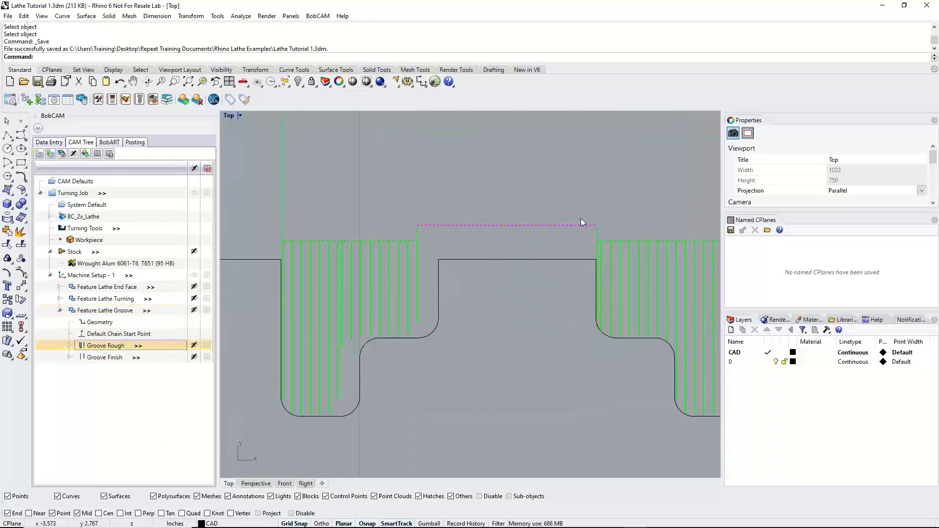
click(113, 359)
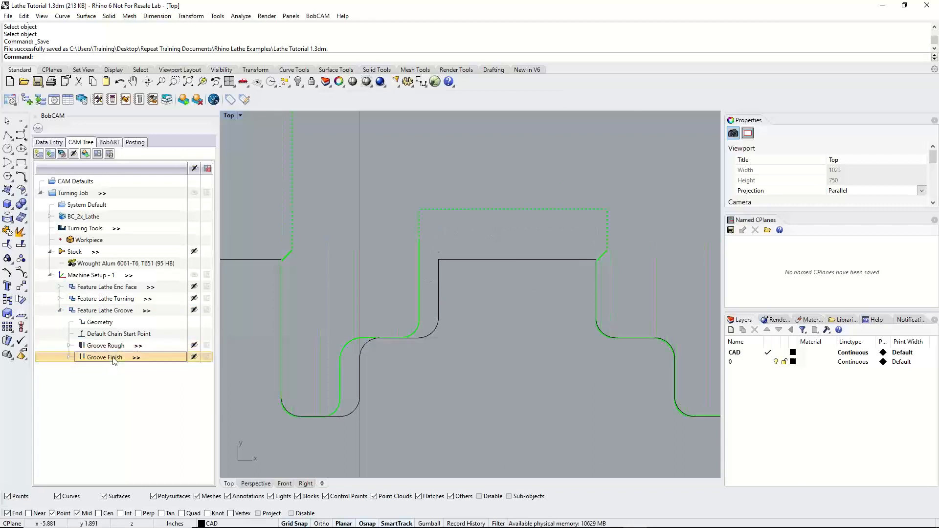
scroll(436, 361, down, 5)
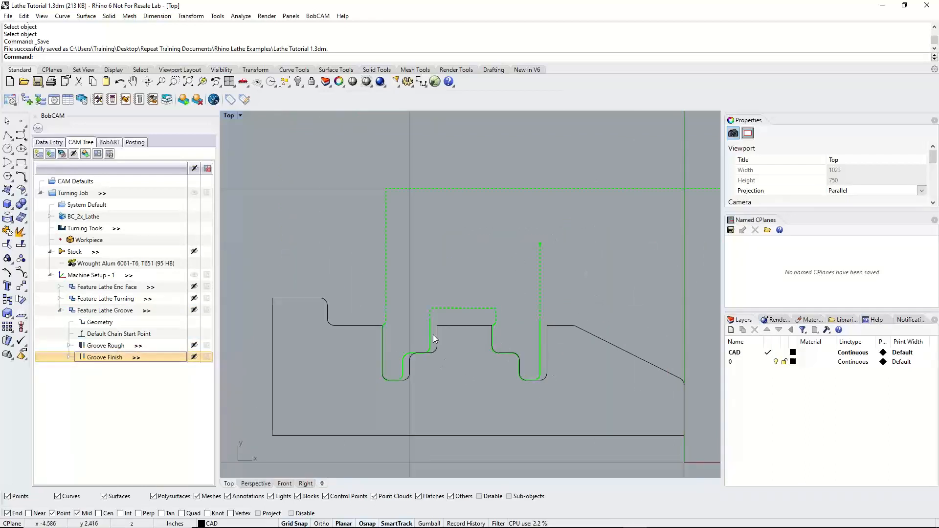
scroll(414, 384, up, 4)
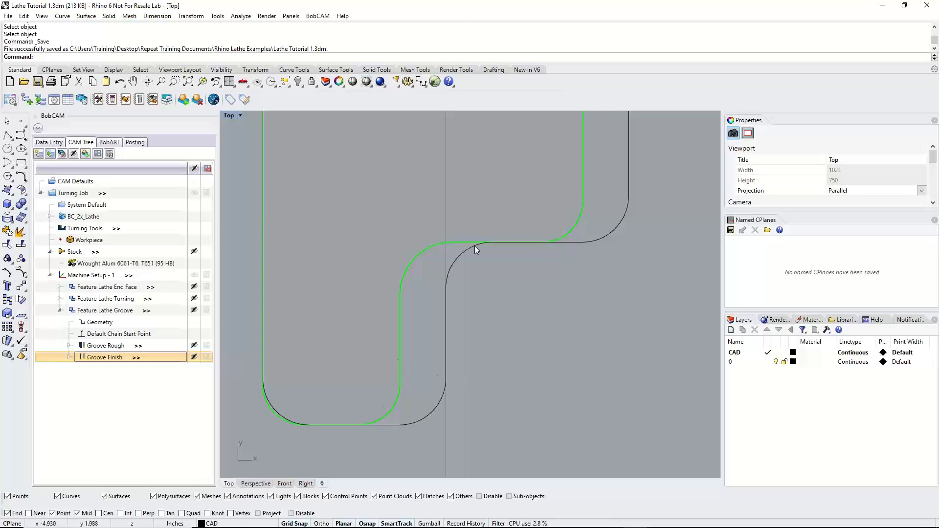
click(60, 311)
scroll(422, 321, down, 6)
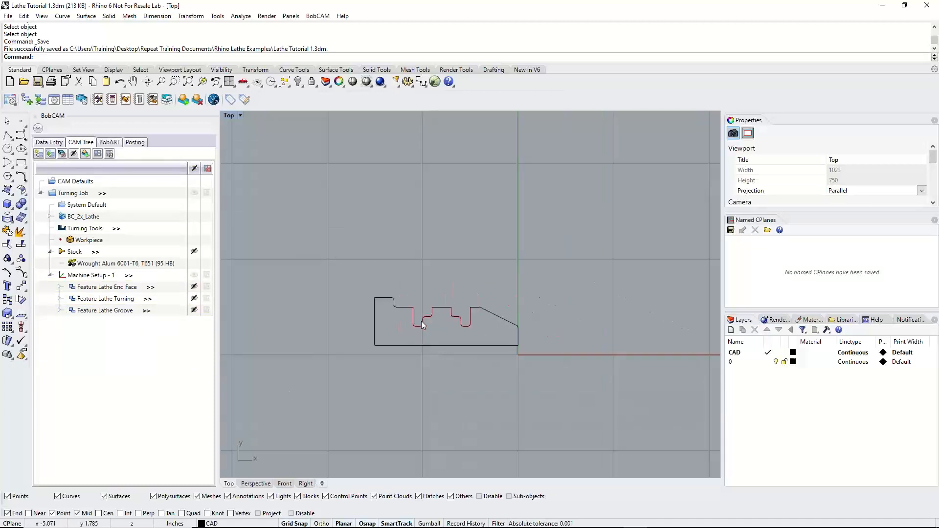
scroll(416, 336, up, 4)
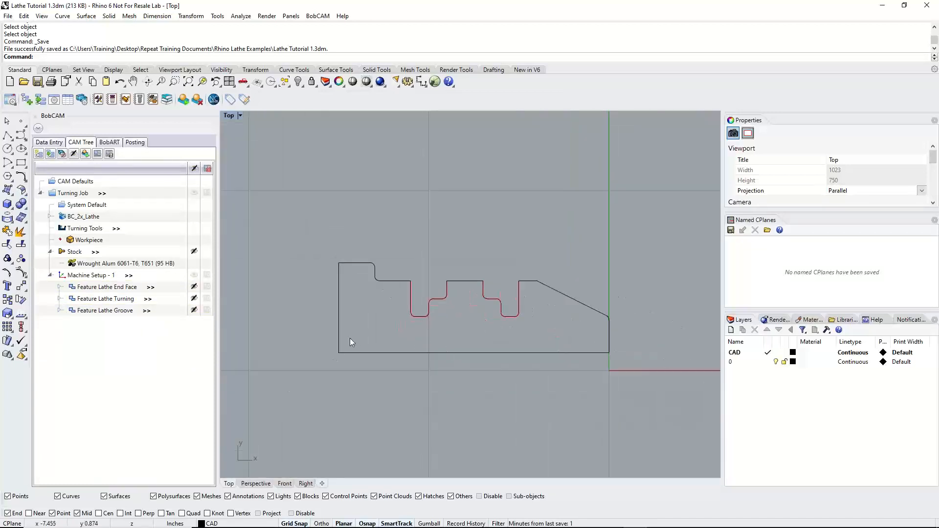
Add a Lathe Hole feature to Machine Setup - 1, using the back endpoint of the profile's lower horizontal line as its geometry
right_click(106, 277)
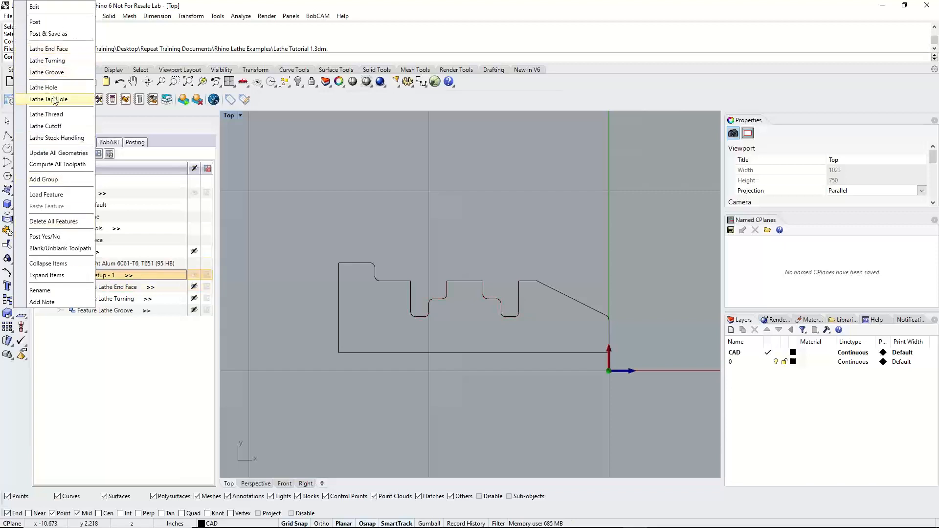
click(43, 87)
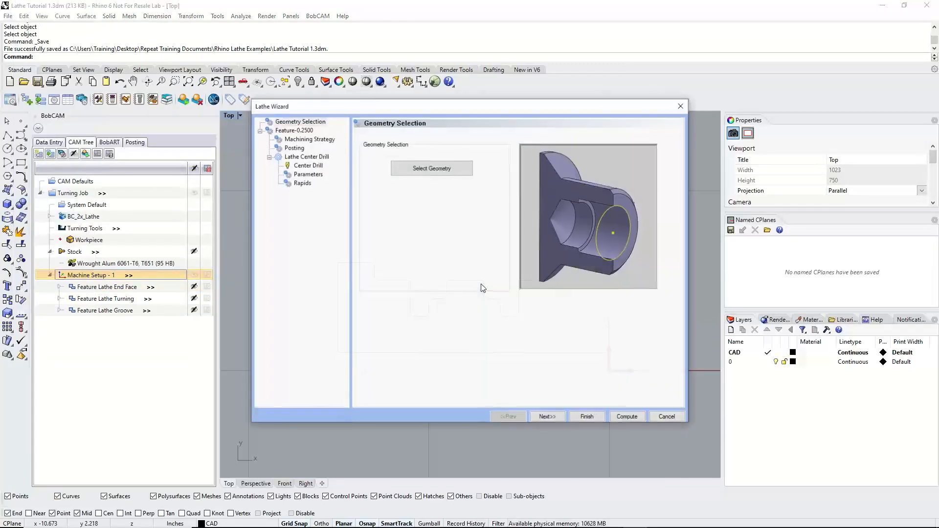
click(437, 169)
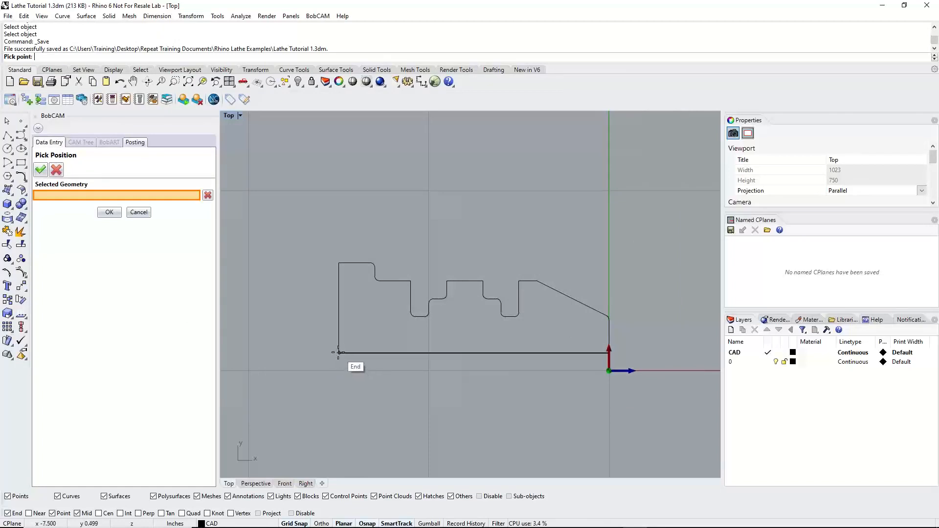
click(338, 352)
click(108, 212)
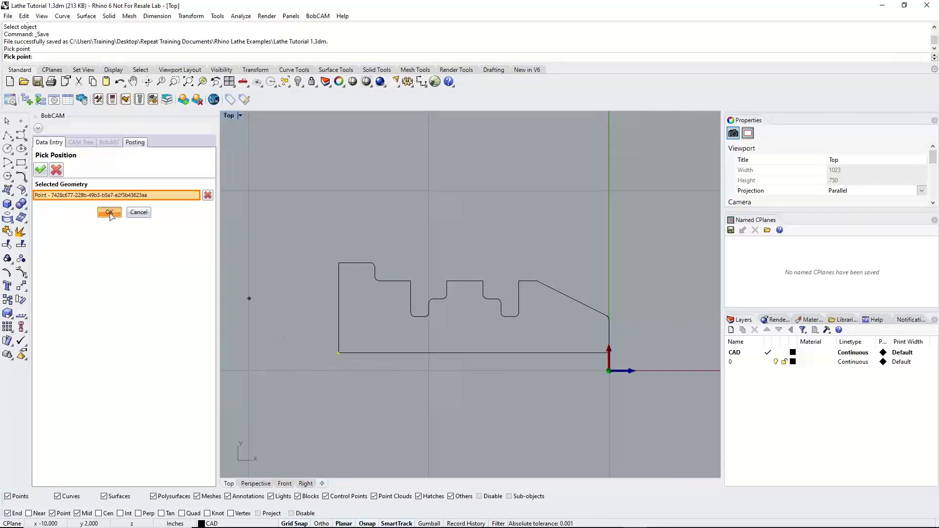
click(554, 416)
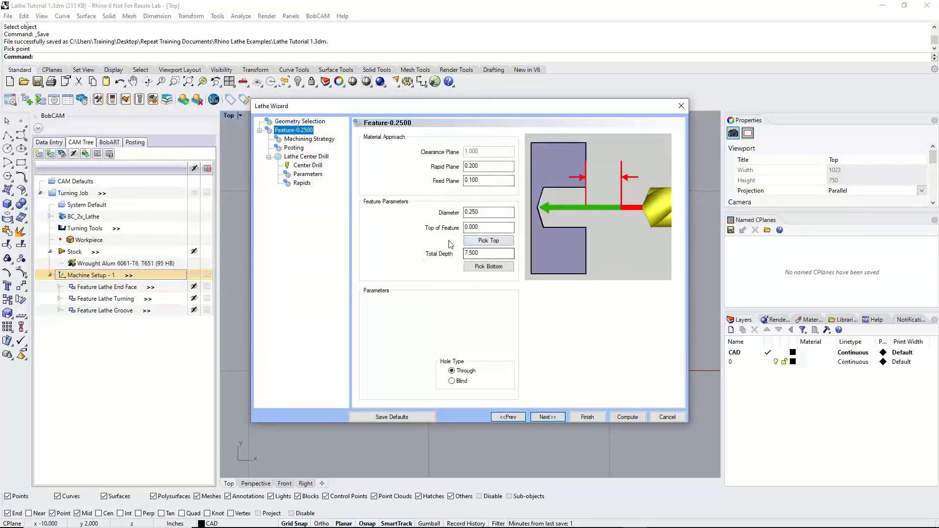
Set the hole's diameter to 1 and its type to Through, keeping top of feature 0.000 and total depth 7.500
drag(490, 213, 431, 211)
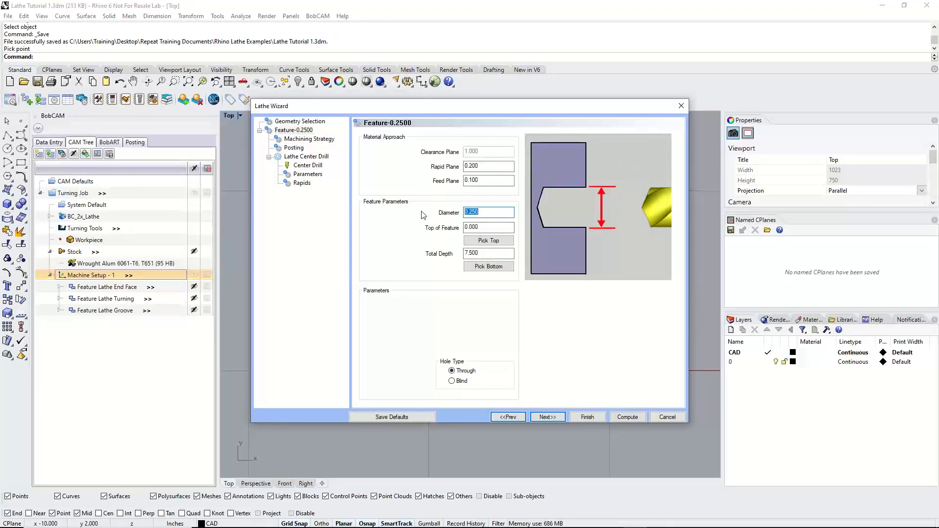
text(1)
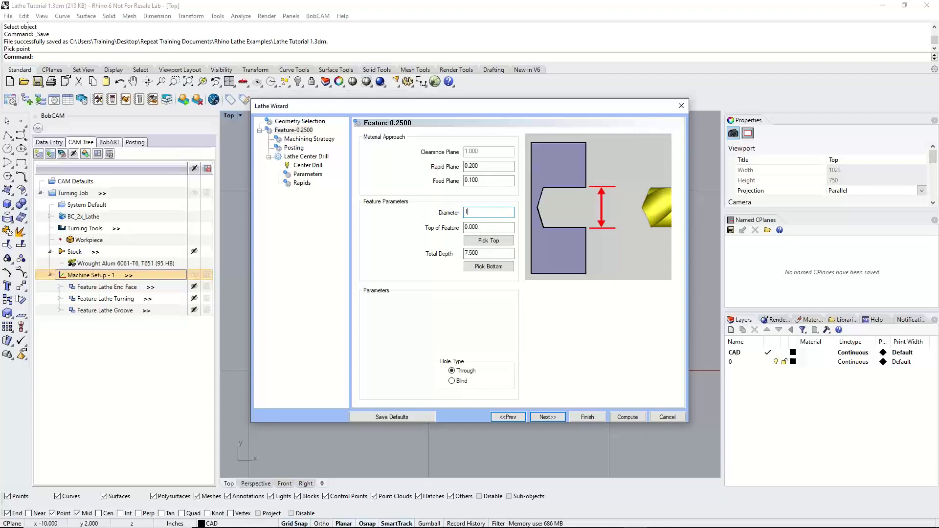
click(511, 229)
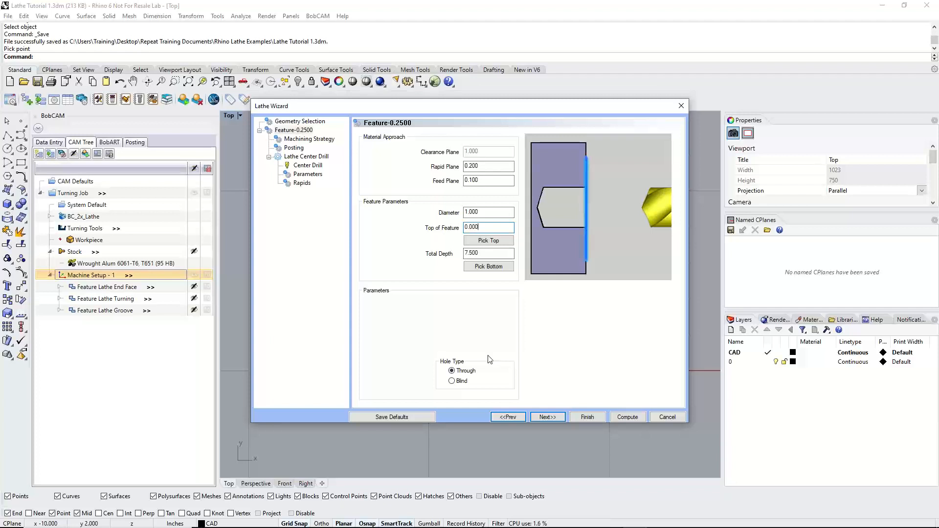
click(456, 380)
click(453, 372)
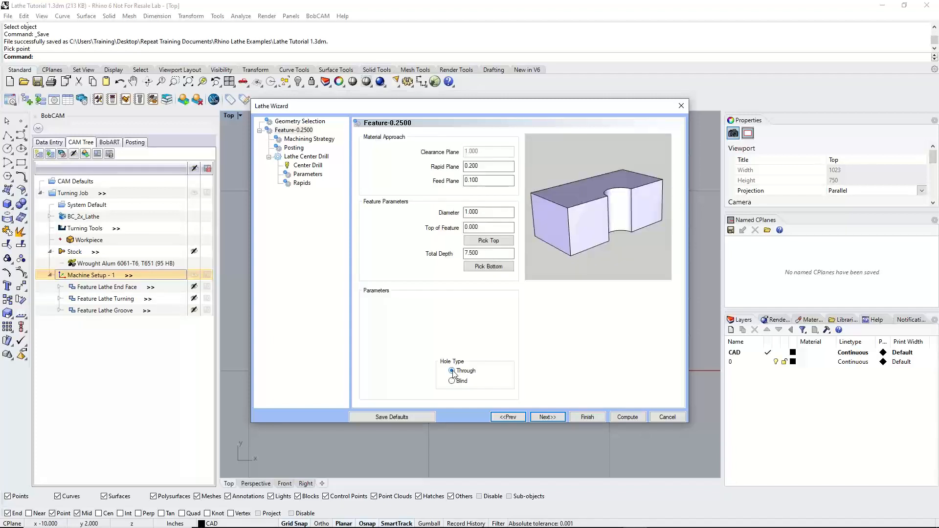
click(479, 254)
click(487, 253)
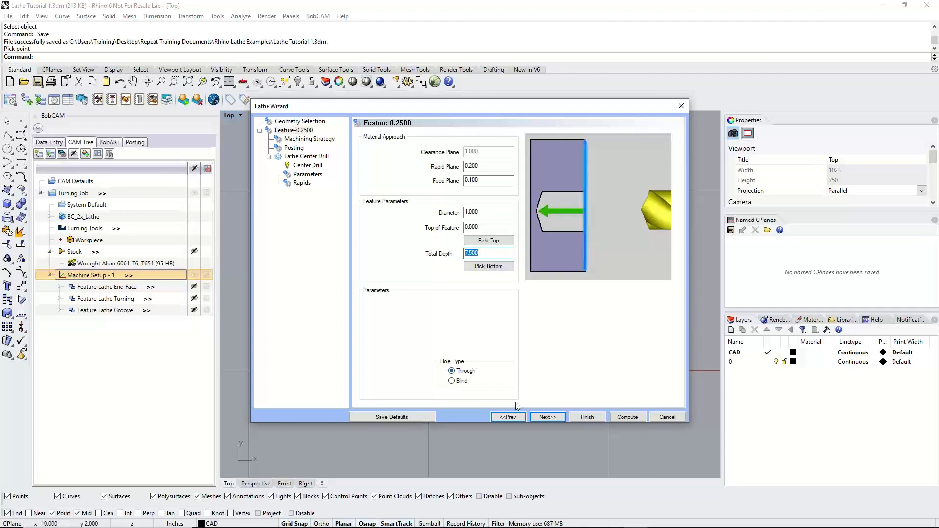
Apply the default Lathe Hole machining strategy and review its Lathe Center Drill and Lathe Drill operations
click(547, 417)
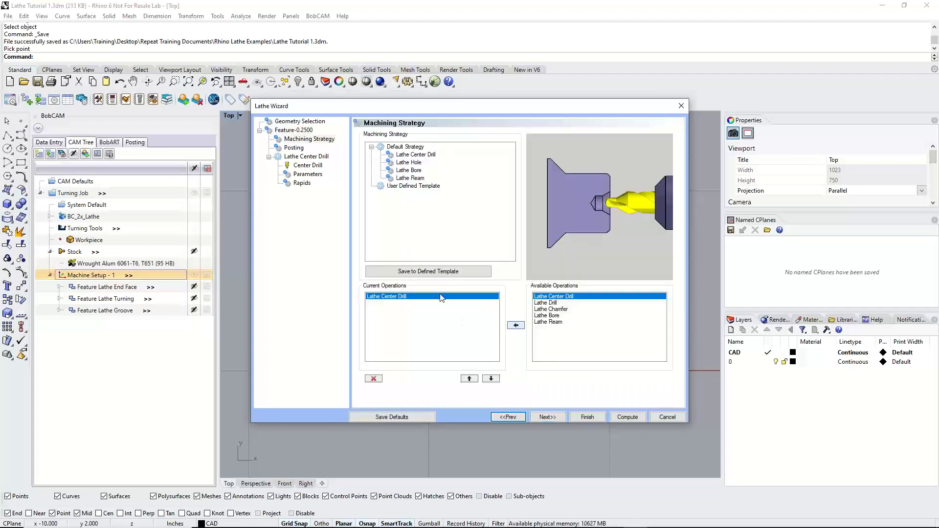
click(405, 163)
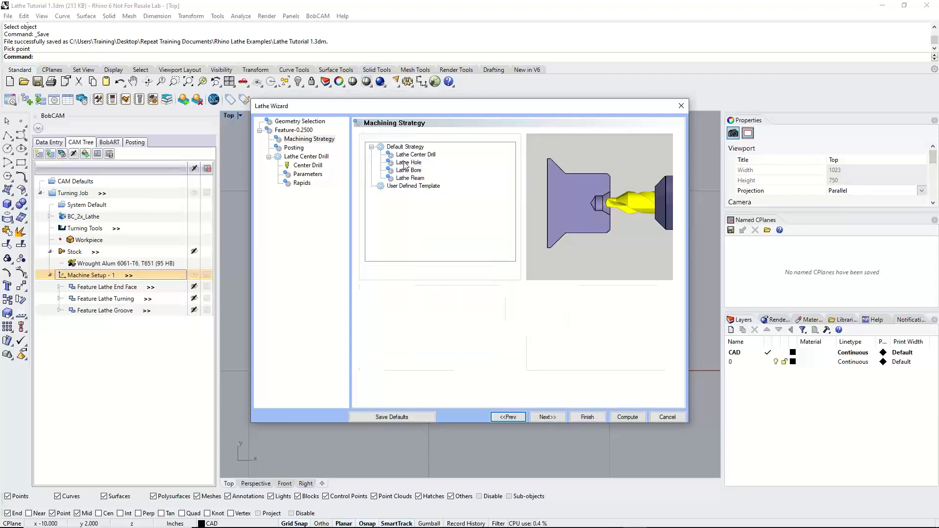
click(387, 297)
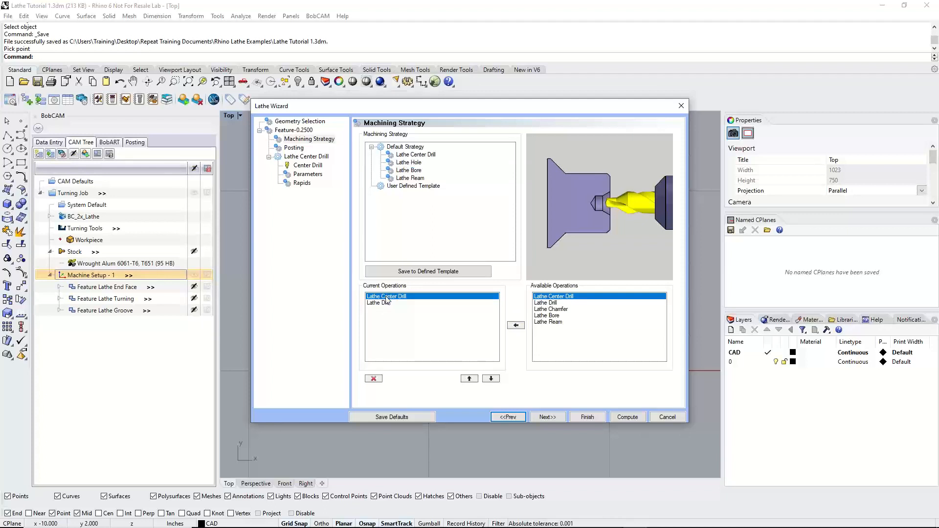
click(387, 303)
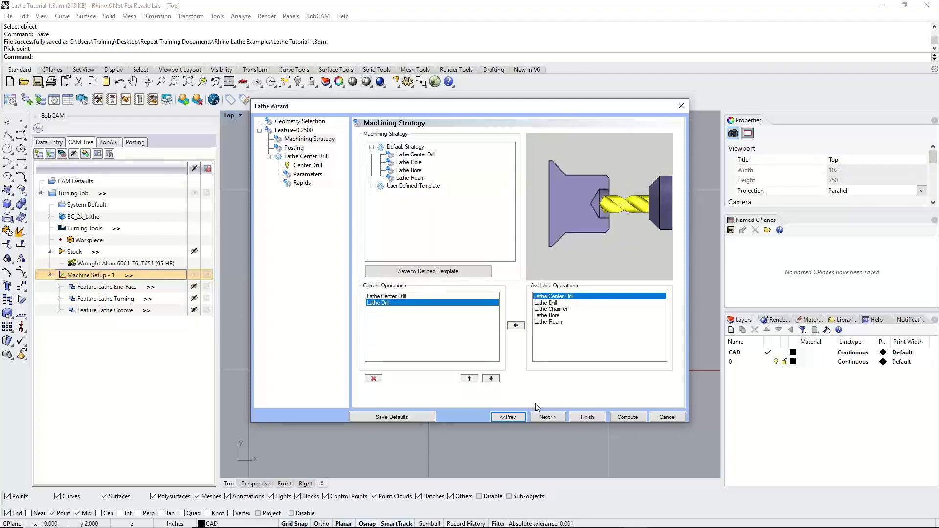
click(547, 416)
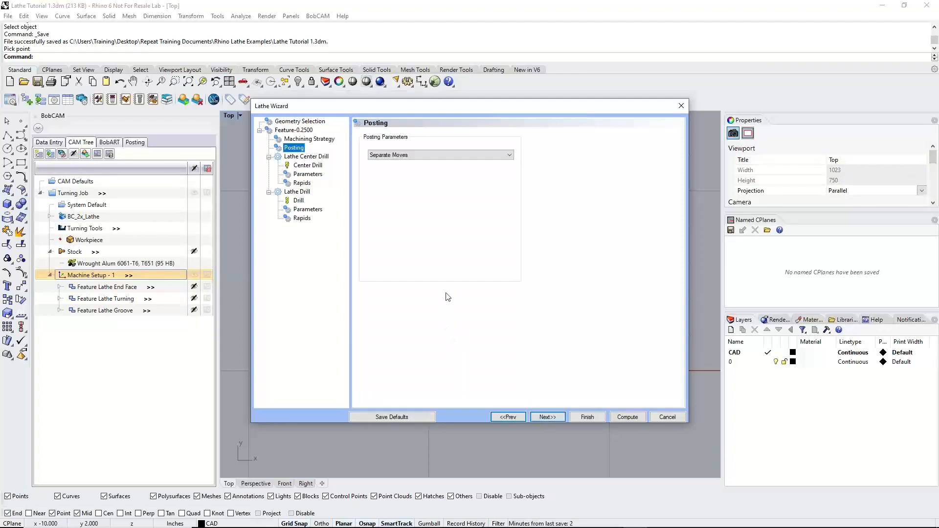
Set the hole feature's posting to Canned Cycles and continue to the center drill tool settings
click(457, 155)
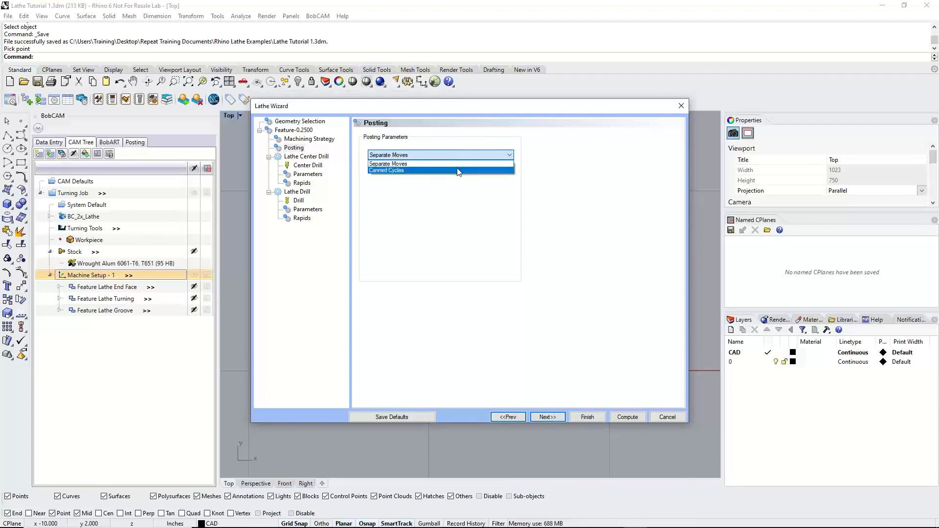
click(459, 170)
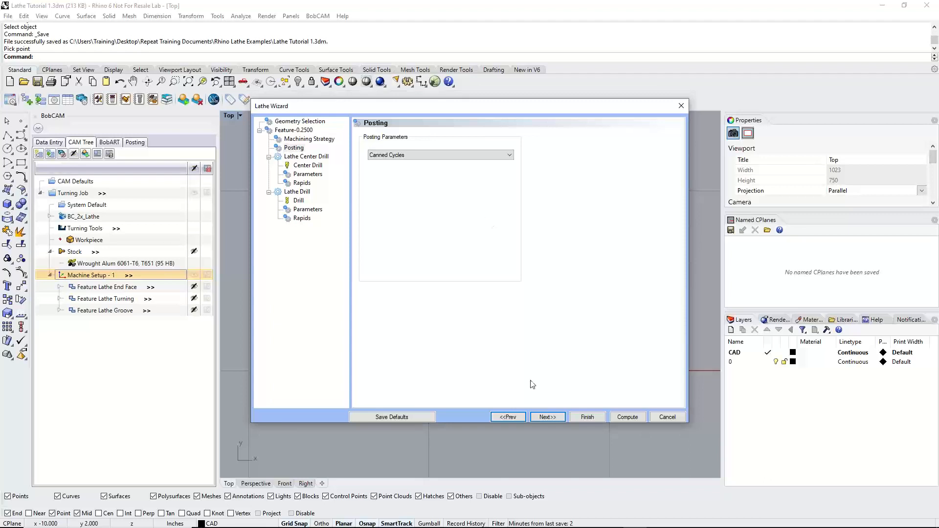
click(547, 417)
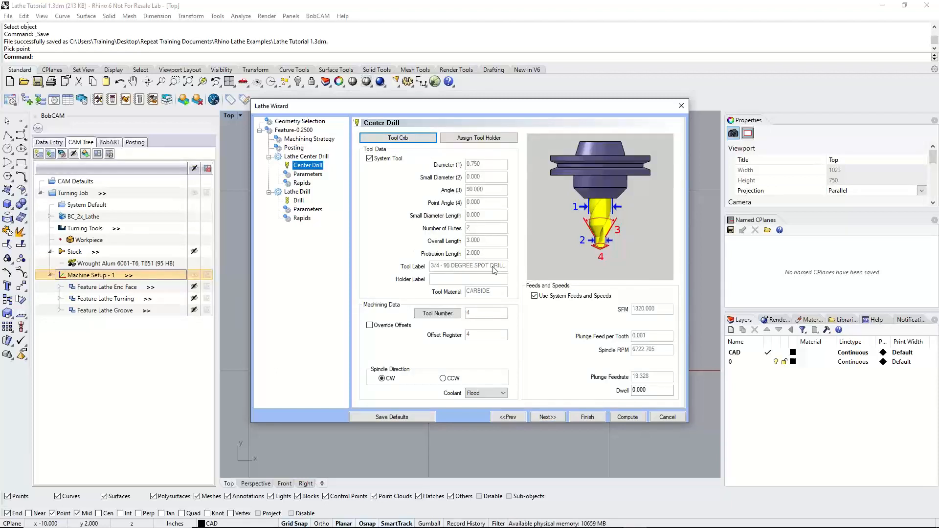
Set the Lathe Center Drill operation's center diameter to .5 and check its depth value
click(548, 417)
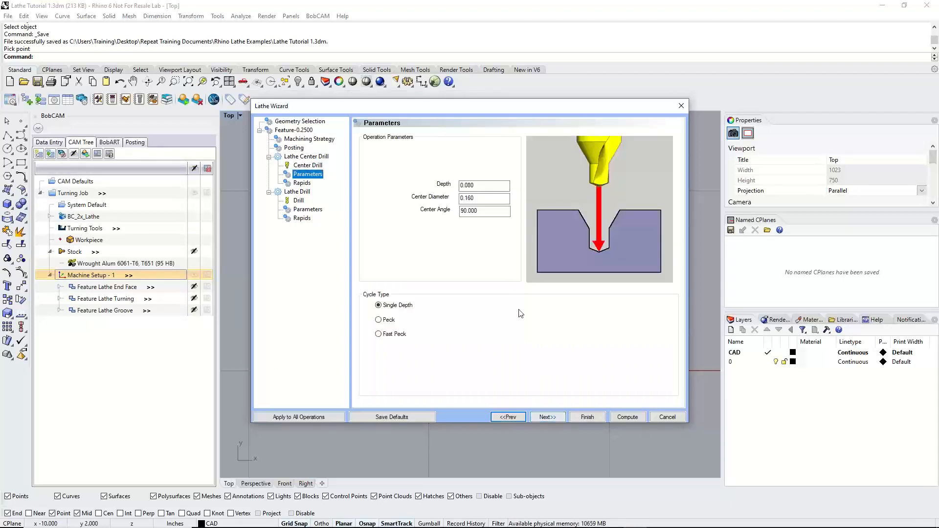
click(485, 198)
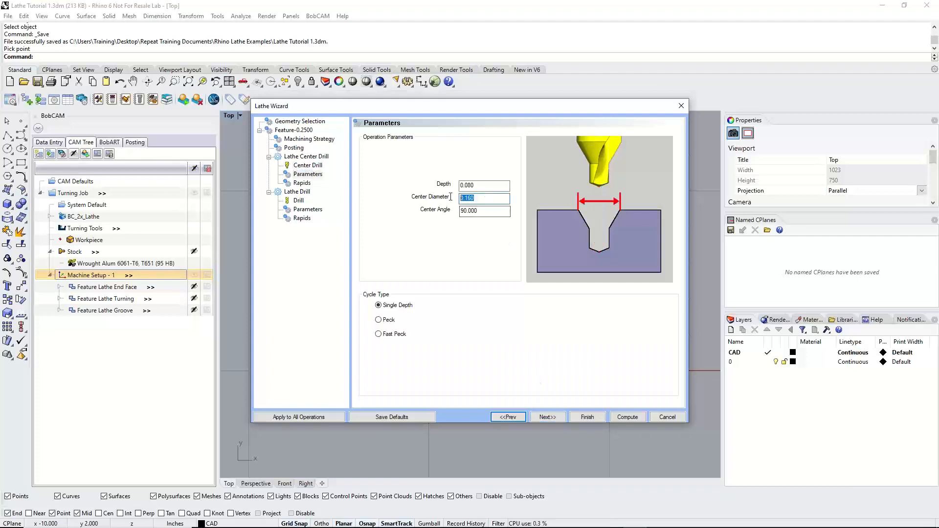
click(480, 184)
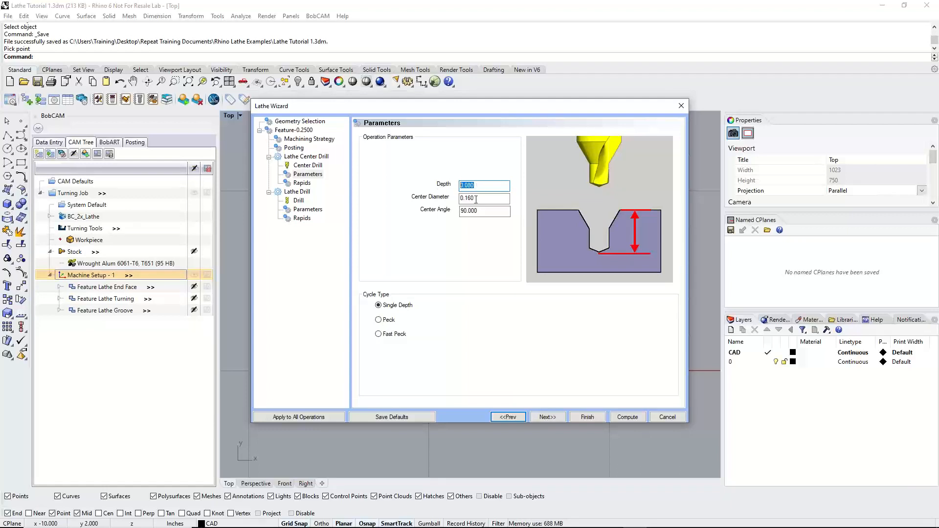
key(Tab)
text(5)
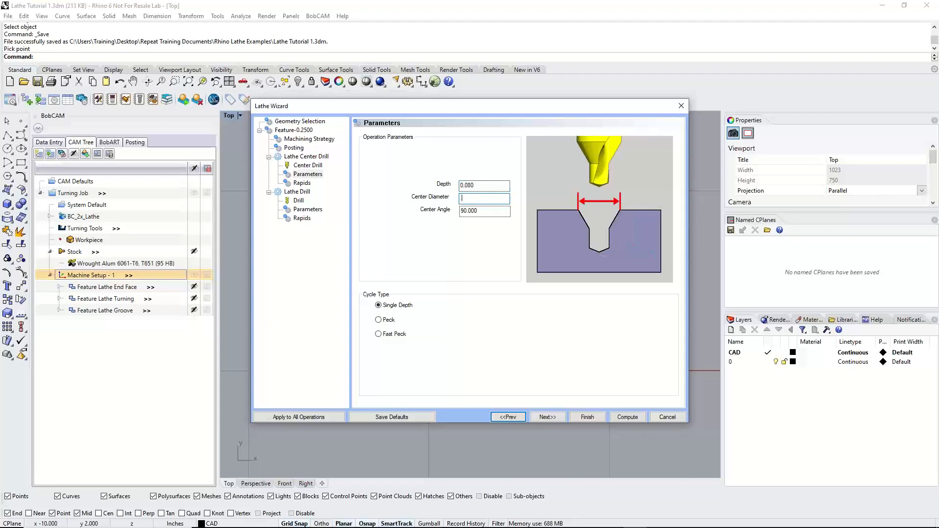
click(480, 186)
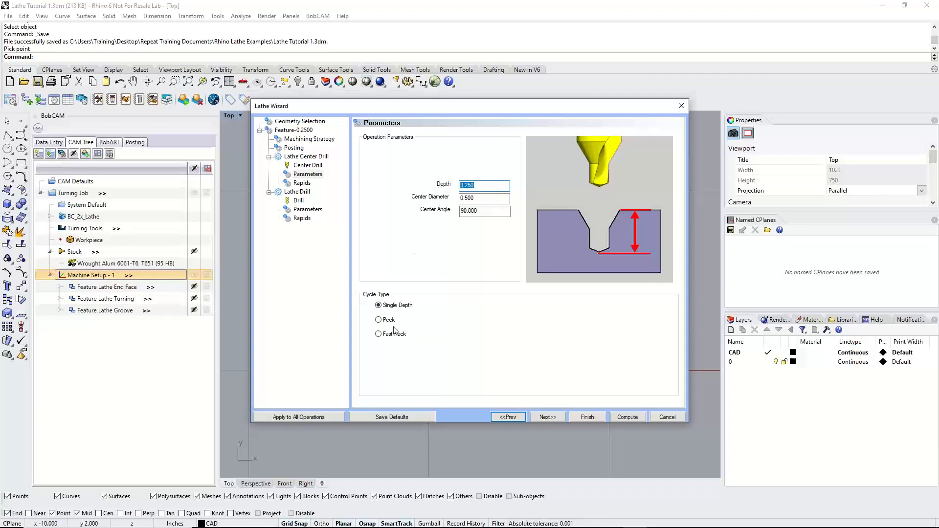
Compare the Single Depth, Peck and Fast Peck cycle types for the center drill, returning to Single Depth
click(380, 306)
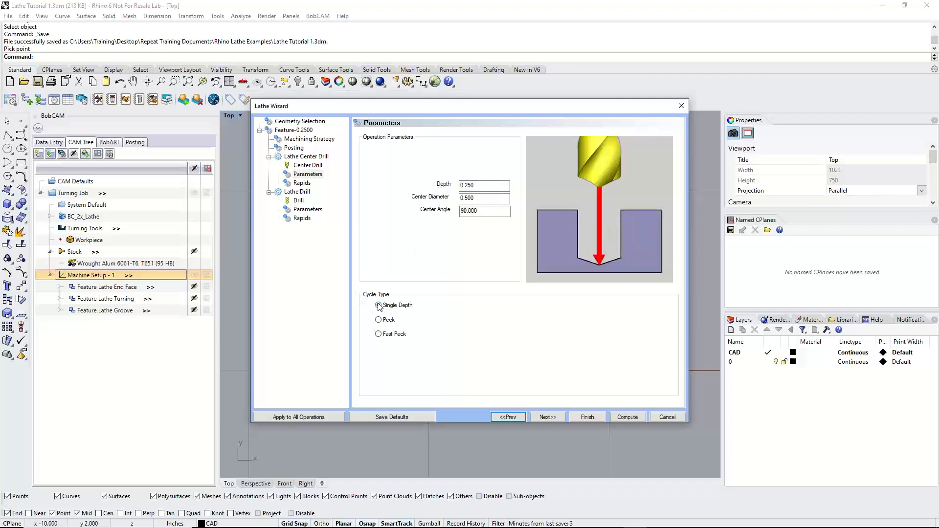
click(378, 320)
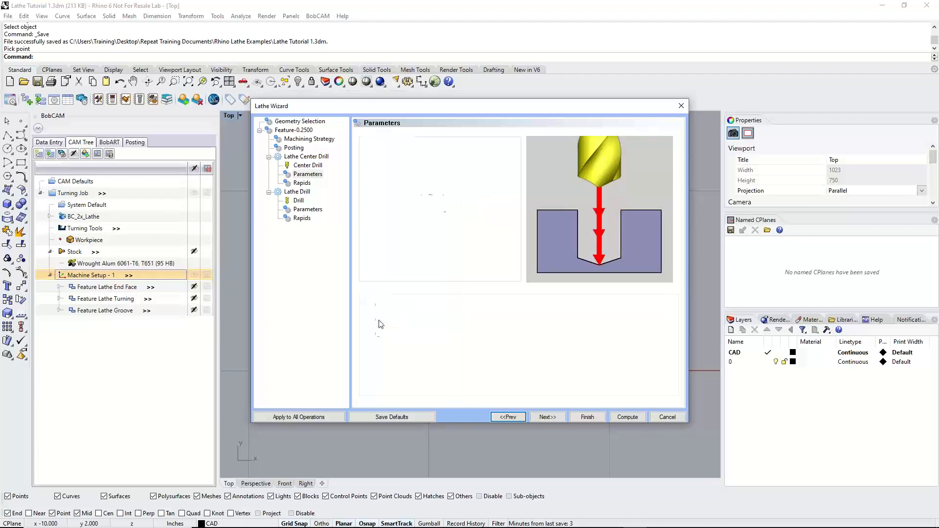
click(378, 335)
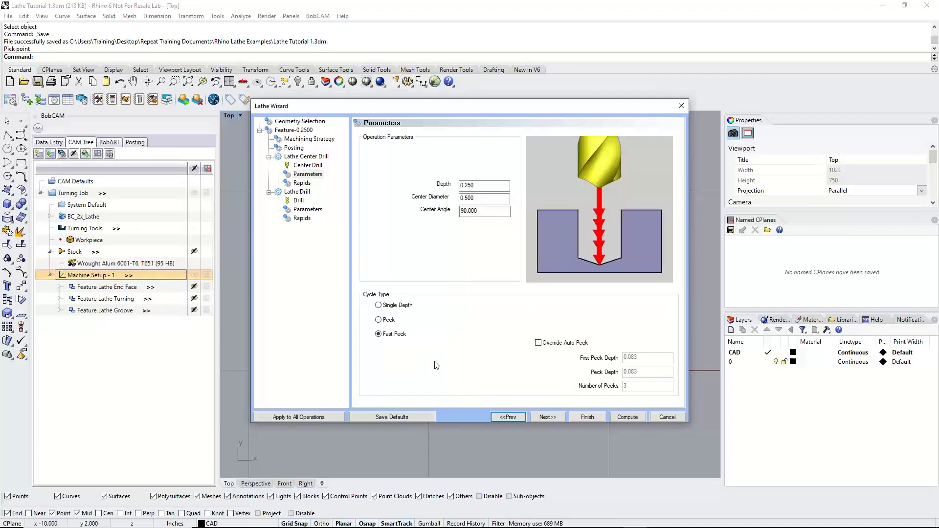
click(378, 320)
click(378, 305)
click(548, 417)
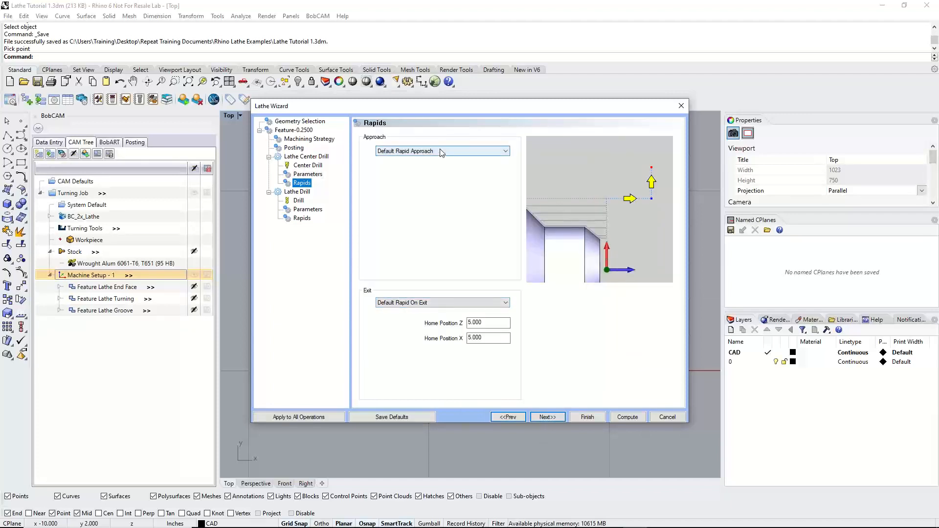
Assign the 1 DRILL tool, number 5, from the tool crib to the Lathe Drill operation
click(547, 418)
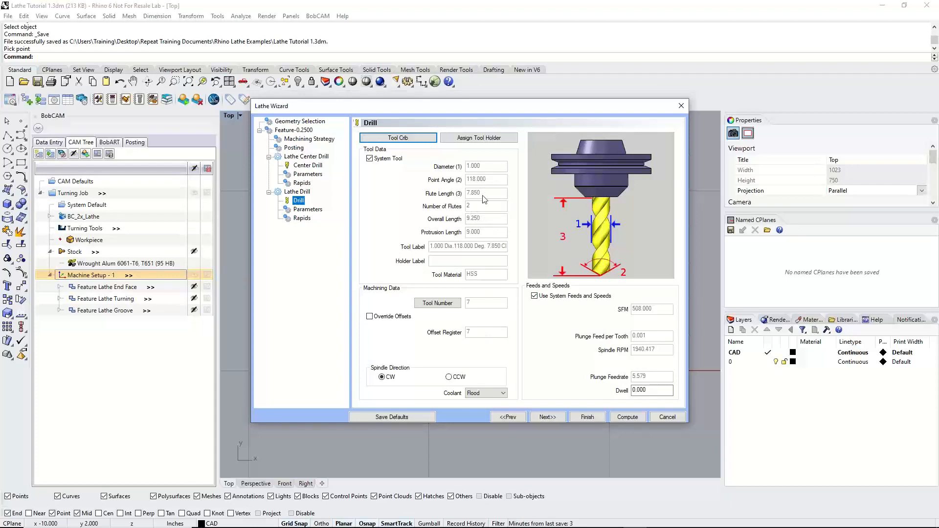
click(406, 139)
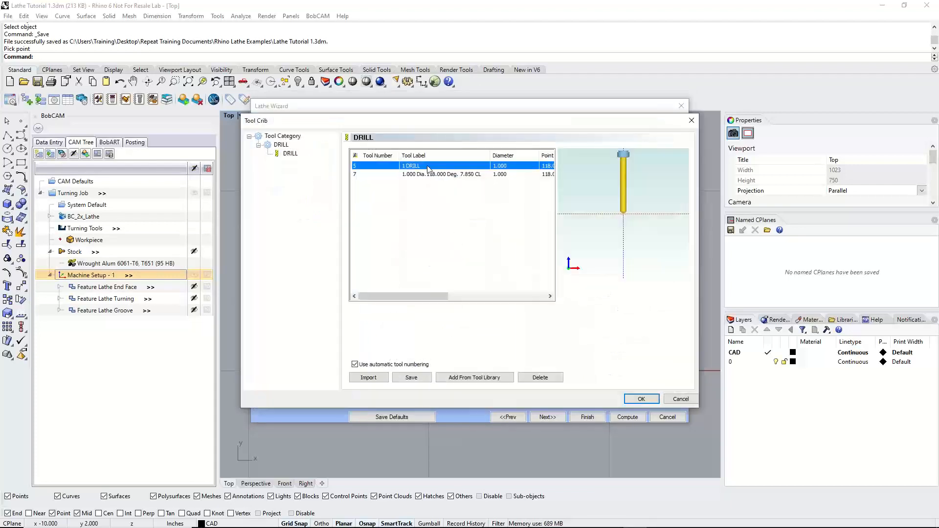
click(431, 176)
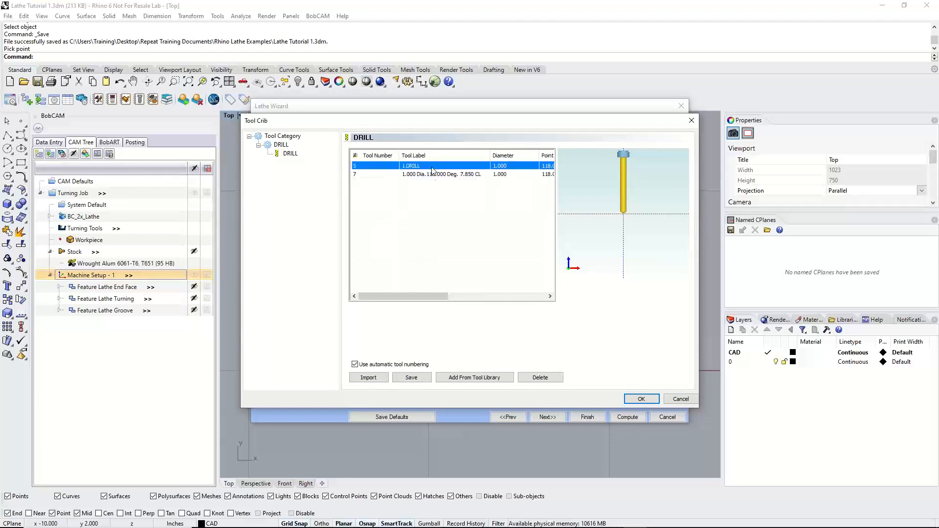
click(432, 167)
click(637, 400)
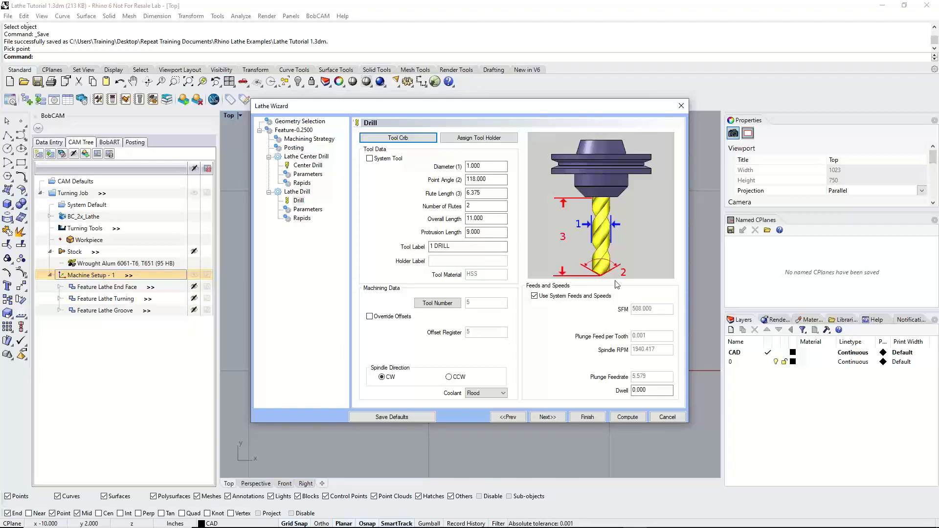
Turn off Use Cutting Conditions for the Lathe Drill and examine its effective and overall depth settings
click(548, 416)
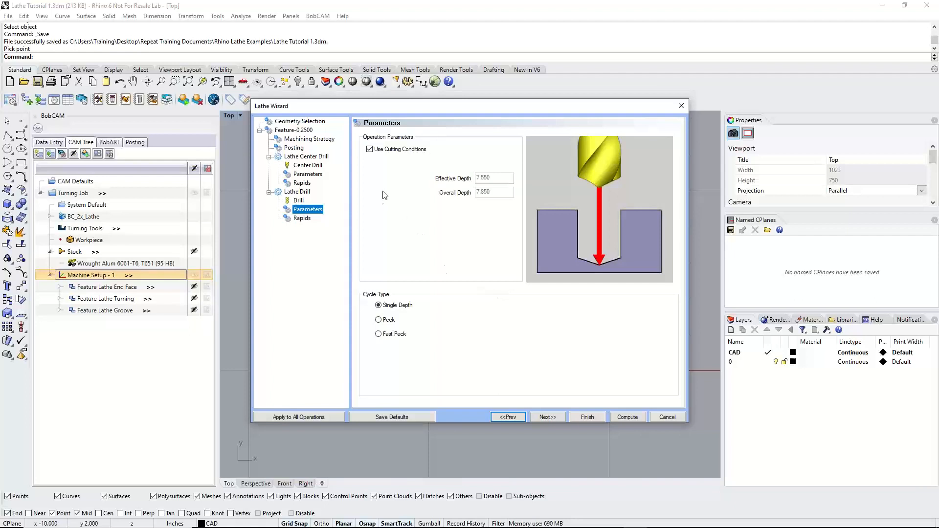
click(370, 150)
click(478, 178)
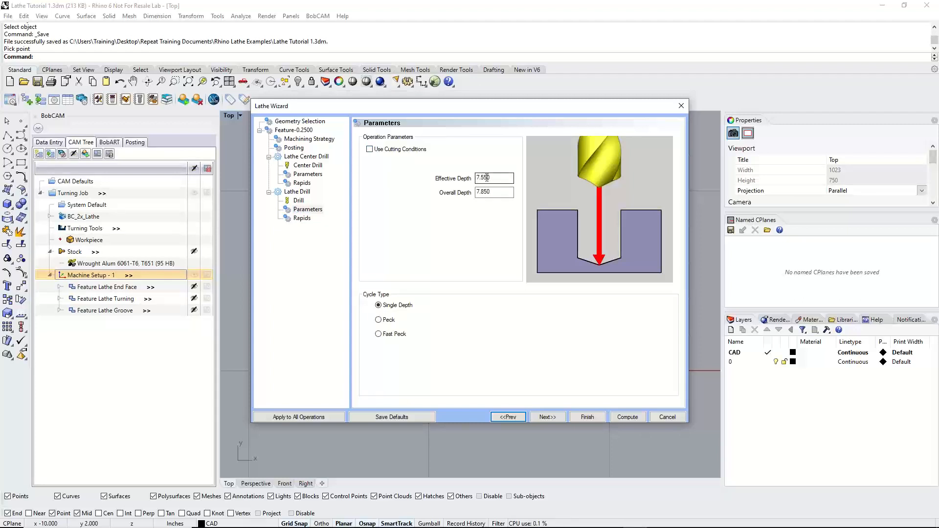
drag(484, 177, 487, 177)
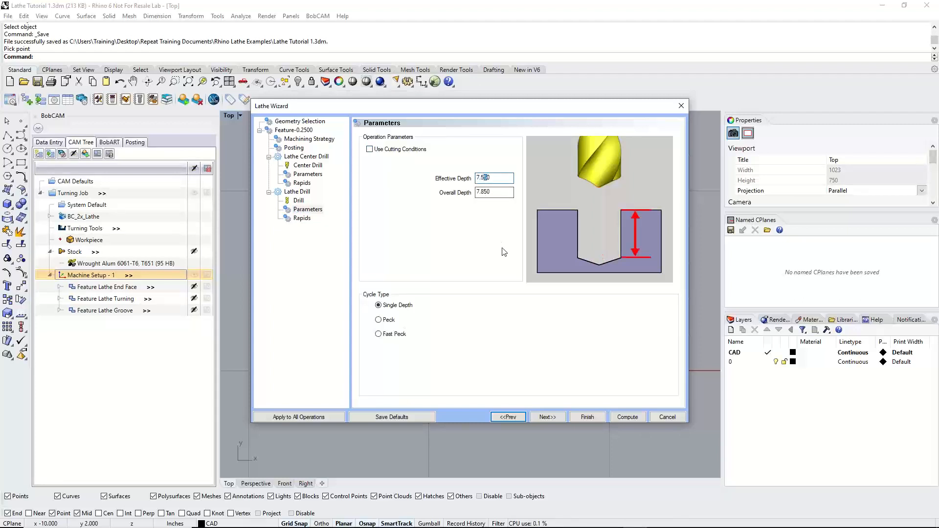
click(482, 192)
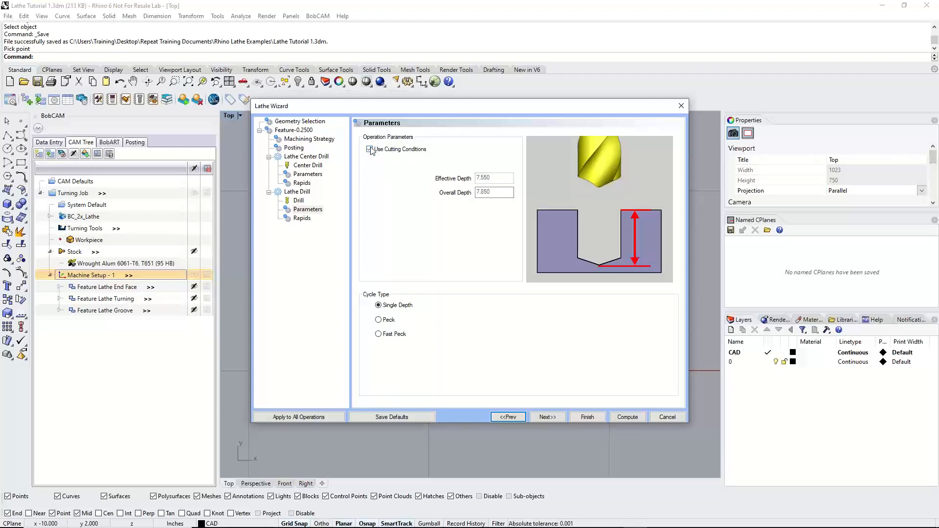
Try a point angle of 135 on the drill, check the overall depth, and restore the angle to 118
click(298, 201)
double_click(485, 180)
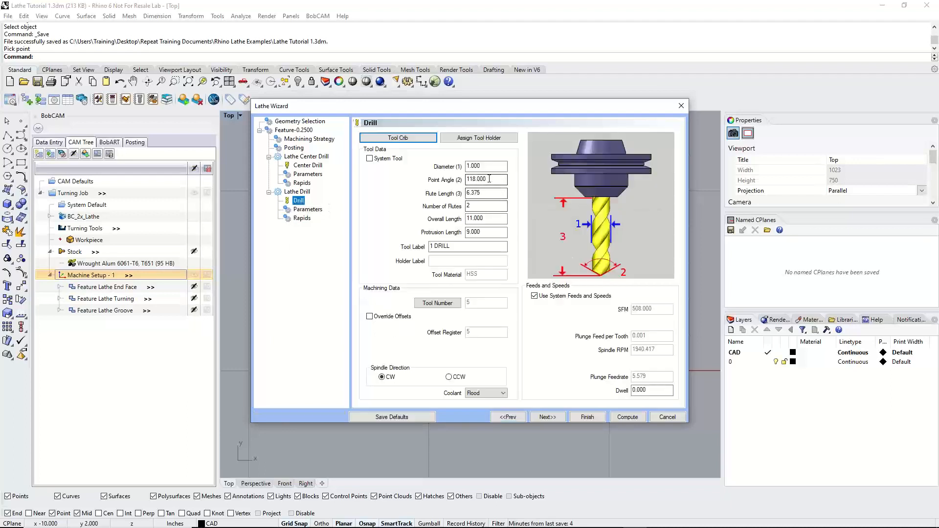
text(135)
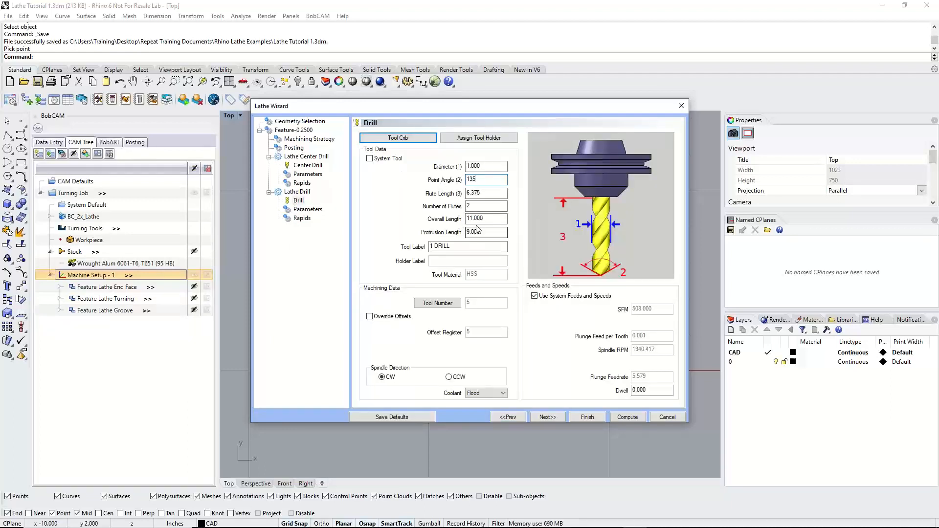
click(313, 210)
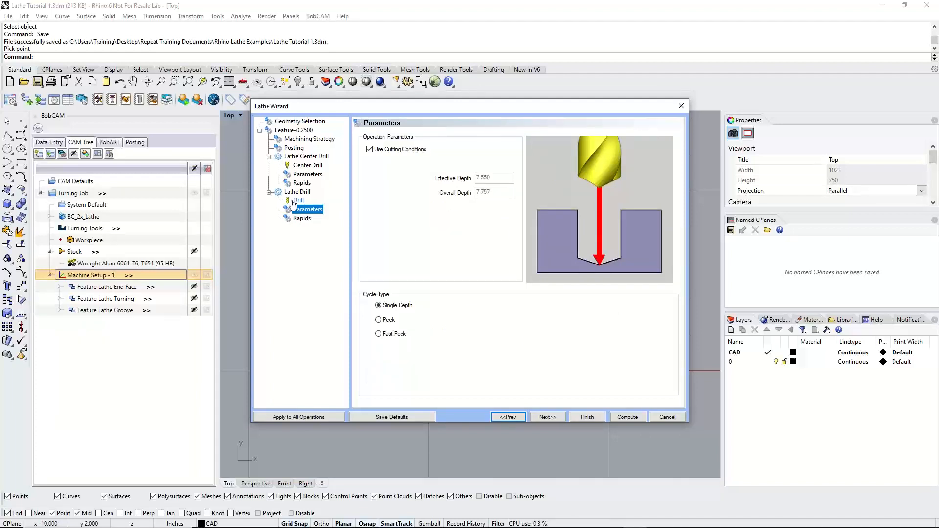
click(298, 200)
double_click(484, 179)
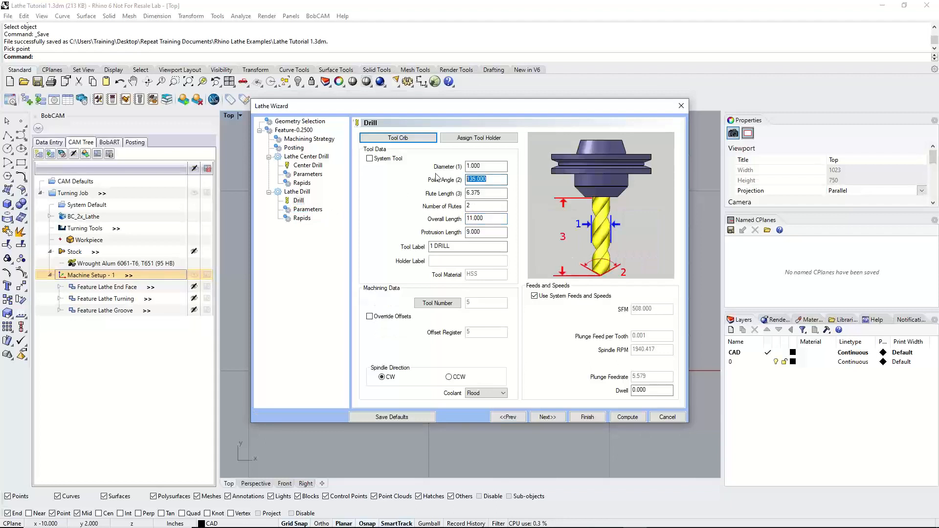
text(118)
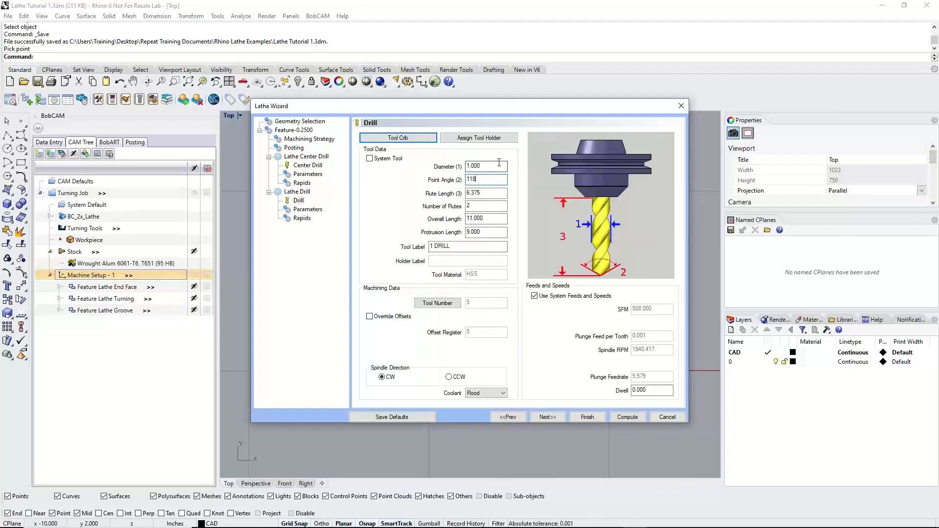
Set the Lathe Drill operation's cycle type to Peck and continue to its rapids settings
click(302, 218)
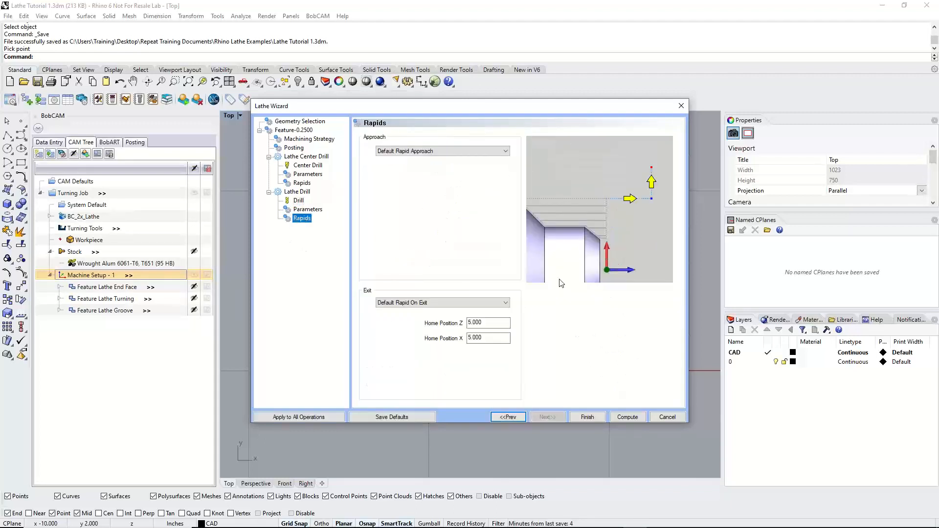
click(308, 210)
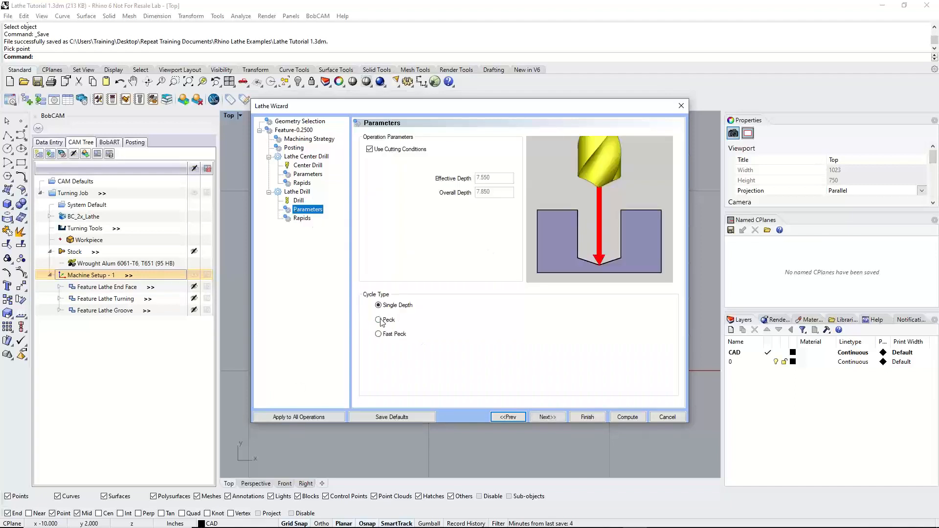
click(380, 320)
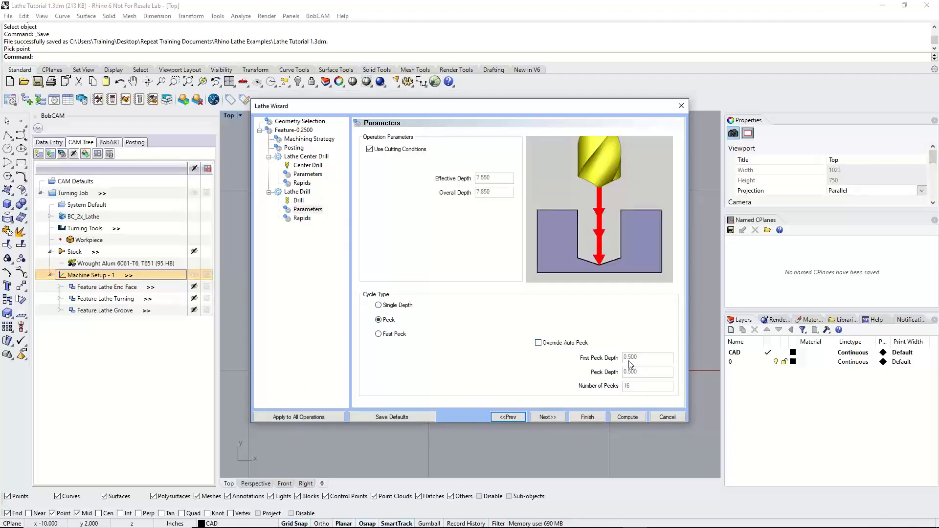
click(548, 417)
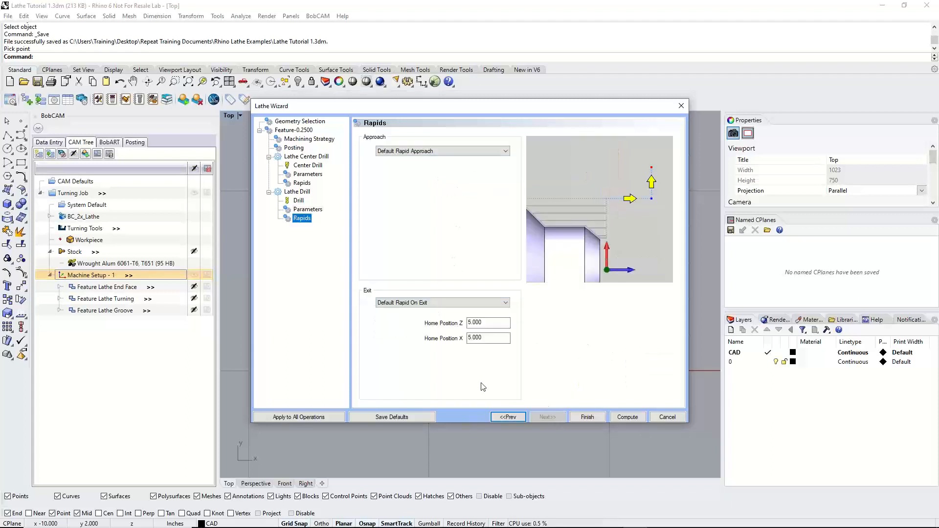
Compute the lathe hole feature's toolpath and save the model file
click(638, 418)
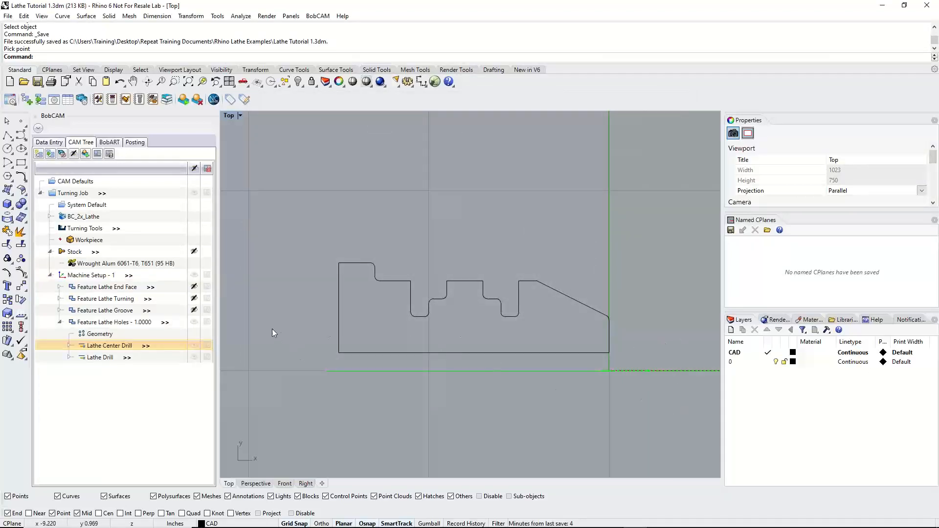
click(7, 16)
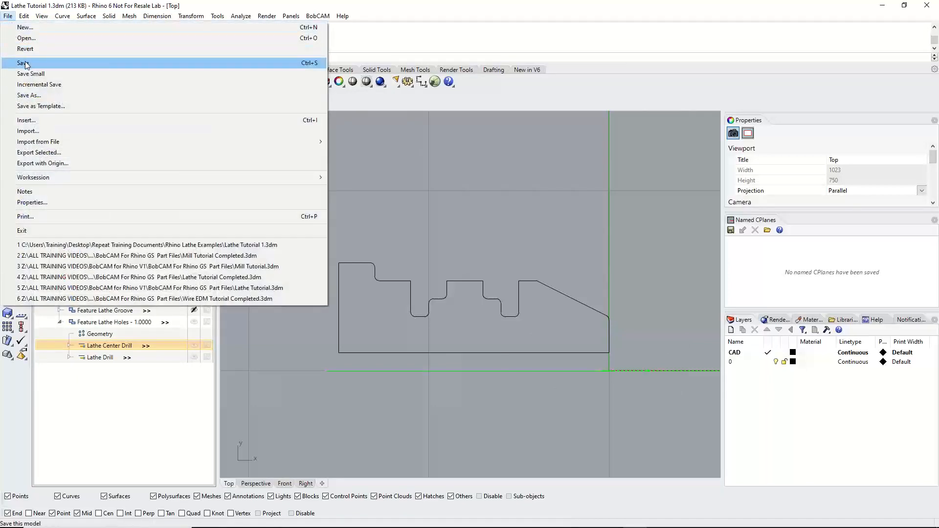
click(23, 62)
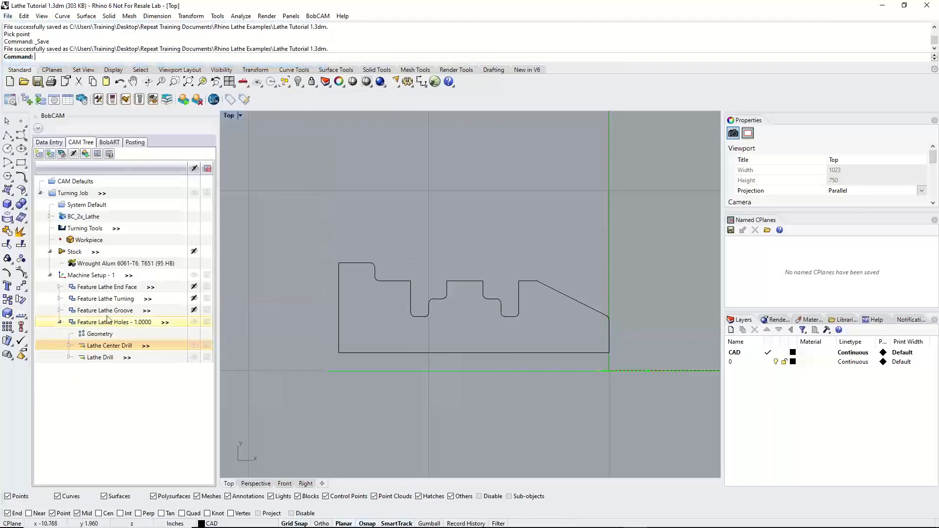
click(58, 322)
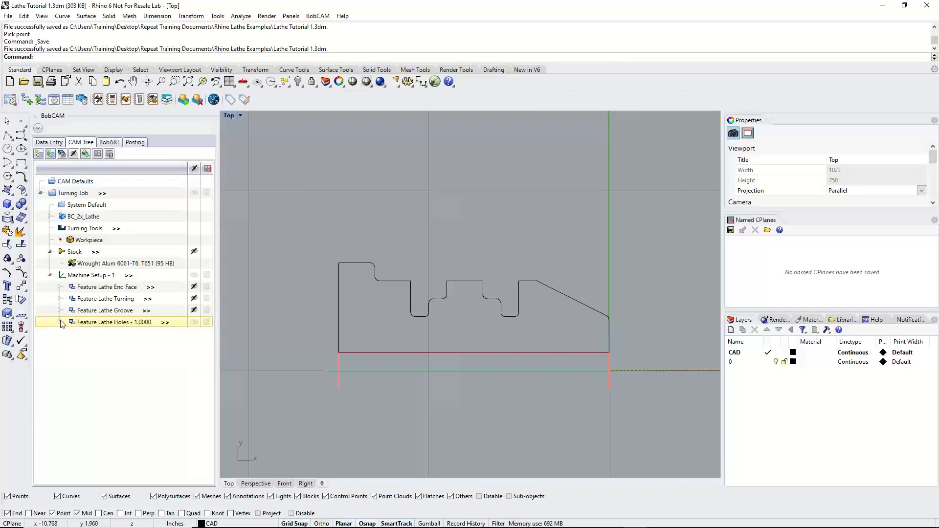
Add a Lathe Cutoff feature to Machine Setup - 1 and pick the profile's lower back corner endpoint as its geometry
scroll(440, 314, down, 4)
scroll(431, 316, up, 2)
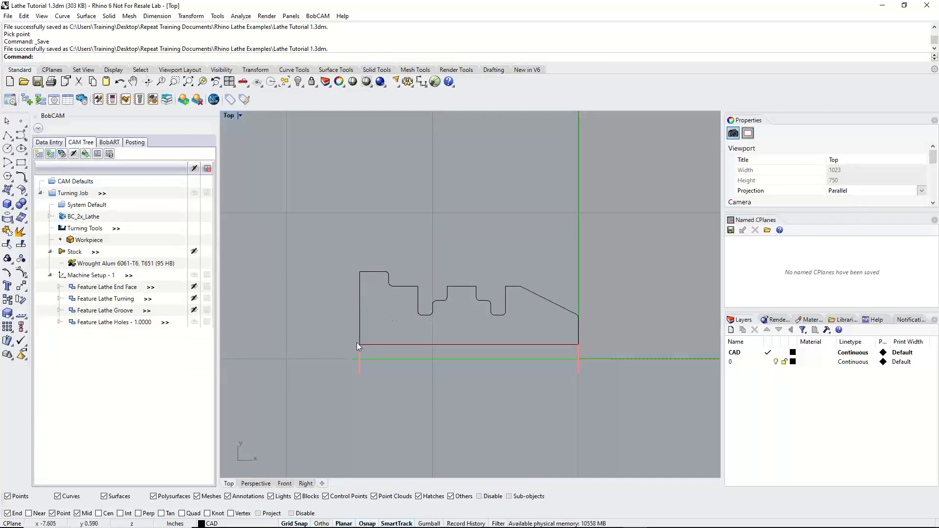
right_click(107, 278)
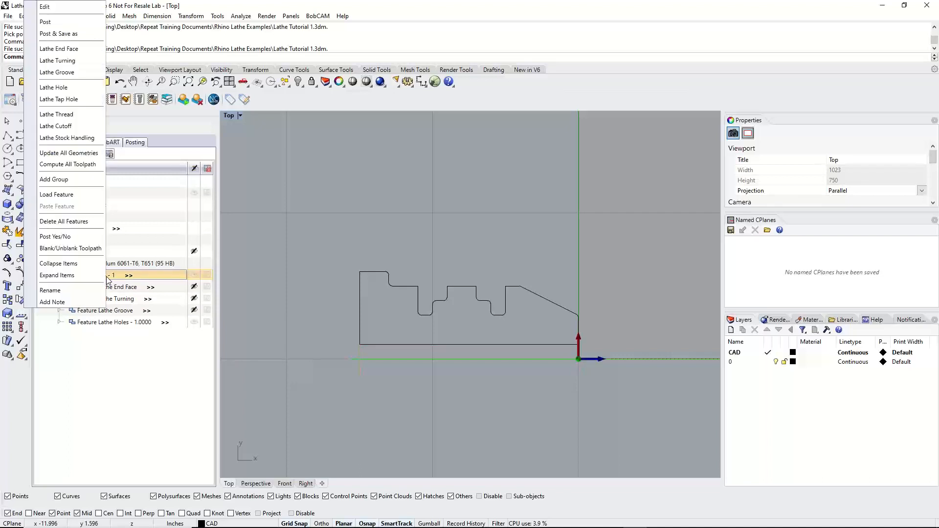
click(68, 128)
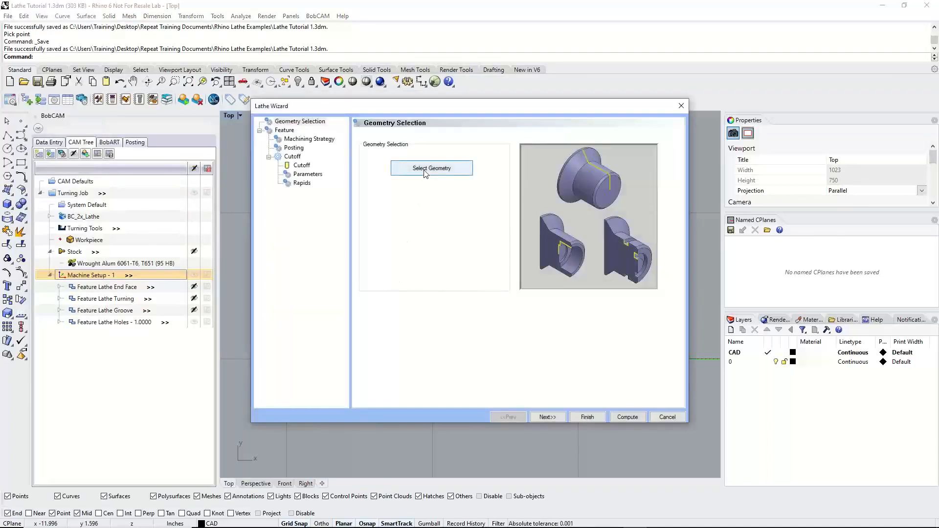
click(425, 171)
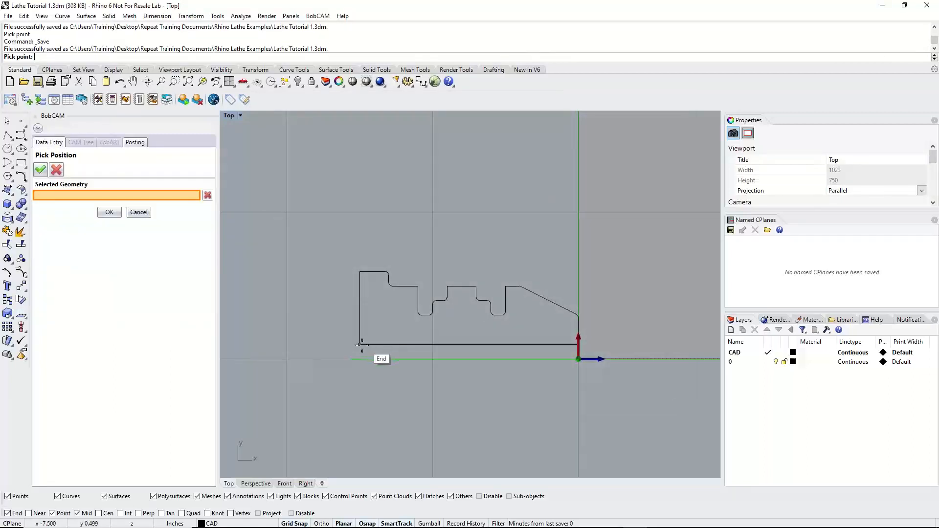
click(361, 344)
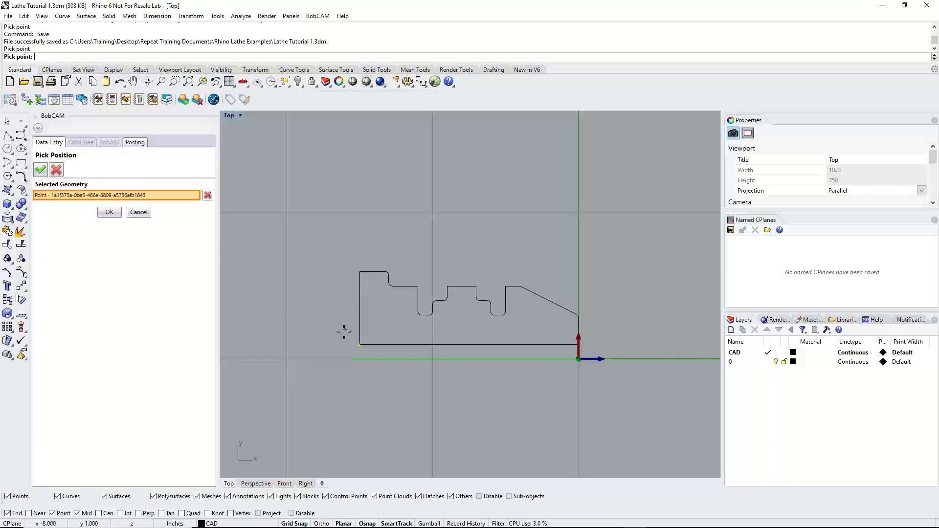
click(109, 212)
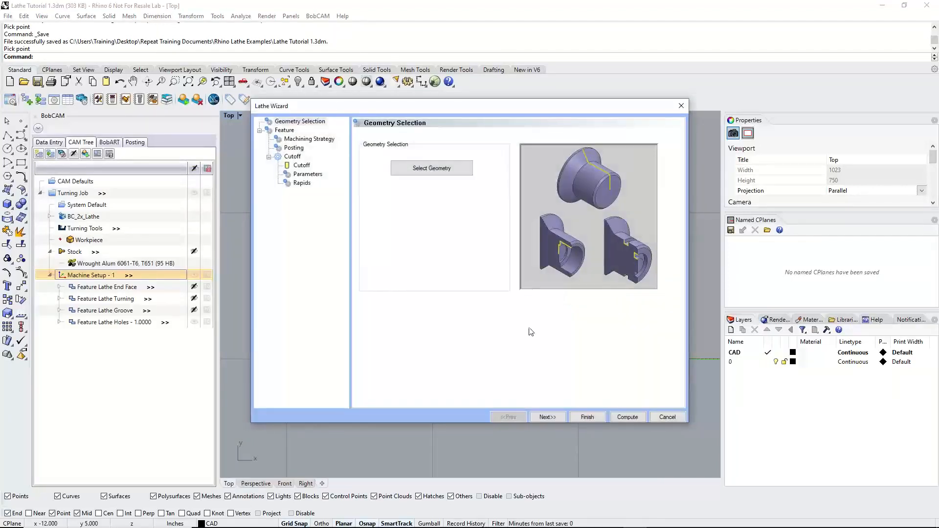
Examine the cutoff feature's rapid plane and top-of-feature settings against the part profile
click(555, 417)
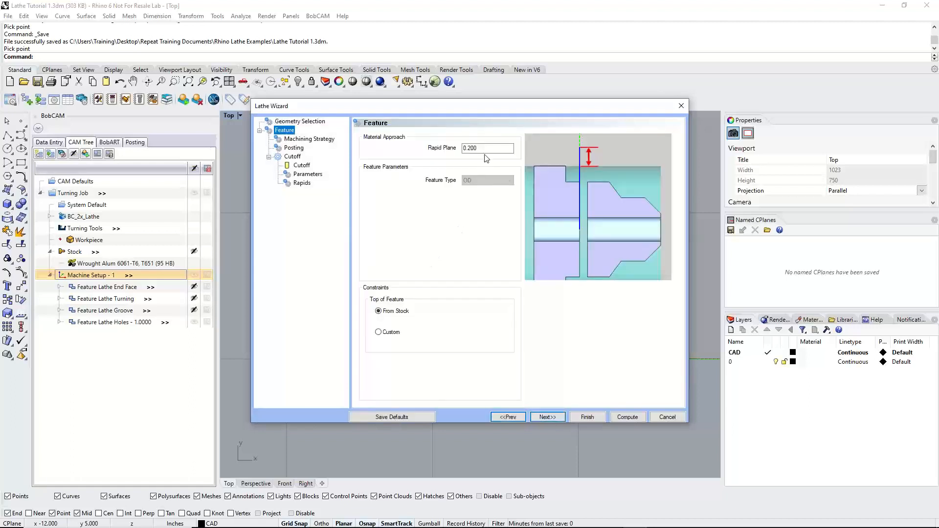
drag(483, 149, 418, 148)
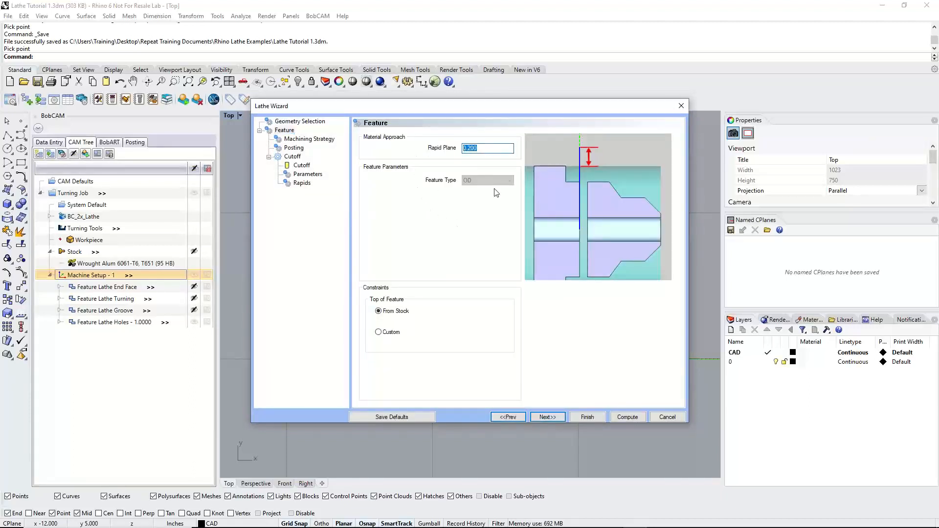
click(399, 311)
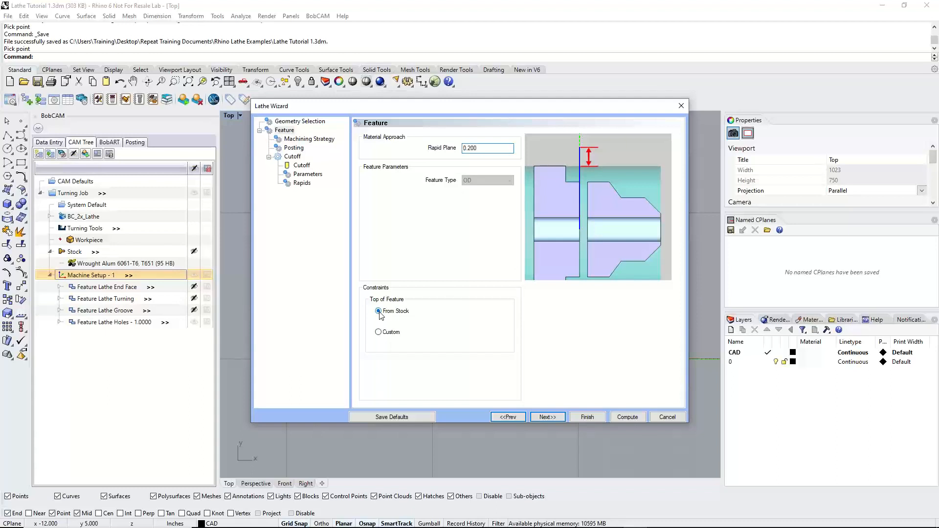
click(548, 417)
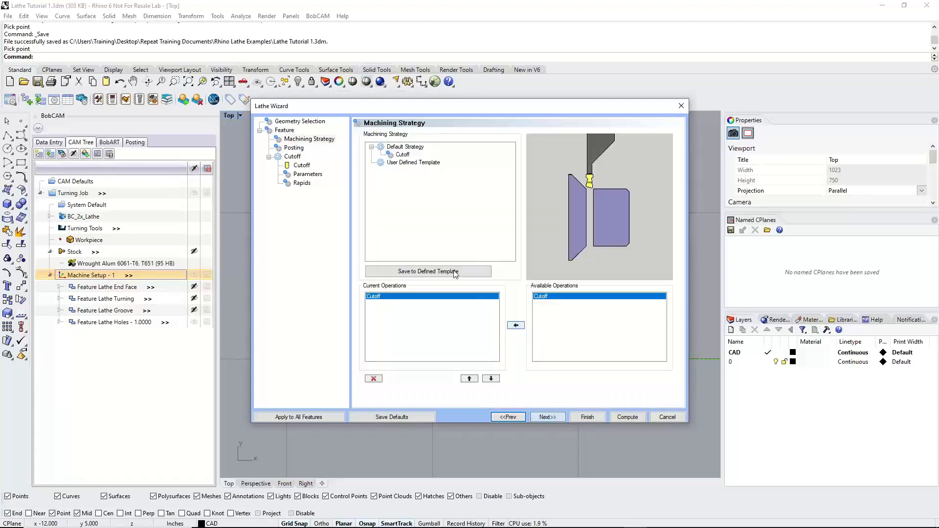
click(507, 414)
drag(432, 107, 765, 151)
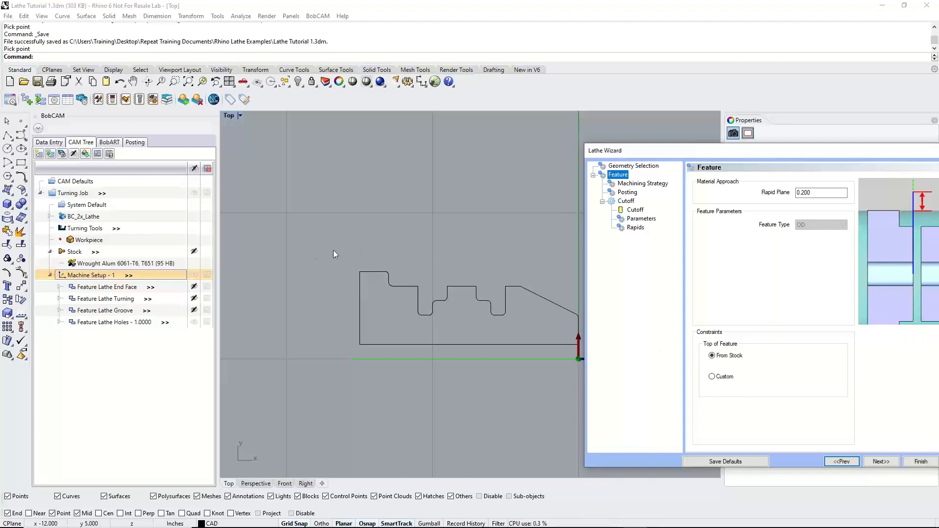
drag(720, 151, 480, 114)
Try the Chamfer corner break in the Cutoff parameters and return it to Off
click(403, 183)
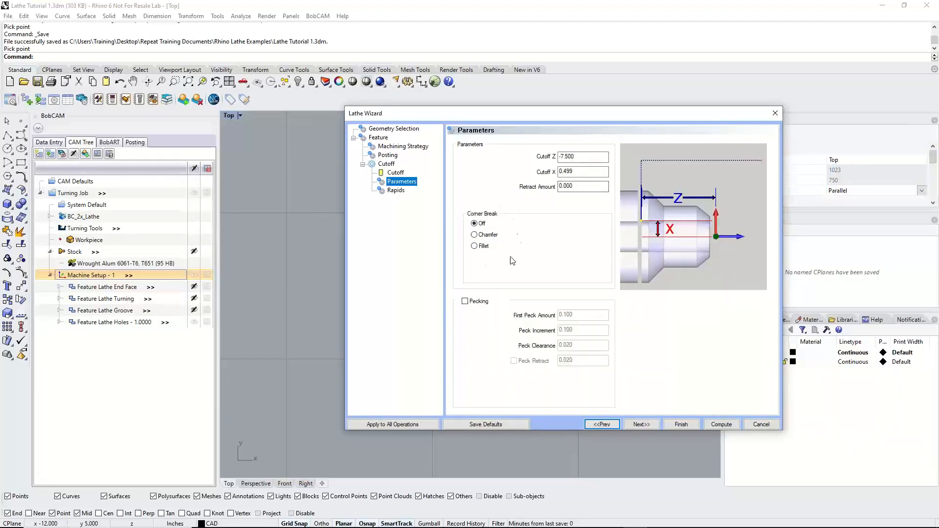
click(474, 235)
click(474, 223)
click(391, 130)
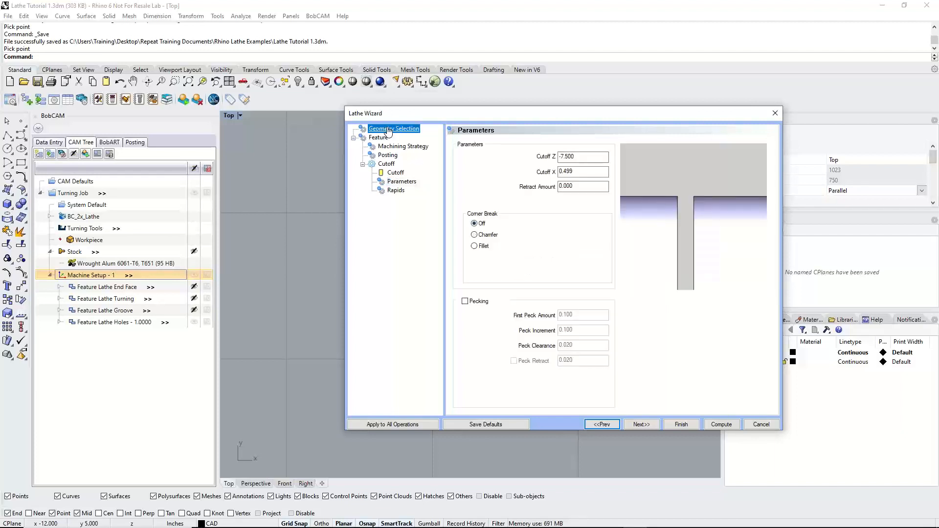
Try a custom top of feature of 3 for the cutoff, then restore it to From Stock
click(378, 138)
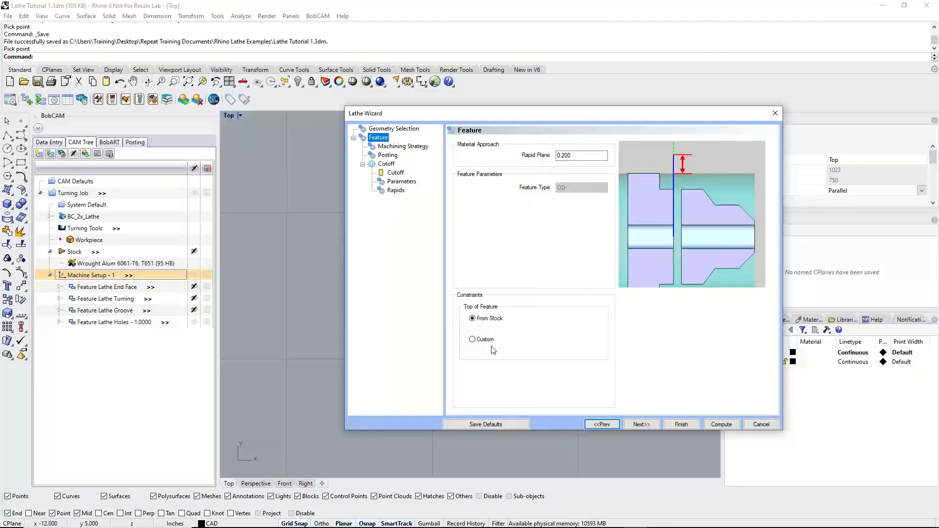
click(474, 342)
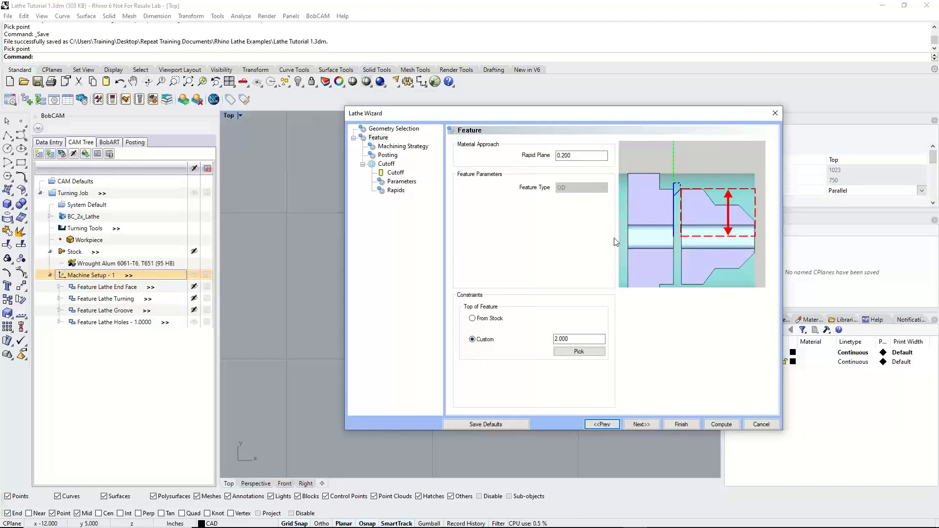
drag(587, 339, 540, 344)
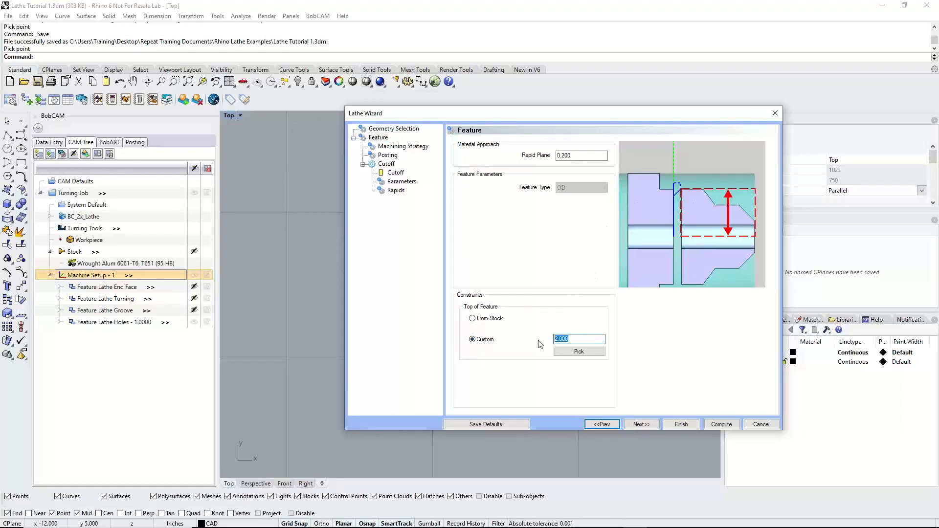
text(3)
click(472, 318)
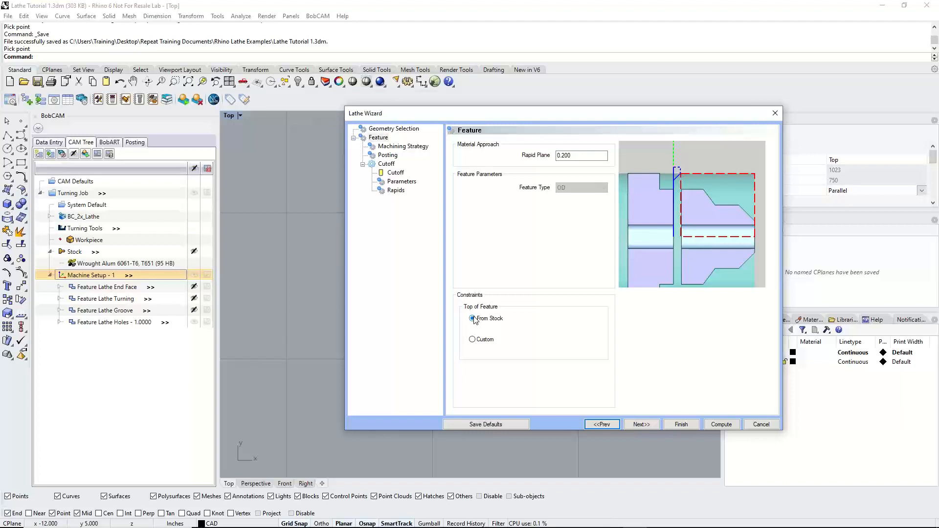
Accept the default Cutoff machining strategy, keep Separate Moves for posting, and continue to the cutoff tool settings
click(641, 423)
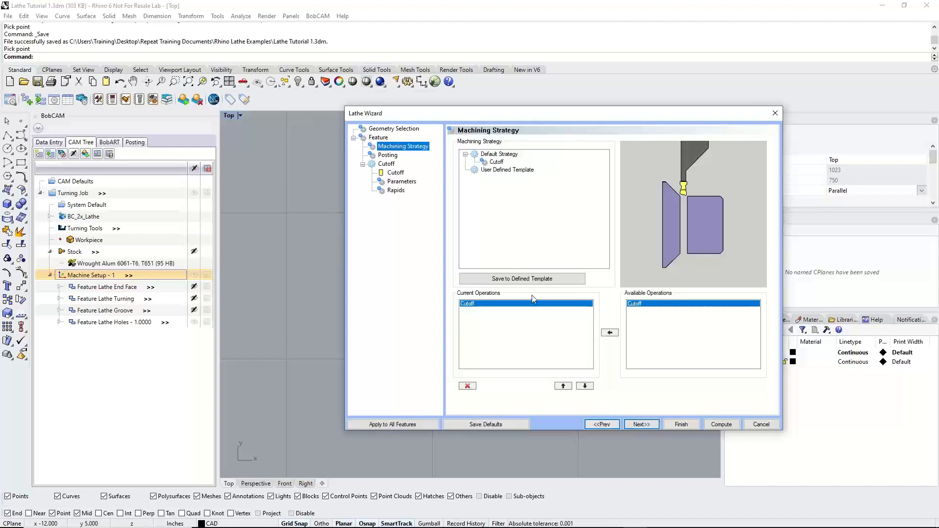
click(642, 423)
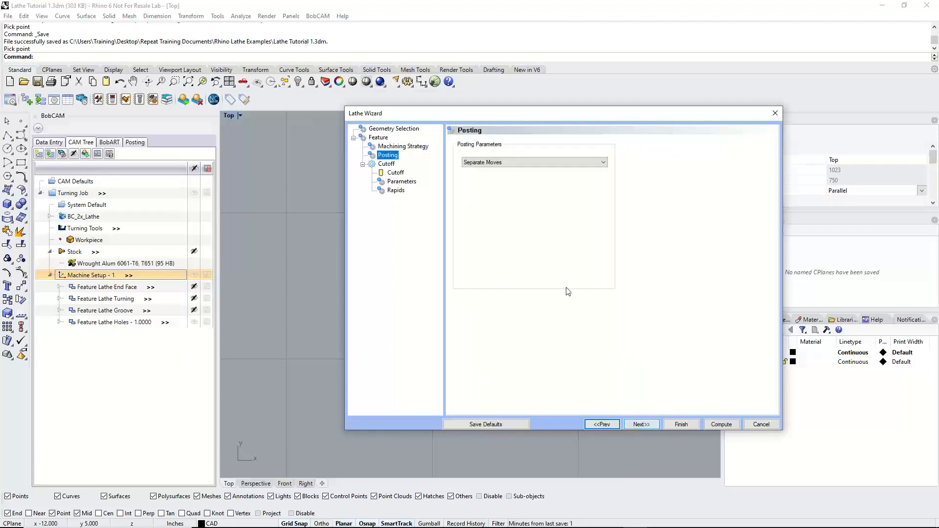
click(510, 162)
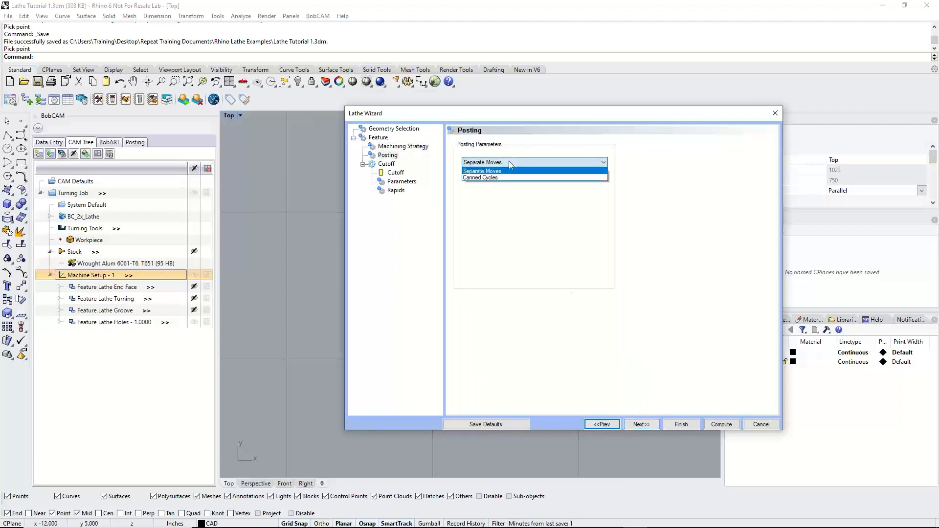
click(509, 161)
click(641, 425)
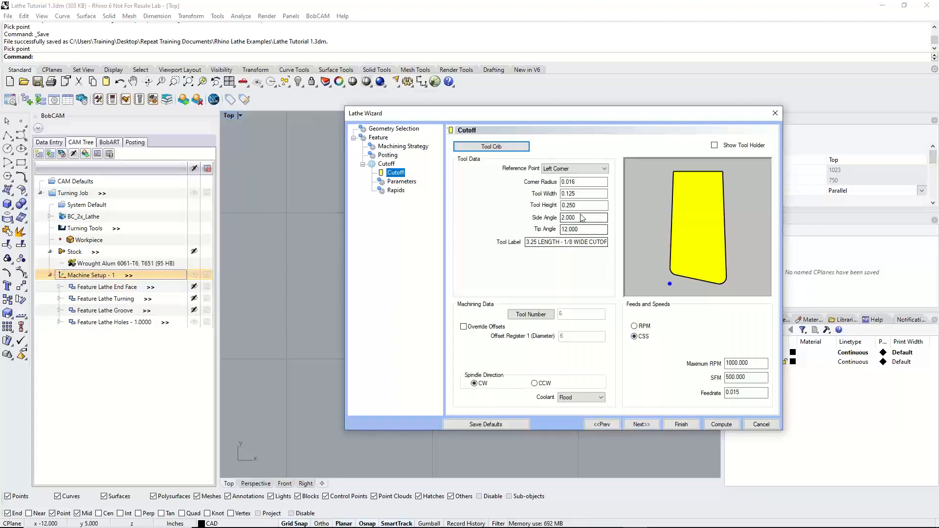
Show the tool holder and assign tool 6, 3.25 LENGTH - 1/8 WIDE CUTOFF, from the tool crib to the Cutoff operation
click(715, 145)
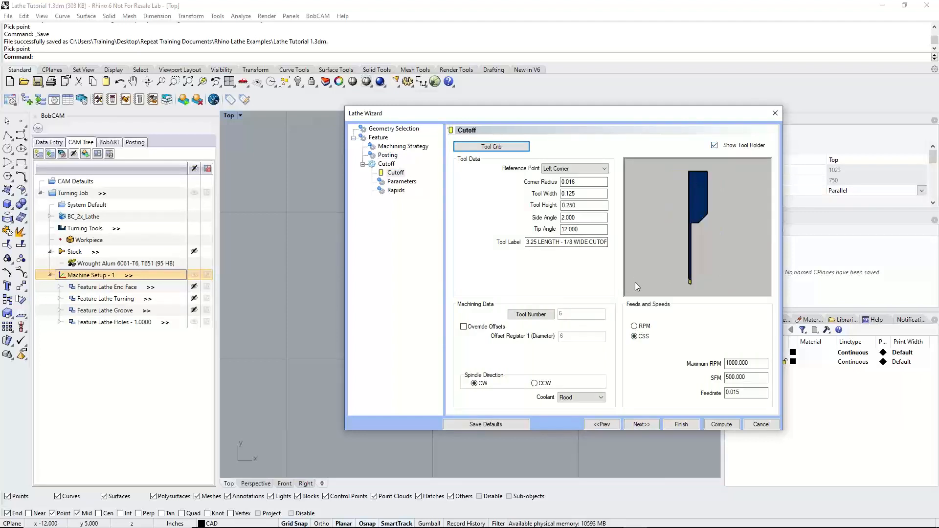
click(492, 146)
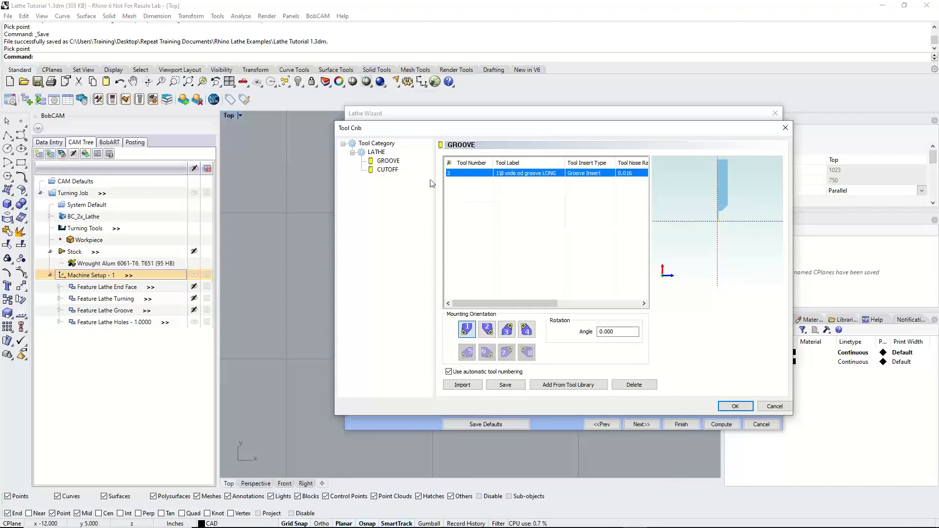
click(387, 170)
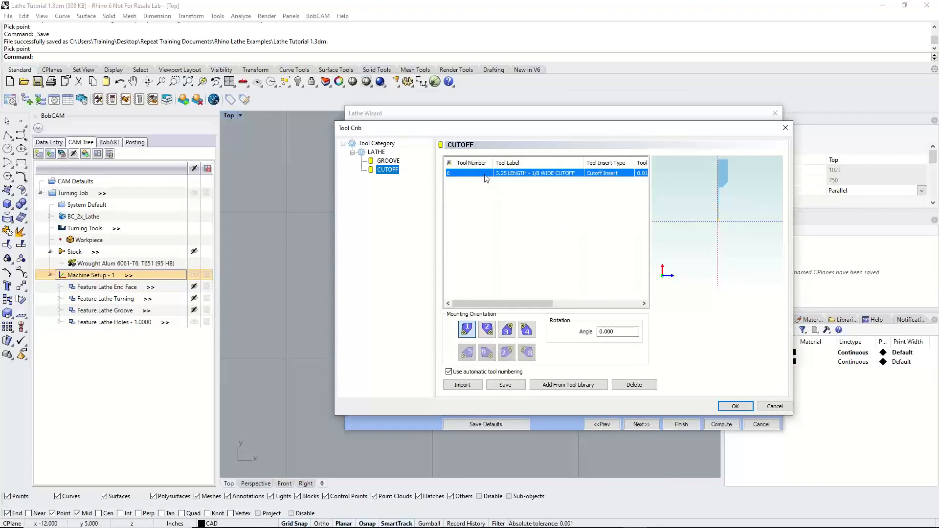
click(735, 406)
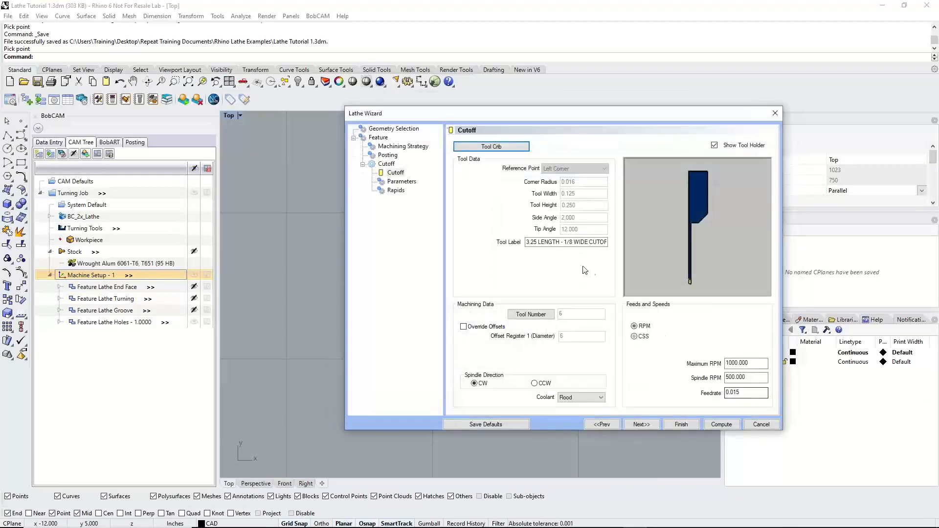
Set Cutoff X to 0.250 in the Cutoff operation's parameters and review the Cutoff Z and Retract Amount settings
click(650, 424)
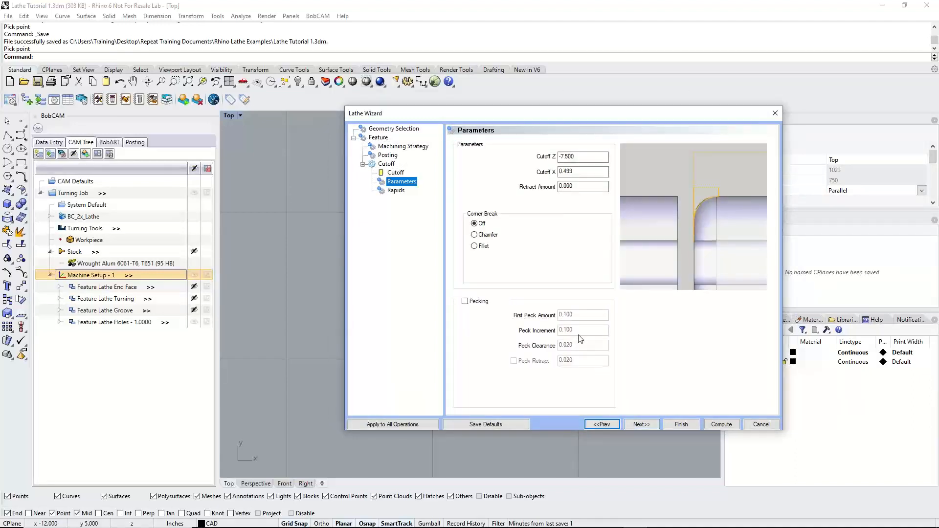
double_click(582, 156)
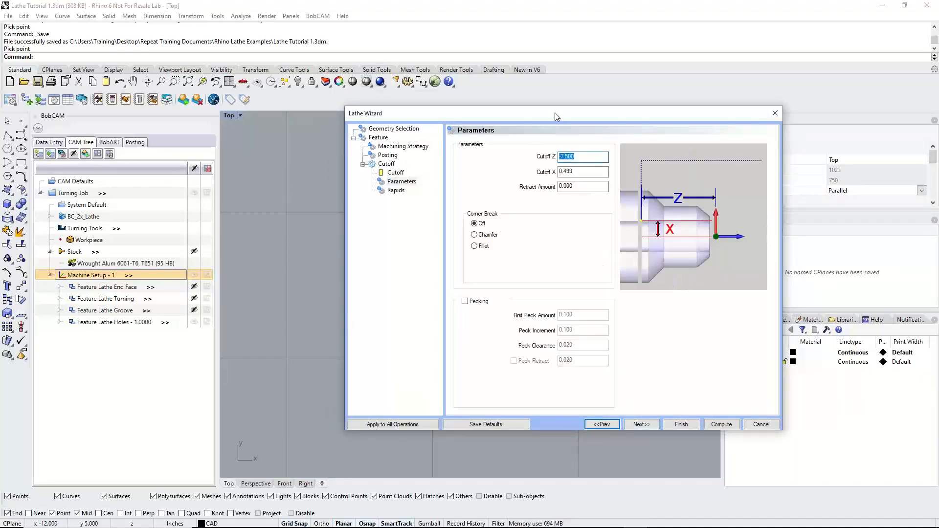
drag(554, 116, 820, 149)
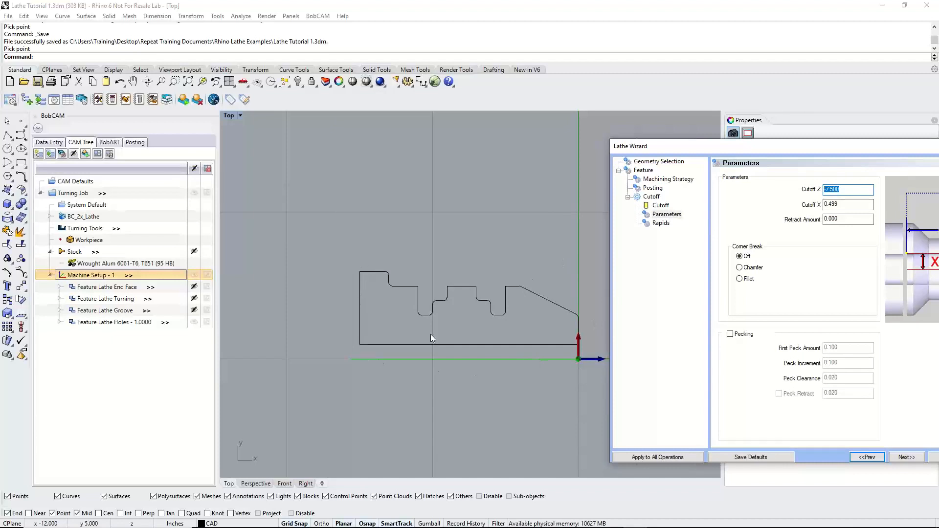
key(Tab)
text(.2)
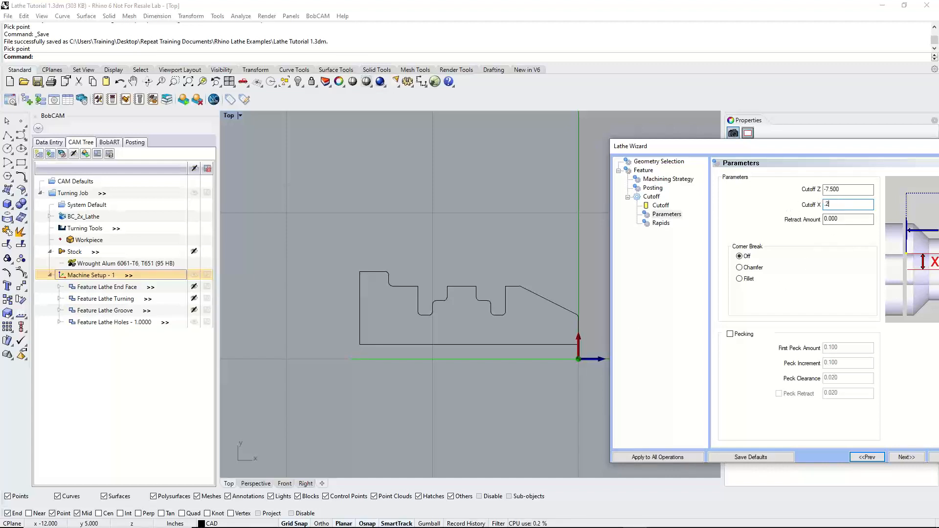
click(845, 189)
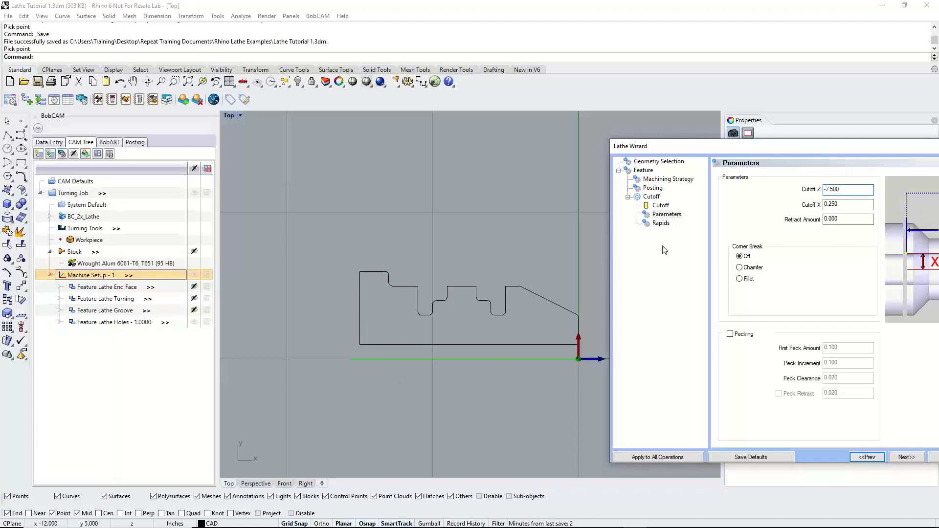
drag(758, 149, 385, 141)
click(474, 211)
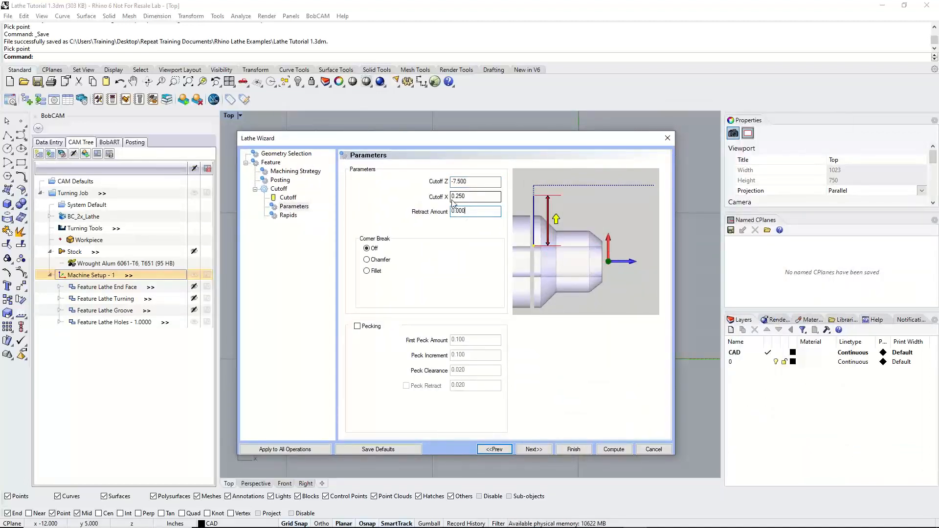
Set the cutoff's corner break to Chamfer, keeping a chamfer length of 0.100 and an angle of 45.000
drag(474, 211, 423, 210)
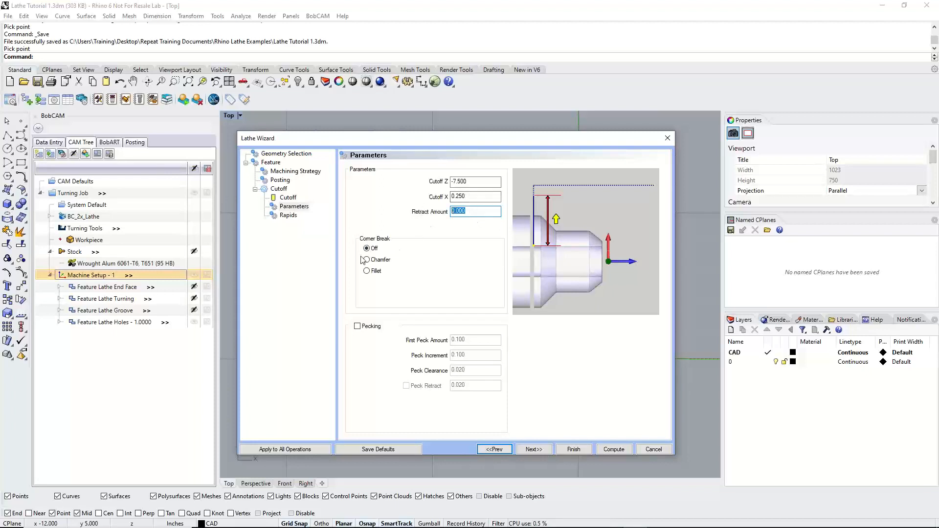
drag(396, 140, 672, 158)
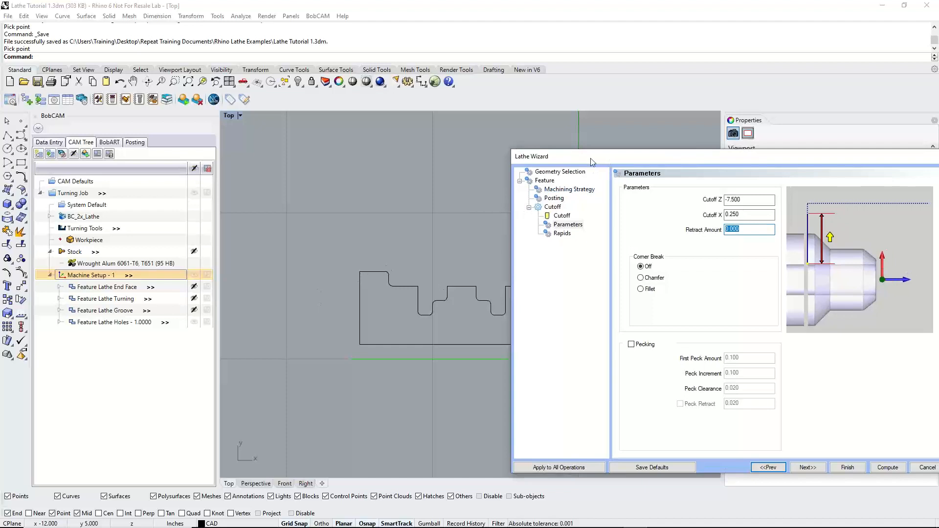
drag(591, 157, 354, 141)
click(404, 261)
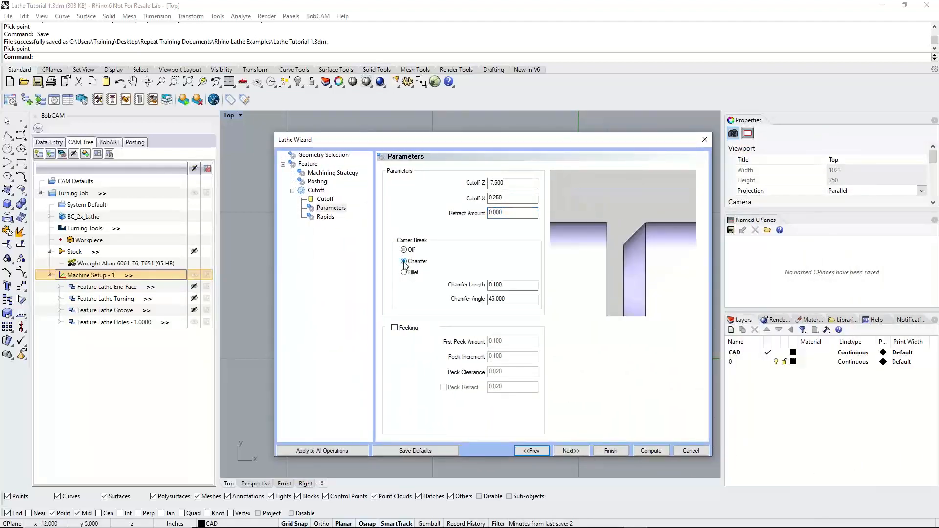
key(Tab)
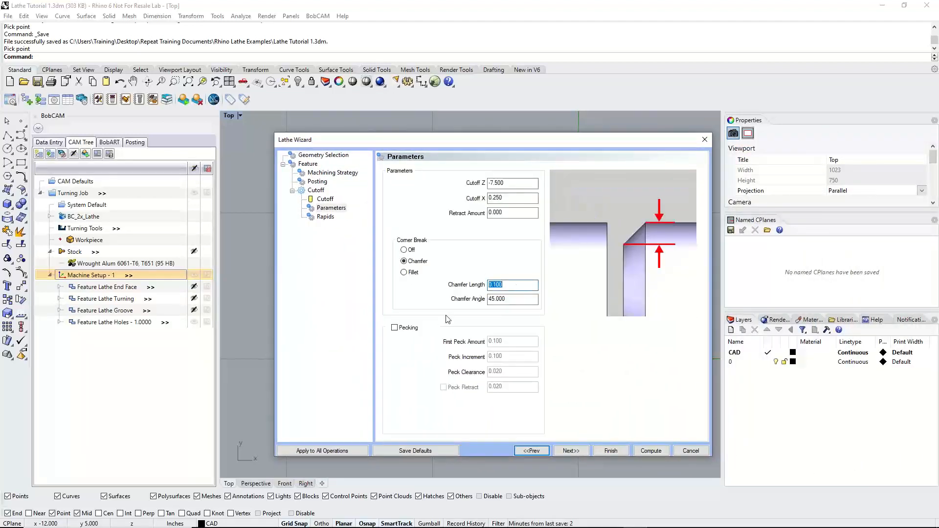
drag(456, 141, 654, 158)
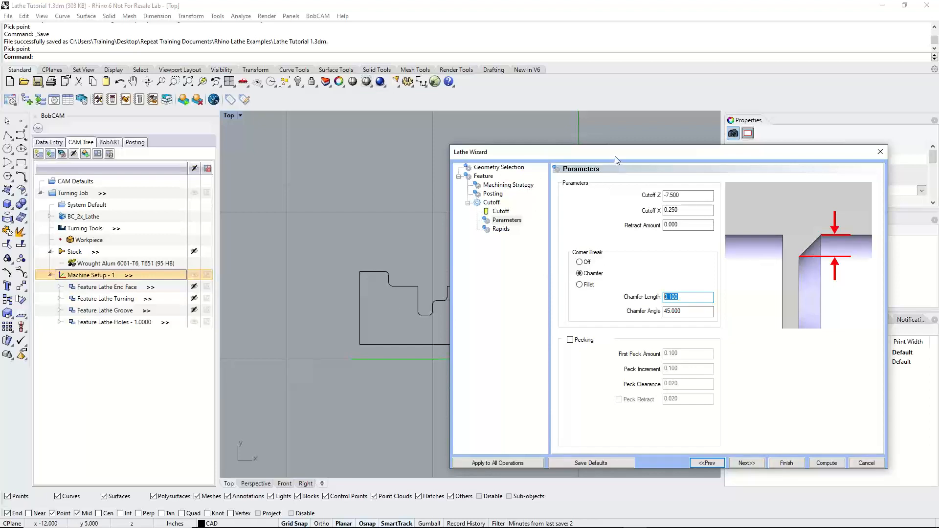
drag(615, 153, 437, 122)
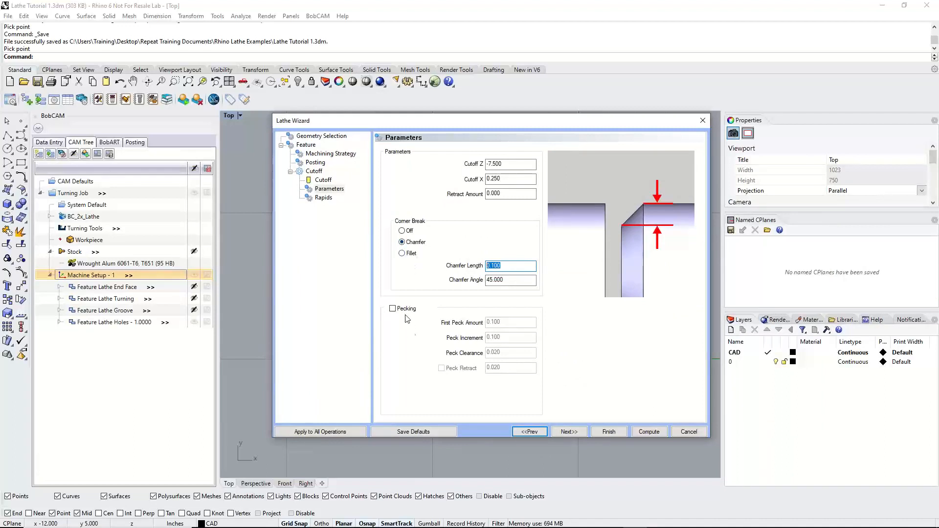
Enable pecking for the cutoff, keeping First Peck Amount 0.100, Peck Increment 0.100 and Peck Clearance 0.020
click(392, 309)
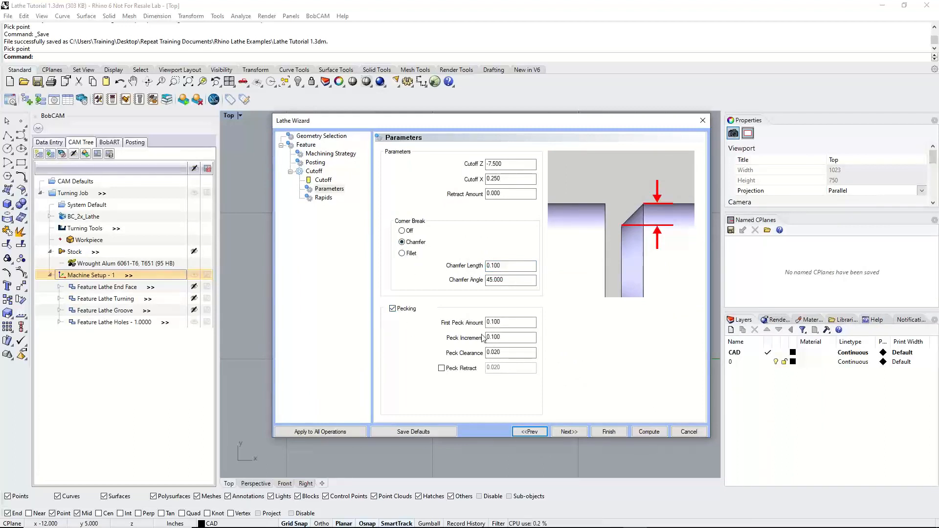
drag(510, 323, 468, 323)
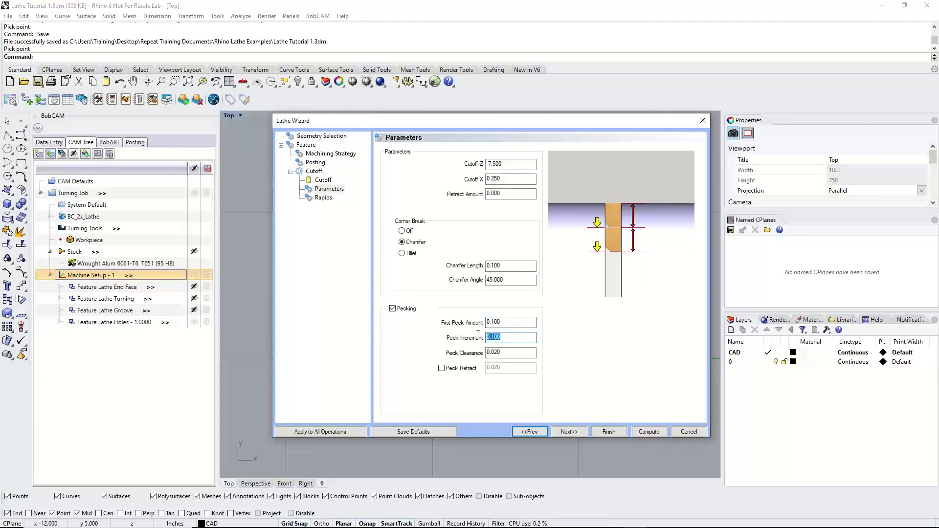
key(Tab)
key(Tab)
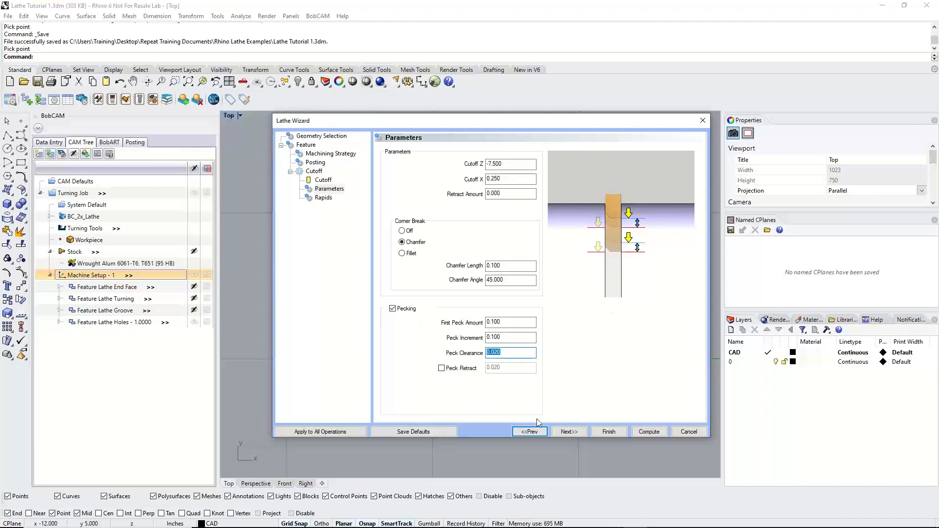
Accept the default rapids, compute the cutoff toolpath and save the file
click(570, 432)
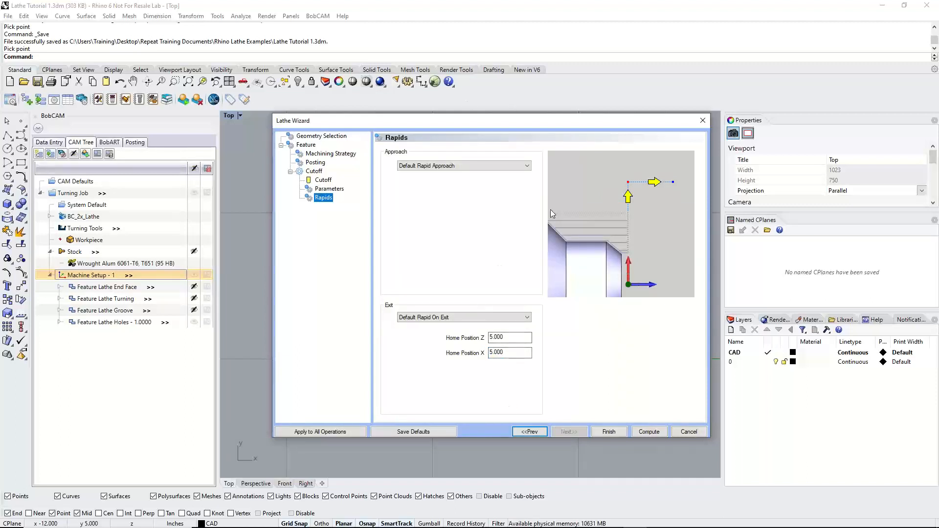
click(646, 433)
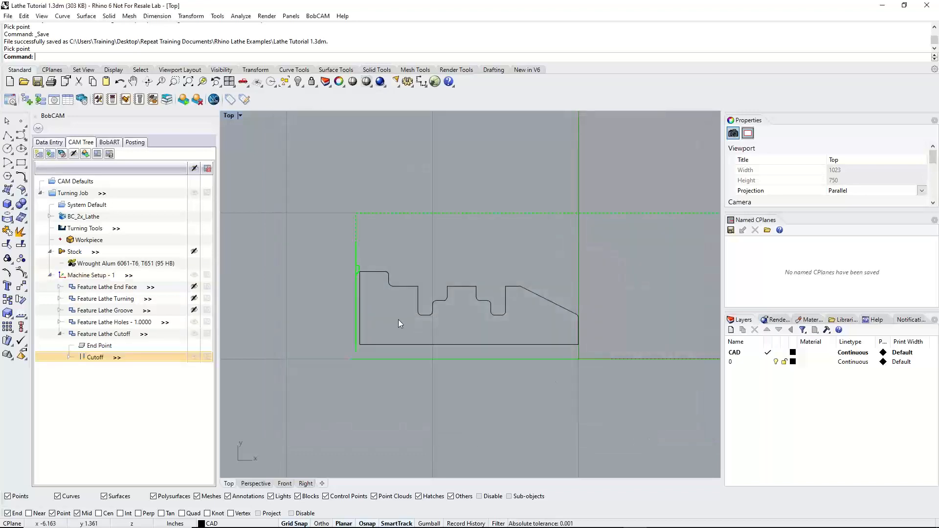
click(8, 16)
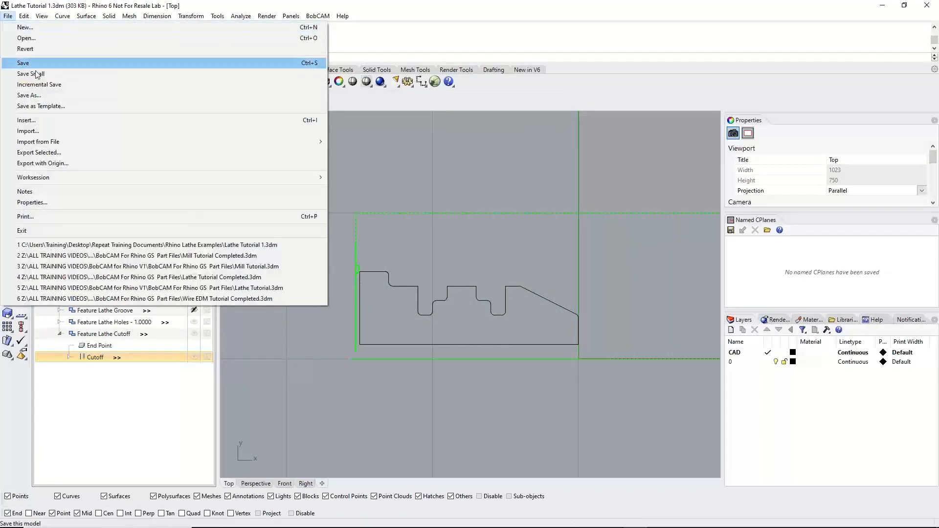
click(36, 63)
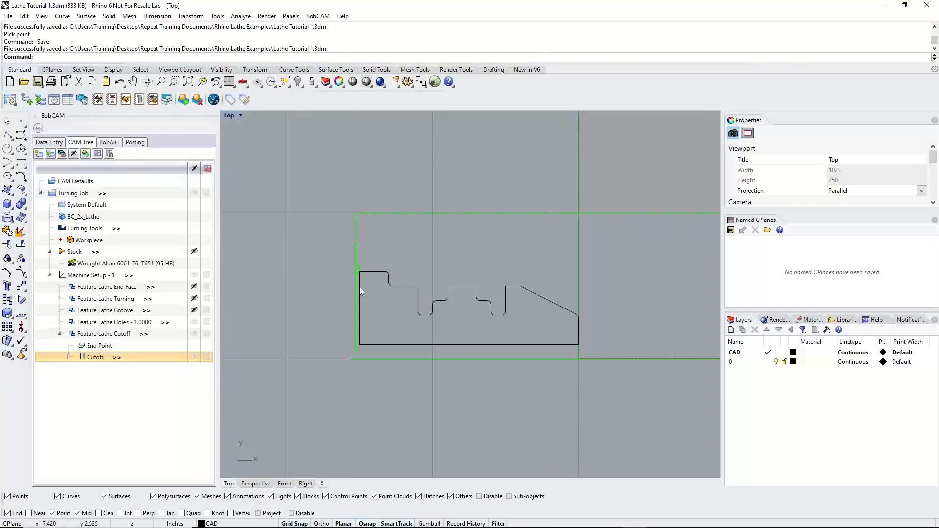
Hide the toolpath of the 1.0000 Lathe Holes feature to inspect the cutoff toolpath at the part's back end
scroll(360, 287, up, 4)
click(195, 322)
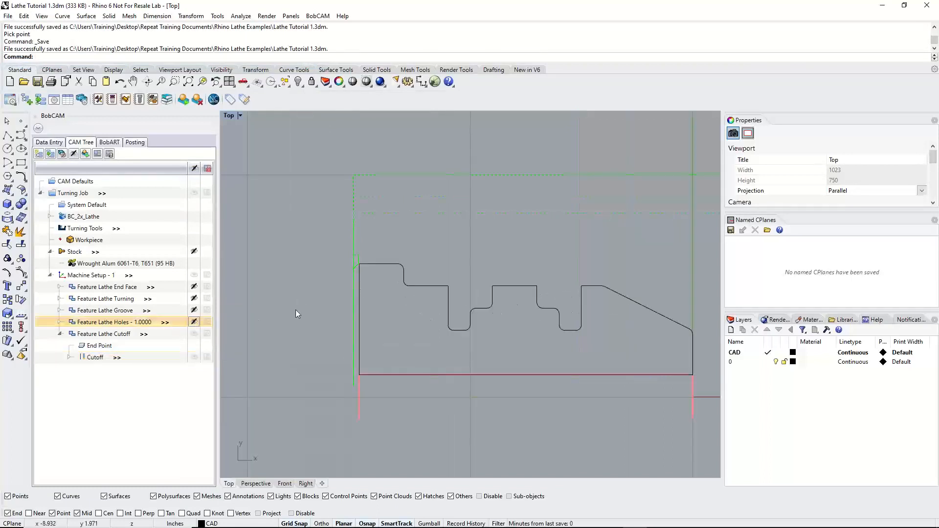
scroll(296, 310, up, 5)
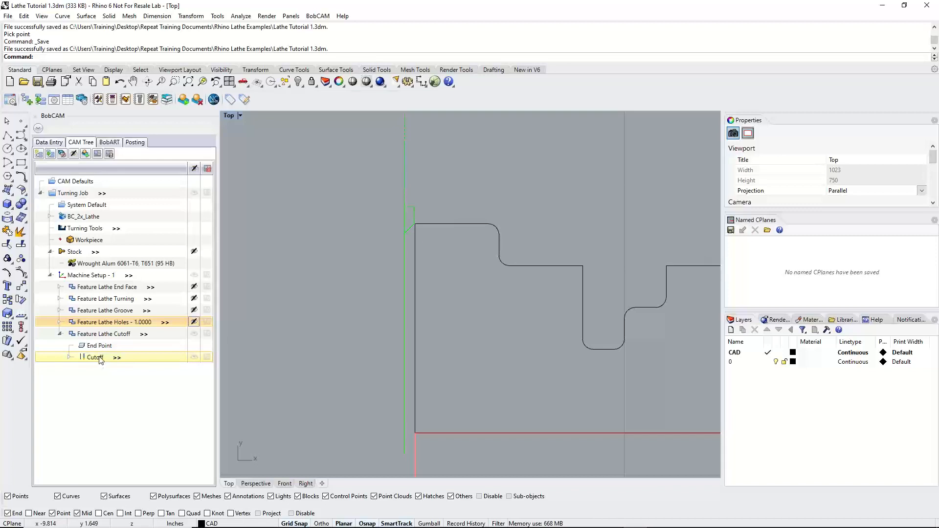
Look at the Rough and Basic Finish operations under the Lathe Turning feature, and collapse it again
right_click(110, 334)
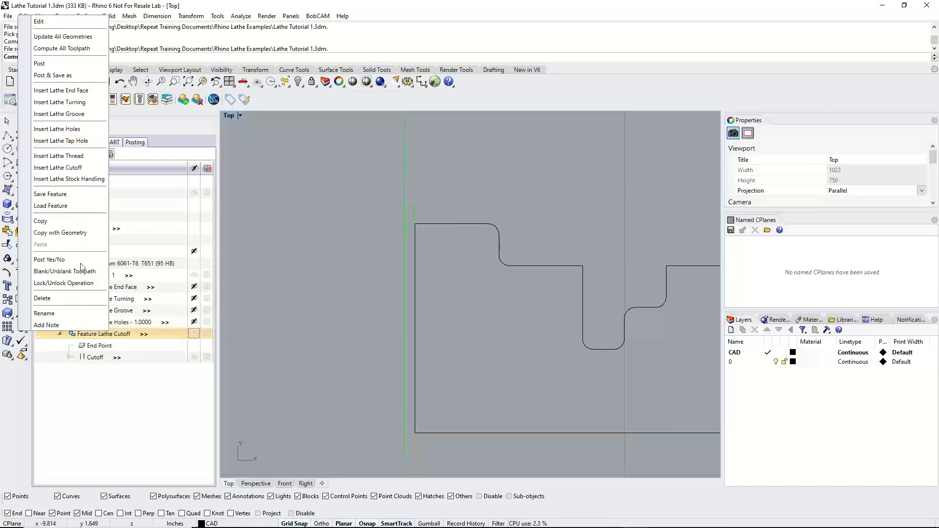
click(112, 407)
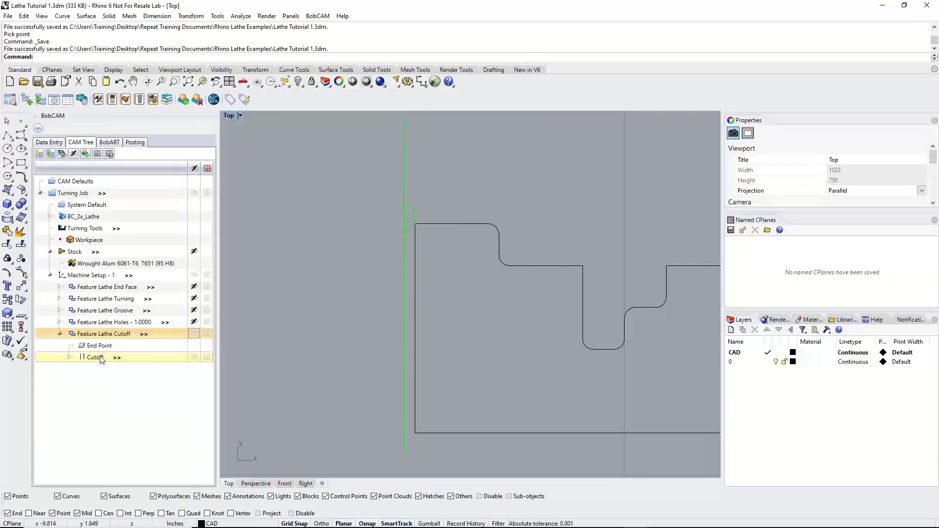
click(59, 299)
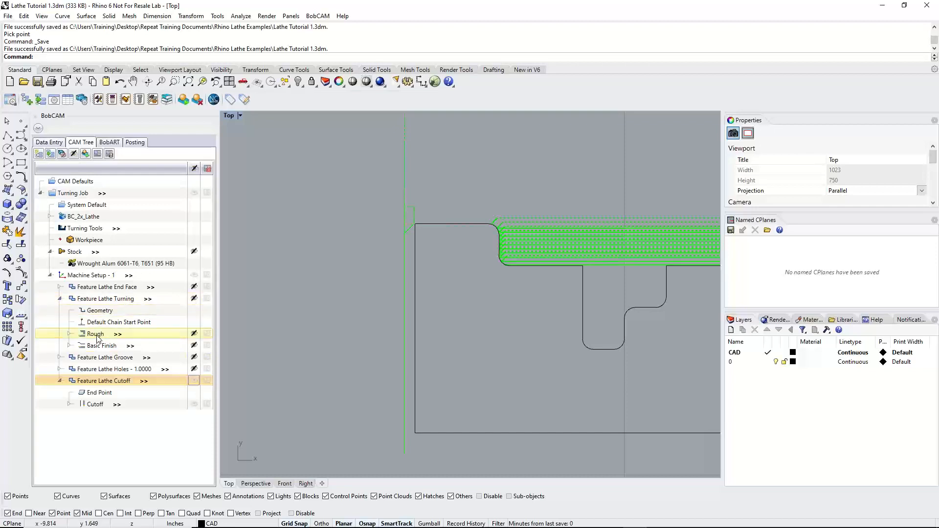
click(97, 335)
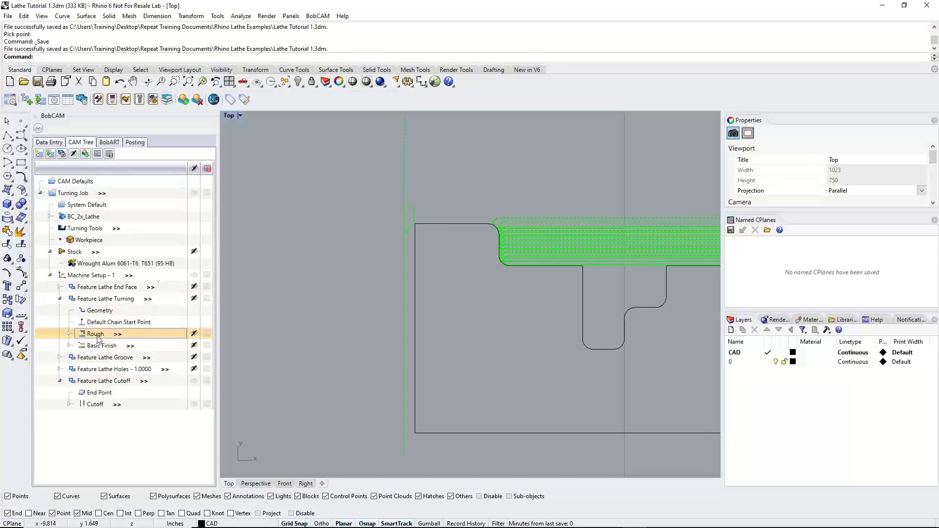
click(96, 346)
click(60, 299)
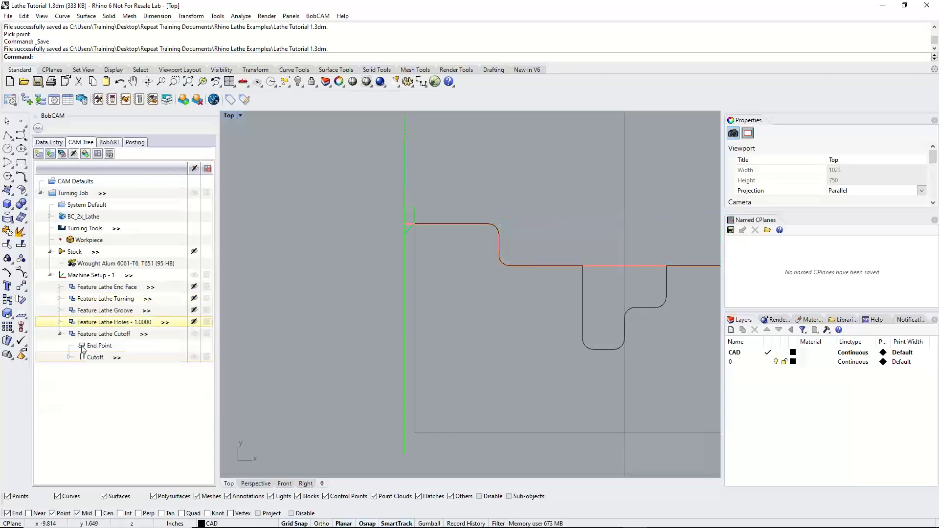
Backplot the Cutoff operation move by move through the chamfer and first pecks, closing the backplot and collapsing the cutoff feature
right_click(93, 357)
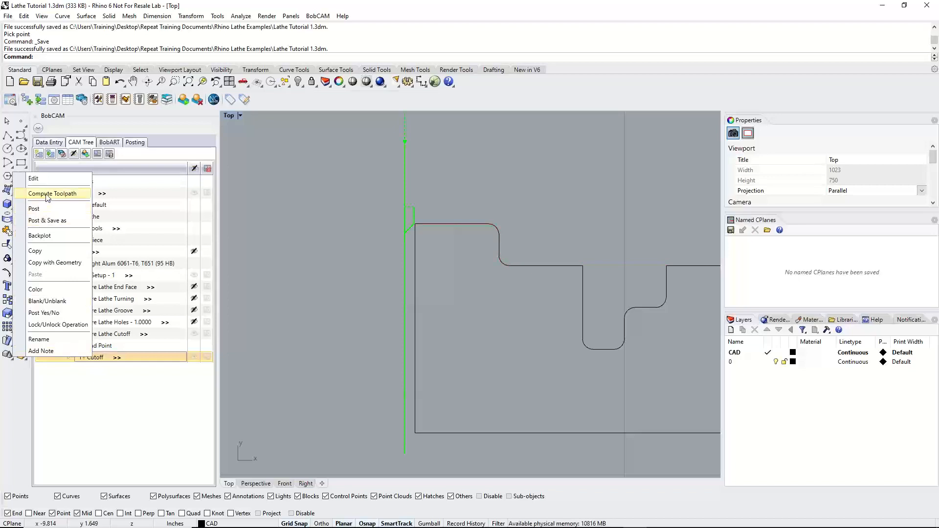
right_click(108, 358)
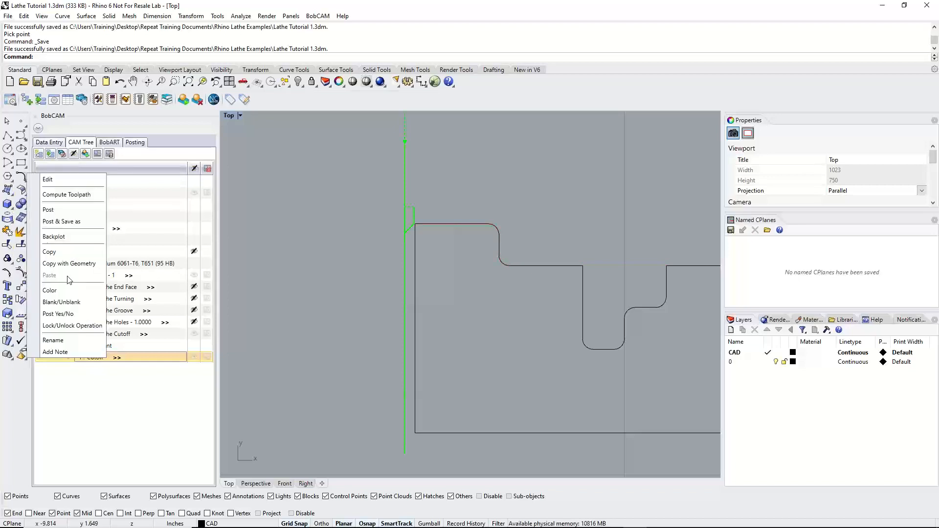
click(54, 237)
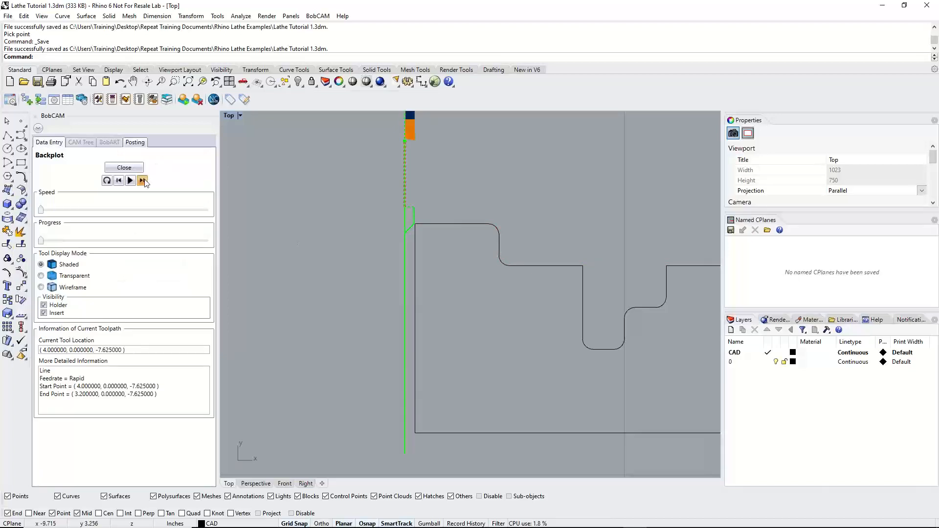
click(143, 180)
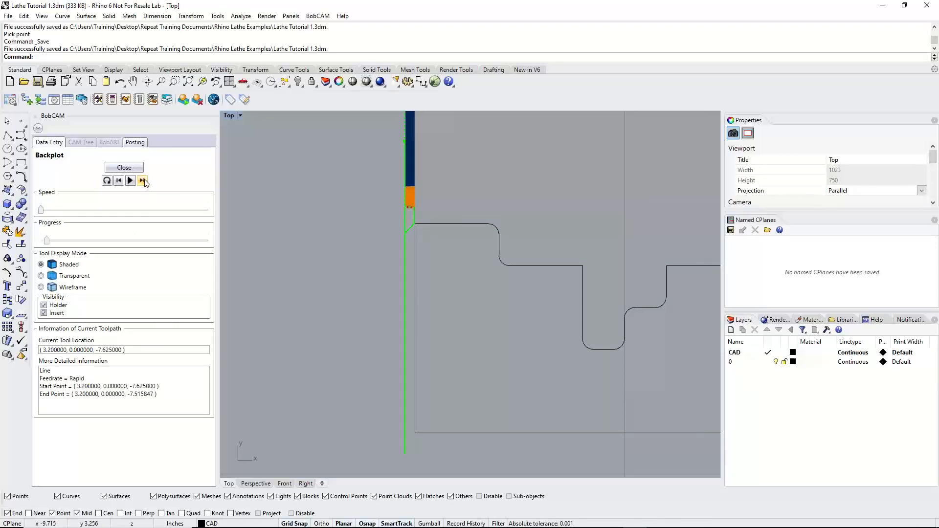
click(142, 181)
click(143, 180)
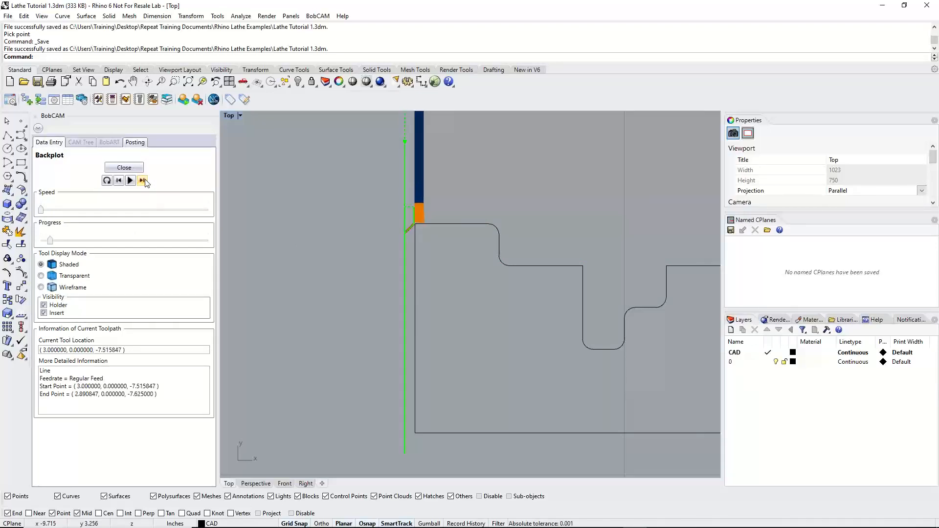
click(142, 181)
click(142, 181)
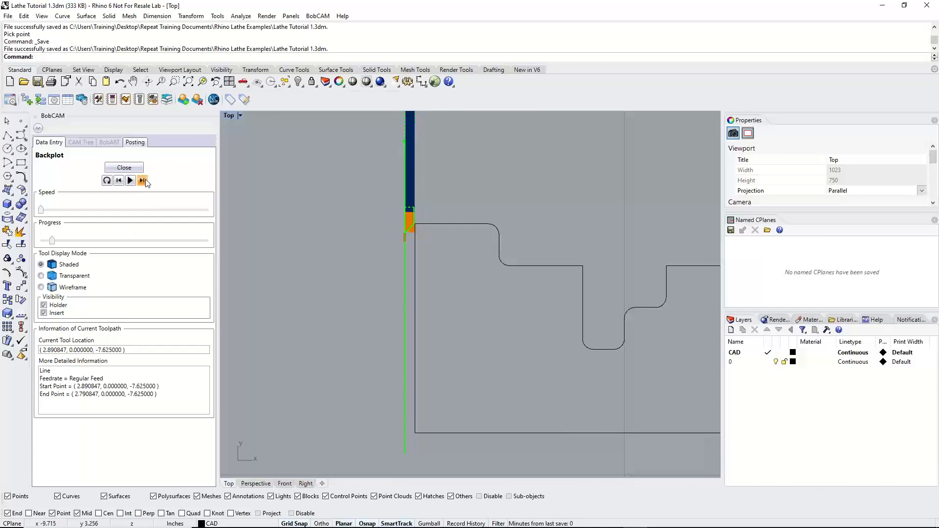
click(142, 180)
click(143, 181)
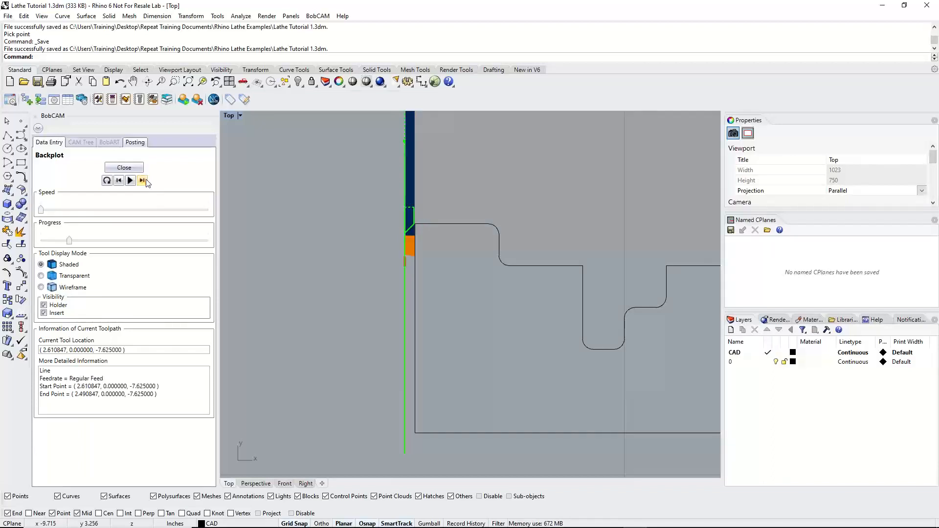
click(142, 180)
click(143, 180)
click(142, 181)
click(140, 170)
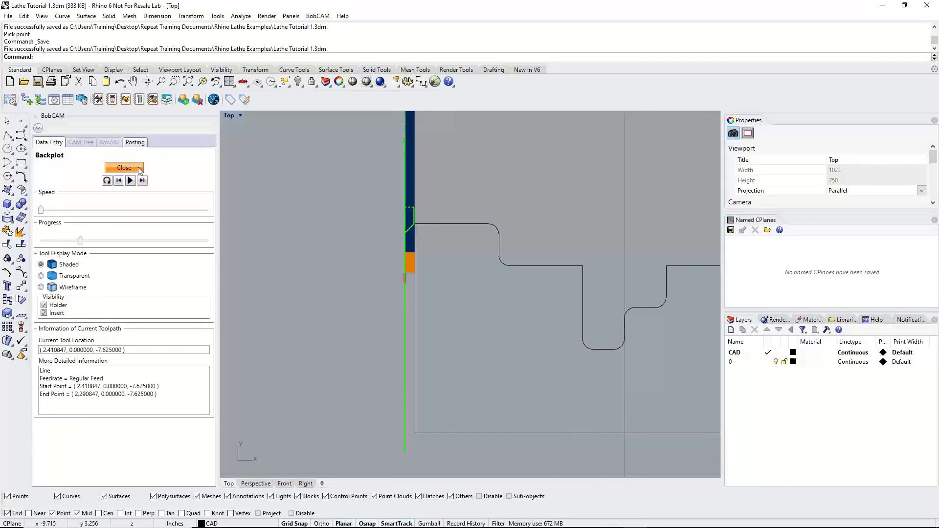
click(60, 334)
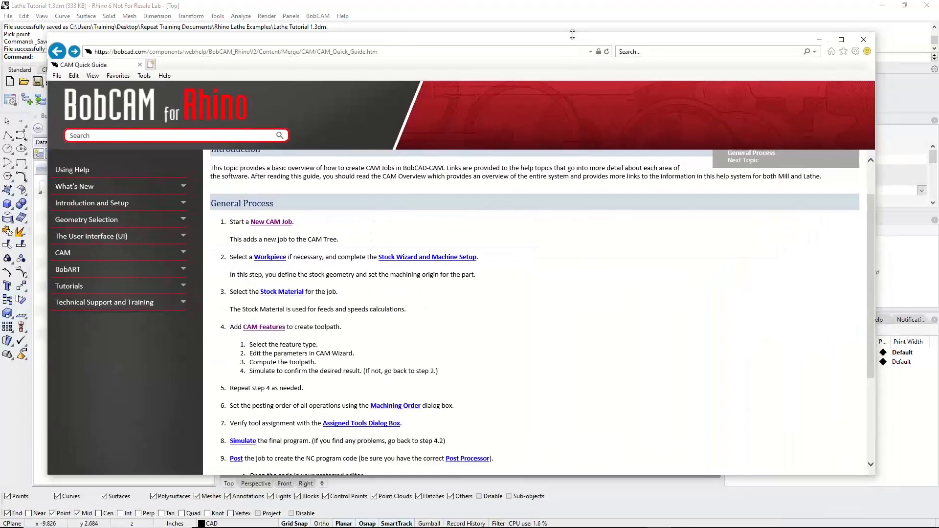
Switch to the browser's CAM Quick Guide and review General Process steps 4 and 5, before returning to Rhino
drag(570, 20, 571, 6)
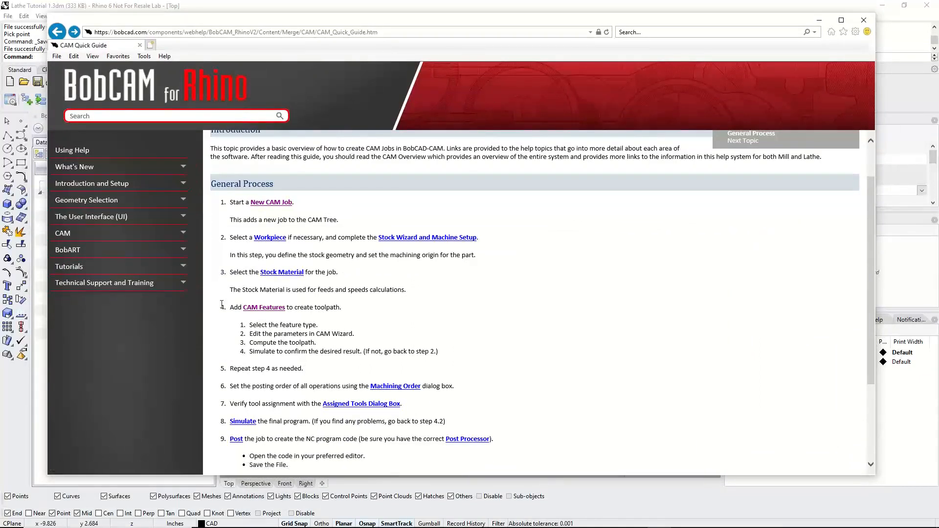
drag(223, 311, 305, 370)
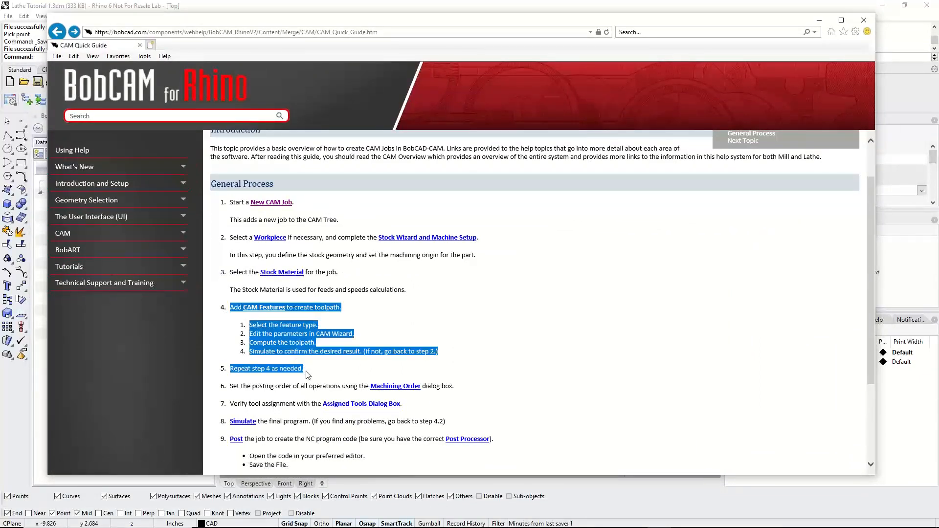
click(308, 375)
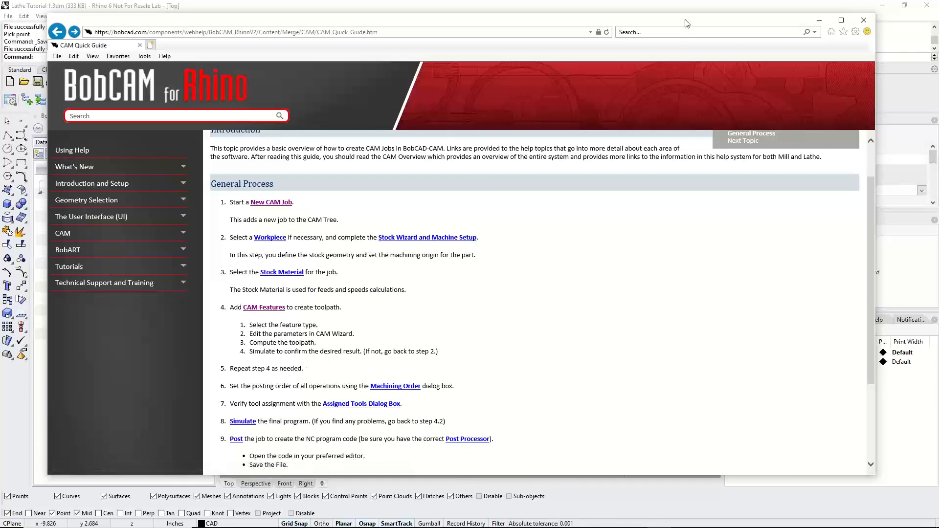
drag(686, 19, 0, 61)
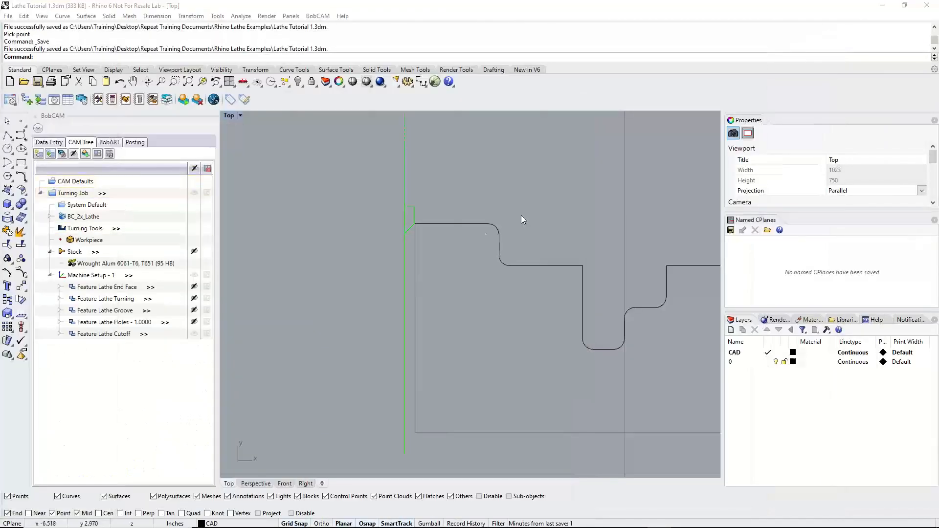
click(68, 254)
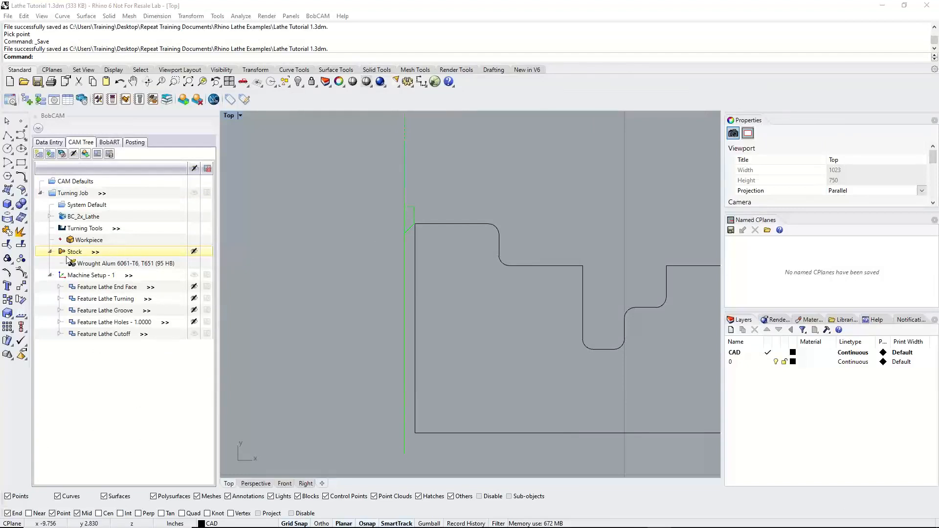
right_click(73, 182)
click(324, 249)
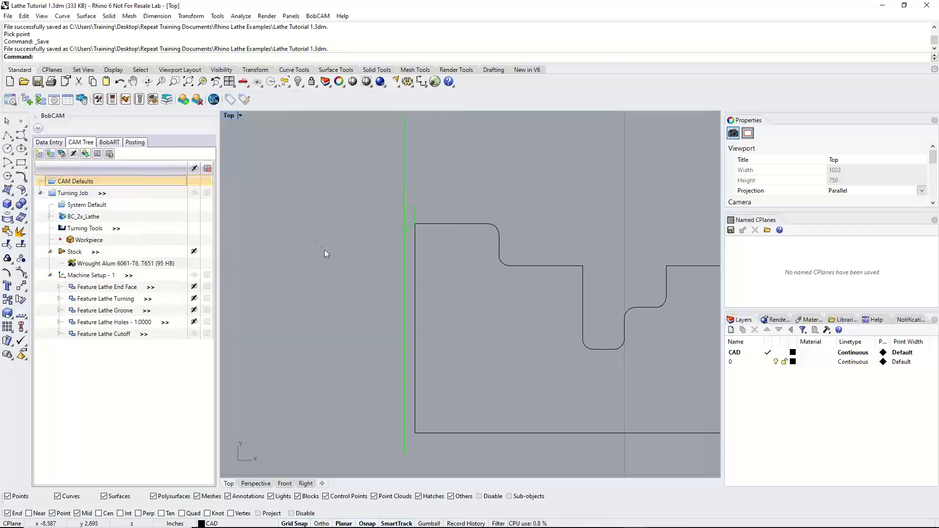
right_click(82, 196)
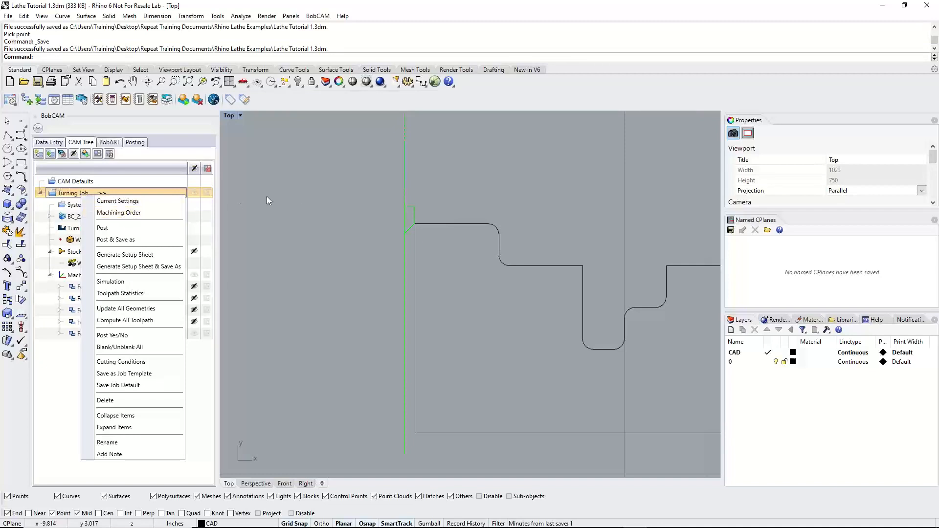
click(295, 194)
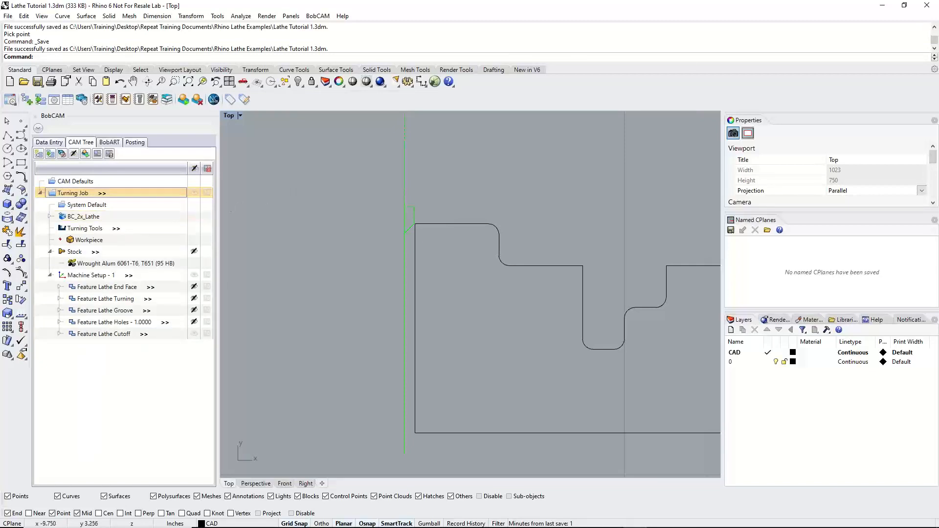
right_click(93, 182)
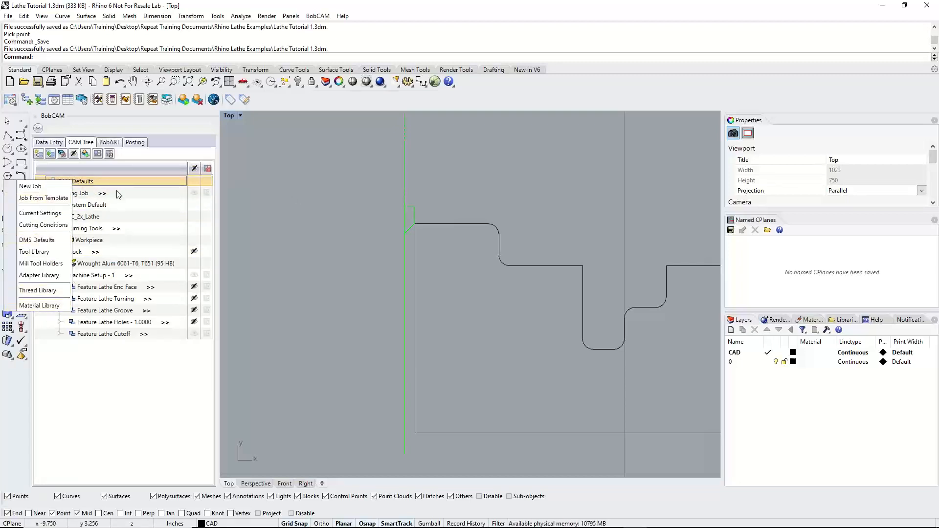
click(117, 191)
right_click(117, 191)
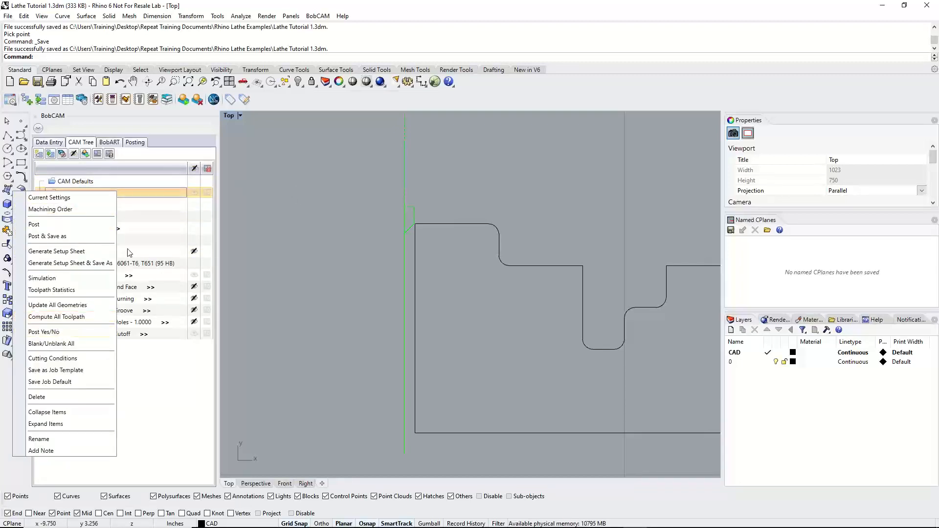
click(135, 216)
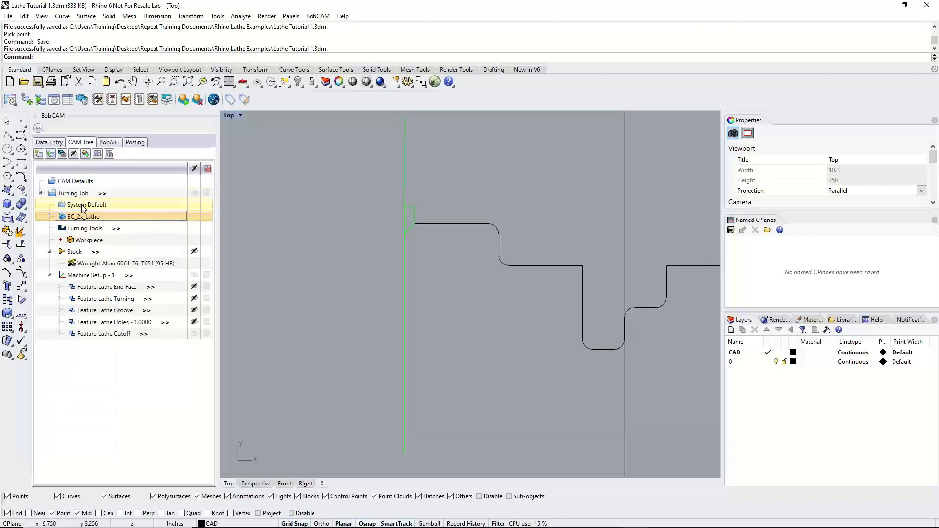
right_click(83, 208)
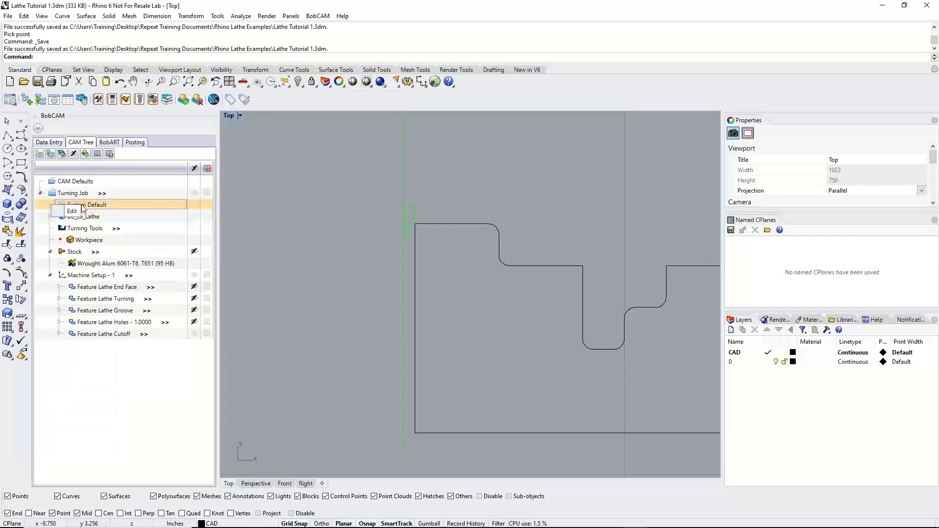
right_click(100, 230)
right_click(103, 241)
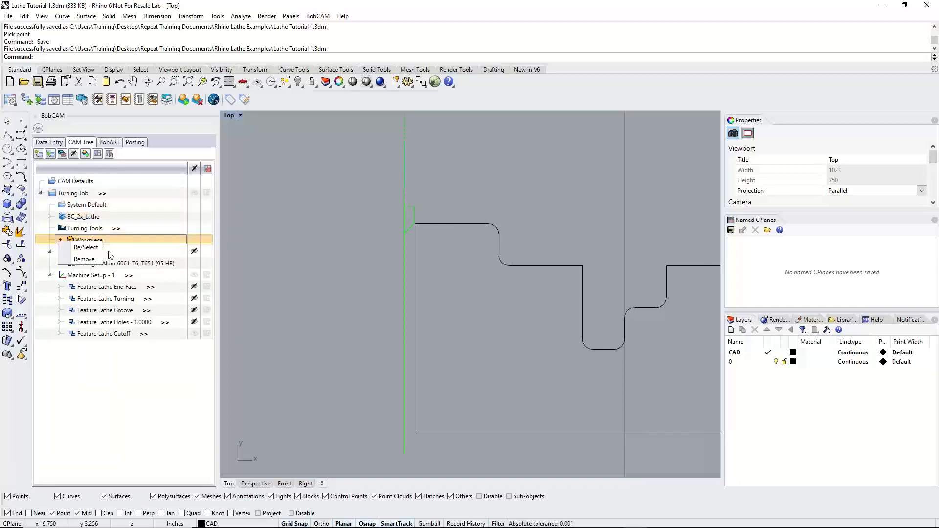
right_click(104, 242)
click(99, 228)
right_click(98, 228)
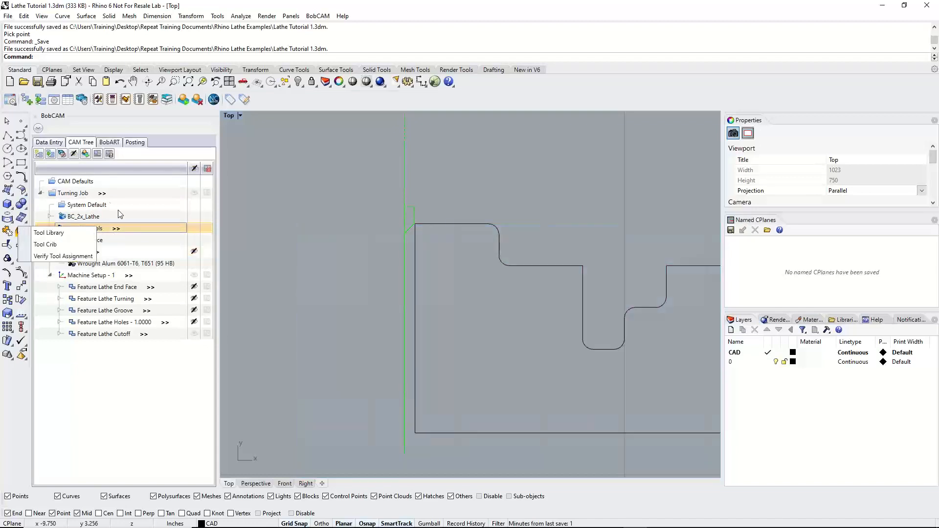
Reset the Turning Job's machining order to the Individual Feature optimization type, confirming the reset of the posting order
right_click(80, 194)
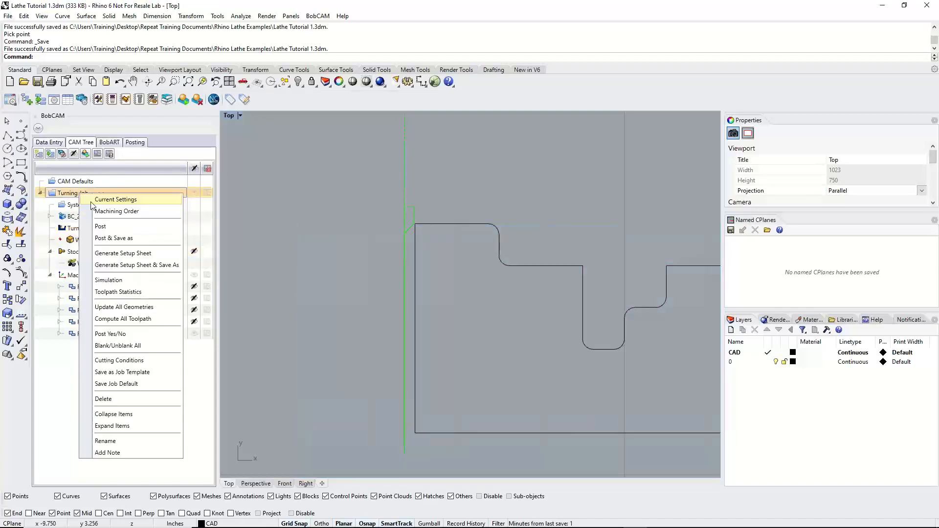
click(114, 213)
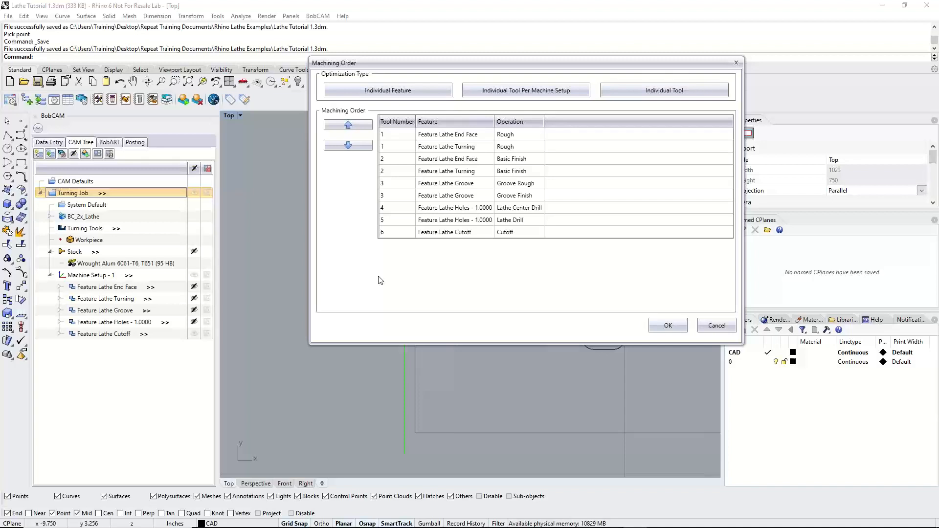
click(422, 90)
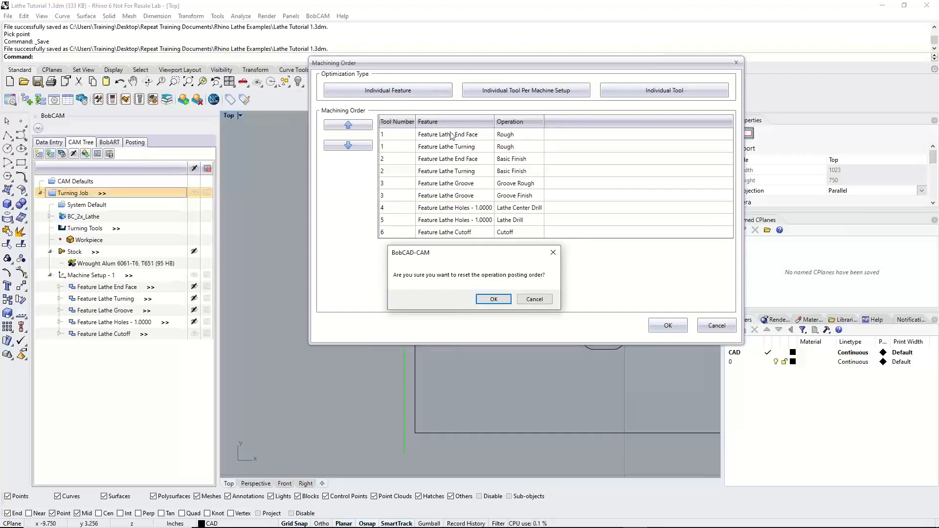
click(494, 299)
Go through the operations in machining order from the End Face Rough to the Cutoff, and accept the order
click(513, 135)
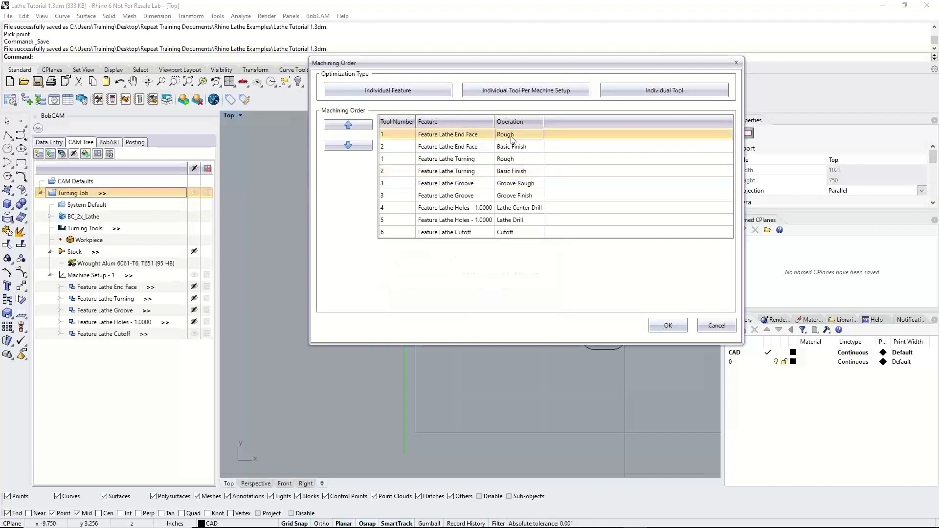
click(513, 148)
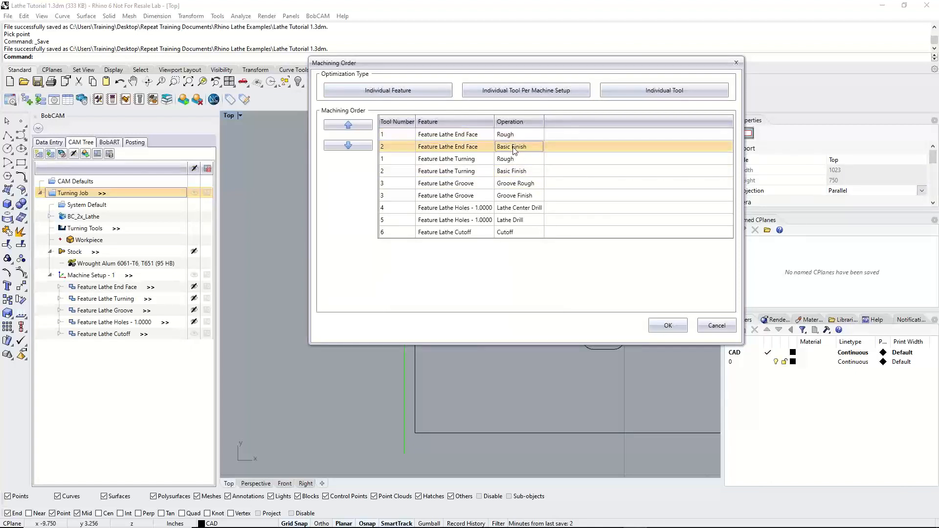
click(511, 161)
click(512, 172)
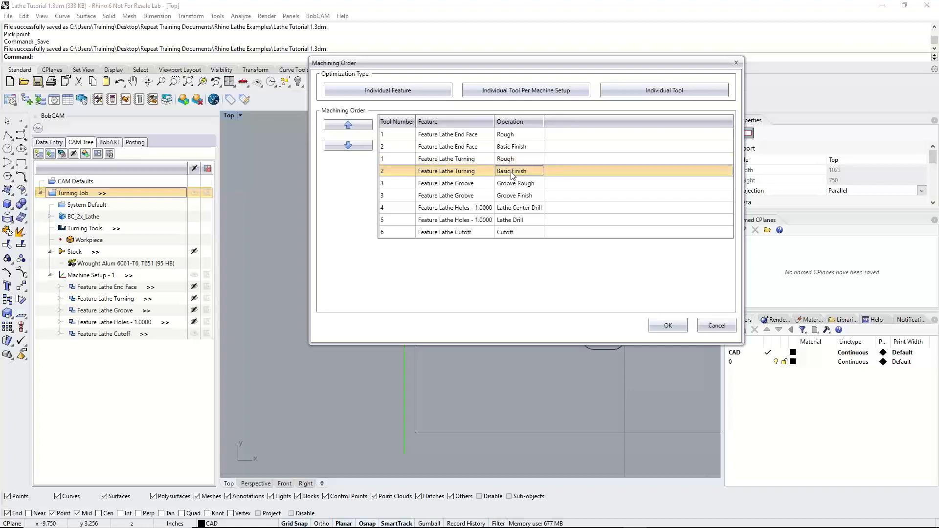
click(515, 185)
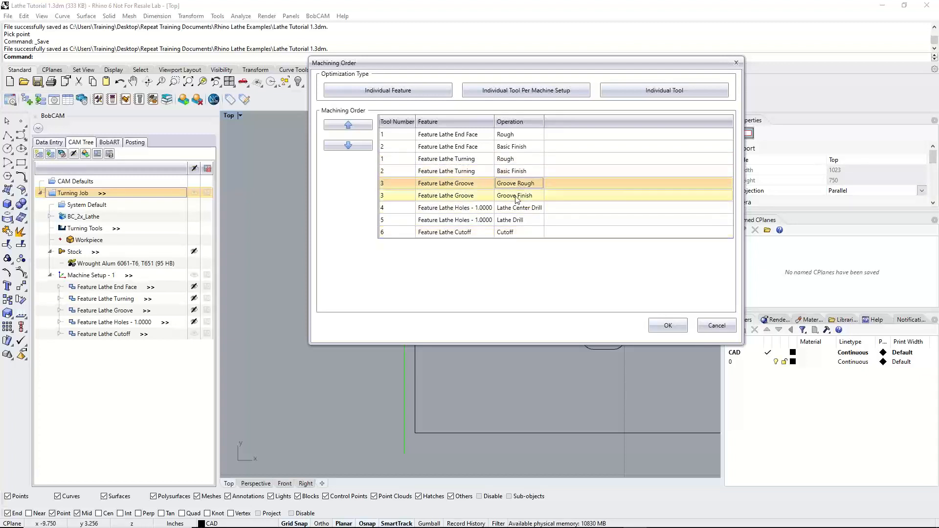
click(515, 197)
click(517, 209)
click(517, 221)
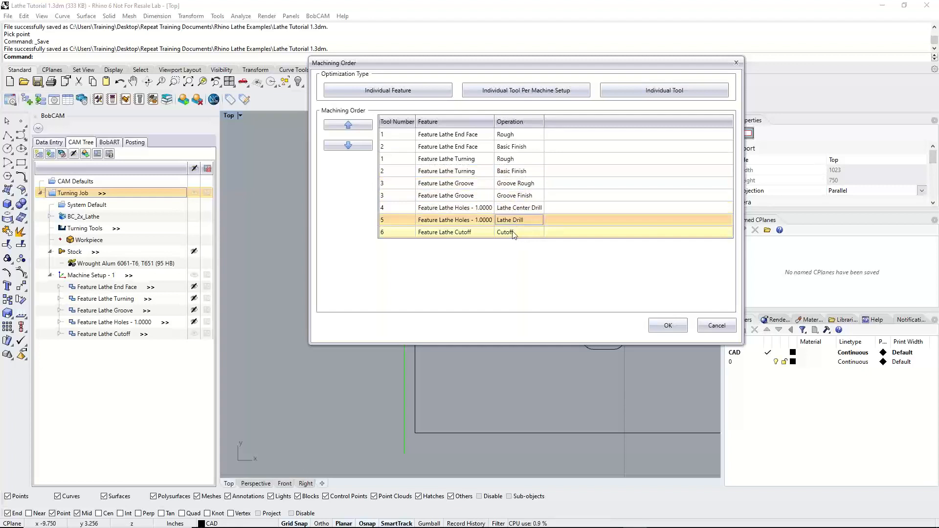
click(514, 232)
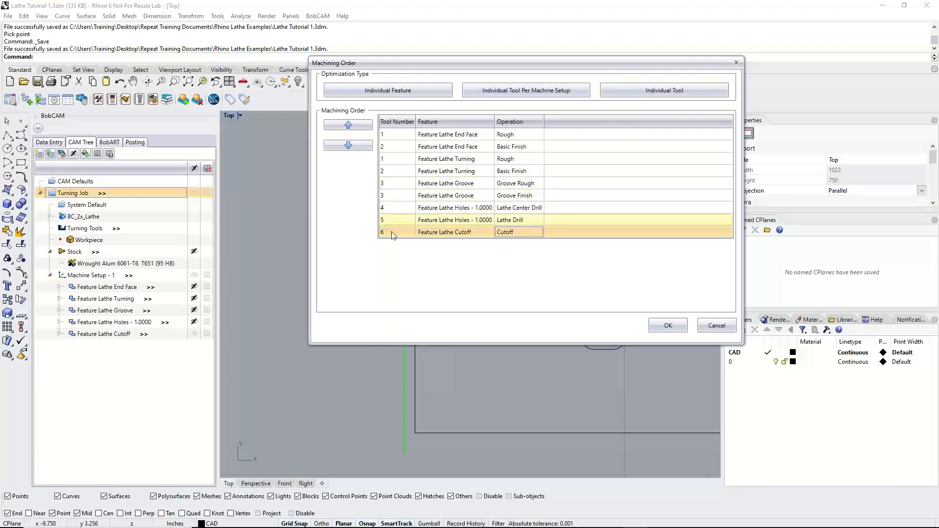
click(662, 327)
Hide the Lathe Cutoff feature's toolpath and save the file
scroll(387, 316, down, 5)
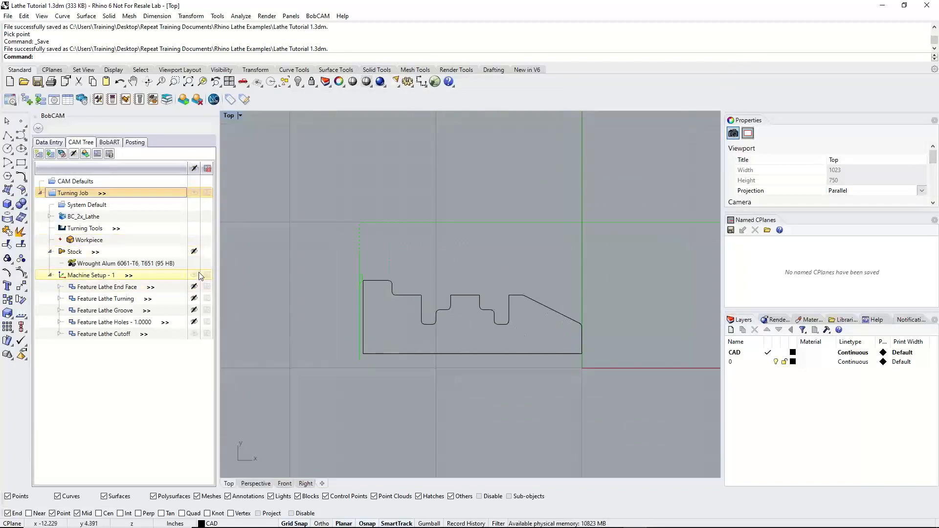
click(195, 335)
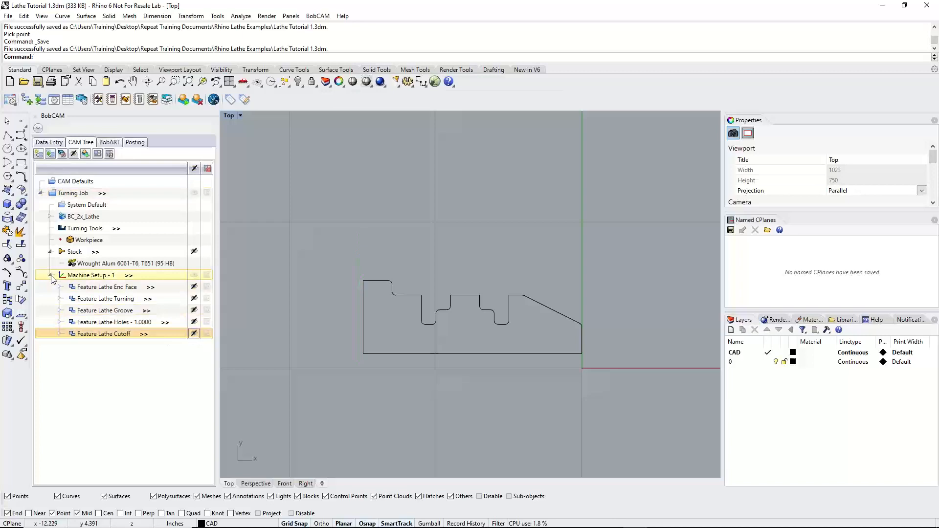
click(12, 17)
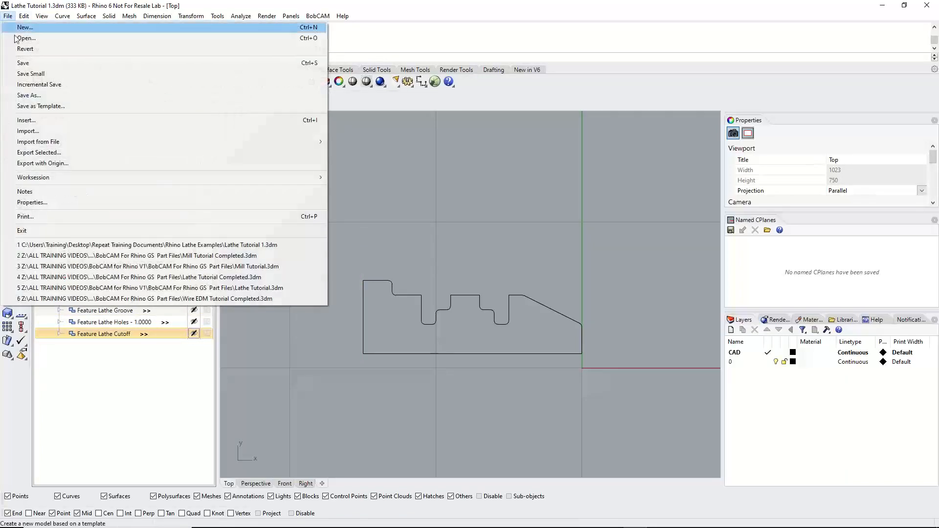
click(22, 63)
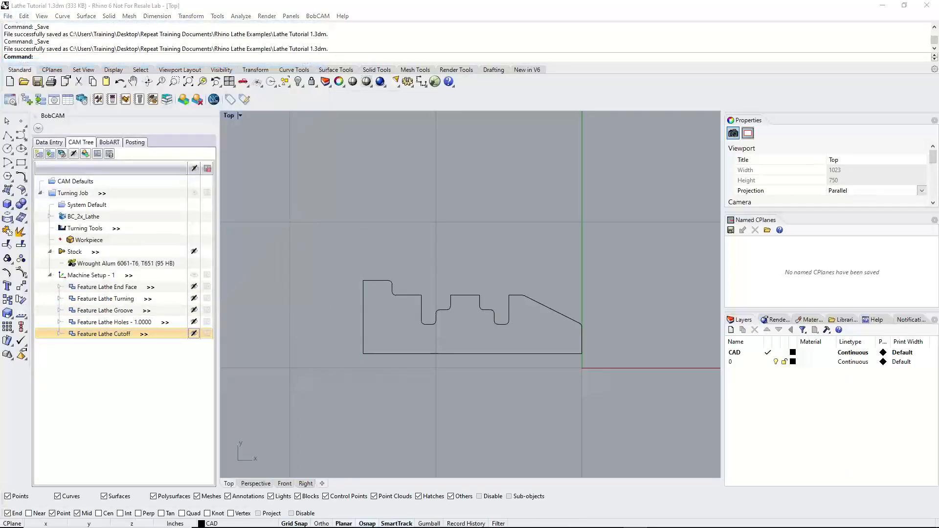
Verify the tool assignment of the Turning Job by examining its list of assigned tools
drag(0, 30, 589, 31)
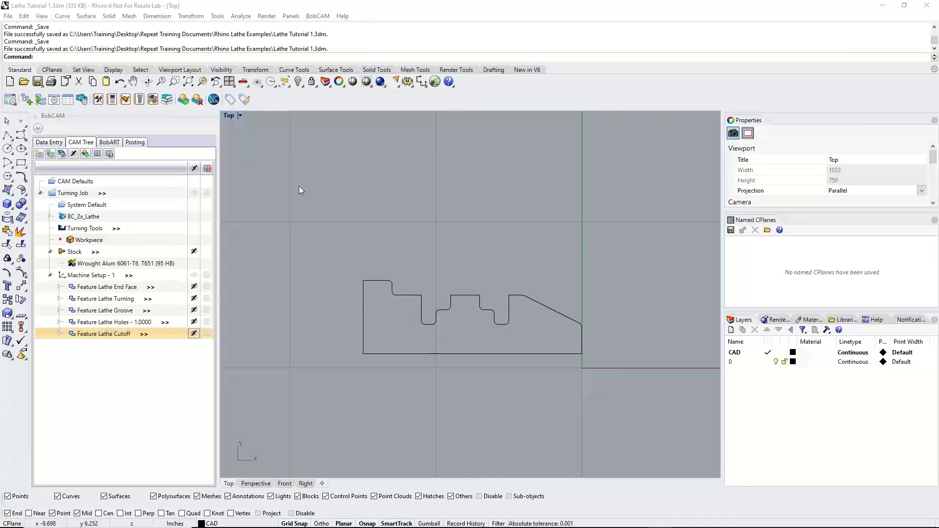
right_click(89, 229)
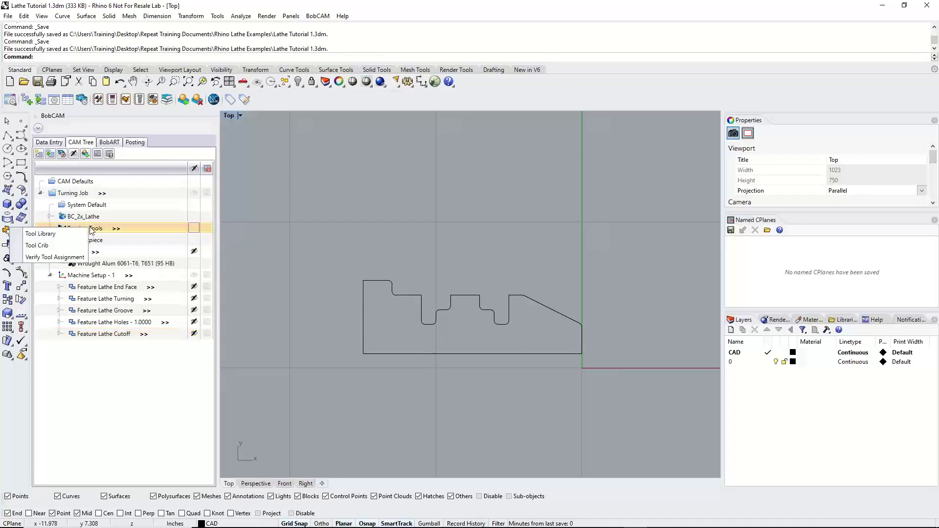
click(69, 258)
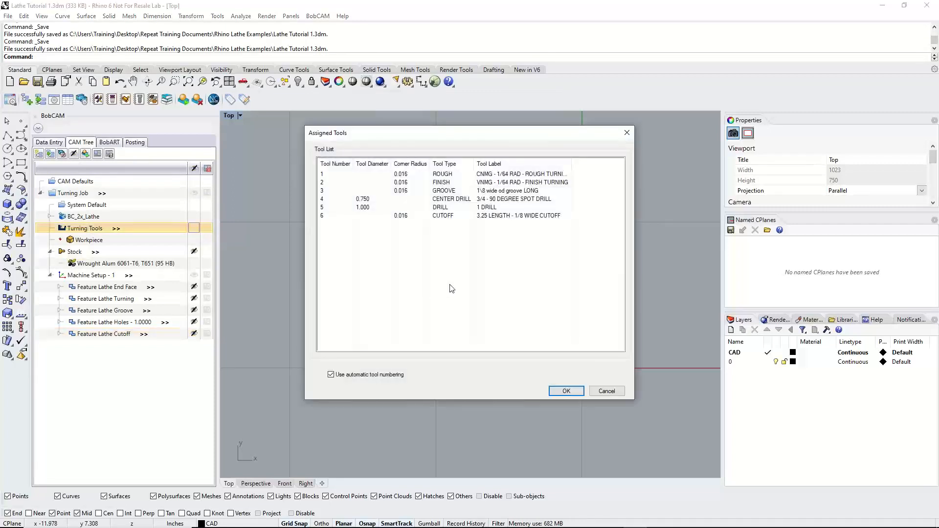
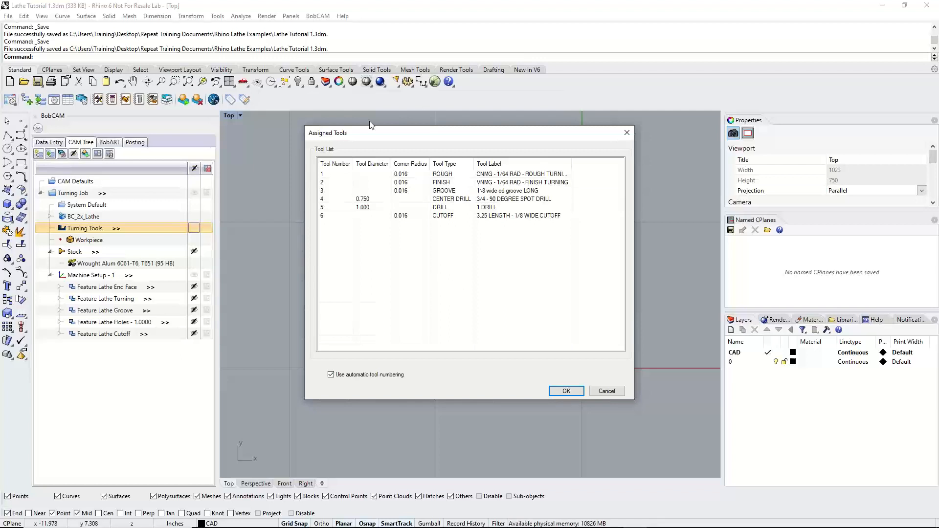
Turn off automatic tool numbering for the assigned tools and check the Rough tool number in the Lathe End Face feature
click(331, 375)
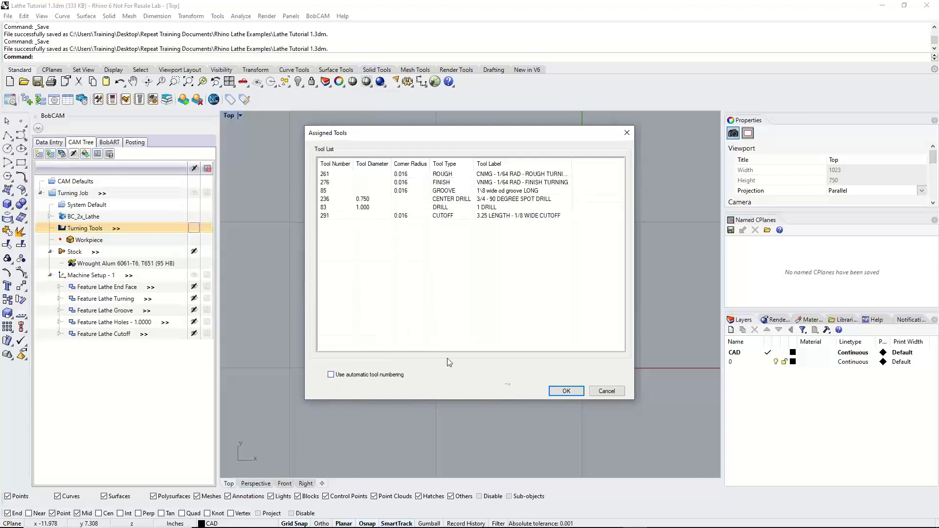
click(565, 391)
click(142, 291)
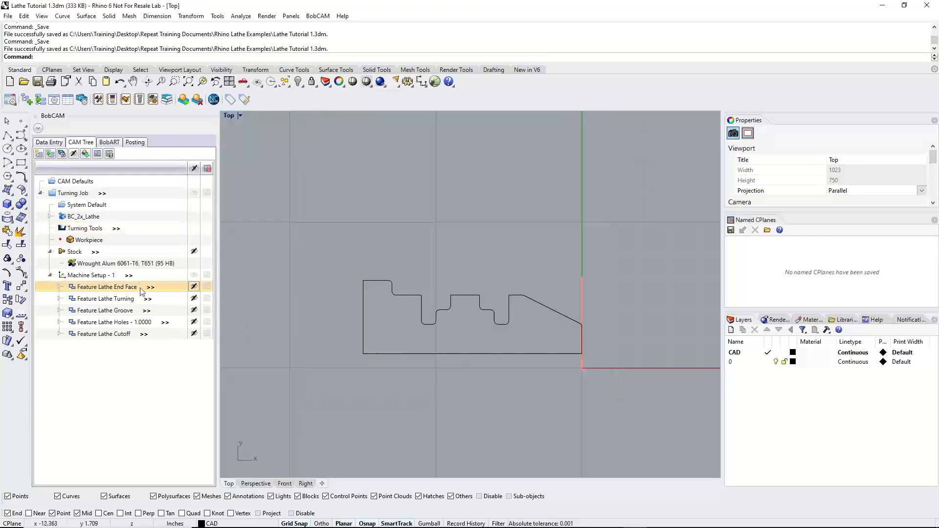
right_click(142, 290)
click(69, 5)
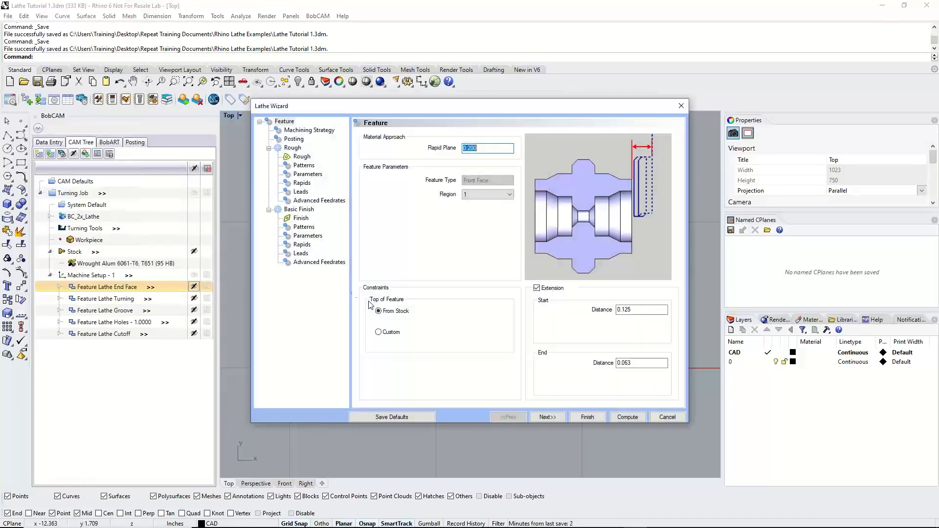
click(302, 156)
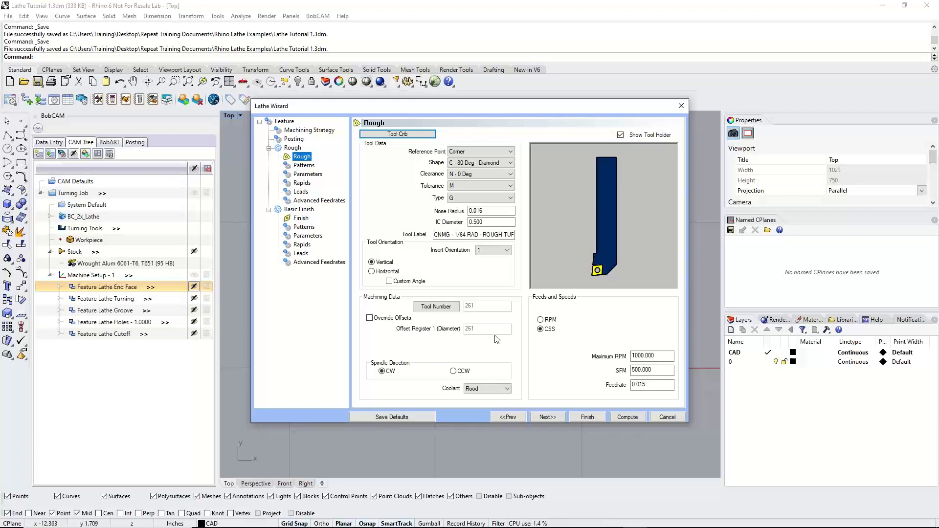
click(676, 419)
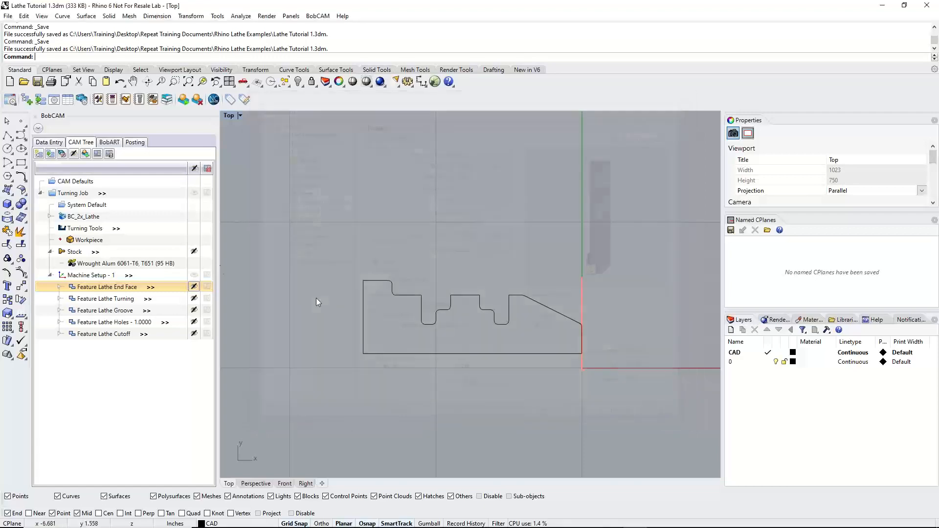
Change the tool number of the CNMG rough turning tool to 2 in the Turning Job's assigned tools
right_click(100, 230)
click(54, 253)
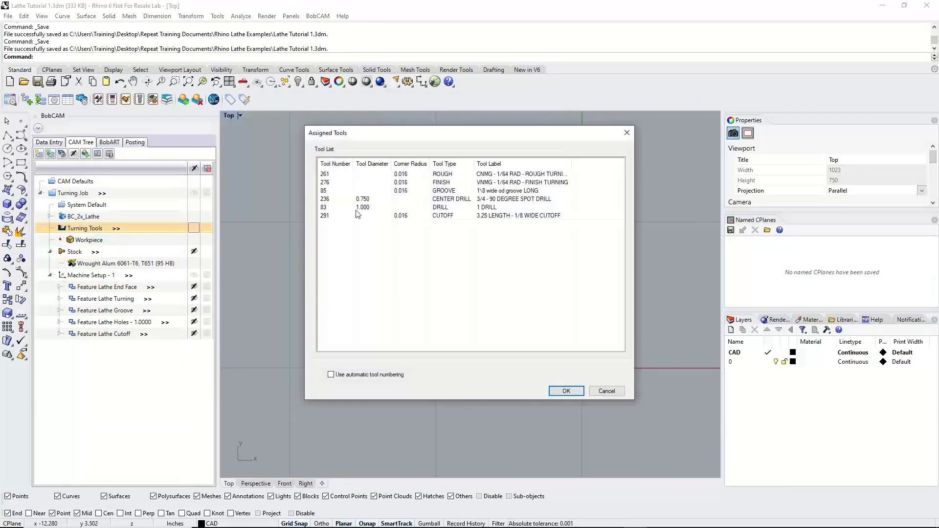
click(324, 175)
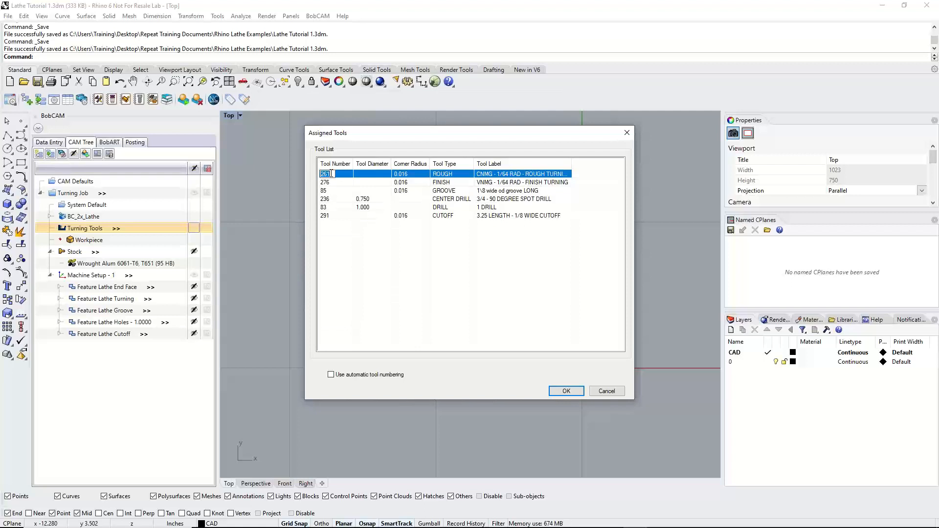
text(2)
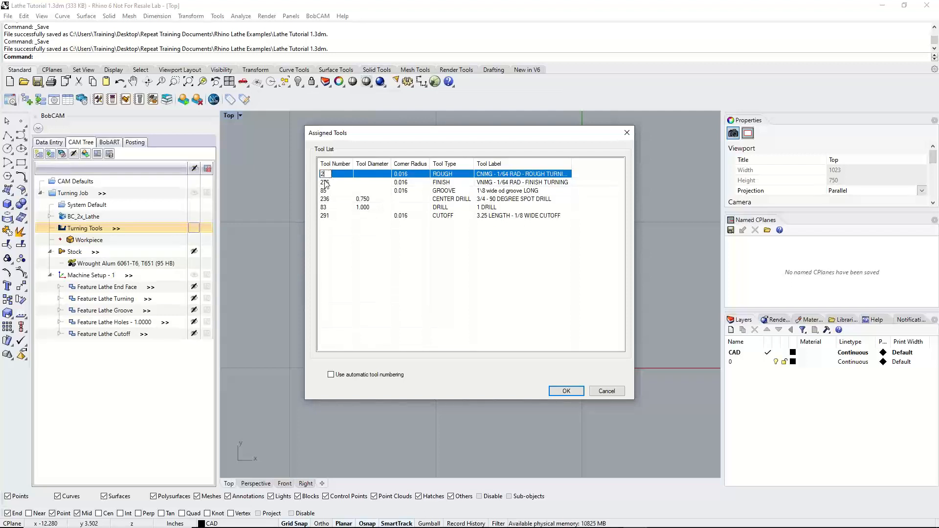
click(325, 182)
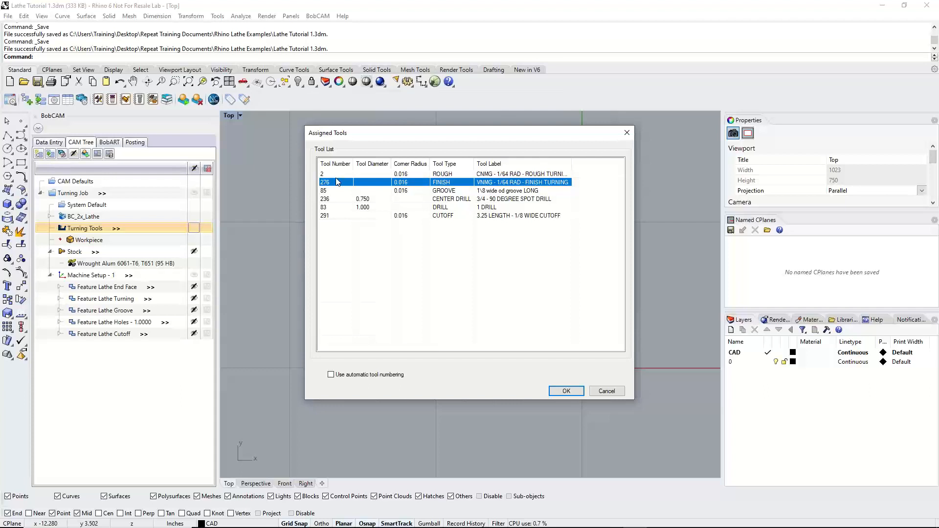
Re-enable automatic tool numbering for the assigned tools and accept the tool list
click(331, 375)
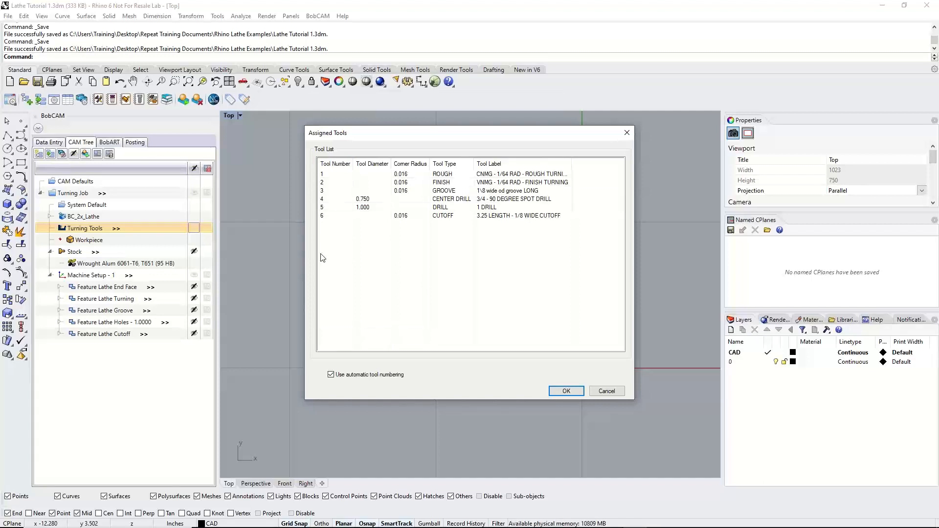
click(331, 217)
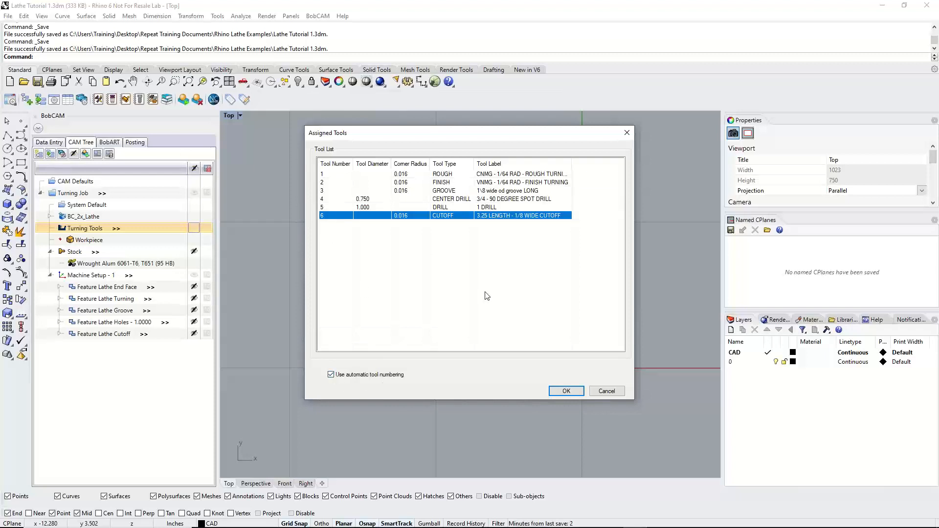
click(566, 391)
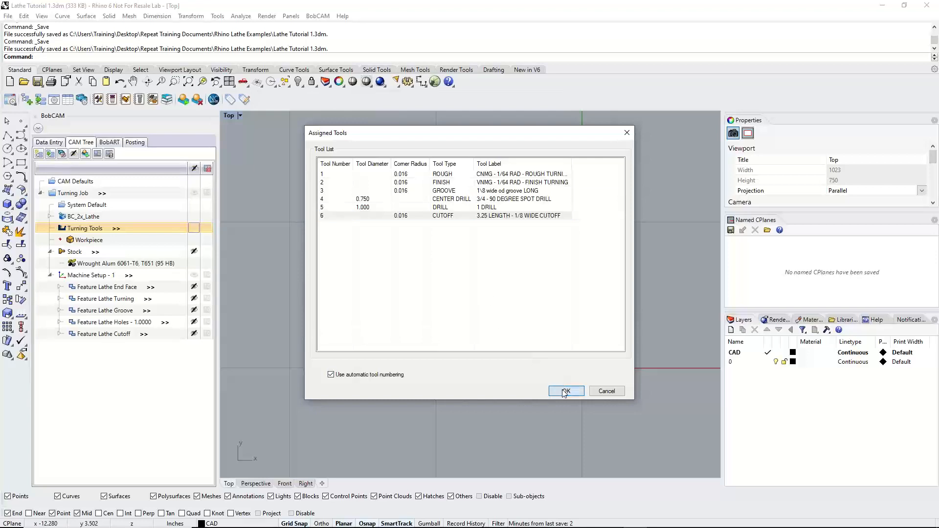
Review the remaining steps of the CAM Quick Guide, from simulating the final program to editing parameters in the CAM Wizard
drag(0, 27, 616, 29)
scroll(431, 240, down, 3)
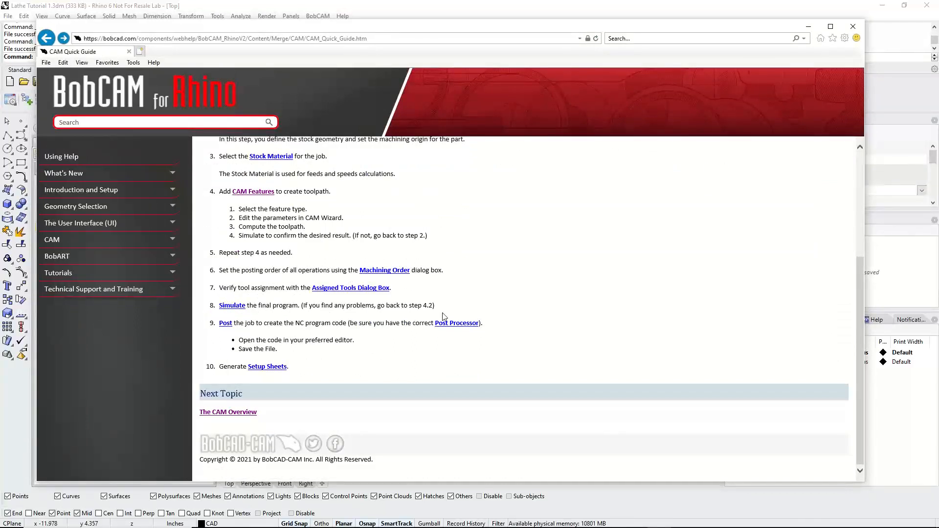
drag(303, 307, 411, 303)
drag(239, 217, 334, 218)
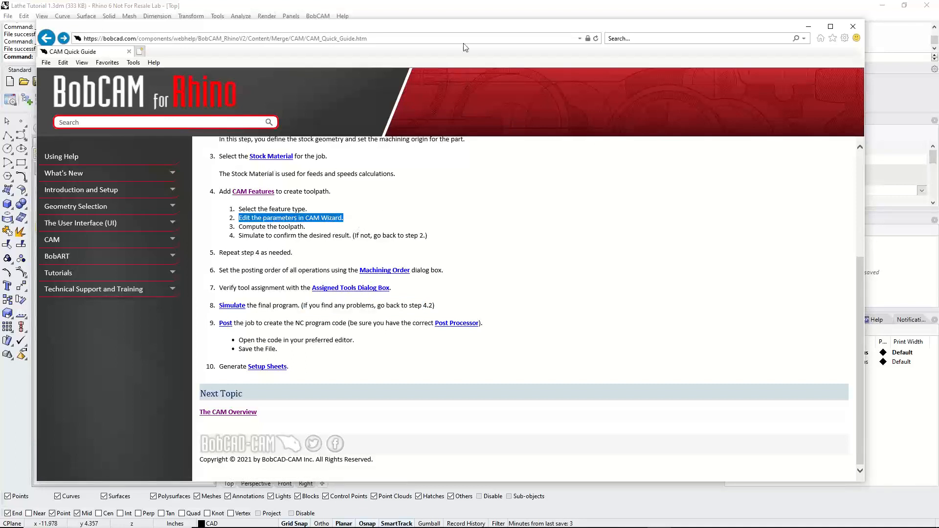
drag(465, 31, 0, 35)
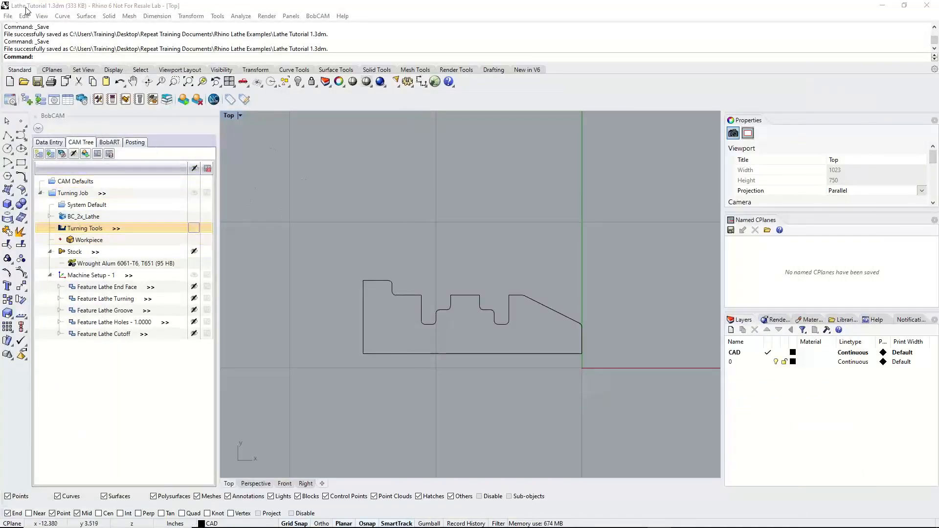
Save the file and launch the simulation of the Turning Job, with the whole stock in view
click(9, 18)
click(29, 63)
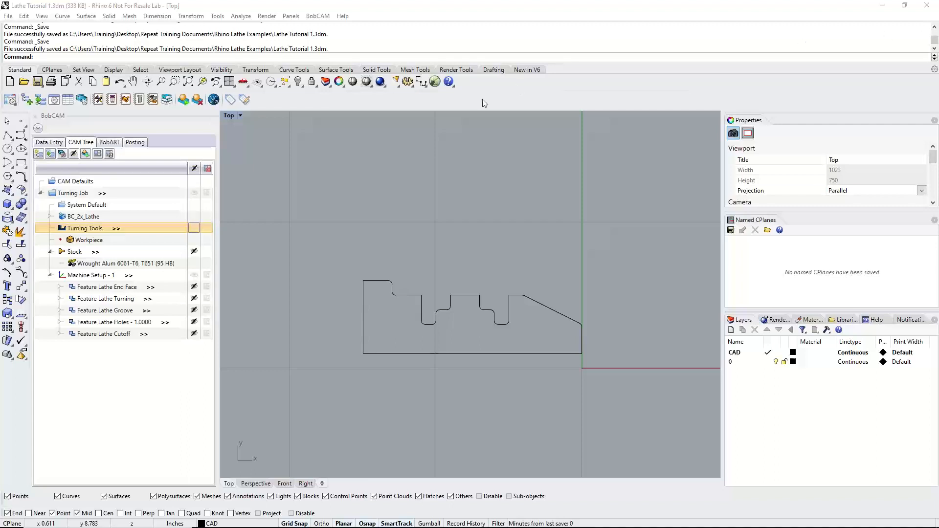
click(184, 101)
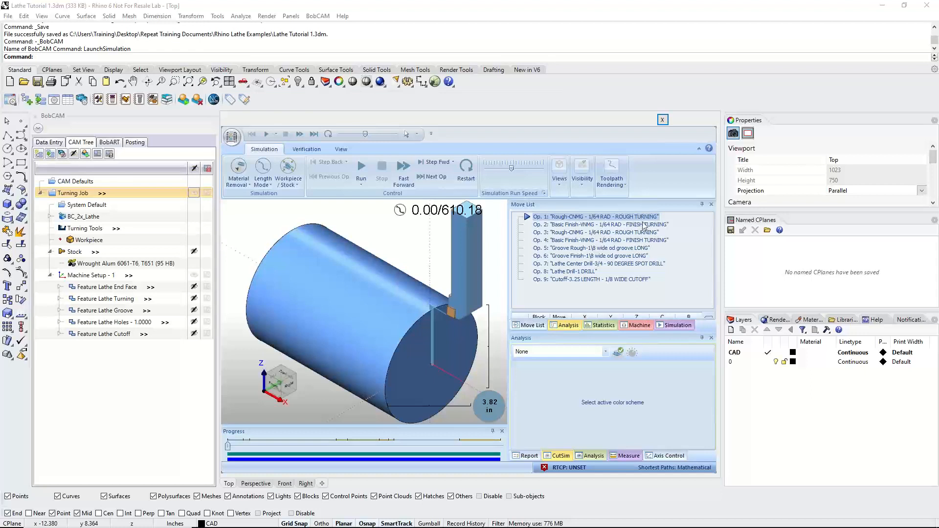
scroll(466, 311, down, 3)
scroll(466, 311, up, 2)
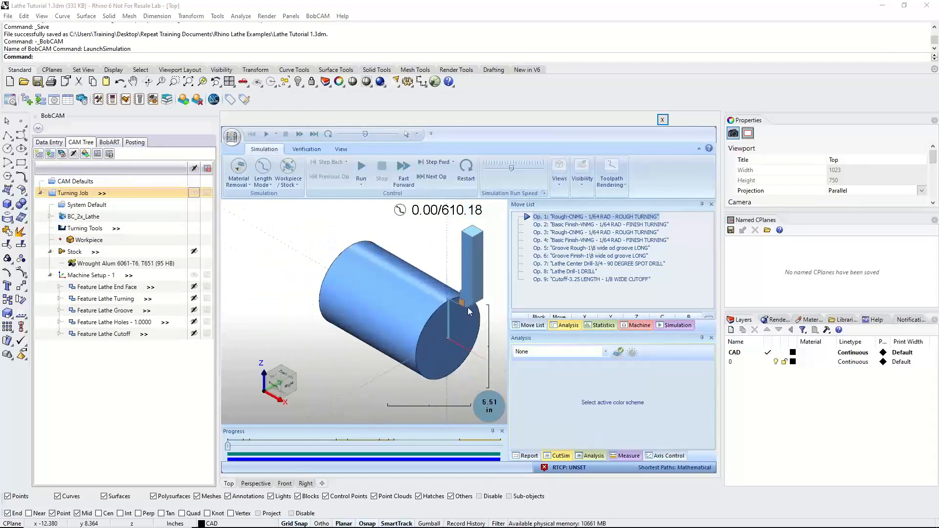
Turn off the machine center point display in the simulator's graphics and background options
click(229, 138)
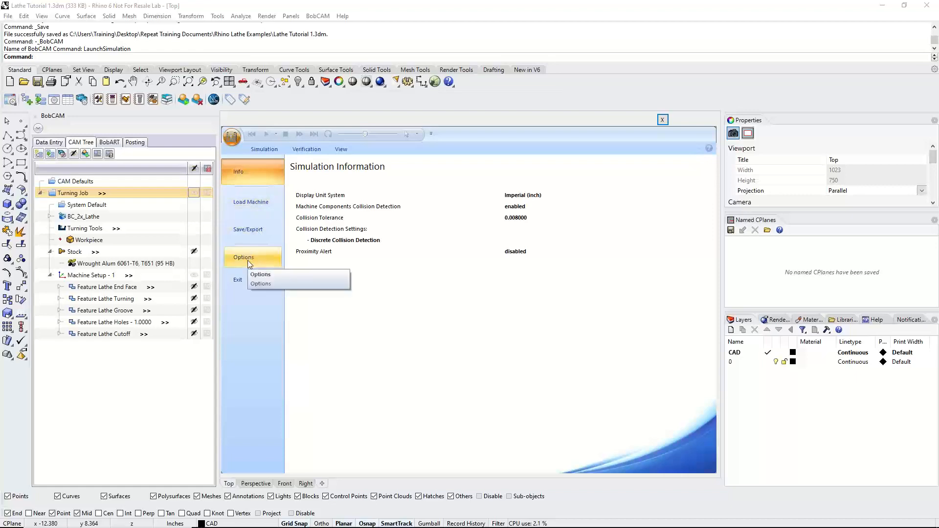
click(244, 258)
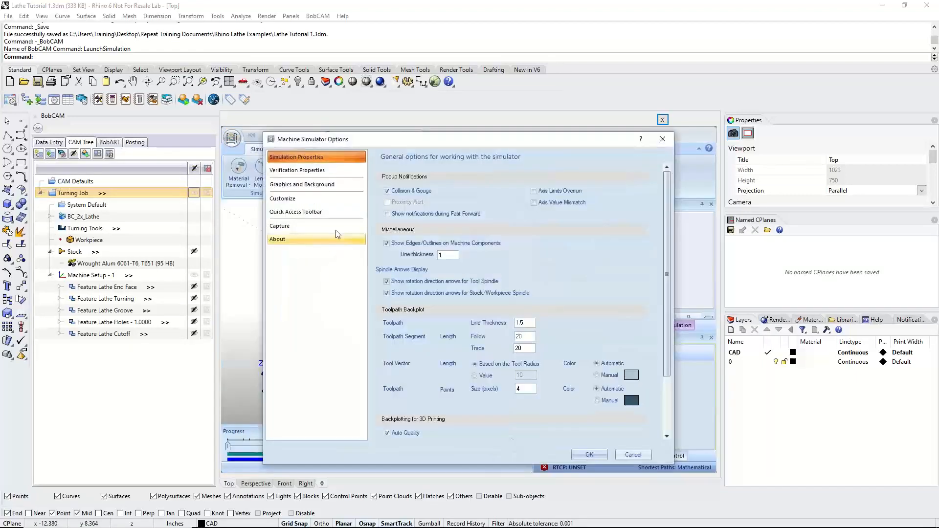
click(288, 185)
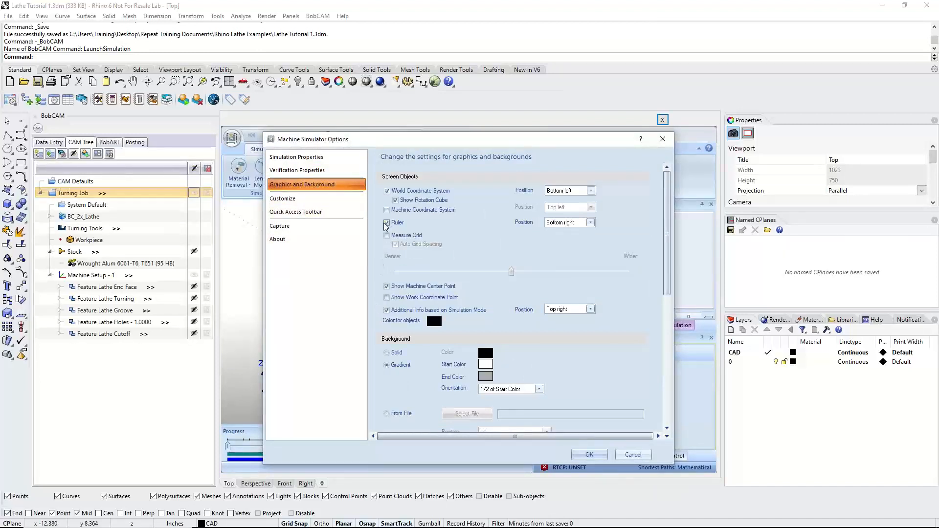
click(387, 286)
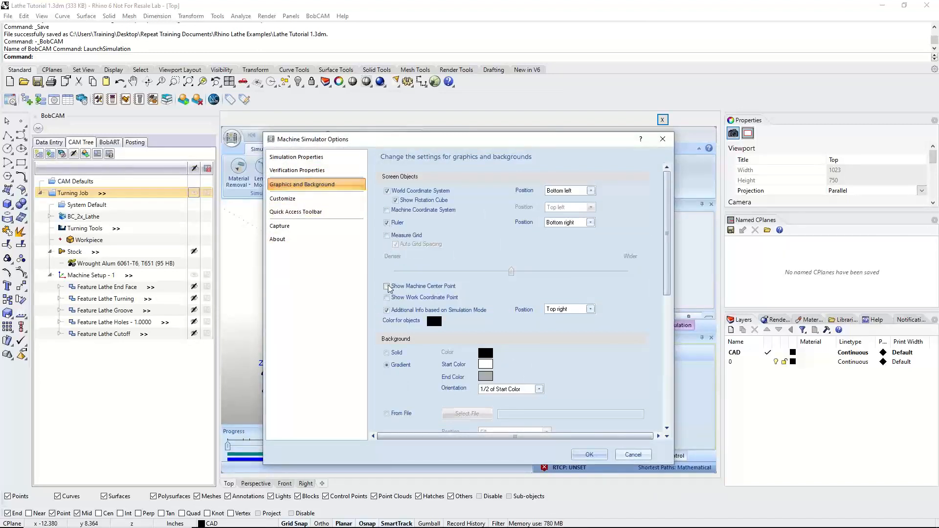
click(590, 456)
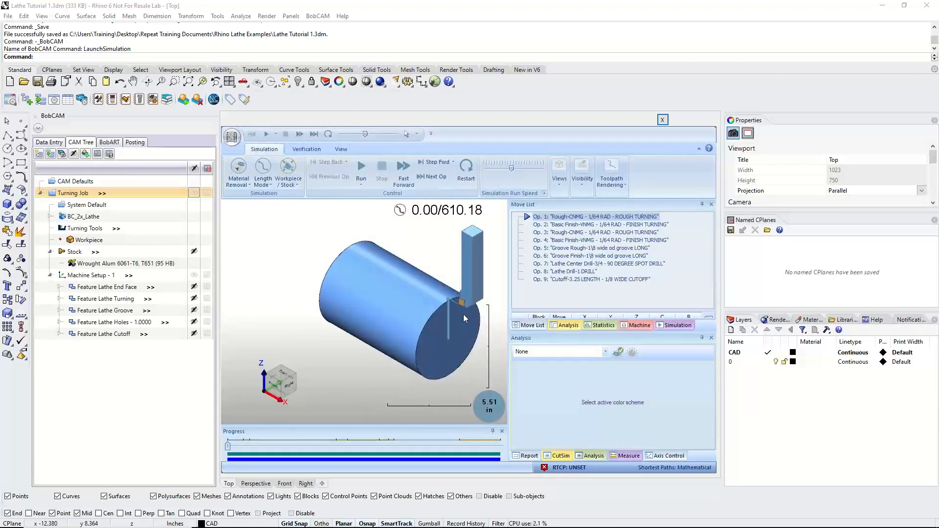
Widen the simulation's graphics area and switch it to the Front view
drag(509, 290, 583, 290)
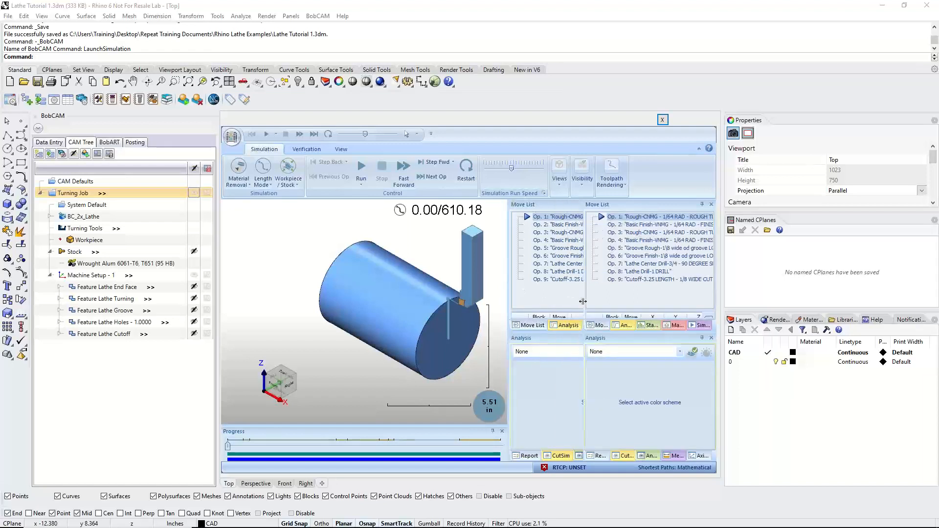
click(560, 173)
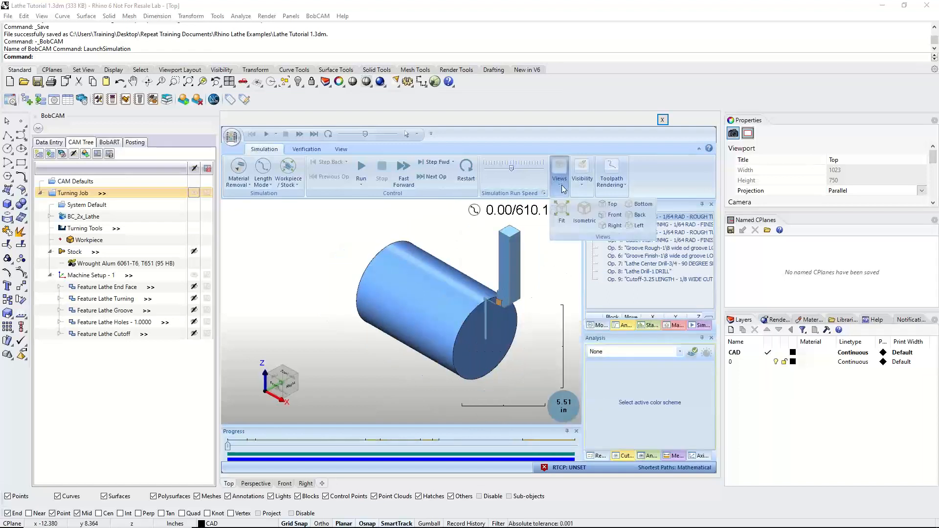
click(615, 215)
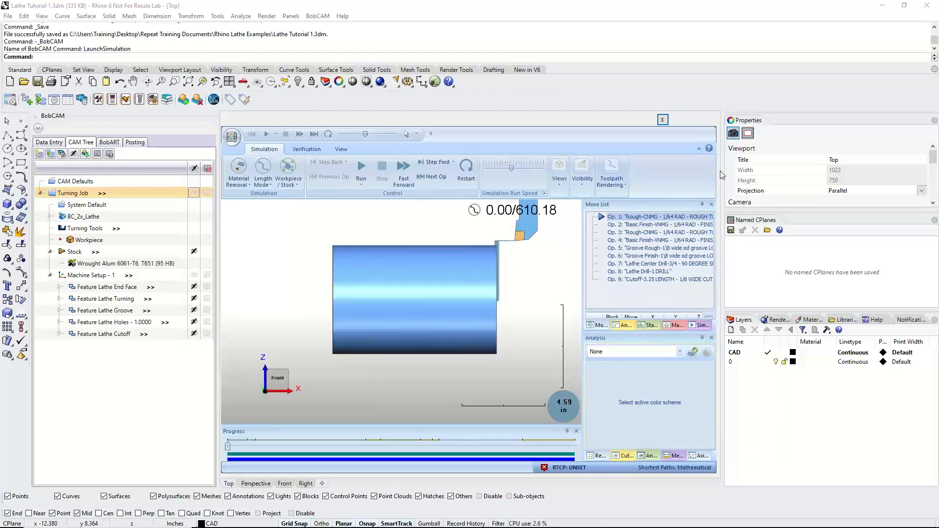
Enlarge the simulation window by narrowing the CAM tree and the properties and layers panels beside it
drag(722, 174, 832, 173)
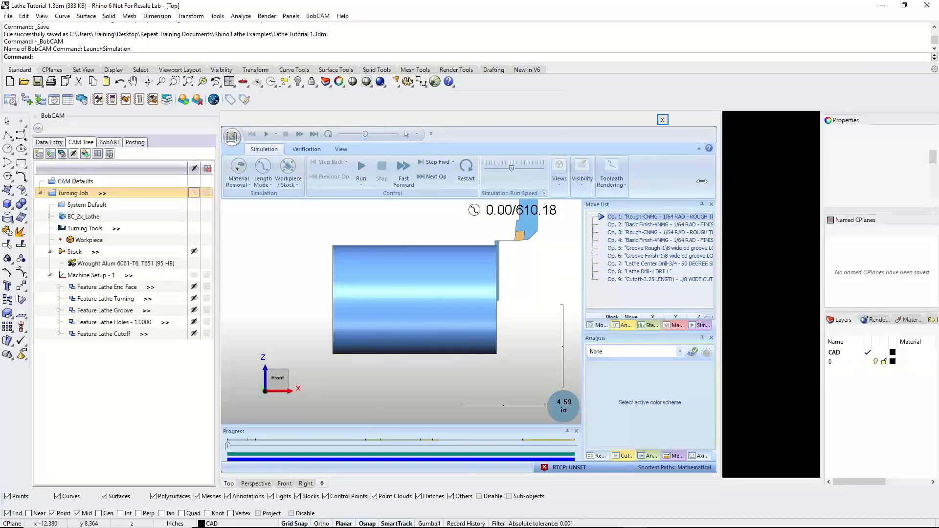
drag(218, 219, 192, 220)
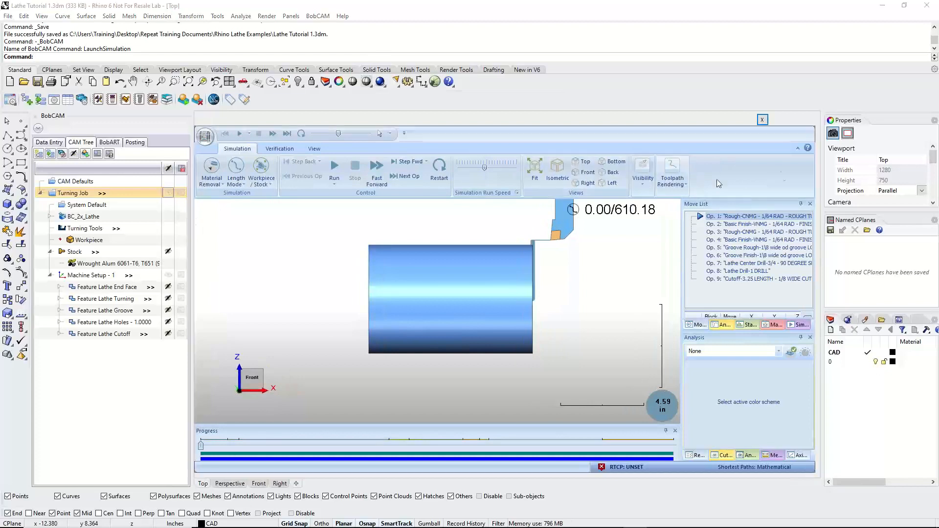
drag(825, 180, 850, 180)
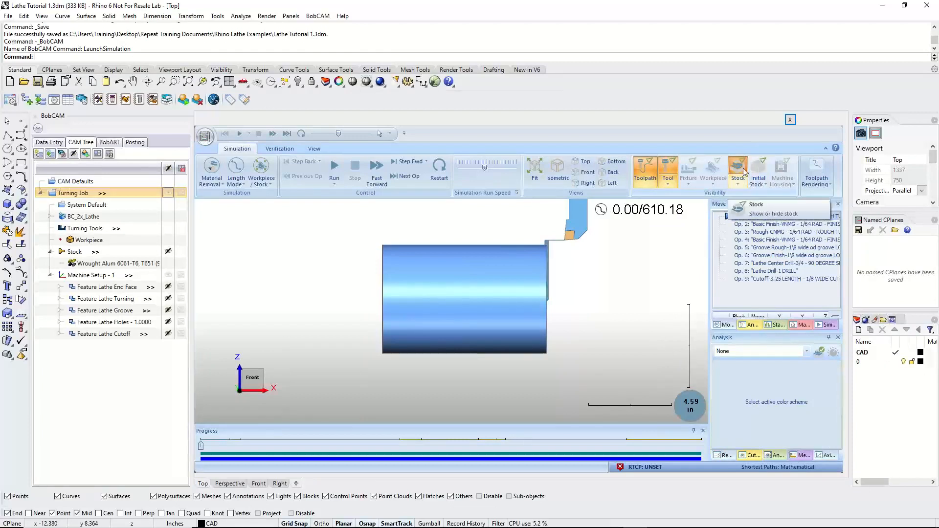
Make the stock transparent and run the simulation at a slightly reduced speed
click(738, 183)
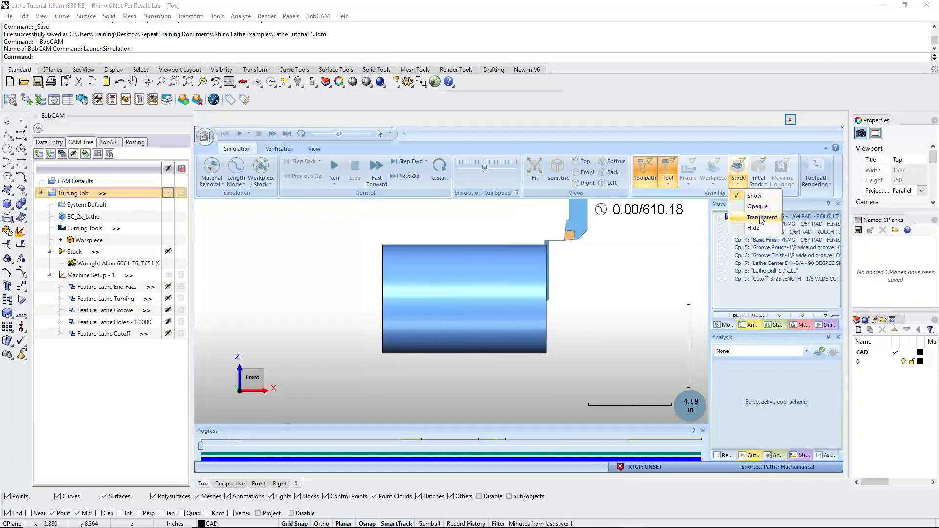
click(761, 218)
scroll(471, 258, up, 1)
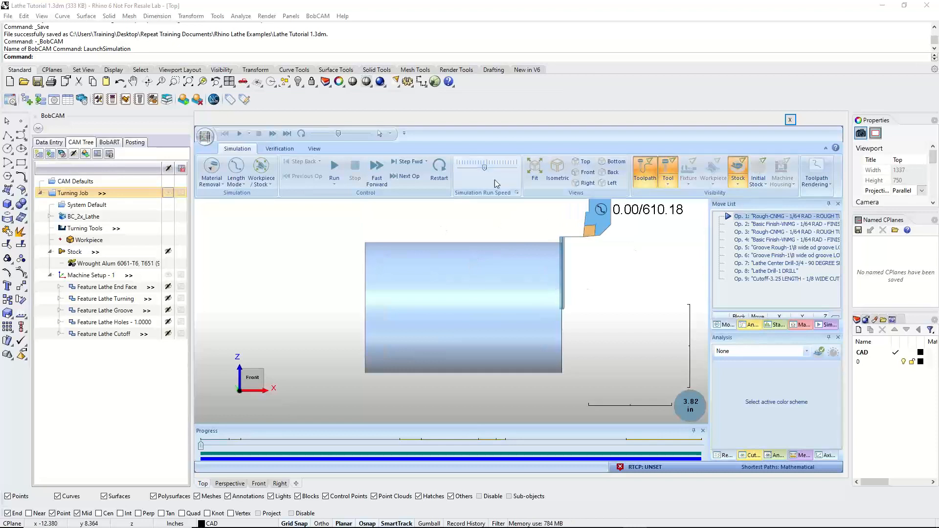
drag(484, 168, 475, 170)
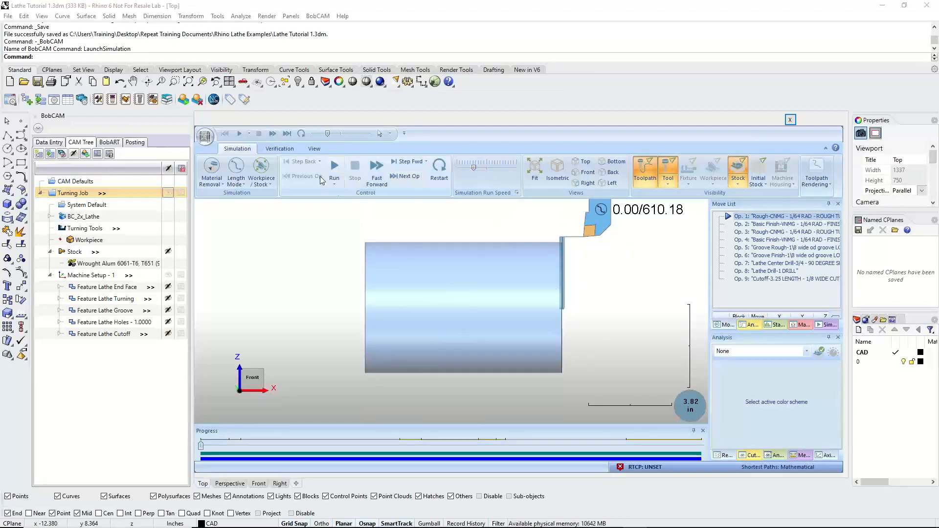
click(333, 168)
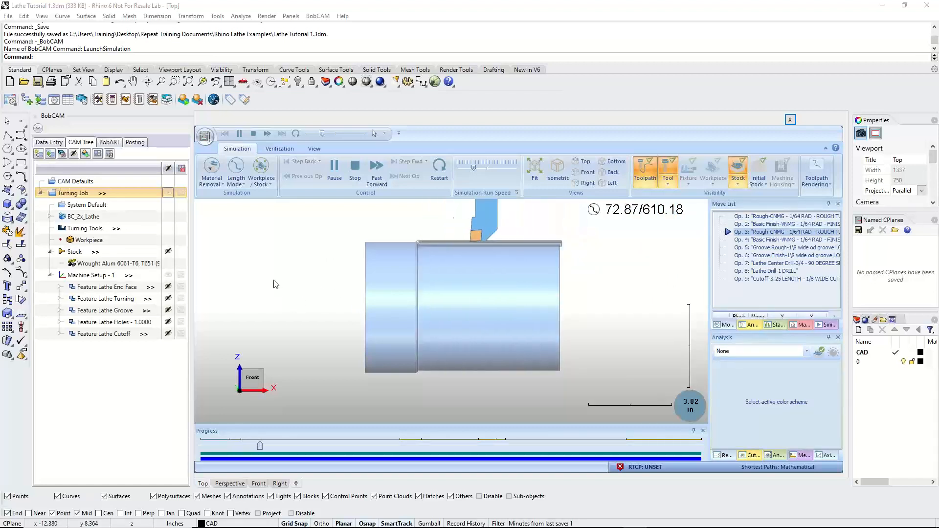
Make the simulated stock opaque and review the toolpath rendering options while the roughing pass runs
click(738, 183)
click(755, 206)
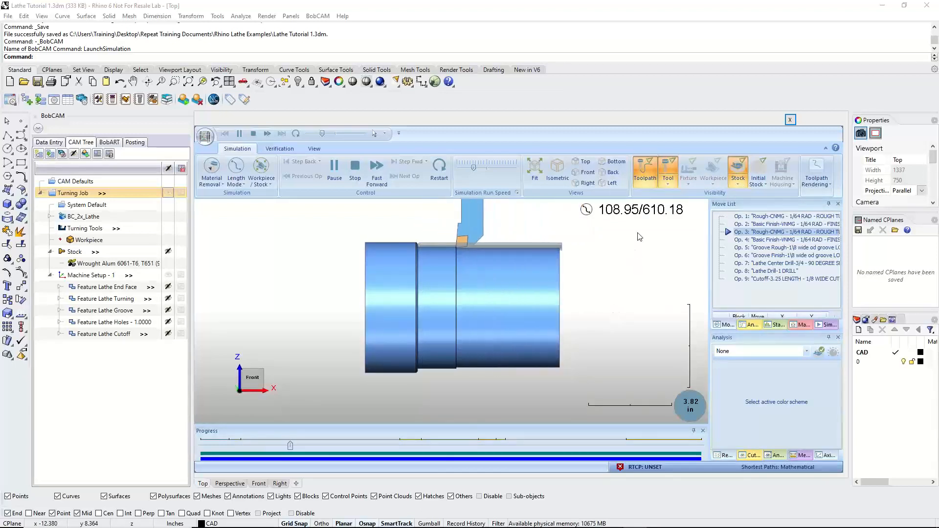
click(813, 177)
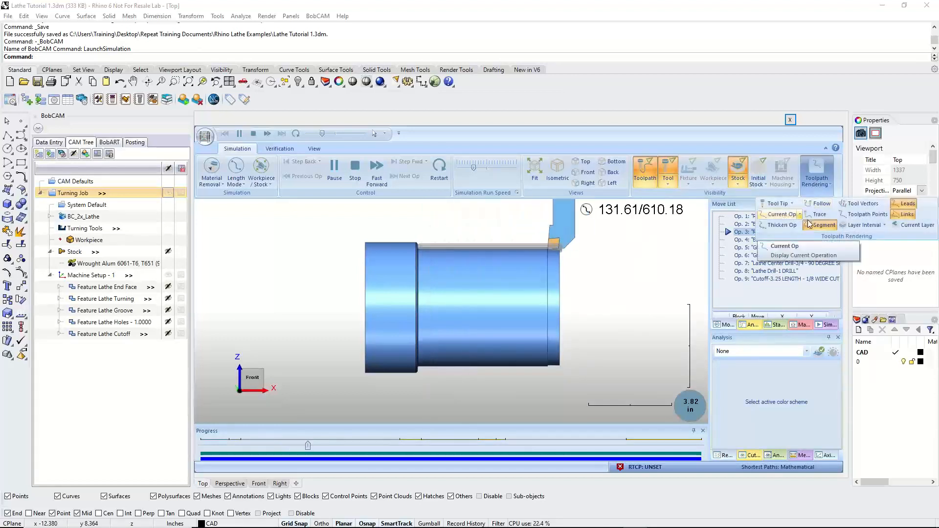
click(650, 261)
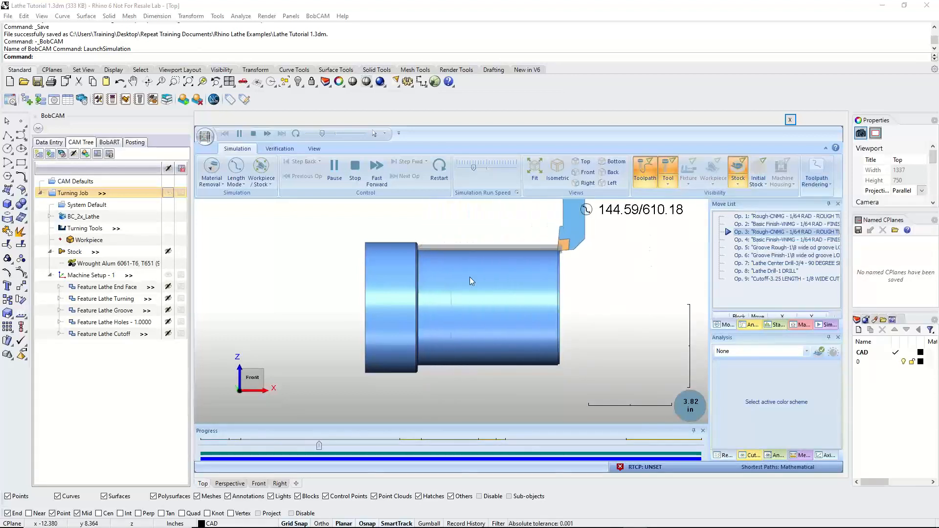
click(816, 173)
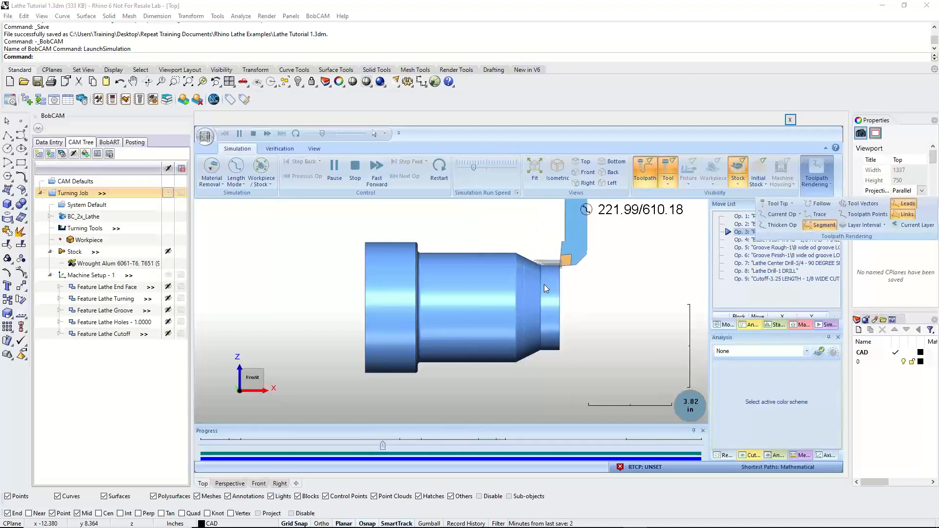
Examine the rough turning, finish turning and groove operations on the part as the simulation runs
scroll(543, 301, up, 4)
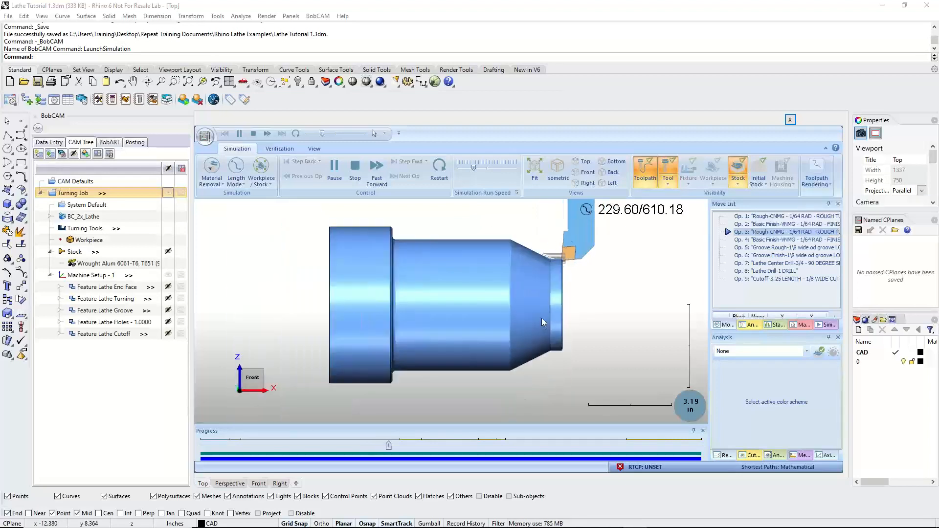
scroll(543, 301, down, 8)
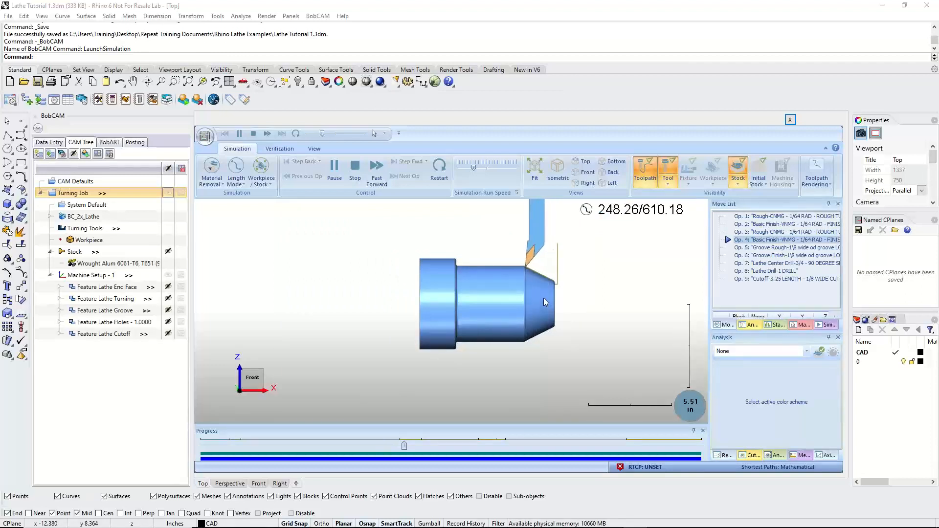
scroll(544, 298, up, 4)
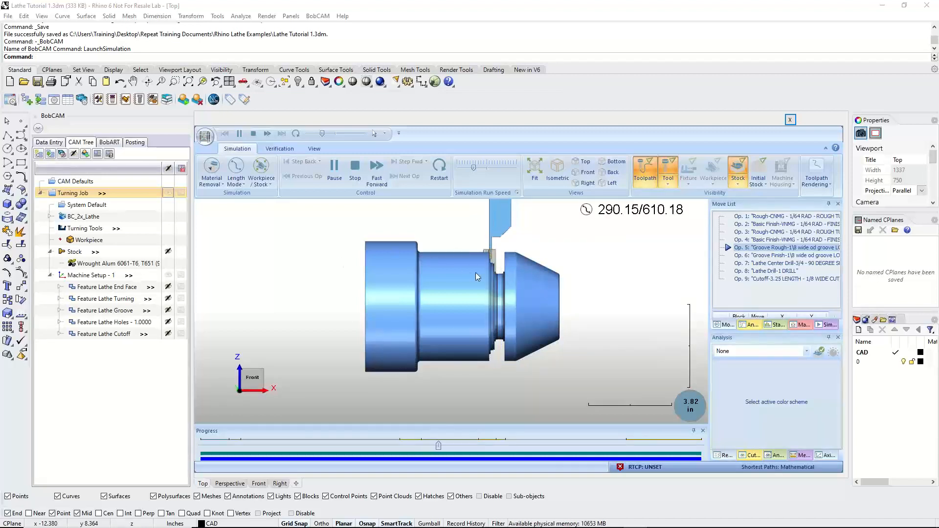
scroll(503, 277, up, 5)
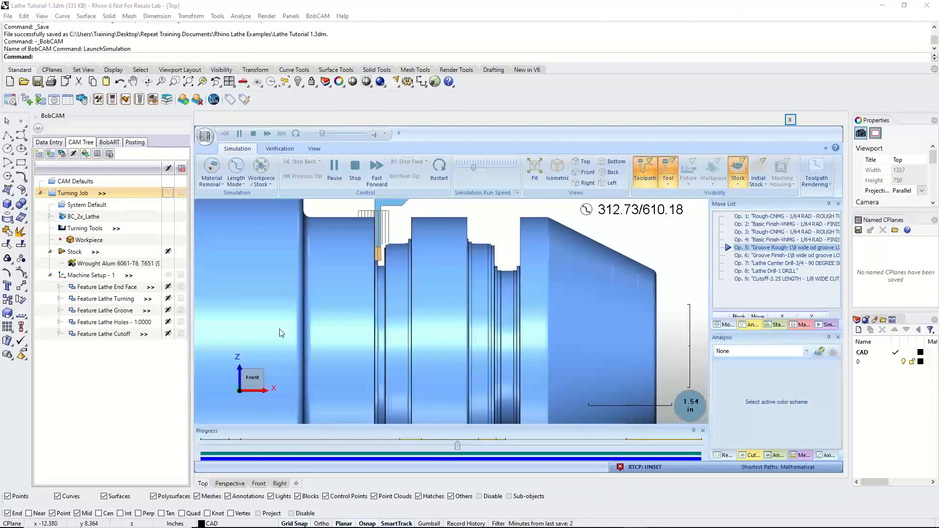
scroll(375, 304, down, 2)
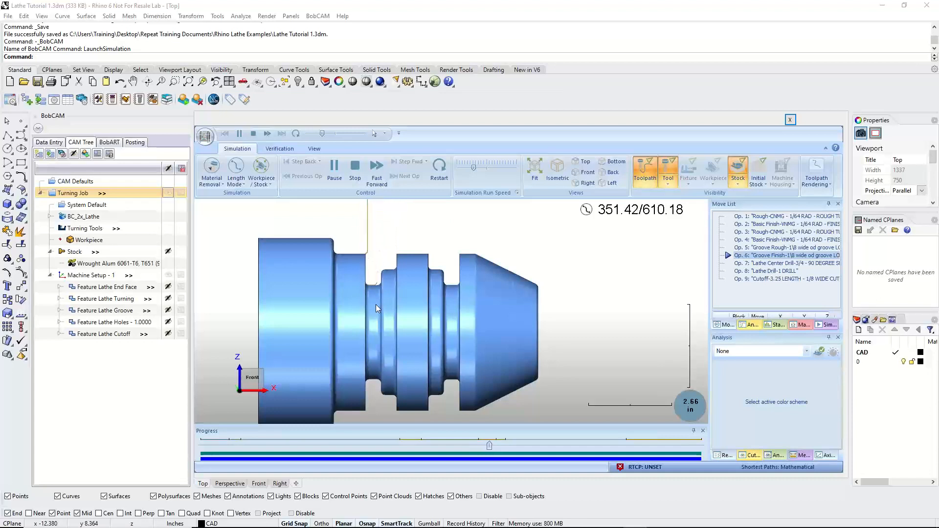
scroll(392, 298, down, 5)
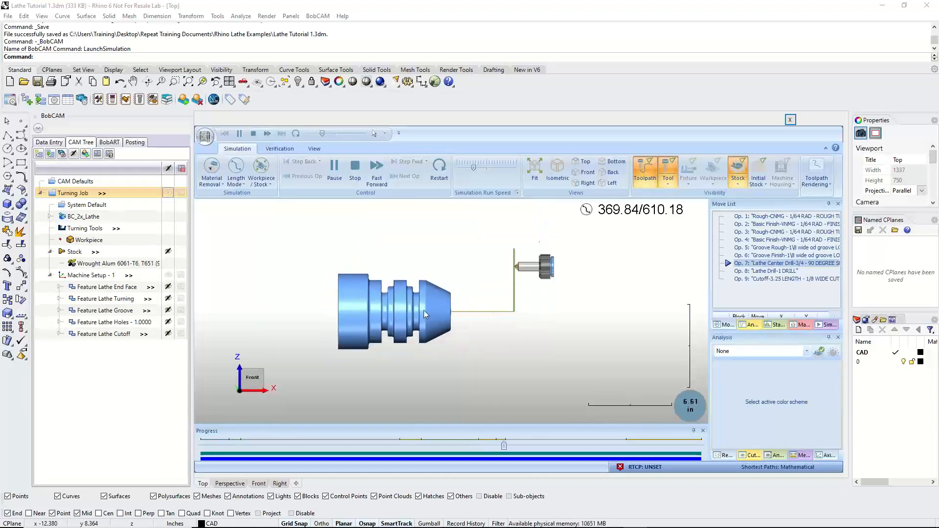
Make the stock transparent to inspect the drilled hole and the start of the cutoff inside the part
click(738, 182)
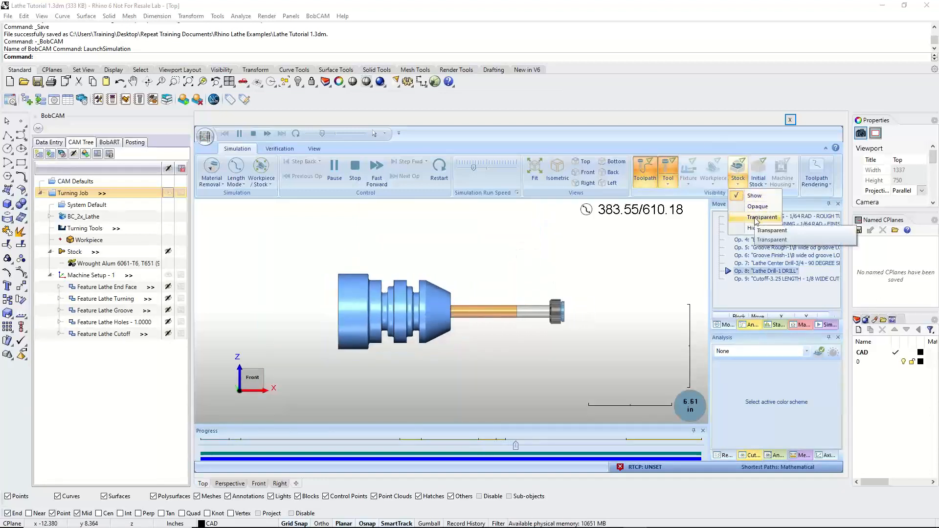
click(759, 217)
scroll(415, 299, up, 3)
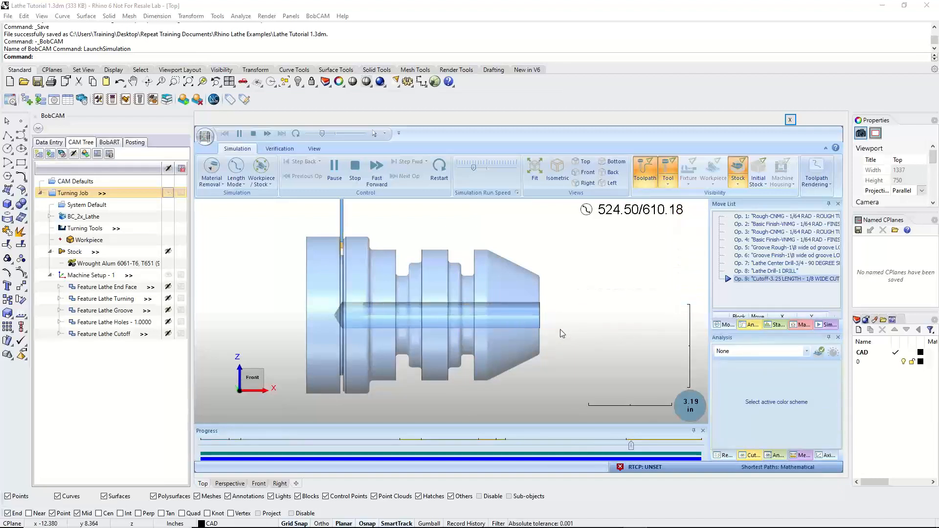
scroll(342, 244, up, 2)
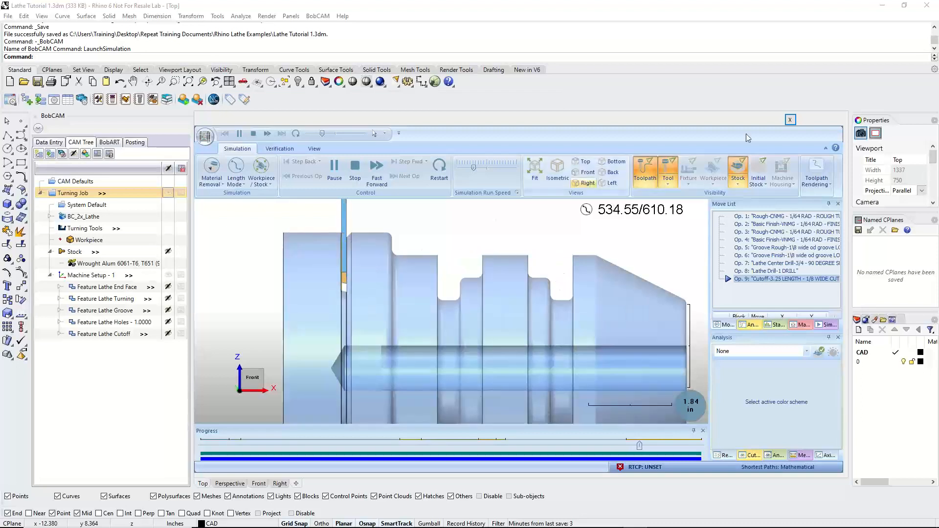
Make the stock opaque and replay the cutoff operation from its start at a slower simulation speed
click(738, 182)
click(757, 206)
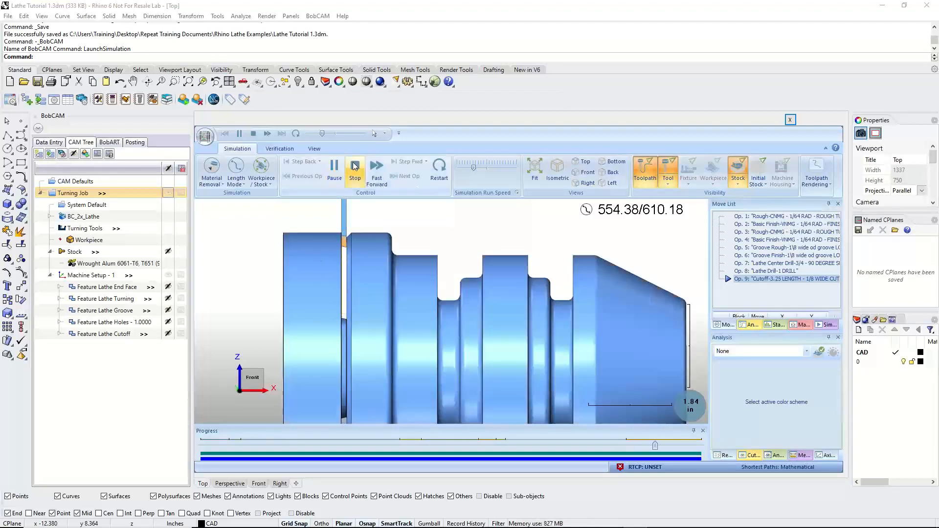
click(439, 166)
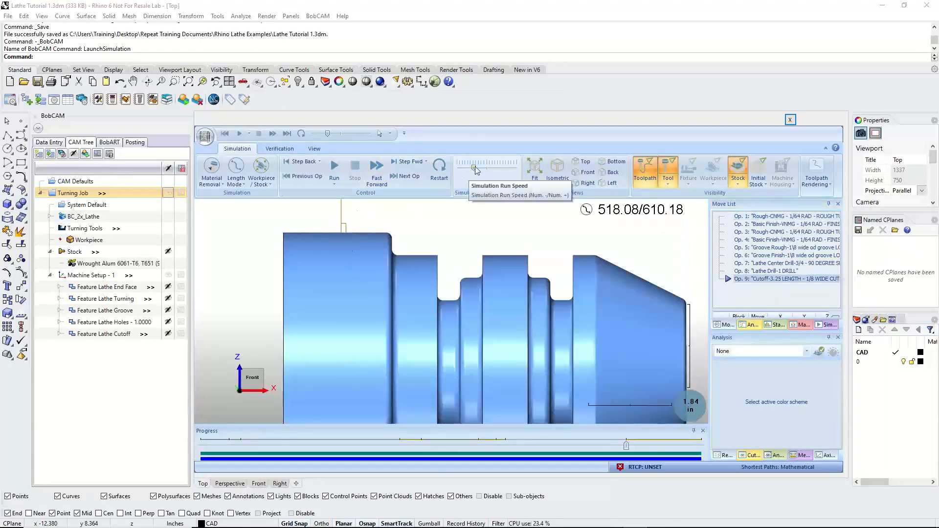
drag(476, 170, 473, 170)
click(334, 168)
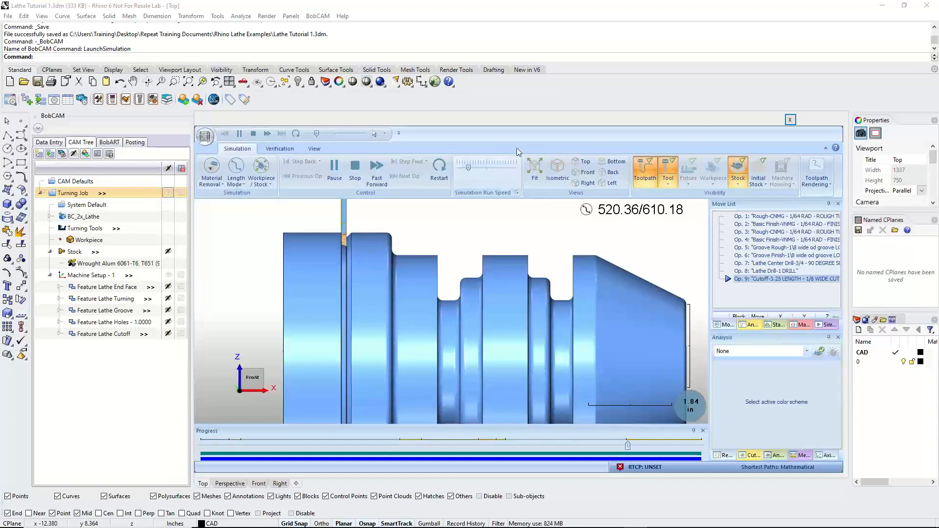
Raise the simulation speed and let the cutoff operation run to the end of the program
drag(472, 167, 477, 168)
scroll(417, 295, down, 3)
scroll(405, 295, up, 2)
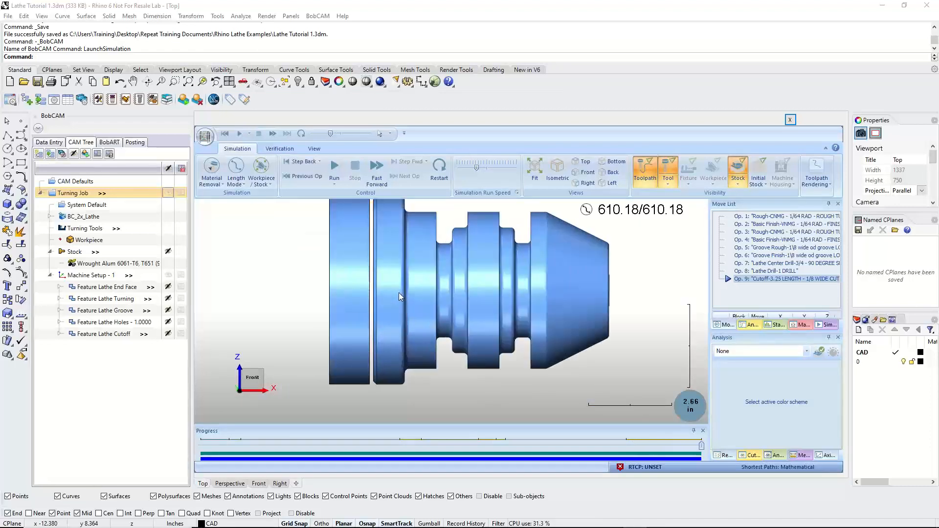
scroll(398, 293, down, 2)
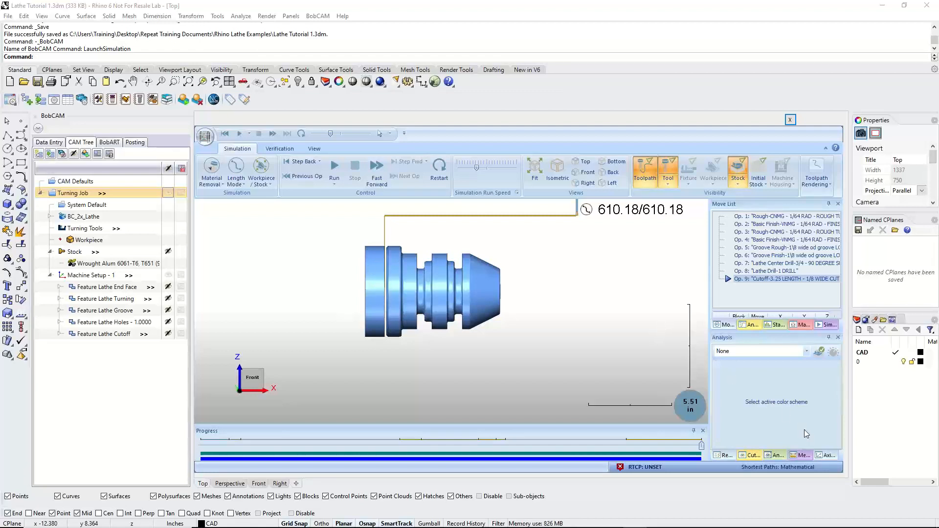
Show the simulator's Measure options and widen their pane so the full labels can be read
click(803, 456)
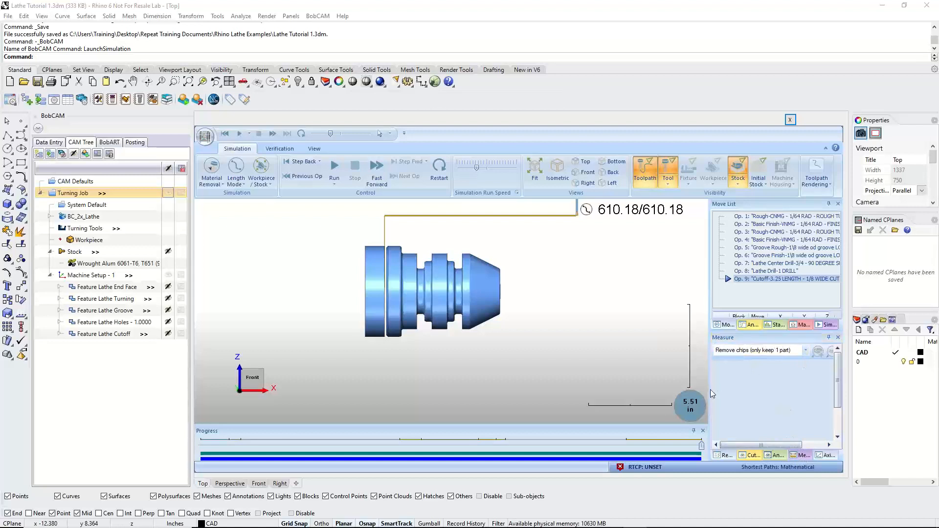
drag(709, 394, 664, 396)
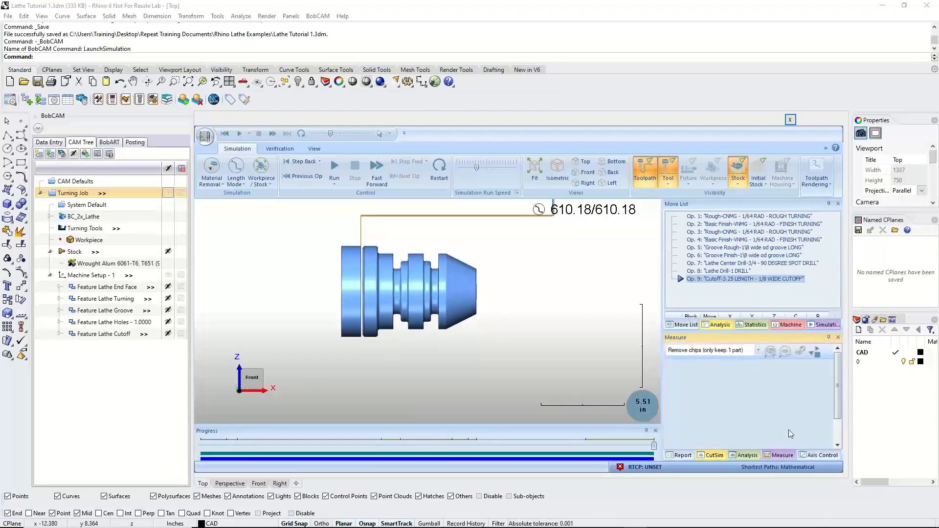
click(309, 150)
click(238, 149)
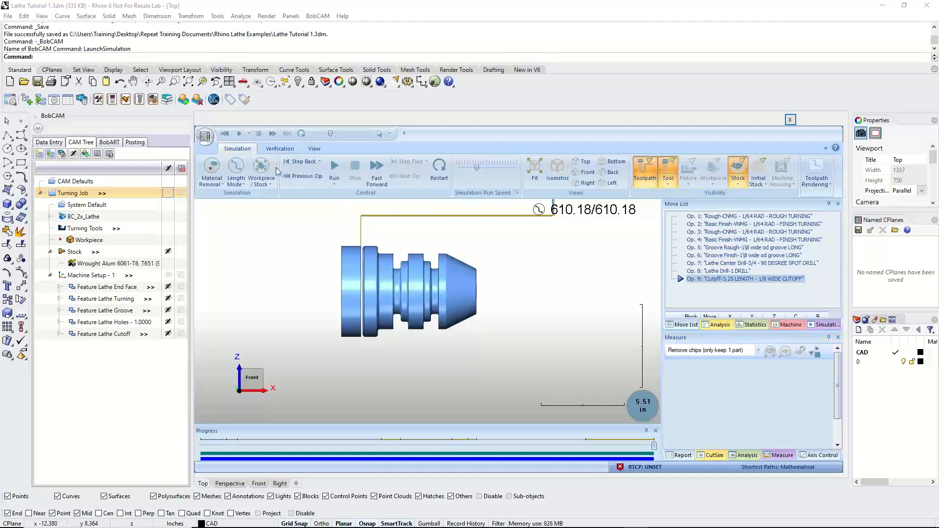
Remove the leftover stock with Remove chips (only keep 1 part), keeping the turned part, and set the measure mode to Off
click(717, 350)
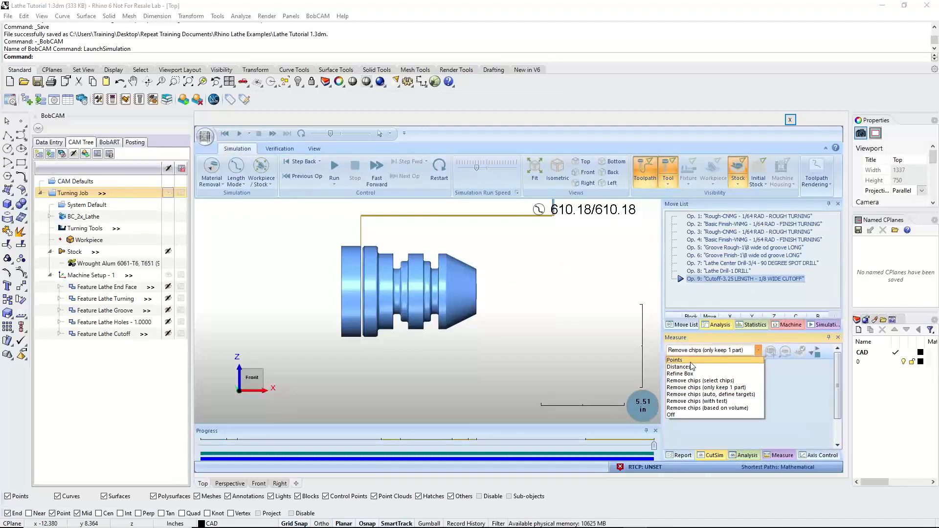
click(692, 389)
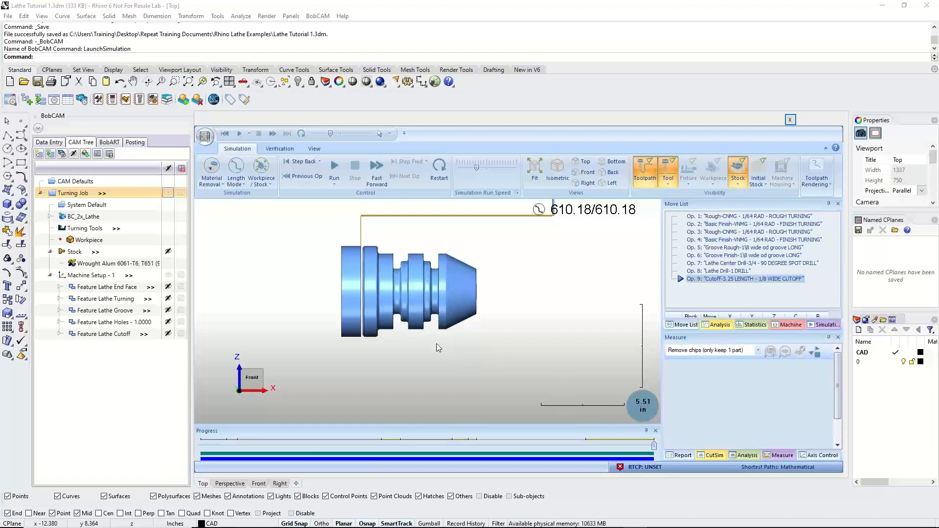
click(416, 292)
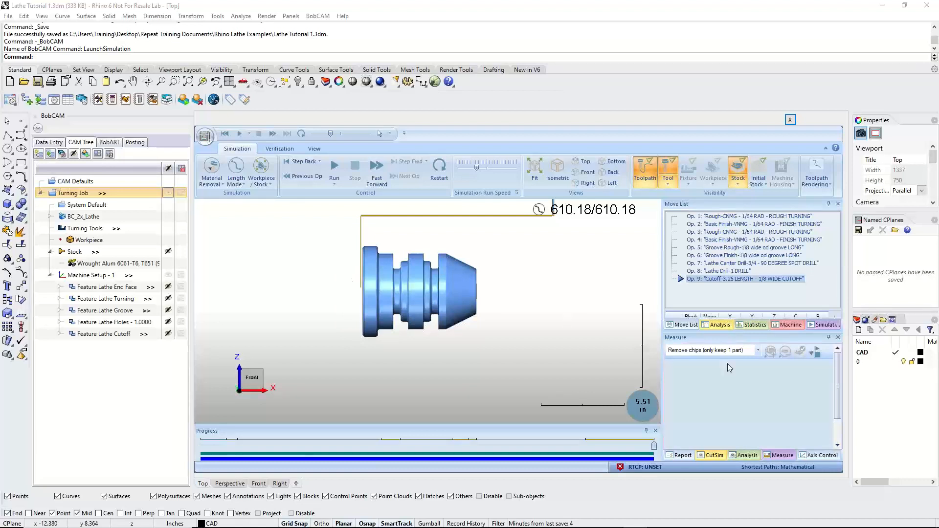
click(757, 352)
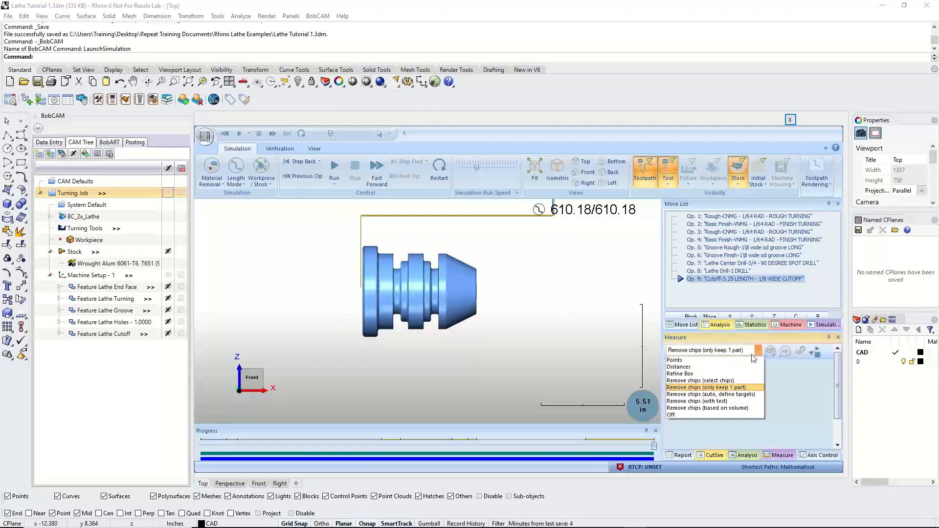
click(711, 415)
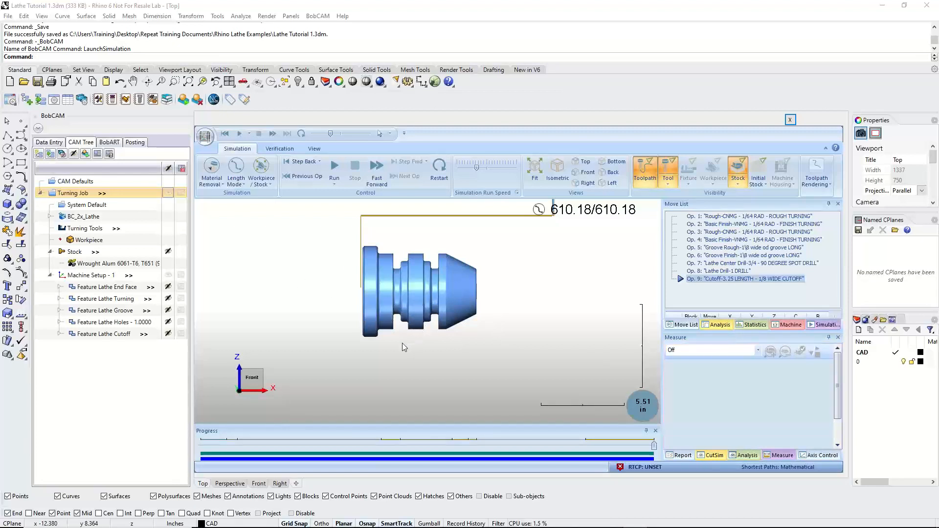
Inspect the cut-off part from an angle and from the Front view, and close the simulation
mouse_move(404, 342)
middle_down()
mouse_move(474, 342)
mouse_move(422, 345)
middle_up()
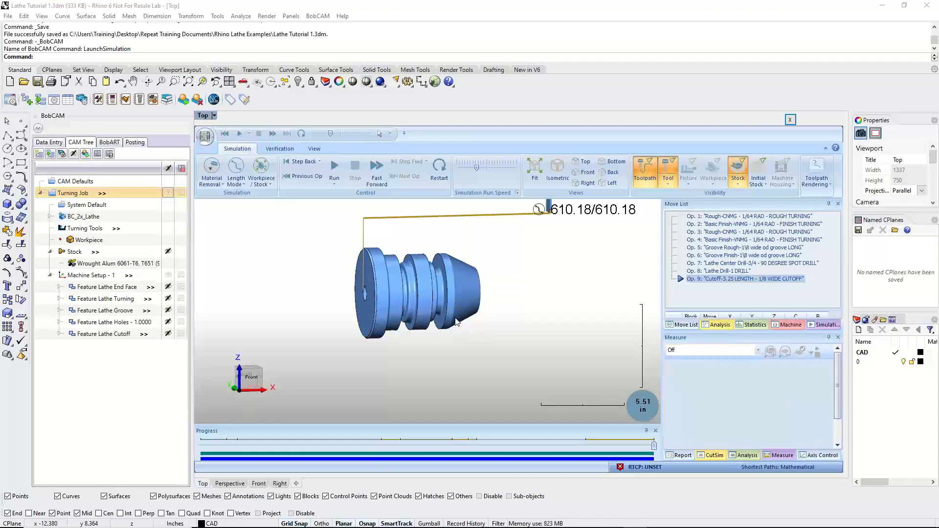
mouse_move(386, 298)
mouse_down()
mouse_move(489, 295)
mouse_move(394, 282)
mouse_move(376, 293)
mouse_up()
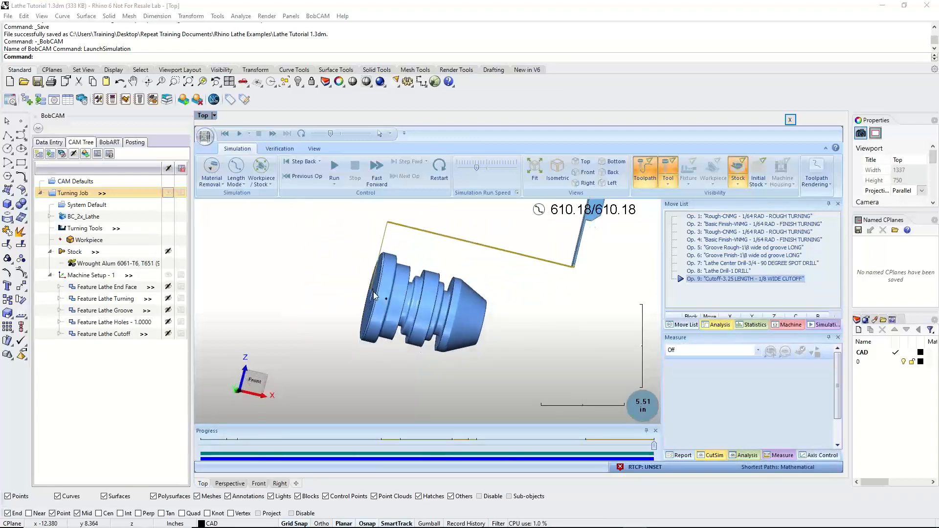
click(589, 165)
click(589, 167)
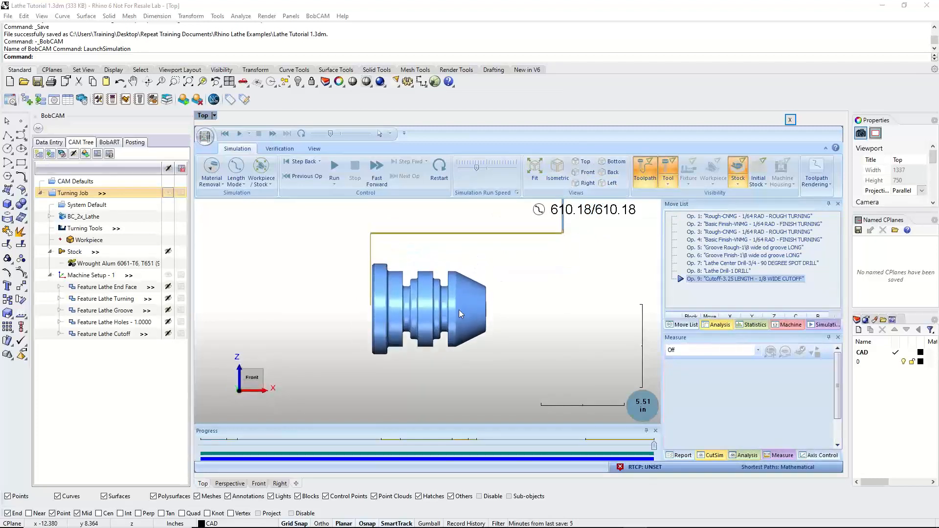
scroll(449, 316, up, 3)
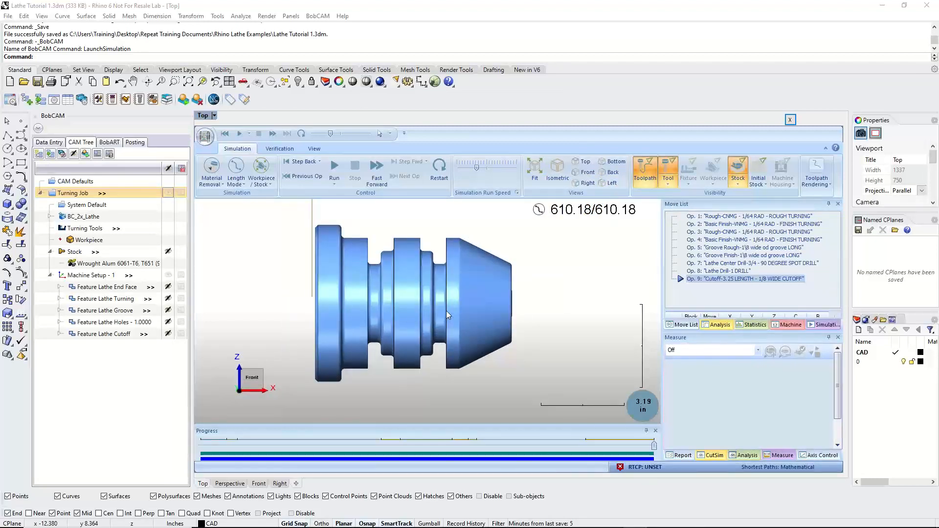
click(791, 121)
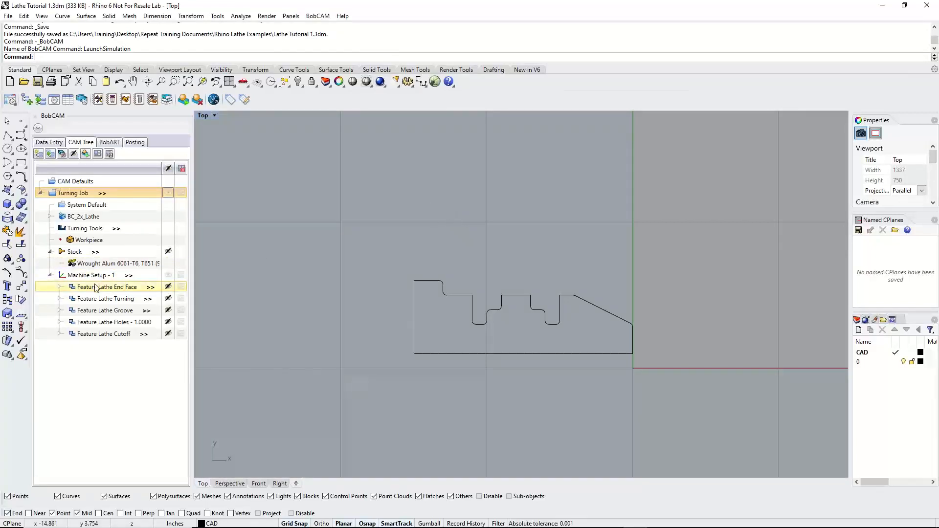
Switch to the CAM Quick Guide in the browser and review the step on posting the job
drag(0, 42, 632, 26)
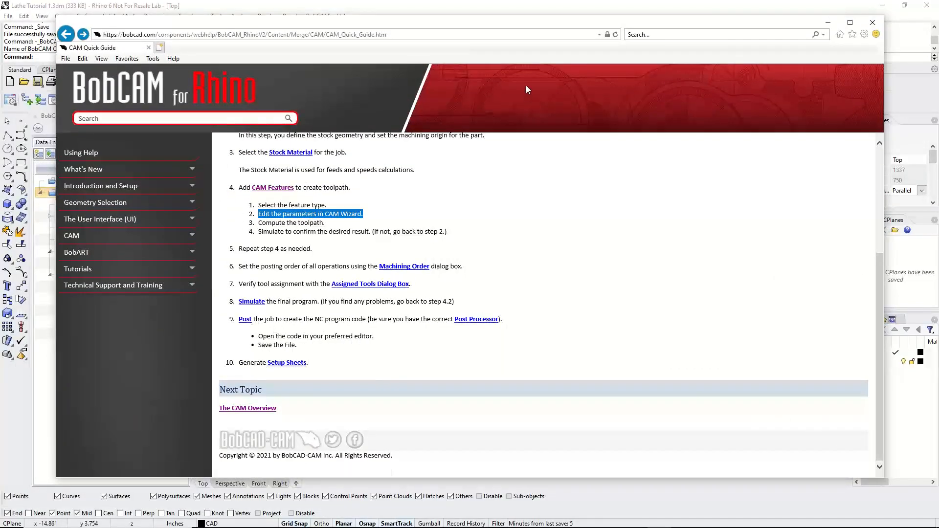
drag(550, 22, 550, 90)
drag(182, 83, 186, 40)
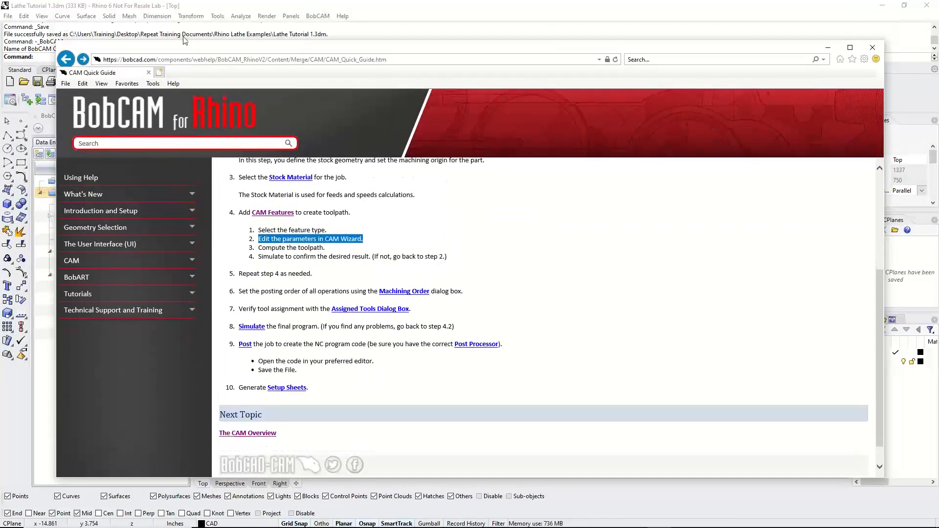
drag(436, 50, 0, 64)
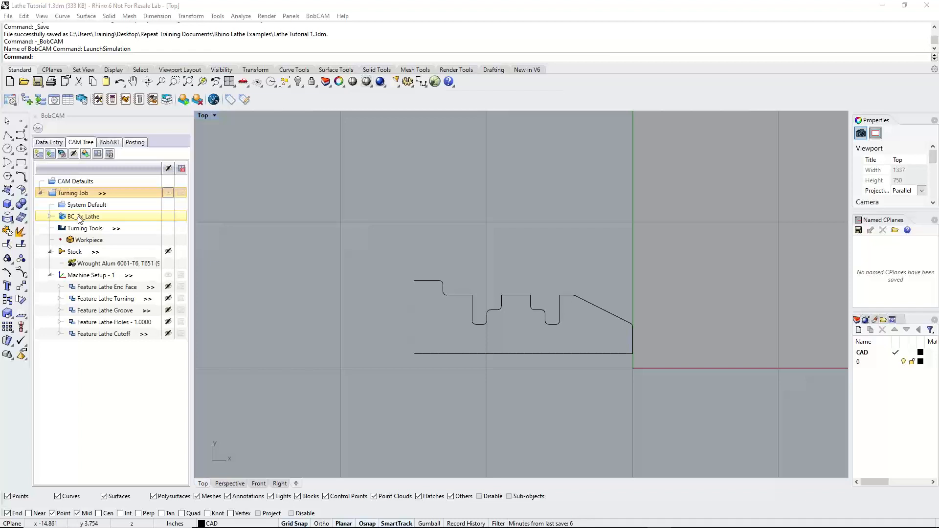
Check which post processor file is assigned to the BC_2x_Lathe machine, and leave the assignment as it is
click(50, 218)
click(124, 229)
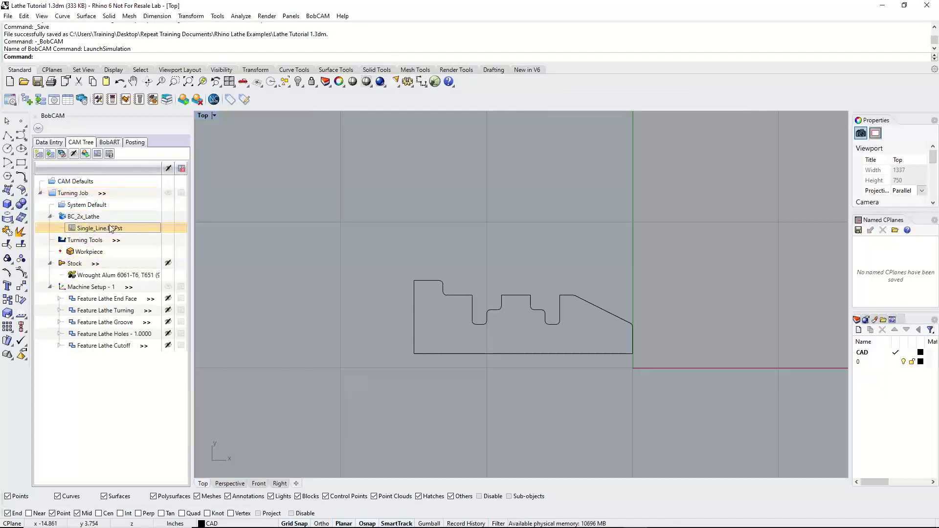
right_click(101, 230)
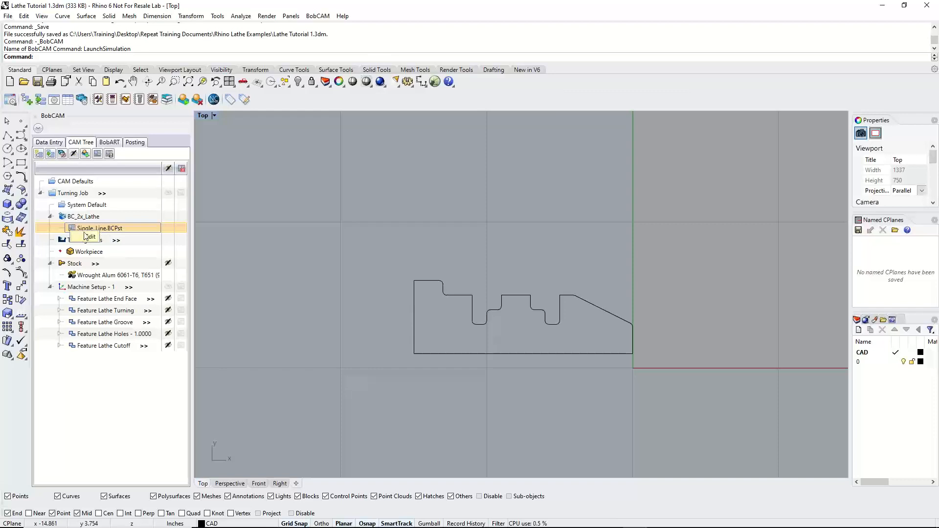
click(88, 237)
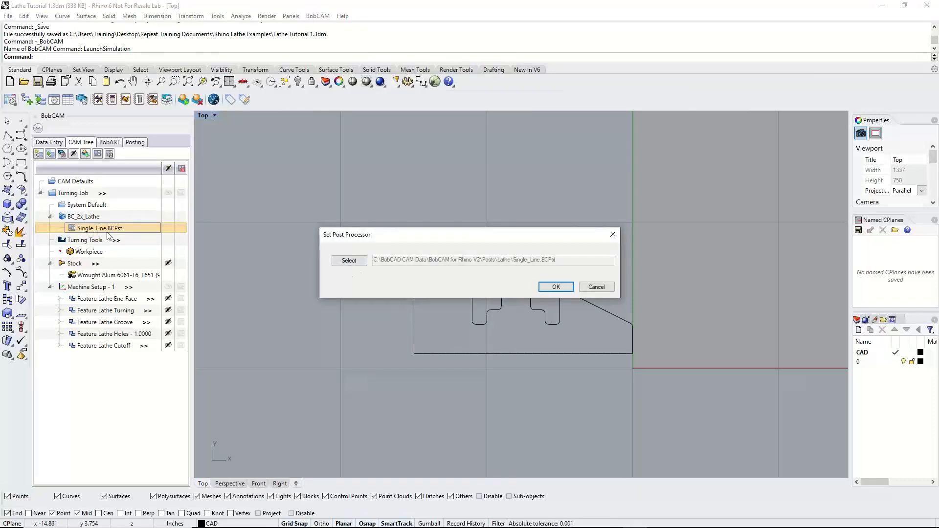
click(590, 287)
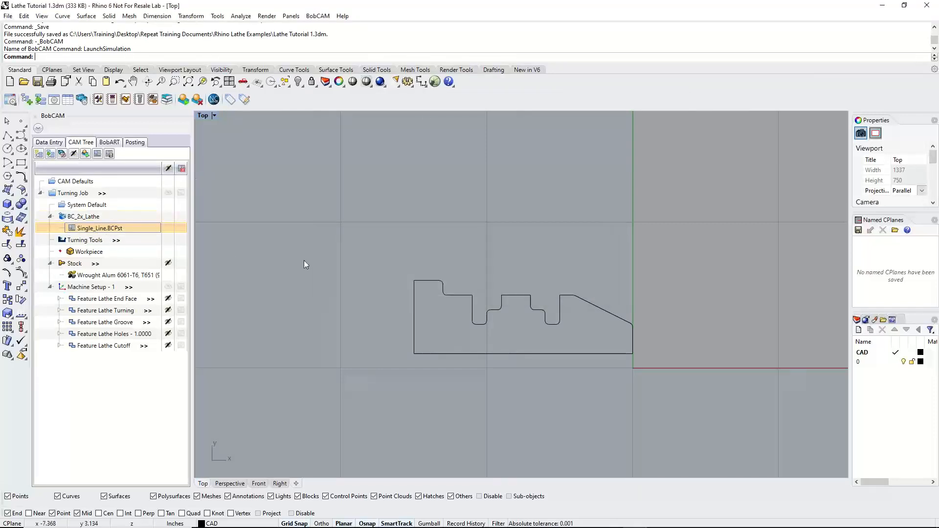
Browse for a post processor for the BC_2x_Lathe machine, widen the file list and sort the lathe posts by name
right_click(106, 230)
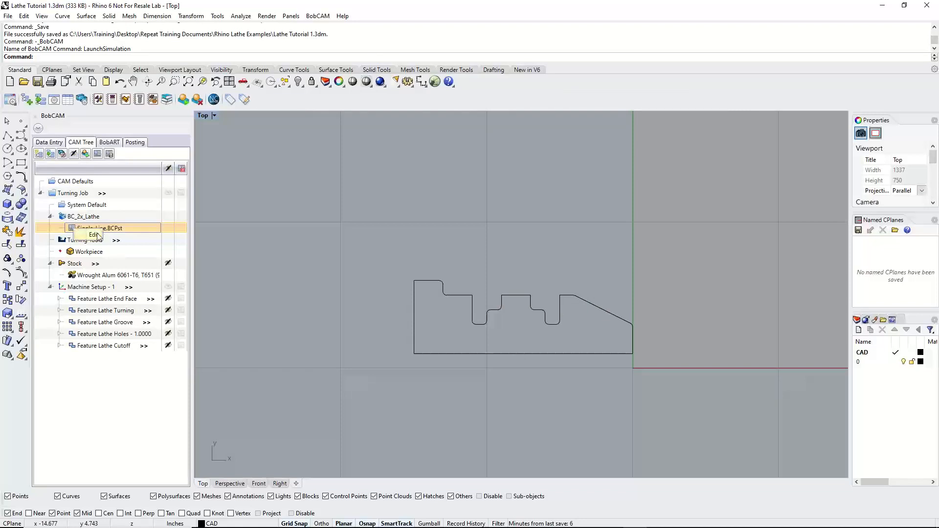
click(95, 236)
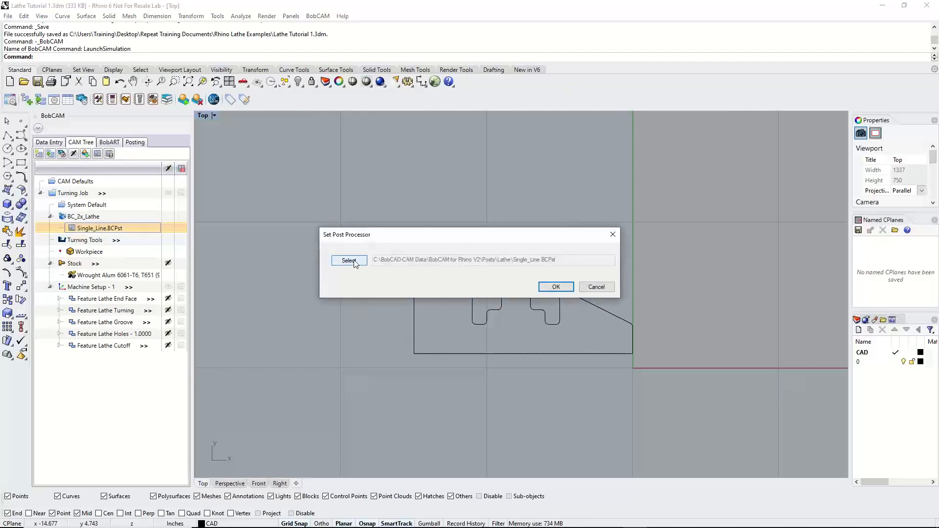
click(350, 261)
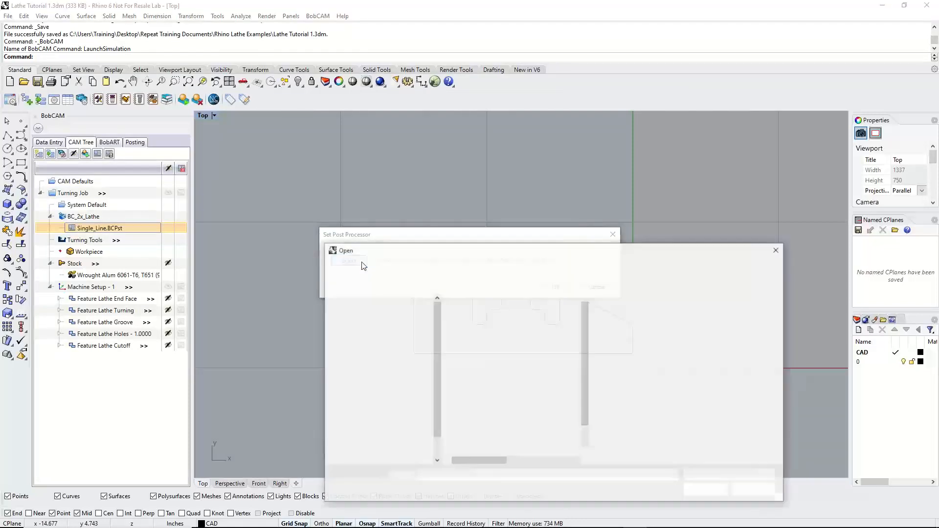
drag(510, 252, 445, 137)
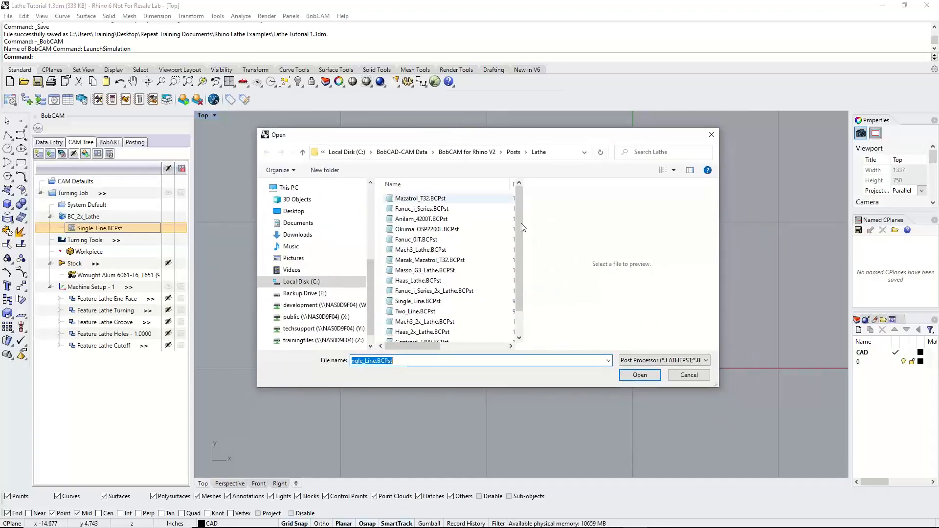
drag(523, 217, 678, 220)
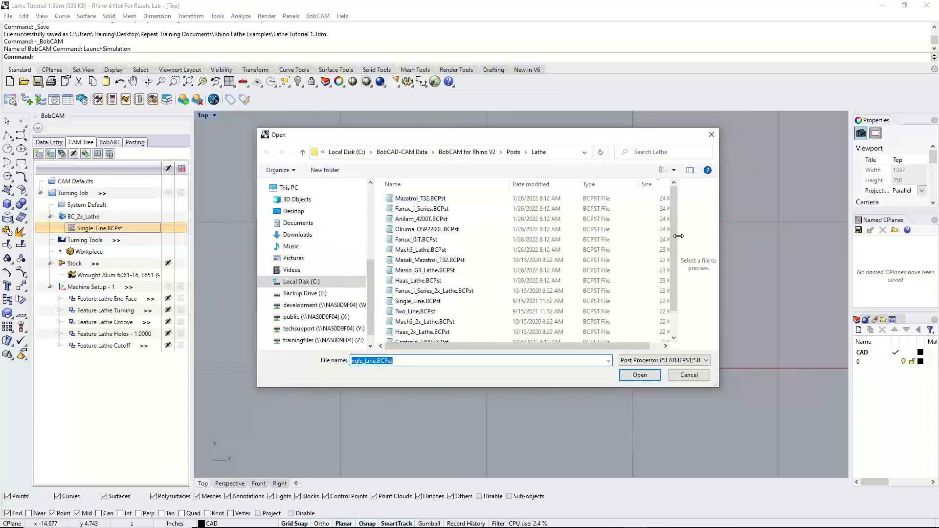
click(443, 185)
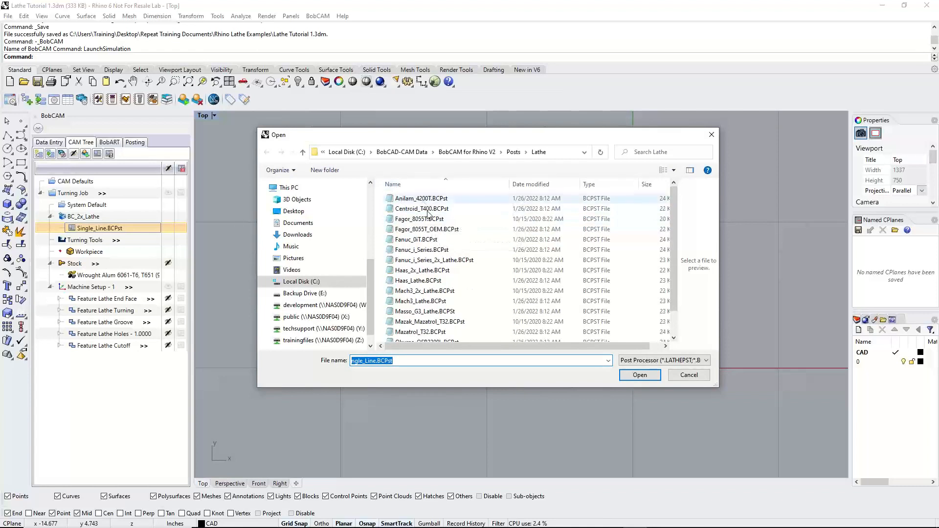
Look through the available lathe posts and set Single_Line.BCPst as the post processor
scroll(436, 240, down, 1)
scroll(435, 237, up, 1)
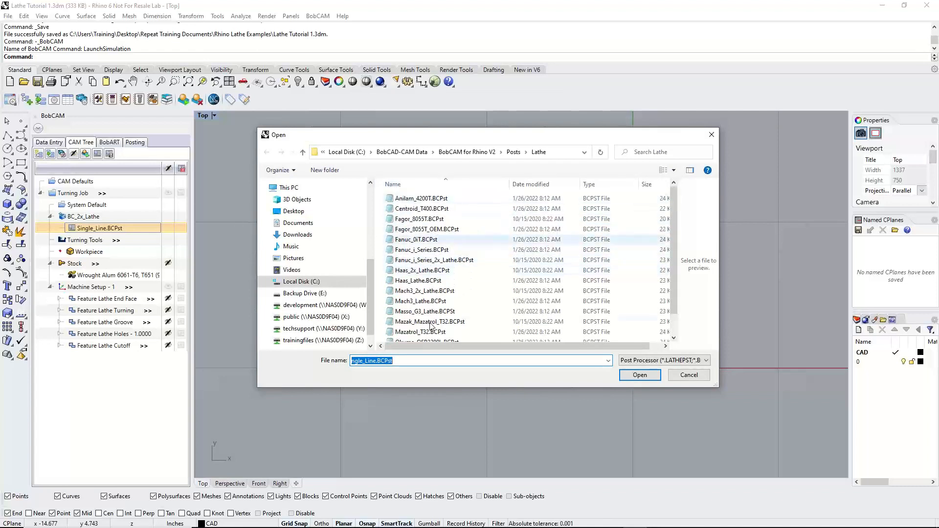
scroll(432, 225, down, 1)
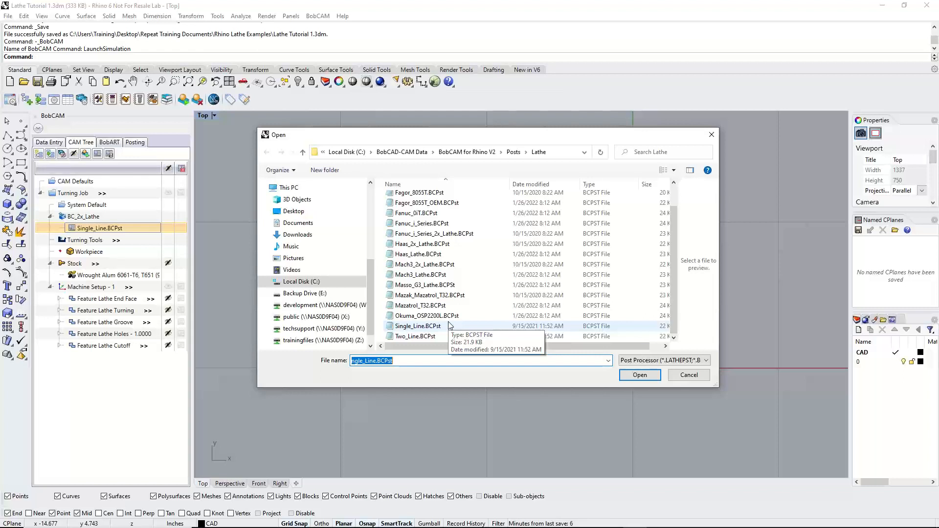
scroll(449, 325, up, 1)
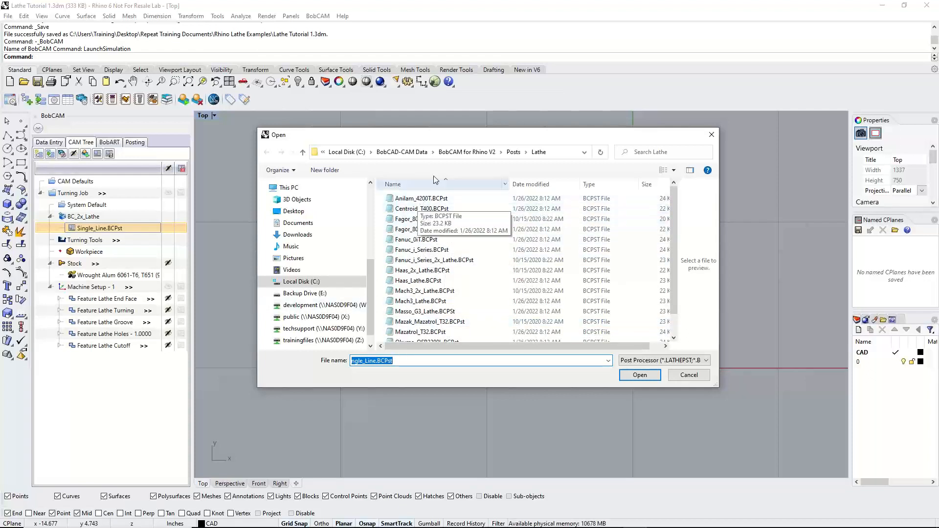
scroll(450, 330, down, 1)
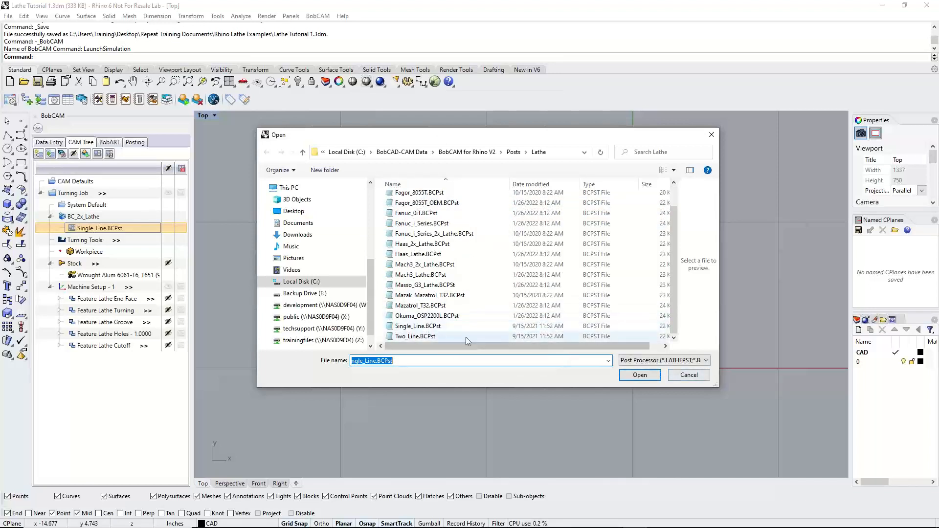
click(414, 328)
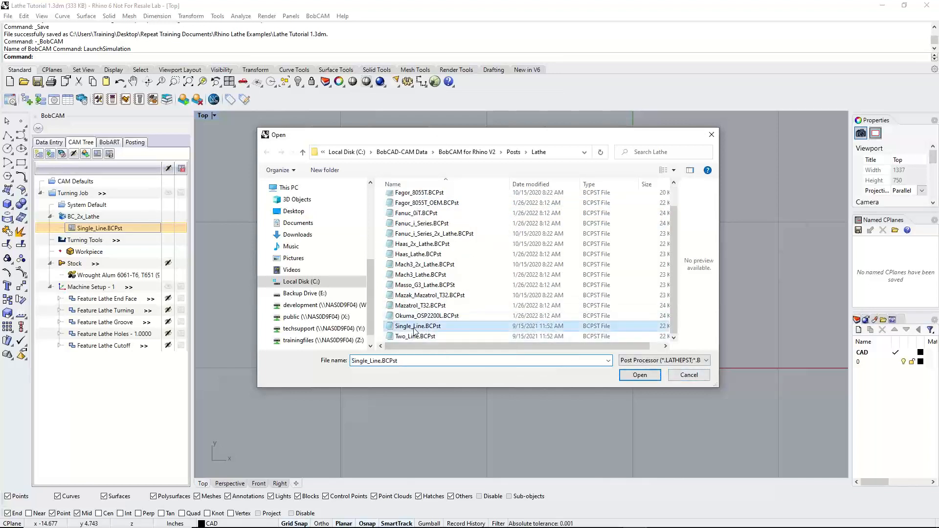
click(640, 374)
click(557, 287)
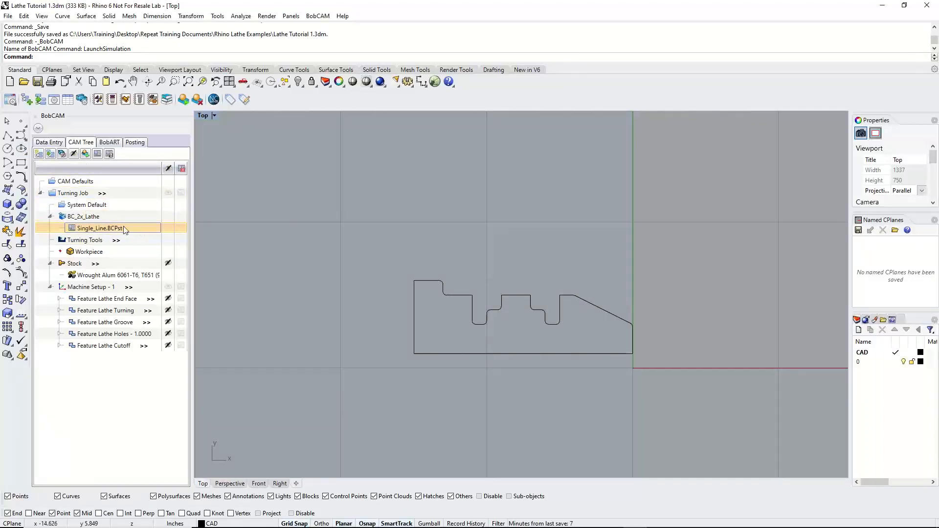
Post the Turning Job and look through the generated NC code
right_click(70, 193)
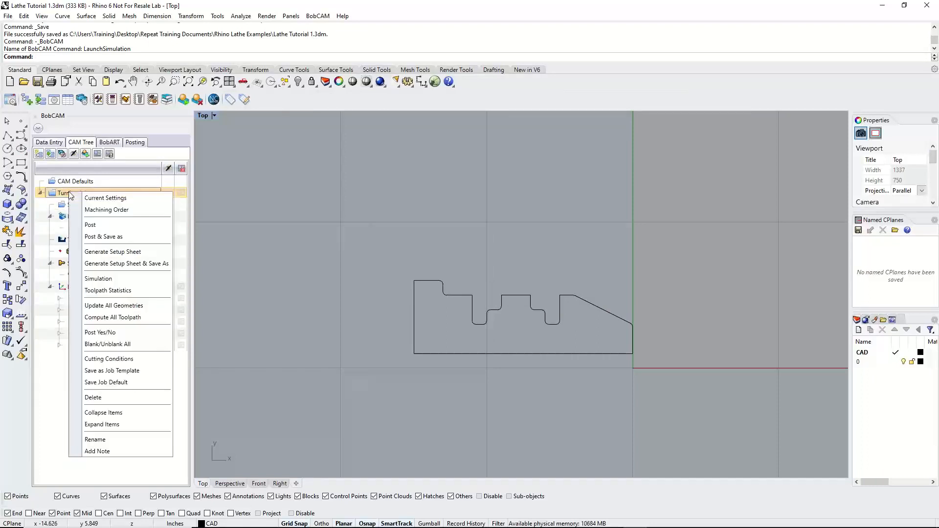
click(108, 228)
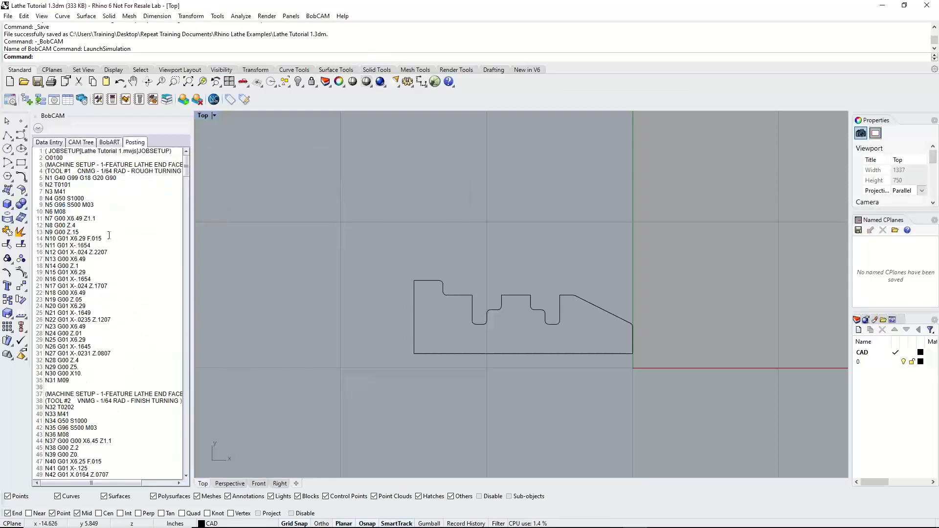
scroll(121, 276, down, 13)
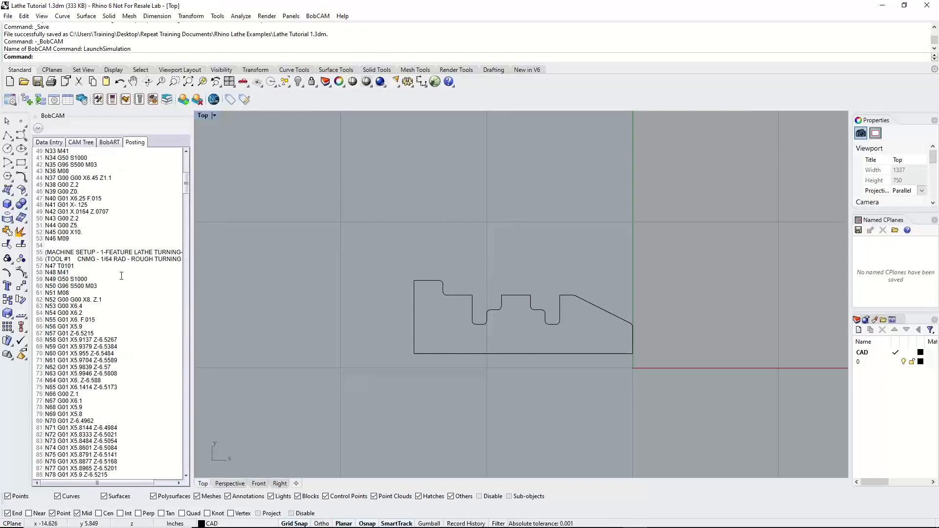
scroll(121, 276, up, 9)
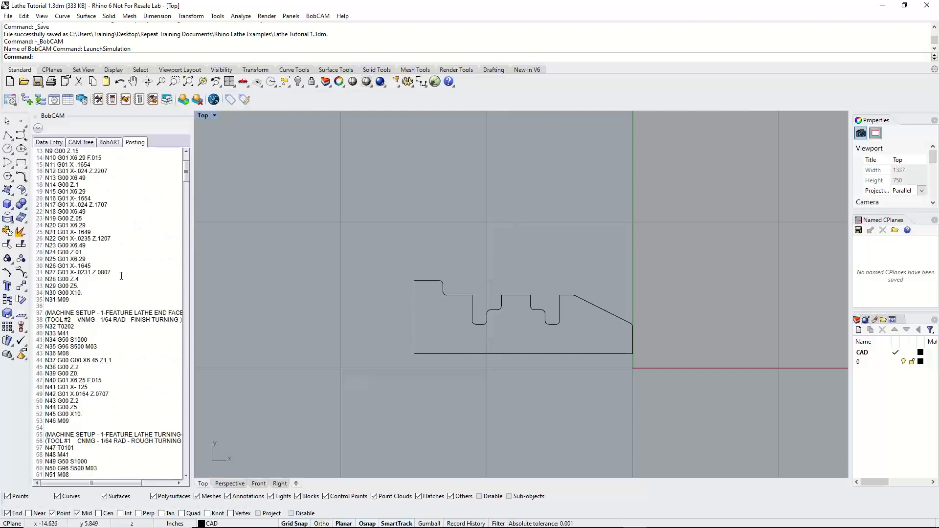
scroll(121, 276, up, 4)
Open the posted code in the NC Editor and examine its first blocks, including the N3 and N7 lines
right_click(97, 213)
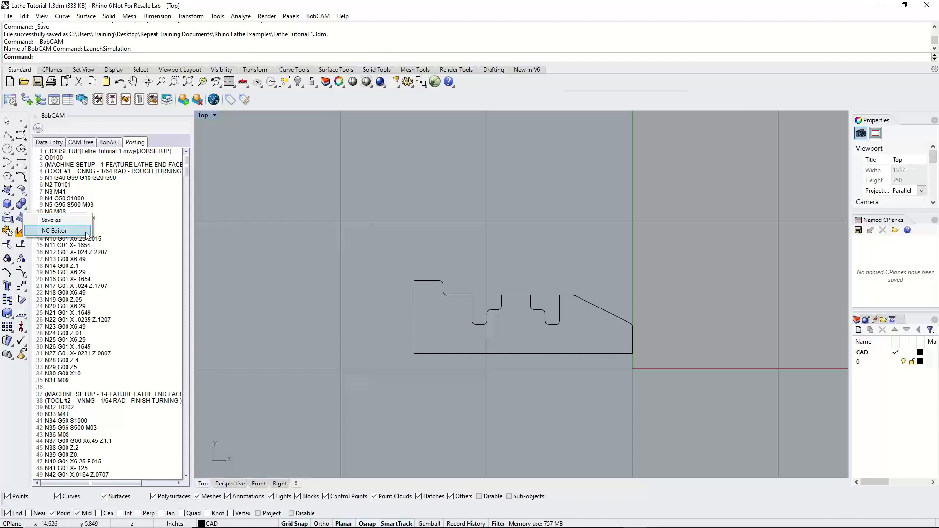
click(113, 250)
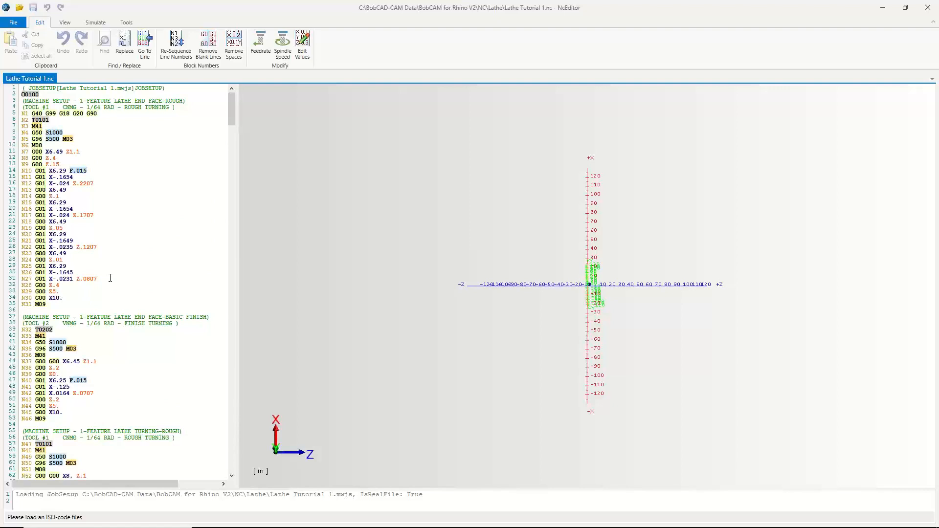
double_click(37, 134)
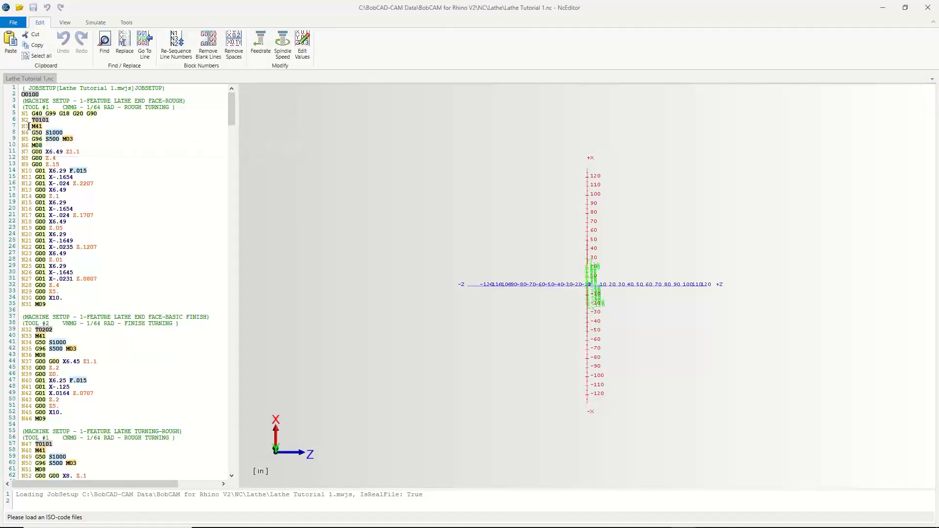
double_click(29, 126)
double_click(77, 152)
scroll(81, 352, down, 7)
scroll(80, 352, up, 7)
Check the file types offered for saving the NC program, cancel the save, and close the NC Editor
click(13, 23)
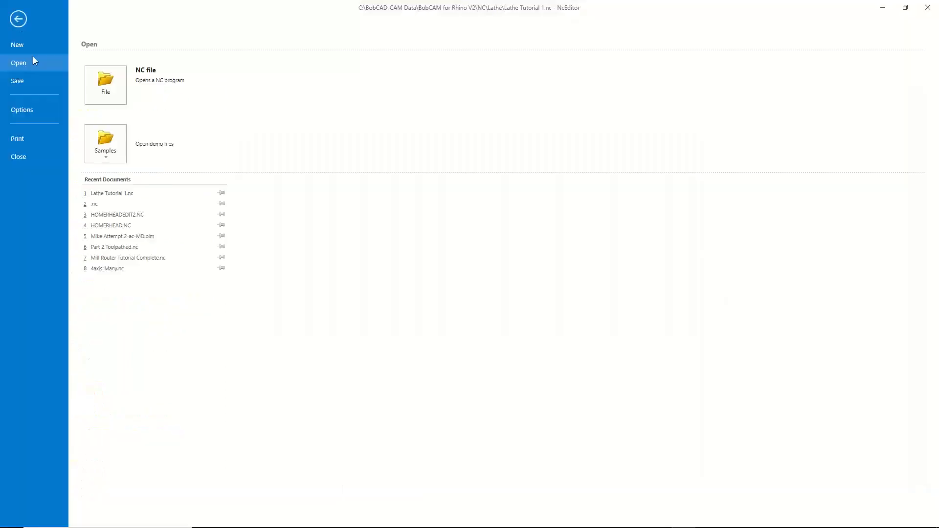
click(17, 82)
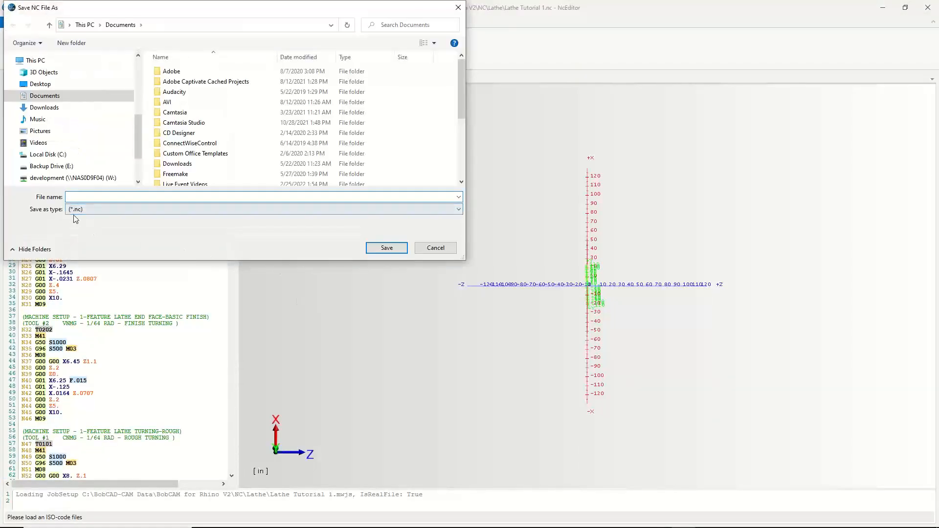
click(81, 211)
click(81, 211)
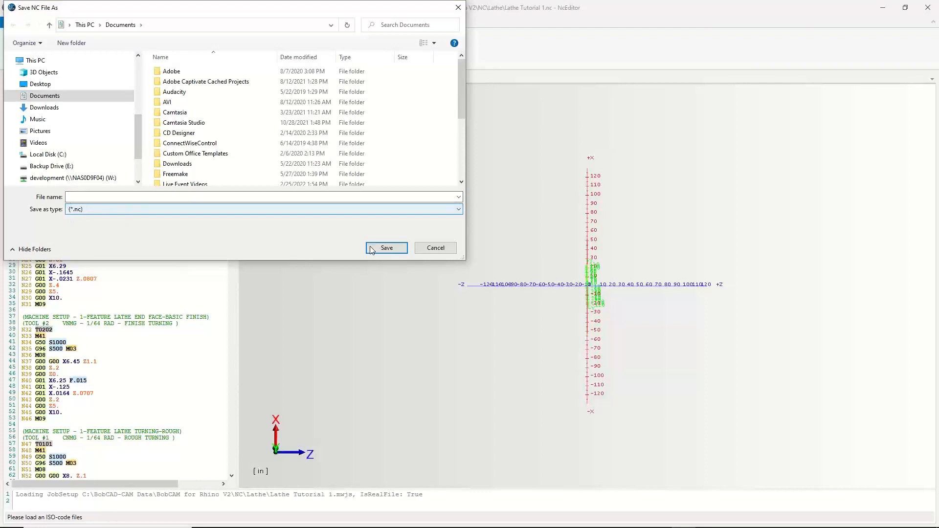
click(442, 248)
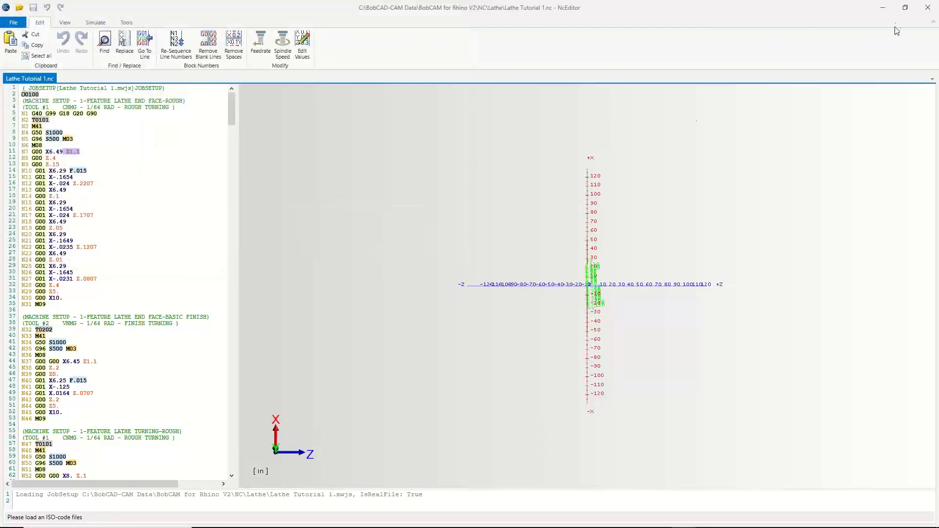
click(928, 8)
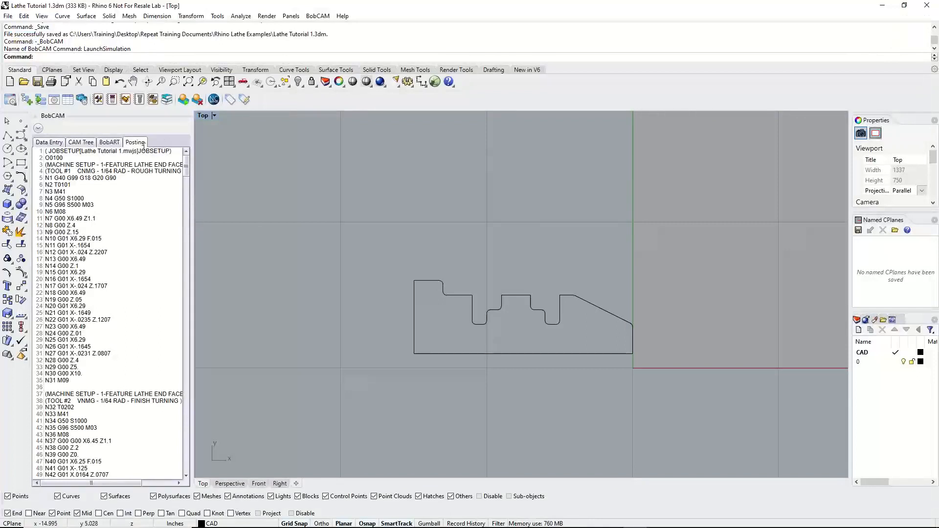
Switch to the CAM Quick Guide in the browser and review step 10 on generating setup sheets
right_click(92, 264)
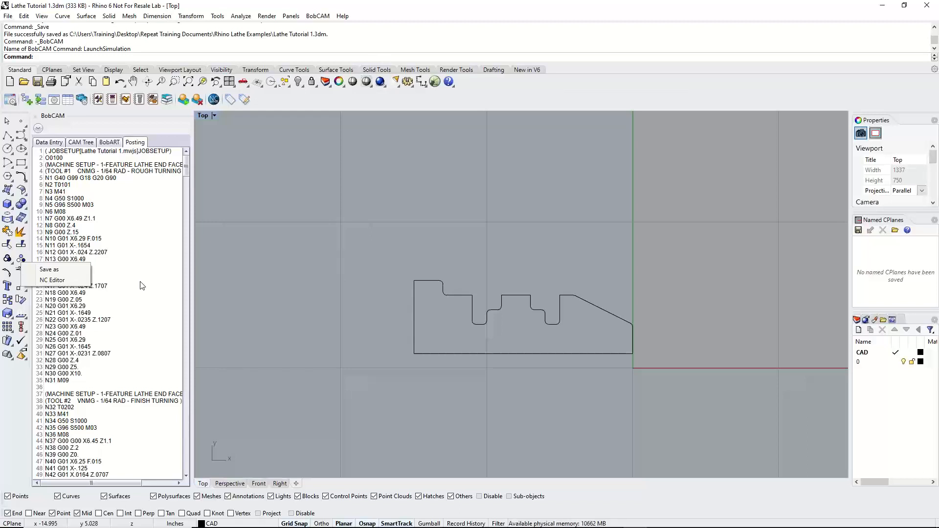
click(131, 222)
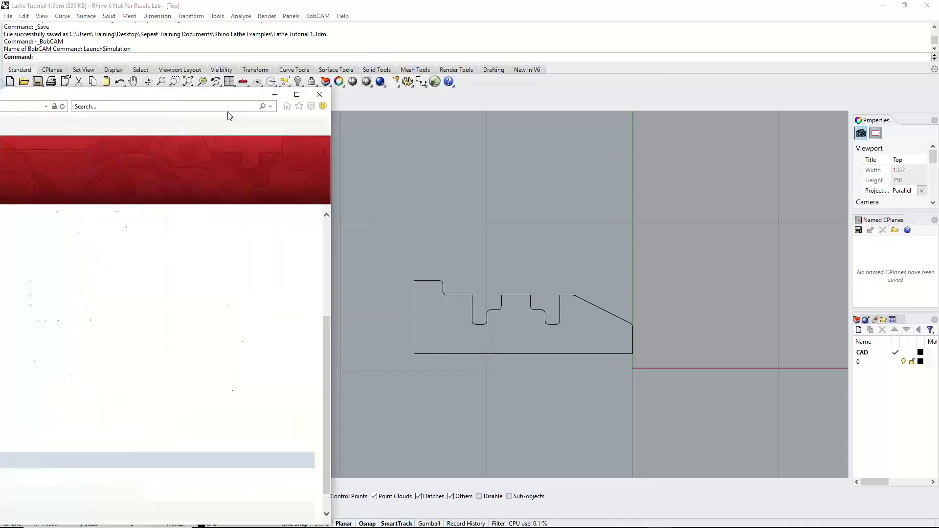
drag(228, 113, 640, 50)
scroll(459, 261, down, 2)
click(318, 367)
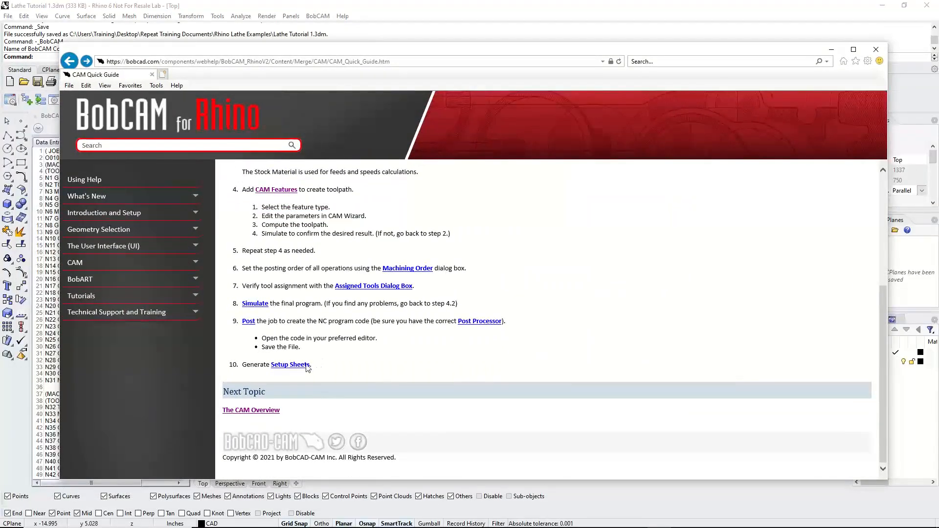
triple_click(306, 367)
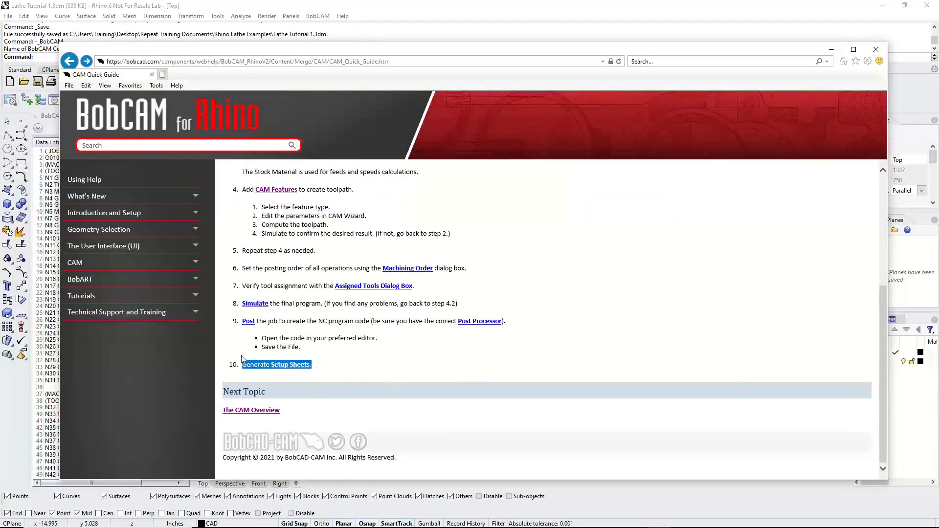
click(448, 372)
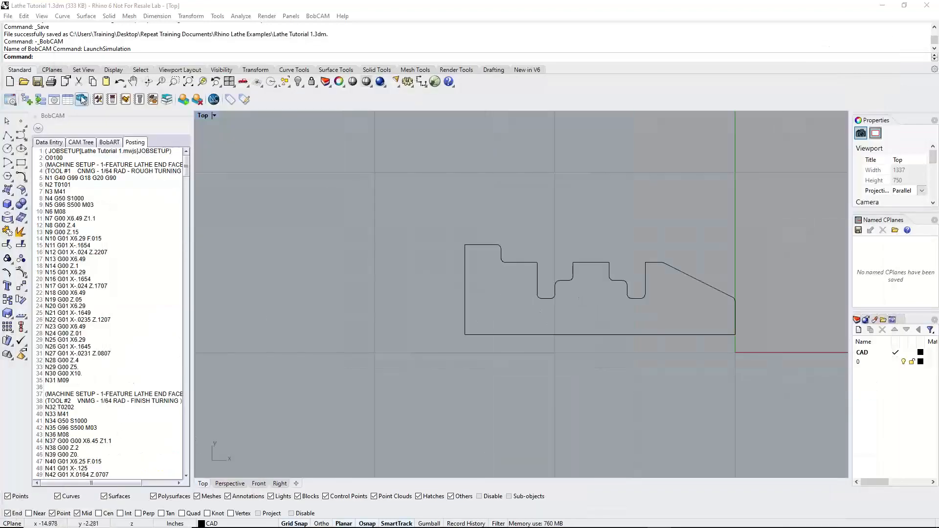
Return to Rhino and show the CAM Tree with the Turning Job
click(82, 142)
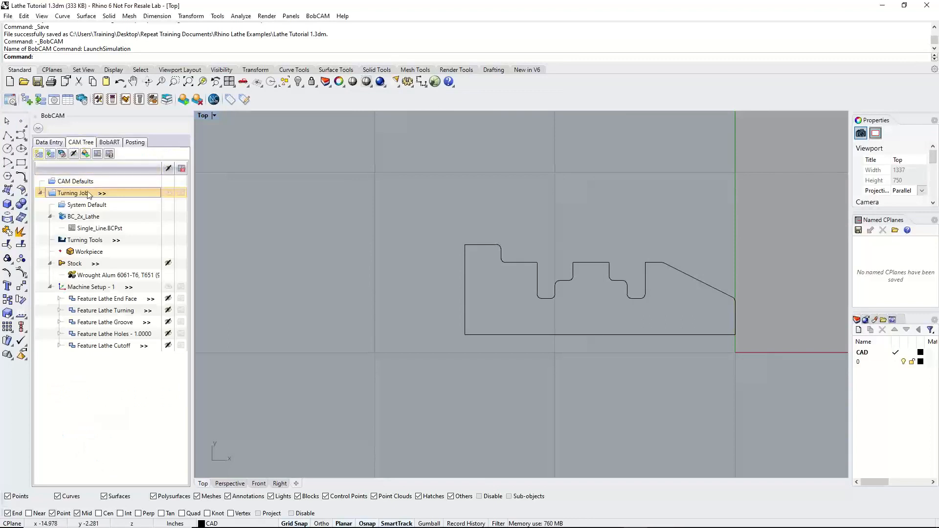
scroll(305, 302, down, 3)
scroll(380, 298, up, 3)
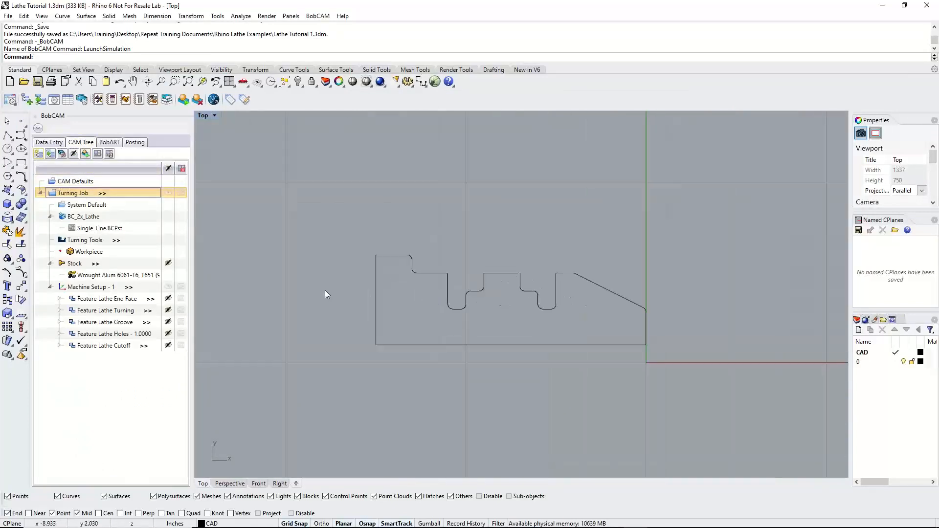
right_click(81, 193)
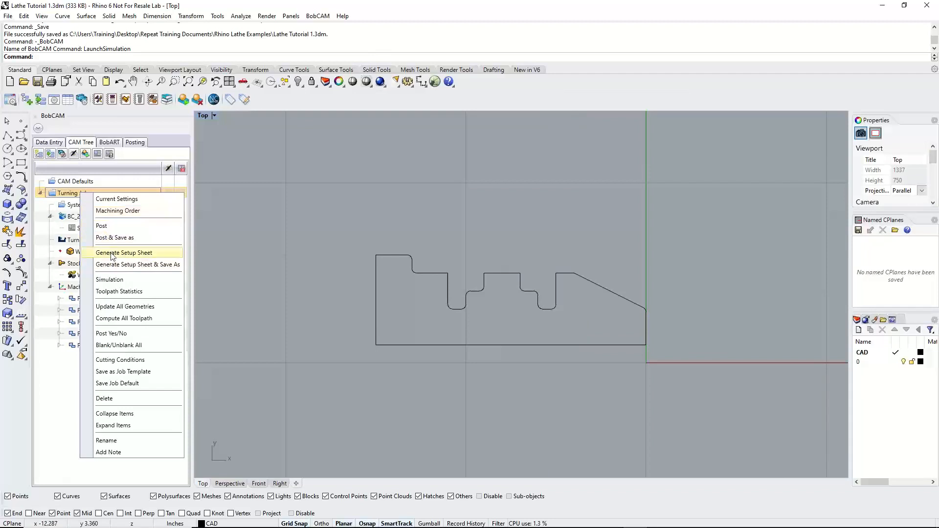
click(323, 203)
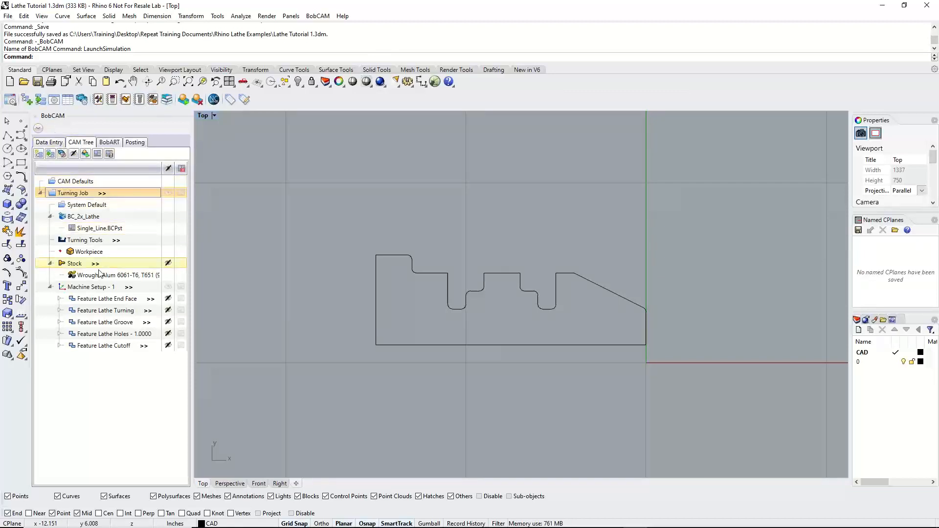
click(93, 288)
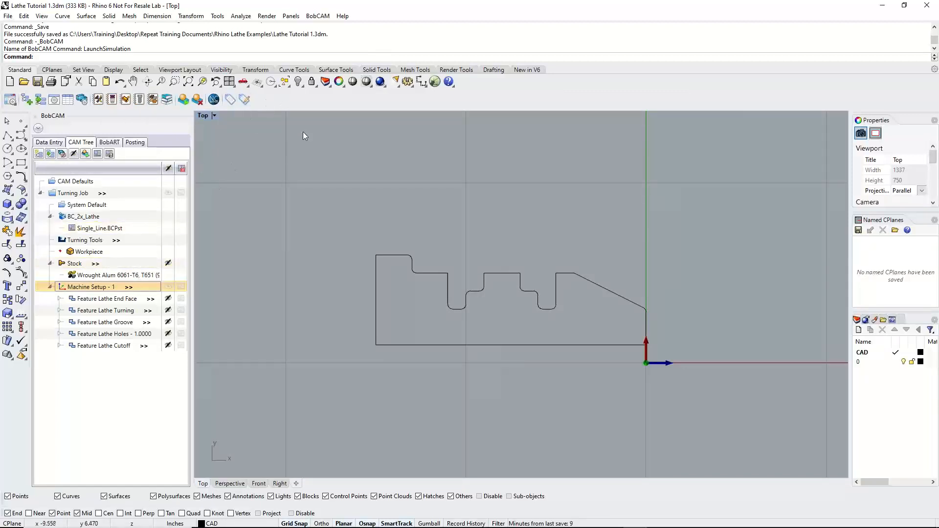
right_click(271, 99)
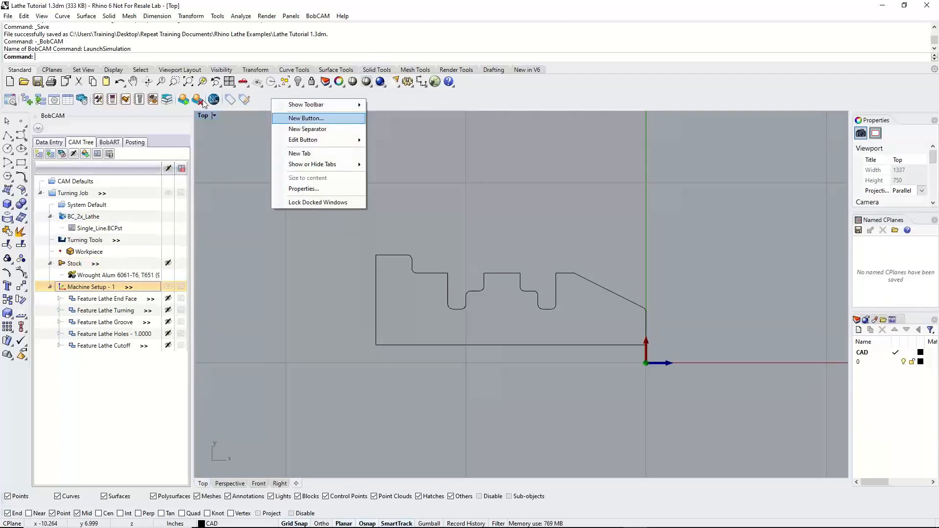
click(181, 101)
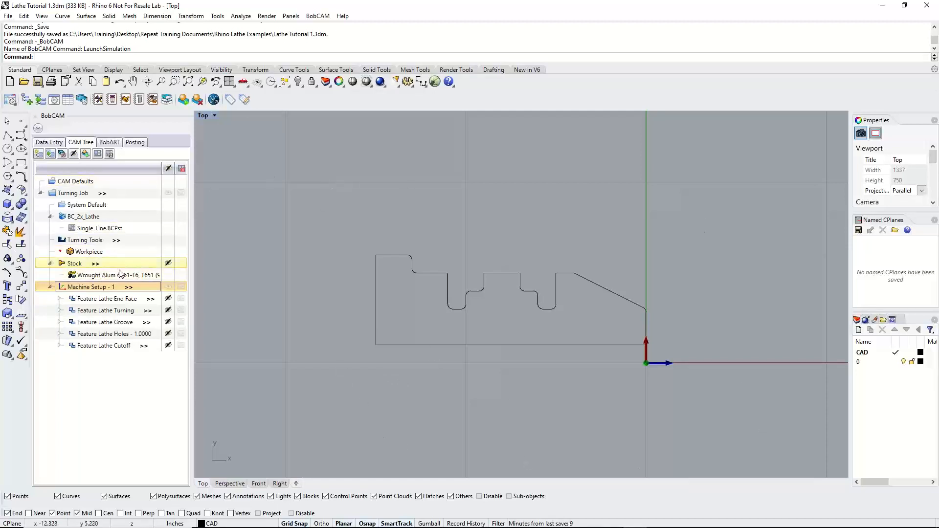
Show the stock around the part profile and display the origin of Machine Setup - 1
click(168, 263)
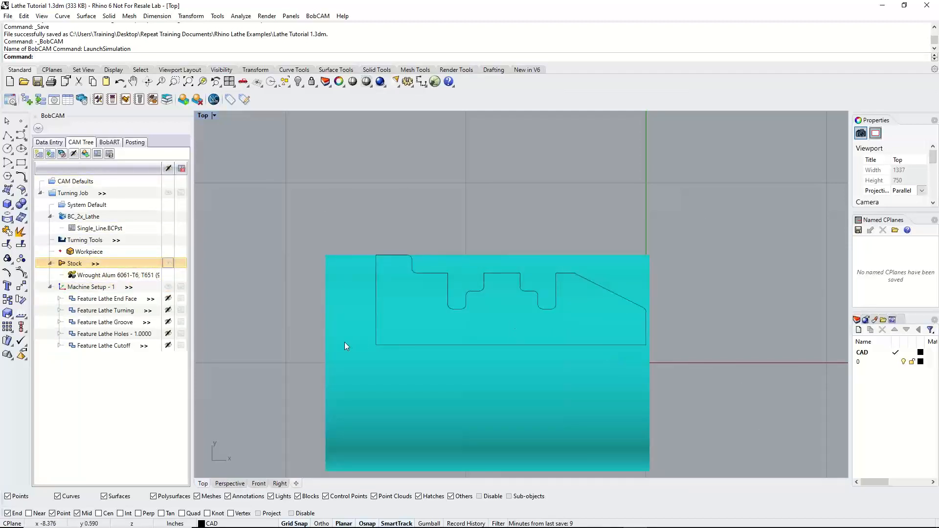
click(109, 290)
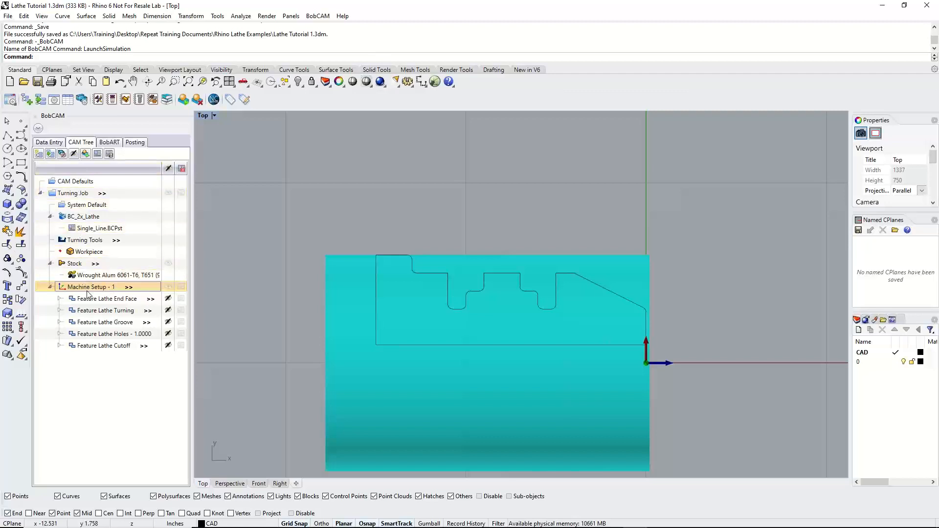
Generate a setup sheet for the Turning Job using the Full Setup Sheet template, with the whole stock in view
right_click(85, 195)
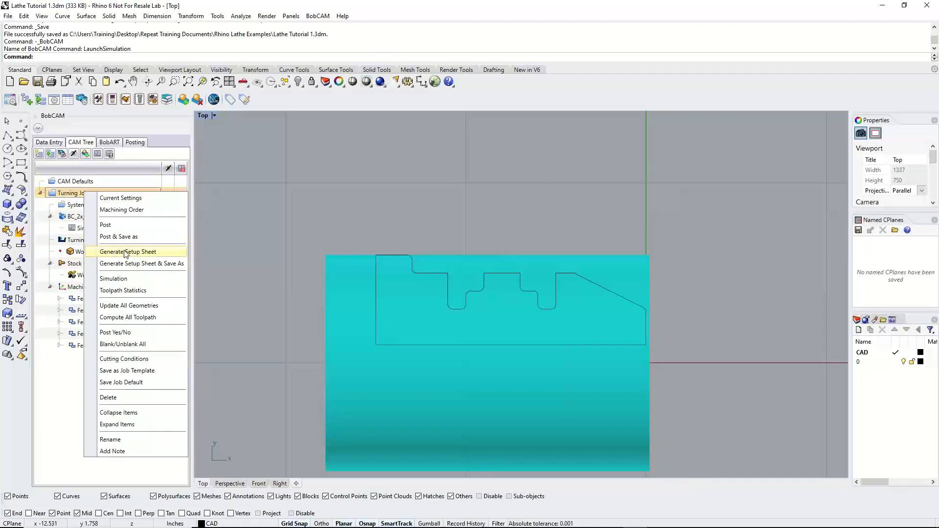
scroll(526, 345, down, 5)
scroll(559, 366, up, 4)
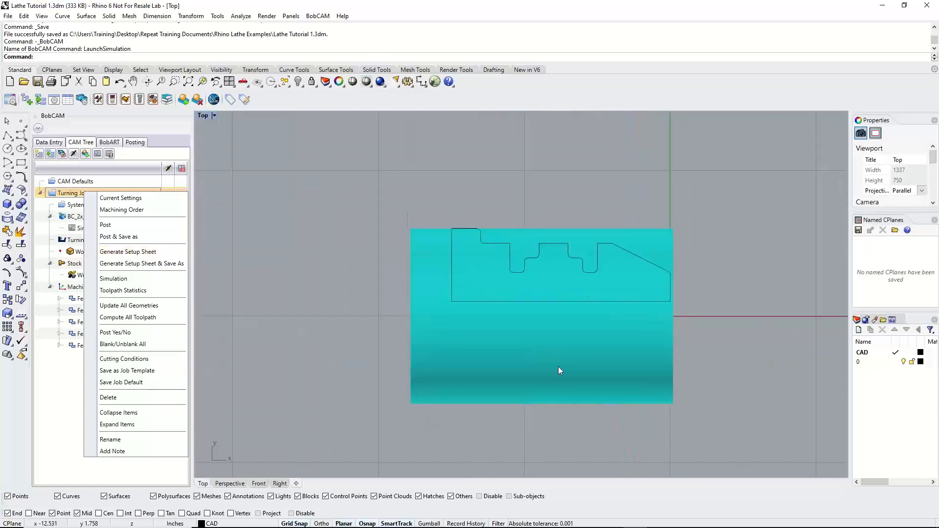
scroll(617, 433, up, 1)
scroll(673, 428, down, 2)
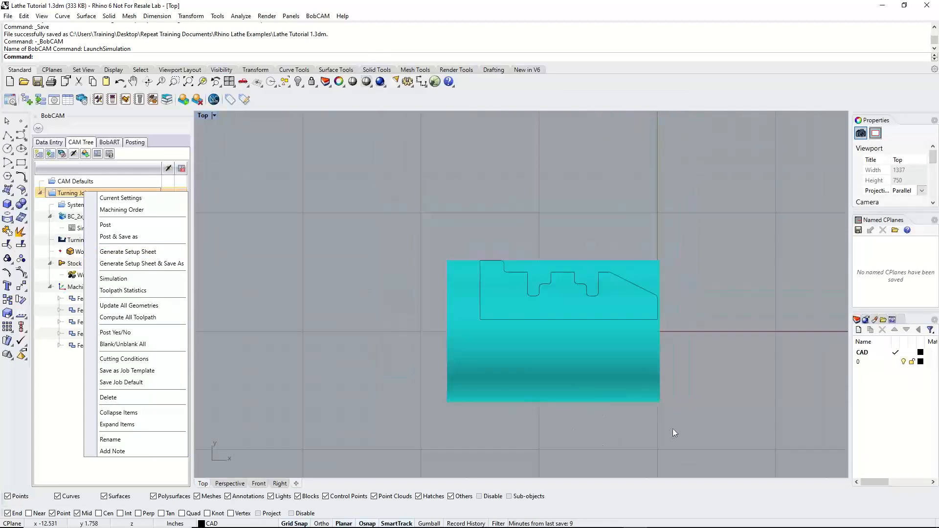
scroll(632, 420, up, 1)
scroll(632, 419, up, 1)
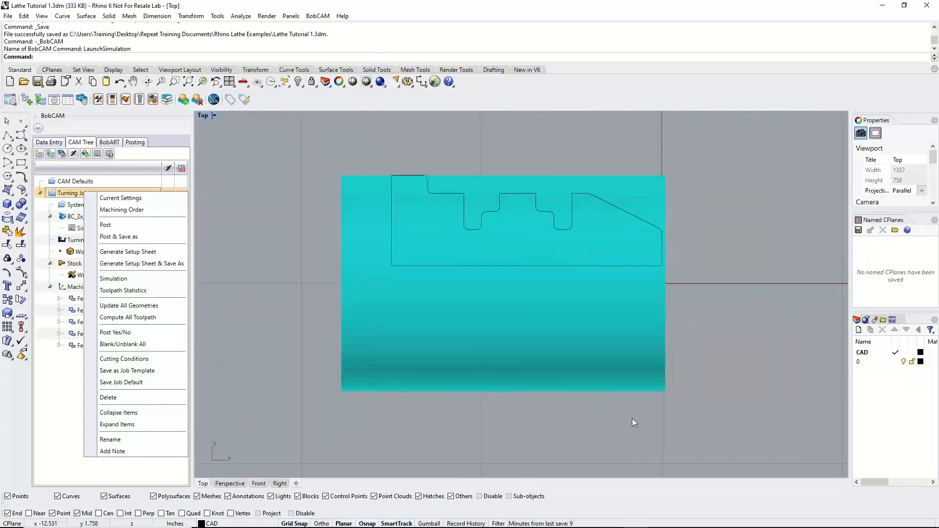
click(123, 252)
click(517, 261)
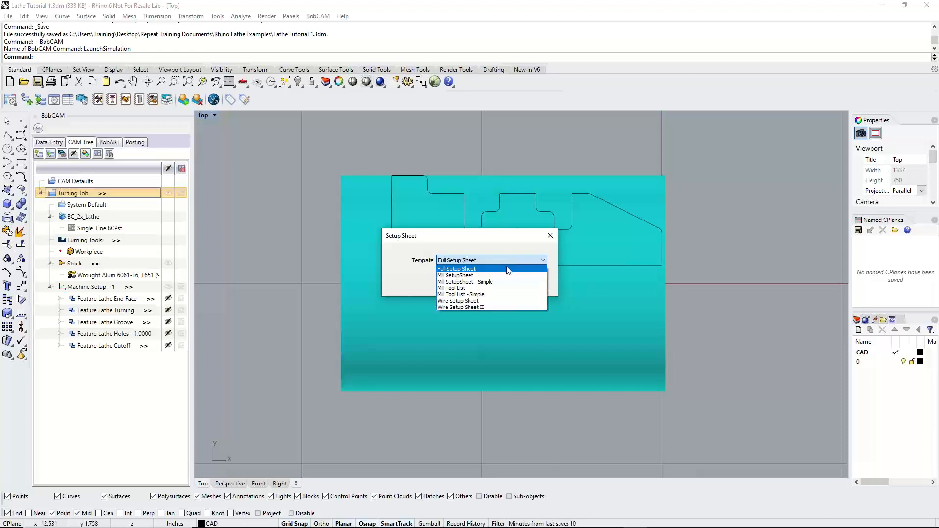
click(507, 269)
click(481, 287)
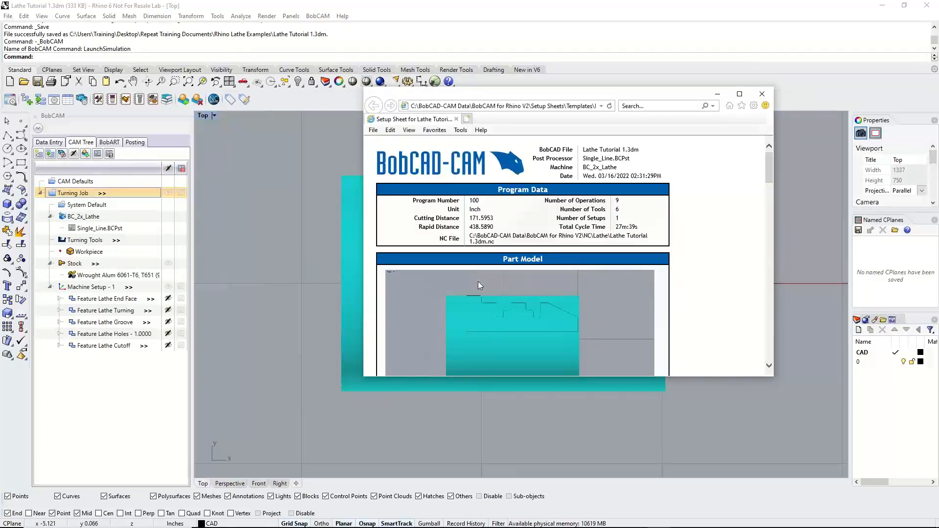
Review the browser options in BobCAM's general system settings, toggling Use Default Browser on and back off, and close the settings
click(55, 103)
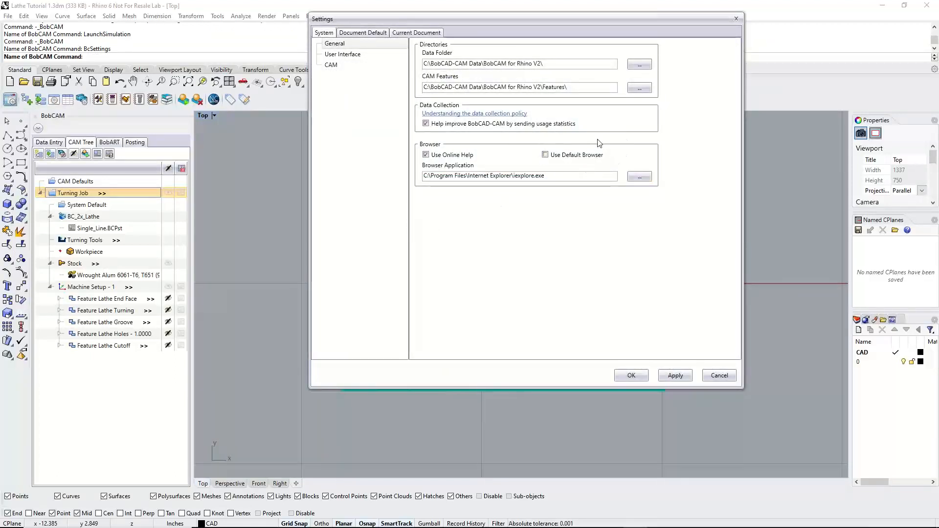
click(545, 155)
click(544, 155)
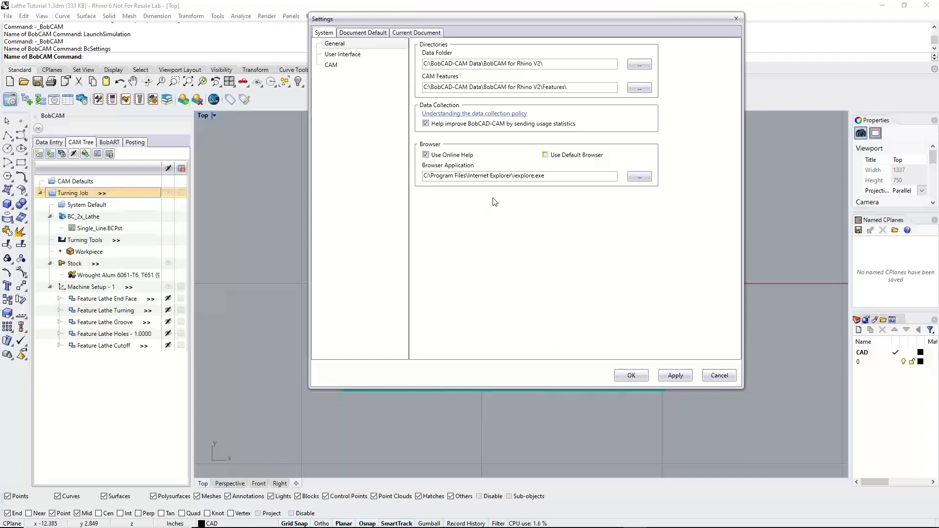
drag(638, 16, 645, 33)
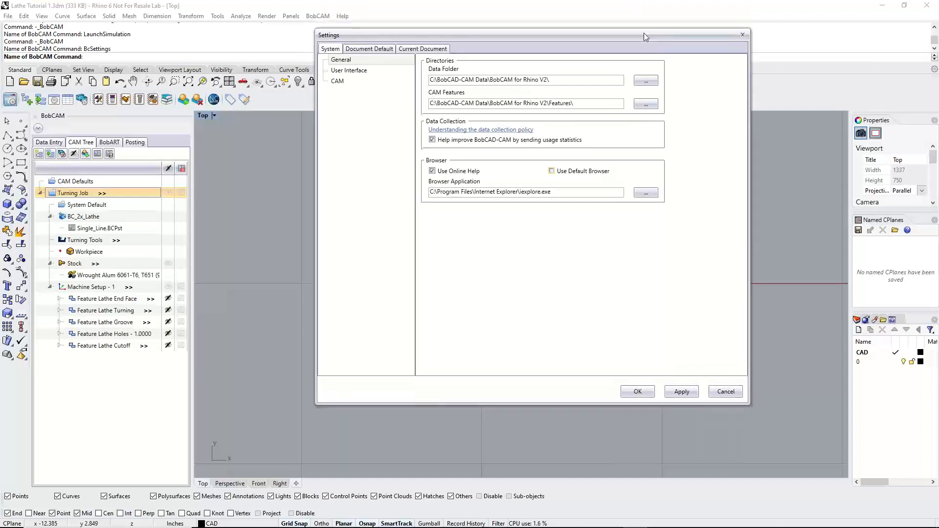
click(743, 38)
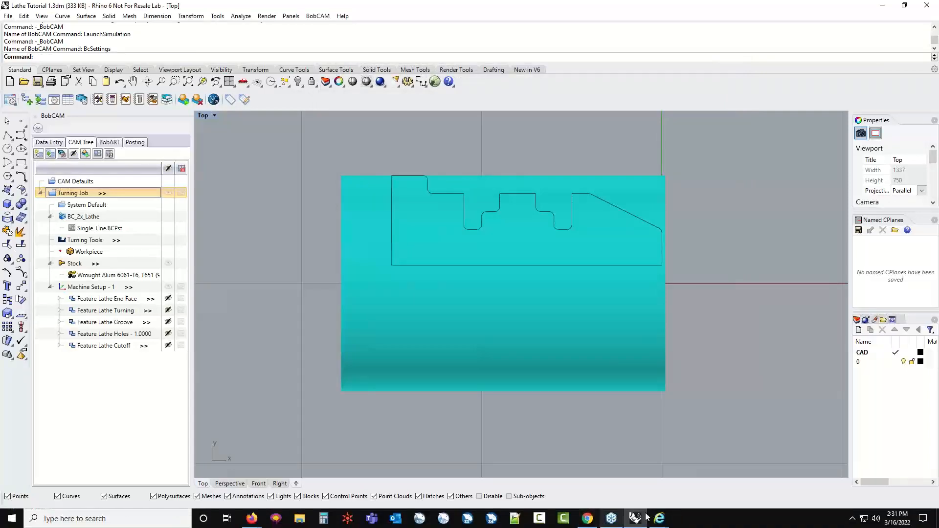
Switch to the generated setup sheet in Internet Explorer and maximize its window
mouse_move(660, 518)
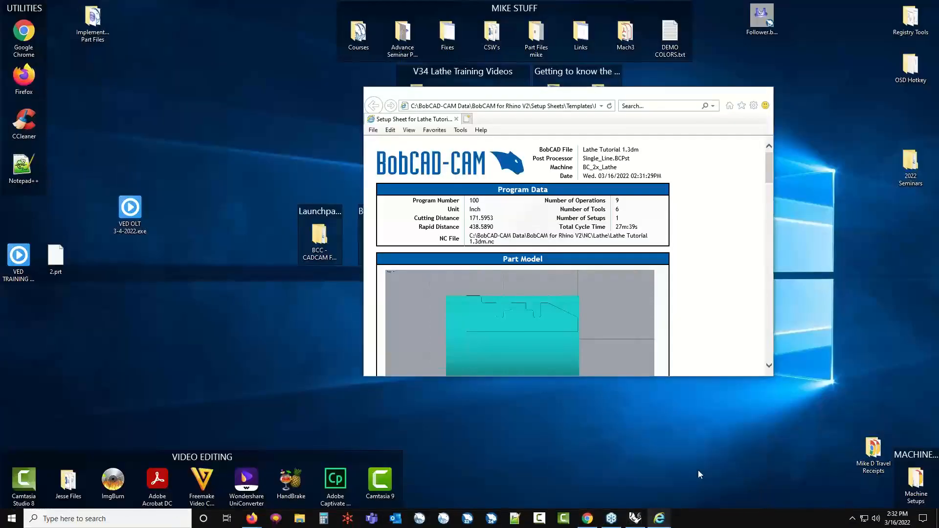
click(699, 471)
click(738, 94)
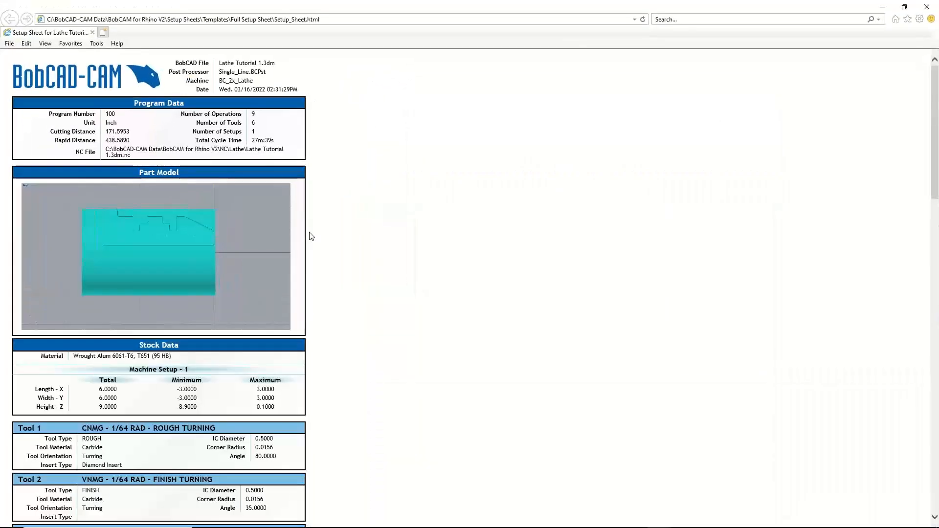
Examine the setup sheet's file header and Program Data, including the distances, operation and tool counts, and total cycle time
drag(275, 63, 223, 93)
drag(118, 118, 105, 140)
drag(265, 117, 255, 141)
scroll(260, 217, down, 3)
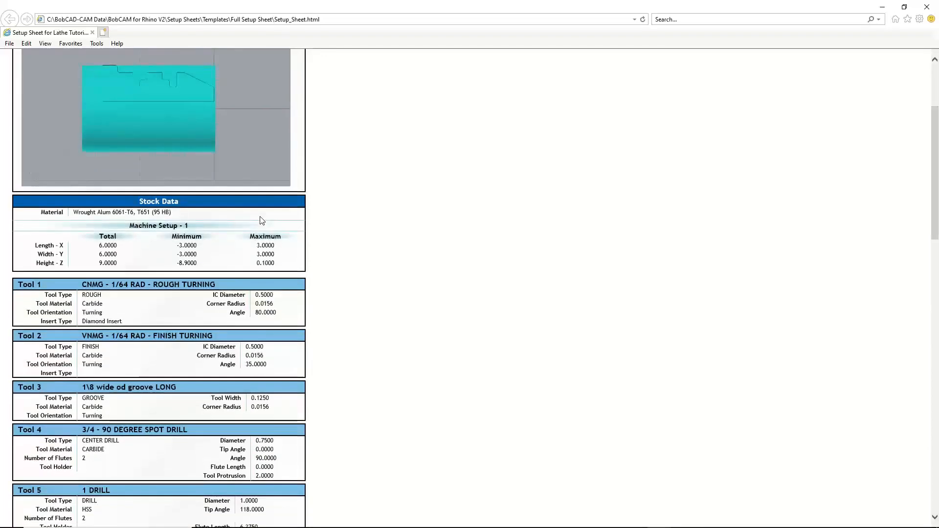
scroll(262, 220, up, 4)
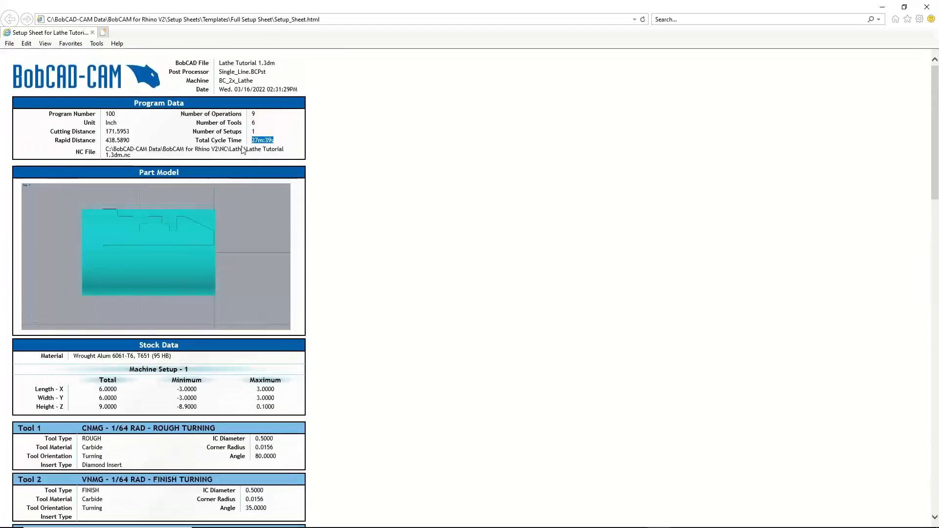
scroll(264, 237, down, 1)
scroll(263, 235, down, 2)
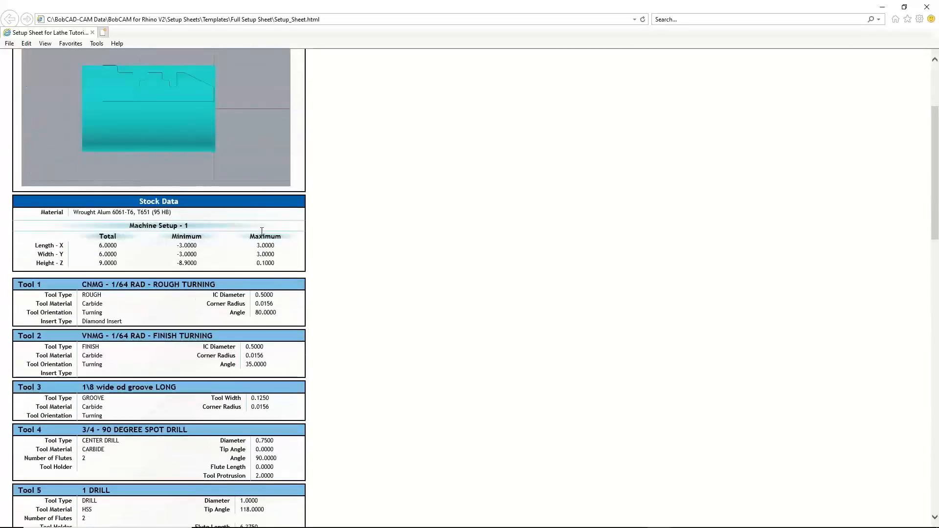
Review the stock material, the Machine Setup - 1 stock dimensions and the list of tools on the setup sheet
drag(173, 211, 73, 213)
drag(274, 265, 59, 240)
scroll(157, 216, down, 3)
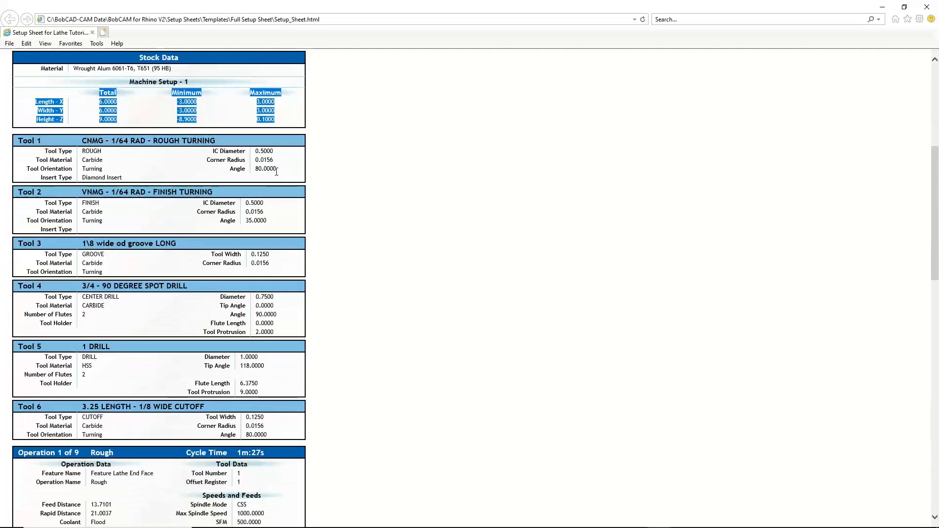
drag(128, 179, 161, 165)
click(161, 166)
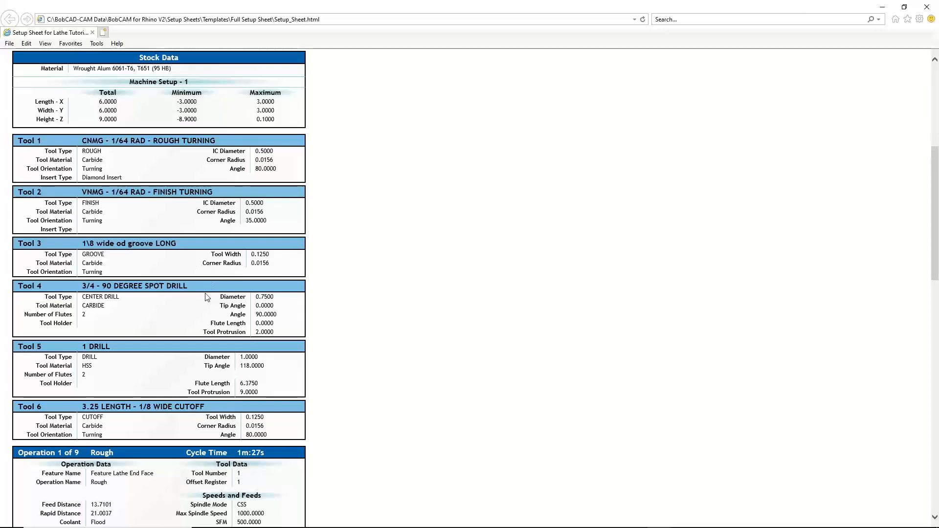
scroll(211, 317, down, 3)
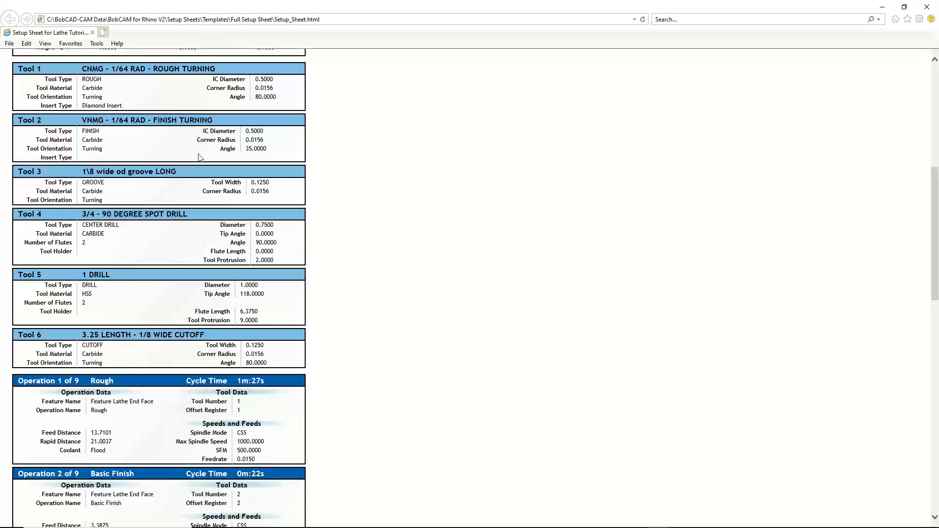
Examine the setup sheet's operation sections for cycle times, feedrates and feed distances, and check the browser's save and print options
scroll(194, 309, down, 3)
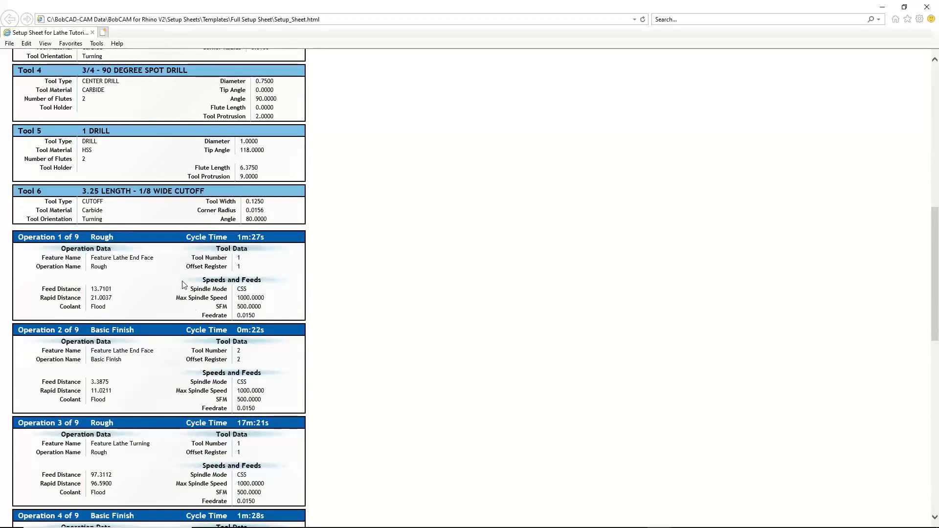
scroll(183, 284, down, 2)
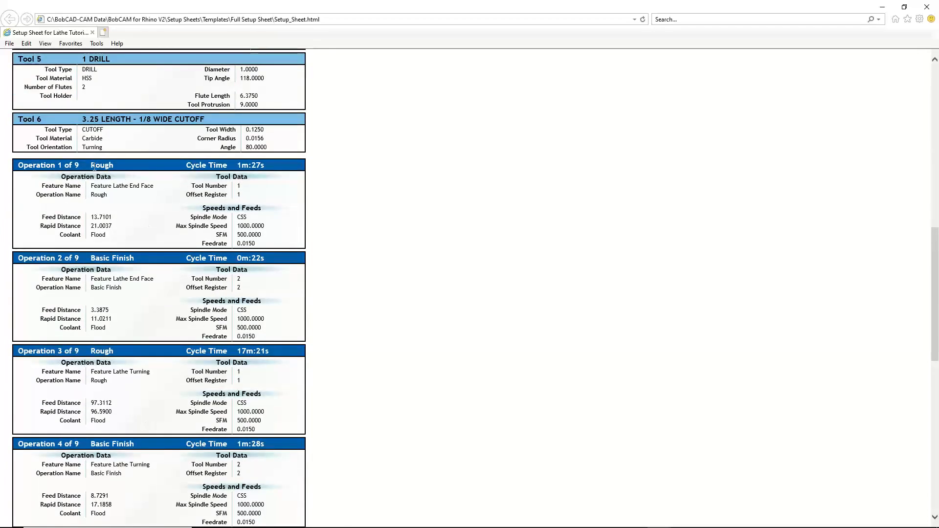
double_click(244, 243)
drag(265, 167, 240, 165)
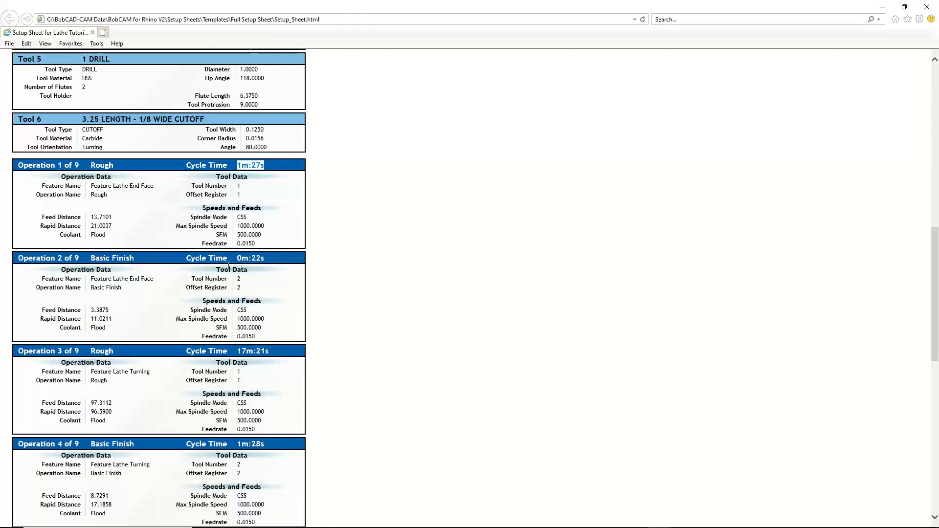
drag(250, 247, 237, 245)
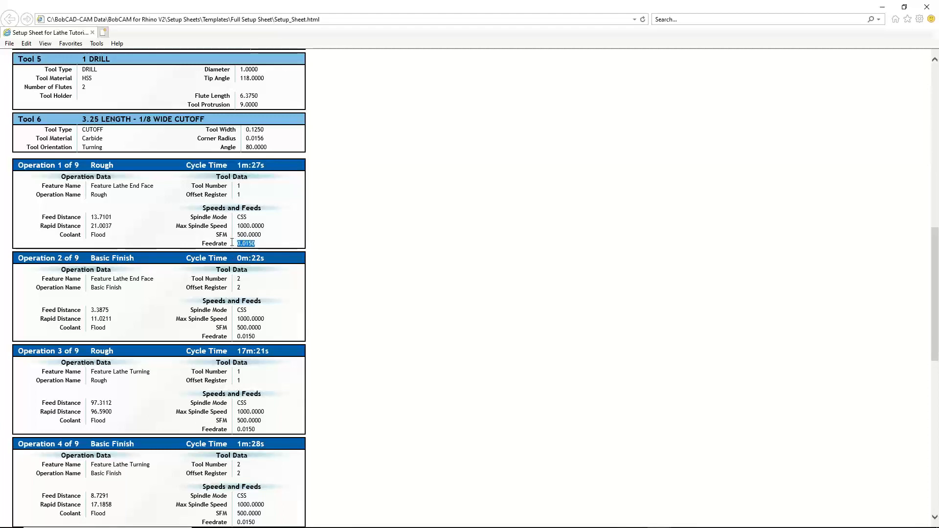
click(264, 241)
drag(117, 220, 91, 218)
scroll(172, 311, down, 3)
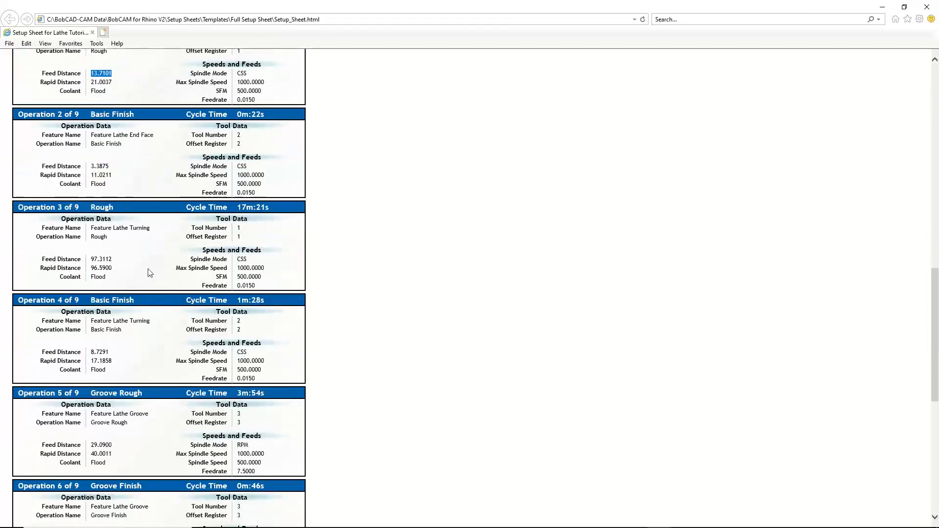
drag(271, 208, 236, 208)
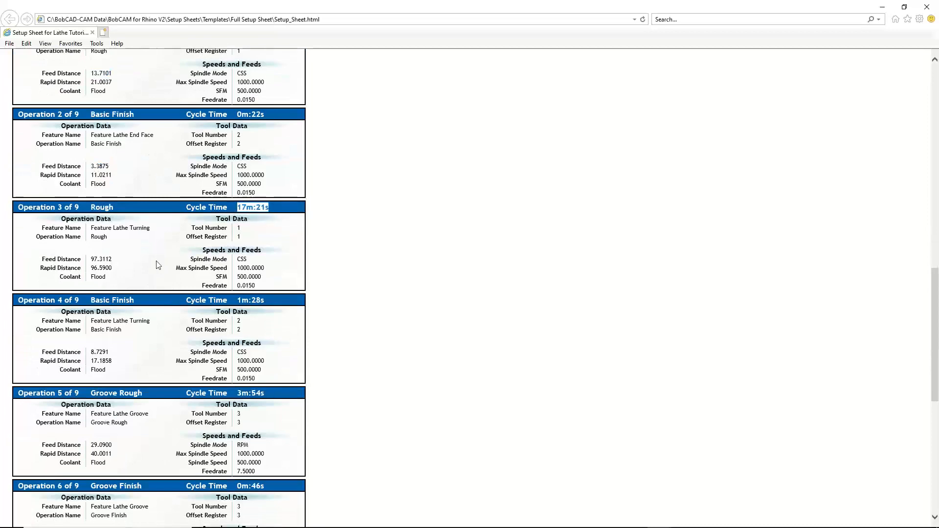
scroll(154, 268, down, 8)
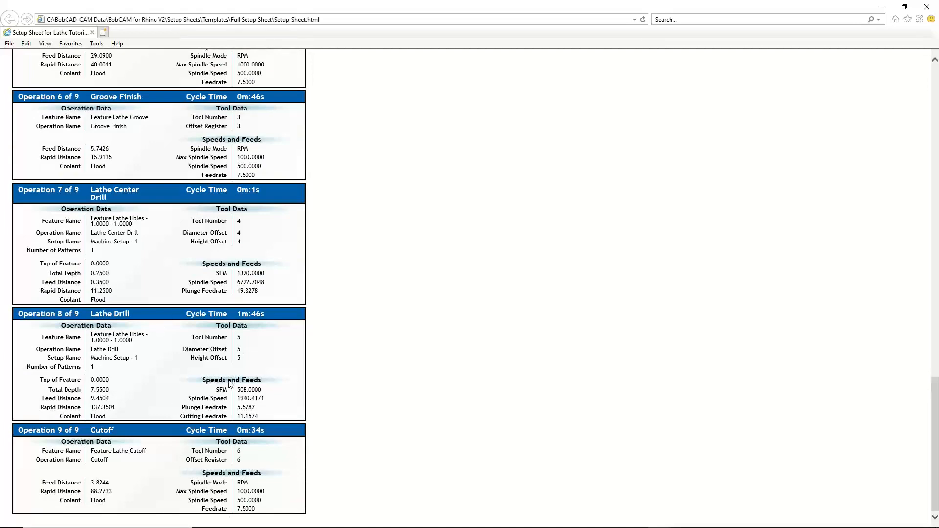
scroll(238, 409, up, 3)
scroll(238, 407, up, 20)
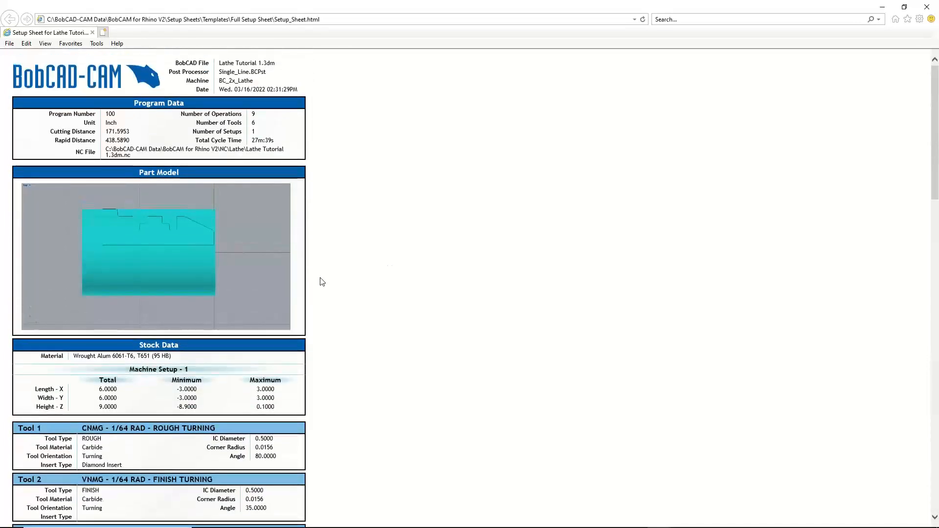
click(9, 44)
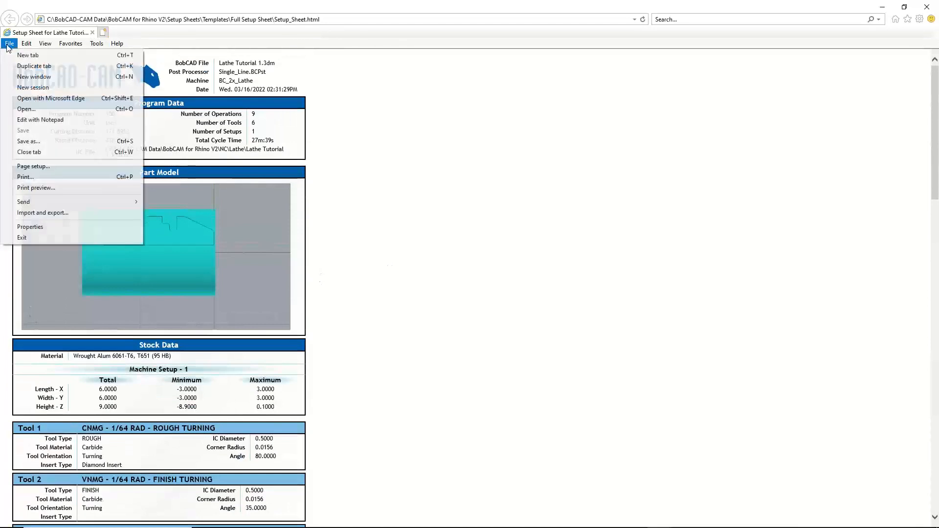
click(428, 227)
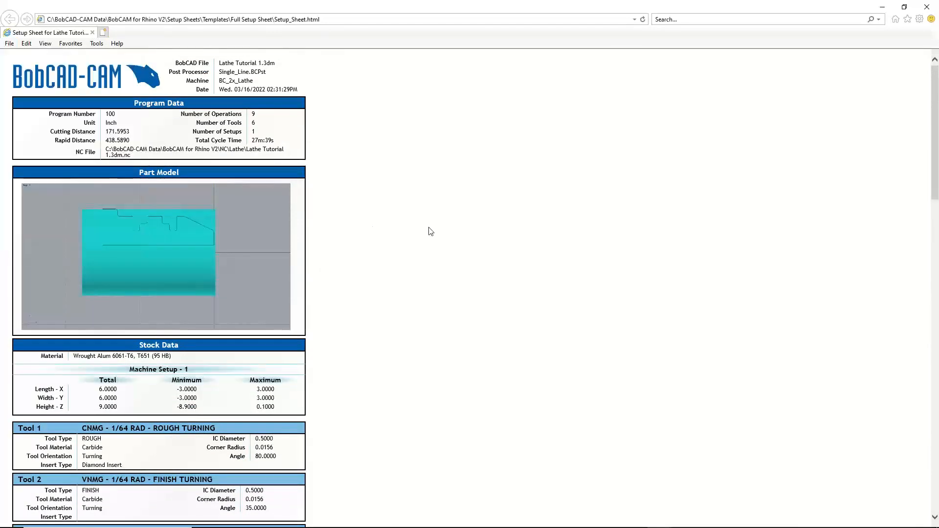
Print the setup sheet with the Microsoft Print to PDF printer
right_click(323, 164)
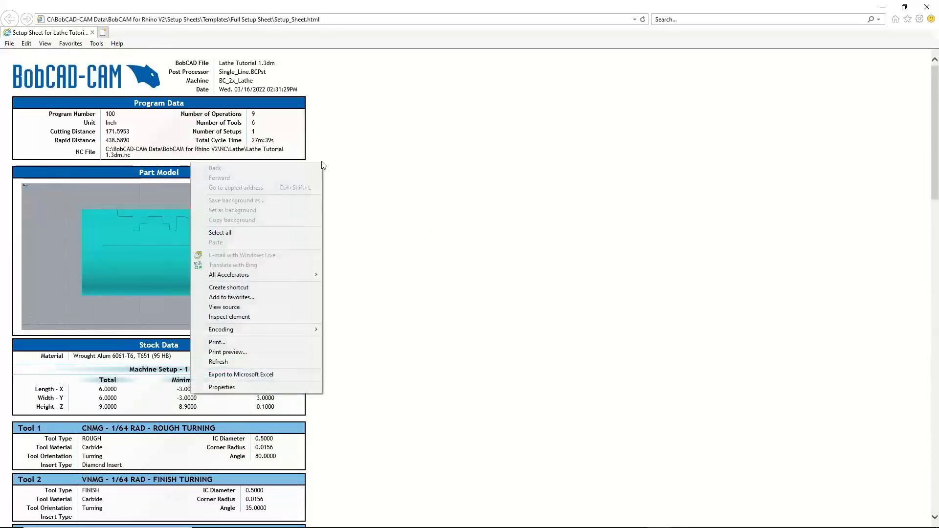
click(244, 342)
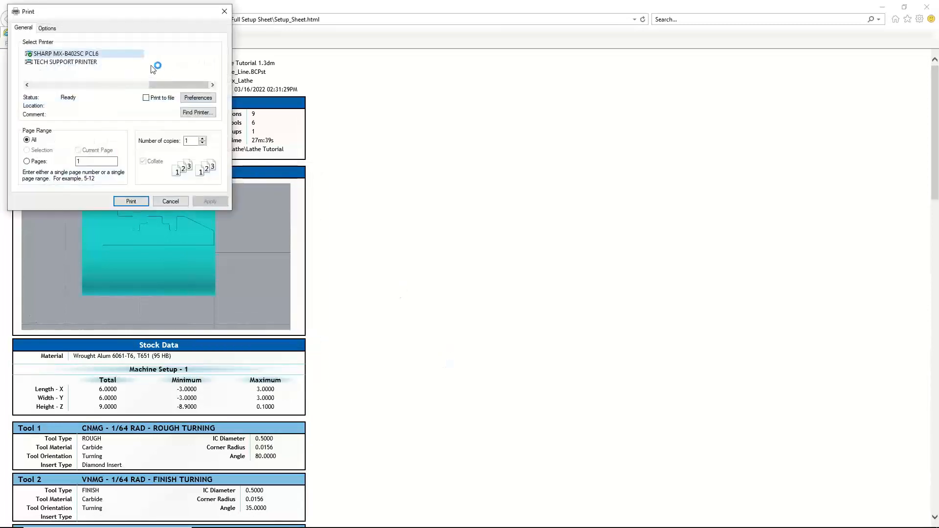
click(118, 85)
drag(117, 87, 41, 93)
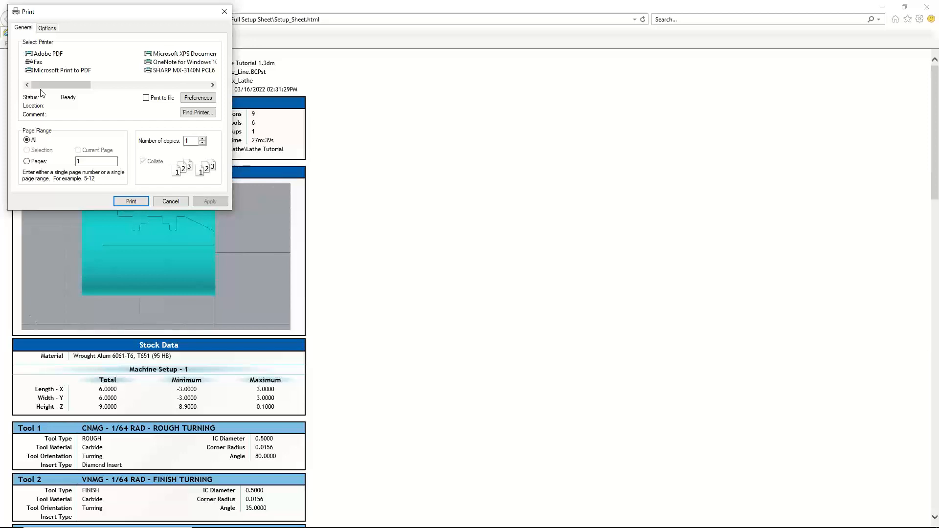
click(47, 71)
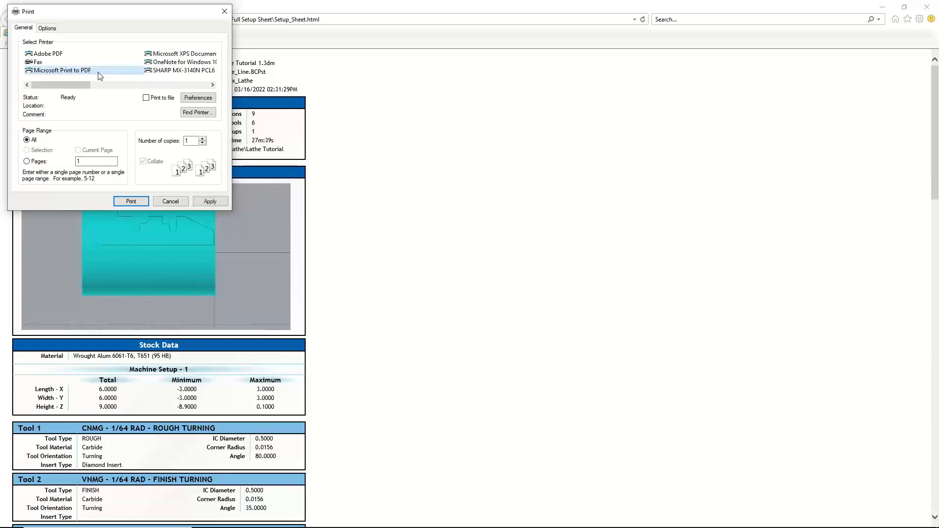
click(131, 202)
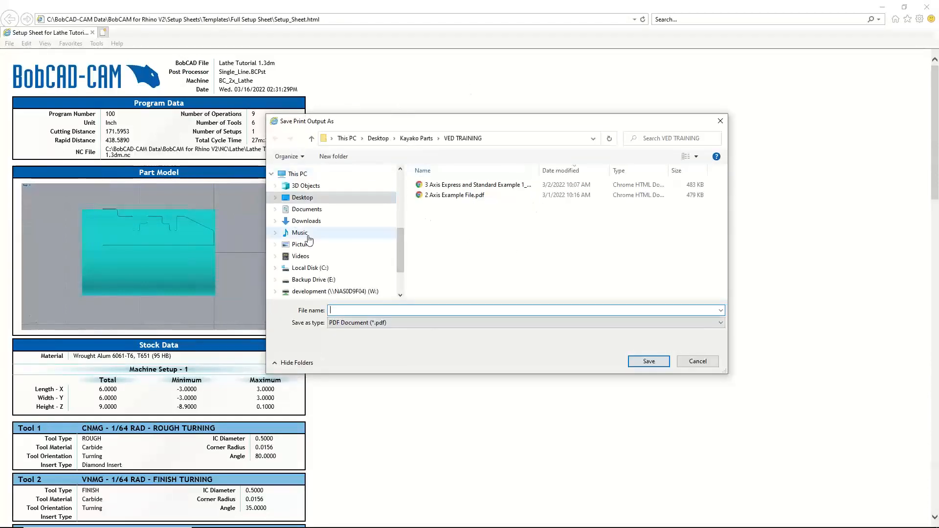
Choose the Rhino Lathe Examples folder inside Repeat Training Documents on the Desktop as the PDF's save location
scroll(317, 257, up, 4)
scroll(316, 225, up, 2)
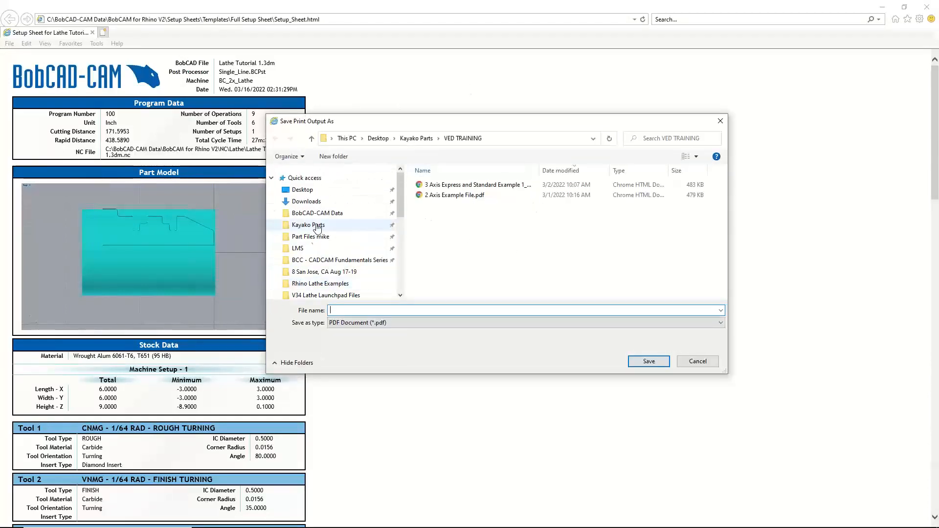
click(306, 191)
scroll(453, 279, down, 10)
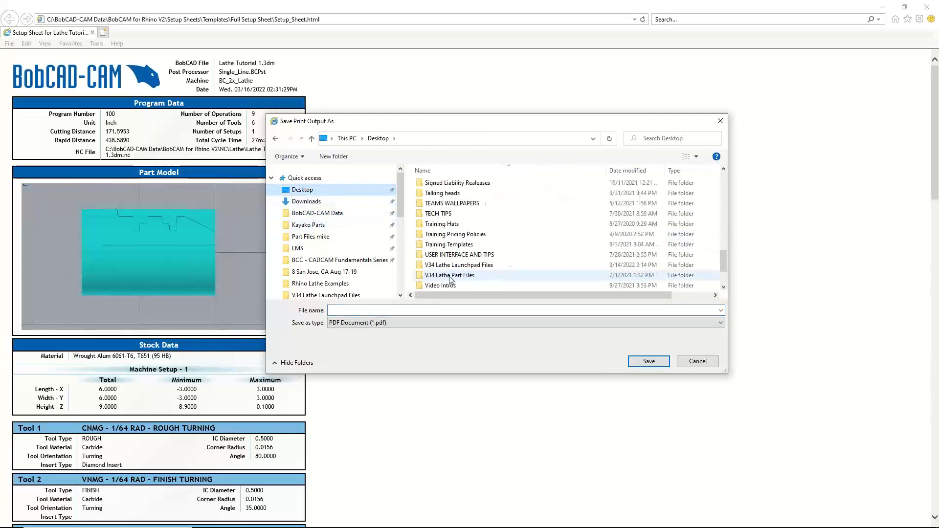
double_click(451, 214)
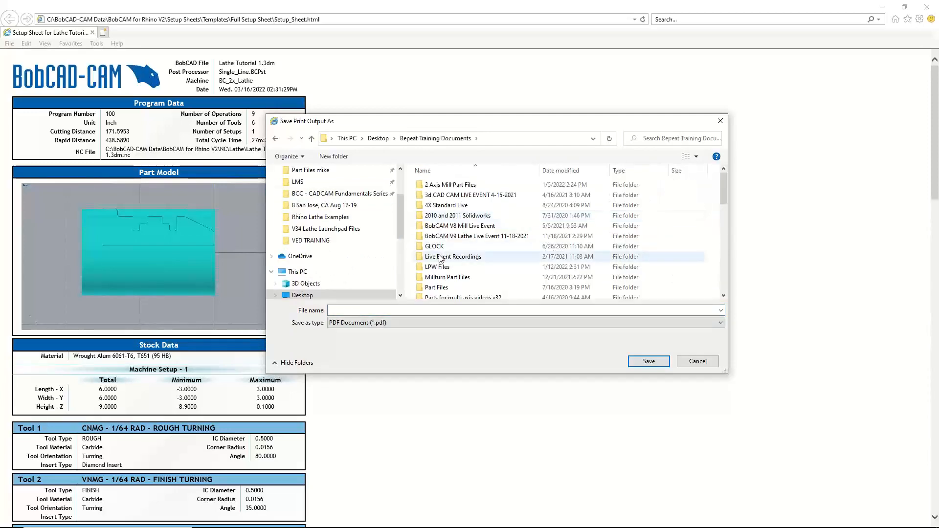
scroll(443, 274, down, 3)
scroll(444, 266, up, 2)
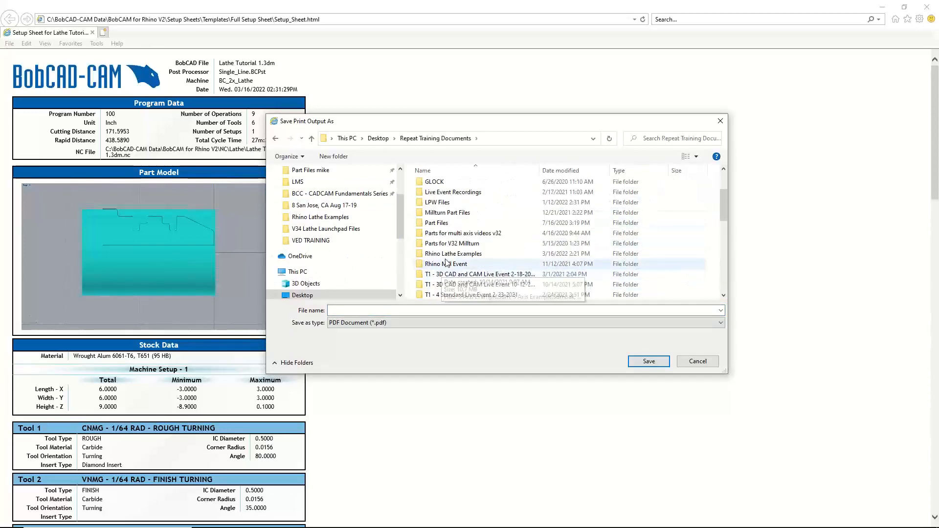
click(448, 254)
double_click(448, 254)
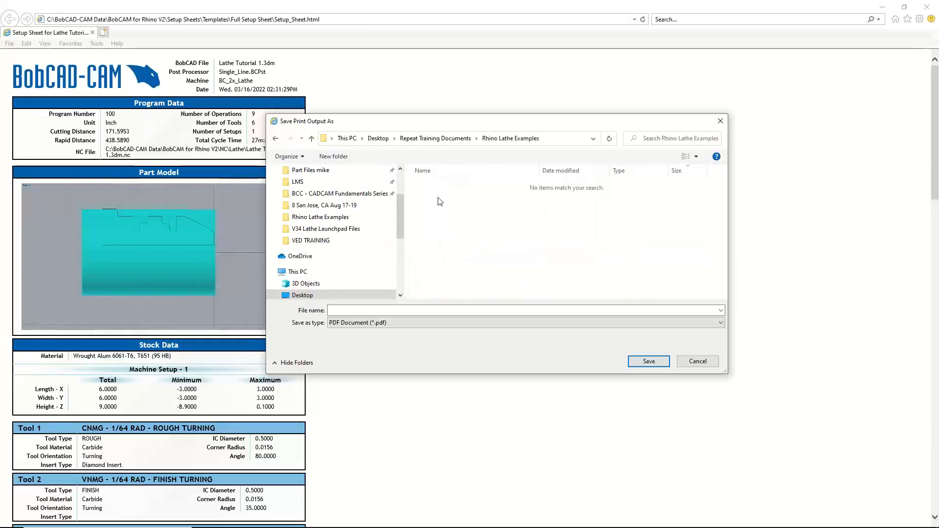
Name the PDF Lathe Tutorial 1 and save it
click(360, 310)
text(Lathe)
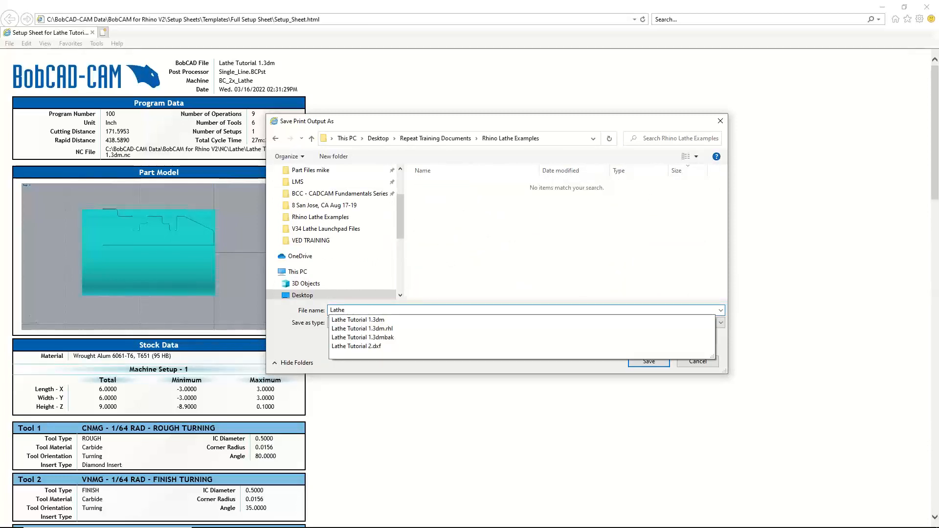
key(Down)
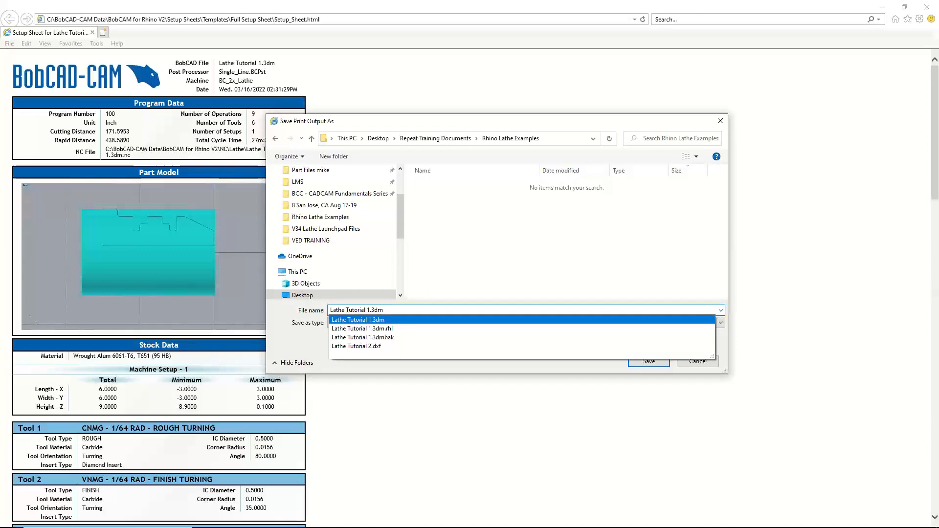
key(BackSpace)
key(BackSpace)
key(BackSpace)
key(BackSpace)
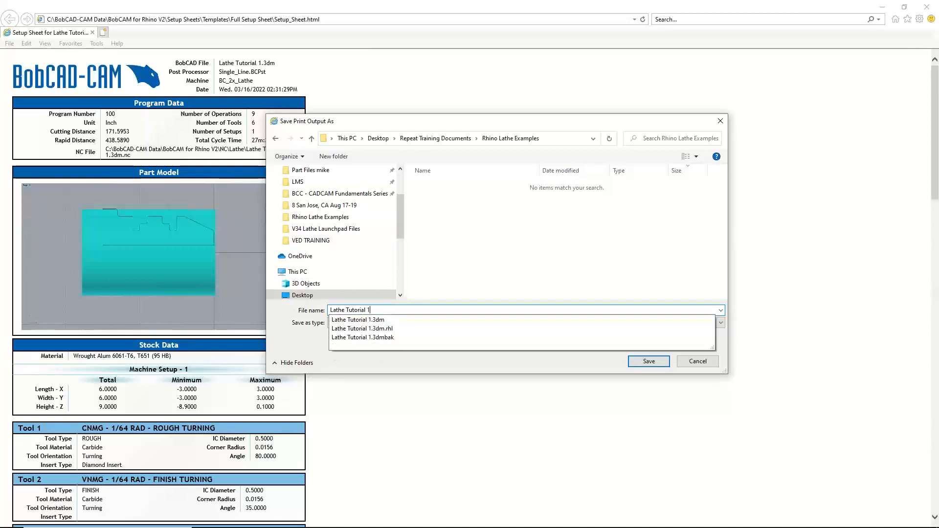
click(468, 368)
click(639, 361)
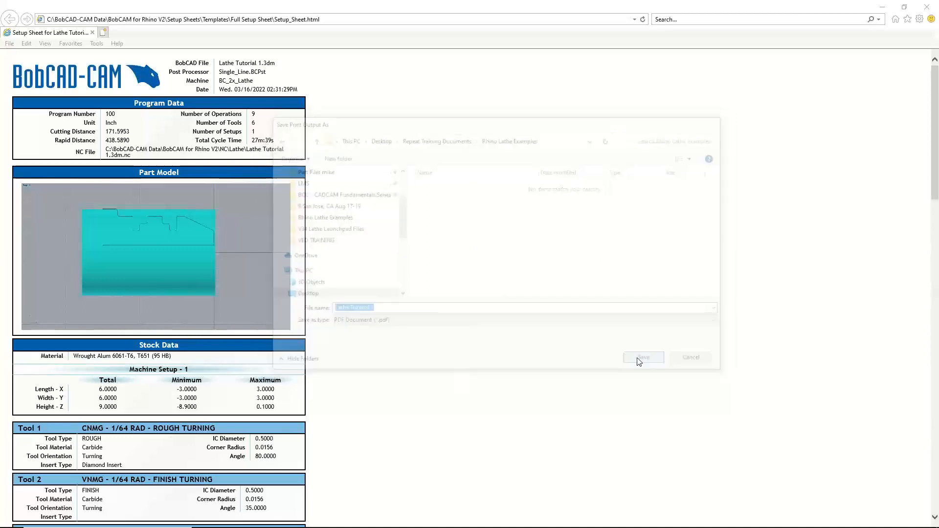
Close the browser's setup sheet and open Lathe Tutorial 1.pdf from the Rhino Lathe Examples folder in File Explorer
click(929, 7)
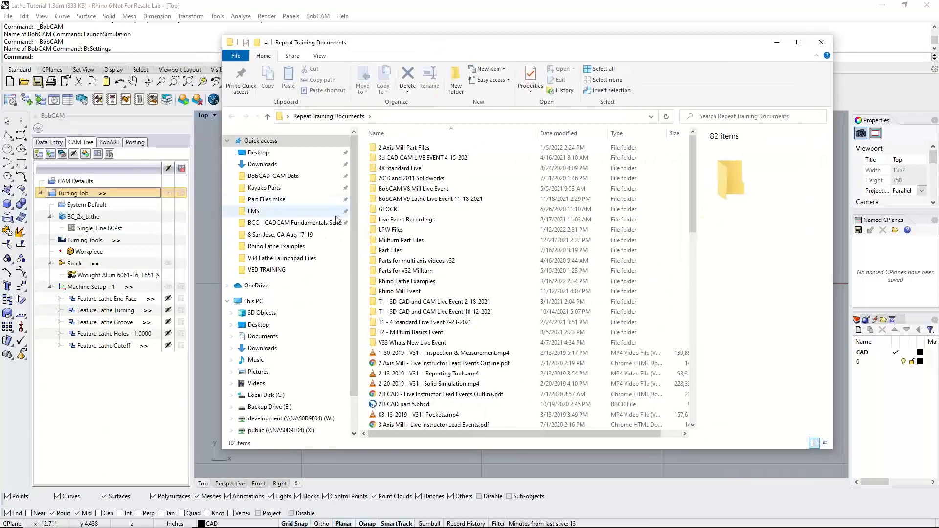
click(415, 283)
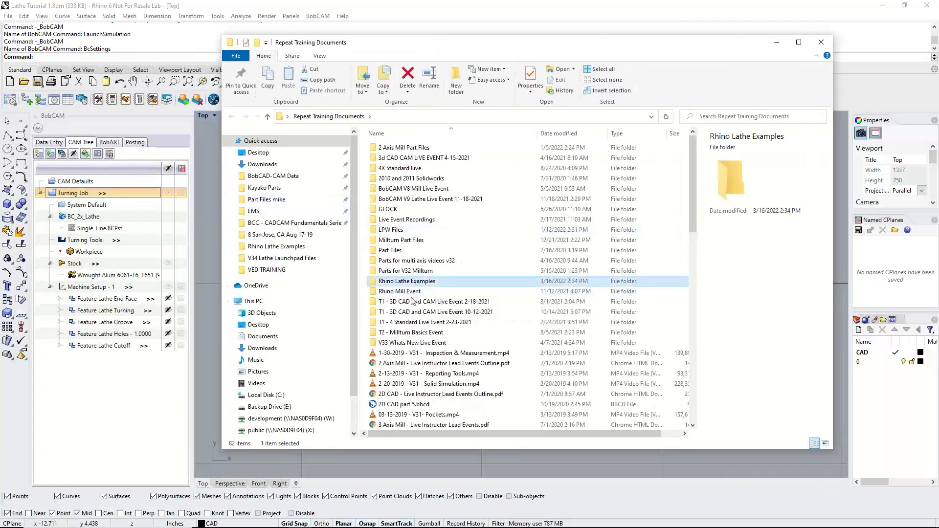
key(Return)
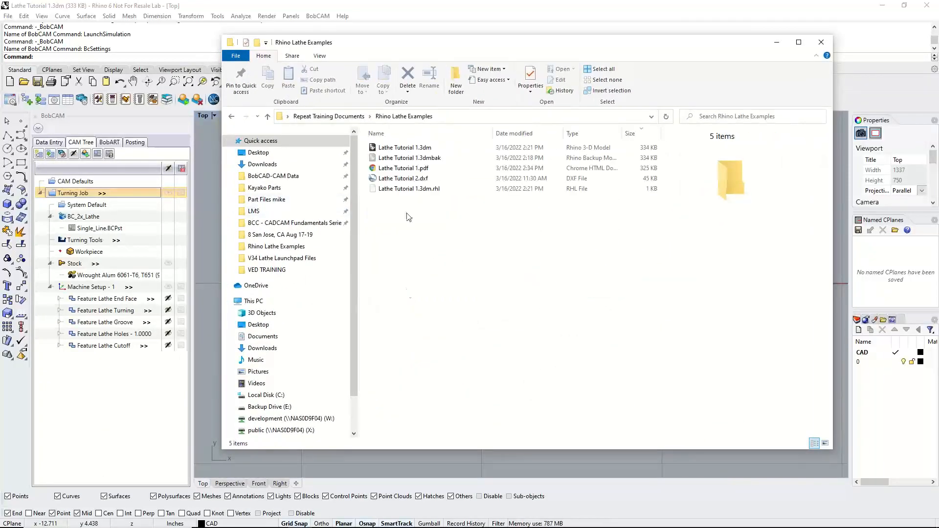
click(427, 171)
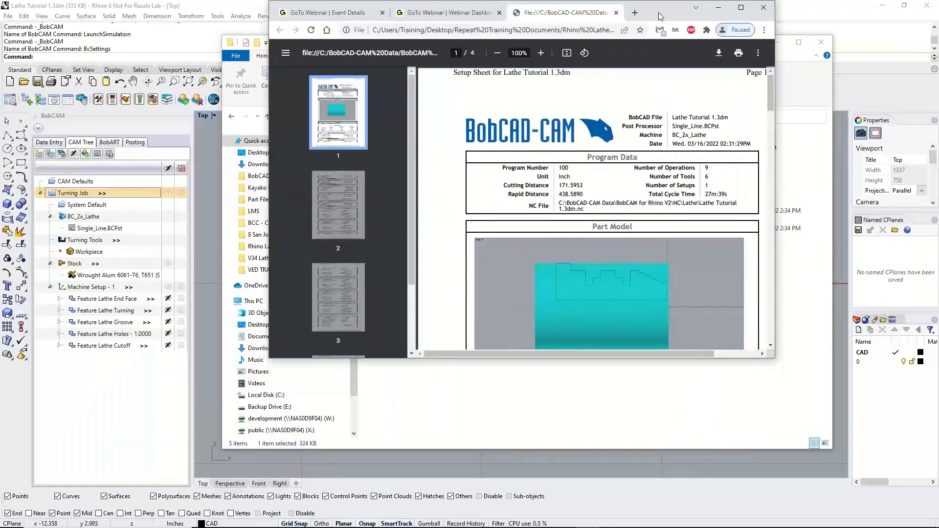
Maximize the PDF window and look through the pages of the saved setup sheet
double_click(661, 16)
scroll(519, 286, down, 13)
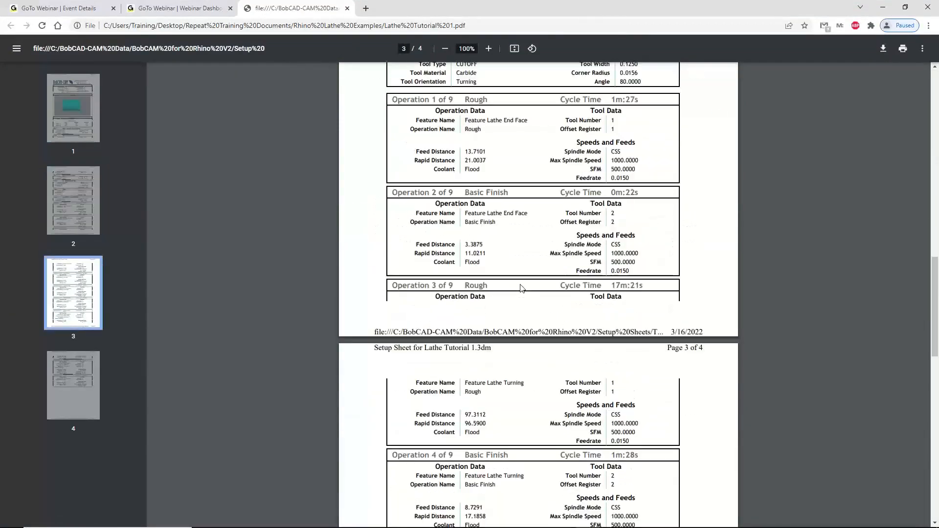
scroll(523, 287, up, 13)
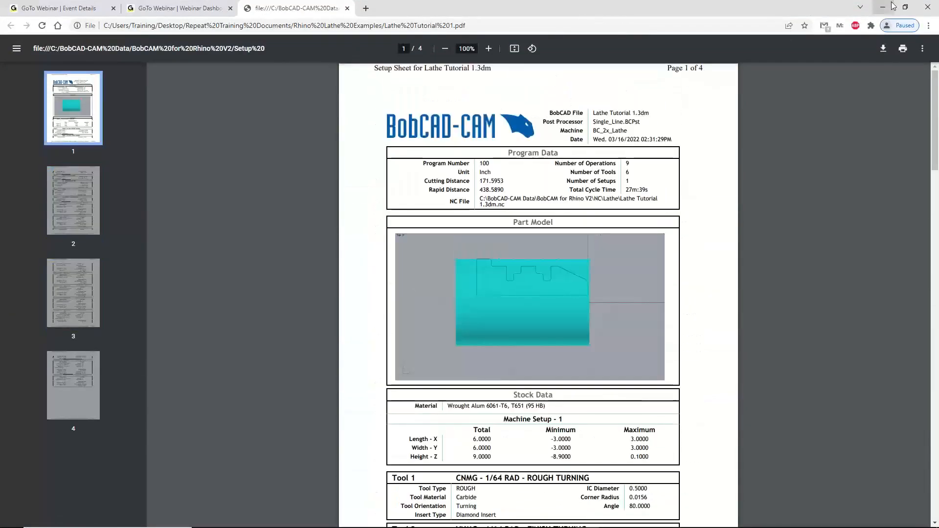
Close the PDF and the webinar dashboard page, minimize Chrome and close the Rhino Lathe Examples folder window
click(347, 9)
click(230, 9)
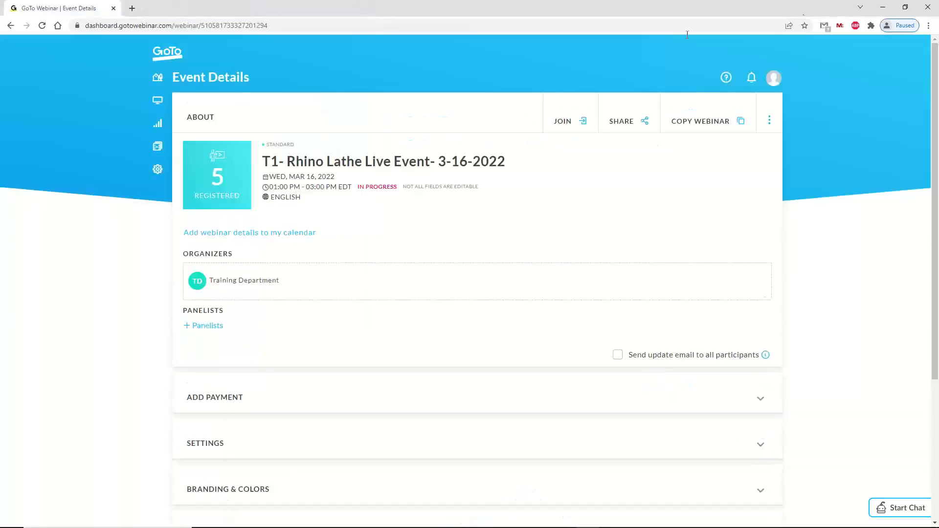
click(883, 7)
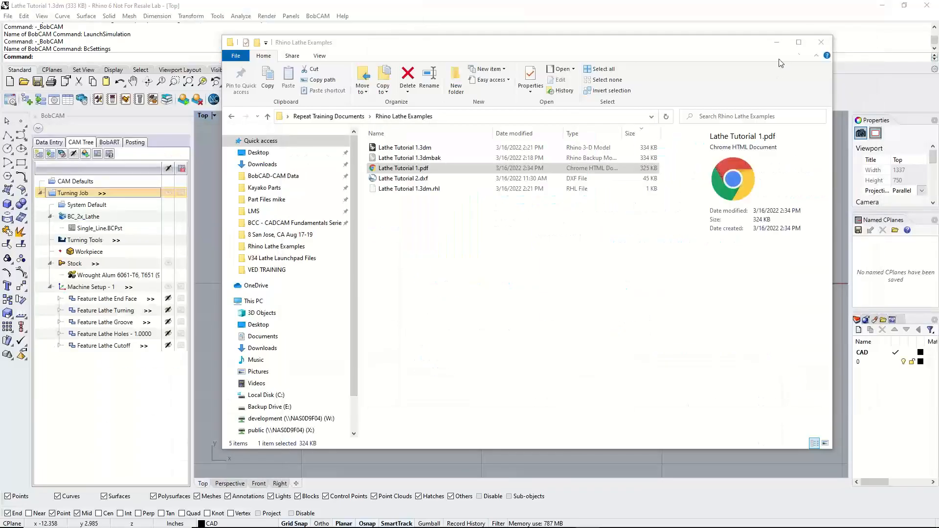
click(824, 44)
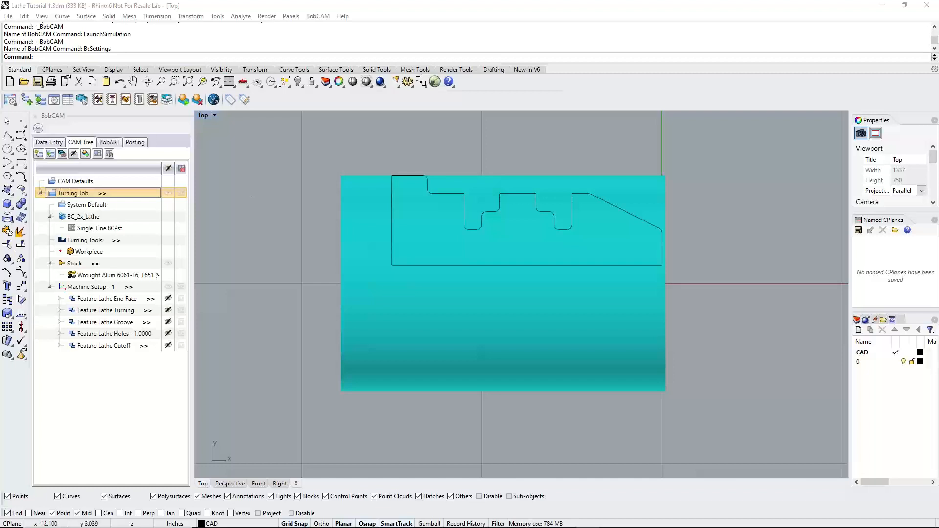
Switch to Chrome, load bobcadsupport.com in a new tab and open its Recorded Virtual Events training page
drag(0, 69, 210, 0)
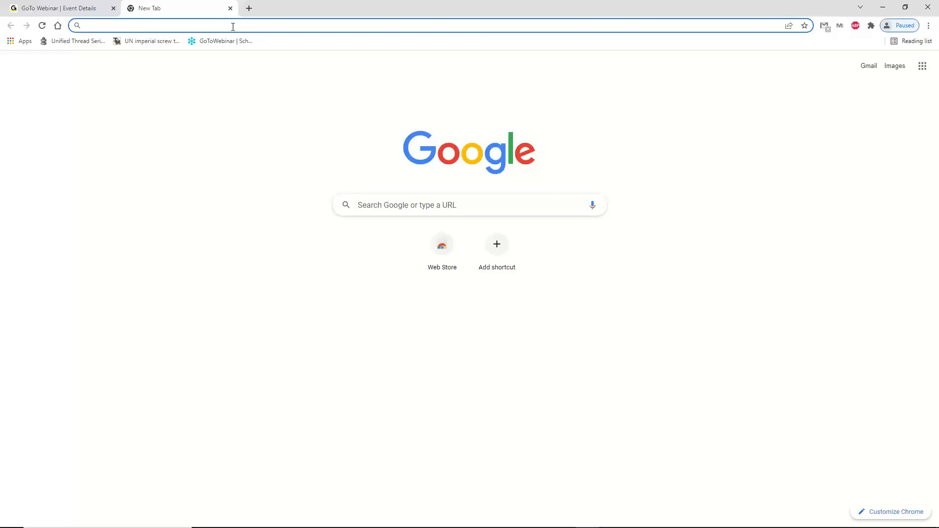
text(bobcadsu)
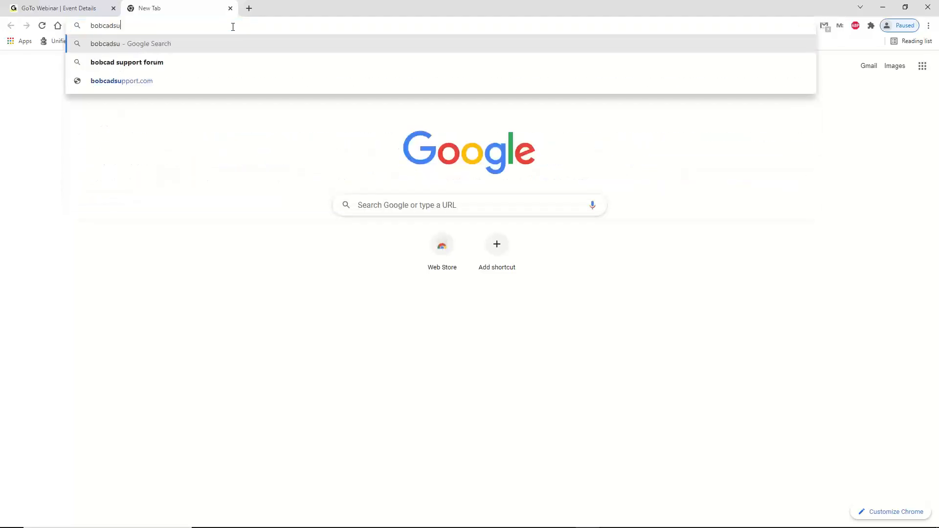
text(pport.com)
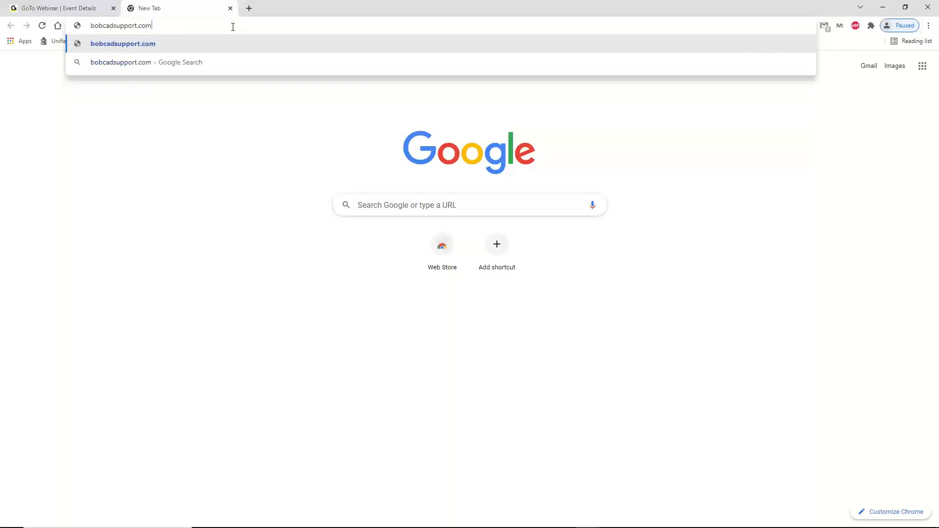
key(Return)
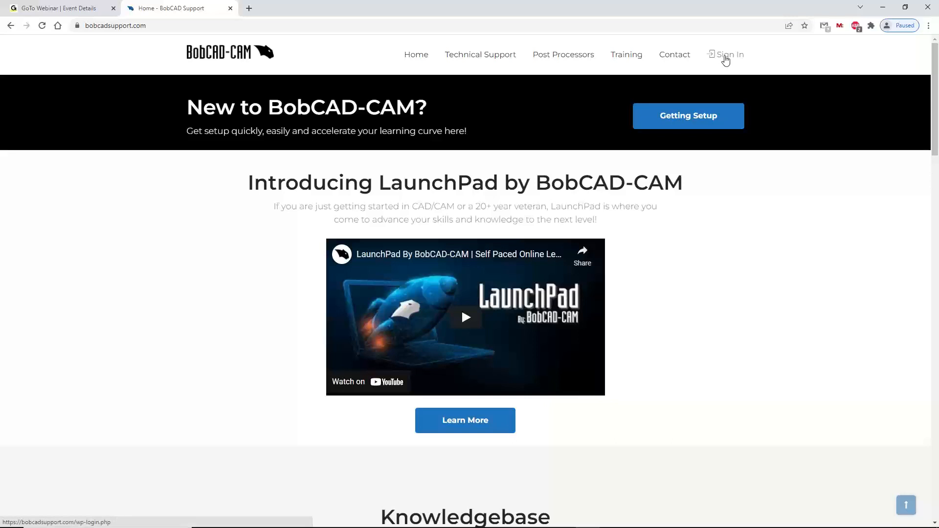
mouse_move(630, 57)
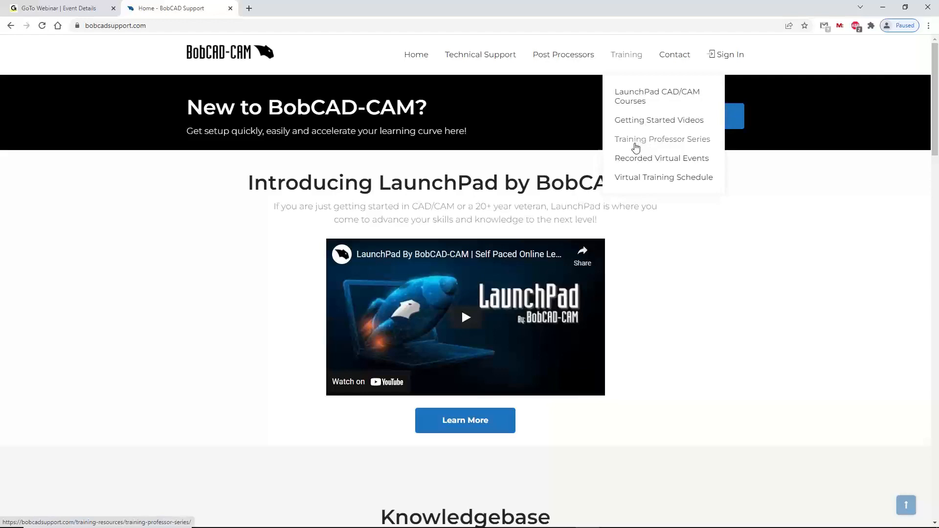
click(635, 160)
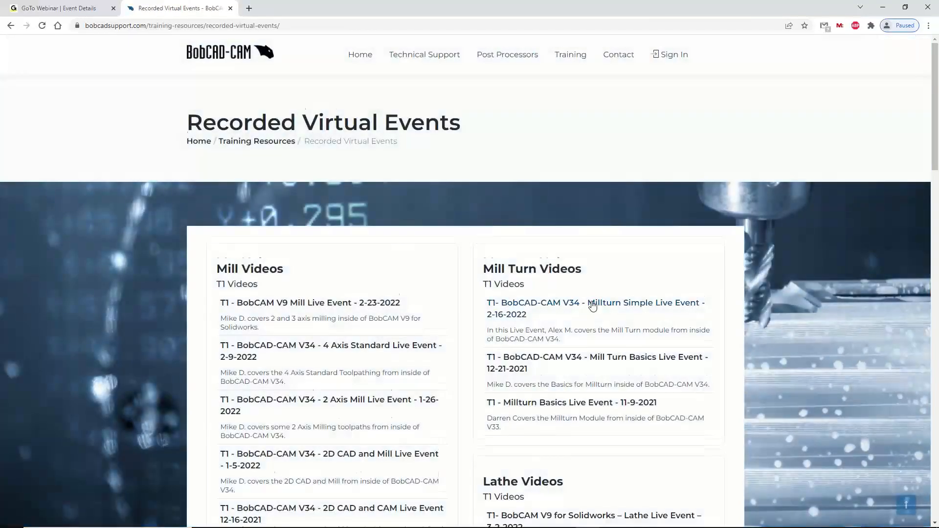
Look through the recorded mill, mill turn and lathe event videos on the Recorded Virtual Events page
scroll(593, 306, down, 2)
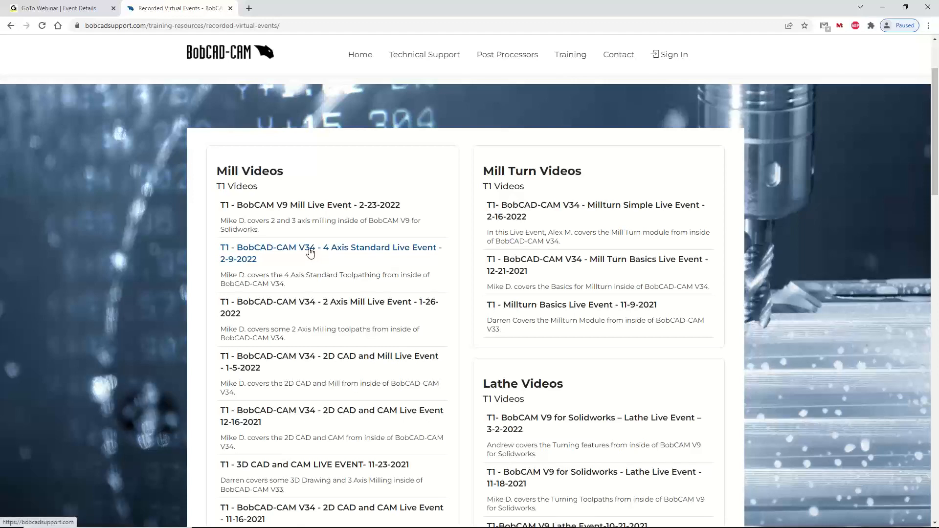
scroll(329, 272, down, 3)
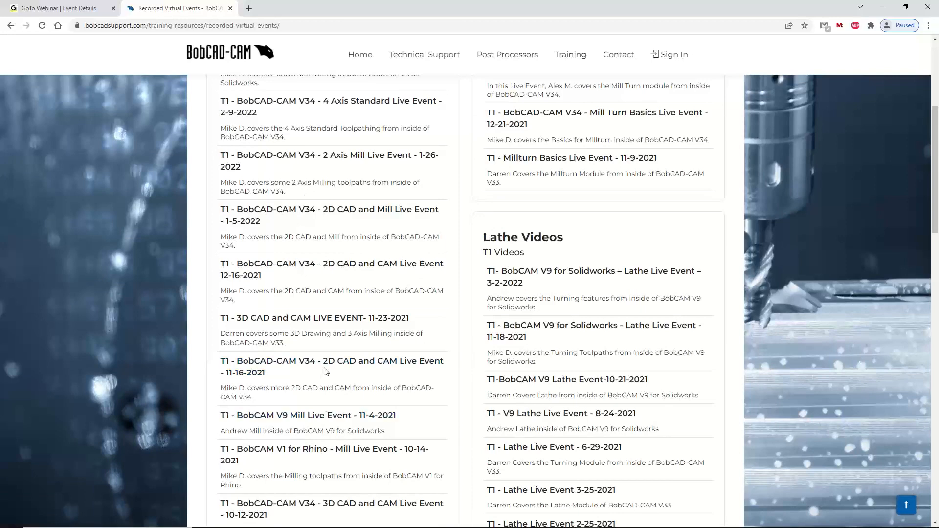
scroll(397, 349, down, 4)
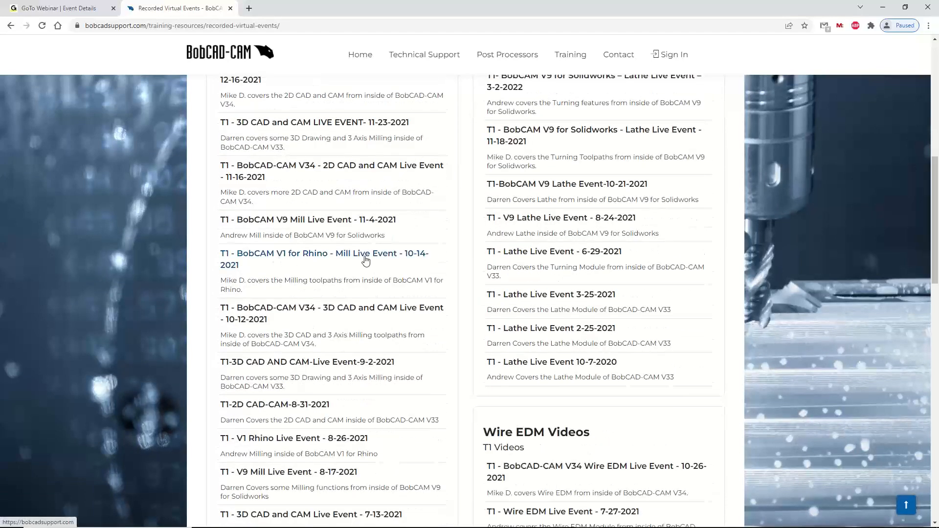
scroll(380, 256, down, 2)
scroll(386, 323, up, 7)
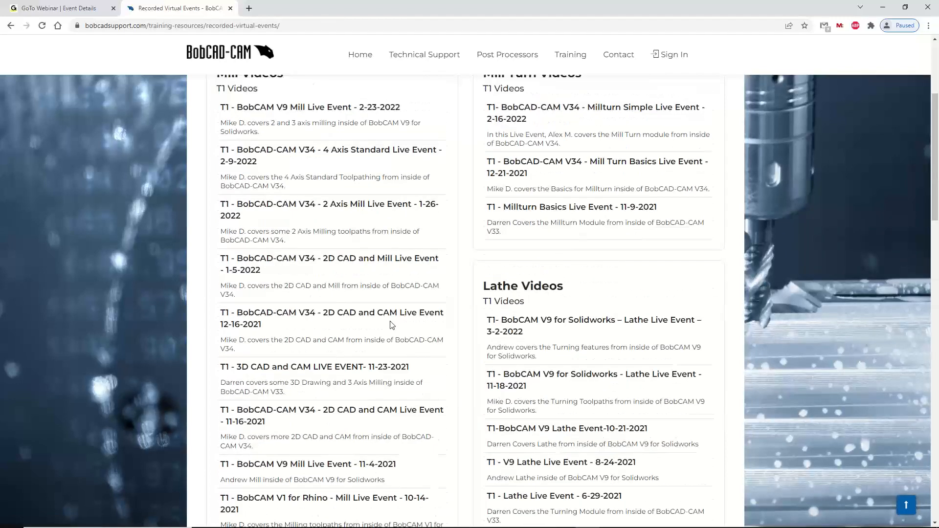
scroll(393, 325, up, 4)
scroll(636, 147, down, 1)
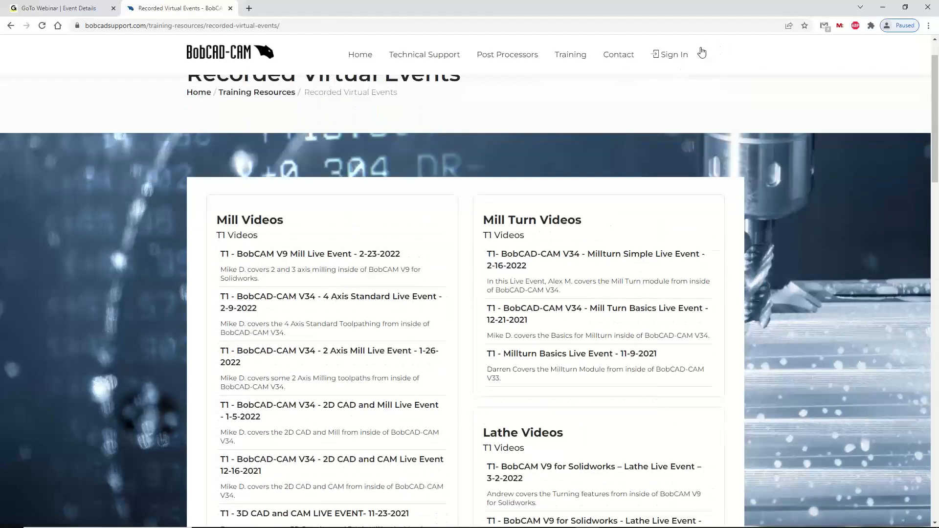
scroll(587, 244, down, 9)
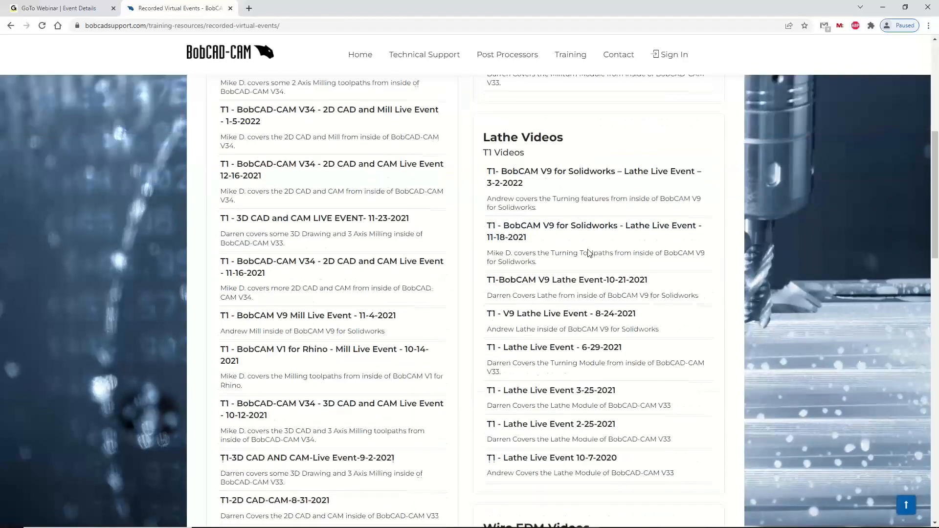
Look through the recorded lathe, wire EDM, BobArt and laser plasma waterjet videos and the remaining mill events
scroll(590, 252, down, 9)
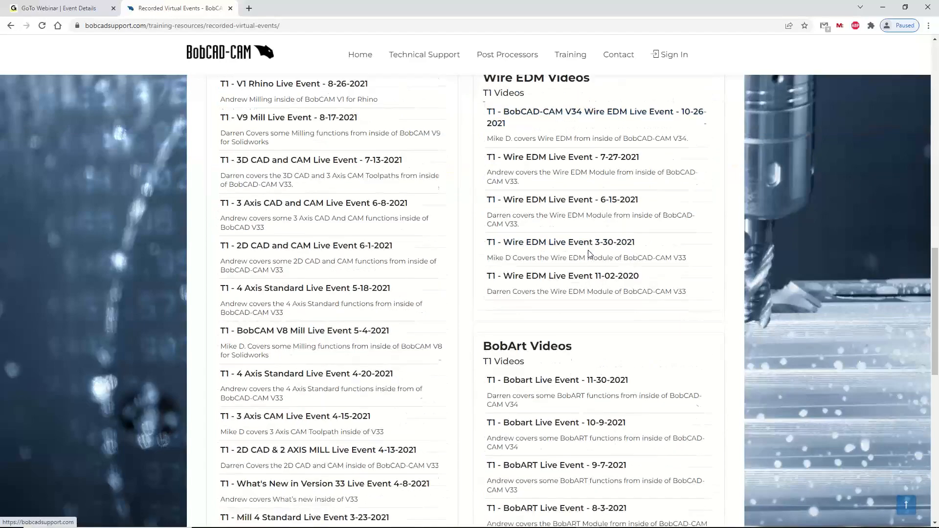
scroll(590, 254, down, 8)
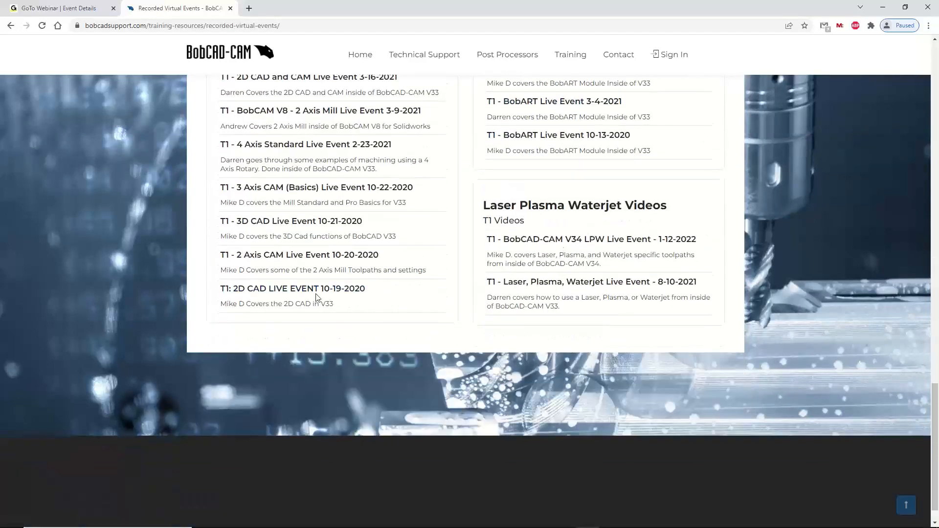
scroll(316, 297, up, 10)
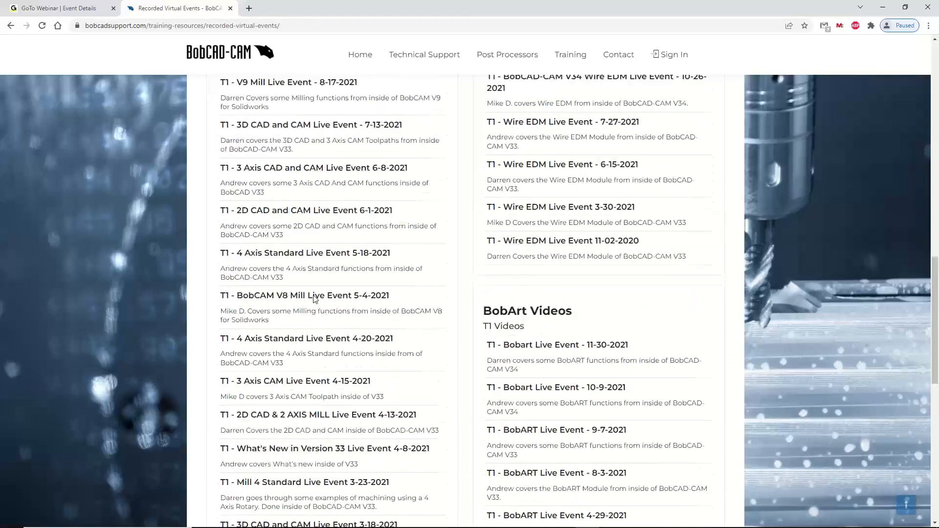
scroll(315, 299, up, 8)
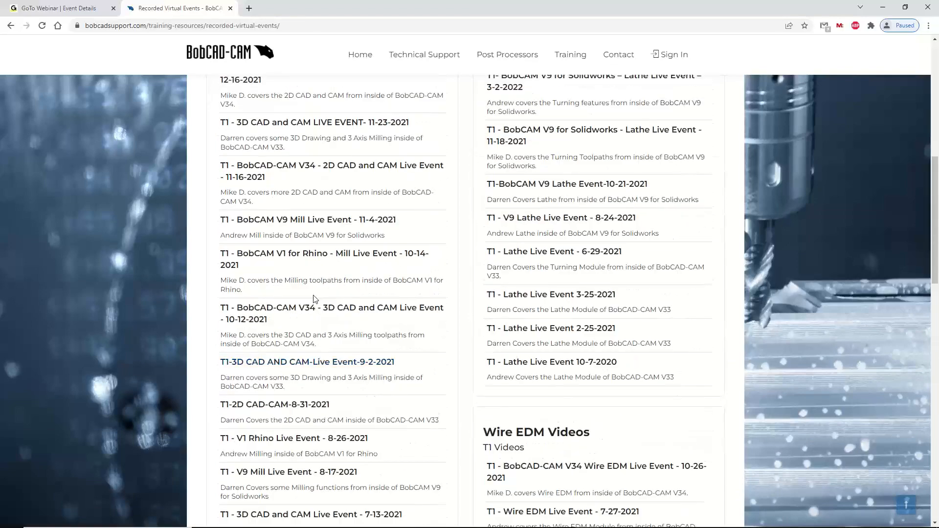
scroll(313, 299, down, 4)
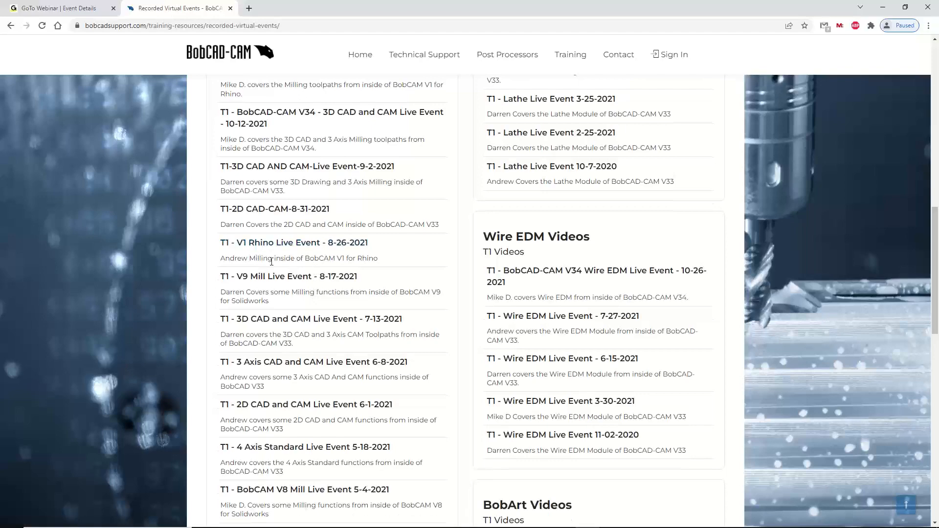
scroll(296, 260, up, 3)
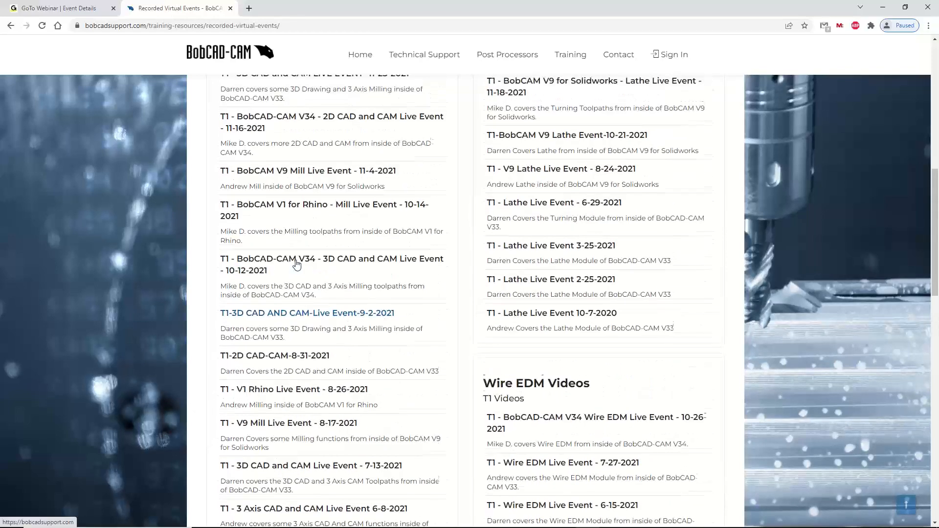
scroll(296, 263, up, 8)
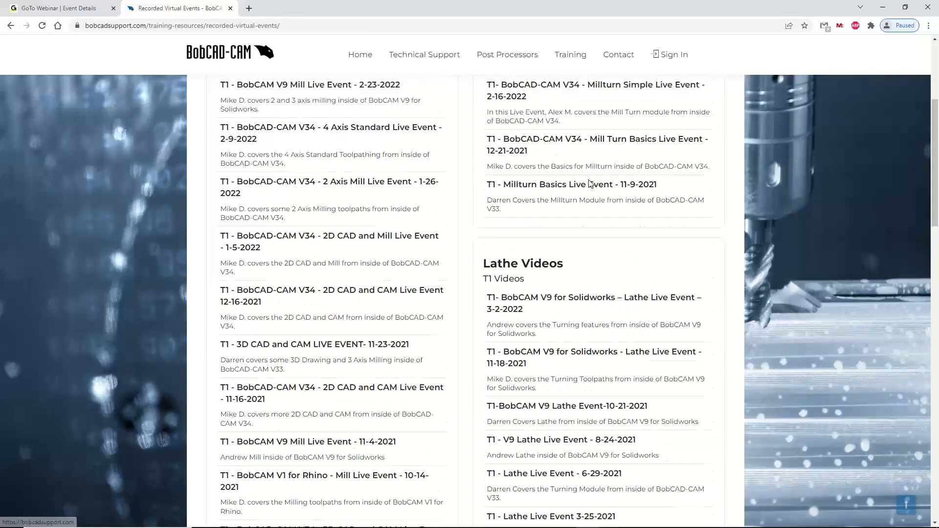
scroll(541, 228, down, 5)
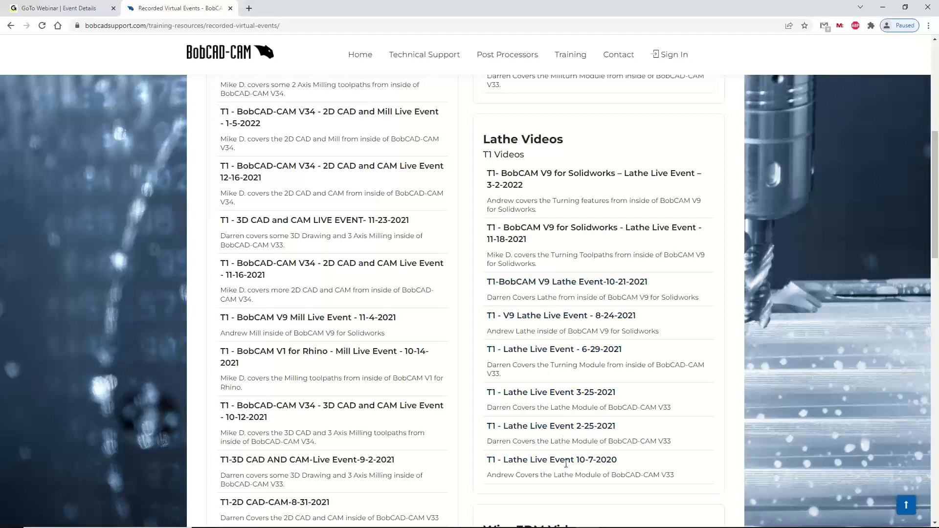
scroll(546, 293, up, 2)
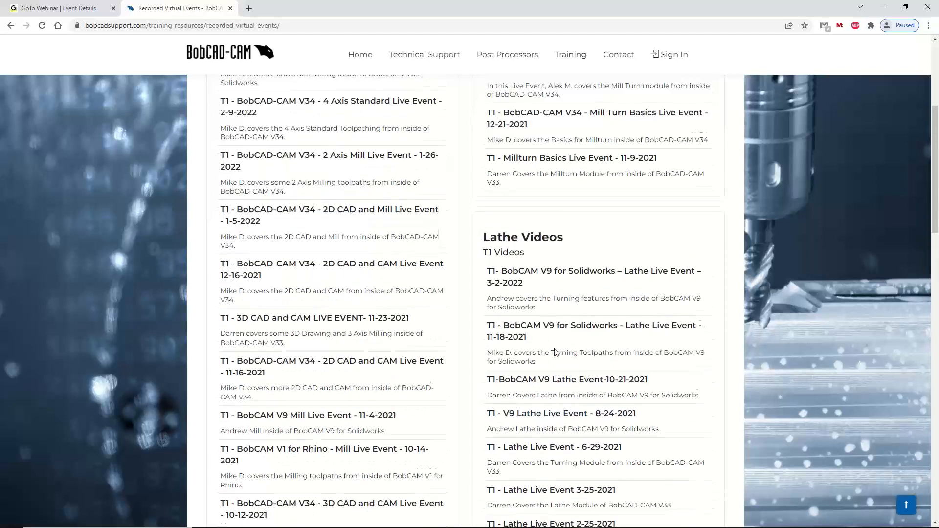
scroll(554, 351, down, 1)
scroll(555, 350, up, 3)
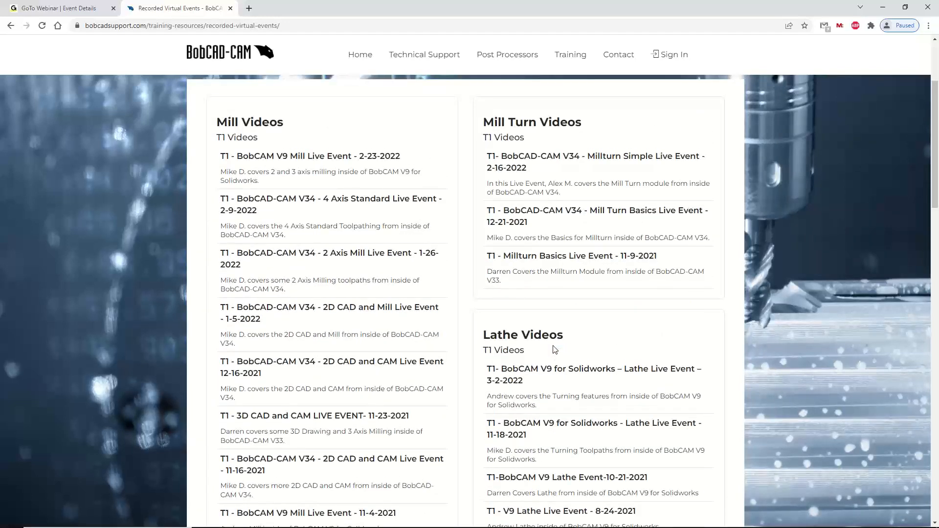
scroll(548, 323, up, 3)
scroll(546, 315, down, 8)
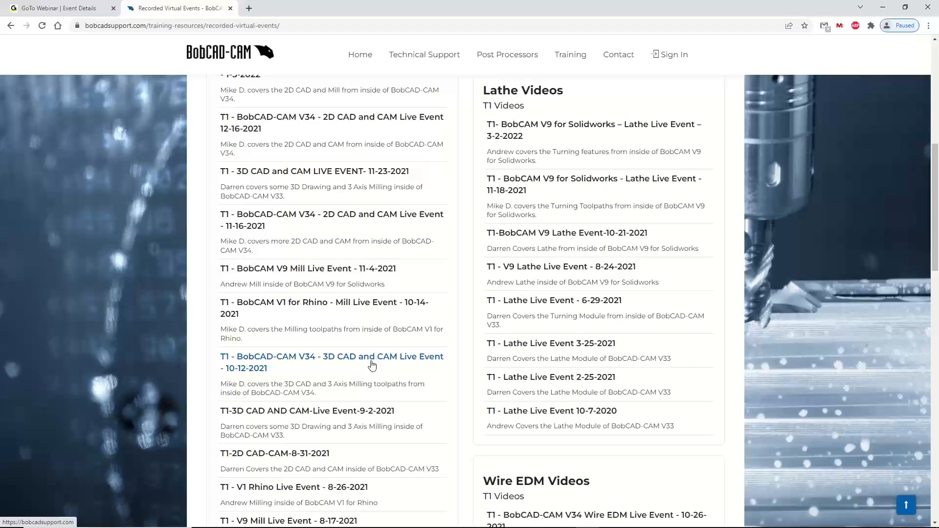
Switch to Rhino and show the operations available for Machine Setup - 1 in the turning job
mouse_move(486, 524)
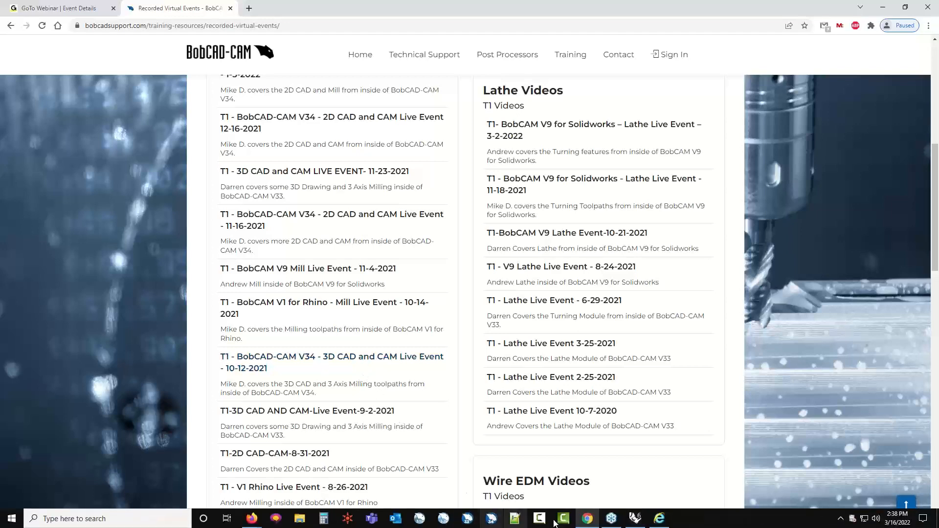
click(635, 521)
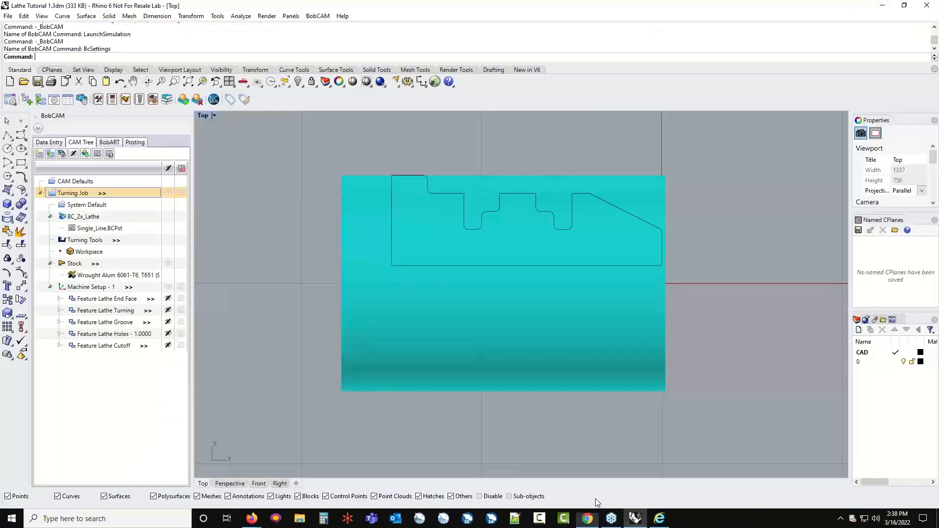
click(100, 287)
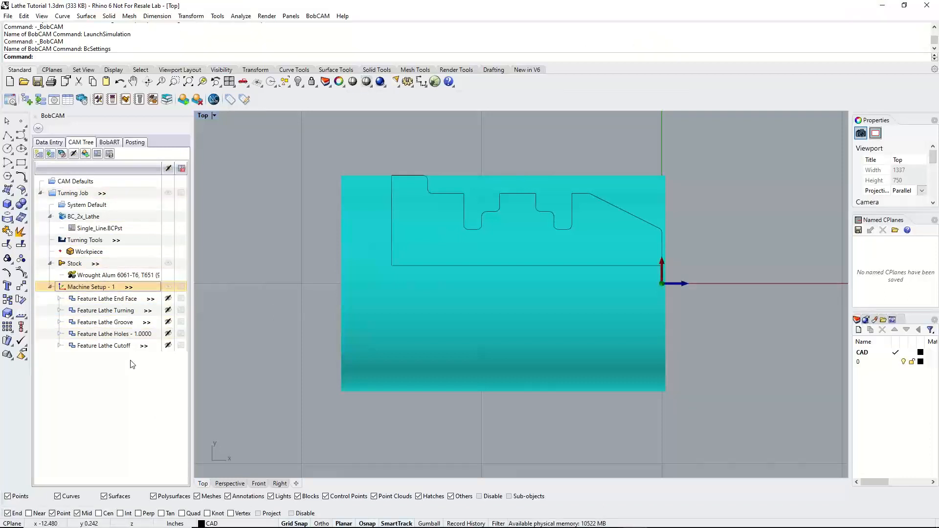
right_click(82, 288)
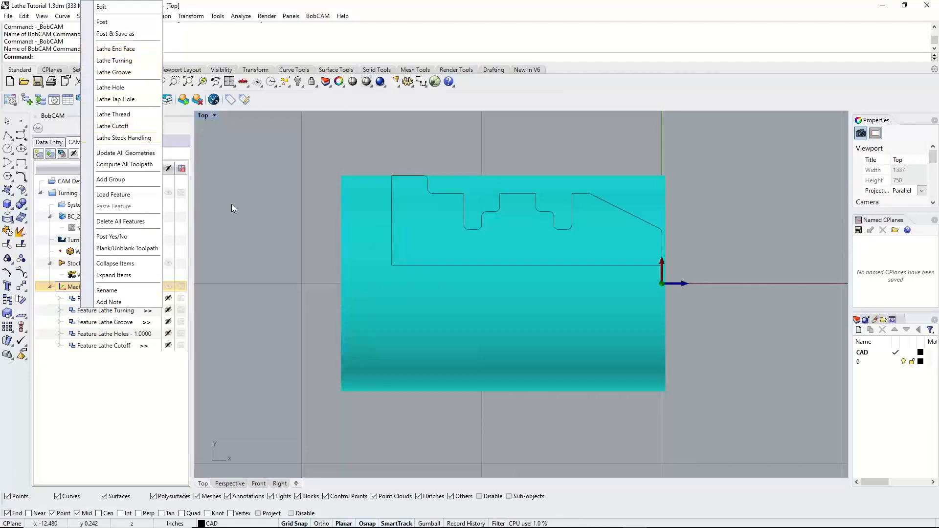
Open the Lathe Cutoff feature for editing, review its pages up to the cutoff tool data, and cancel without changes
click(117, 350)
right_click(117, 347)
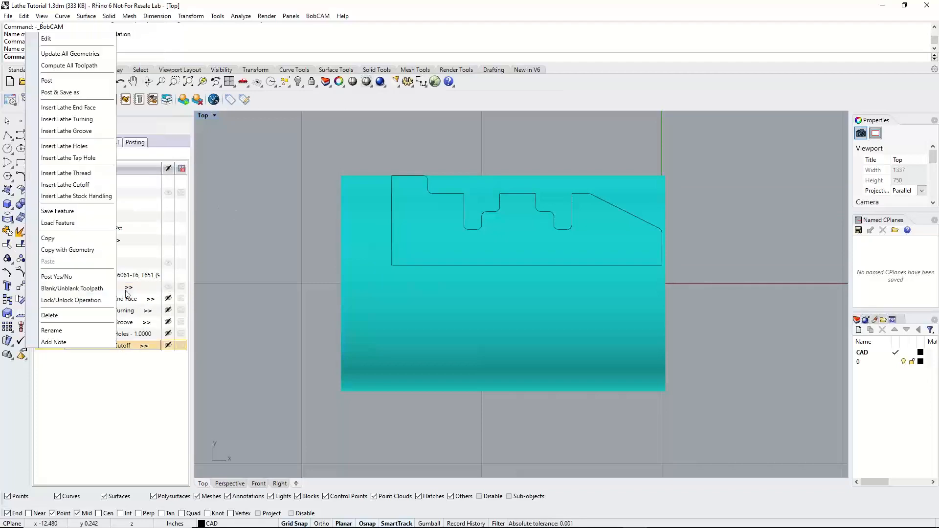
click(46, 38)
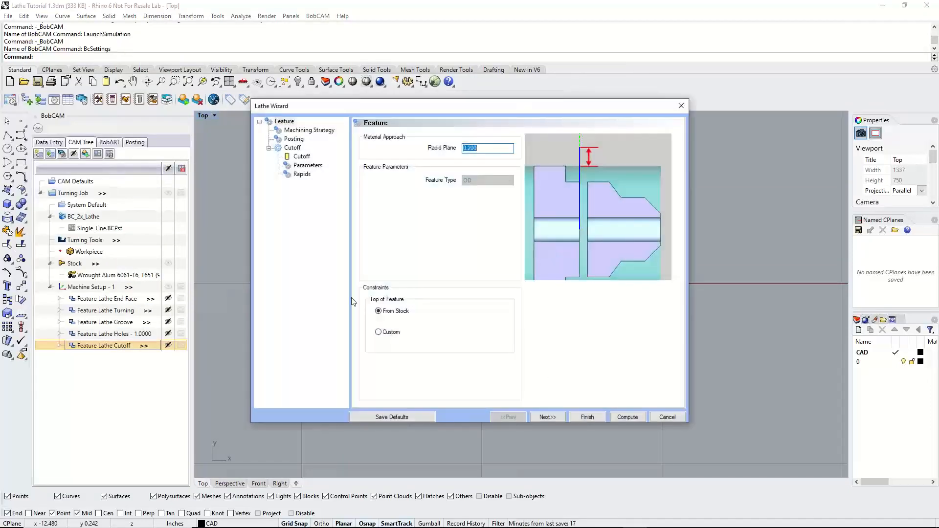
click(543, 418)
click(552, 418)
click(552, 417)
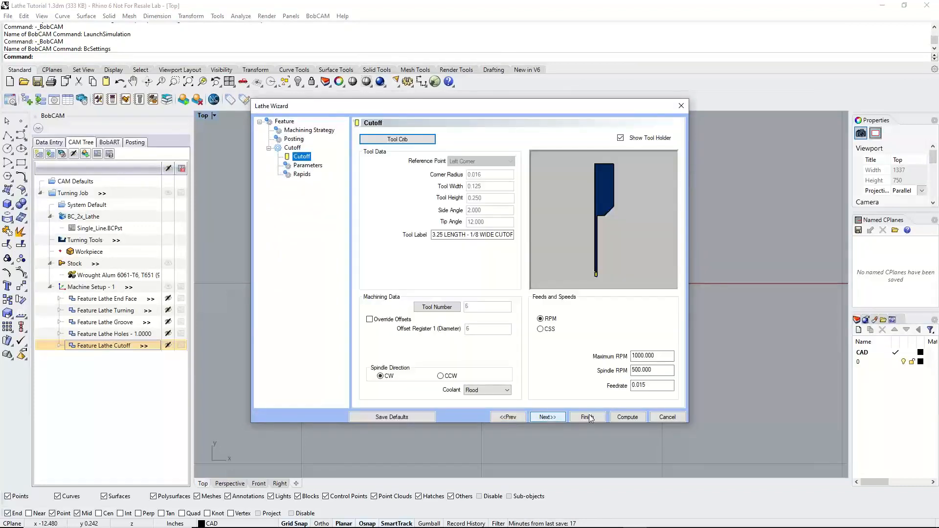
click(662, 416)
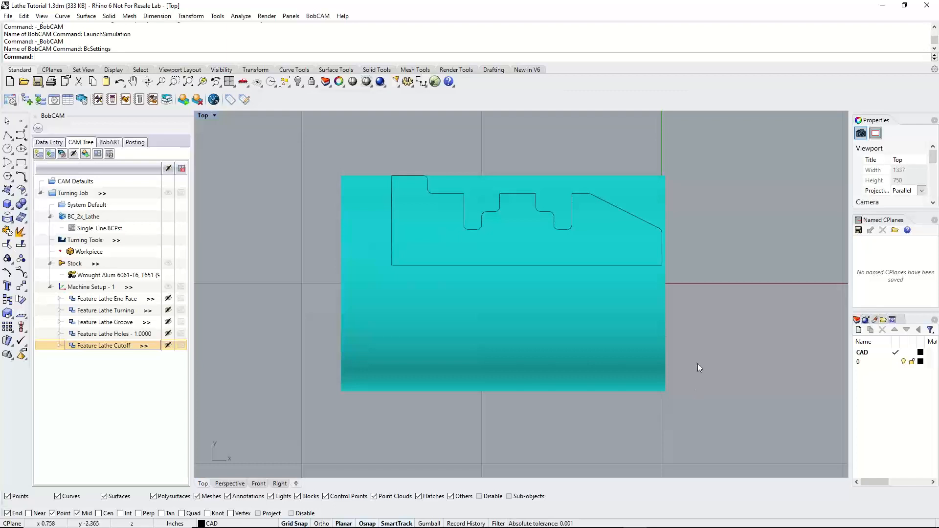
Minimize Rhino to return to Chrome and open the support site's Download Post Processor page at the Post Processor Wizard
click(883, 5)
scroll(568, 239, up, 7)
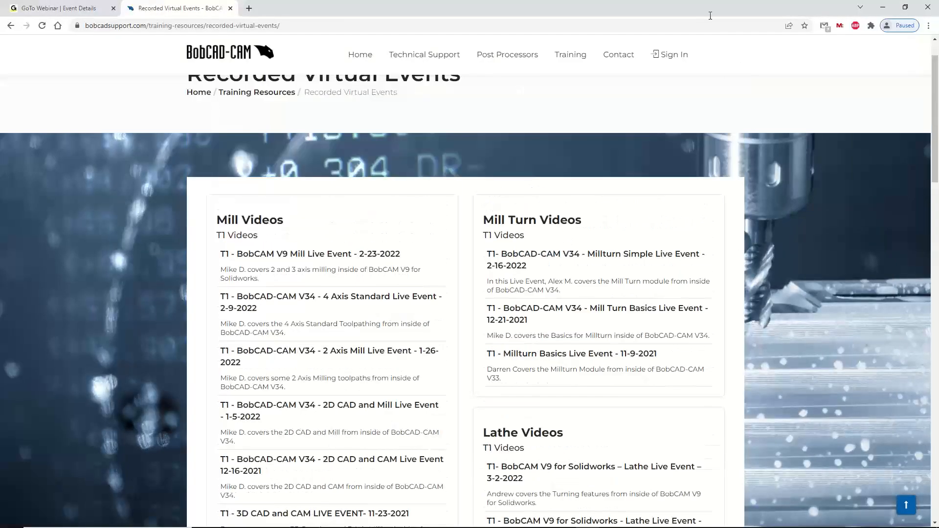
mouse_move(512, 59)
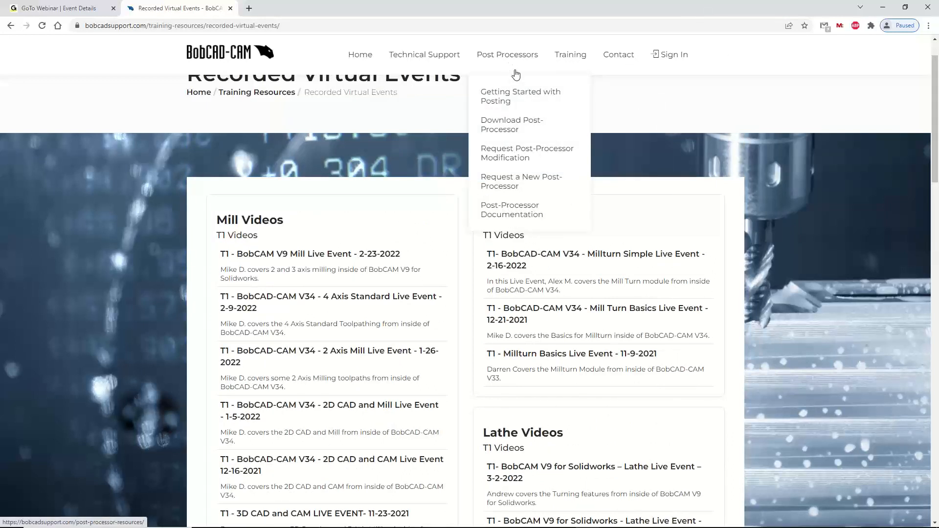
click(504, 124)
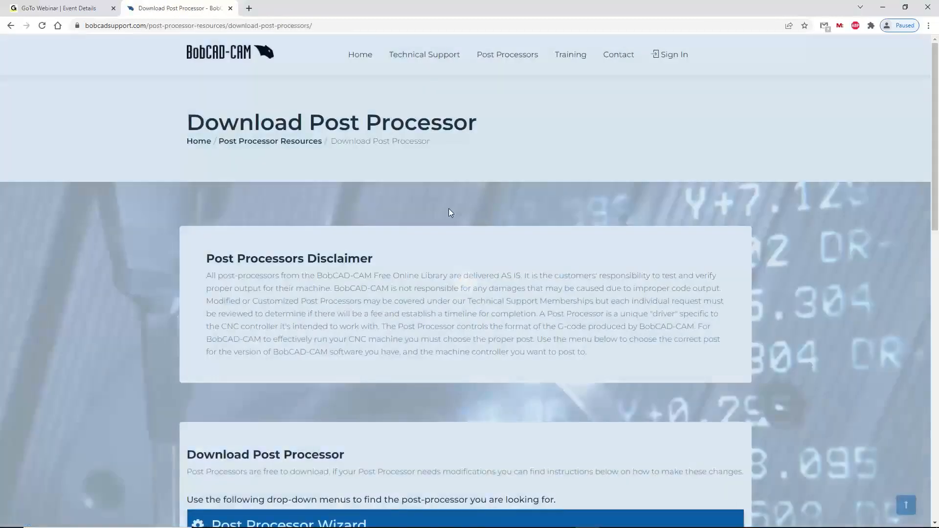
scroll(434, 236, down, 5)
scroll(434, 244, down, 3)
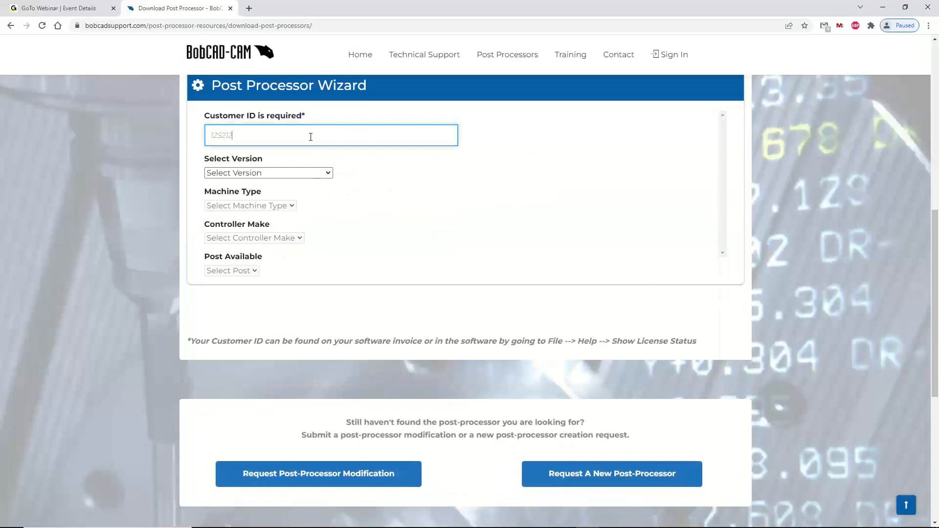
Set the wizard's version to BobCAM for Rhino V1-V2 and the machine type to Lathe
click(328, 174)
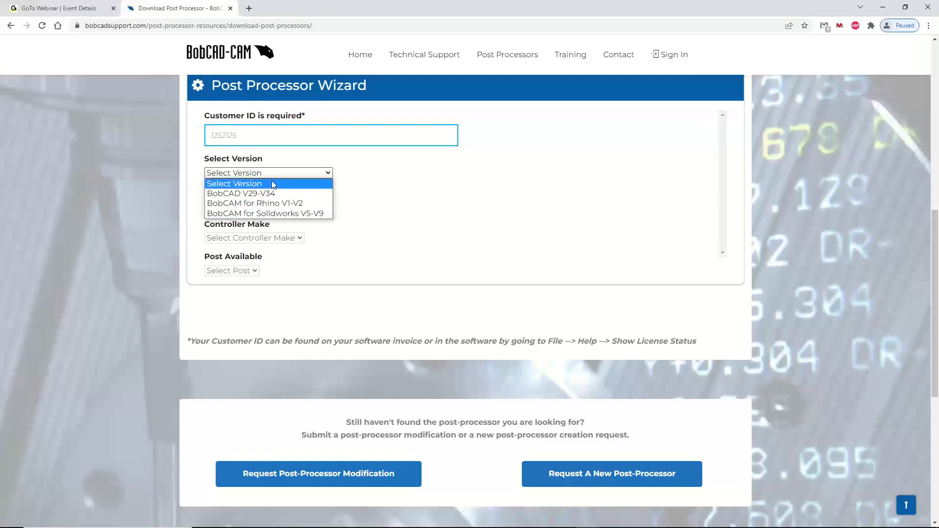
click(279, 204)
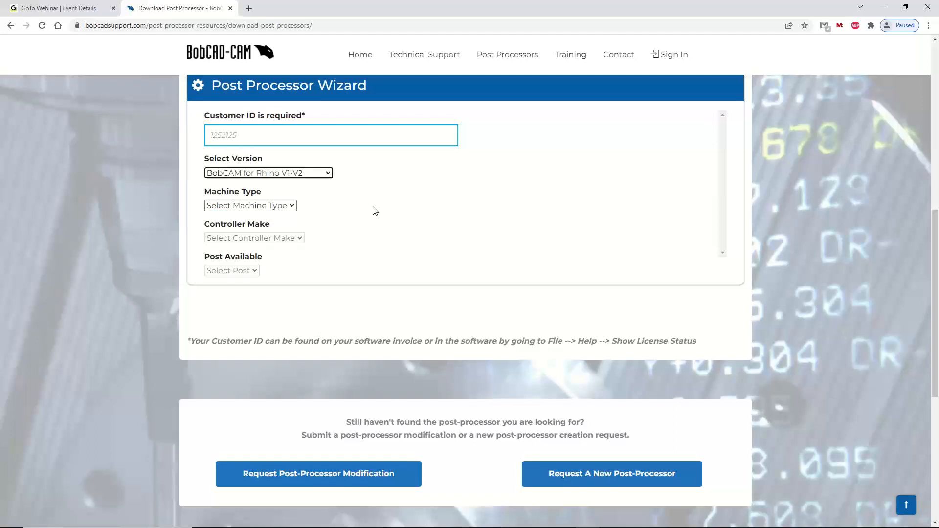
click(268, 206)
click(245, 235)
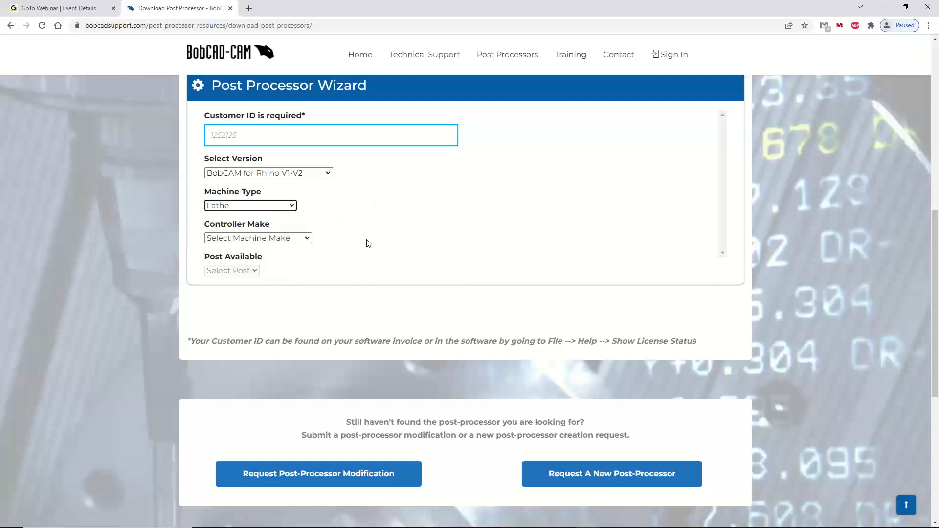
Look through the available controller makes in the wizard and choose Fanuc
click(299, 238)
scroll(274, 306, down, 5)
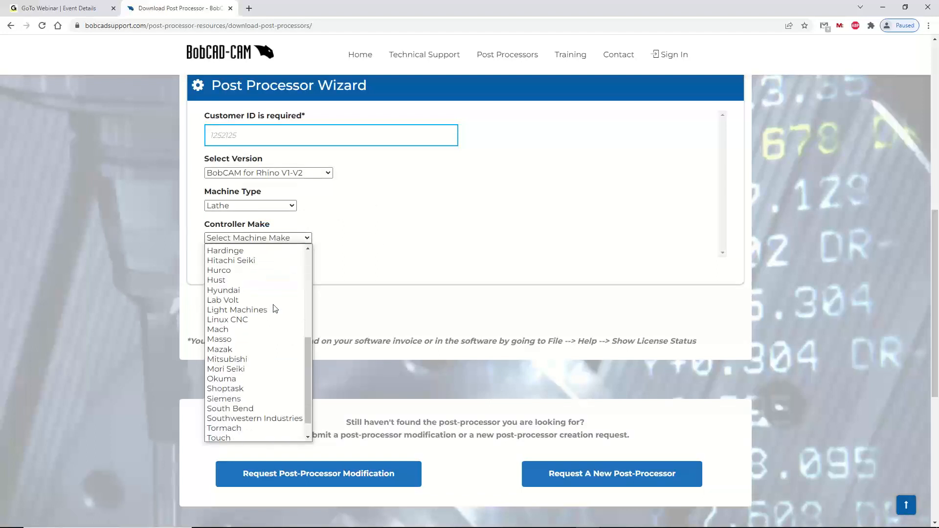
scroll(274, 307, up, 5)
scroll(274, 306, down, 5)
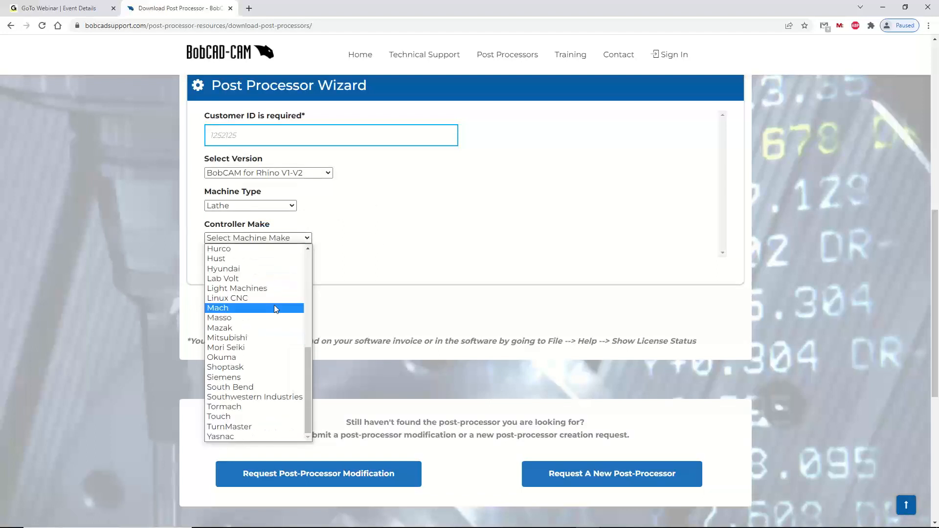
scroll(274, 304, up, 5)
scroll(262, 286, down, 3)
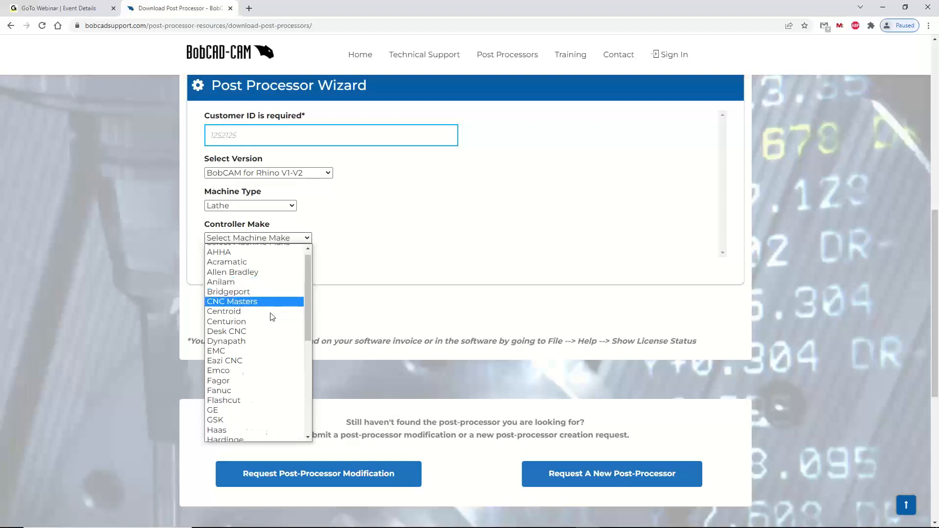
click(251, 301)
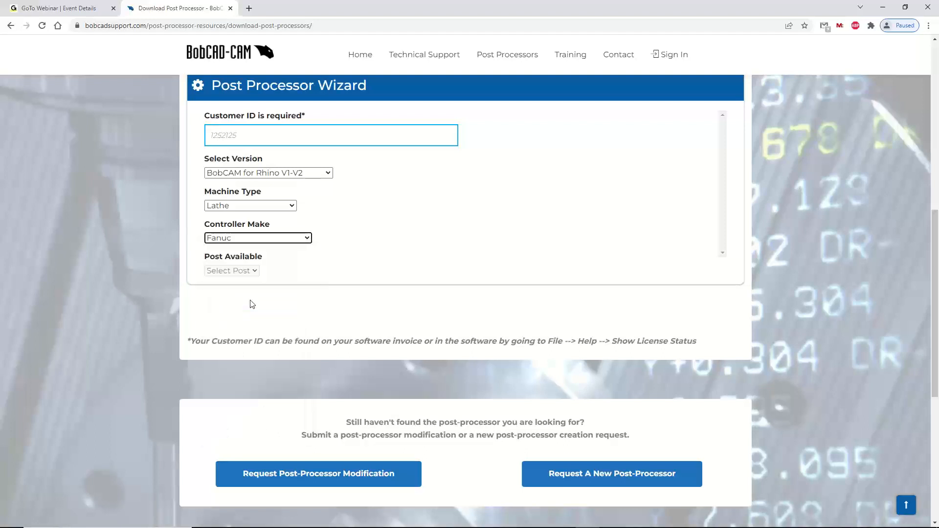
Choose the Fanuc-Generic_Single_Line.exe post and view the post-processor request options below the wizard
click(257, 270)
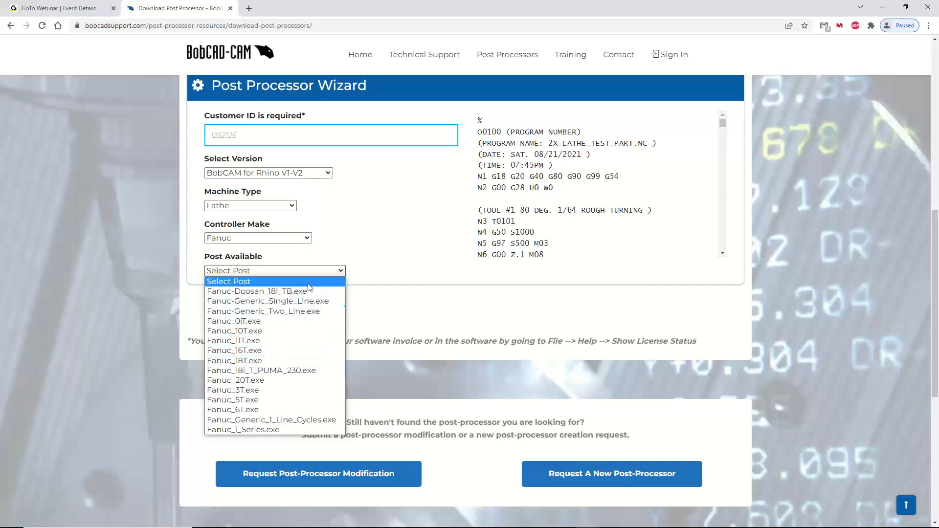
click(294, 301)
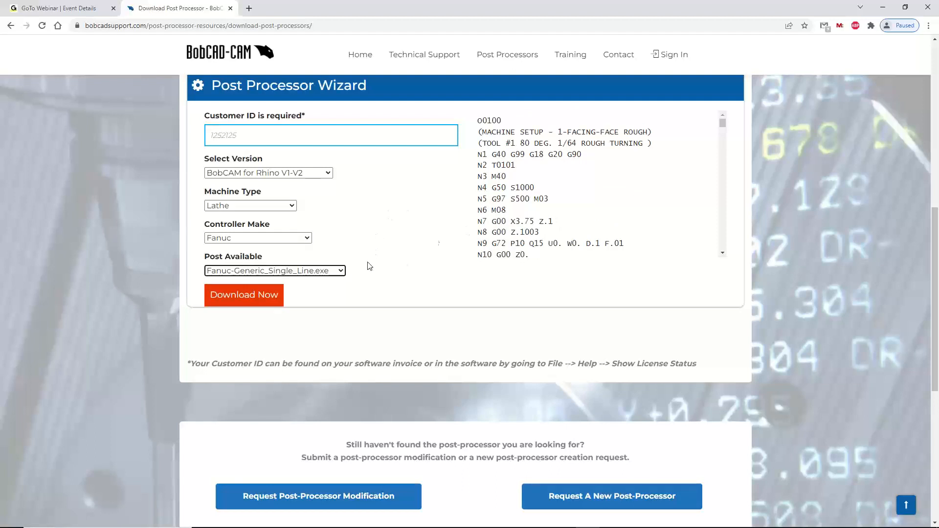
click(341, 272)
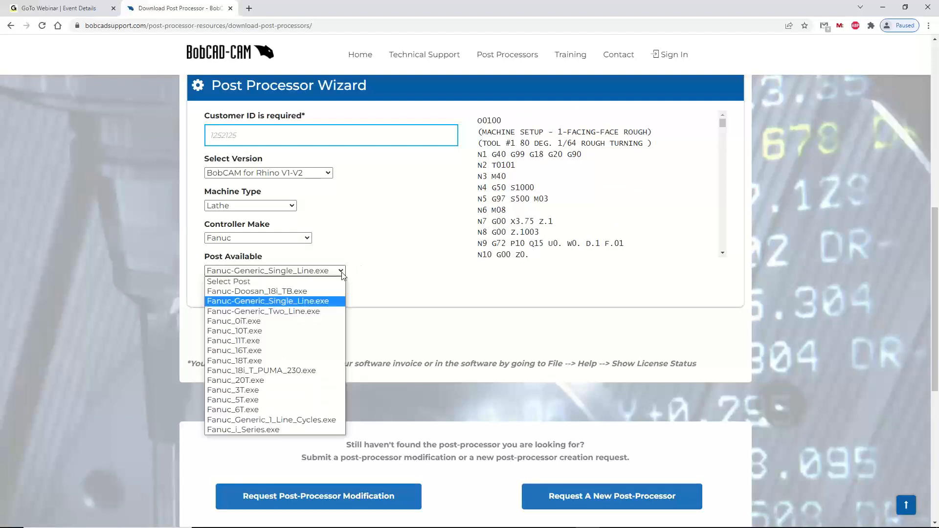
click(274, 301)
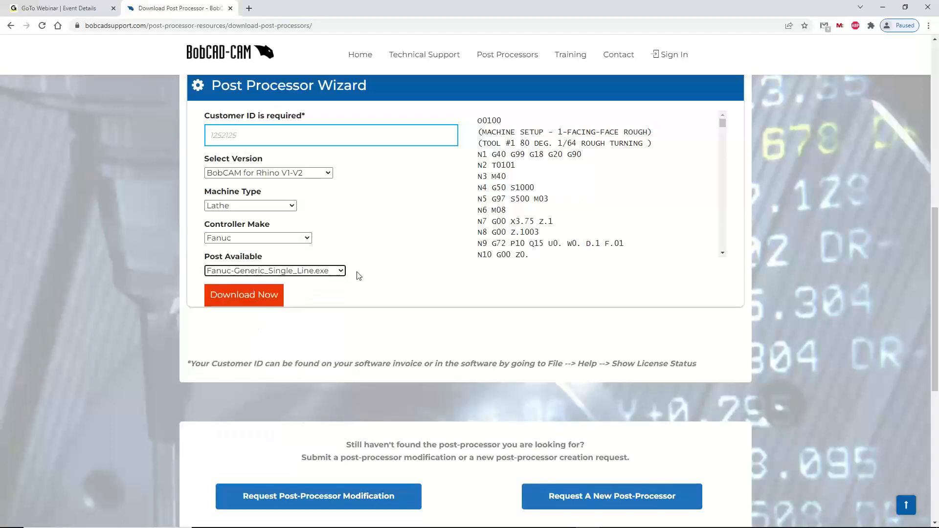
scroll(440, 280, down, 2)
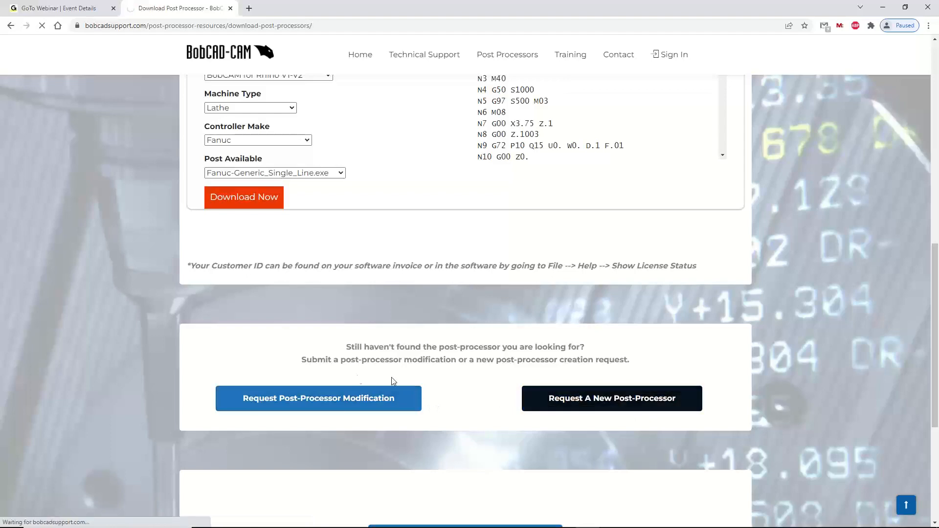
Open the Request Post-Processor Modification page and look through its submission forms and the standard post-processor and canned cycle lists
click(345, 400)
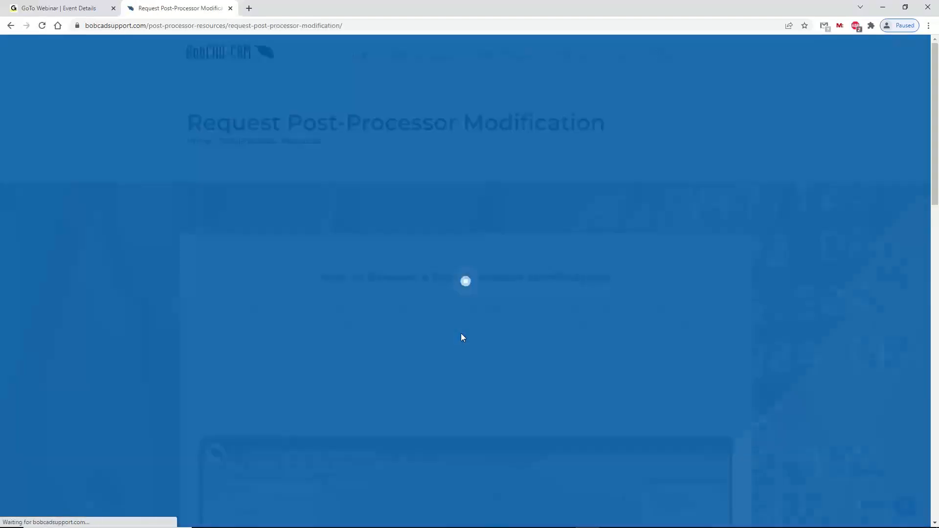
scroll(460, 337, down, 10)
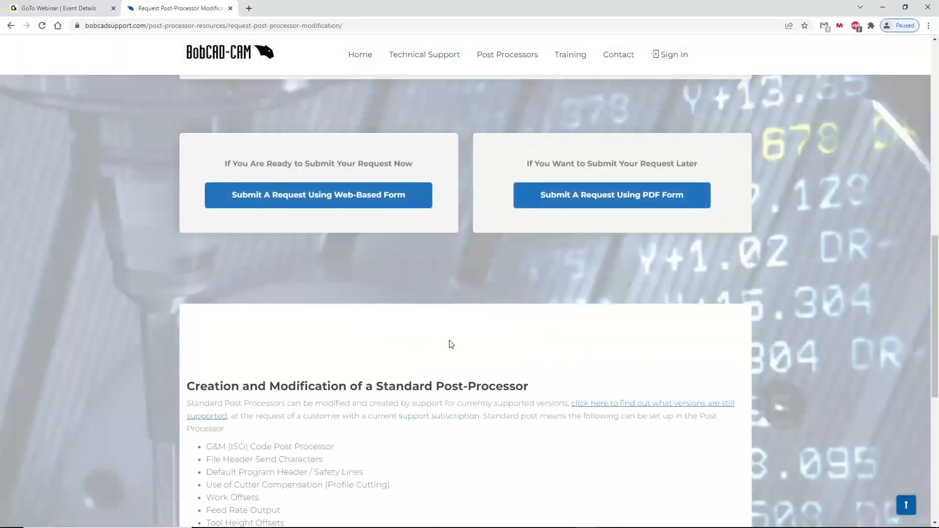
scroll(451, 344, down, 3)
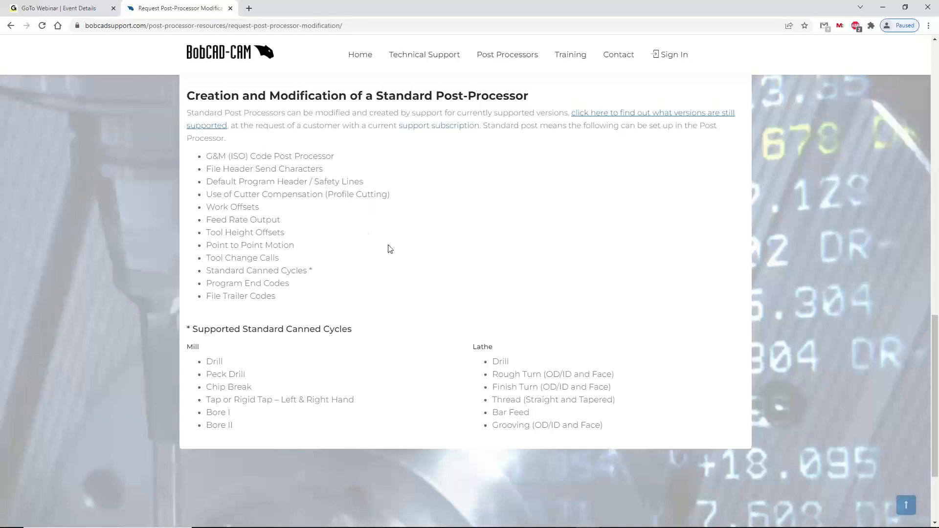
scroll(388, 252, up, 10)
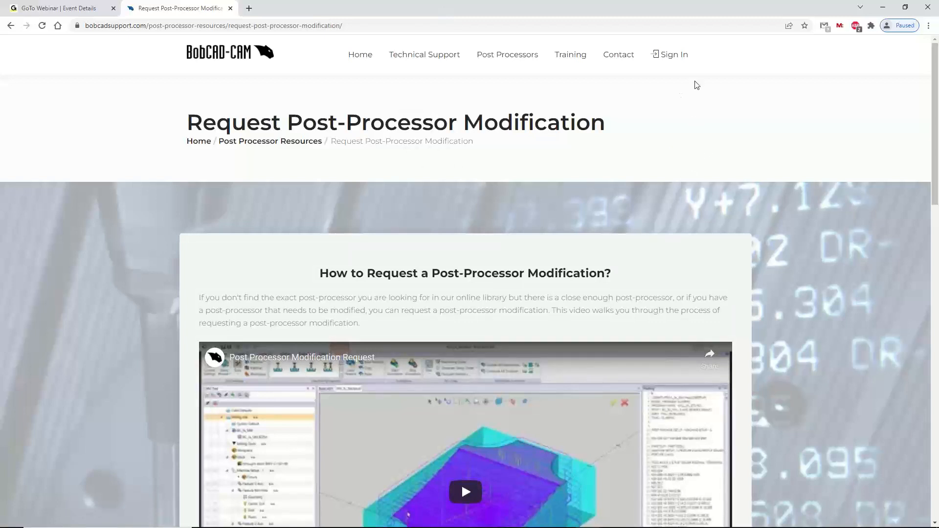
Try to sign in to the support site with the prefilled credentials, and go back to the Request Post-Processor Modification page
click(680, 55)
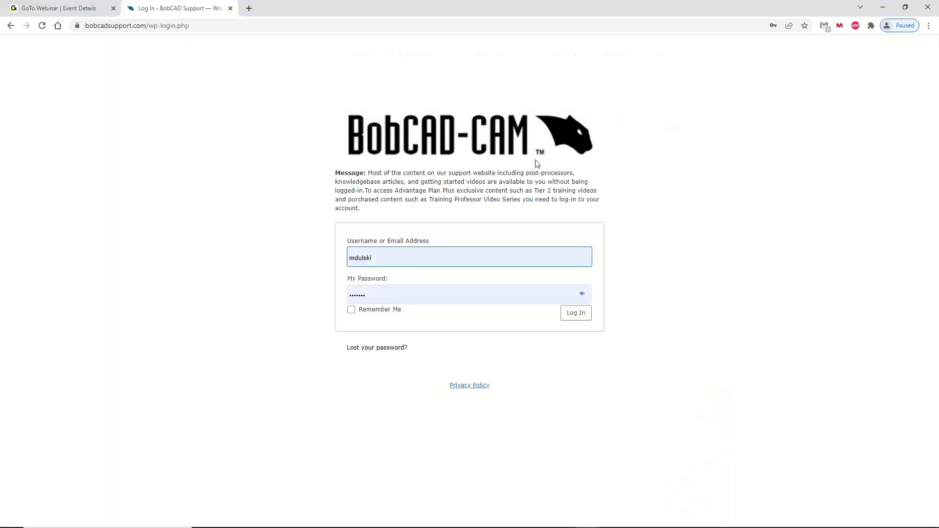
click(573, 317)
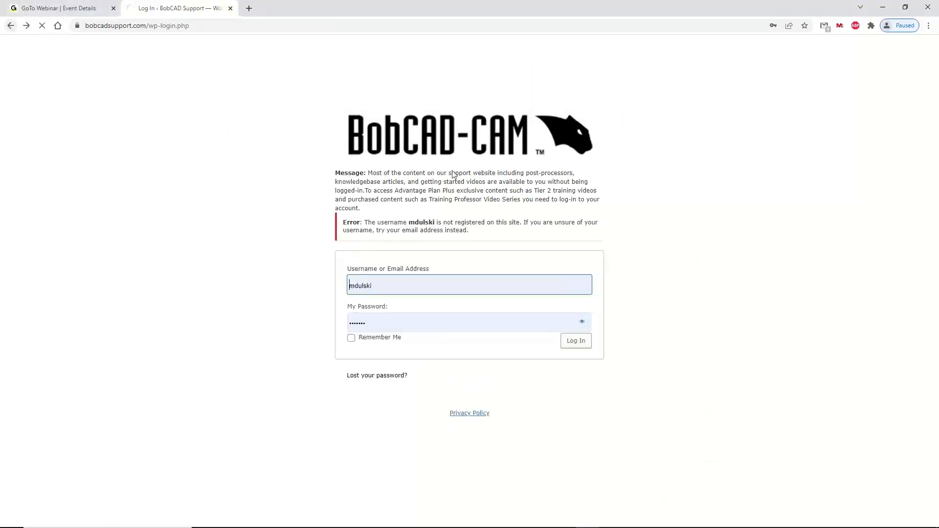
click(10, 25)
click(10, 24)
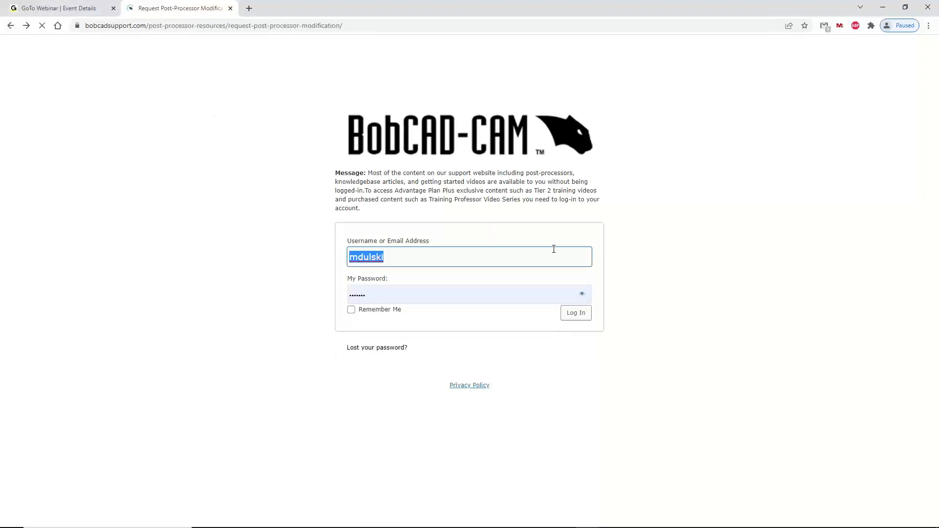